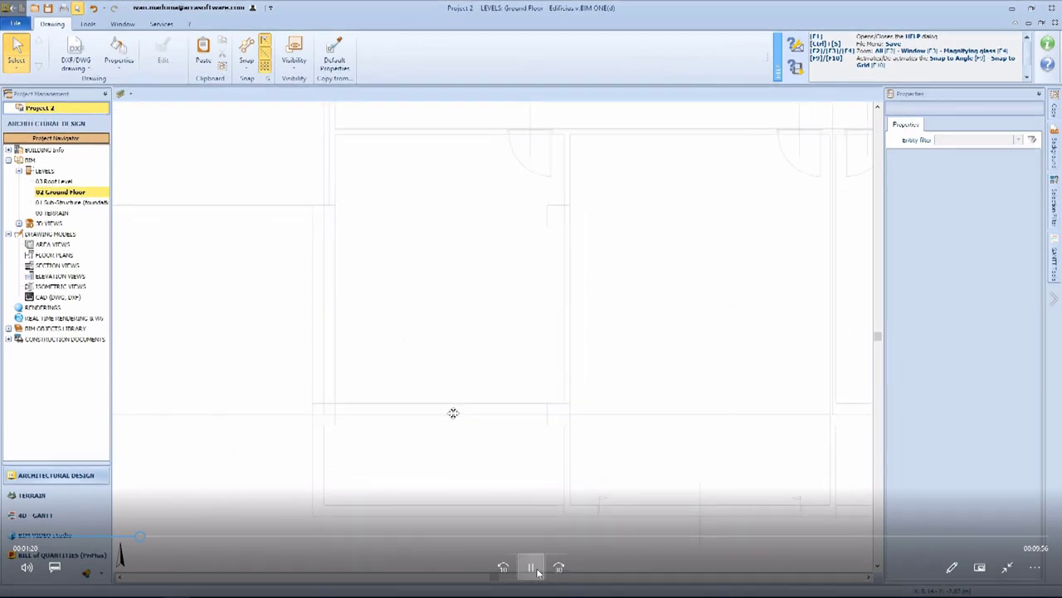
pyautogui.click(531, 568)
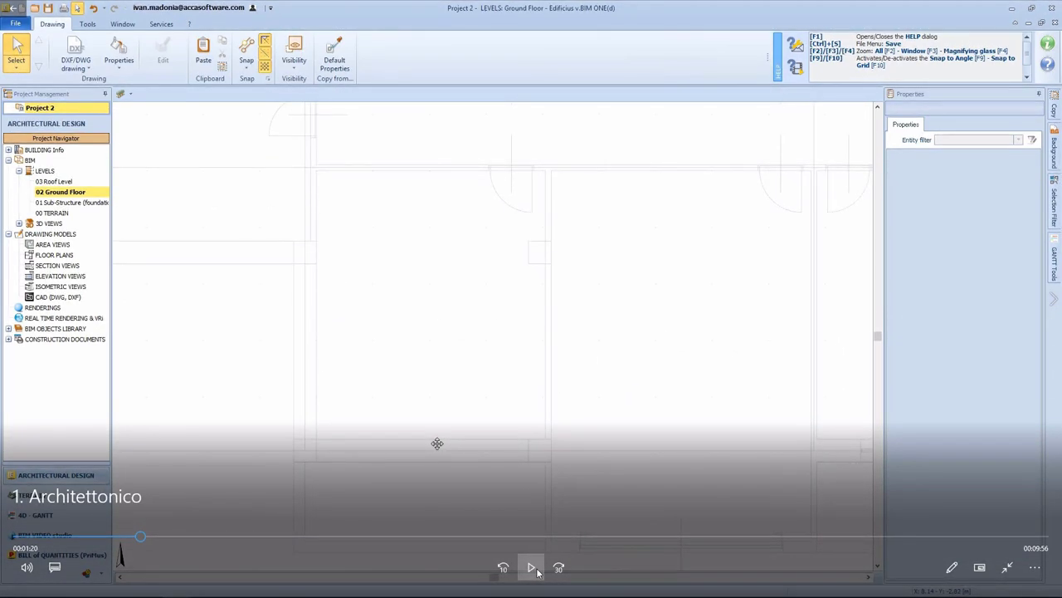
pyautogui.click(531, 568)
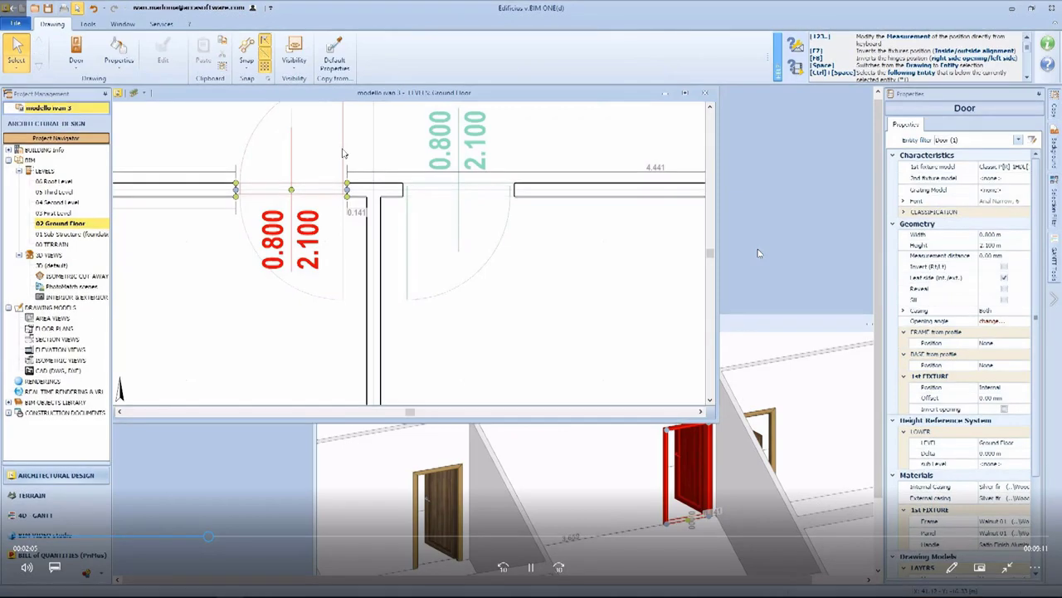
pyautogui.moveTo(601, 478)
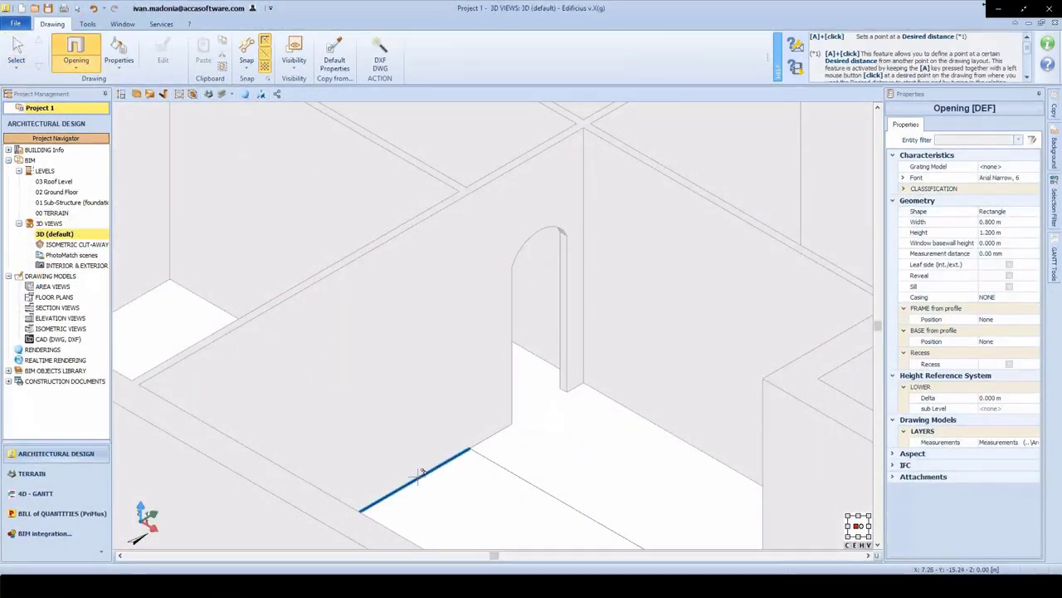
# Step: Insert a rectangular opening about 1.98 m wide and high beside the arched one, and set the casing of the two openings to Both
pyautogui.click(417, 477)
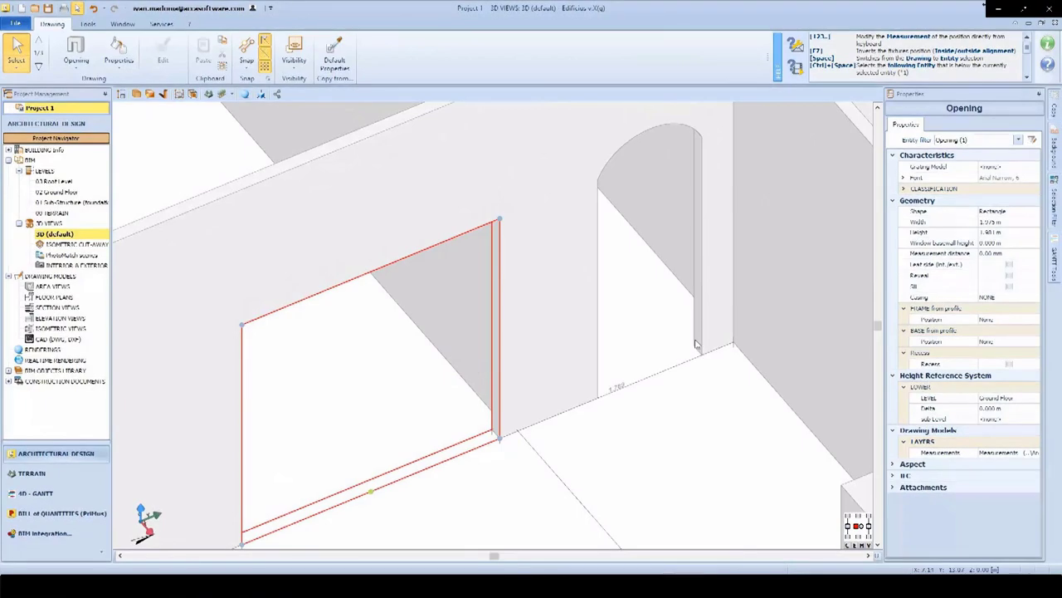
pyautogui.keyDown('ctrl'); pyautogui.click(700, 341); pyautogui.keyUp('ctrl')
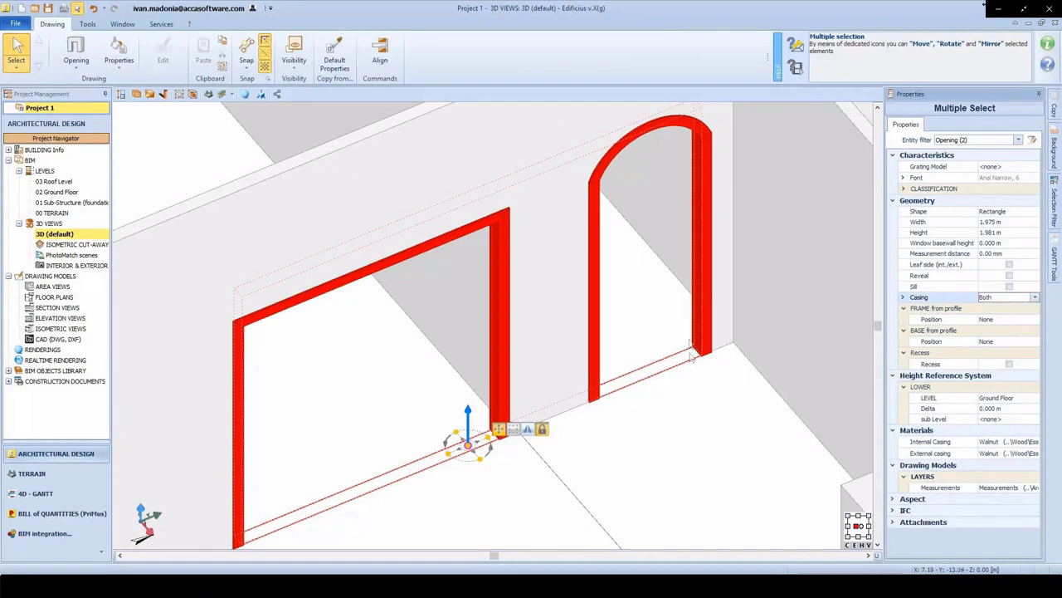
pyautogui.click(698, 390)
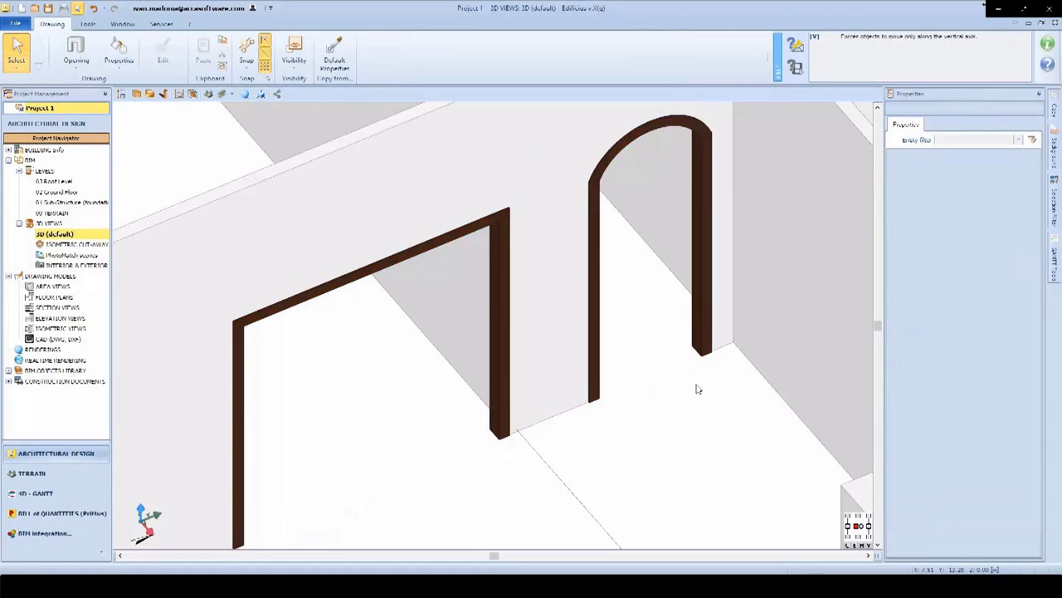
pyautogui.middleClick(696, 384)
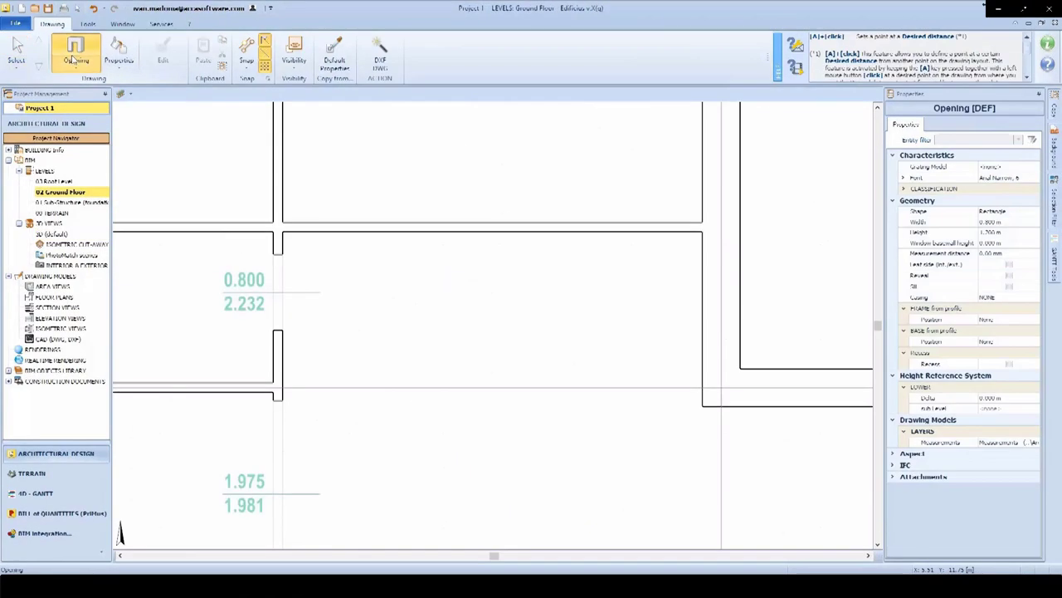
# Step: Place the main entrance door model Embossed I[R] 1HDL[T01]+1SDLGT+1OVPAN, 1.3 by 2.6 m, in the thick wall opposite the 0.8 m opening
pyautogui.click(76, 66)
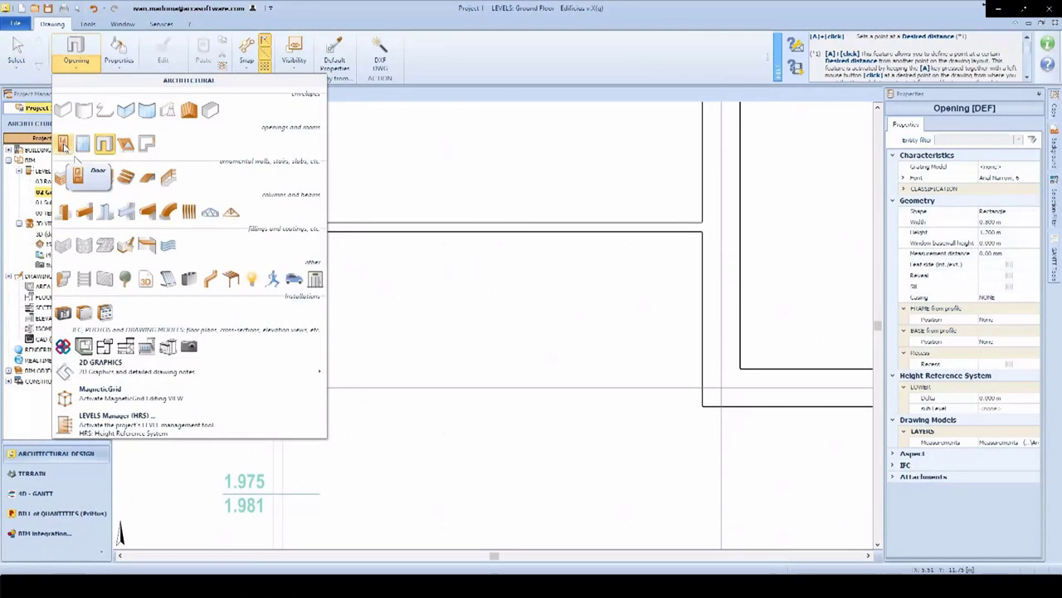
pyautogui.click(86, 109)
pyautogui.click(1001, 166)
pyautogui.click(1025, 166)
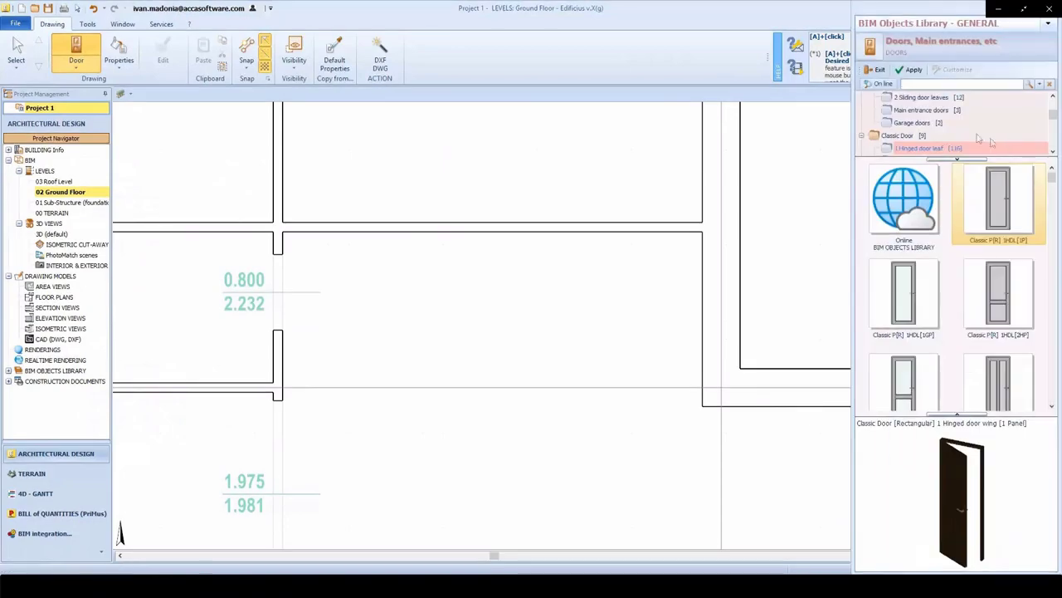
pyautogui.click(928, 111)
pyautogui.click(998, 299)
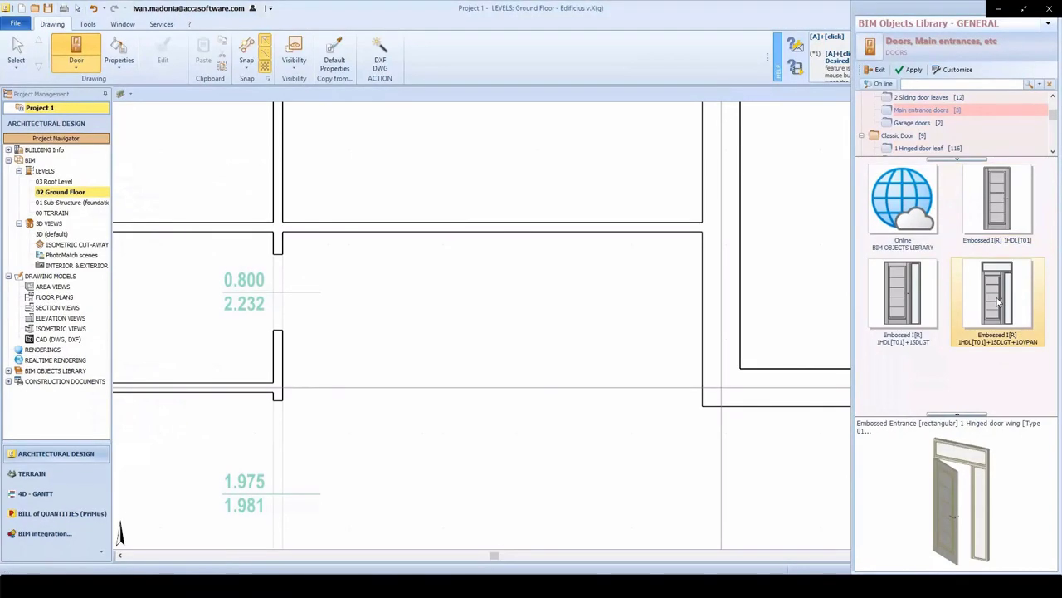
pyautogui.doubleClick(999, 300)
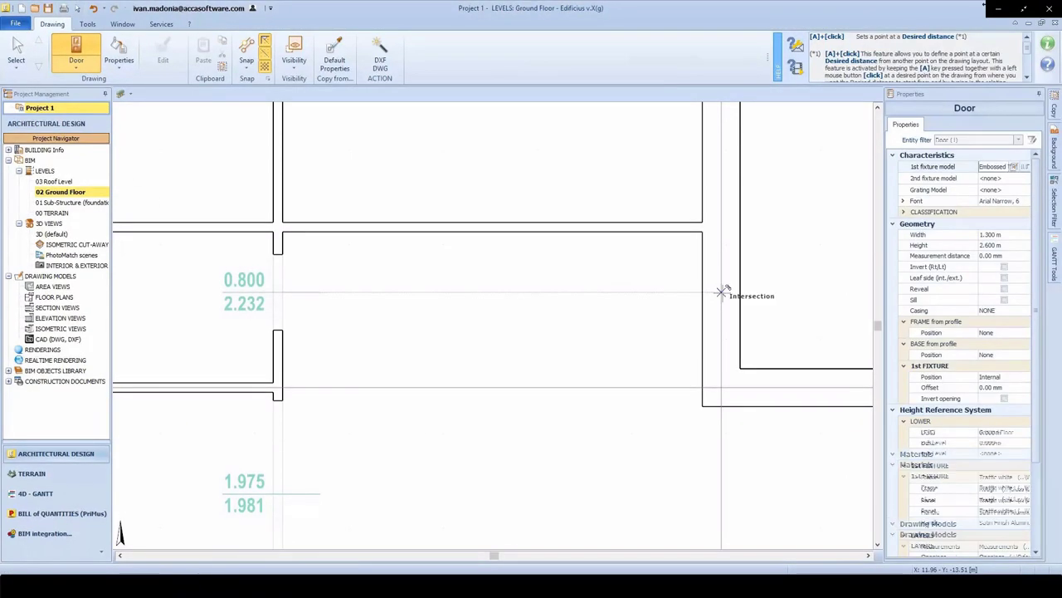
pyautogui.click(720, 299)
# Step: Choose an embossed interior door model, 0.8 by 2.1 m, and place it in the thin wall near the wall junction above the 0.8 m opening
pyautogui.click(1000, 166)
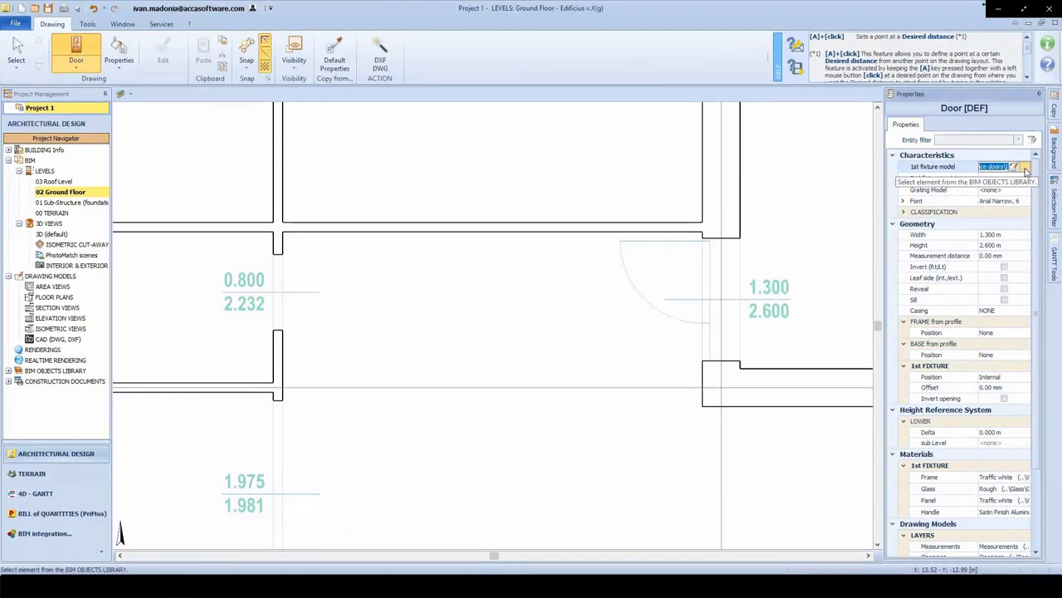
pyautogui.click(1021, 166)
pyautogui.click(920, 97)
pyautogui.doubleClick(996, 306)
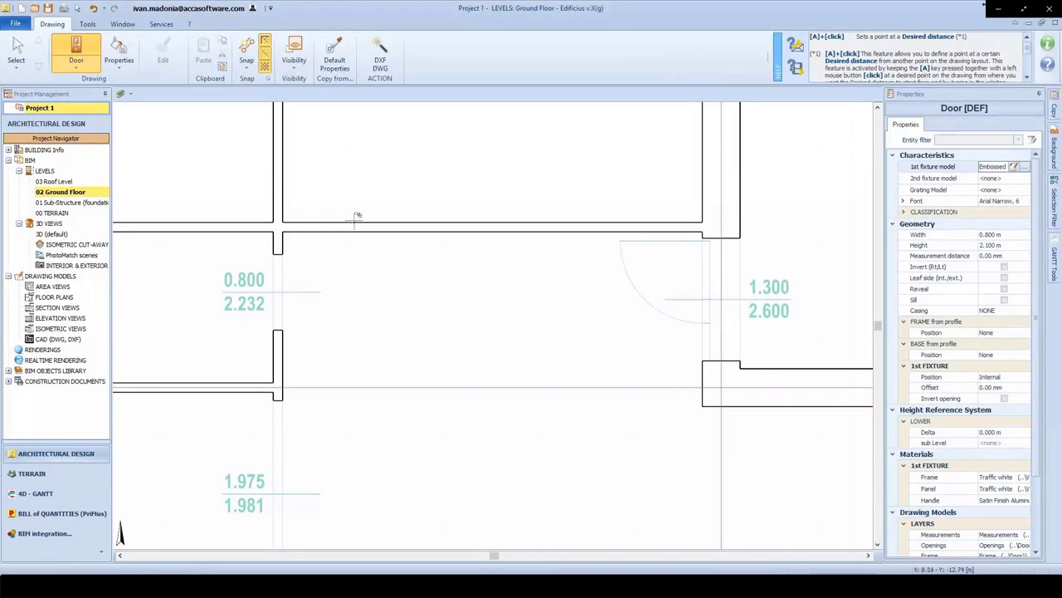
pyautogui.click(331, 227)
pyautogui.moveTo(287, 219); pyautogui.dragTo(307, 220, button='middle')
pyautogui.press('Escape')
pyautogui.press('F2')
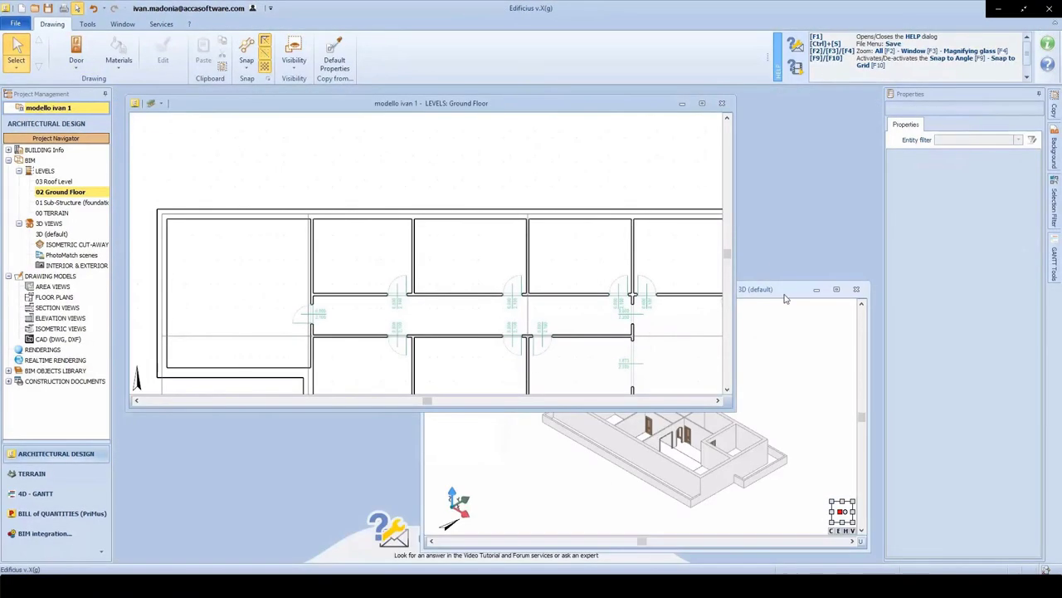
# Step: Select the entrance door in the 3D view and open its hinged leaf's opening angle for editing
pyautogui.moveTo(694, 415)
pyautogui.mouseDown(button='middle')
pyautogui.moveTo(731, 431)
pyautogui.moveTo(715, 411)
pyautogui.mouseUp(button='middle')
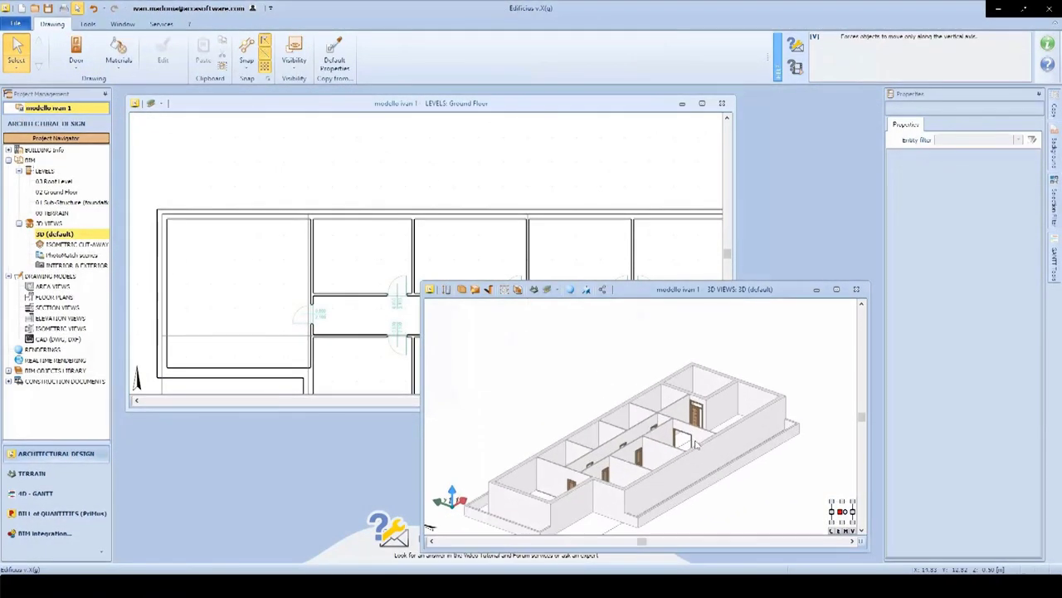
pyautogui.scroll(4, 714, 411)
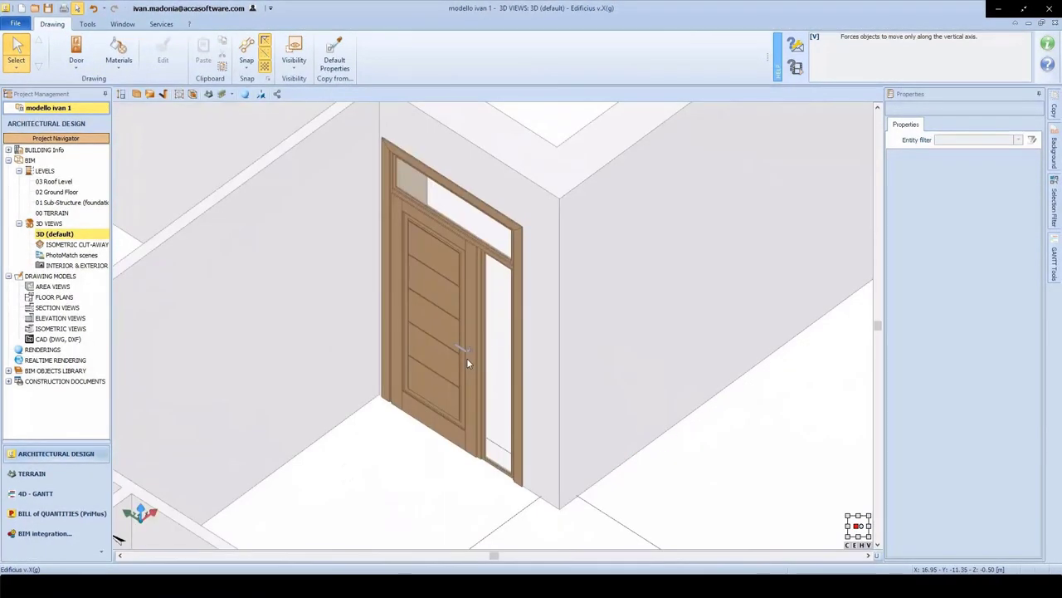
pyautogui.click(466, 358)
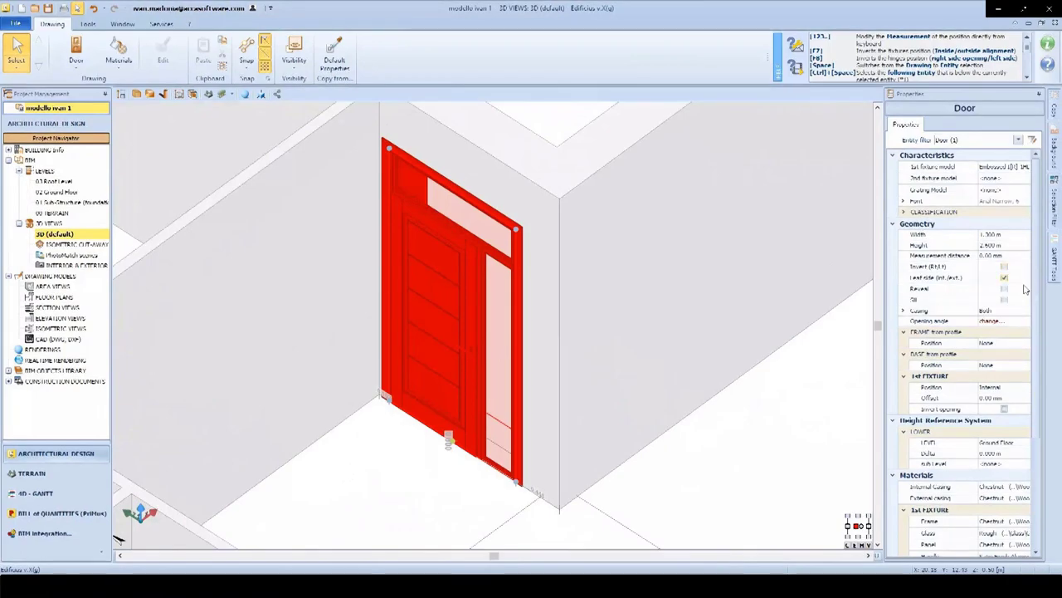
pyautogui.click(1025, 324)
pyautogui.click(1025, 322)
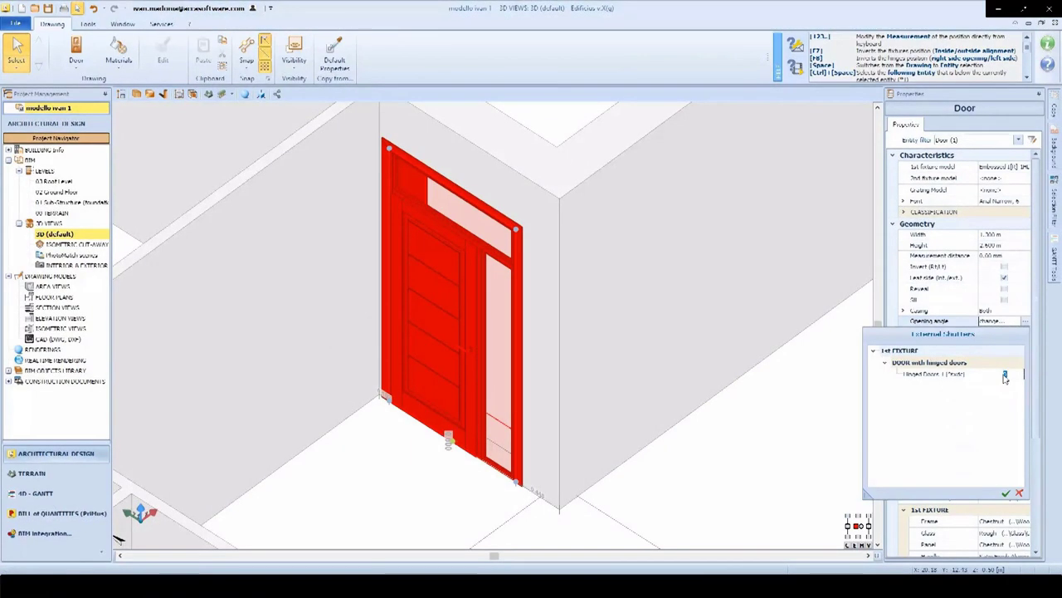
pyautogui.click(1005, 376)
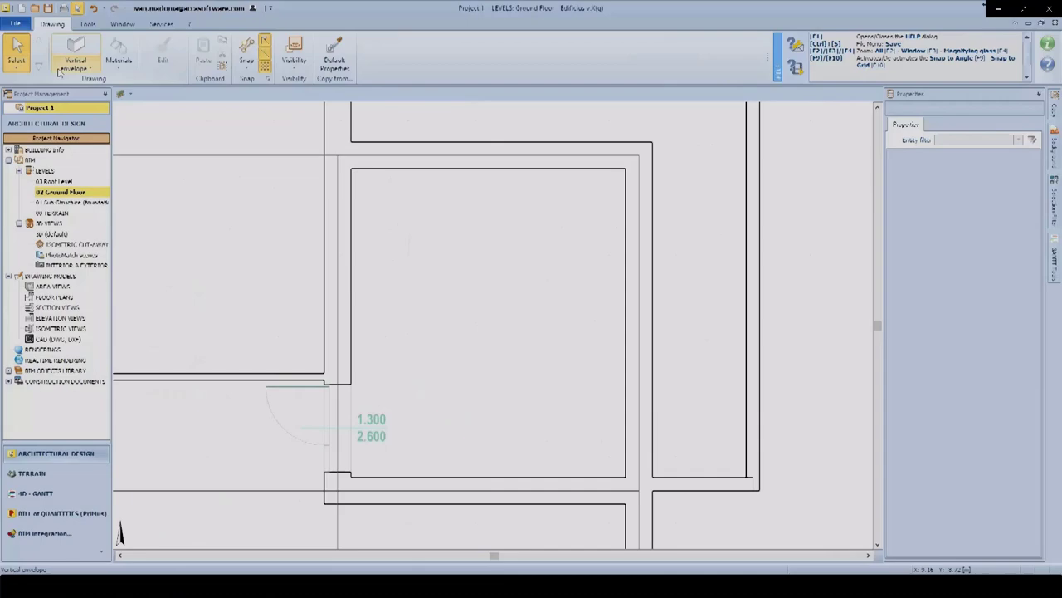
# Step: Start a staircase in the room beside the entrance door and place its first ramp, 1.2 m wide with 7 risers, against the outer wall
pyautogui.click(76, 51)
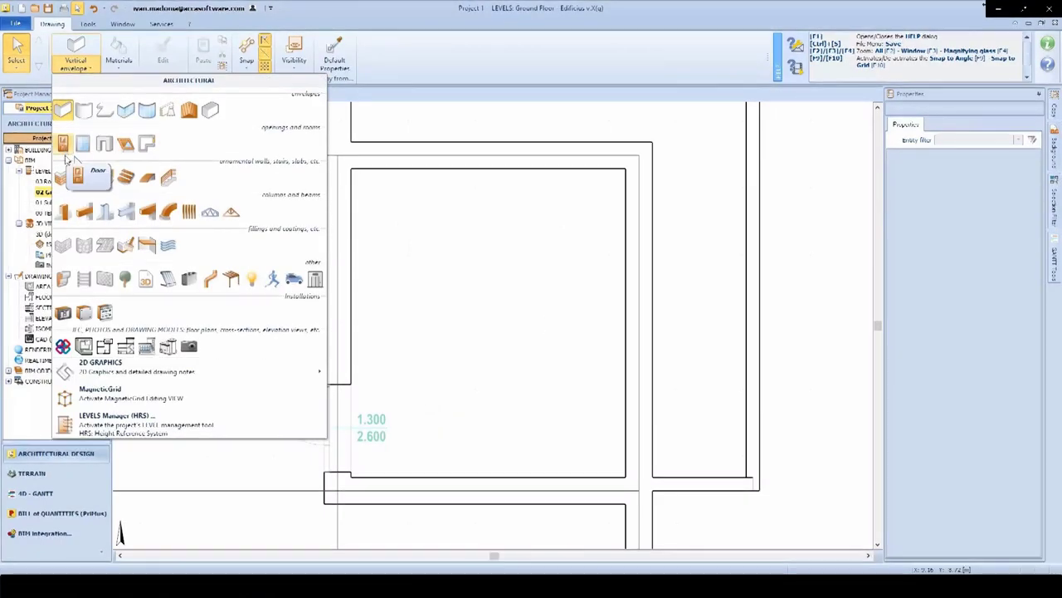
pyautogui.click(126, 177)
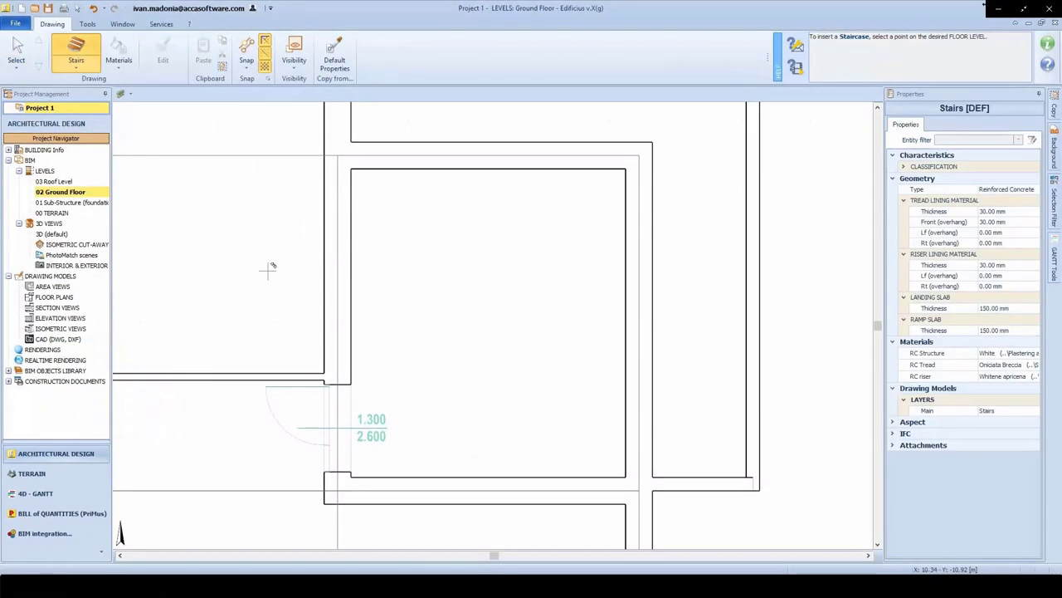
pyautogui.click(479, 323)
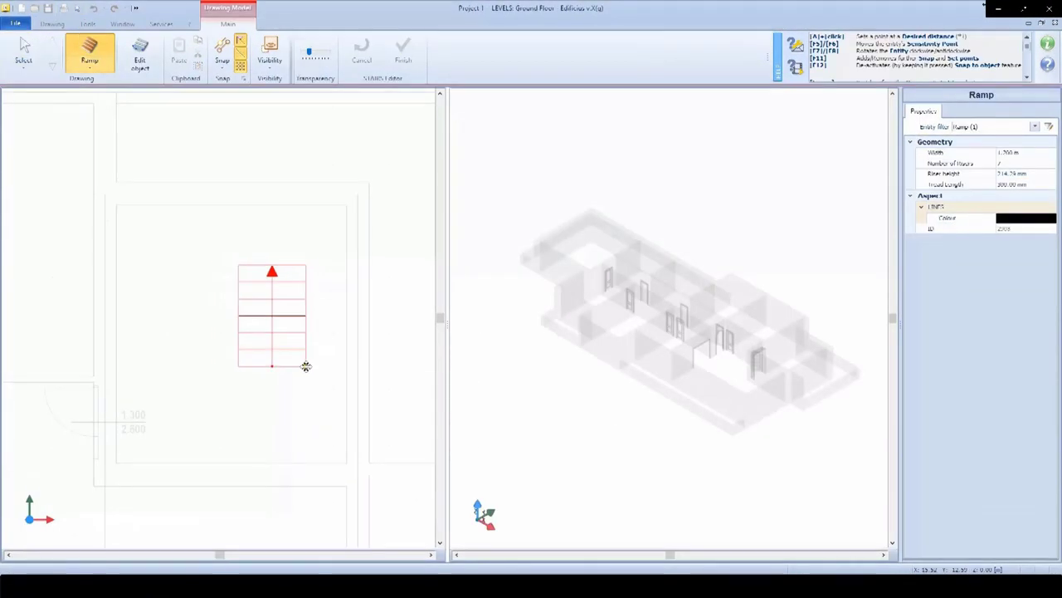
pyautogui.click(348, 375)
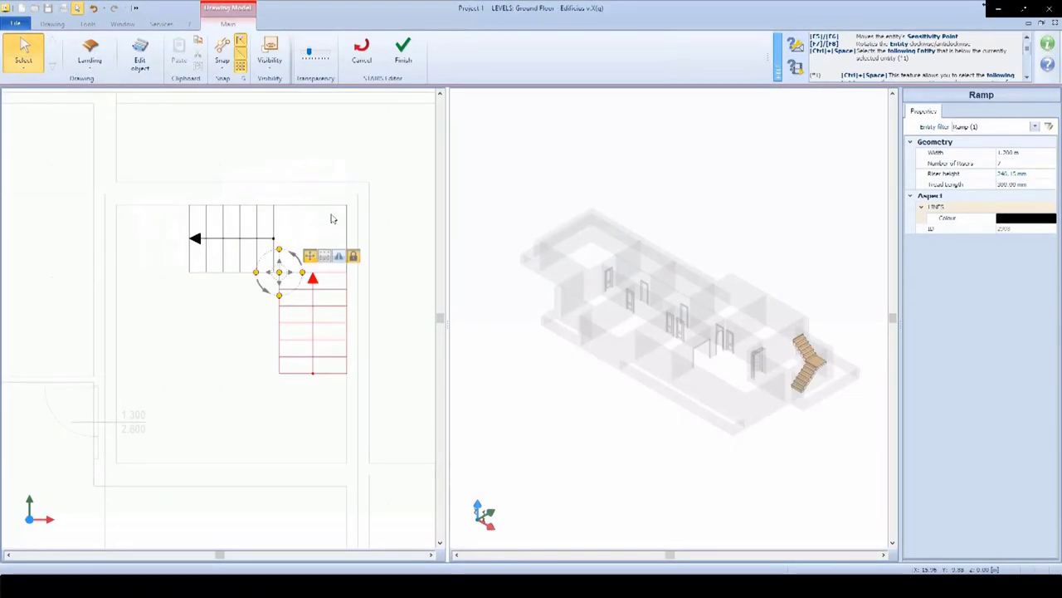
# Step: Paste a copy of the 7-riser ramp, rotate it by 180 degrees and align it with the second landing's corner against the entrance-side wall
pyautogui.click(331, 214)
pyautogui.hotkey('ctrl', 'v')
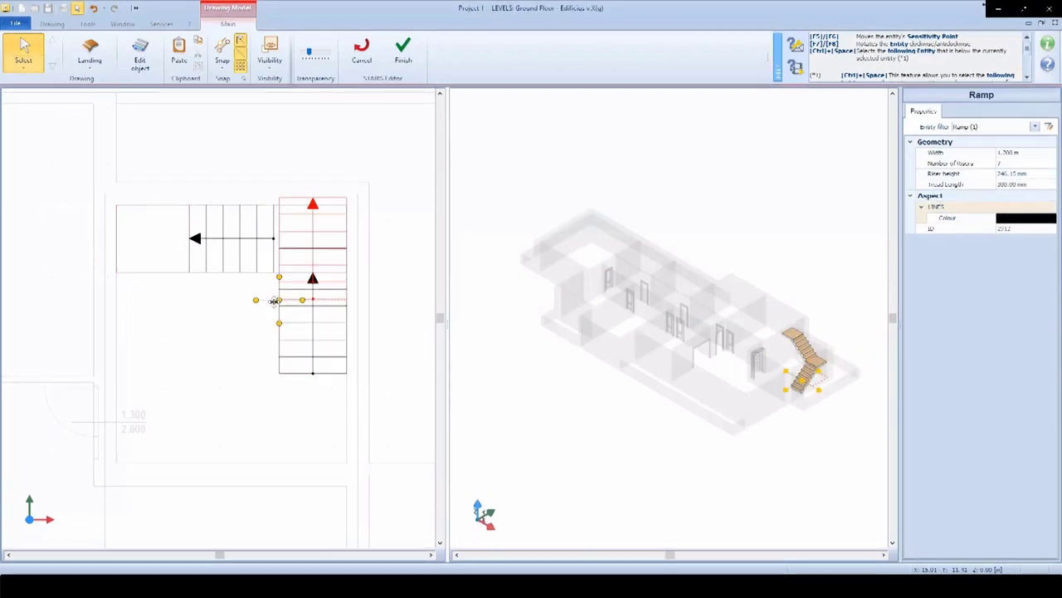
pyautogui.click(179, 402)
pyautogui.moveTo(201, 401); pyautogui.dragTo(193, 380)
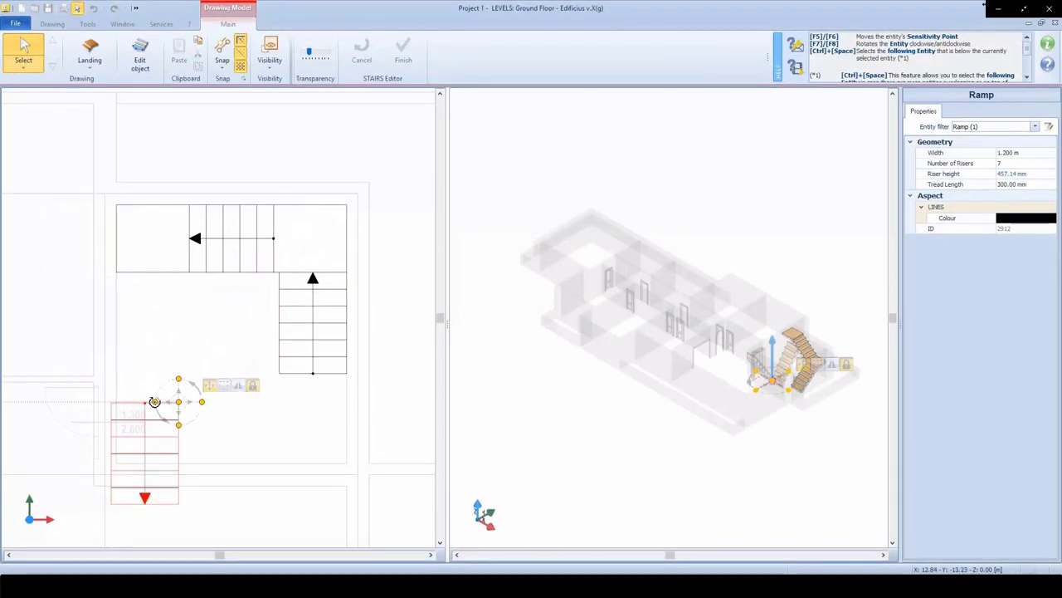
pyautogui.scroll(3, 116, 273)
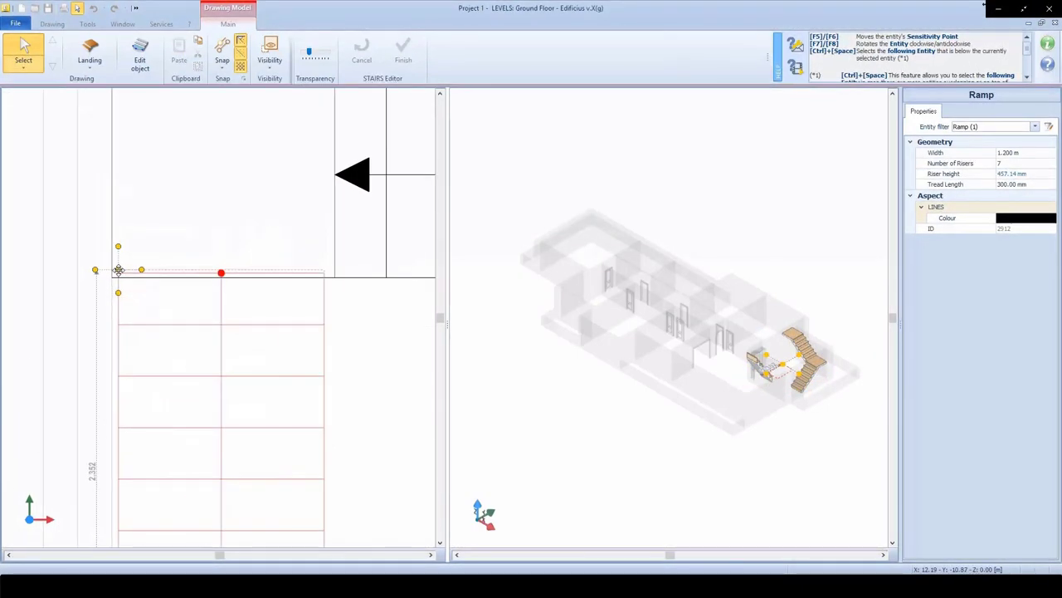
pyautogui.click(116, 272)
pyautogui.click(345, 317)
pyautogui.scroll(-4, 345, 316)
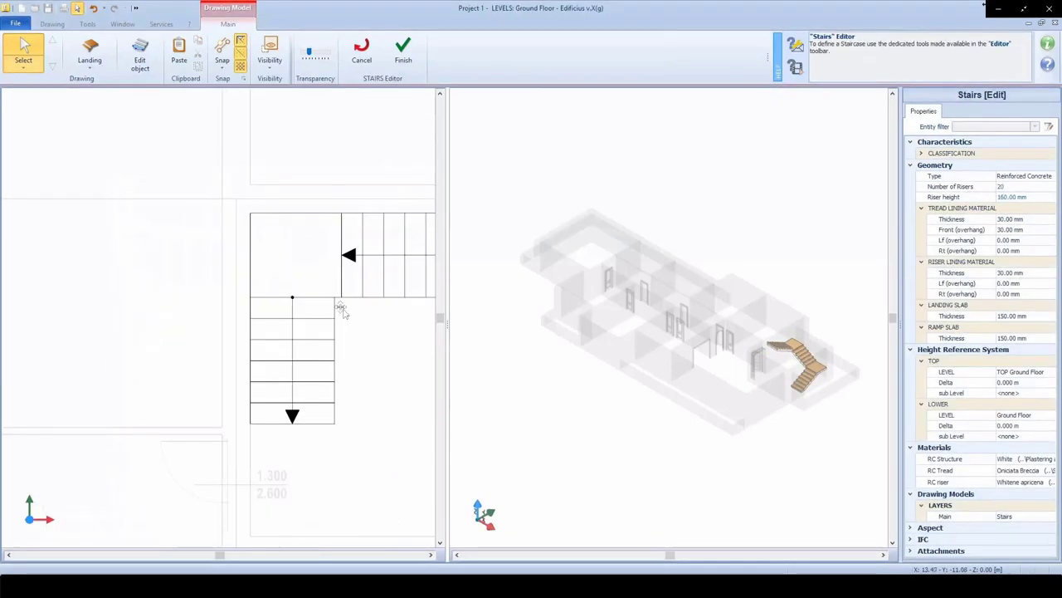
# Step: Paste another copied stair element at the far end of the third ramp
pyautogui.moveTo(341, 308); pyautogui.dragTo(185, 232, button='middle')
pyautogui.hotkey('ctrl', 'v')
pyautogui.click(100, 349)
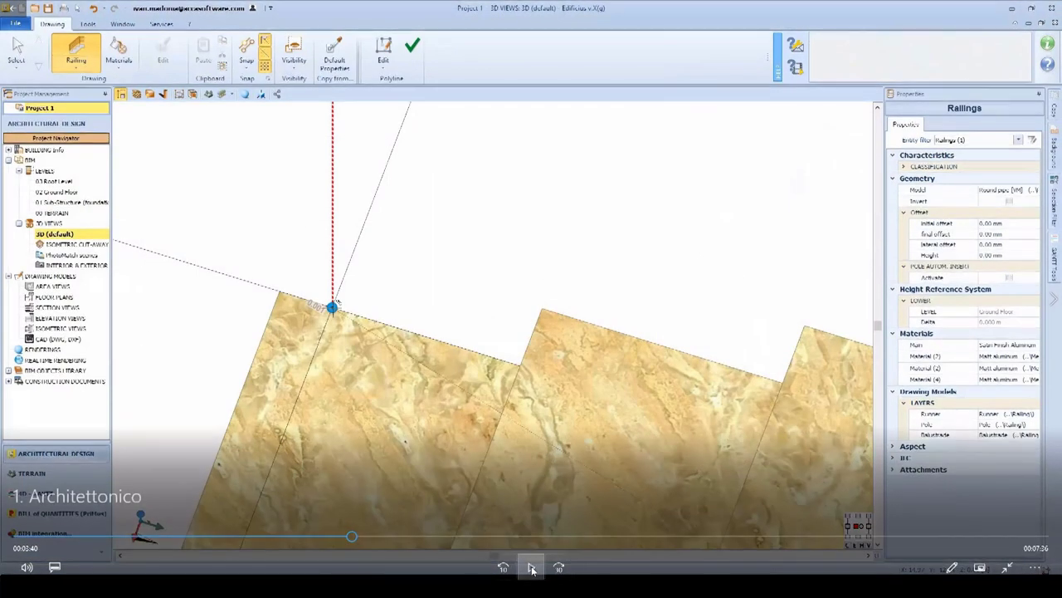
pyautogui.click(532, 569)
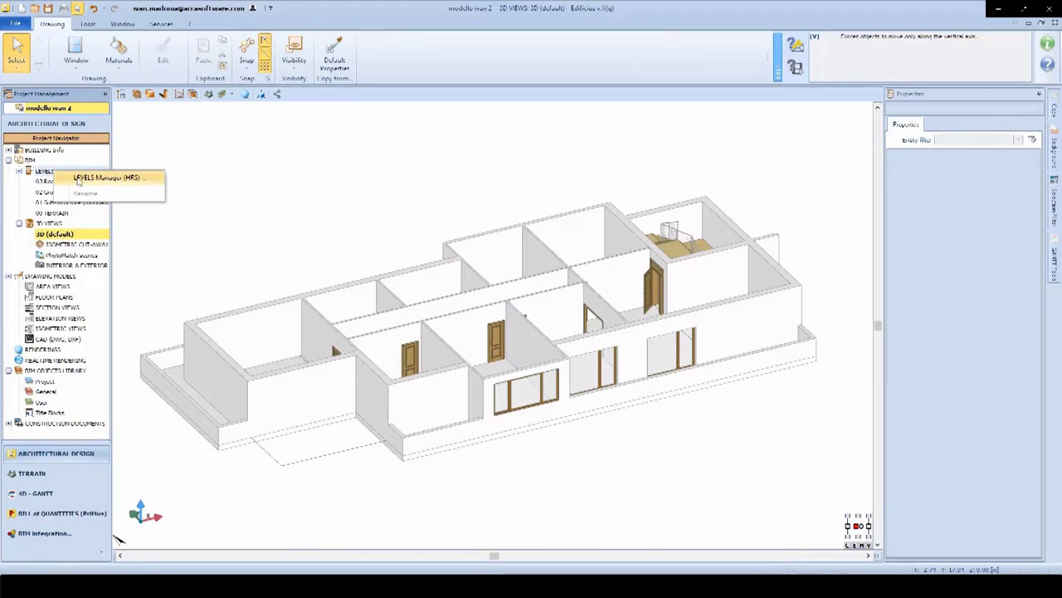
# Step: Insert three new levels above the ground floor in the LEVELS Manager
pyautogui.click(77, 178)
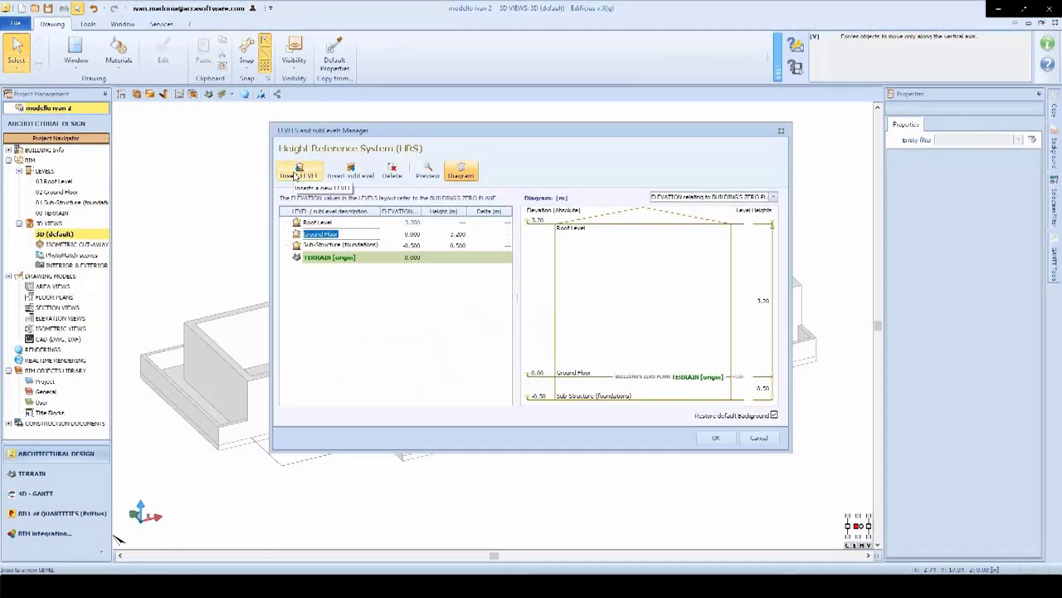
pyautogui.click(295, 176)
pyautogui.click(294, 176)
pyautogui.click(295, 176)
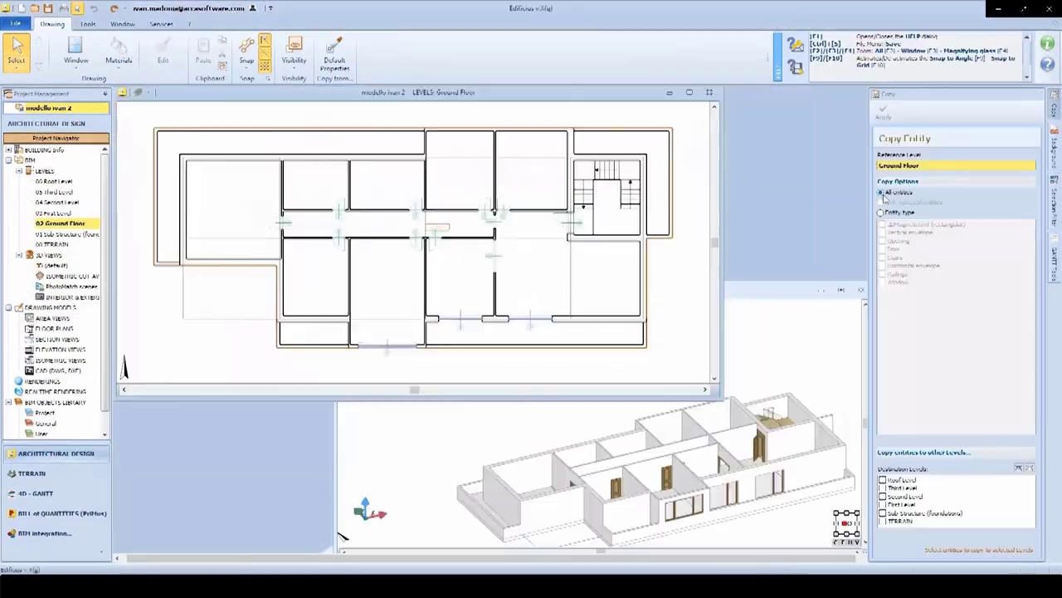
# Step: Copy all ground floor entities to the First, Second and Third Levels and inspect the building in the maximized 3D view
pyautogui.click(883, 488)
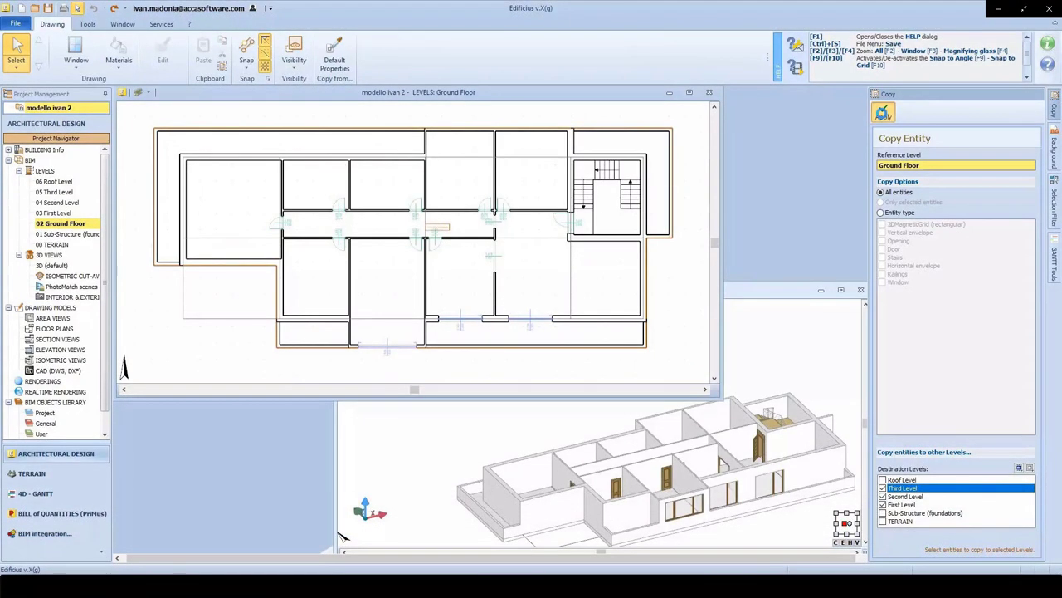
pyautogui.click(883, 114)
pyautogui.click(766, 310)
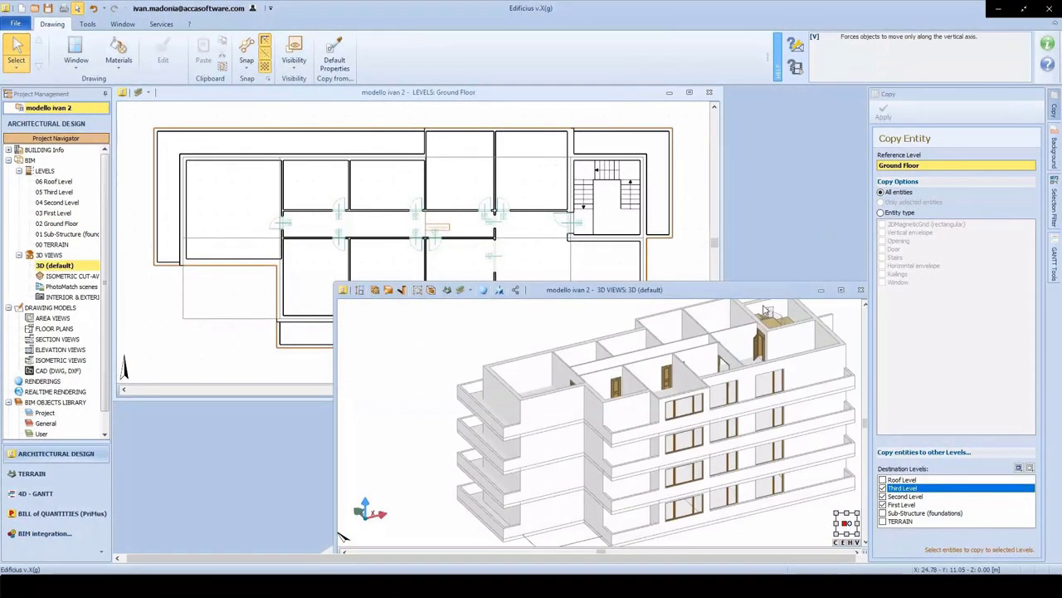
pyautogui.click(841, 290)
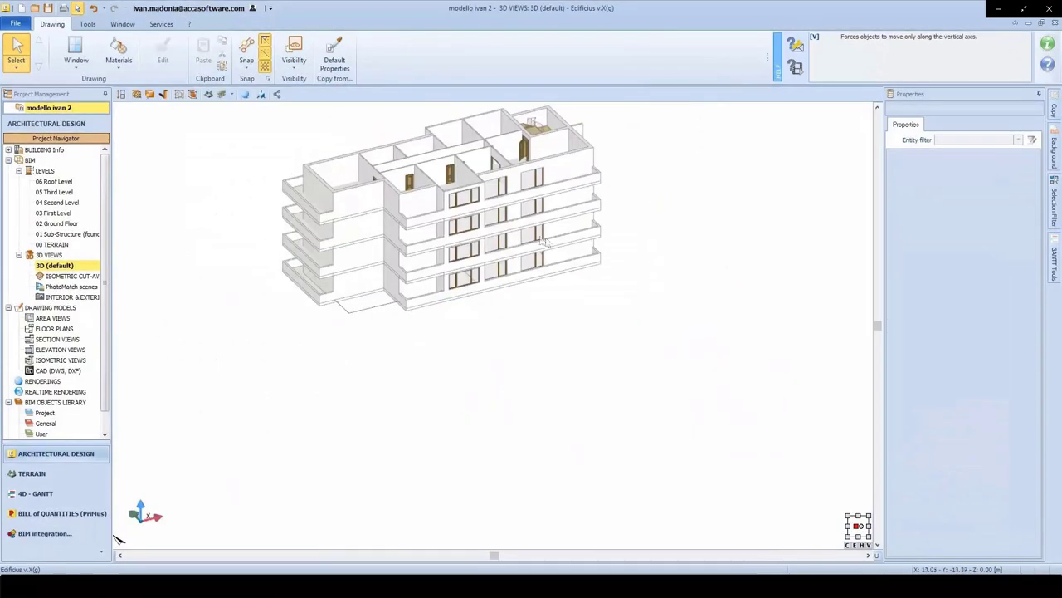
pyautogui.moveTo(540, 262); pyautogui.dragTo(557, 352, button='middle')
pyautogui.scroll(3, 559, 359)
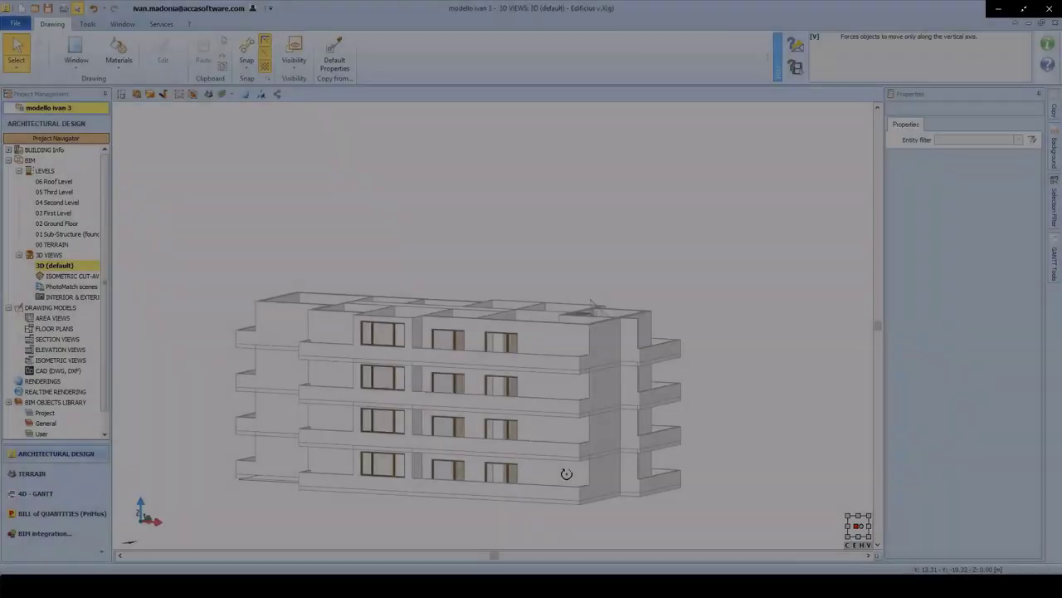
# Step: Delete the ground floor's corner walls and balcony parapet, together with the adjoining window, at the building's front corner
pyautogui.scroll(5, 629, 474)
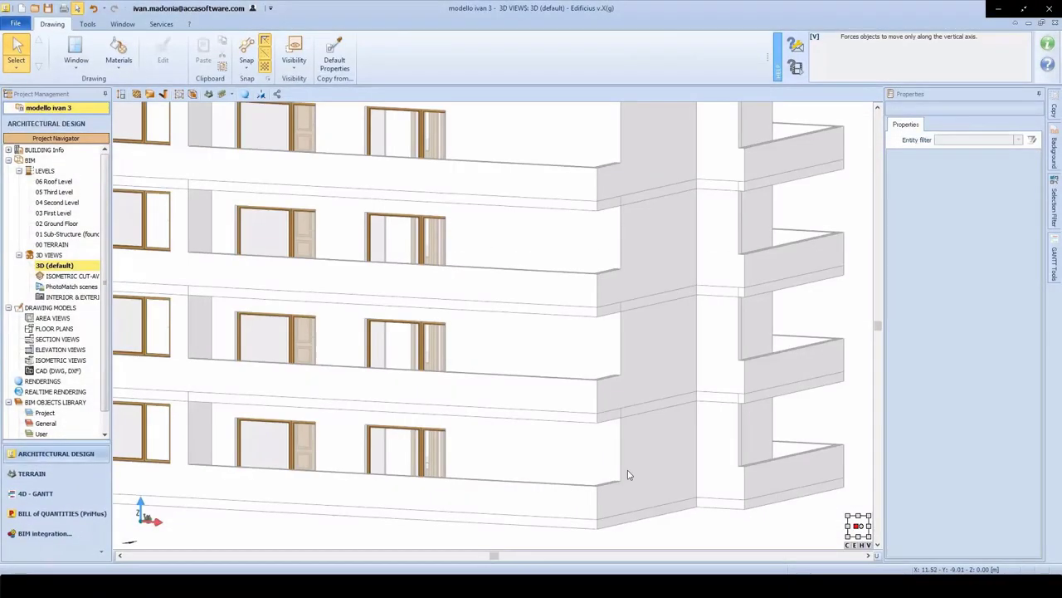
pyautogui.click(652, 460)
pyautogui.keyDown('shift'); pyautogui.click(610, 493); pyautogui.keyUp('shift')
pyautogui.keyDown('shift'); pyautogui.click(482, 470); pyautogui.keyUp('shift')
pyautogui.keyDown('shift'); pyautogui.click(387, 460); pyautogui.keyUp('shift')
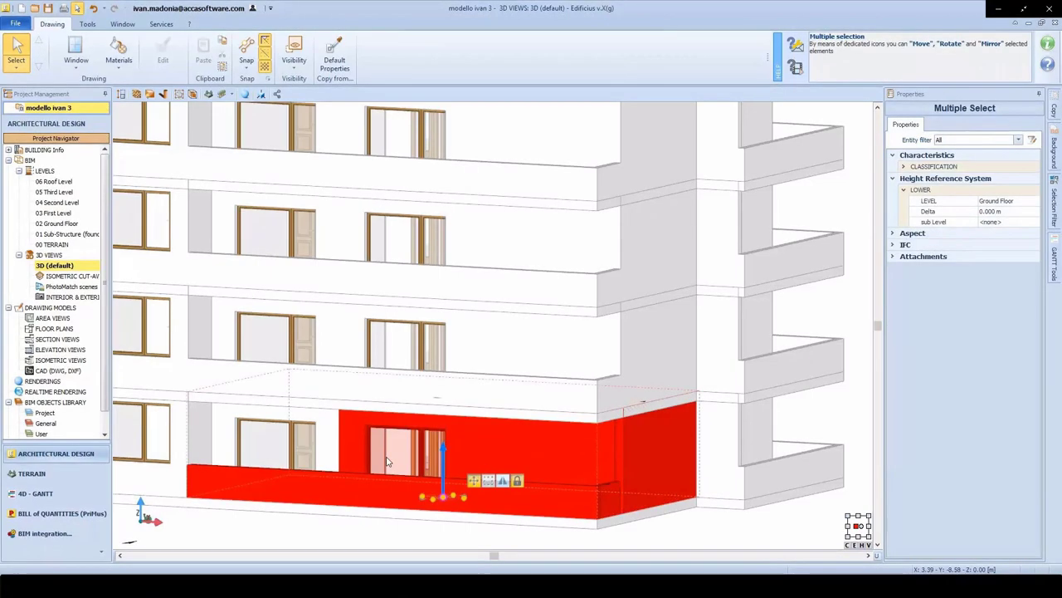
pyautogui.press('Delete')
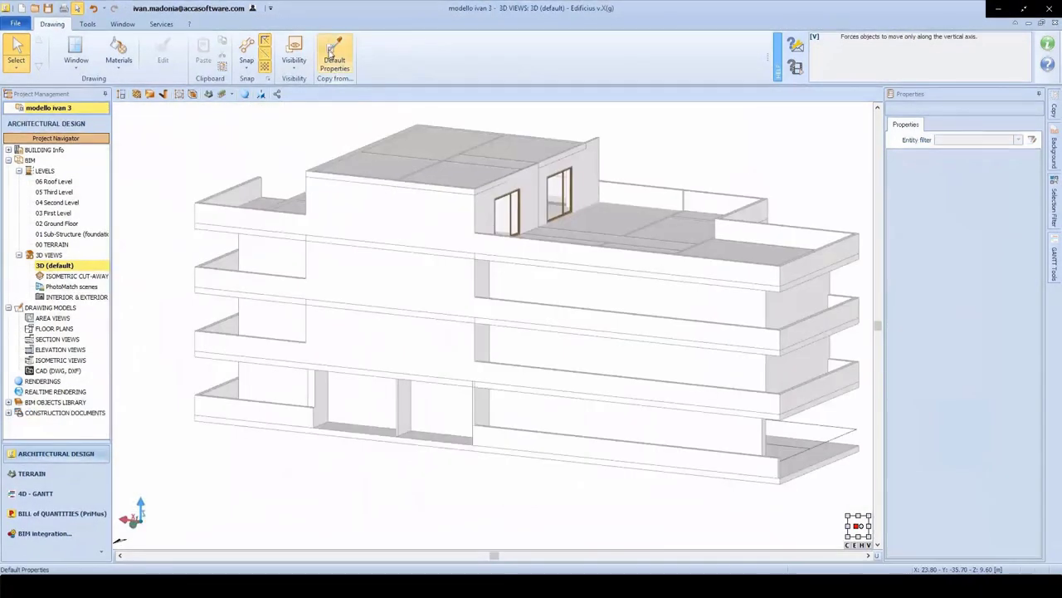
# Step: Copy an existing window's properties to place one large window per upper level on the blank facade and align them vertically
pyautogui.click(330, 52)
pyautogui.click(506, 212)
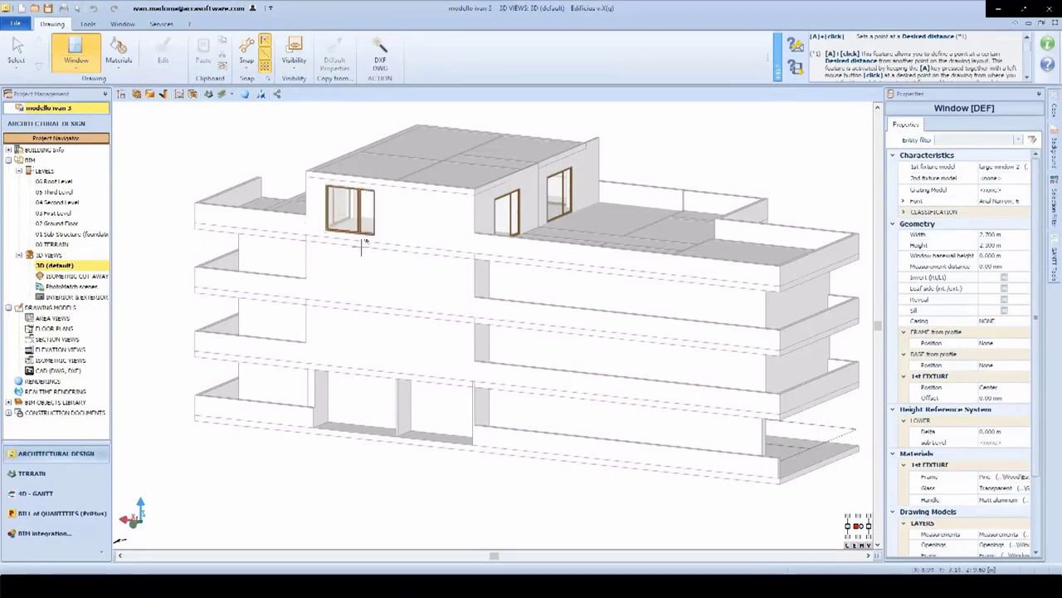
pyautogui.click(363, 299)
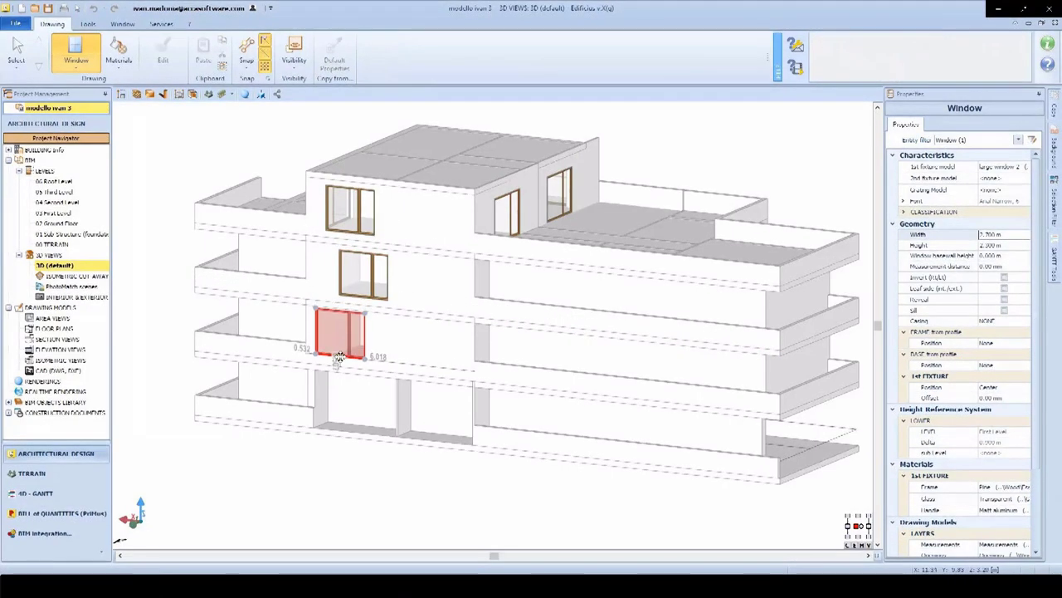
pyautogui.click(338, 358)
pyautogui.press('Escape')
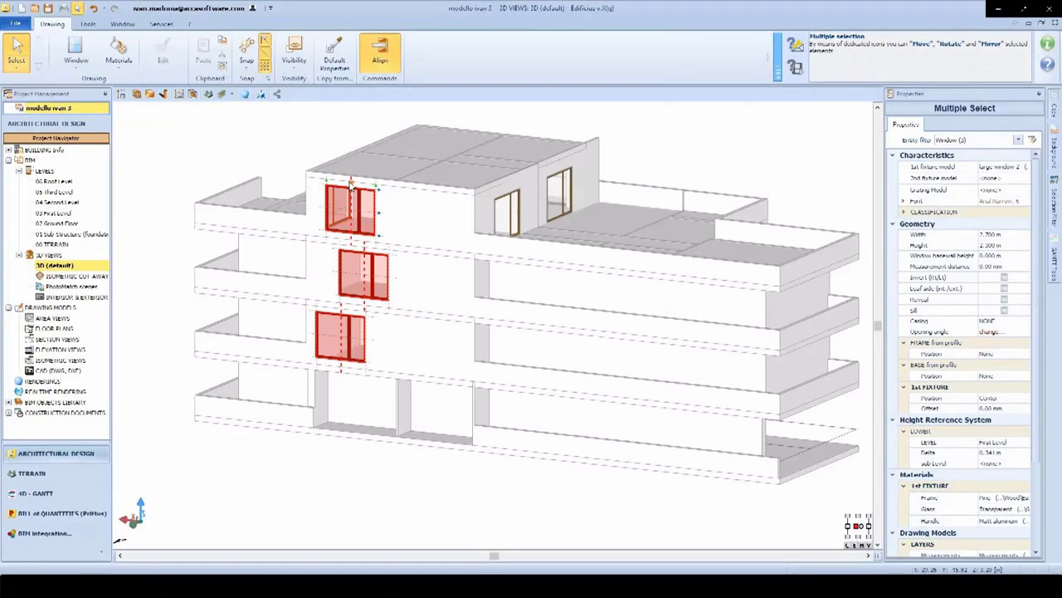
pyautogui.click(289, 161)
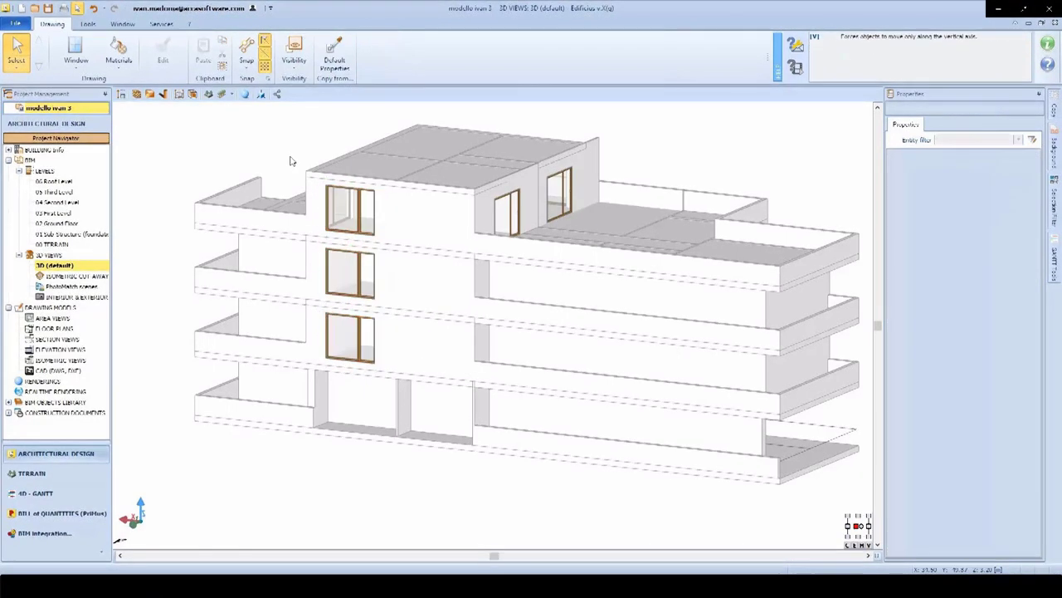
pyautogui.moveTo(290, 161); pyautogui.dragTo(325, 161, button='middle')
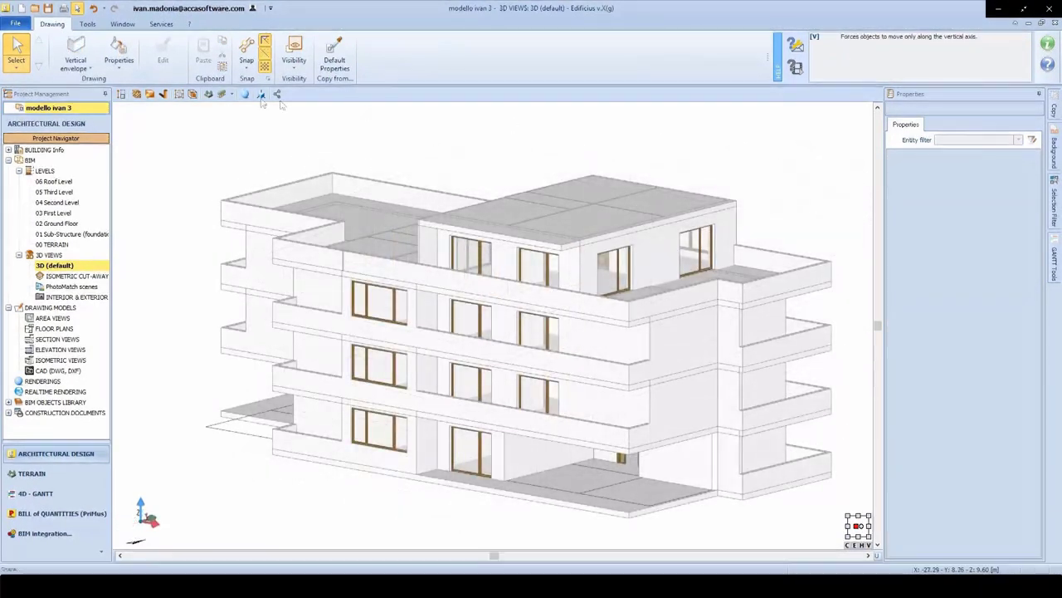
# Step: Apply the travertine1 material to the exterior walls of the Third Level around the windows
pyautogui.click(118, 64)
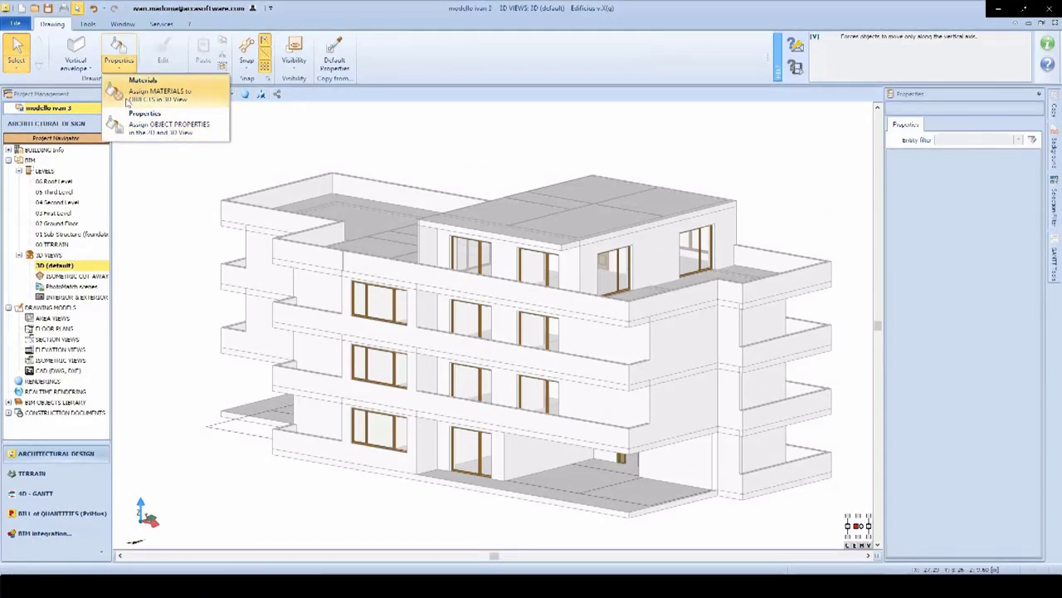
pyautogui.click(139, 87)
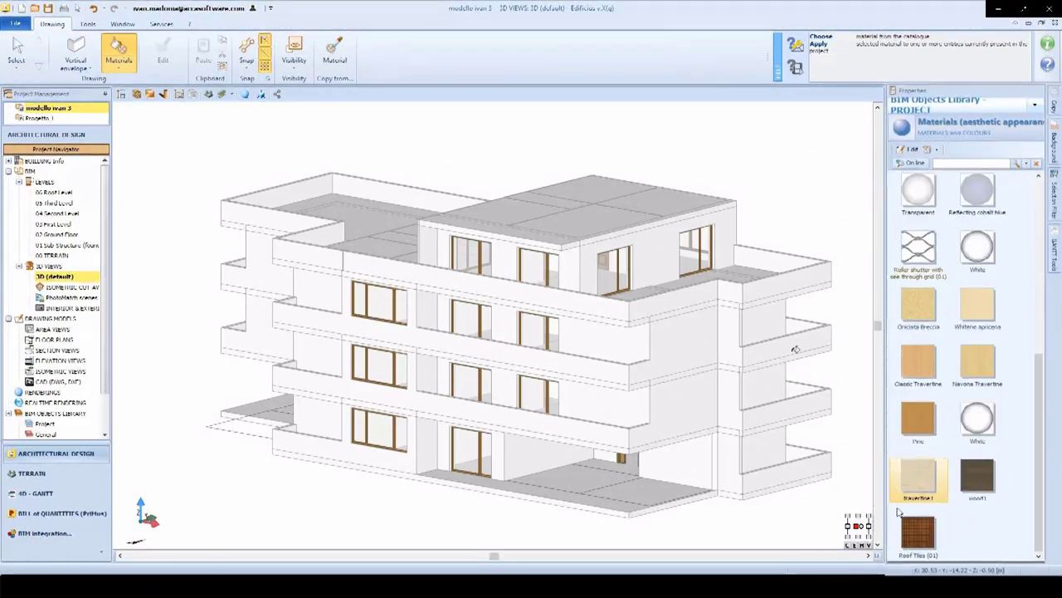
pyautogui.click(719, 239)
pyautogui.scroll(5, 909, 214)
pyautogui.click(576, 256)
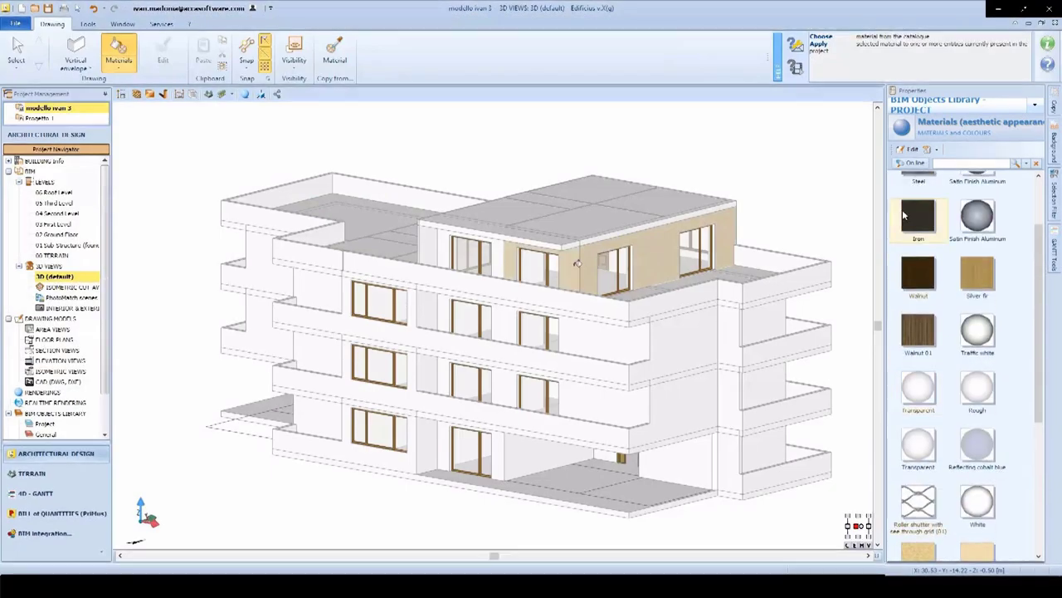
pyautogui.click(500, 249)
# Step: Browse the online library's Floor coverings and Cladding textures, including Marble and Arabesque orobic red, and close the library
pyautogui.click(918, 209)
pyautogui.click(837, 107)
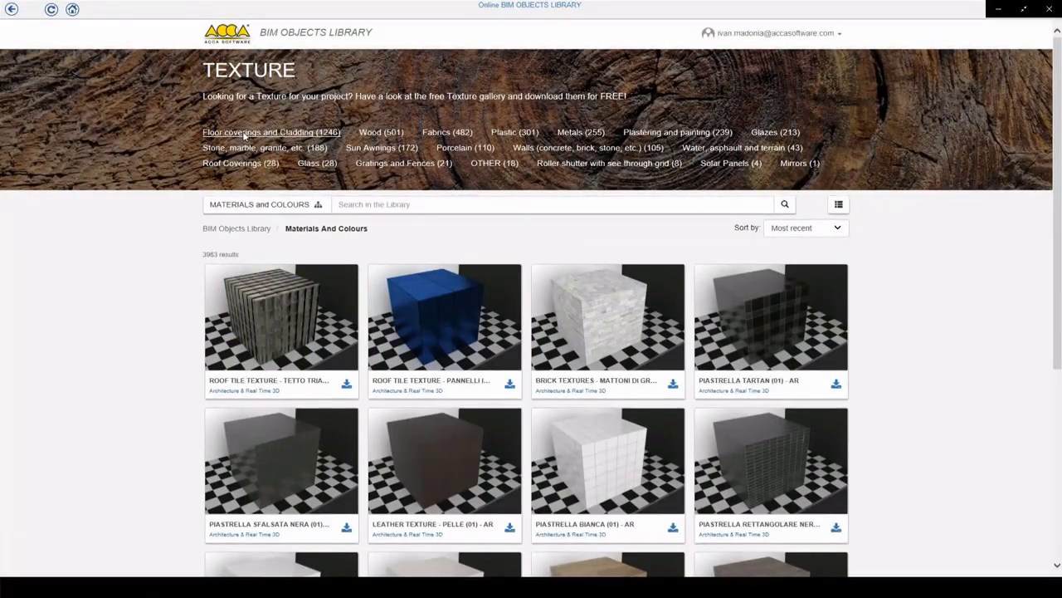
pyautogui.click(245, 135)
pyautogui.scroll(-5, 346, 372)
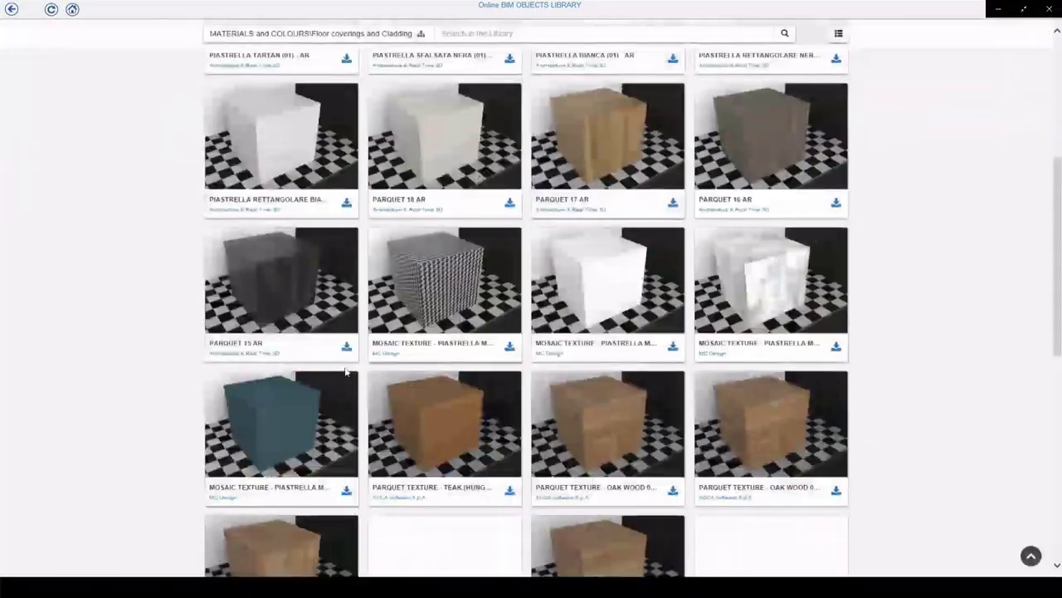
pyautogui.scroll(-2, 592, 439)
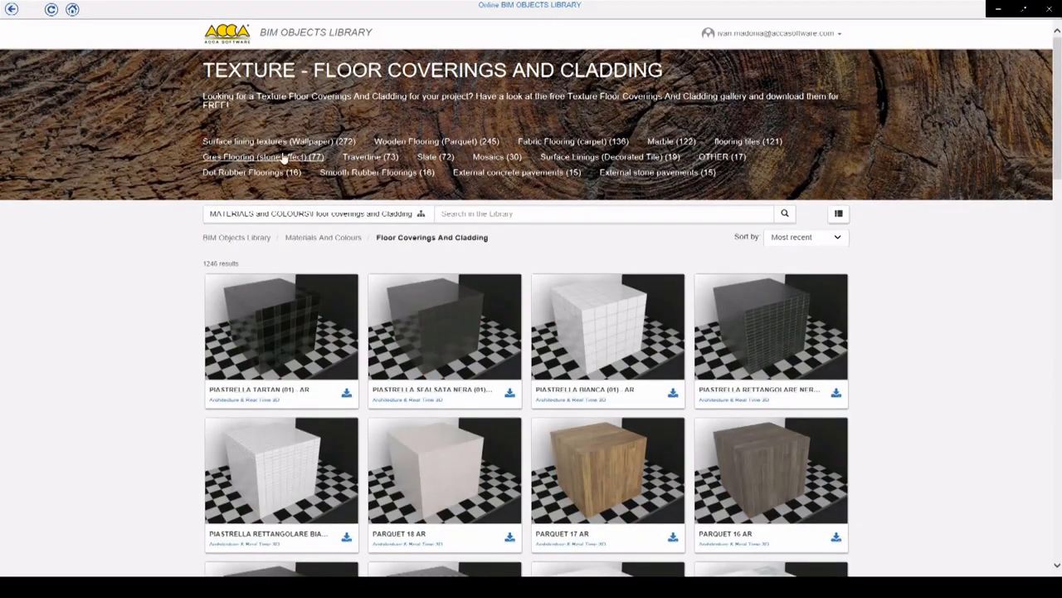
pyautogui.click(664, 143)
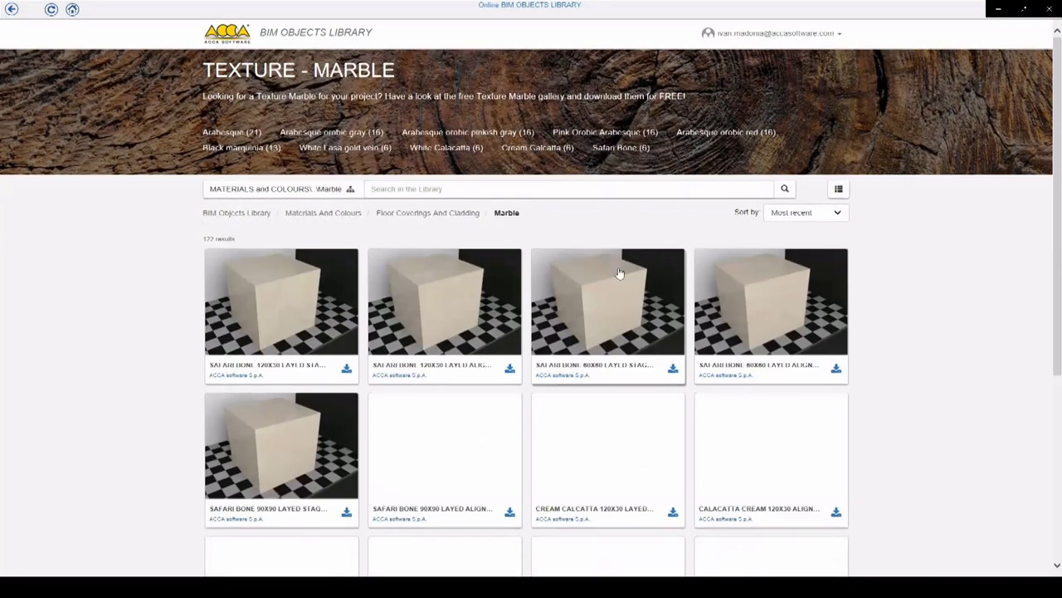
pyautogui.scroll(-5, 541, 308)
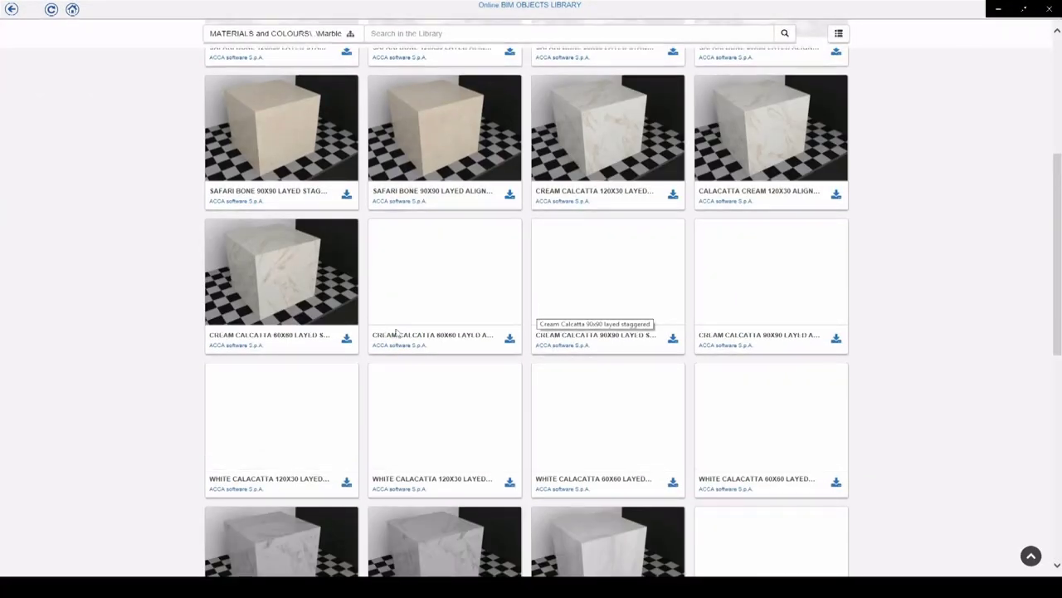
pyautogui.scroll(-2, 259, 388)
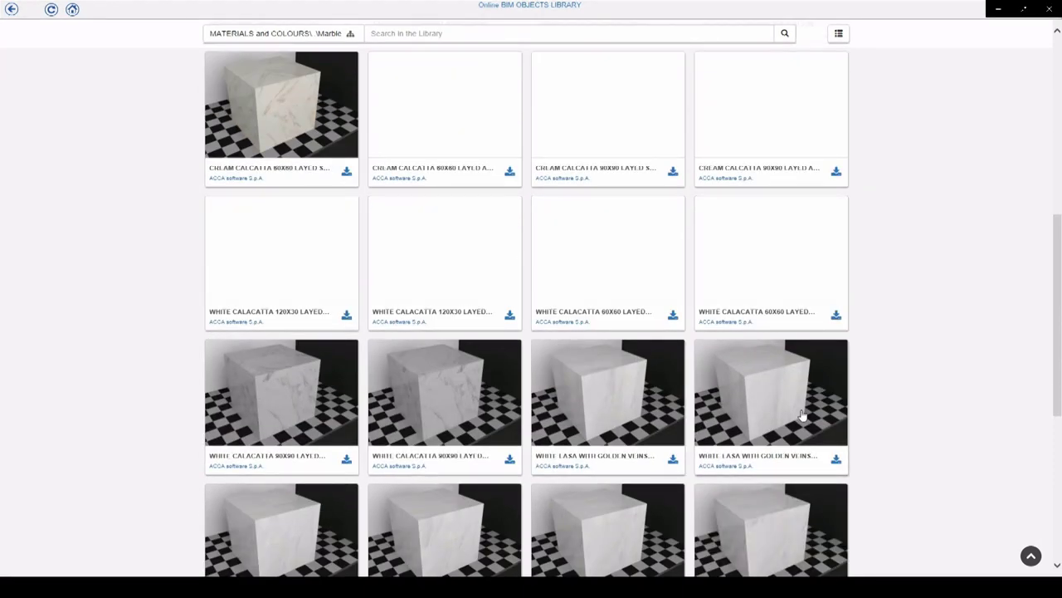
pyautogui.moveTo(1057, 386); pyautogui.dragTo(1041, 149)
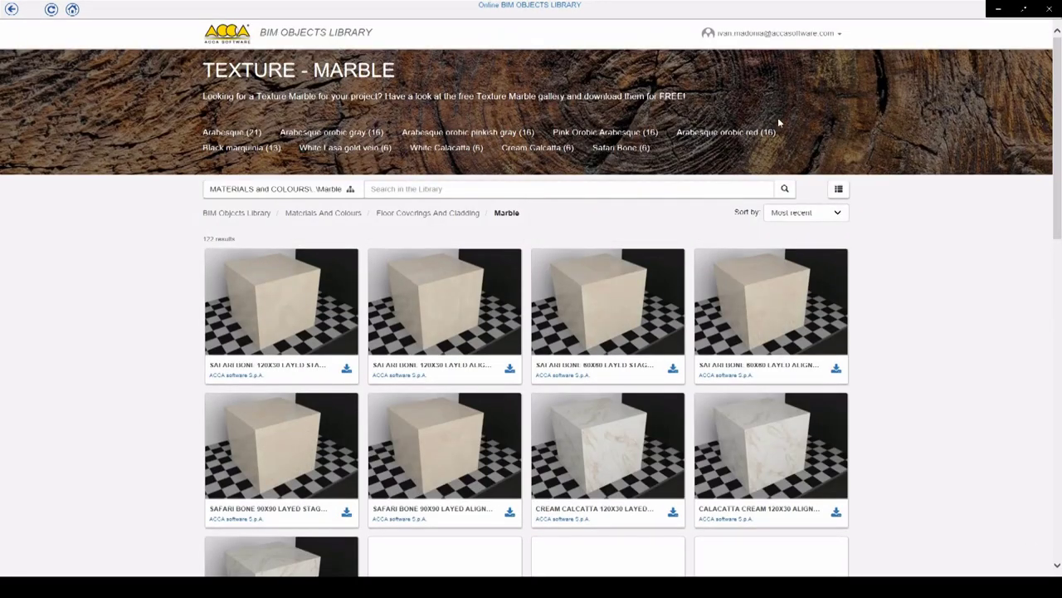
pyautogui.click(728, 138)
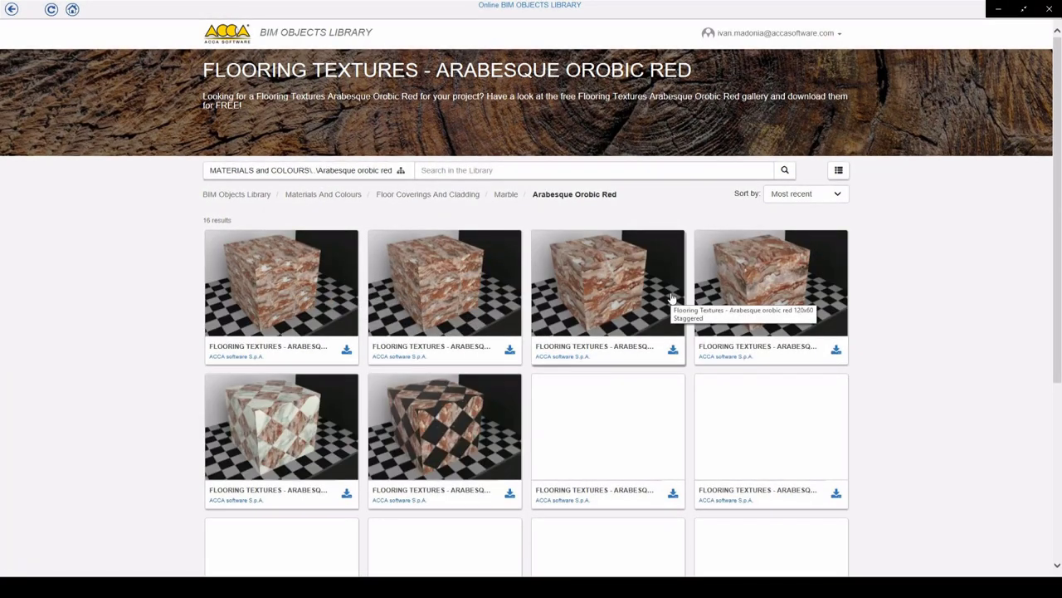
pyautogui.click(1049, 10)
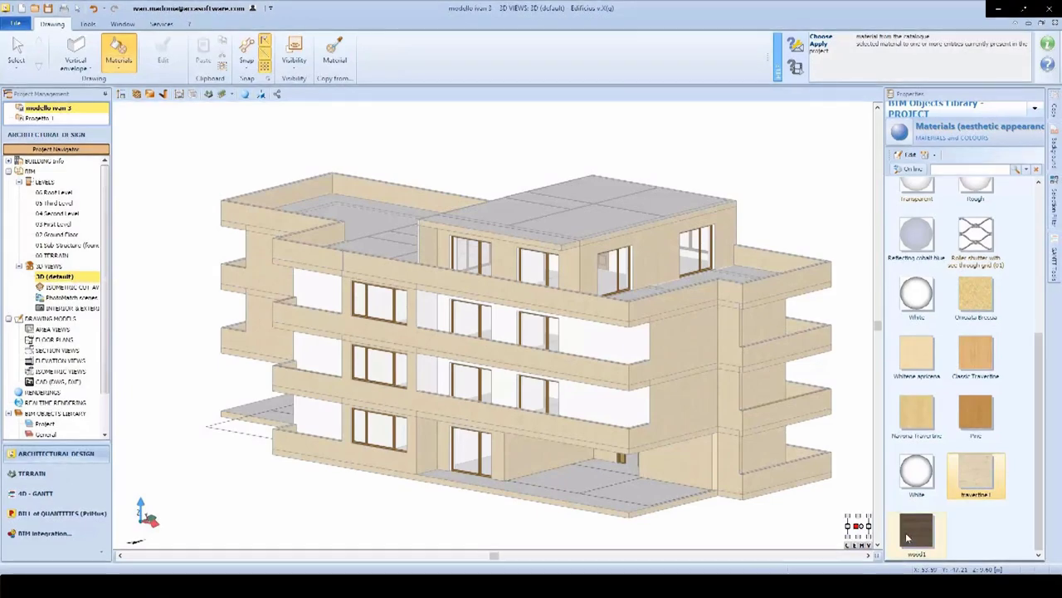
# Step: Apply the wood1 material to the recessed walls behind the balconies on the Ground Floor, First and Second Levels
pyautogui.click(907, 537)
pyautogui.click(540, 457)
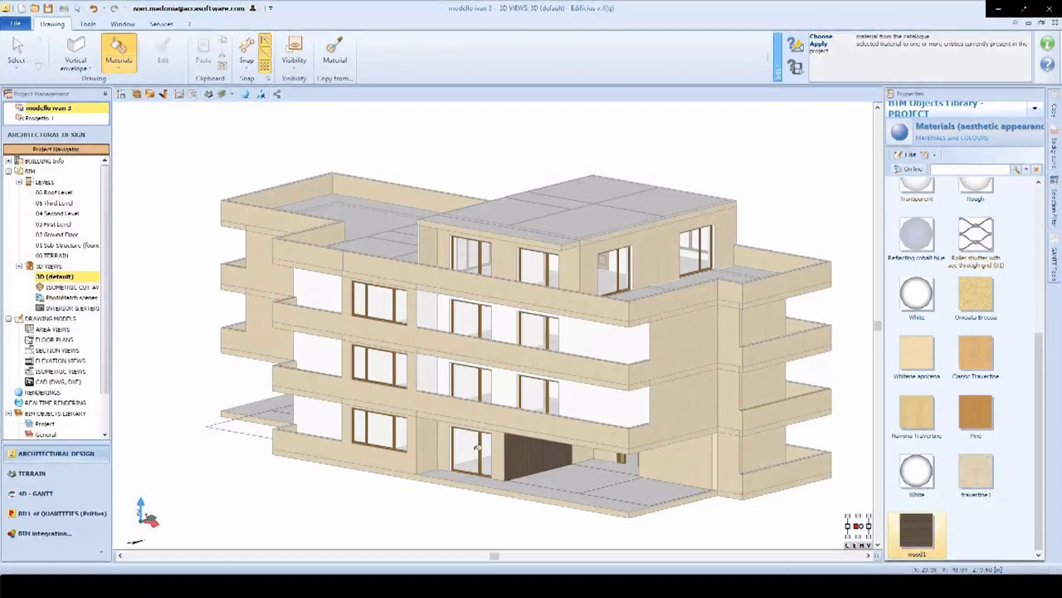
pyautogui.click(431, 446)
pyautogui.click(433, 376)
pyautogui.click(442, 313)
pyautogui.click(515, 319)
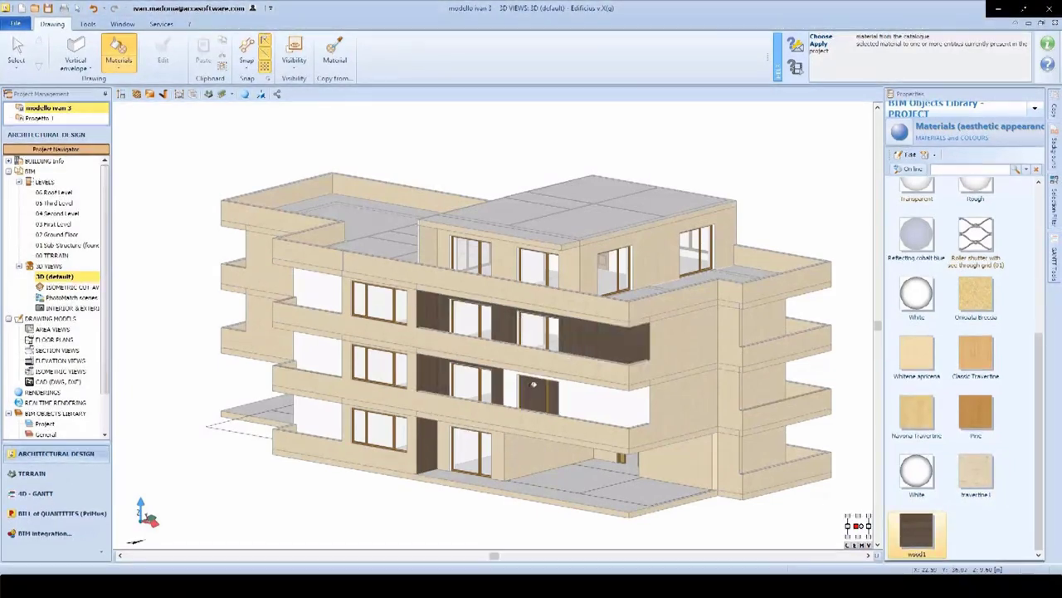
pyautogui.click(513, 385)
pyautogui.click(320, 415)
pyautogui.click(320, 354)
pyautogui.click(325, 287)
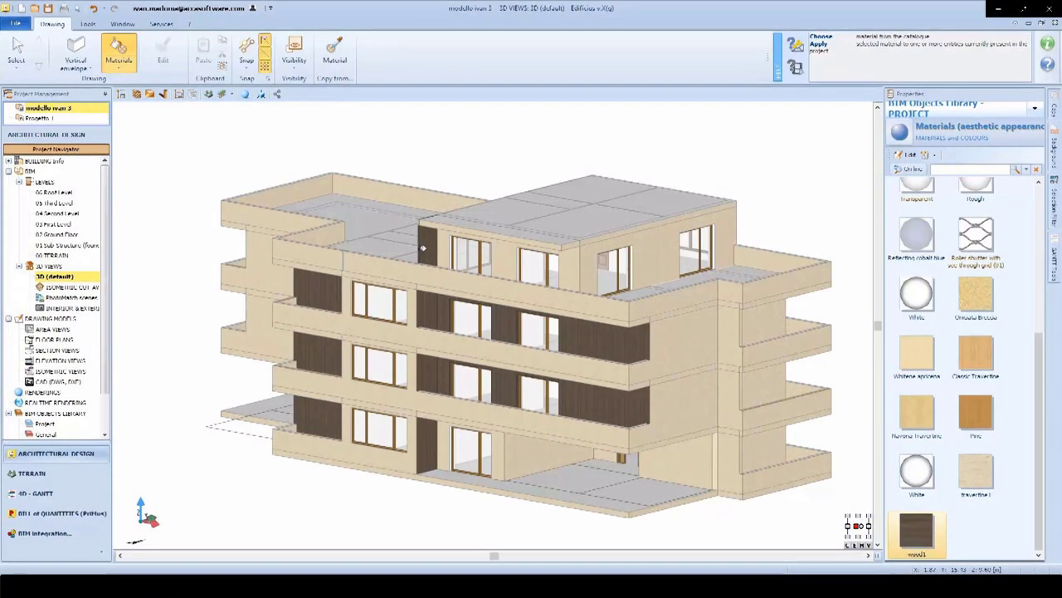
pyautogui.click(380, 311)
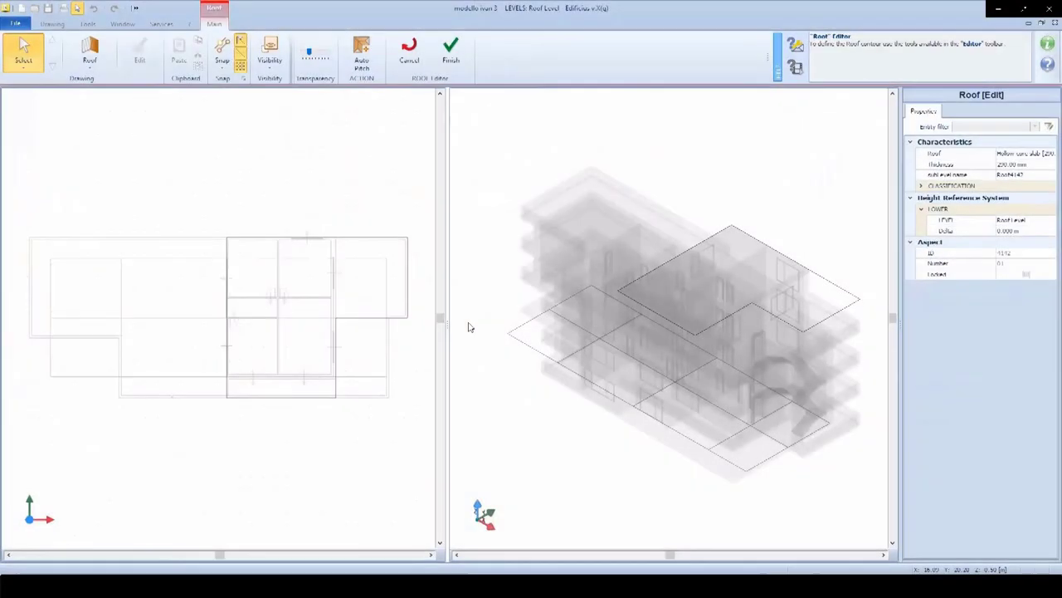
# Step: Offset the roof contour outwards by 1 m on the Roof Level
pyautogui.click(238, 240)
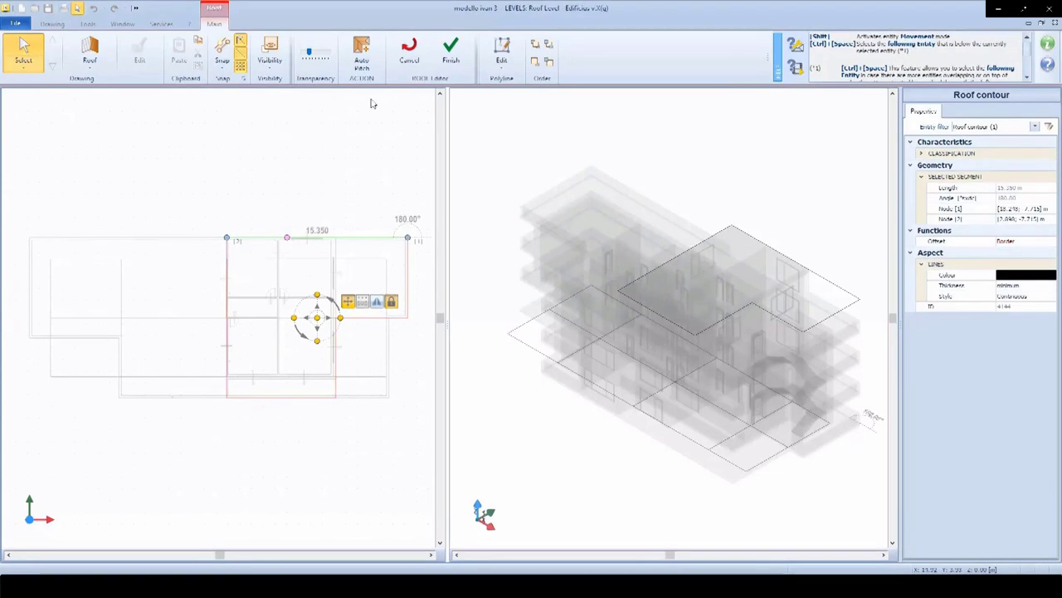
pyautogui.click(500, 60)
pyautogui.click(518, 158)
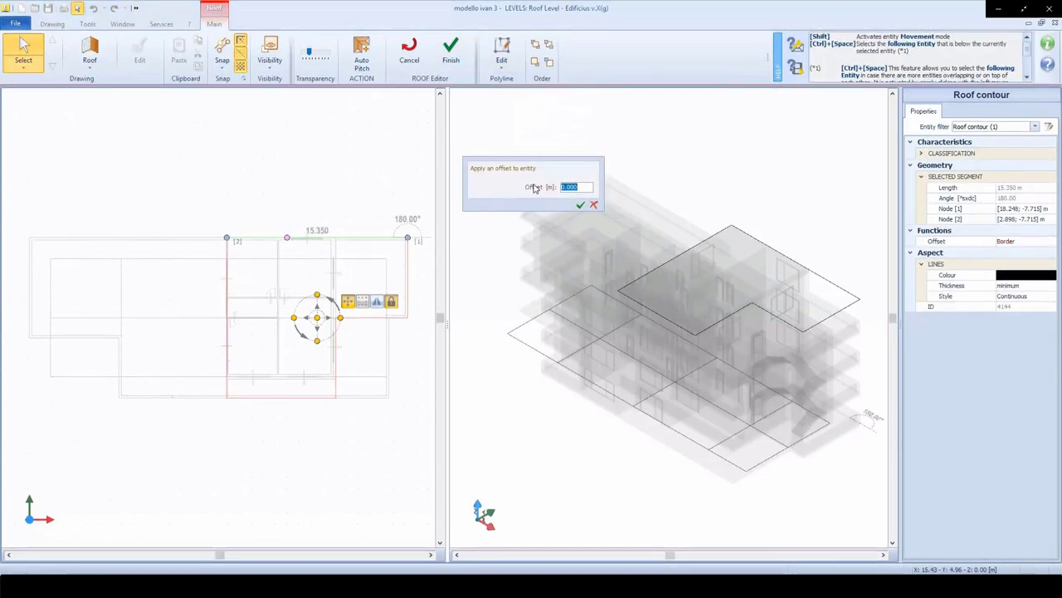
pyautogui.write('1')
pyautogui.press('Return')
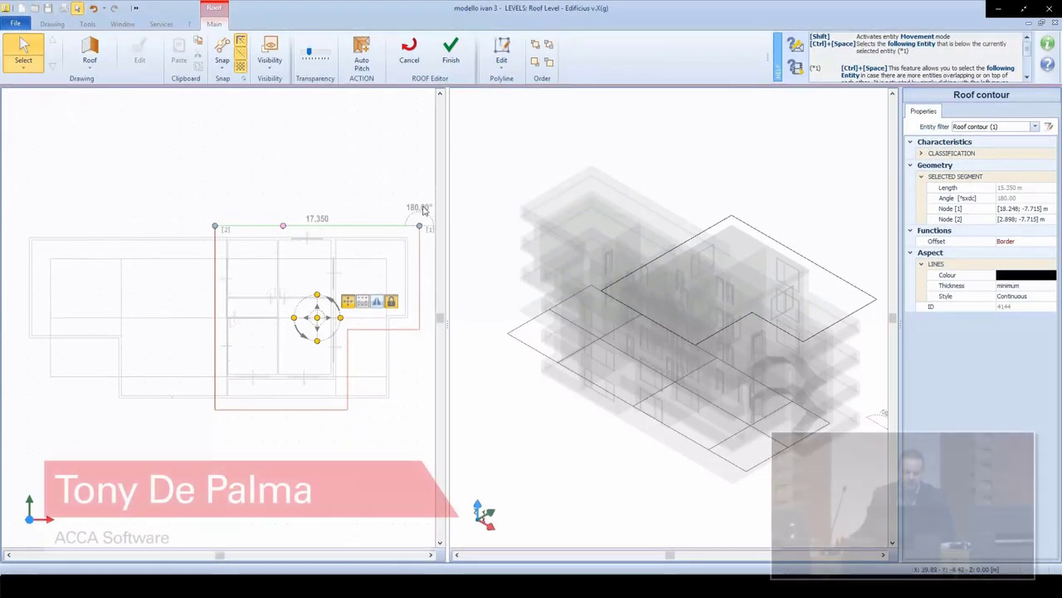
# Step: Generate the roof slopes automatically with a roof inclination of 35%
pyautogui.click(361, 54)
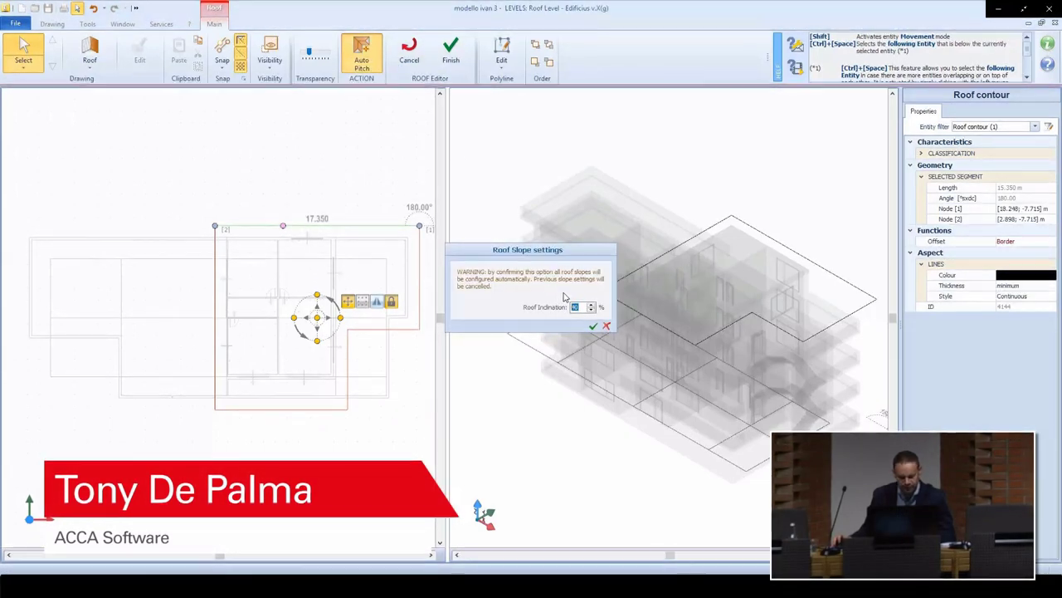
pyautogui.write('35')
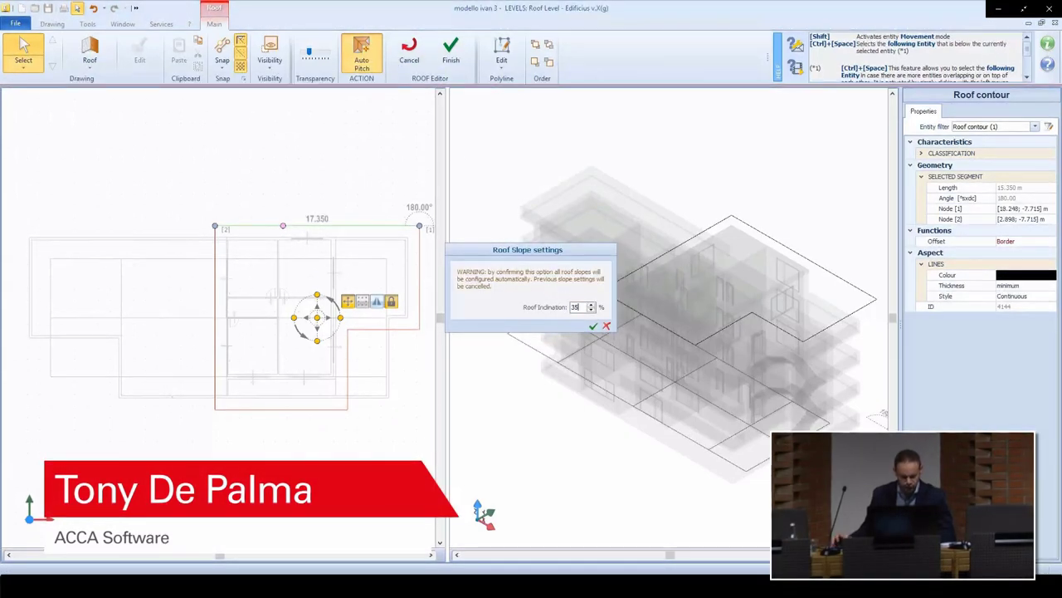
pyautogui.press('Return')
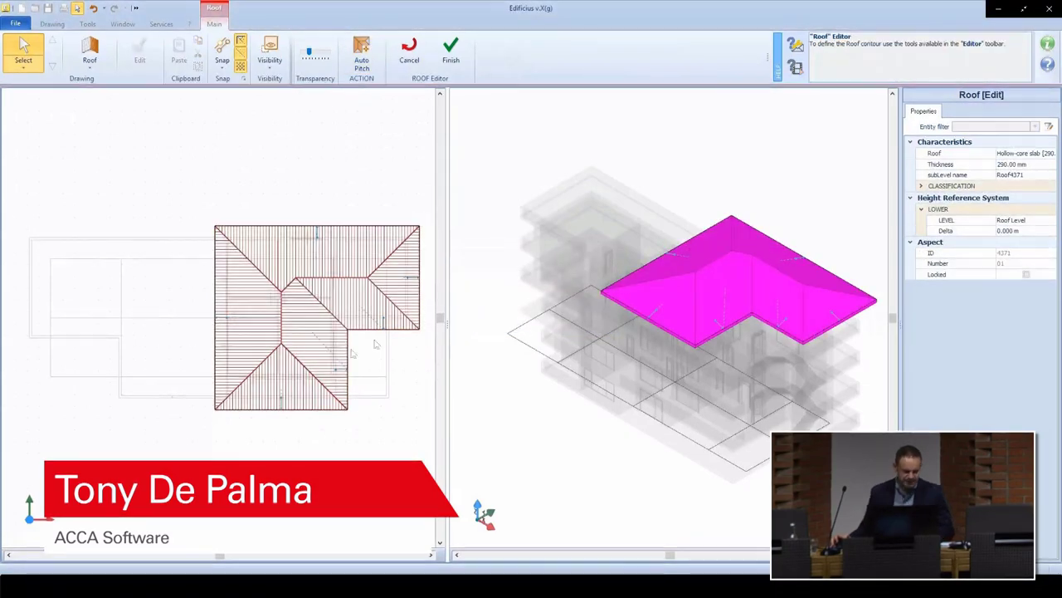
# Step: Turn the hipped end of the roof's shorter wing into a gable by extending the ridge of both side slopes to the eave
pyautogui.click(292, 358)
pyautogui.moveTo(281, 343); pyautogui.dragTo(282, 409)
pyautogui.click(303, 366)
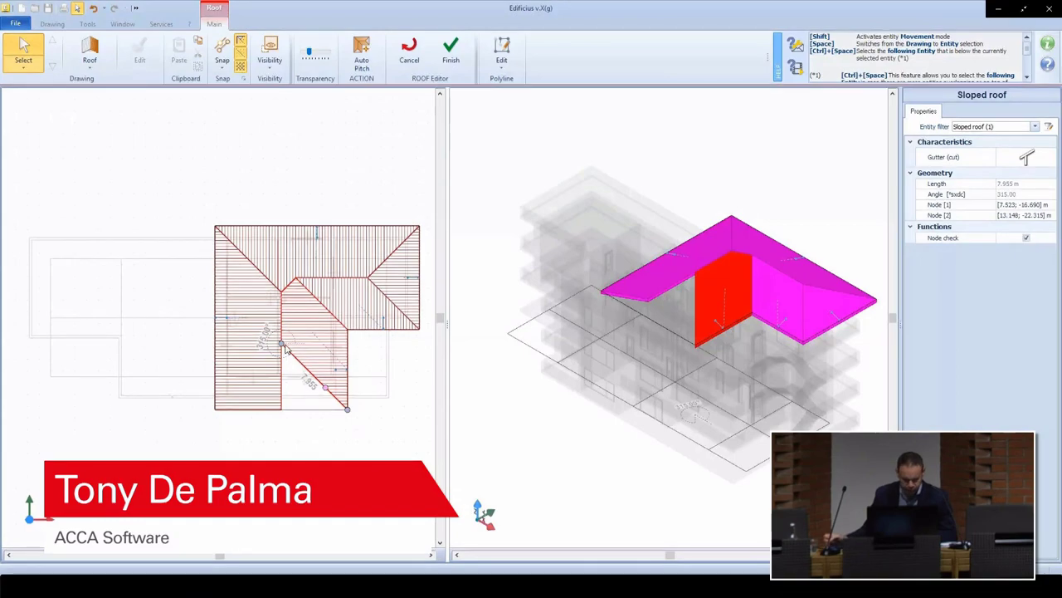
pyautogui.moveTo(282, 343); pyautogui.dragTo(281, 409)
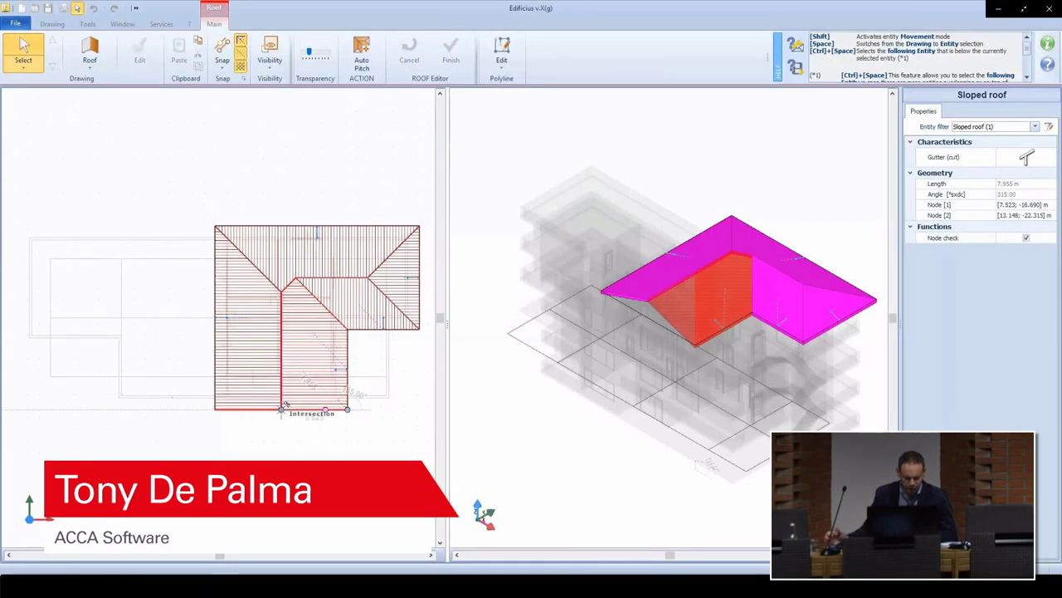
pyautogui.click(282, 406)
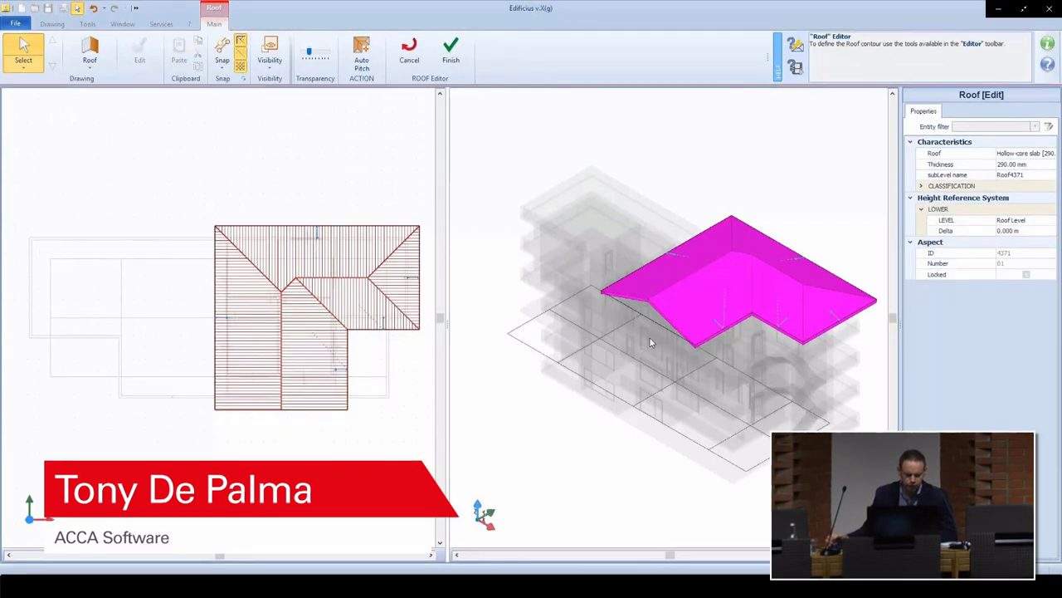
# Step: Hide every entity in the 3D view except the roof
pyautogui.moveTo(650, 338); pyautogui.dragTo(660, 311, button='middle')
pyautogui.scroll(6, 647, 306)
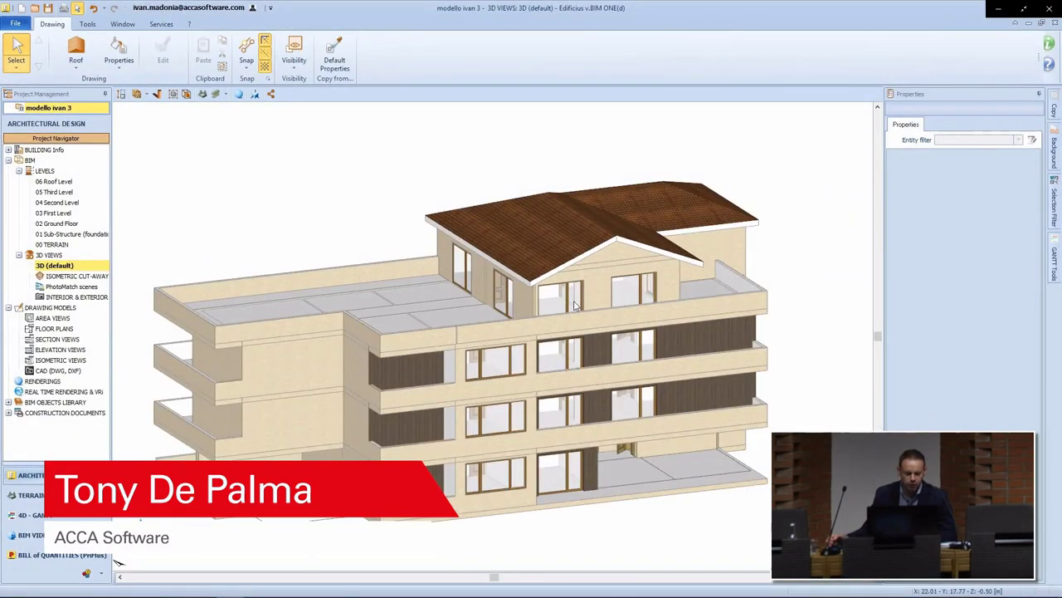
pyautogui.moveTo(574, 305); pyautogui.dragTo(539, 325, button='middle')
pyautogui.moveTo(614, 238); pyautogui.dragTo(479, 321, button='middle')
pyautogui.scroll(3, 536, 356)
pyautogui.click(294, 54)
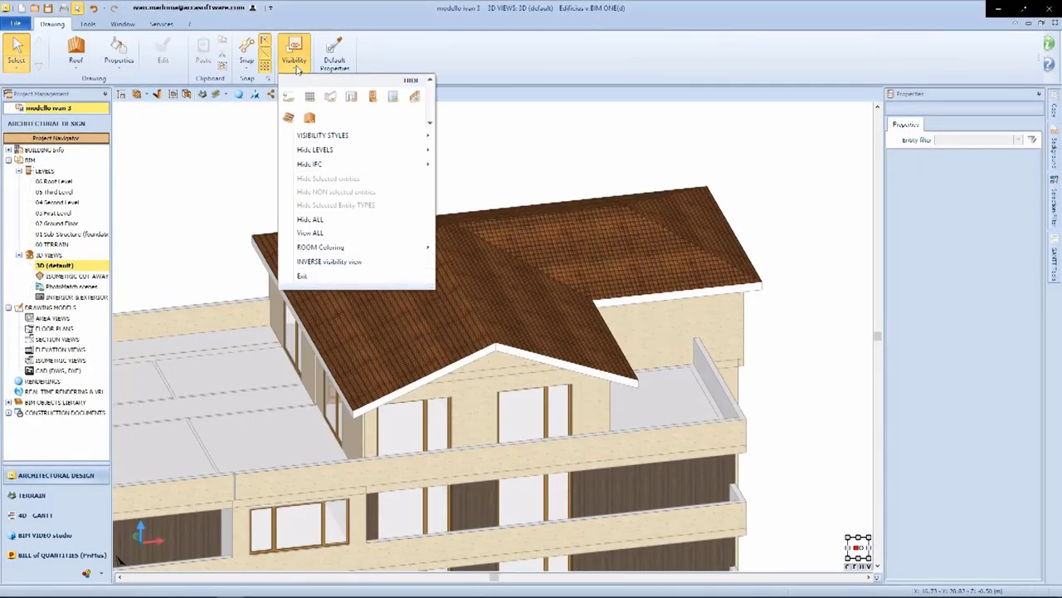
pyautogui.click(332, 220)
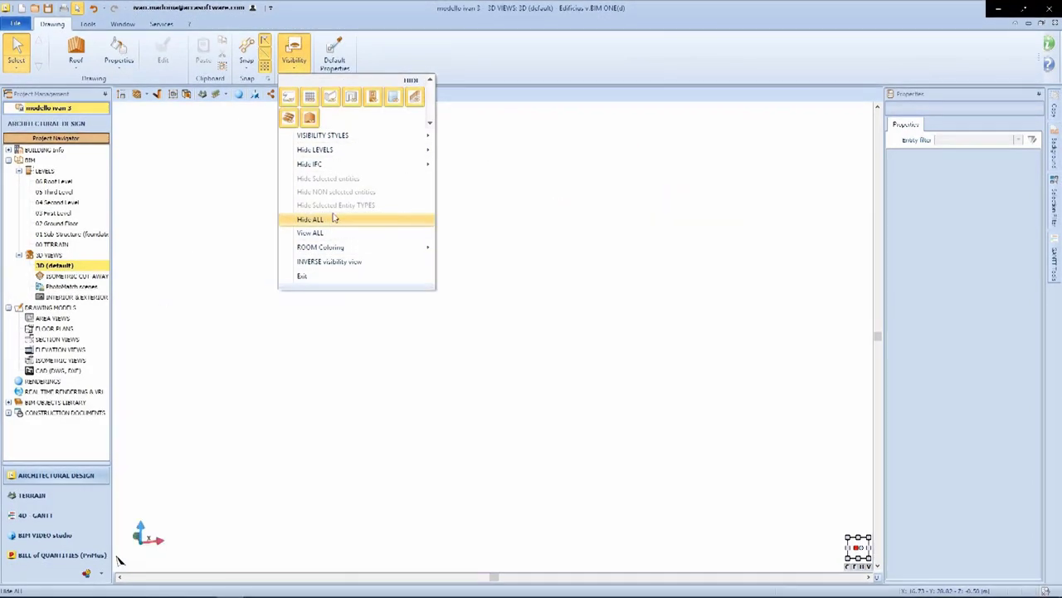
pyautogui.click(313, 120)
pyautogui.click(566, 423)
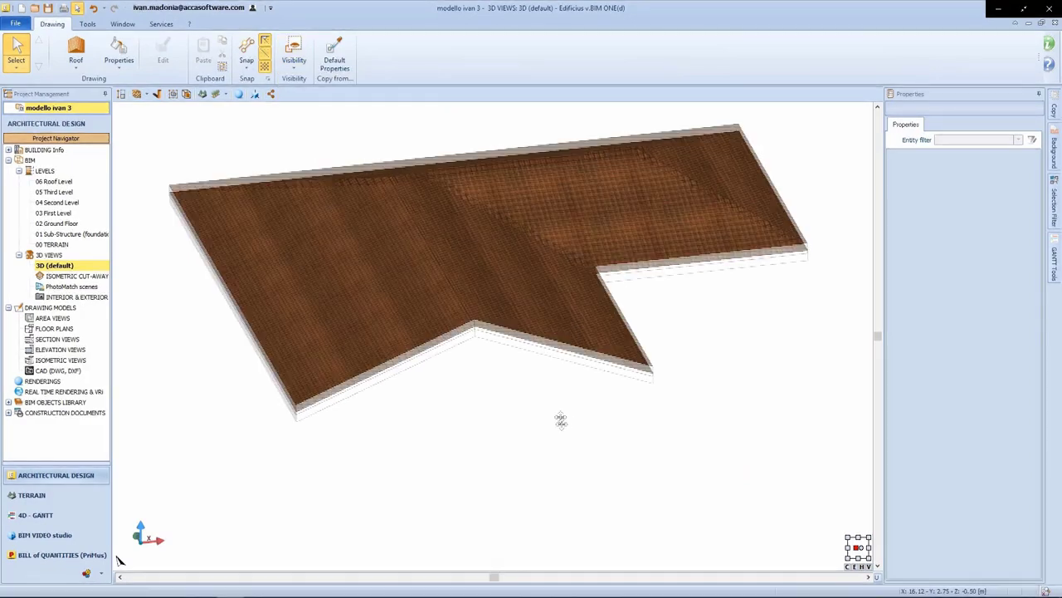
pyautogui.moveTo(561, 420); pyautogui.dragTo(561, 448, button='middle')
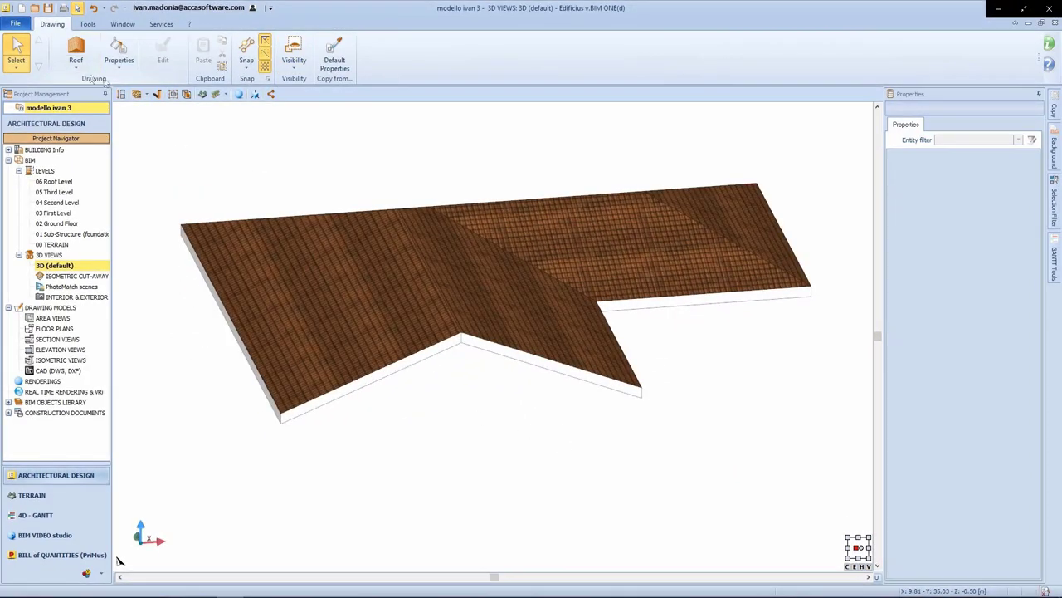
# Step: Start the Beam tool and choose the 120x240 rectangular section from the BIM objects library
pyautogui.click(76, 51)
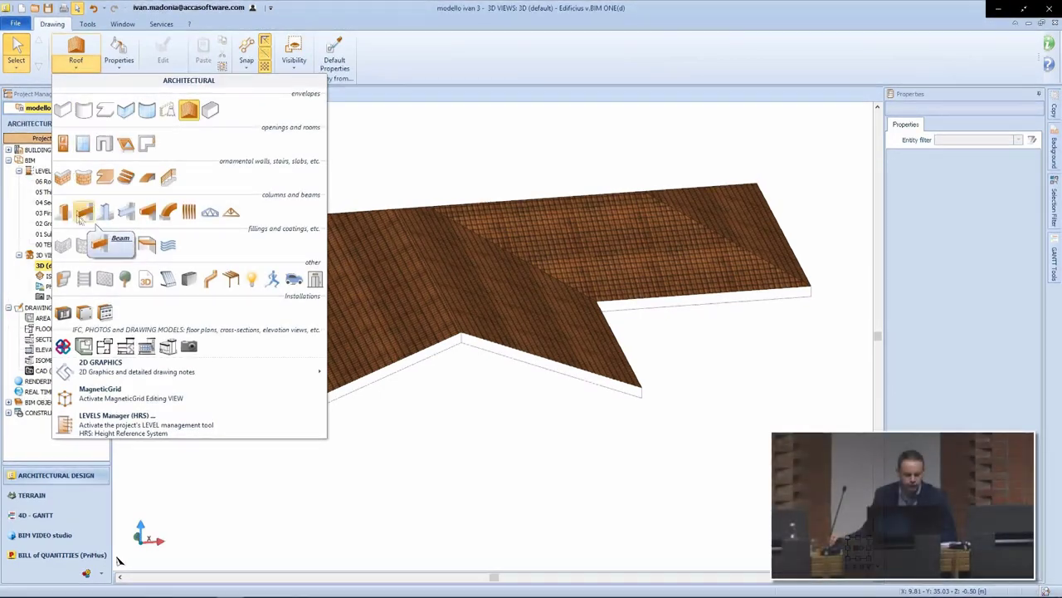
pyautogui.click(83, 214)
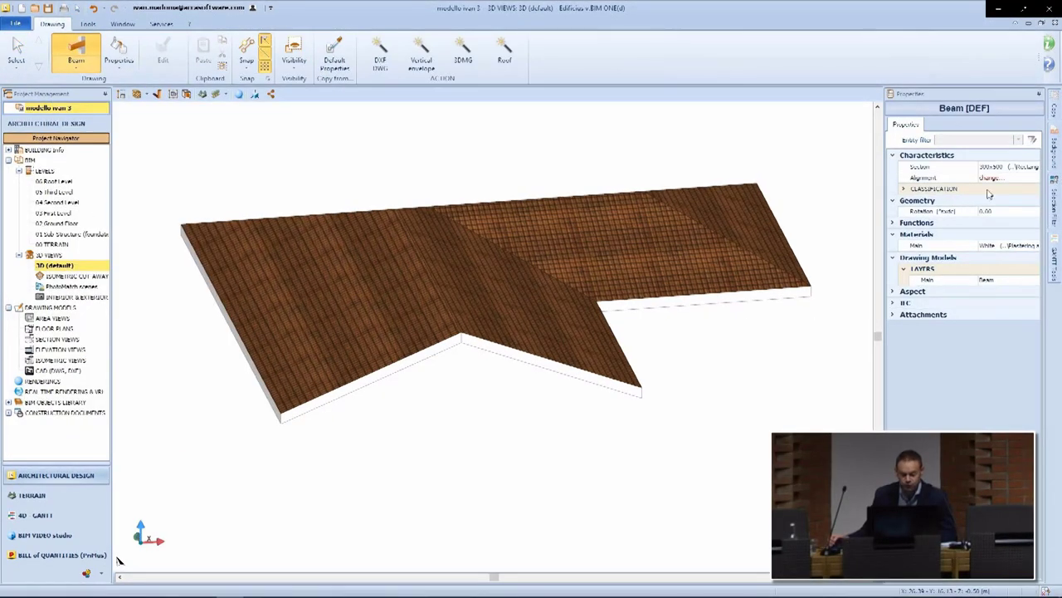
pyautogui.click(1035, 167)
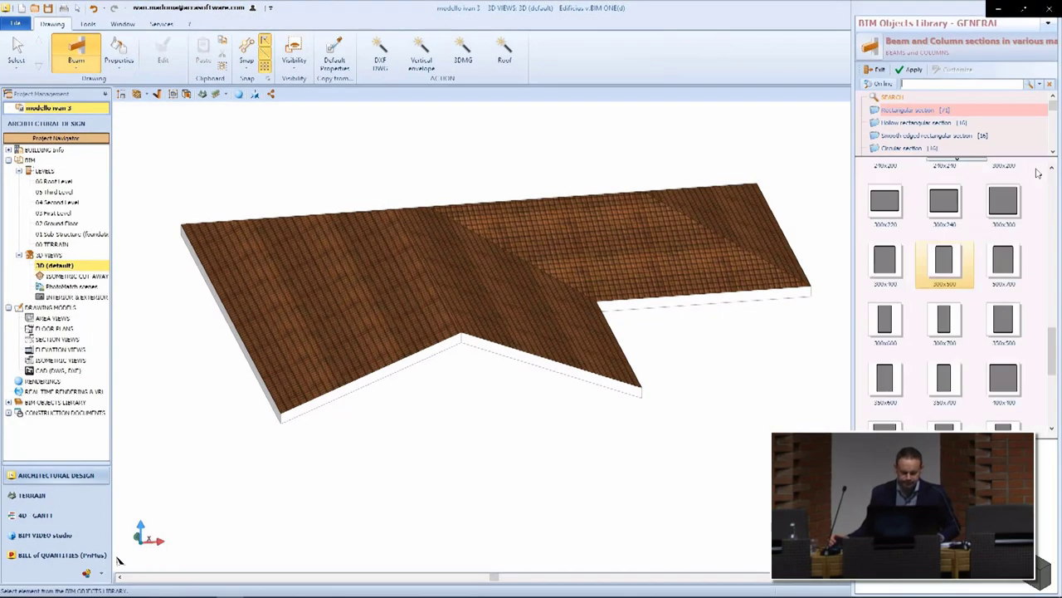
pyautogui.scroll(5, 1004, 249)
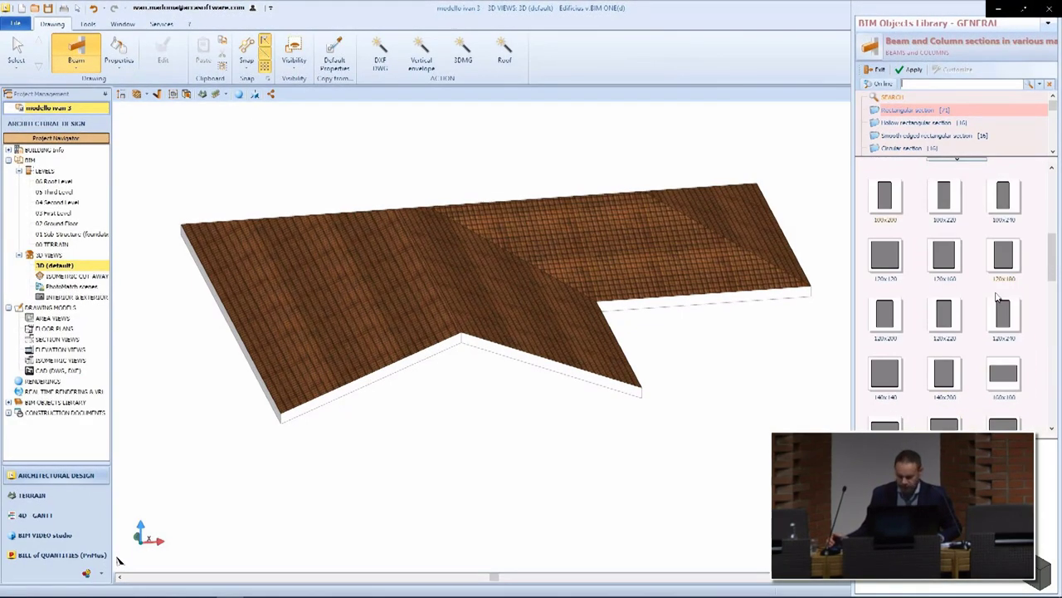
pyautogui.click(1002, 309)
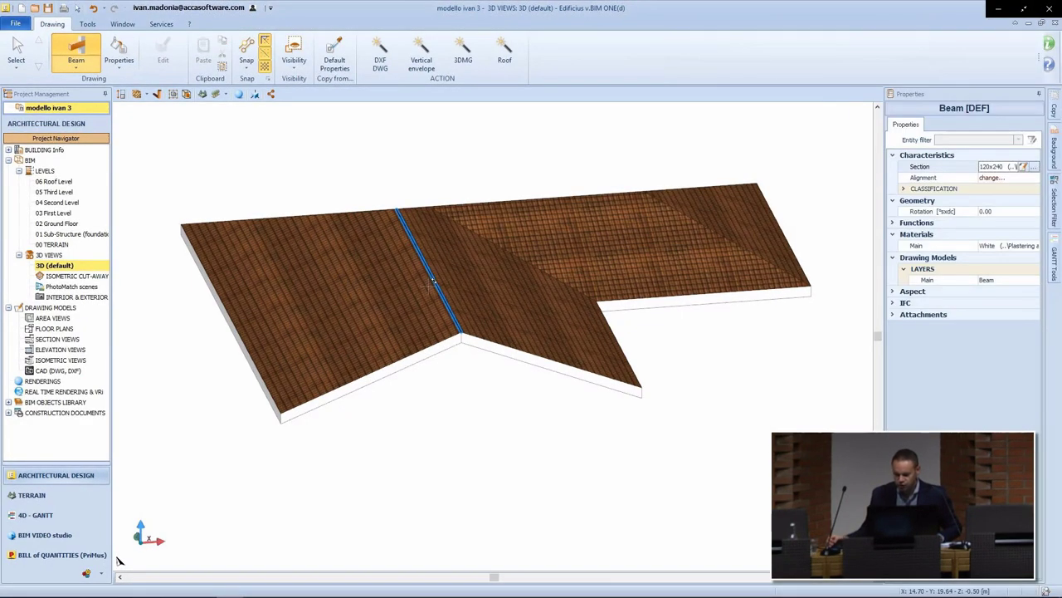
# Step: Generate beams from the roof along its ridges, hips and valley using the Roof action
pyautogui.click(505, 63)
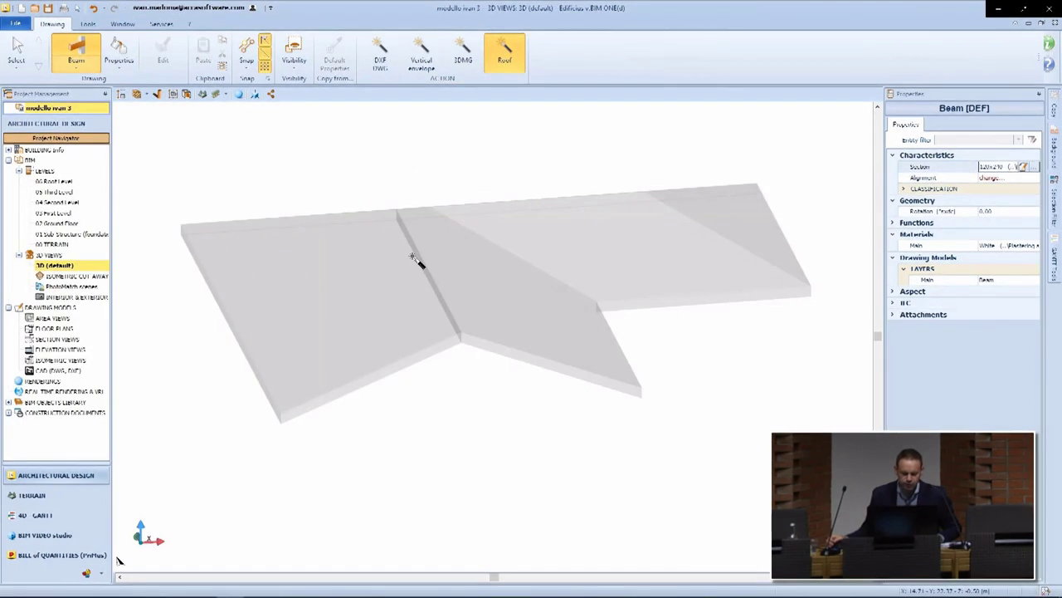
pyautogui.moveTo(533, 220); pyautogui.dragTo(585, 287, button='middle')
pyautogui.click(514, 261)
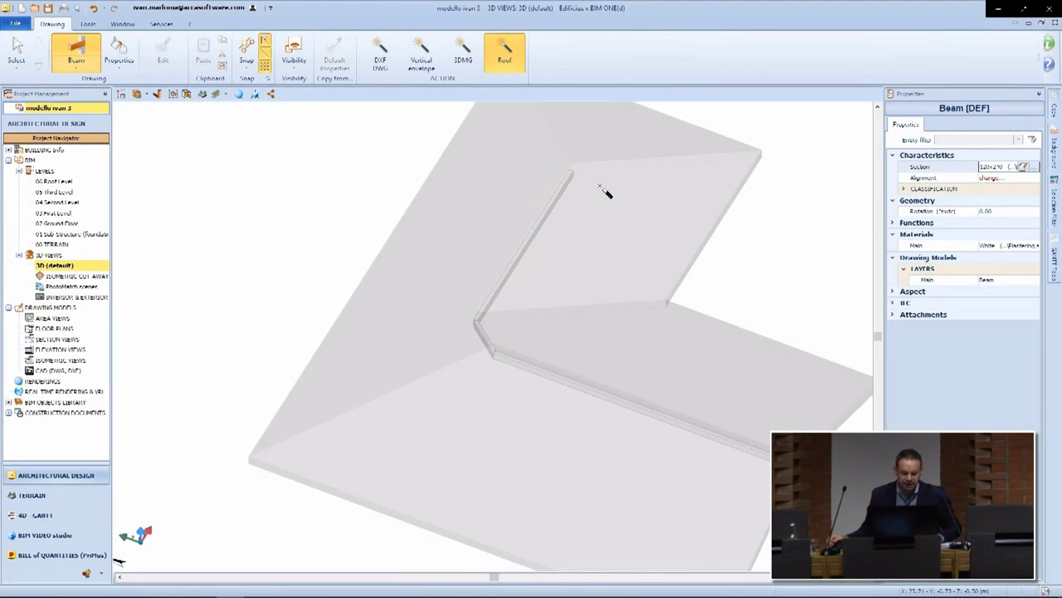
pyautogui.click(616, 160)
pyautogui.click(563, 149)
pyautogui.click(443, 371)
pyautogui.click(550, 303)
pyautogui.moveTo(550, 299); pyautogui.dragTo(644, 326, button='middle')
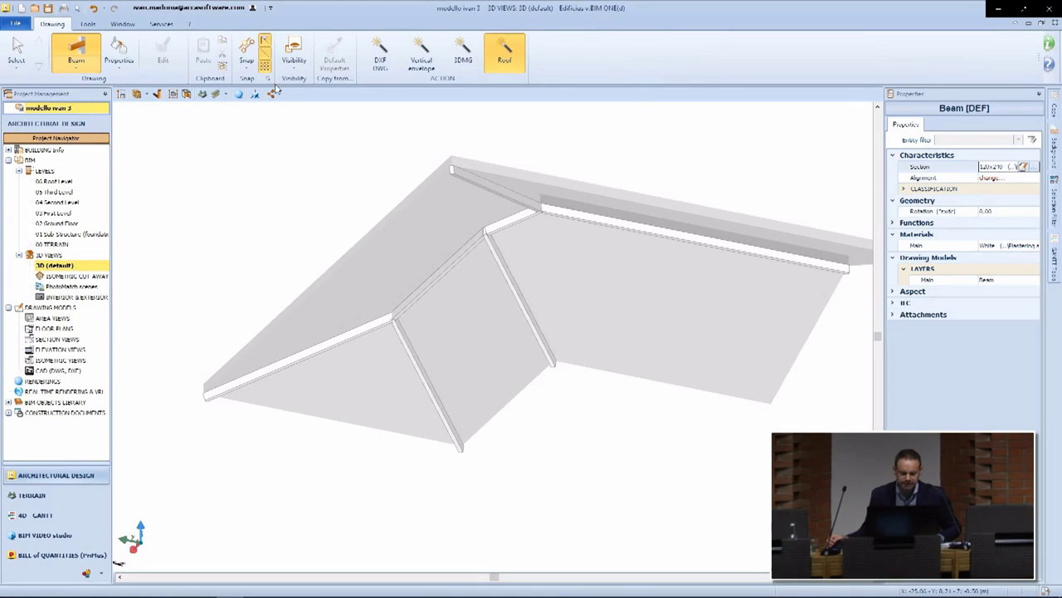
# Step: Apply the Walnut material to the ridge, hip and valley beams
pyautogui.press('Escape')
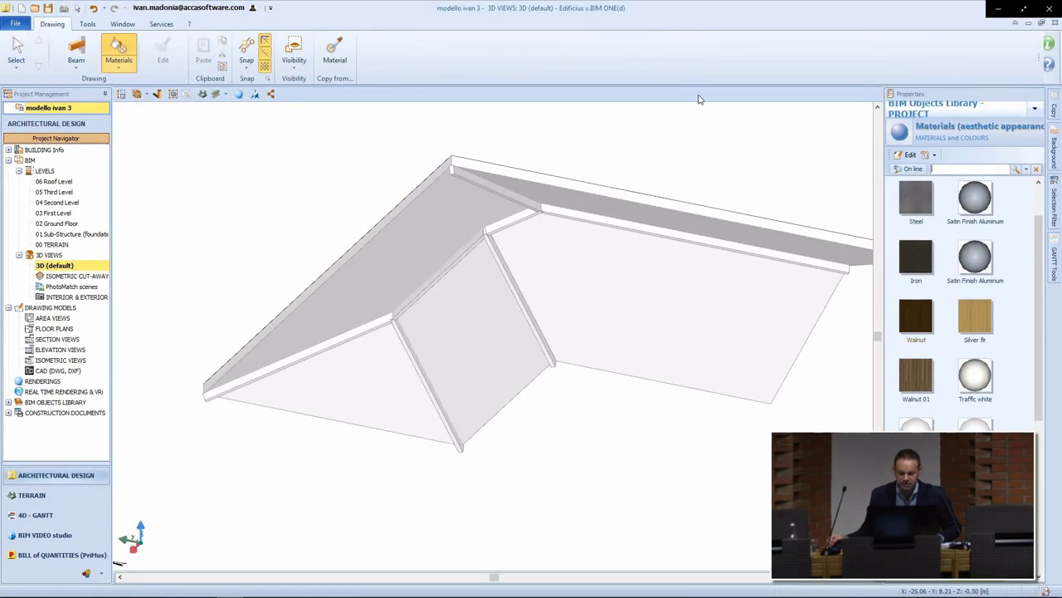
pyautogui.click(916, 316)
pyautogui.press('Escape')
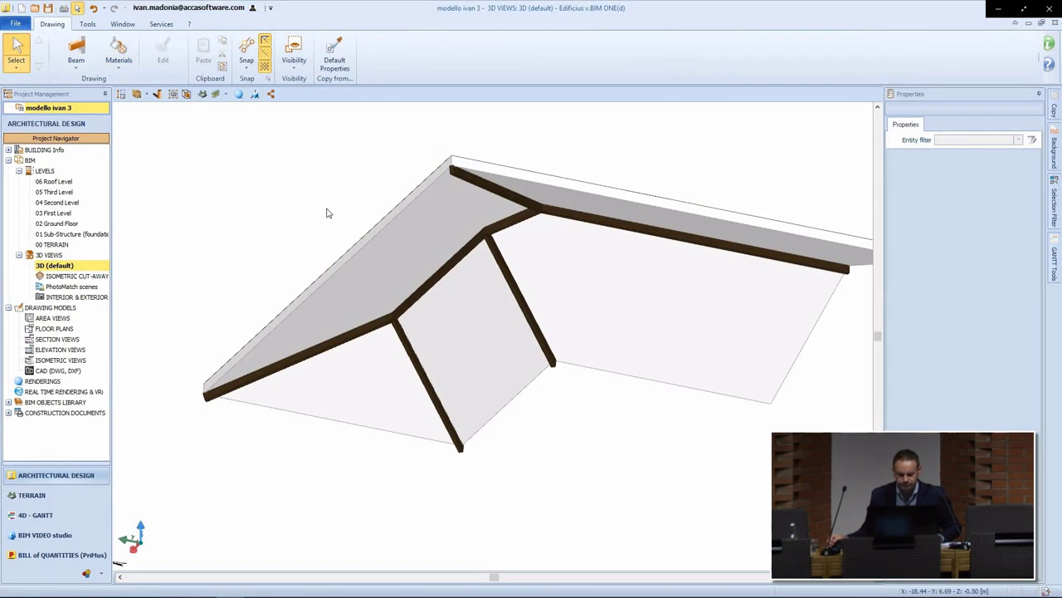
# Step: Generate 80x120 beam gridworks with a fixed spacing of 2 m on each roof slope
pyautogui.scroll(2, 327, 211)
pyautogui.moveTo(327, 211); pyautogui.dragTo(484, 329, button='middle')
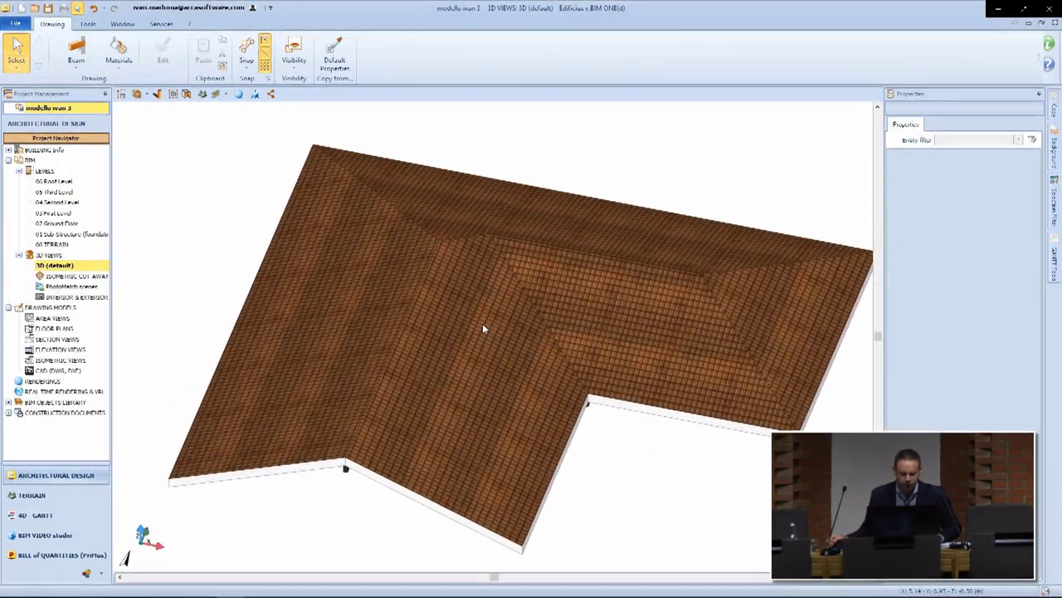
pyautogui.click(73, 64)
pyautogui.click(204, 207)
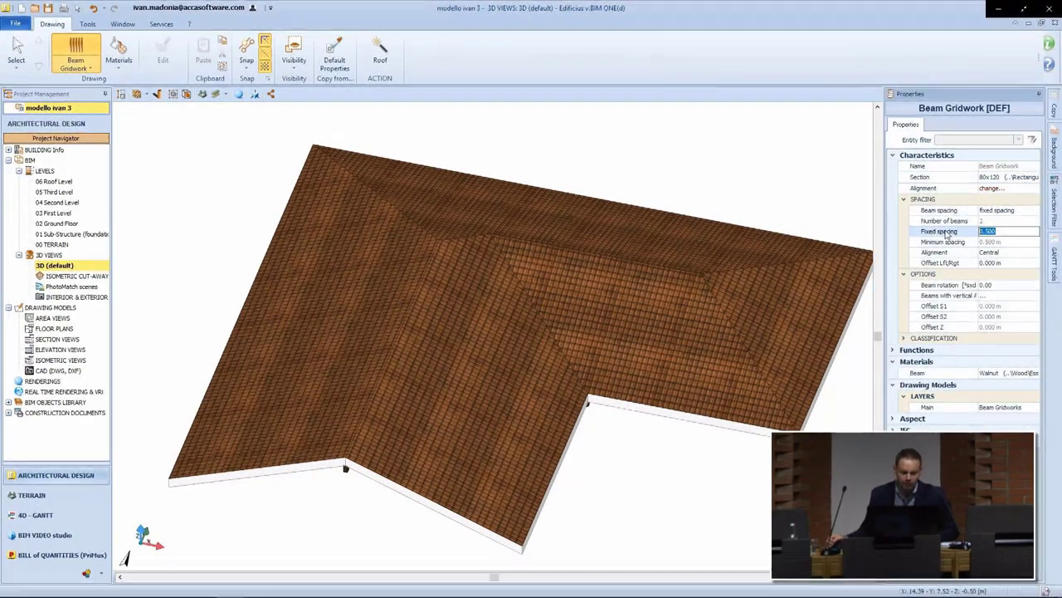
pyautogui.click(379, 67)
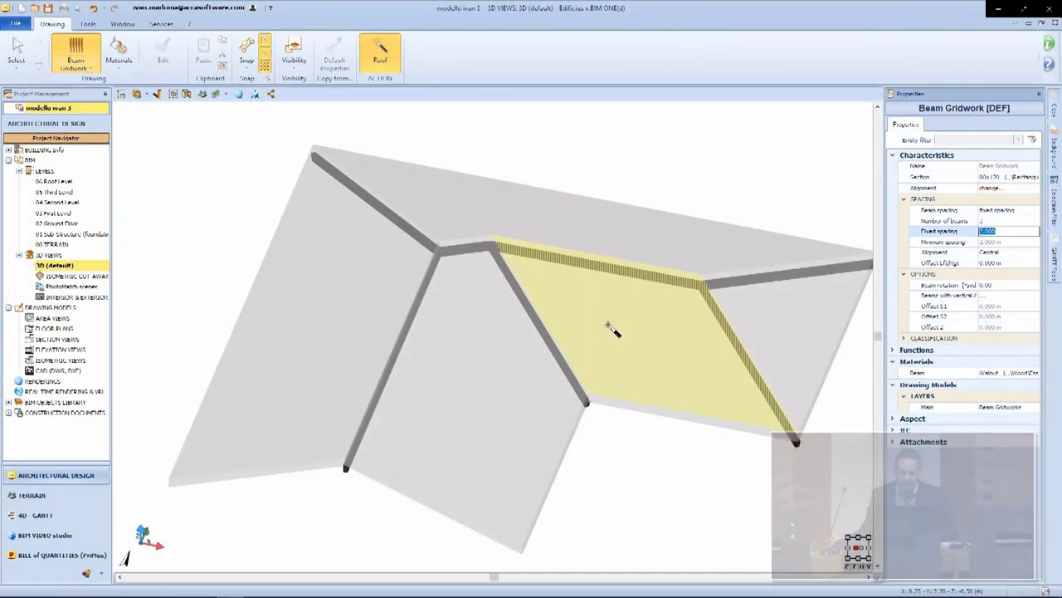
pyautogui.click(612, 330)
pyautogui.click(484, 374)
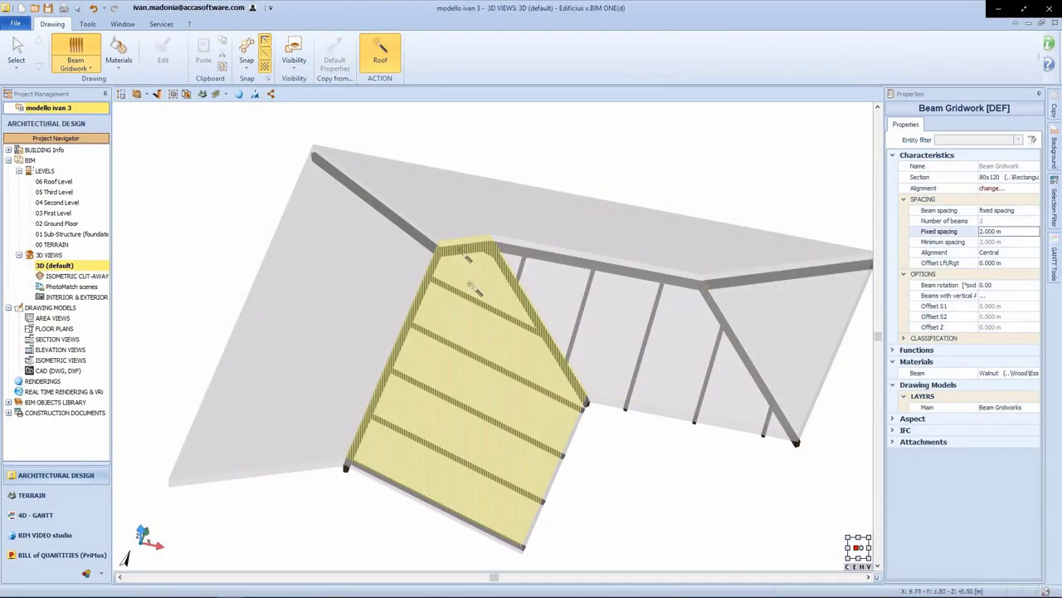
pyautogui.click(509, 208)
pyautogui.click(363, 274)
pyautogui.press('Escape')
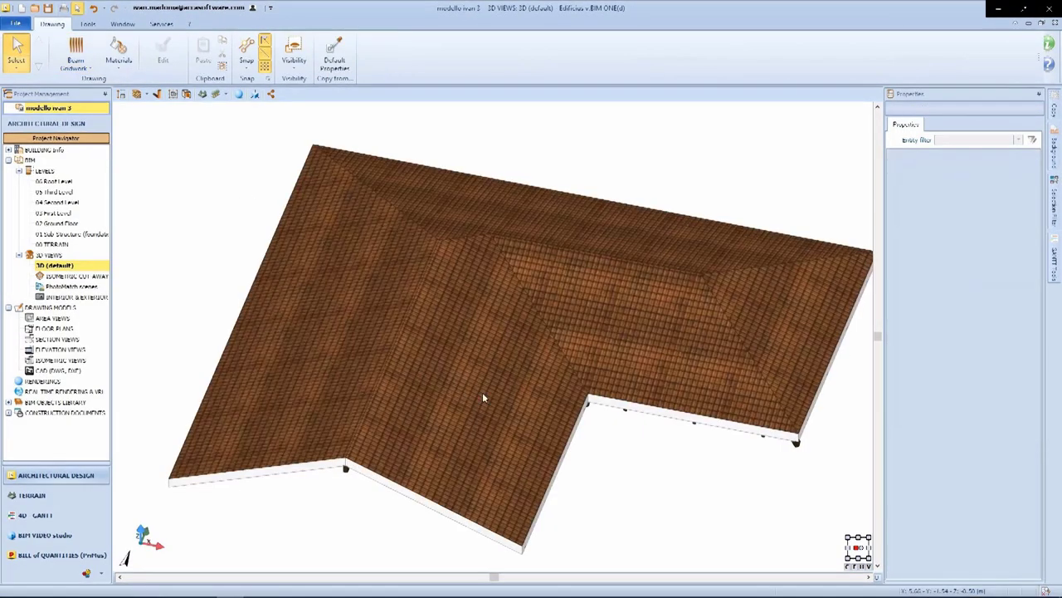
# Step: Set up a new Beam Gridwork with a 60x60 section and a fixed spacing of 0.8 m
pyautogui.moveTo(482, 392); pyautogui.dragTo(526, 341, button='middle')
pyautogui.scroll(3, 526, 341)
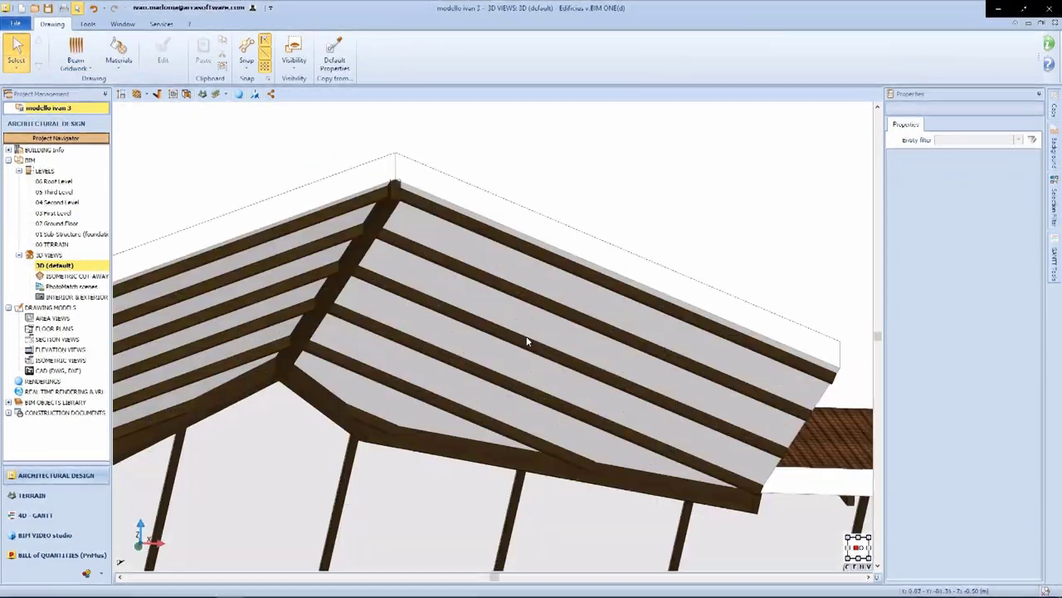
pyautogui.scroll(4, 388, 177)
pyautogui.moveTo(388, 177); pyautogui.dragTo(396, 200, button='middle')
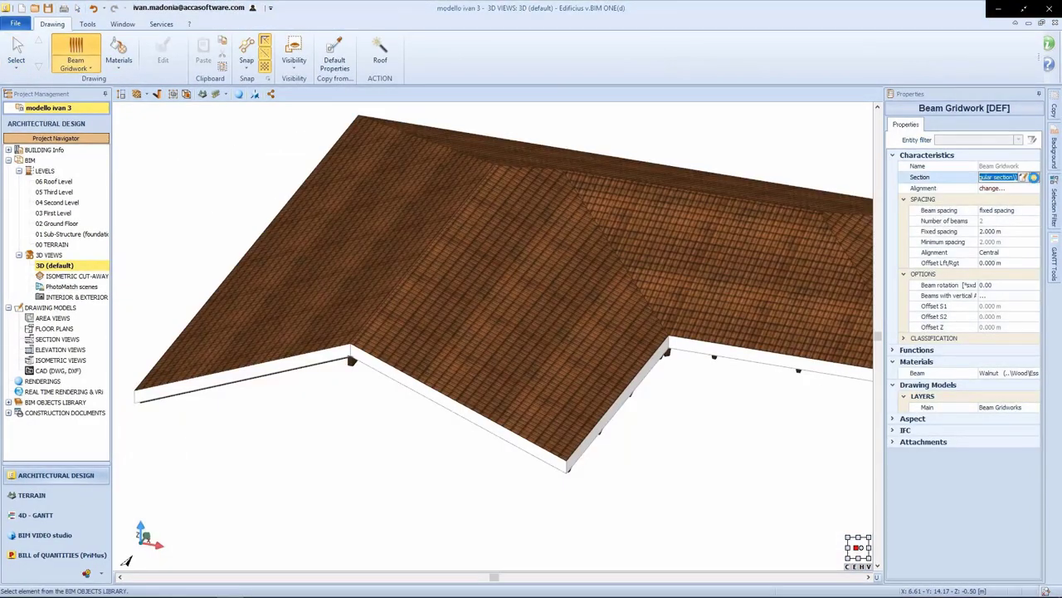
pyautogui.click(1033, 177)
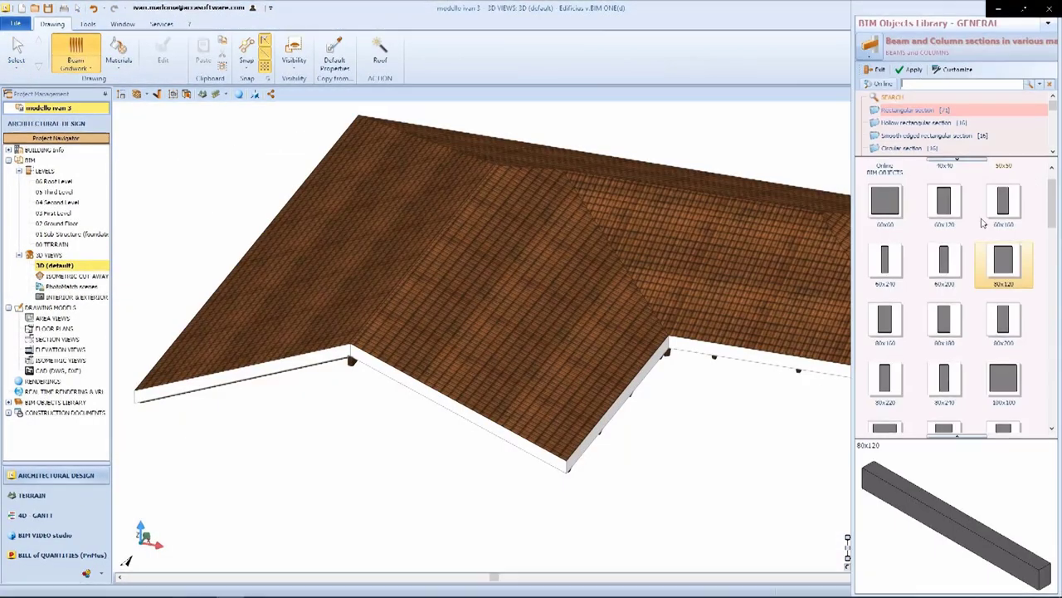
pyautogui.doubleClick(889, 245)
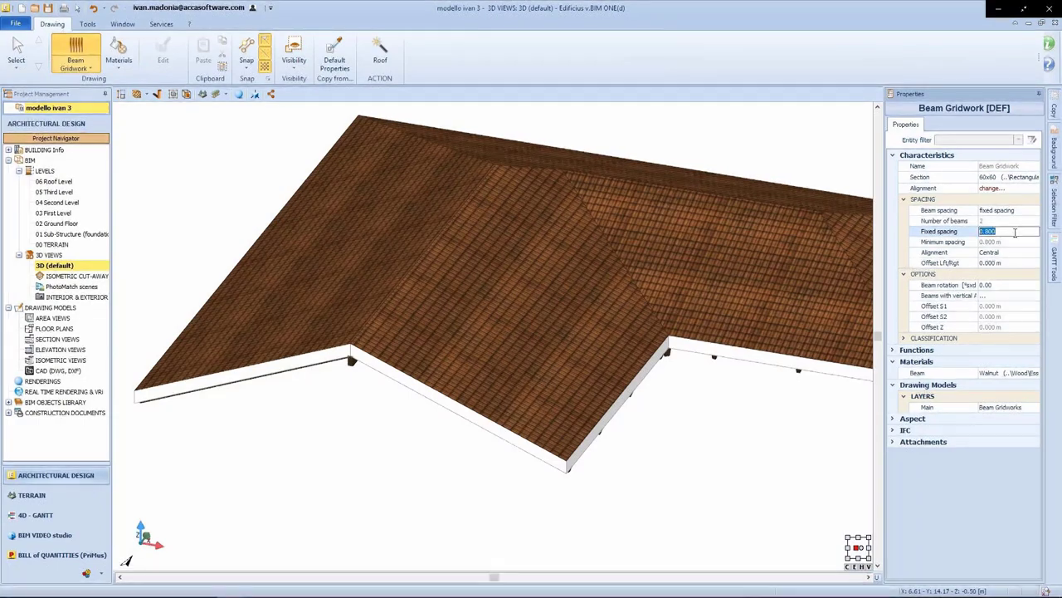
# Step: Add the 60x60 gridwork above the existing beams on both gabled-wing slopes and the adjoining inner slope of the longer wing
pyautogui.click(390, 57)
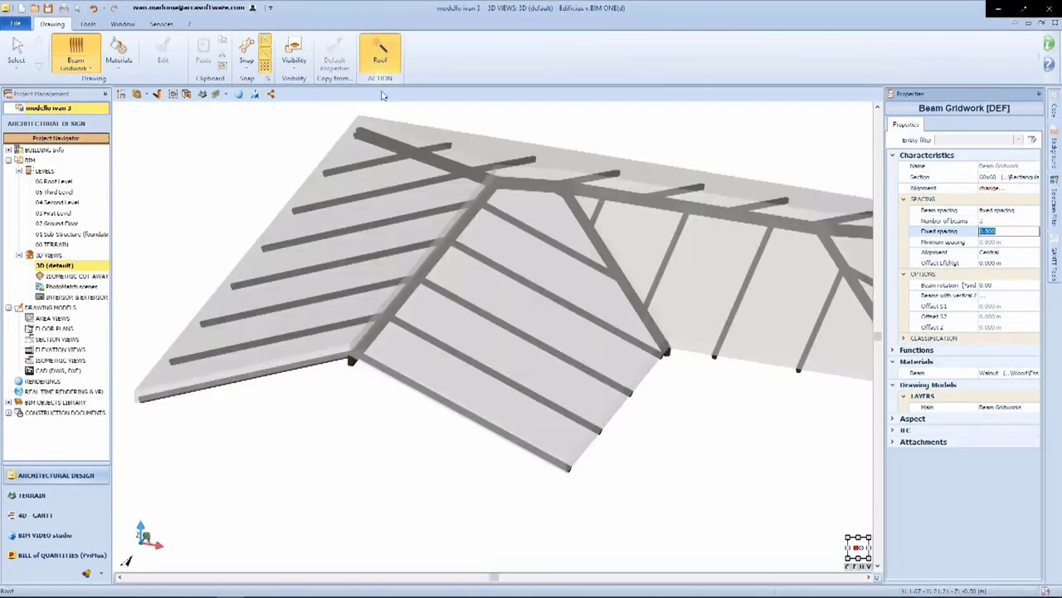
pyautogui.click(478, 322)
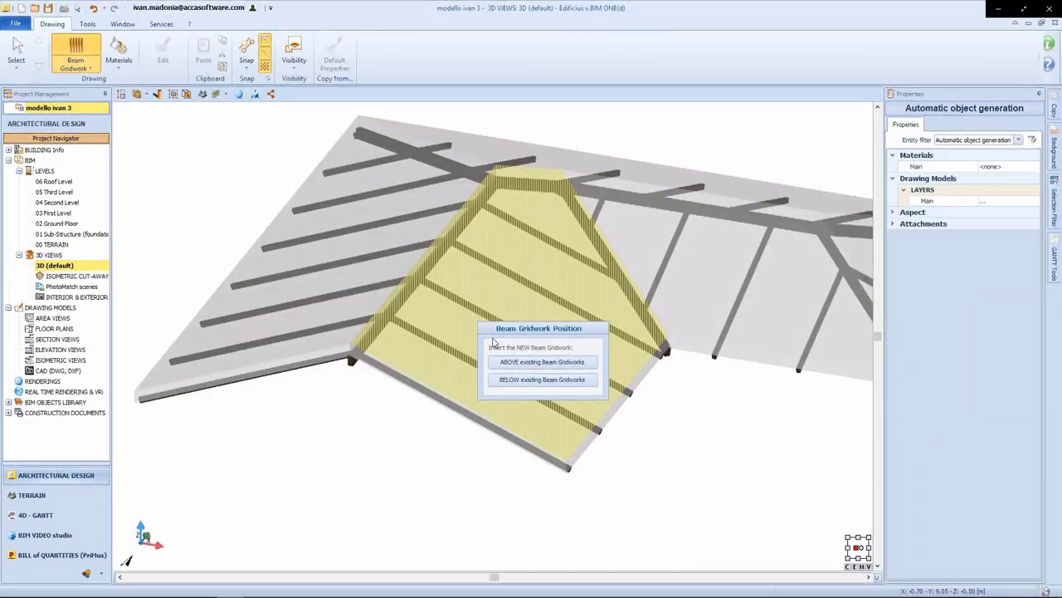
pyautogui.click(583, 363)
pyautogui.click(348, 282)
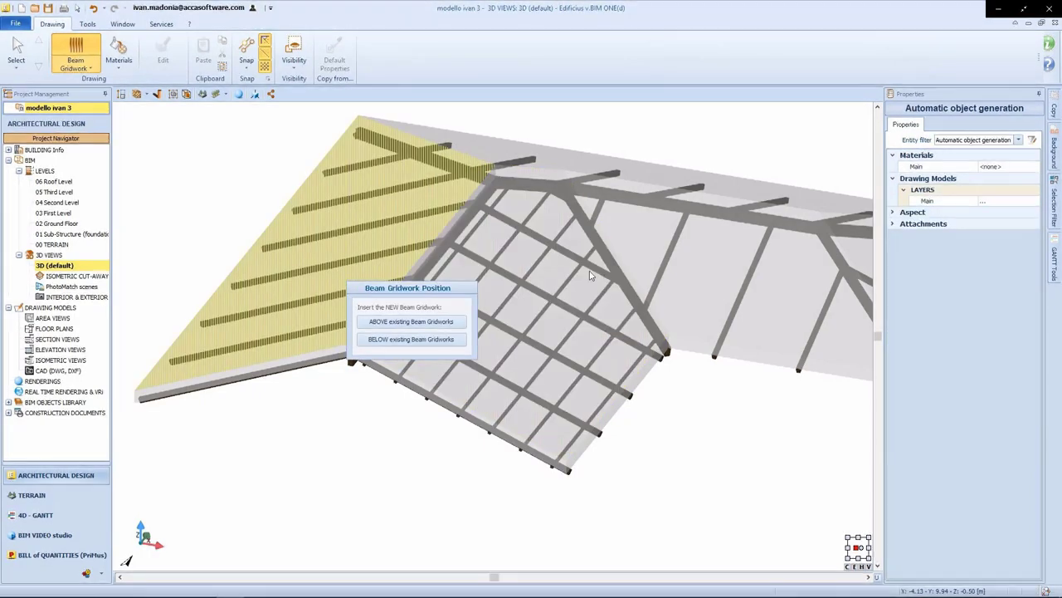
pyautogui.click(440, 322)
pyautogui.click(730, 321)
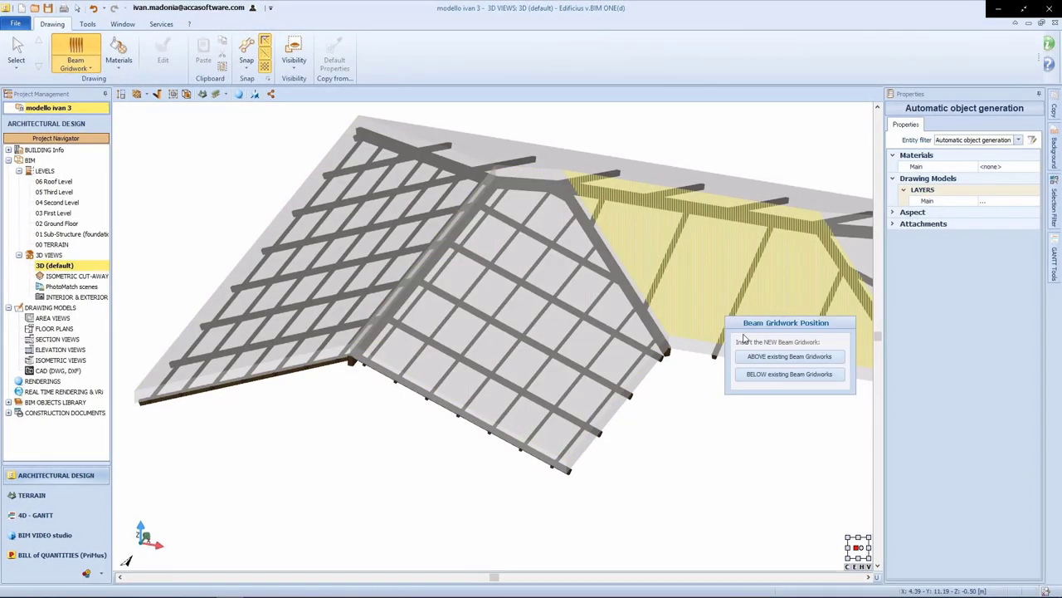
pyautogui.click(763, 357)
# Step: Add the 60x60 gridwork above the existing beams on the hip-end slope and the long rear slope
pyautogui.moveTo(640, 268); pyautogui.dragTo(420, 562, button='middle')
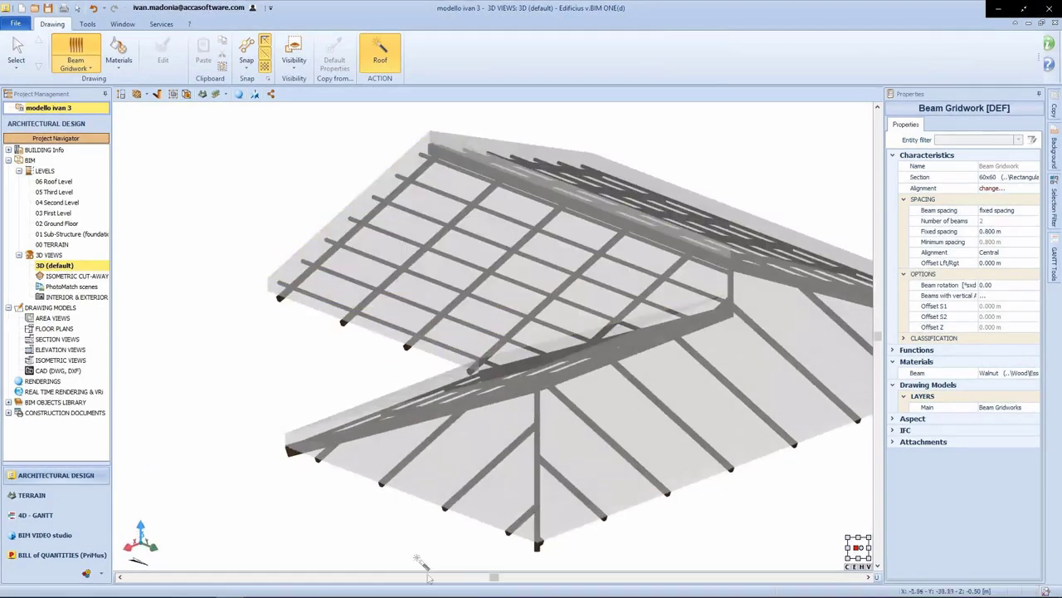
pyautogui.click(459, 469)
pyautogui.click(519, 507)
pyautogui.click(621, 449)
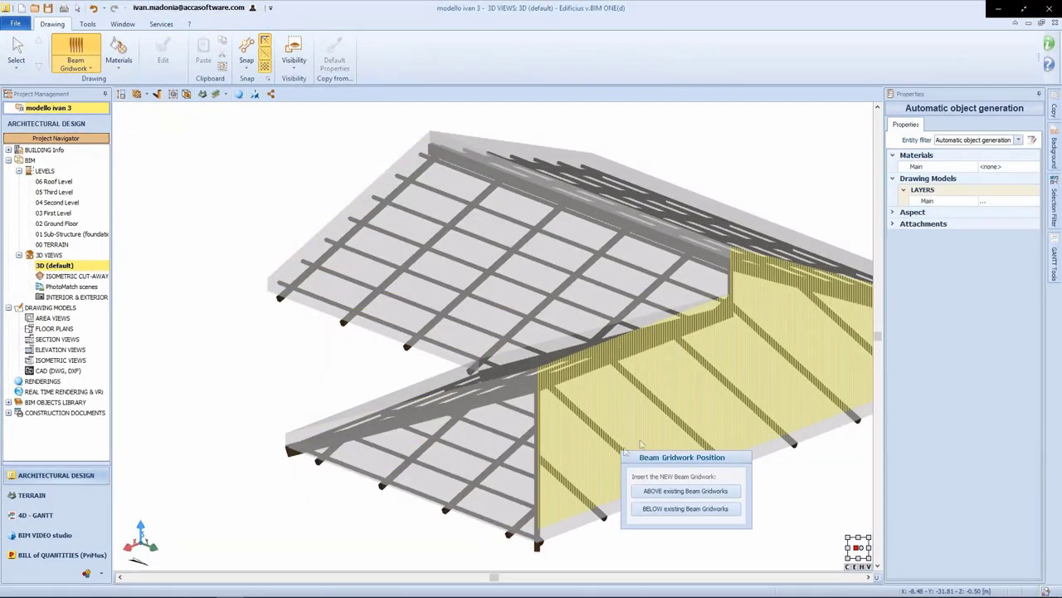
pyautogui.click(673, 490)
# Step: Examine the underside of the roof to see how the main beams and crossing gridworks are layered
pyautogui.moveTo(640, 422); pyautogui.dragTo(650, 258, button='middle')
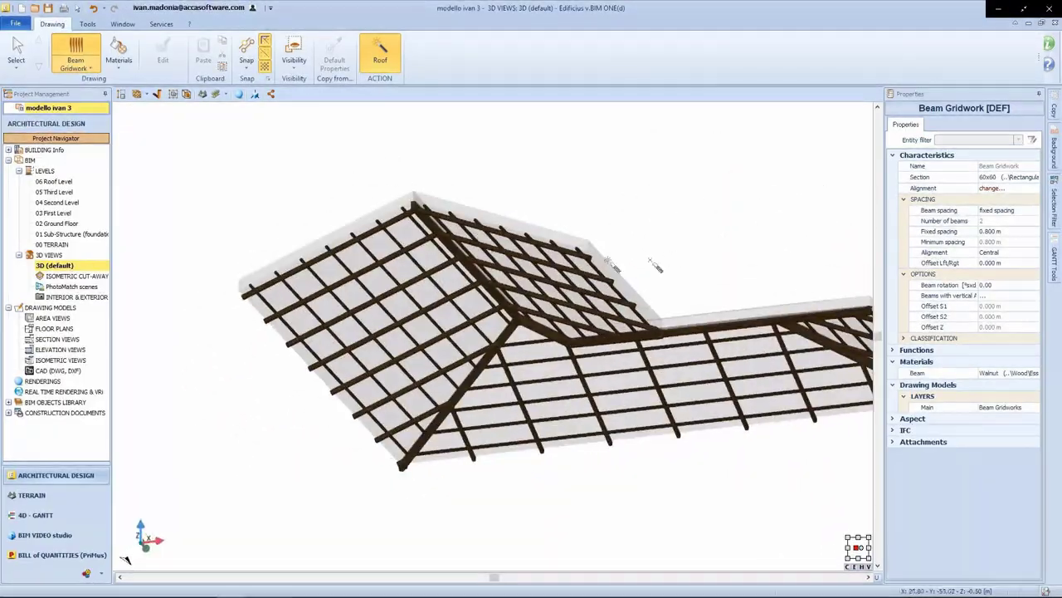
pyautogui.scroll(4, 473, 241)
pyautogui.scroll(-3, 423, 231)
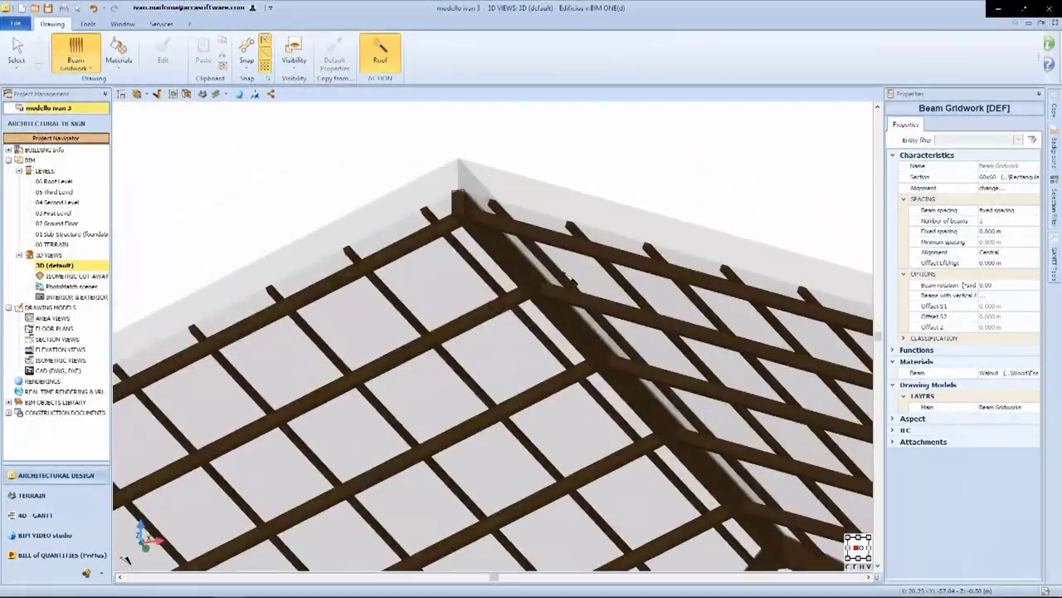
pyautogui.click(379, 61)
pyautogui.scroll(3, 434, 251)
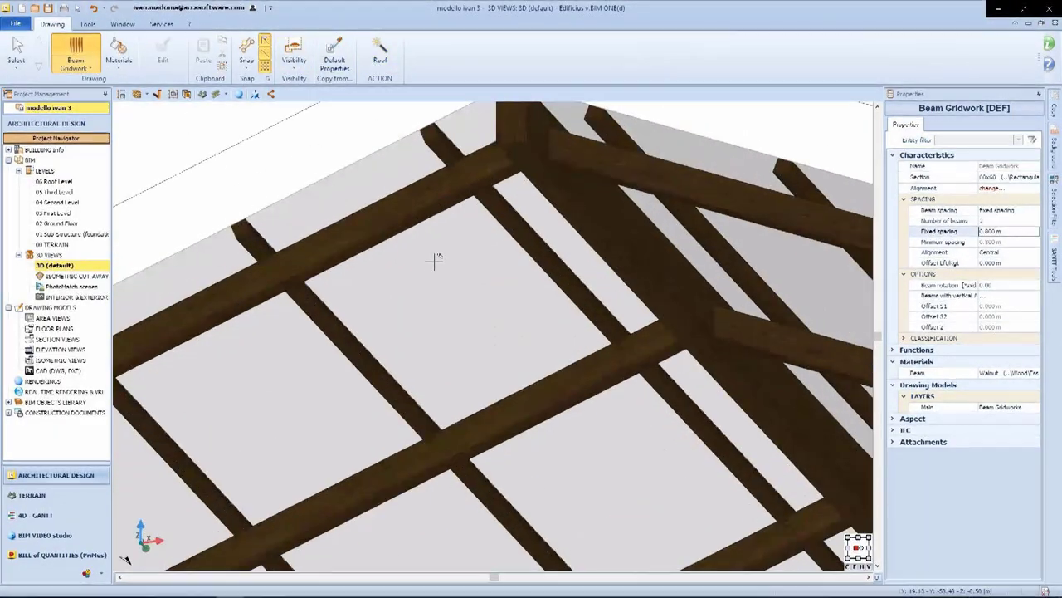
pyautogui.scroll(-3, 435, 258)
pyautogui.scroll(-3, 435, 258)
pyautogui.moveTo(434, 257); pyautogui.dragTo(536, 273, button='middle')
pyautogui.scroll(2, 497, 267)
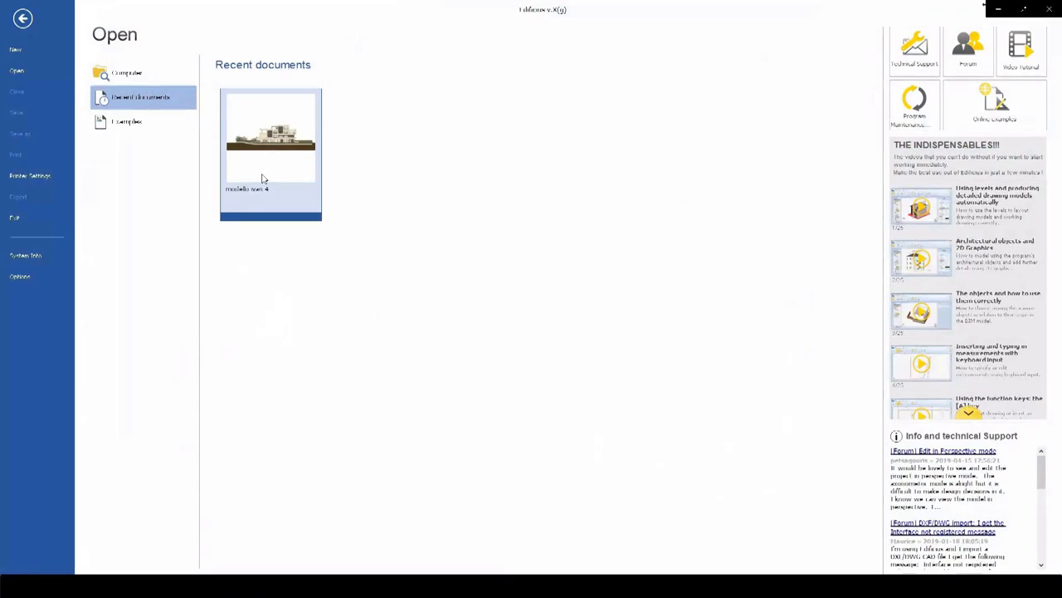
# Step: Open the recent document modello ivan 4
pyautogui.click(267, 170)
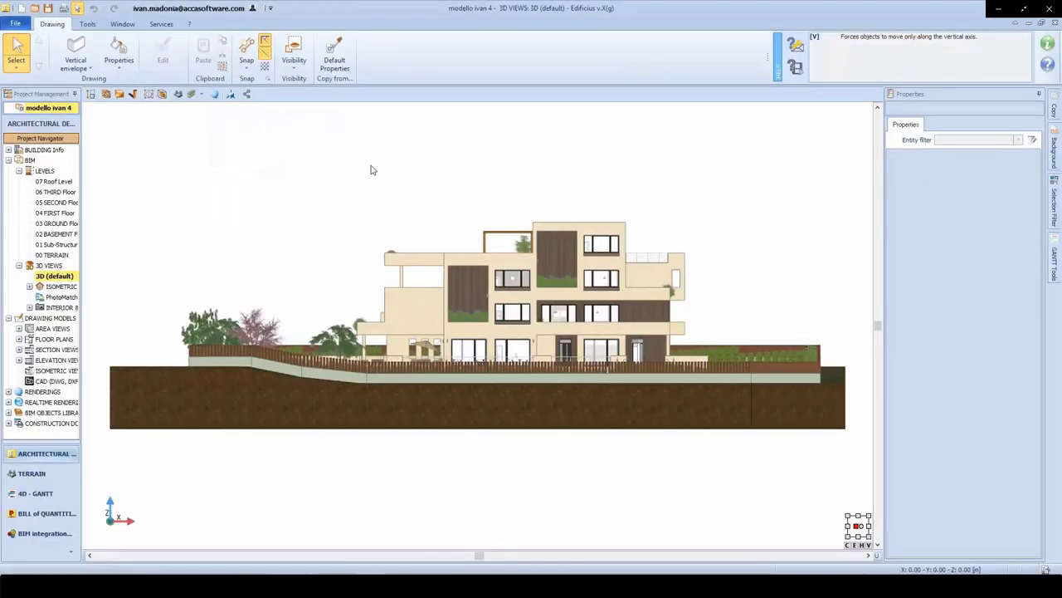
# Step: Select the walls and windows of the building's upper side volume and send them to SketchUp as reference for a new custom modelled 3D object
pyautogui.moveTo(672, 263); pyautogui.dragTo(635, 328, button='middle')
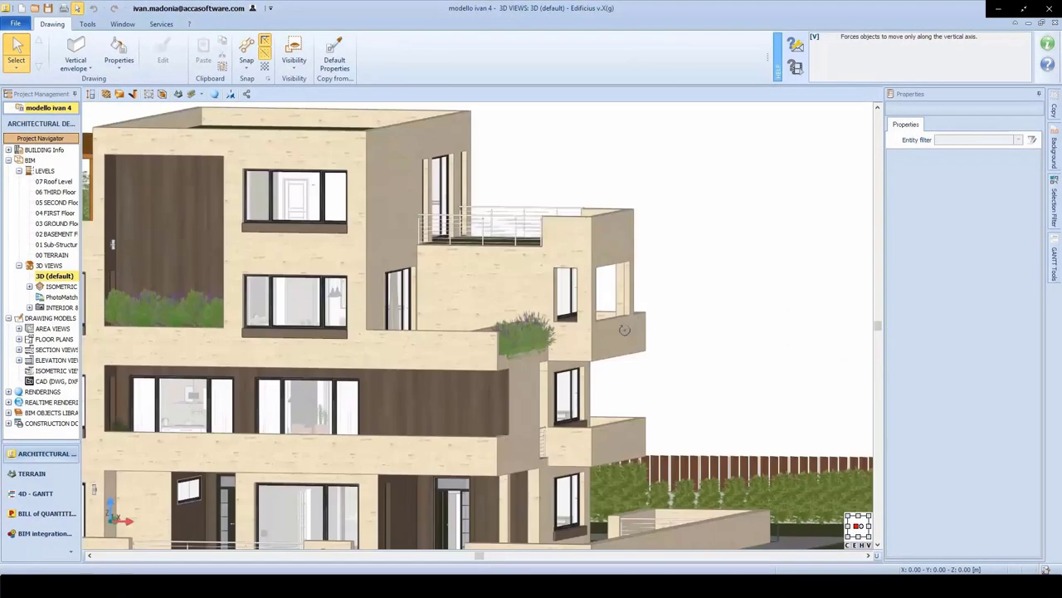
pyautogui.moveTo(711, 379); pyautogui.dragTo(296, 135)
pyautogui.click(230, 93)
pyautogui.moveTo(274, 114)
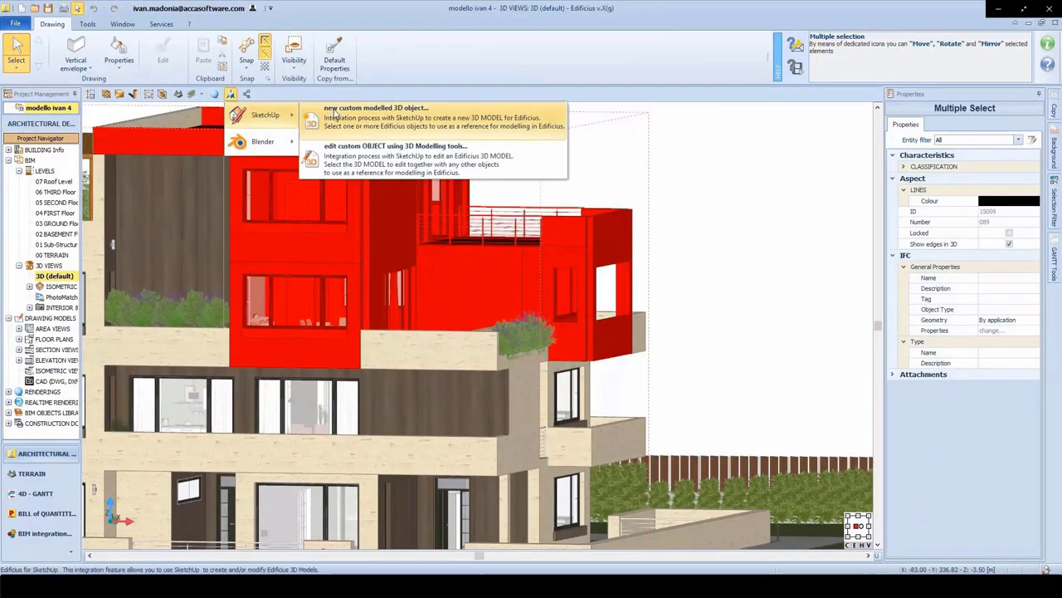
pyautogui.click(377, 115)
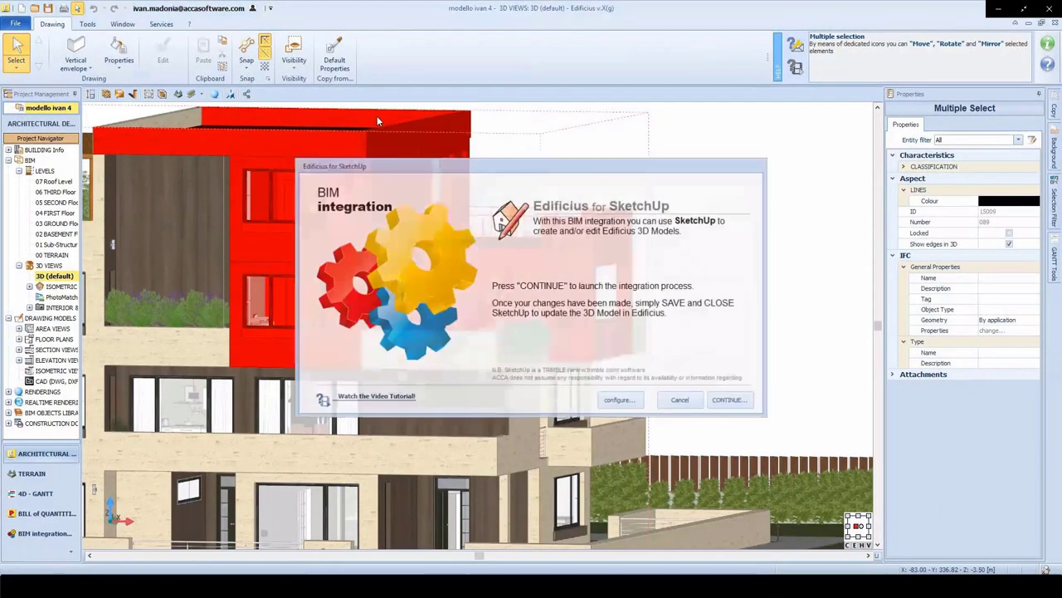
pyautogui.click(618, 399)
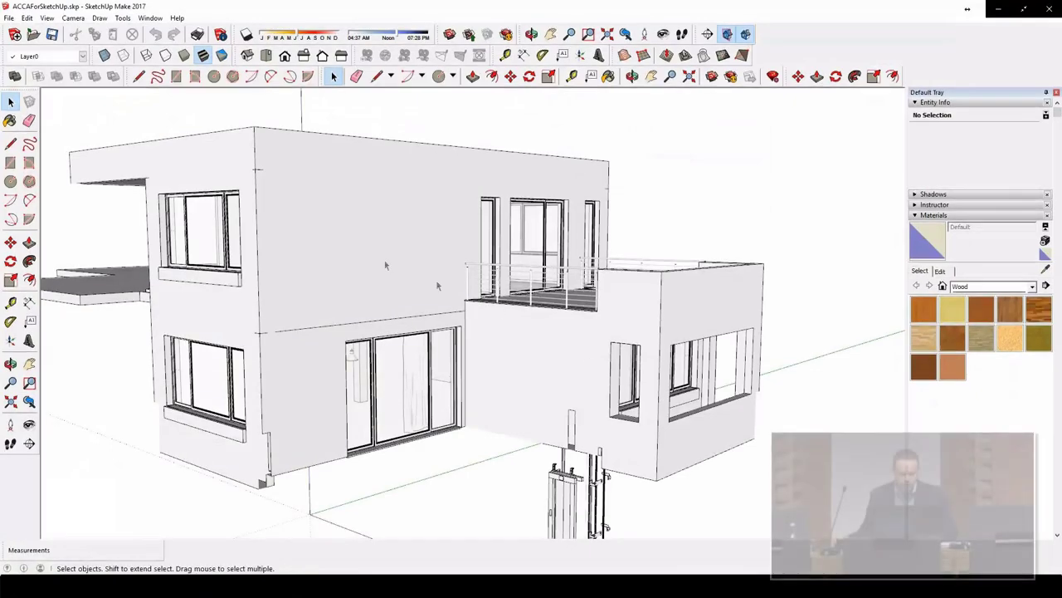
# Step: Draw a thin rectangle on the wall above the large glazed door and pull it outward into a canopy slab
pyautogui.click(11, 163)
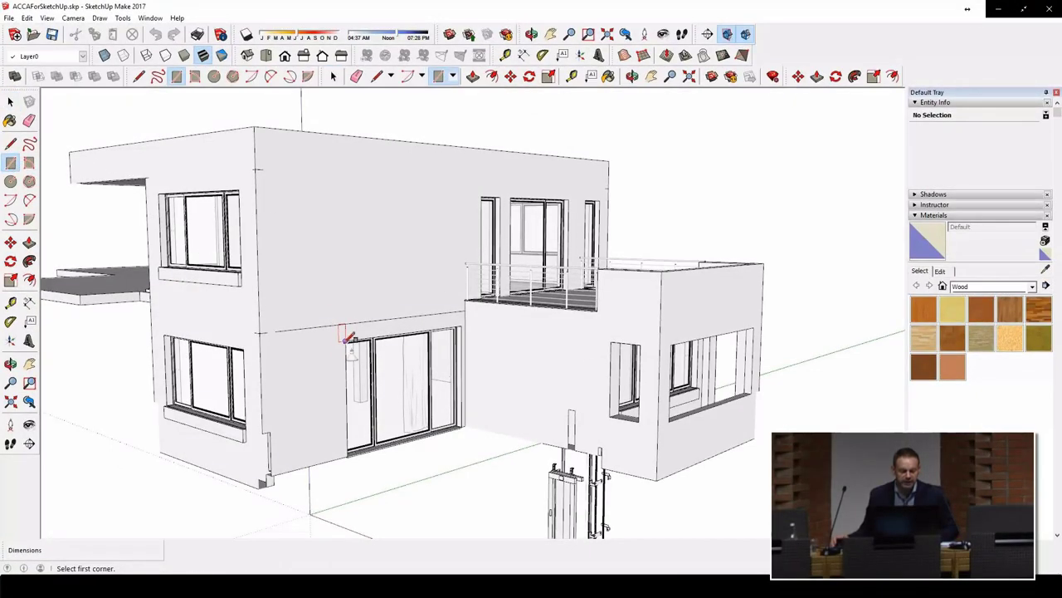
pyautogui.click(345, 341)
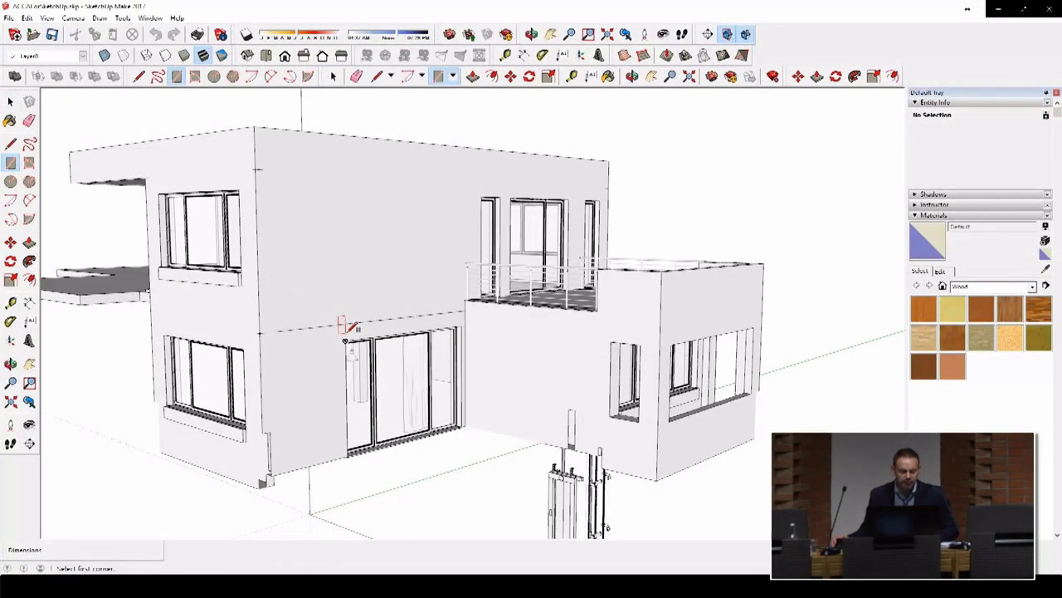
pyautogui.click(452, 297)
pyautogui.scroll(5, 398, 299)
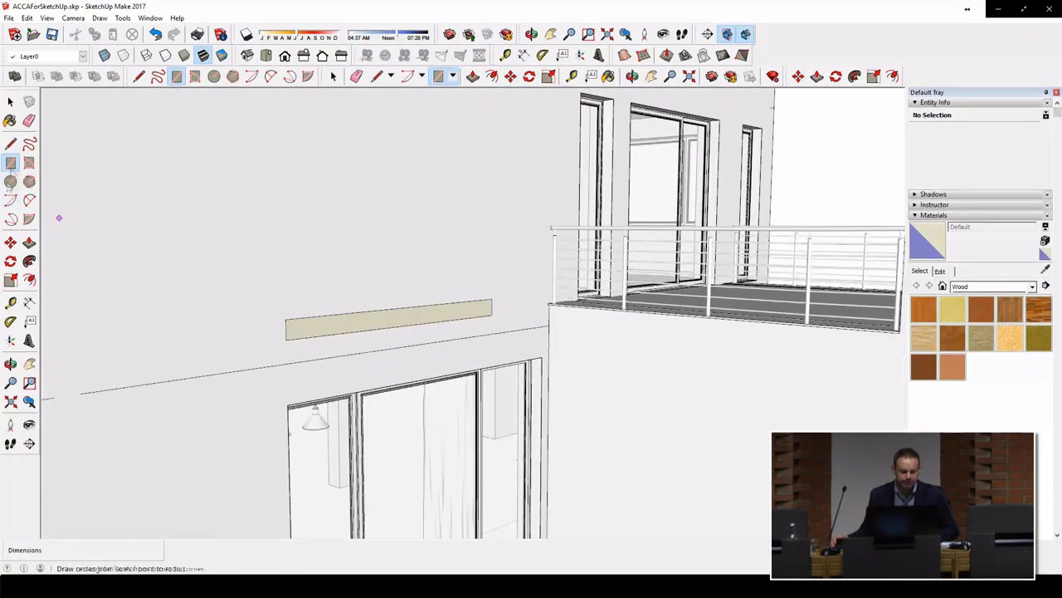
pyautogui.click(29, 243)
pyautogui.click(402, 327)
pyautogui.moveTo(441, 312); pyautogui.dragTo(155, 287, button='middle')
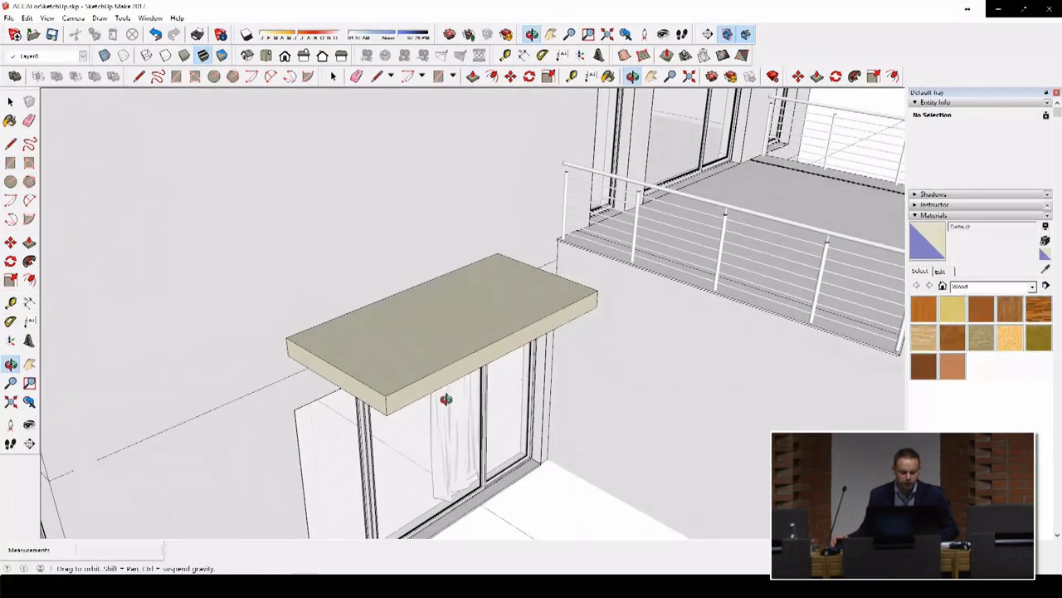
# Step: Draw a circle of about 0.42 m radius on the canopy's upper face and push it 0.2 m through the slab to cut a round hole
pyautogui.press('c')
pyautogui.click(387, 340)
pyautogui.click(432, 344)
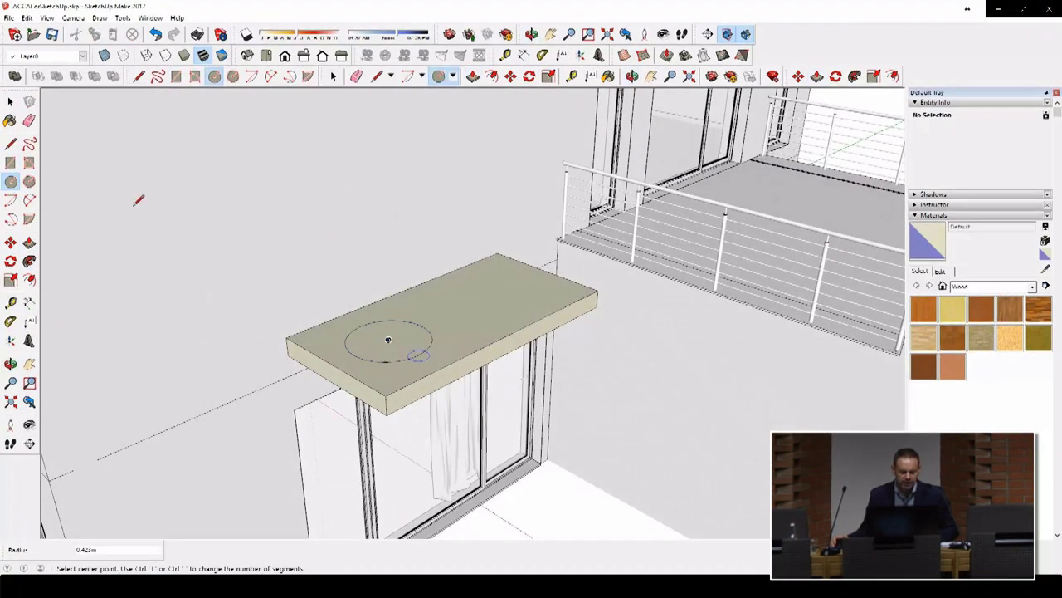
pyautogui.press('p')
pyautogui.click(372, 325)
pyautogui.click(389, 371)
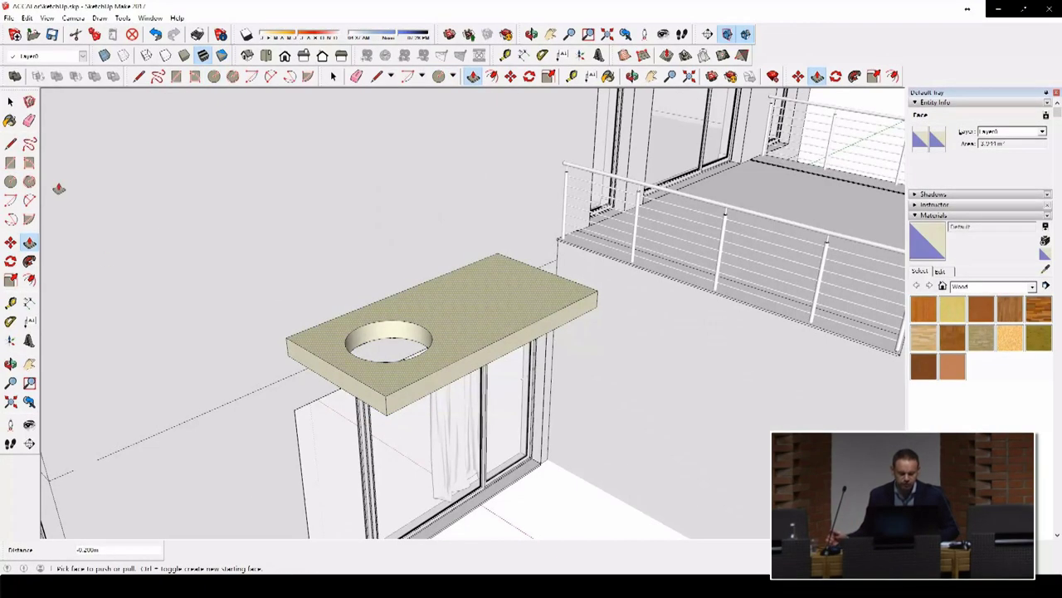
# Step: Place the extruded 3D text "Edificius" in bold Arial Black on the wall above the canopy
pyautogui.click(29, 320)
pyautogui.write('Edificius')
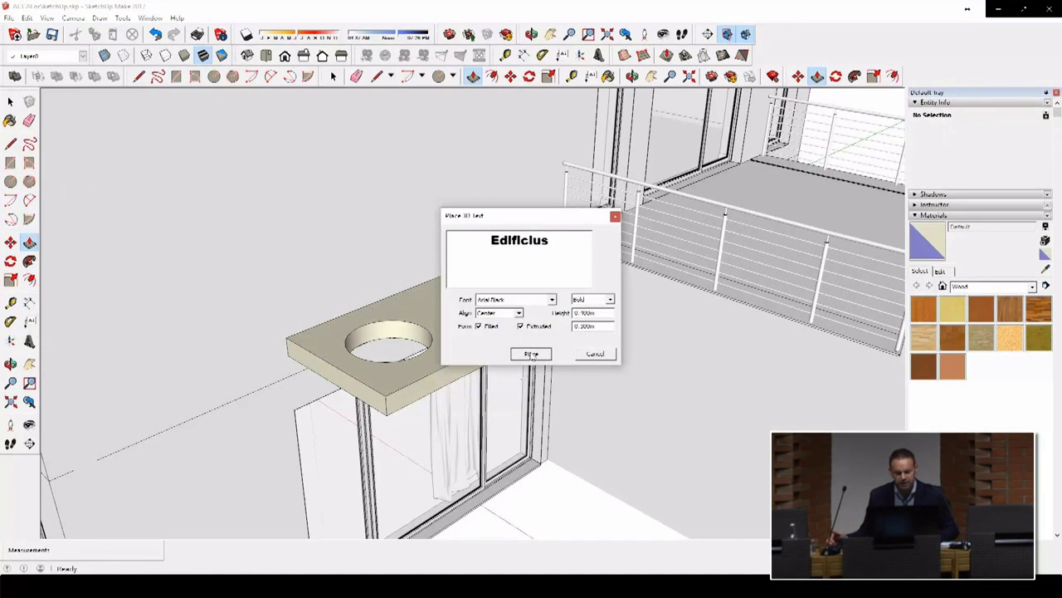
pyautogui.click(531, 353)
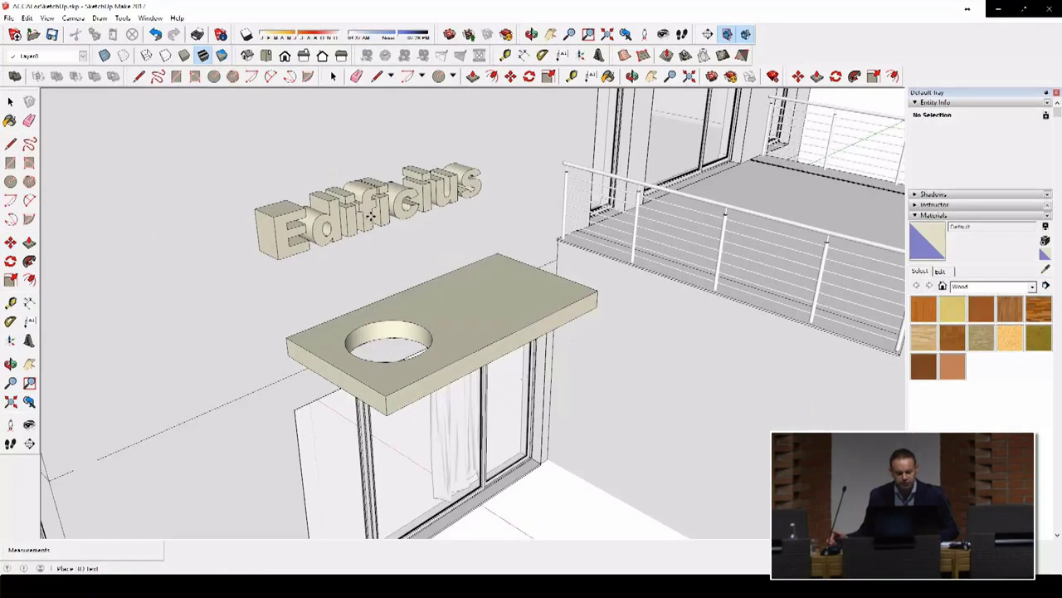
pyautogui.click(371, 220)
# Step: Reduce the thickness of the Edificius text and scale the text up by a factor of about 1.07
pyautogui.click(10, 279)
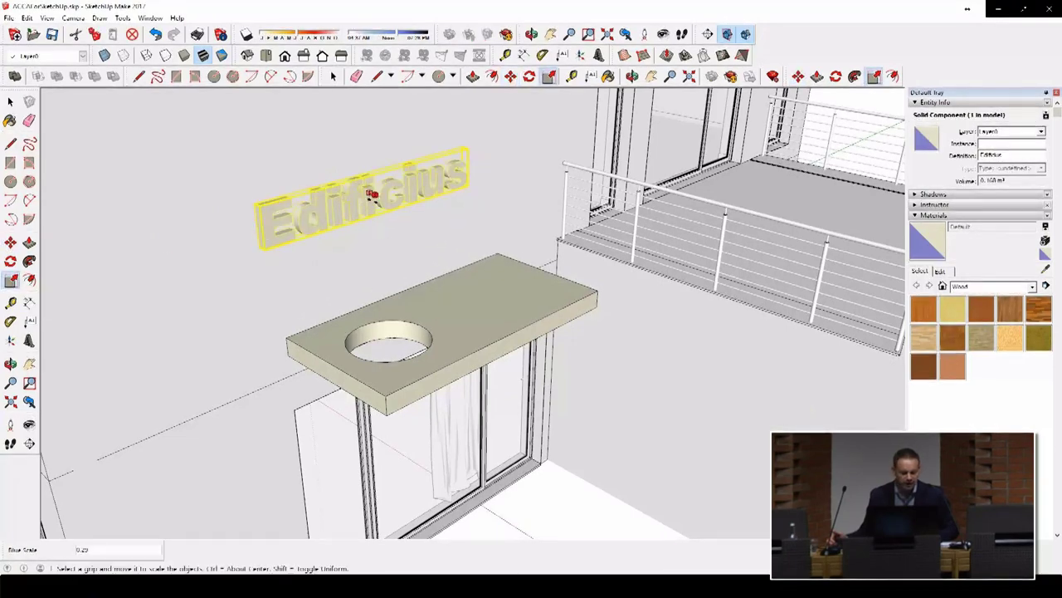
pyautogui.click(479, 188)
pyautogui.click(483, 186)
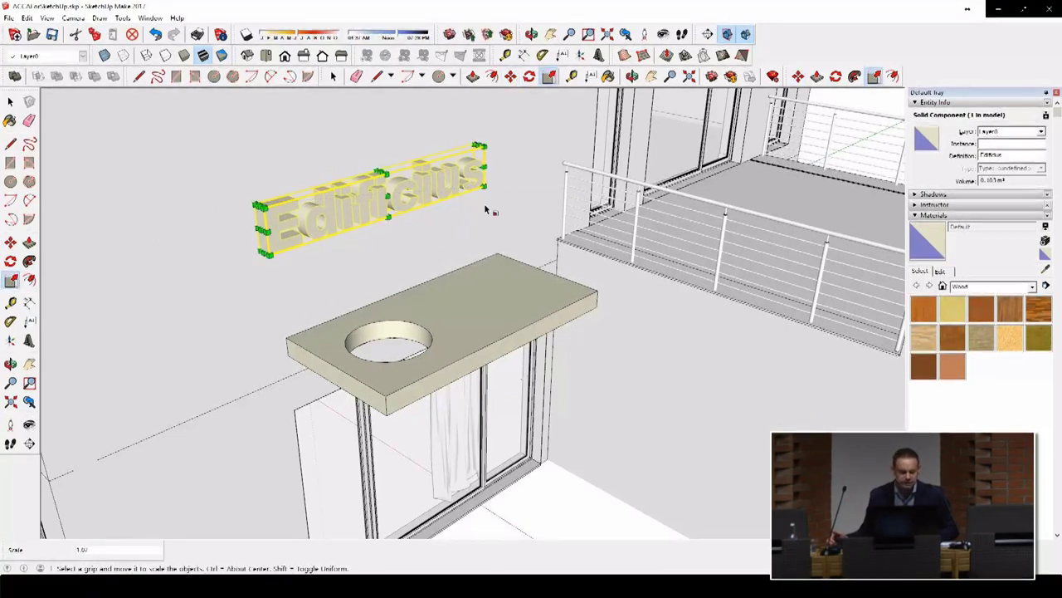
# Step: Paint the Edificius text with a Wood material and bring the saved SketchUp geometry back into the Edificius building model
pyautogui.click(10, 102)
pyautogui.scroll(-3, 164, 170)
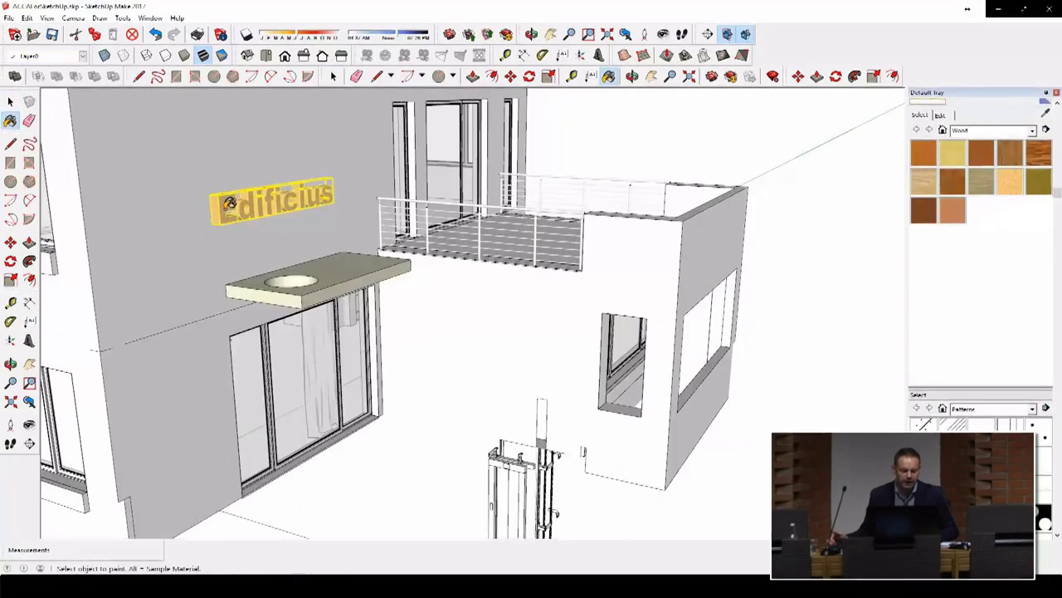
pyautogui.press('space')
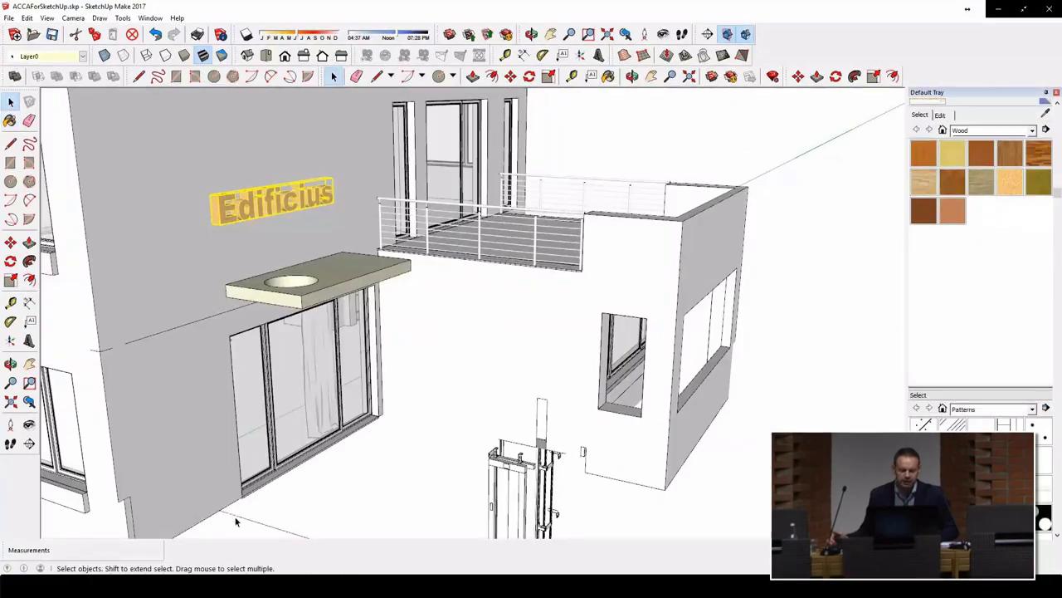
pyautogui.click(233, 517)
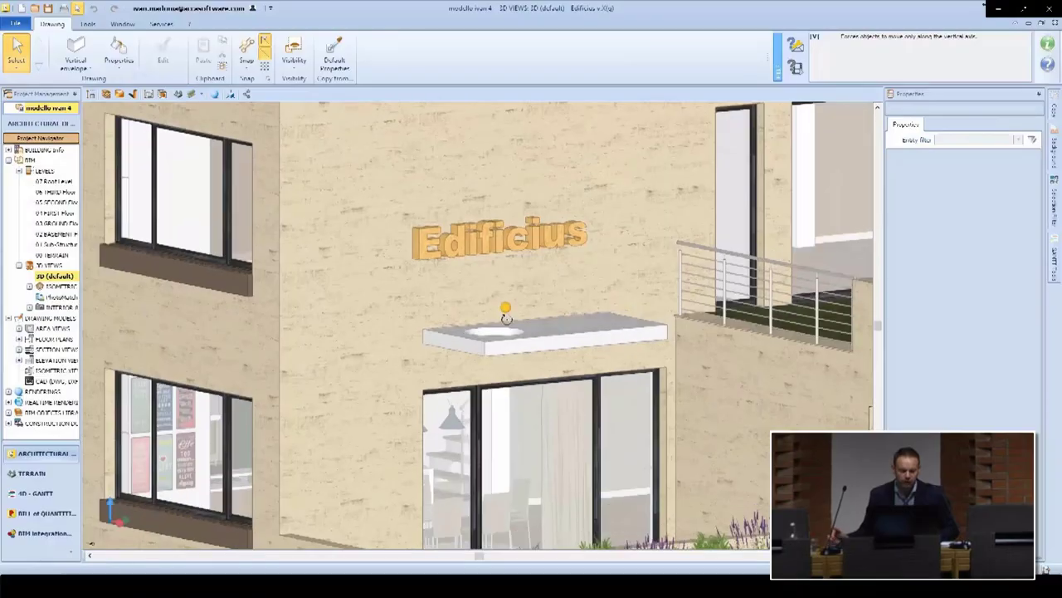
pyautogui.moveTo(506, 319)
pyautogui.mouseDown(button='middle')
pyautogui.moveTo(512, 341)
pyautogui.moveTo(493, 319)
pyautogui.moveTo(519, 322)
pyautogui.mouseUp(button='middle')
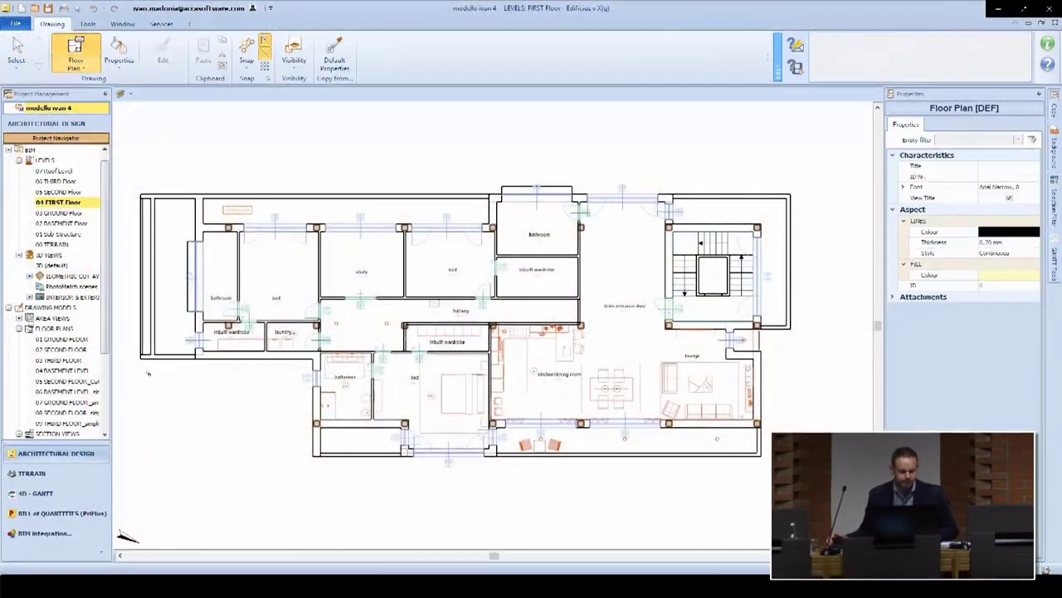
# Step: Create the FIRST FLOOR plan drawing with a plan offset of 2 m and apply the Sample 2 (minimal) layer style
pyautogui.click(241, 420)
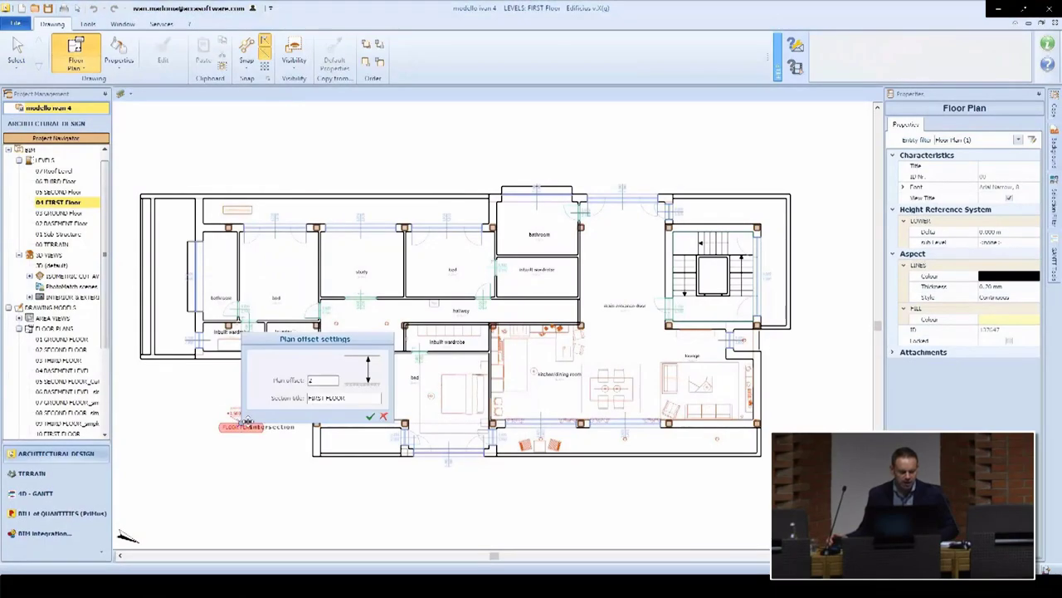
pyautogui.click(370, 415)
pyautogui.click(333, 52)
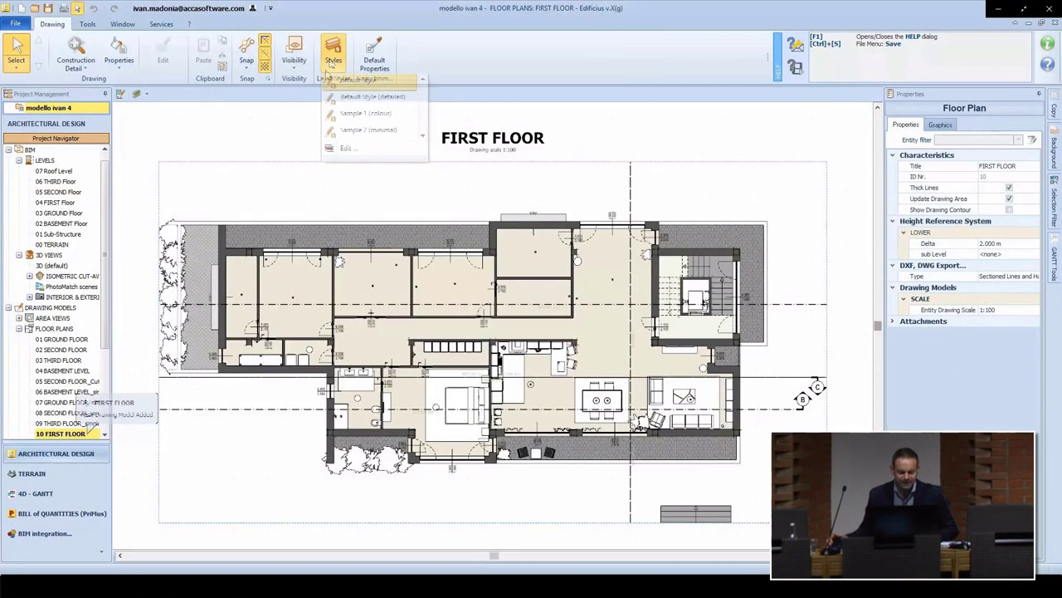
pyautogui.click(351, 130)
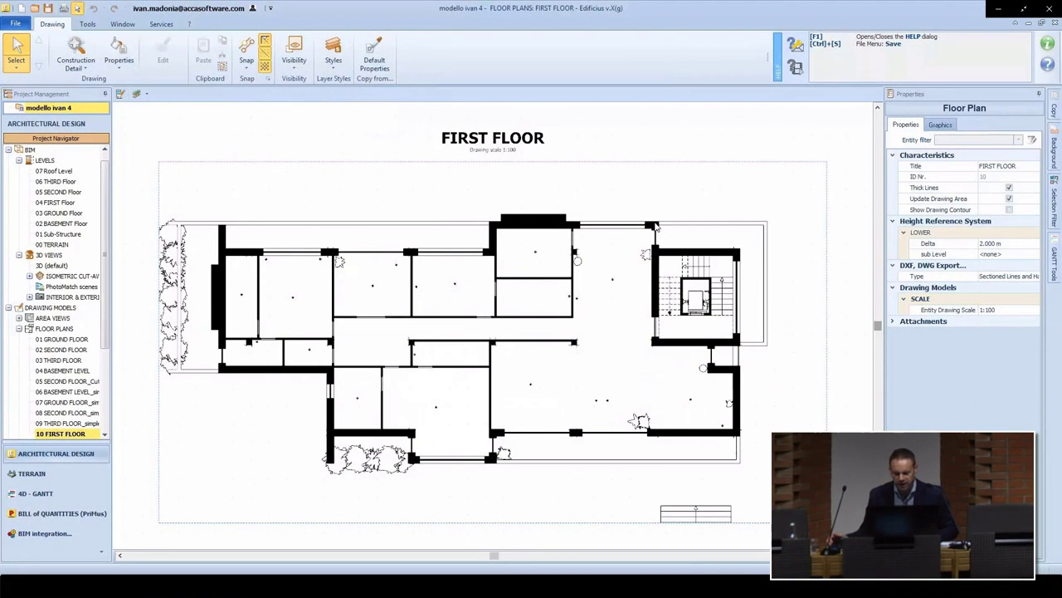
# Step: Switch the floor plan from the minimal style to a layer style with hatched columns and door and window dimensions
pyautogui.scroll(1, 659, 224)
pyautogui.scroll(4, 659, 224)
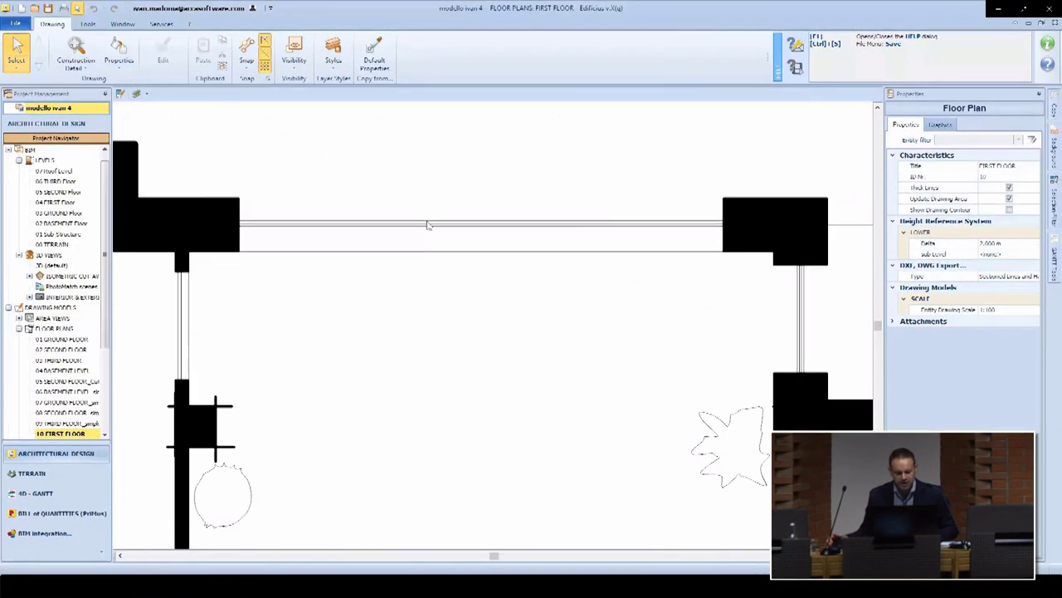
pyautogui.click(331, 67)
pyautogui.click(342, 129)
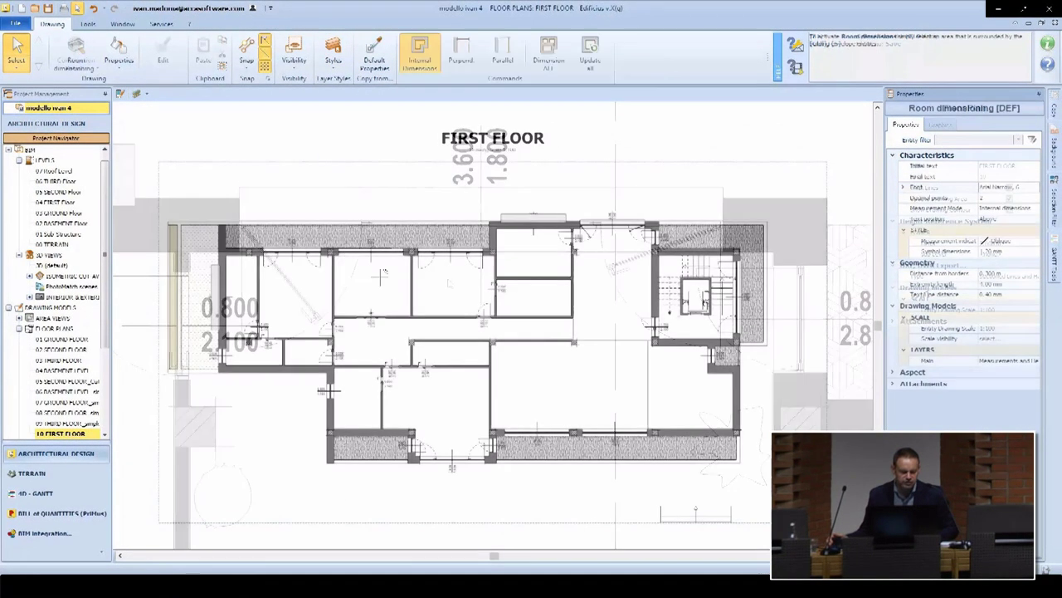
# Step: Add internal room dimensions to the kitchen and dining area of the first floor plan
pyautogui.scroll(3, 711, 399)
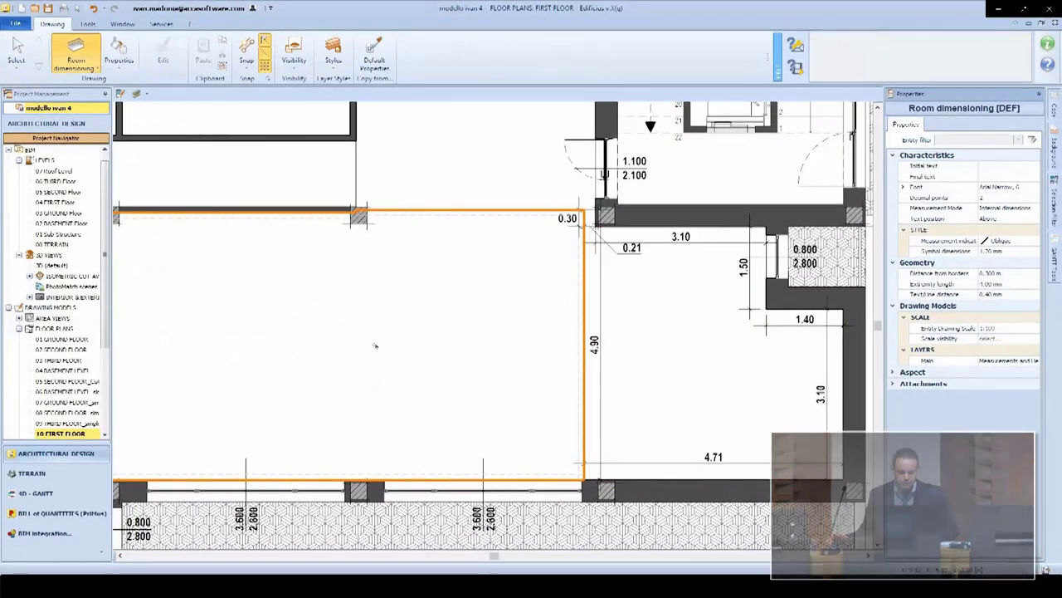
pyautogui.click(371, 346)
pyautogui.scroll(-1, 367, 352)
pyautogui.moveTo(370, 351); pyautogui.dragTo(419, 346, button='middle')
# Step: Turn off the plan's thick lines and add internal room dimensions to all rooms at once
pyautogui.click(17, 48)
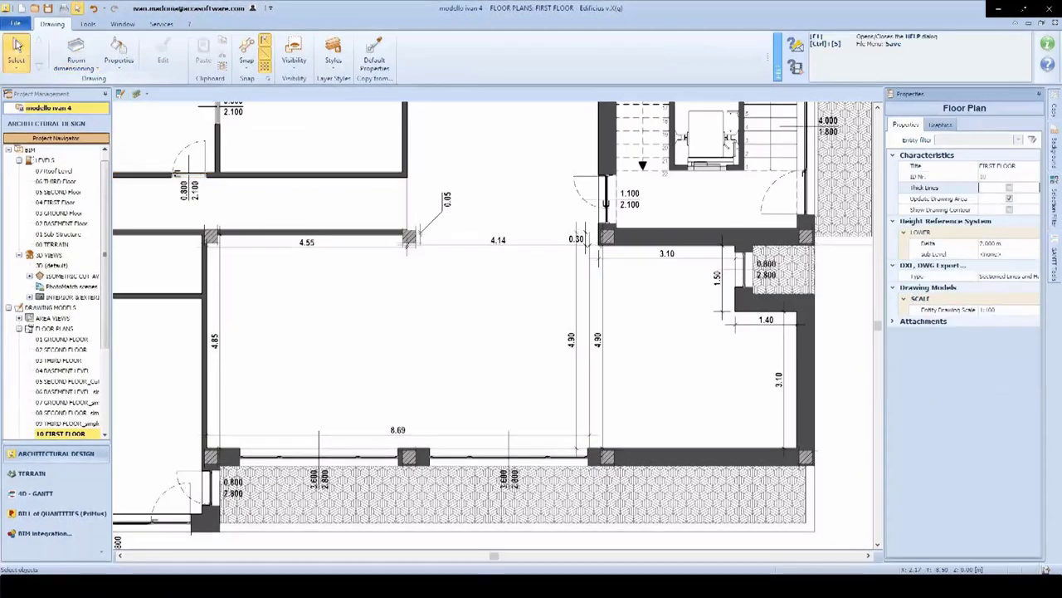
pyautogui.click(76, 48)
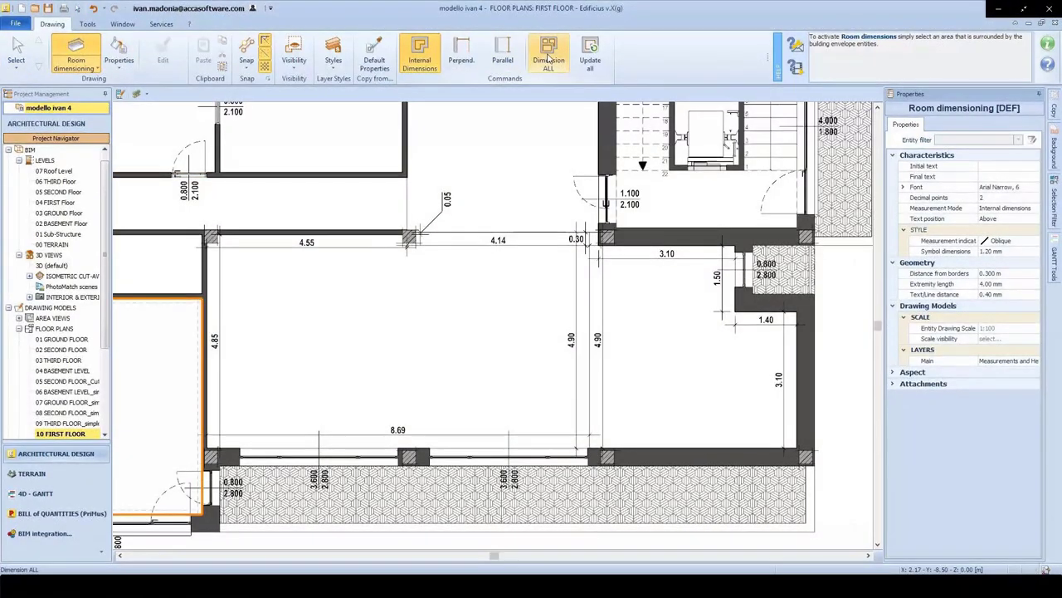
pyautogui.scroll(-5, 671, 307)
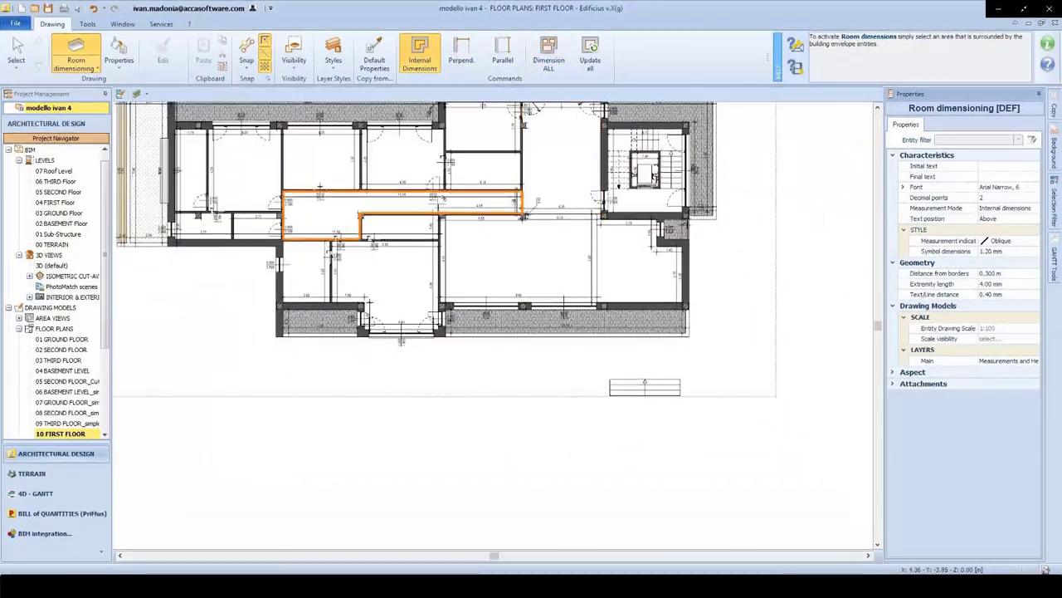
# Step: Turn on material colours and shadows for the first floor plan
pyautogui.scroll(1, 359, 353)
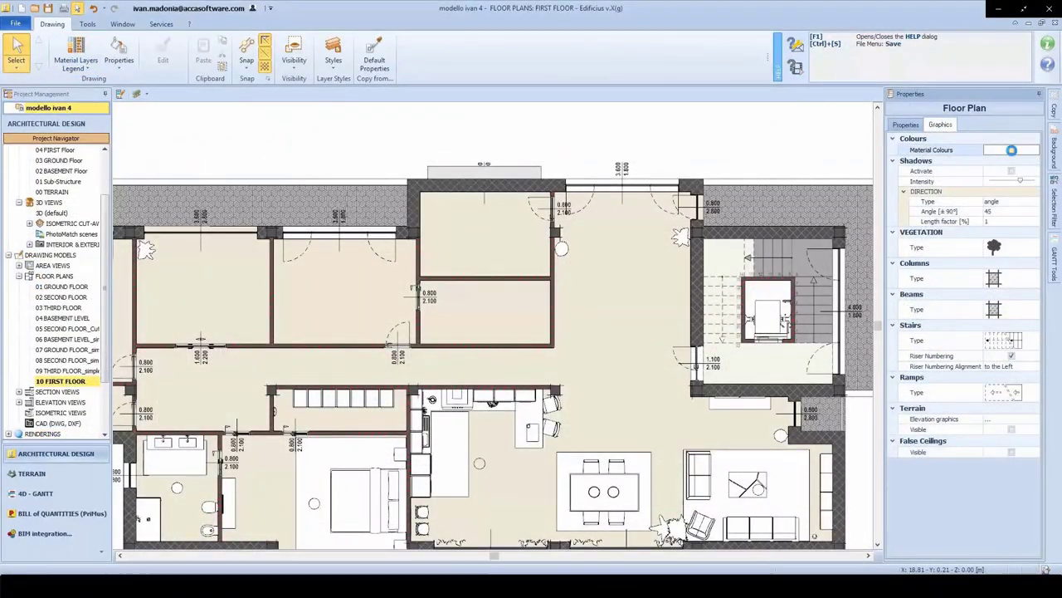
pyautogui.click(1010, 150)
pyautogui.moveTo(683, 335); pyautogui.dragTo(651, 268, button='middle')
pyautogui.click(1011, 171)
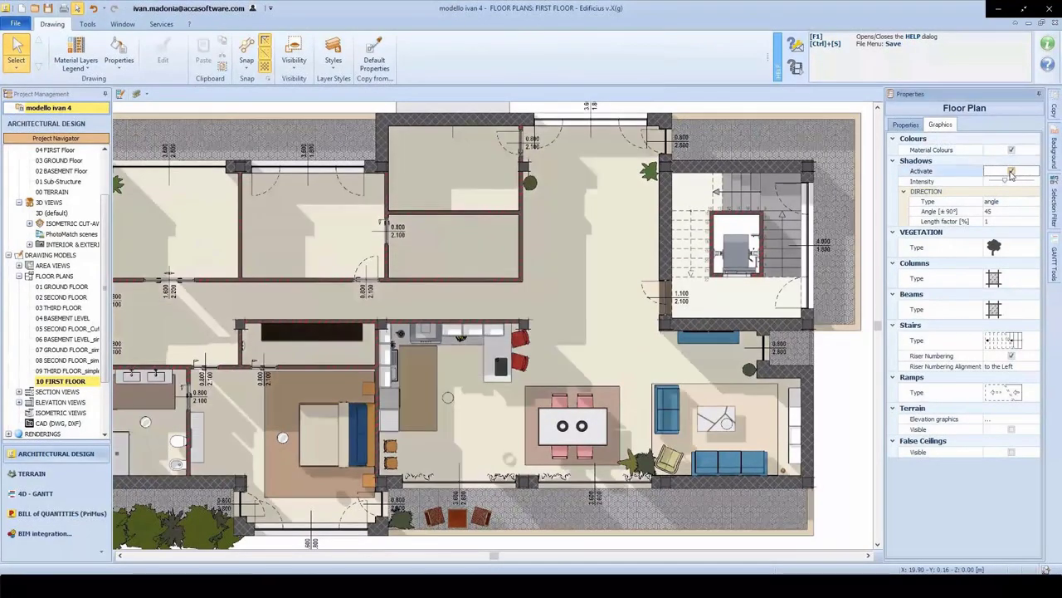
pyautogui.scroll(-3, 387, 228)
pyautogui.scroll(1, 467, 305)
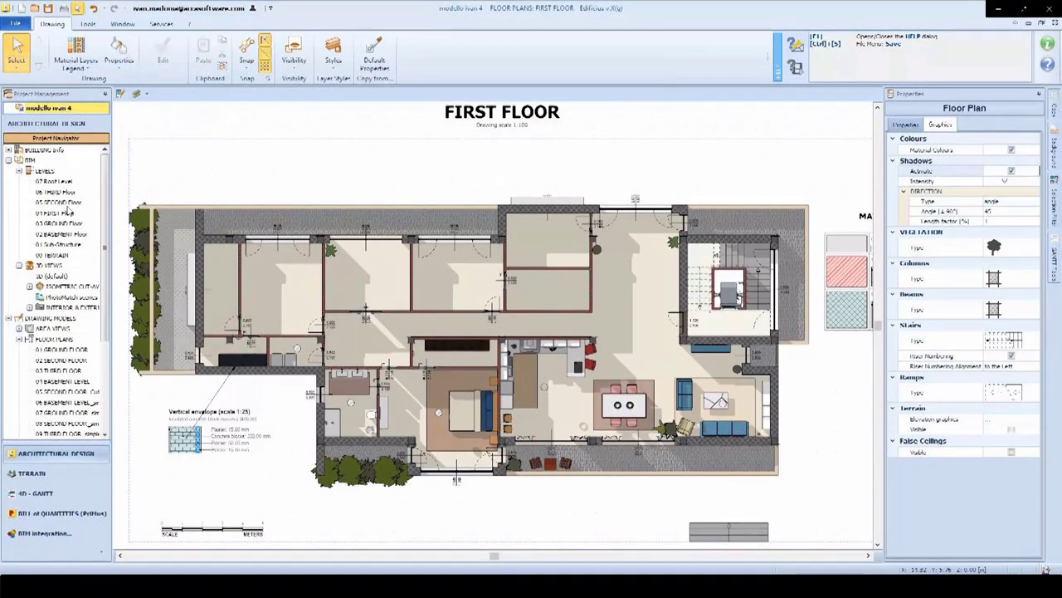
# Step: Draw section line A-A through the stairs and B-B lengthwise through the kitchen on the first floor level, and open the A-A section view
pyautogui.doubleClick(69, 213)
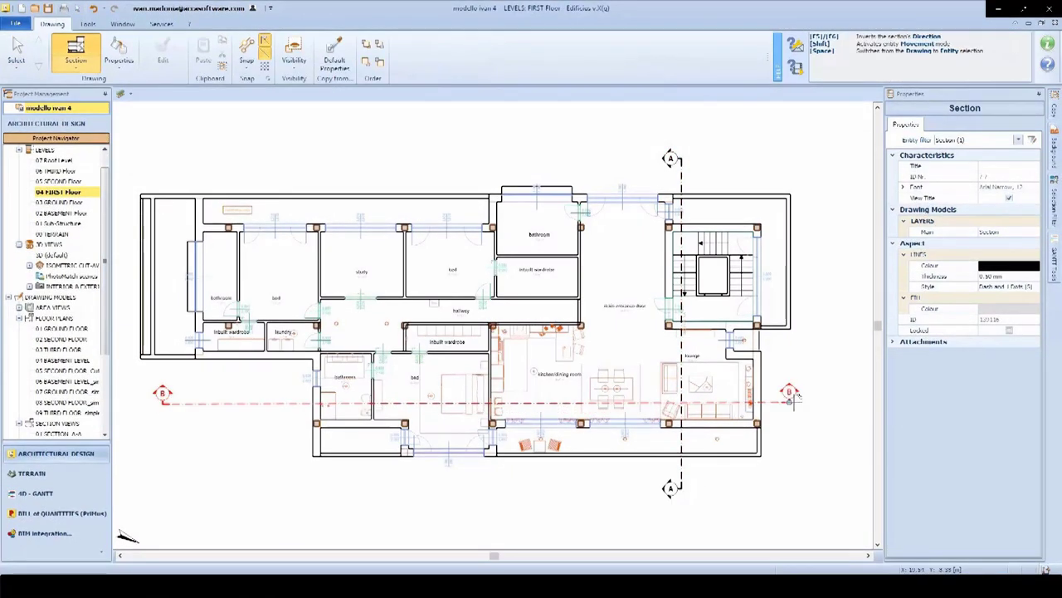
pyautogui.doubleClick(60, 423)
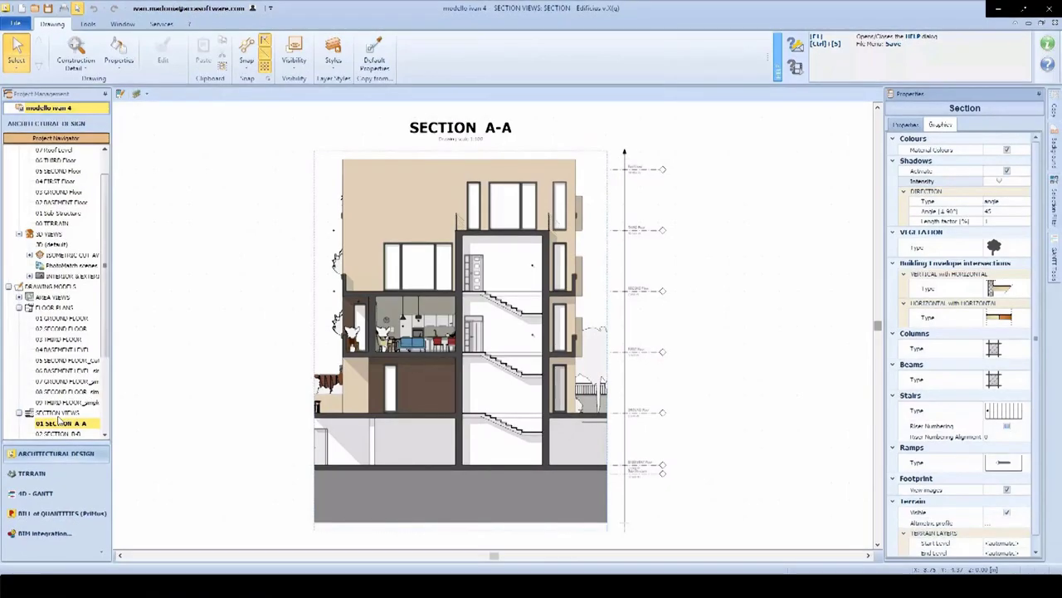
# Step: Open the section view B-B and turn on its material colours and shadows
pyautogui.doubleClick(58, 434)
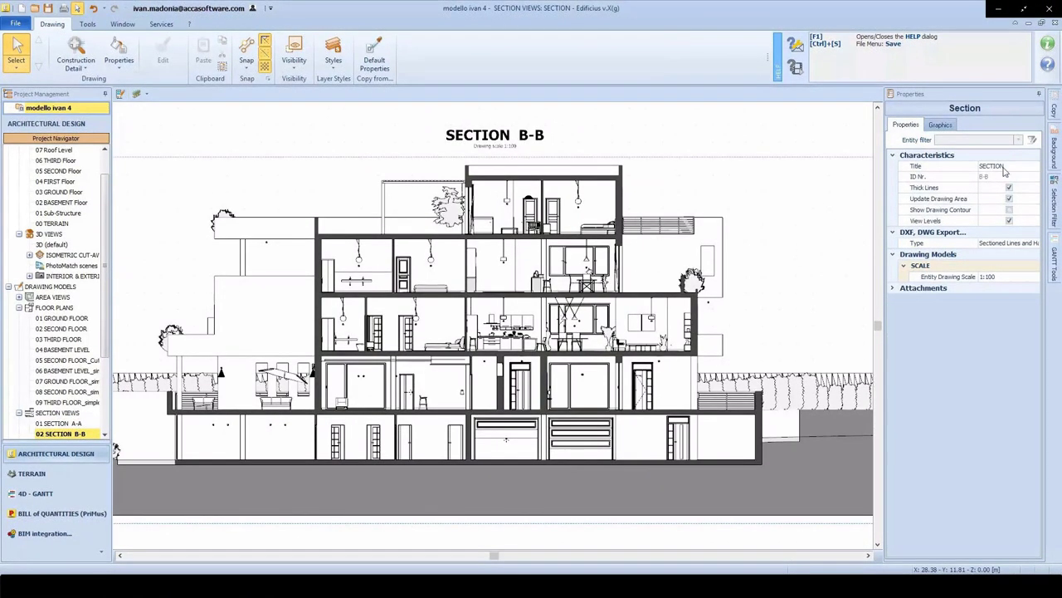
pyautogui.click(940, 123)
pyautogui.click(1007, 149)
pyautogui.click(1007, 170)
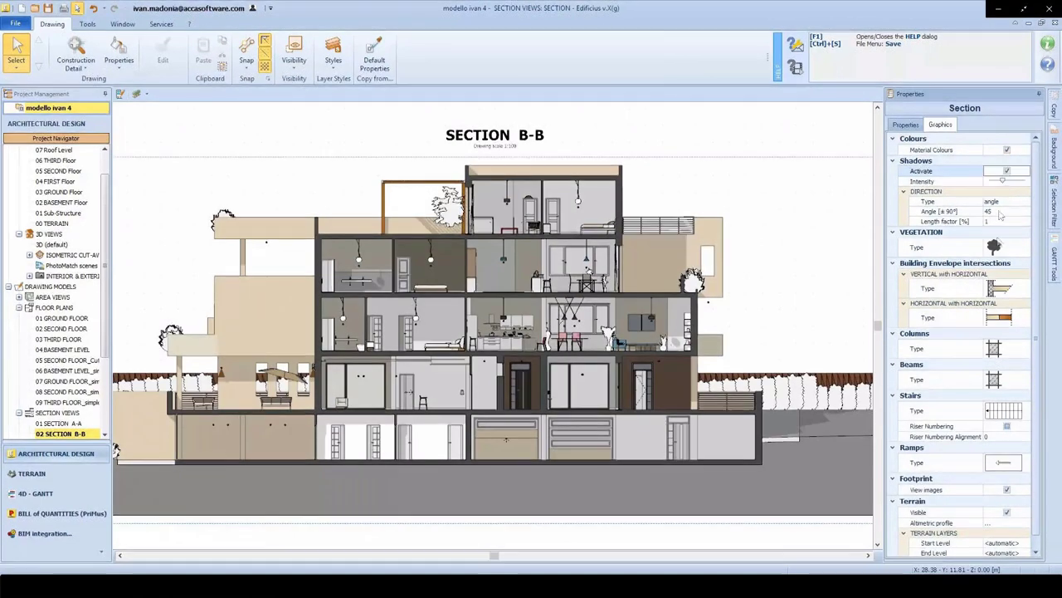
# Step: Set the vegetation in section B-B to realistic images with the filter style Nessuno
pyautogui.click(996, 247)
pyautogui.moveTo(950, 277)
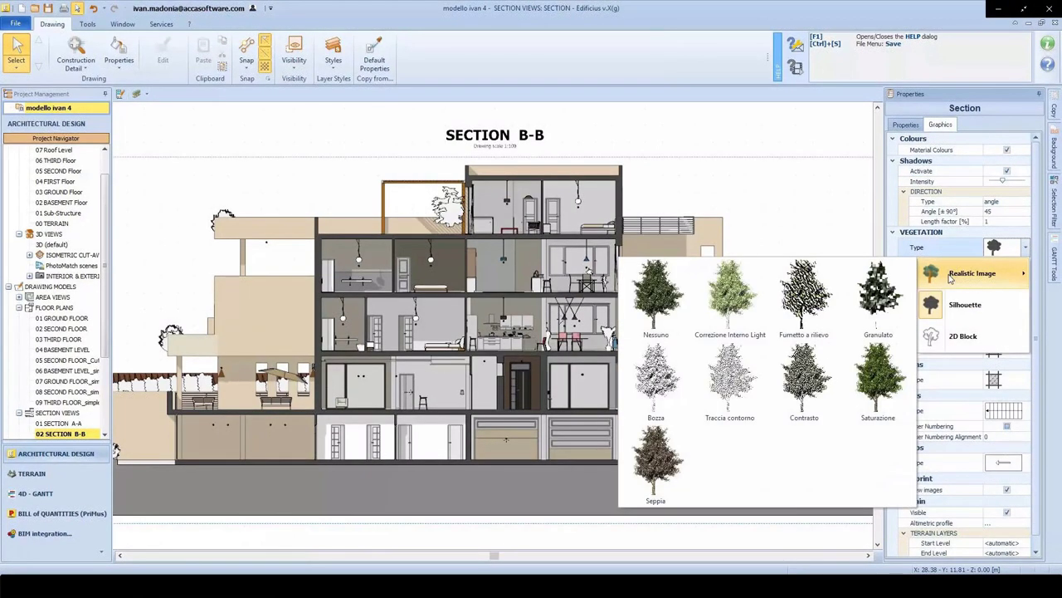
pyautogui.click(655, 295)
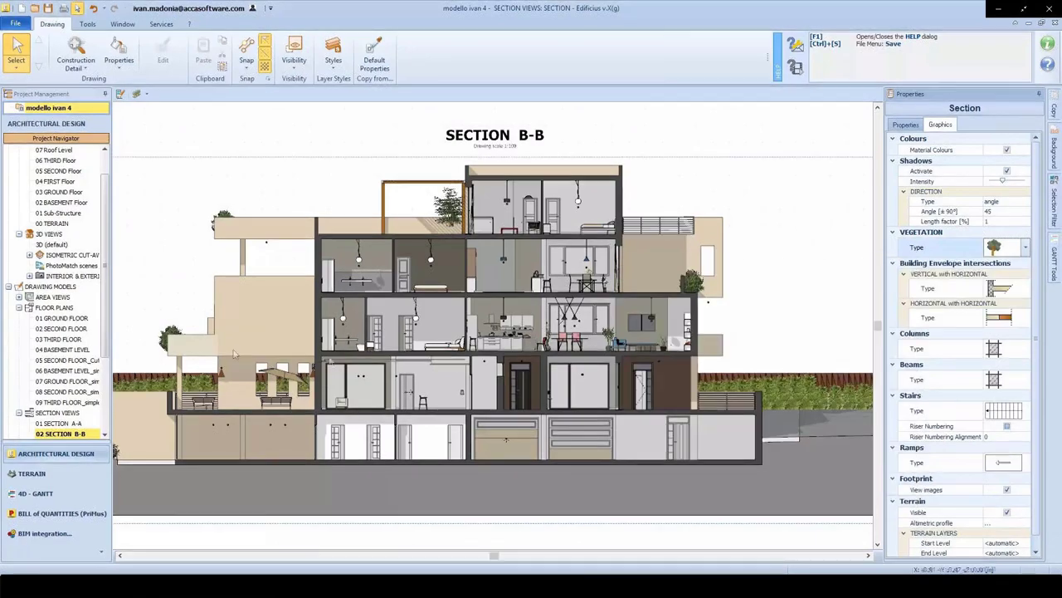
# Step: Open elevation views 02 and 03 in turn and show elevation 03 side by side with the 3D view
pyautogui.scroll(-3, 95, 341)
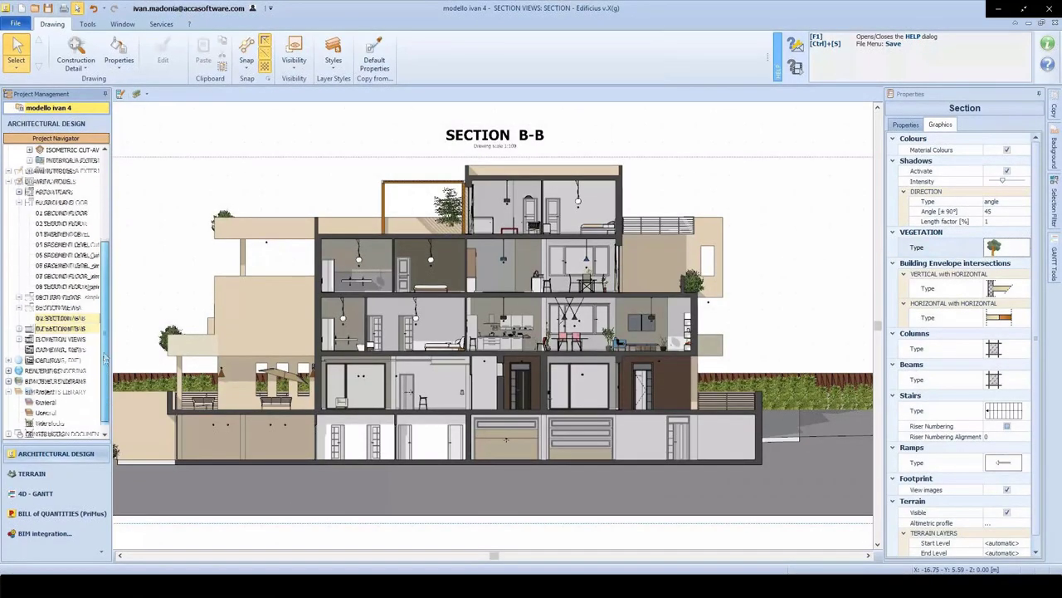
pyautogui.click(83, 350)
pyautogui.click(79, 371)
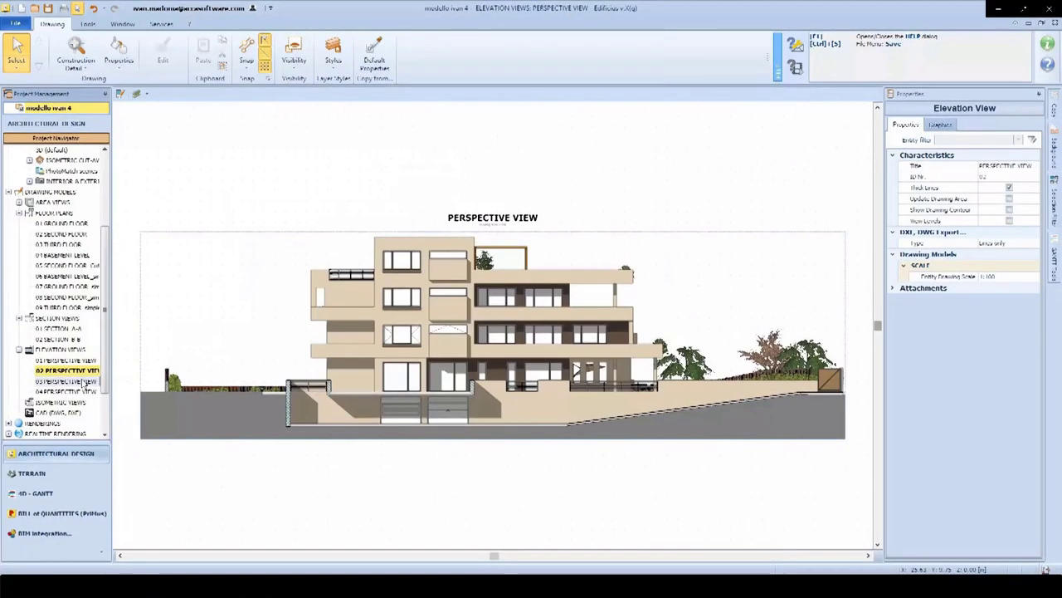
pyautogui.click(83, 380)
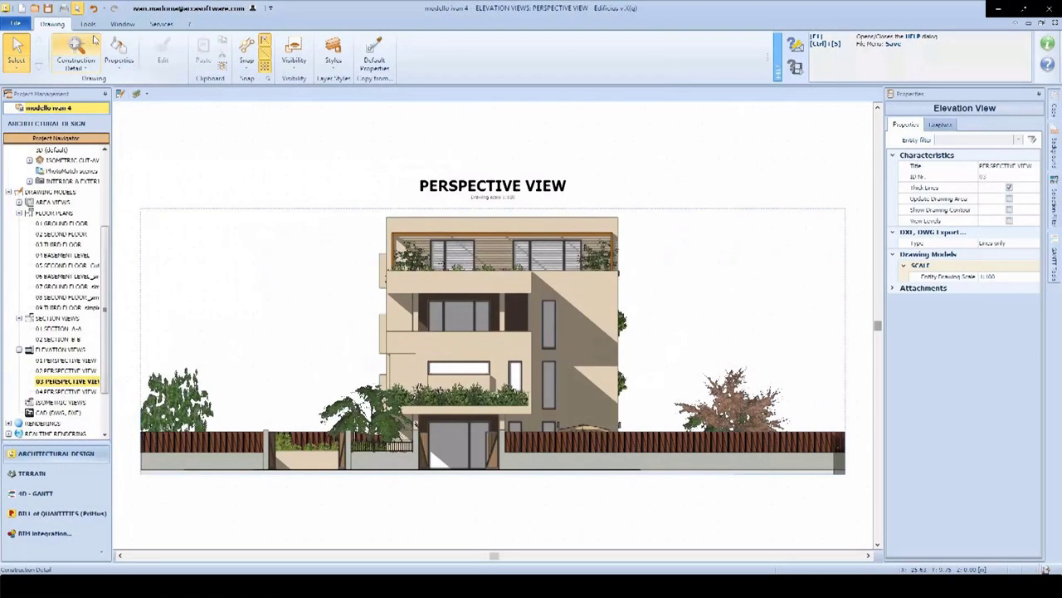
pyautogui.click(120, 26)
pyautogui.click(37, 44)
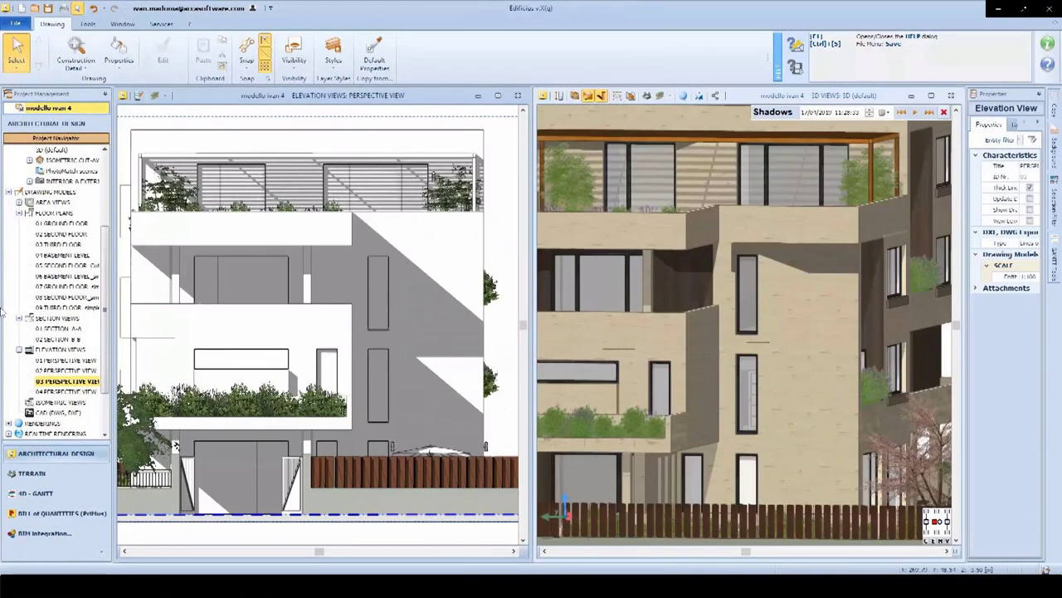
# Step: Resize the façade's middle tall window to about 1.56 m wide and 1.80 m high, and shift it slightly up the wall
pyautogui.click(752, 425)
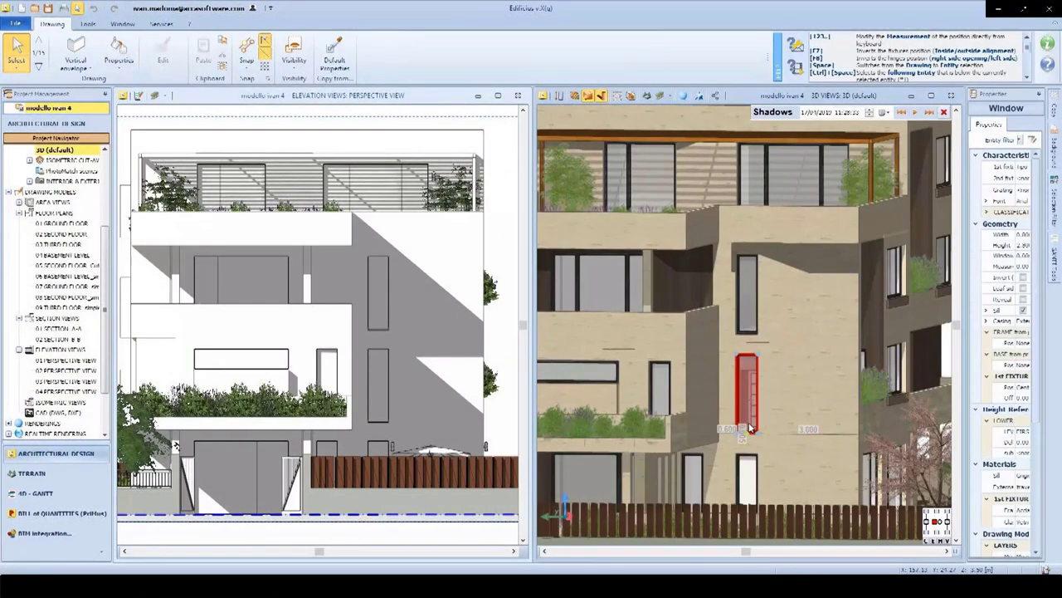
pyautogui.moveTo(758, 433); pyautogui.dragTo(779, 433)
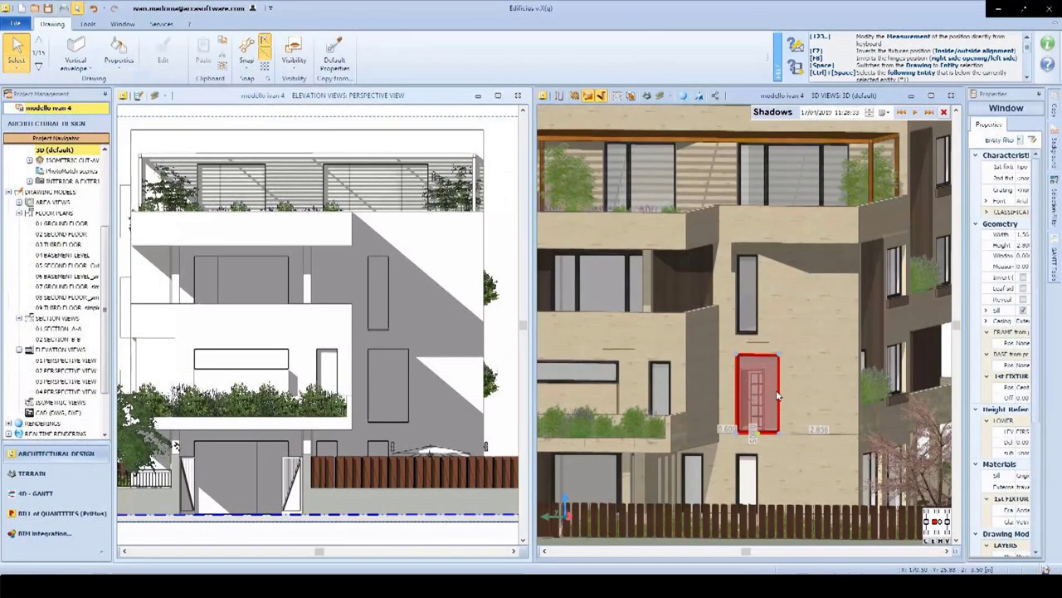
pyautogui.moveTo(780, 359); pyautogui.dragTo(779, 384)
pyautogui.moveTo(761, 433); pyautogui.dragTo(756, 426)
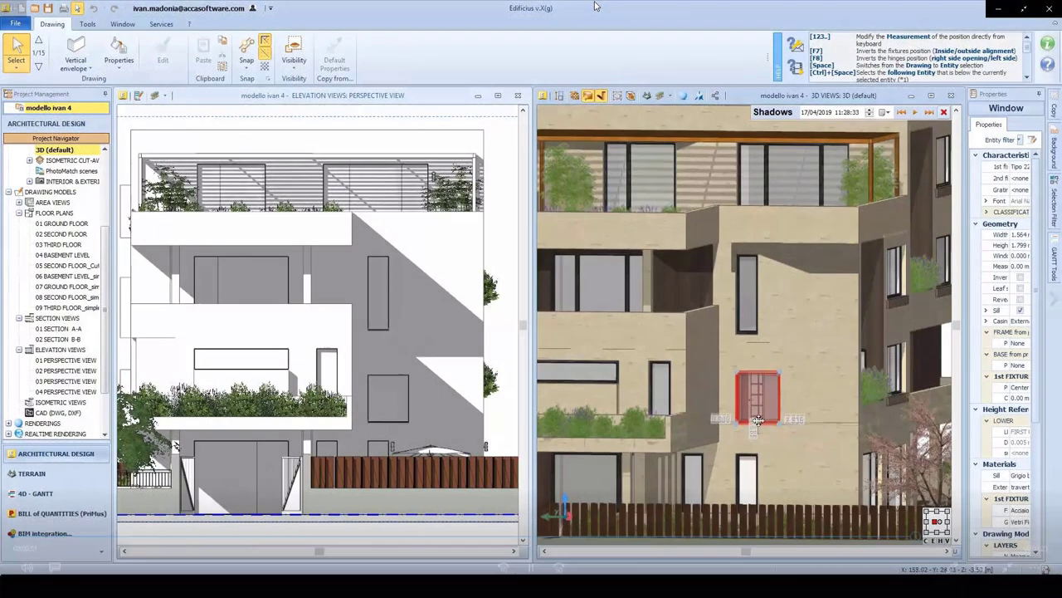
pyautogui.moveTo(758, 420); pyautogui.dragTo(758, 407)
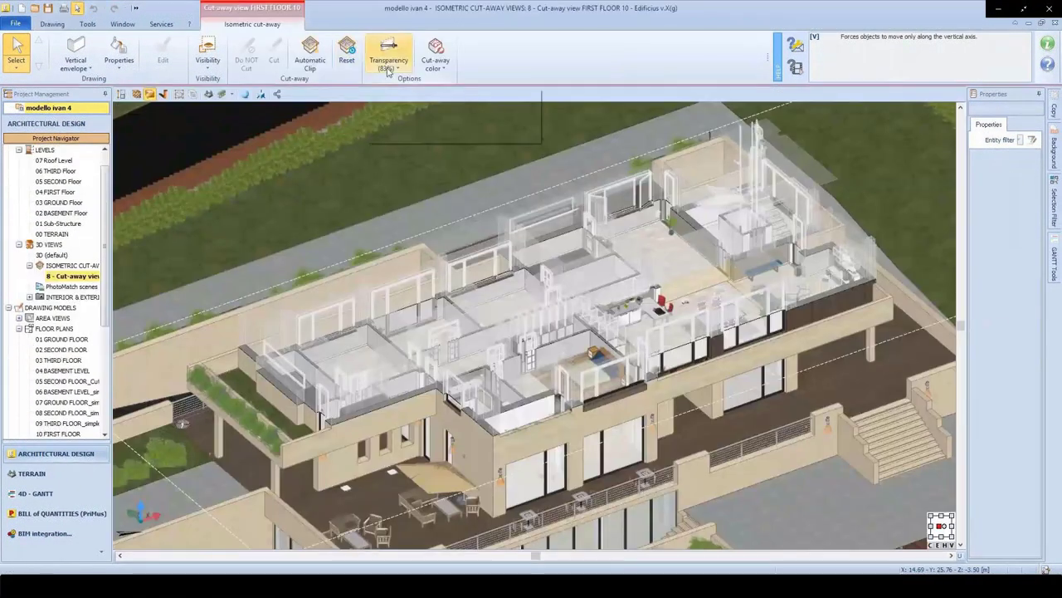
# Step: Set the transparency of the cut parts in the first floor cut-away view to 100%
pyautogui.click(387, 66)
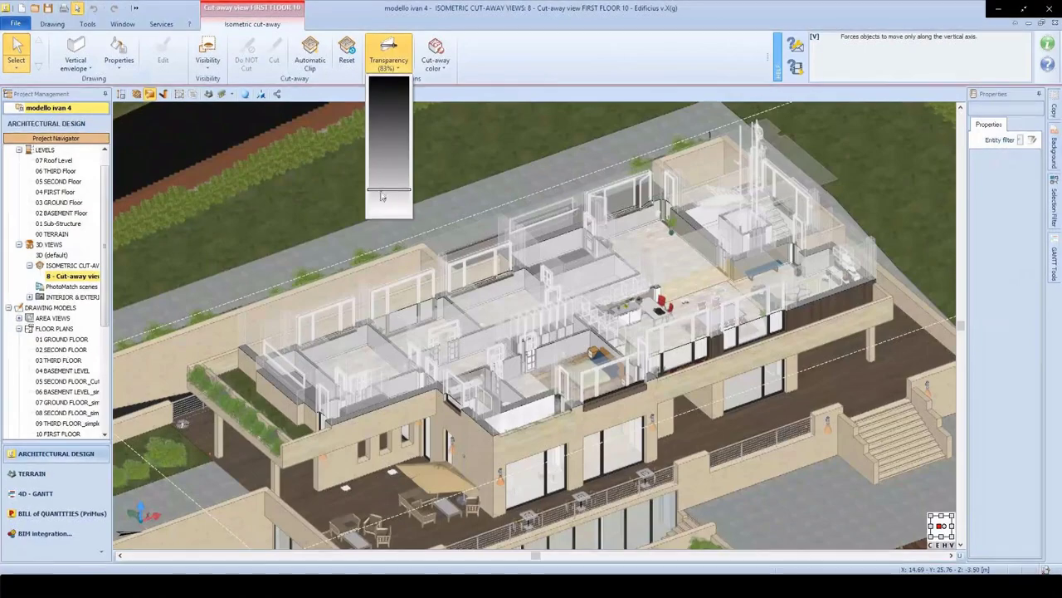
pyautogui.moveTo(382, 192); pyautogui.dragTo(390, 213)
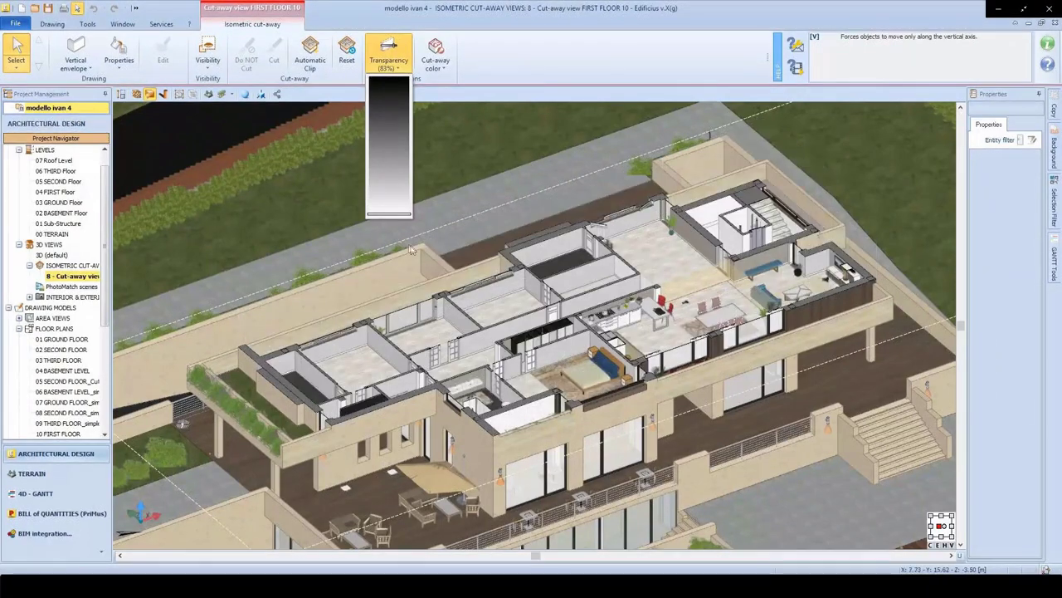
pyautogui.click(410, 249)
# Step: Exclude the large three-panel kitchen window from the cut so it shows at full height
pyautogui.scroll(5, 655, 371)
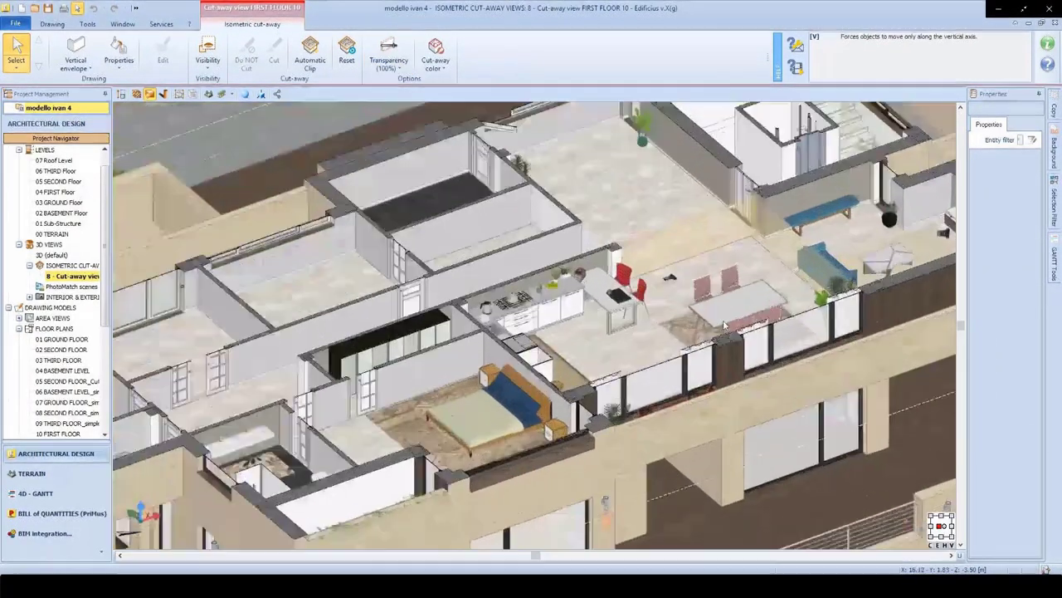
pyautogui.scroll(-1, 751, 315)
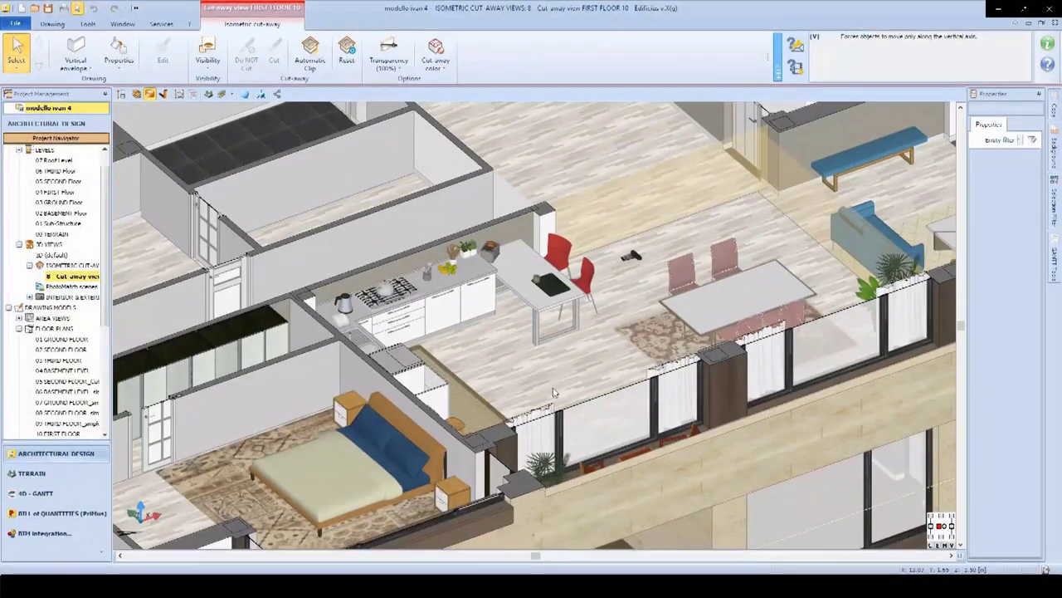
pyautogui.click(571, 443)
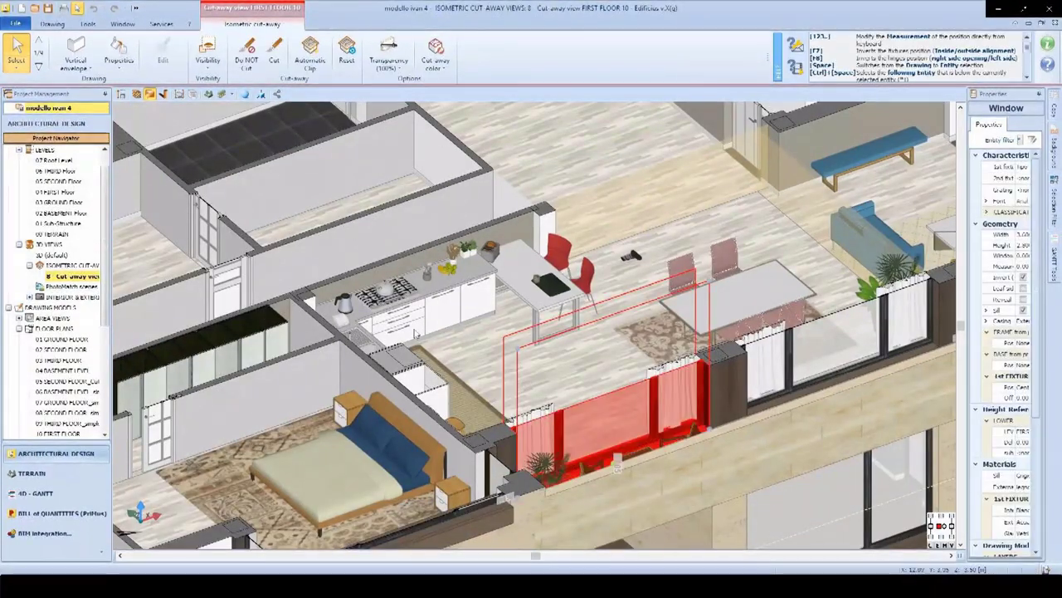
pyautogui.press('Escape')
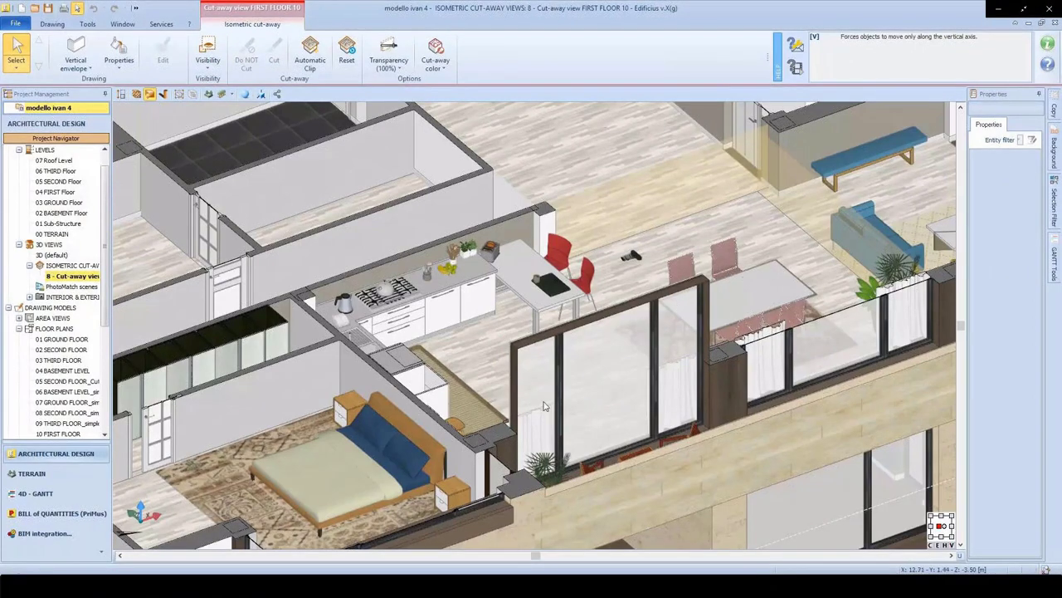
# Step: Inspect the cut wall detail closely and include the large kitchen window in the cut again
pyautogui.scroll(8, 611, 405)
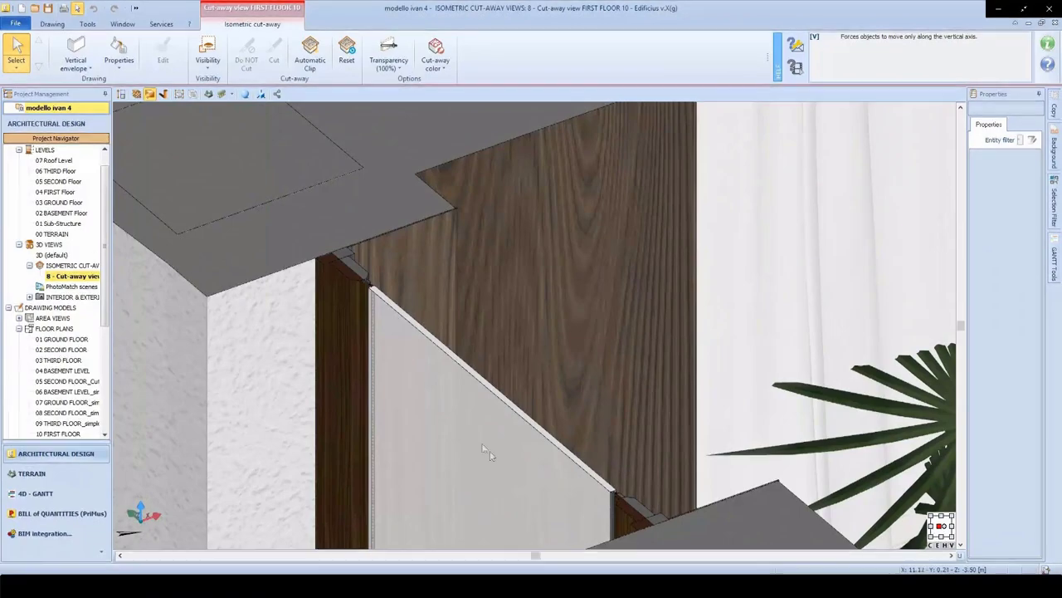
pyautogui.scroll(-8, 531, 485)
pyautogui.click(662, 421)
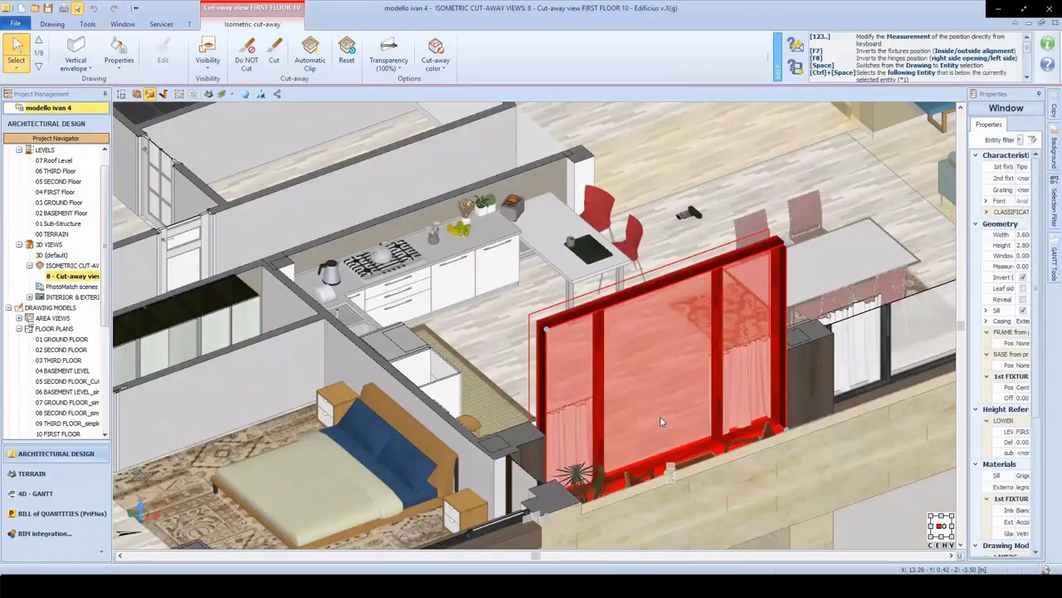
pyautogui.click(273, 57)
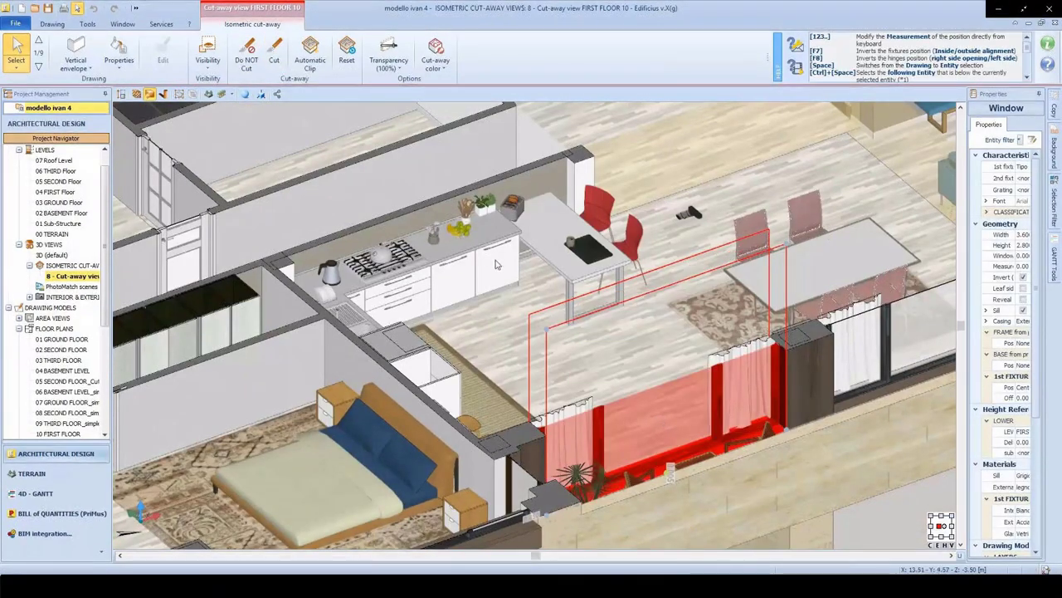
pyautogui.press('Escape')
# Step: Set the cut-away colour of the first floor walls to a grey shade in the view from above
pyautogui.scroll(-5, 495, 264)
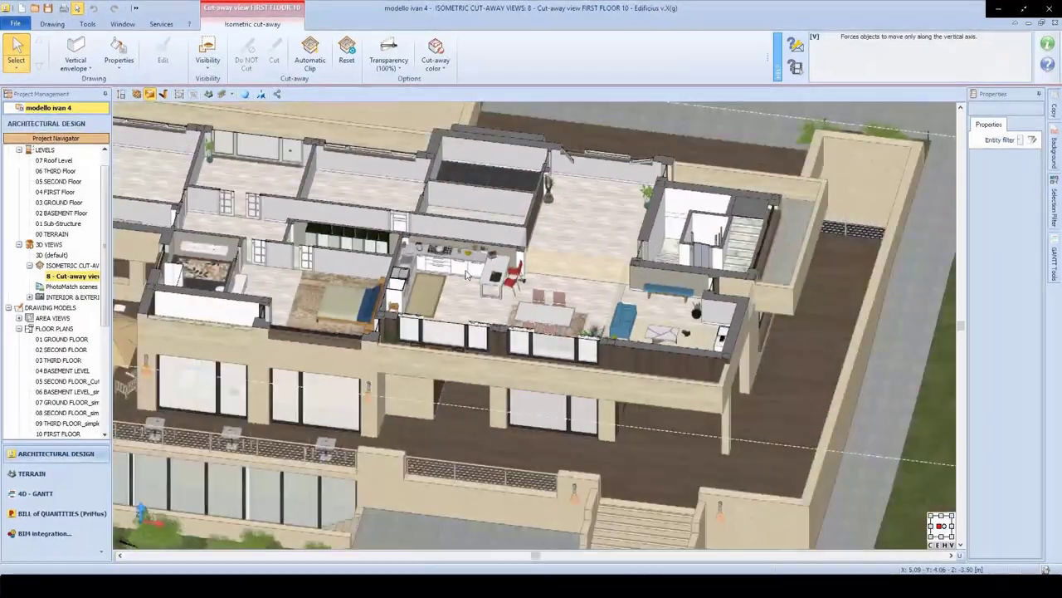
pyautogui.scroll(-2, 467, 273)
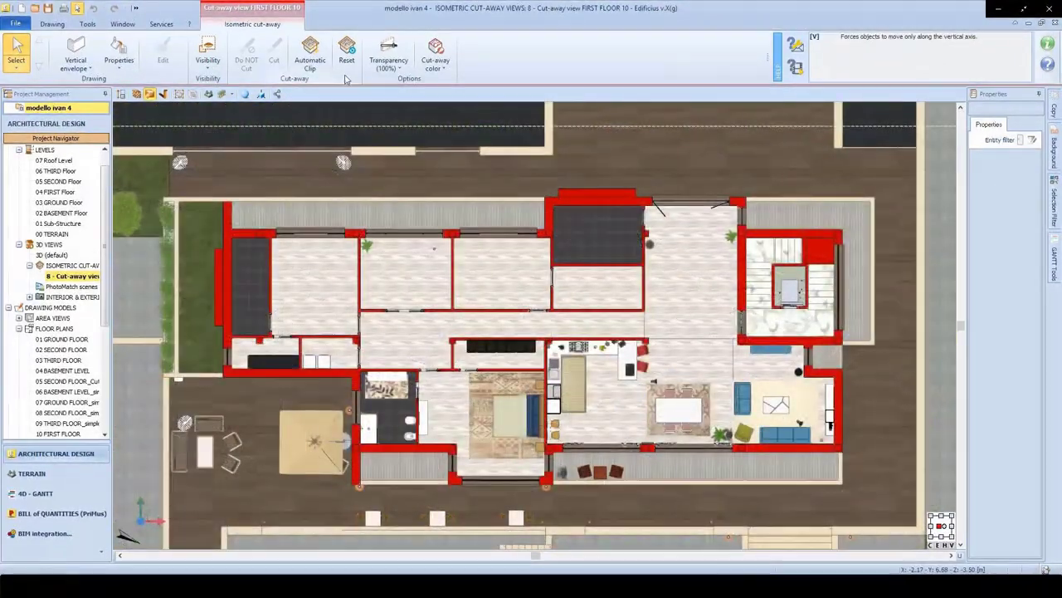
pyautogui.click(434, 59)
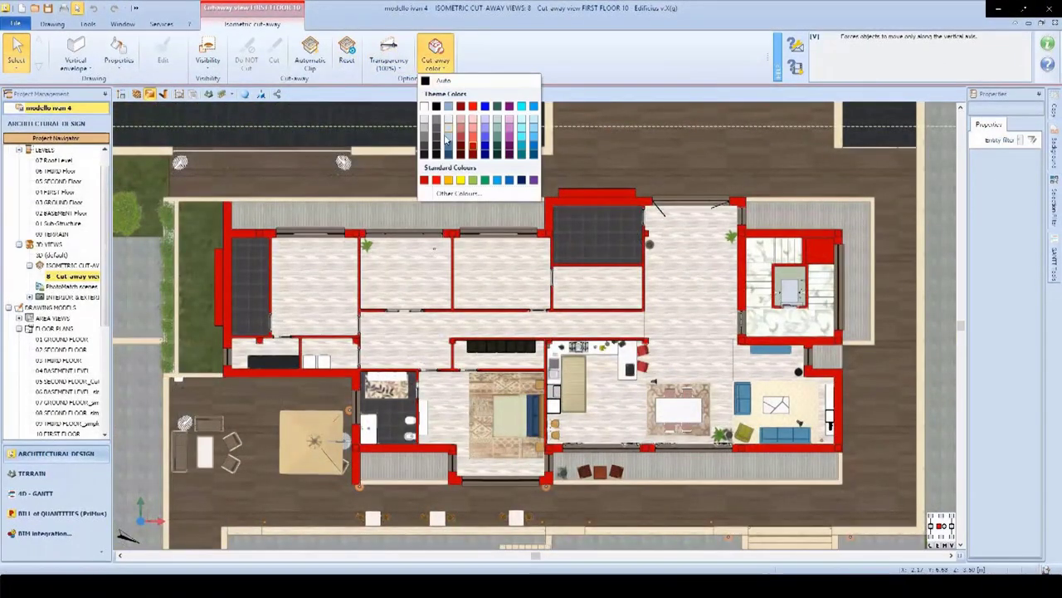
pyautogui.click(424, 139)
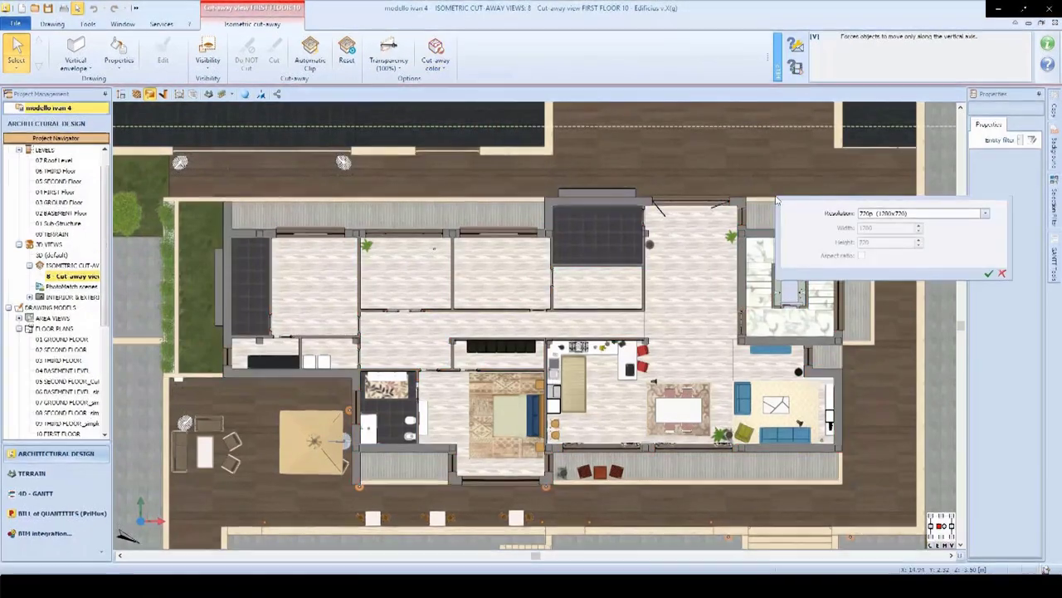
# Step: Take a screenshot of the cut-away view at 2160p (3840x2160) and save it to the project's renderings
pyautogui.click(917, 213)
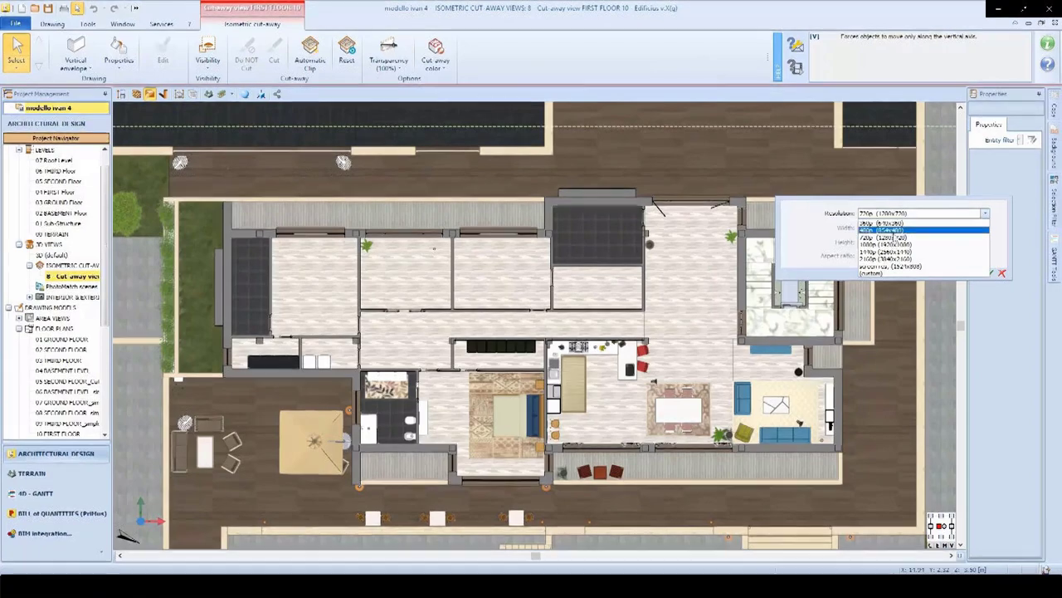
pyautogui.click(886, 258)
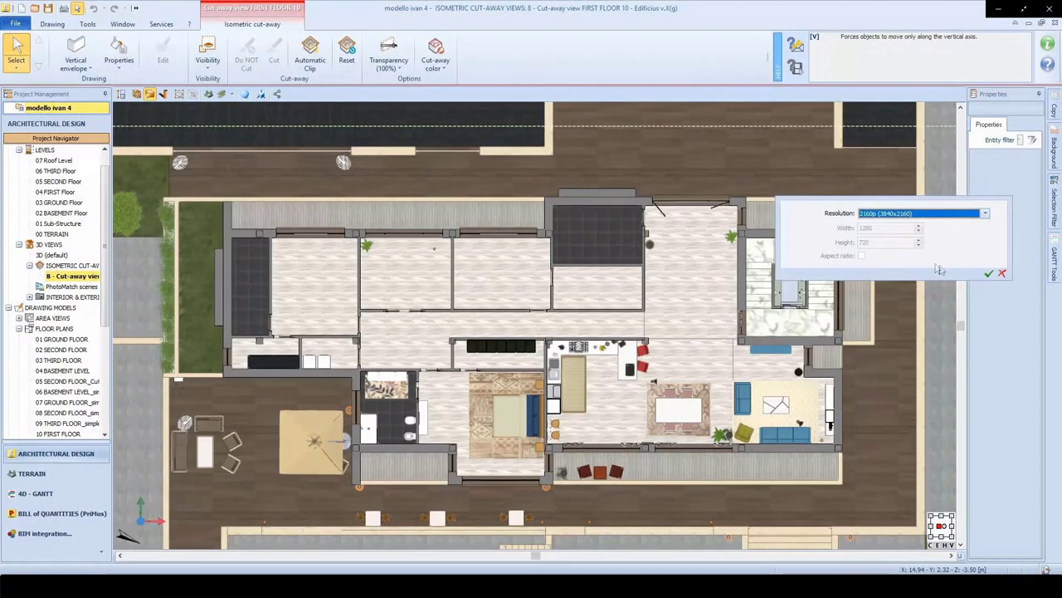
pyautogui.click(991, 272)
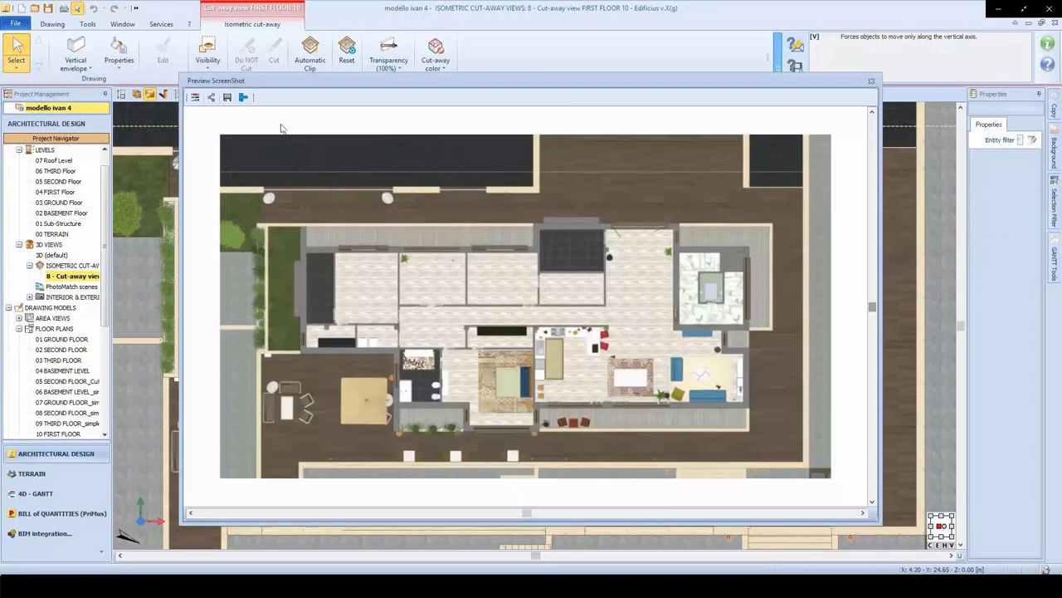
pyautogui.click(227, 98)
pyautogui.click(241, 111)
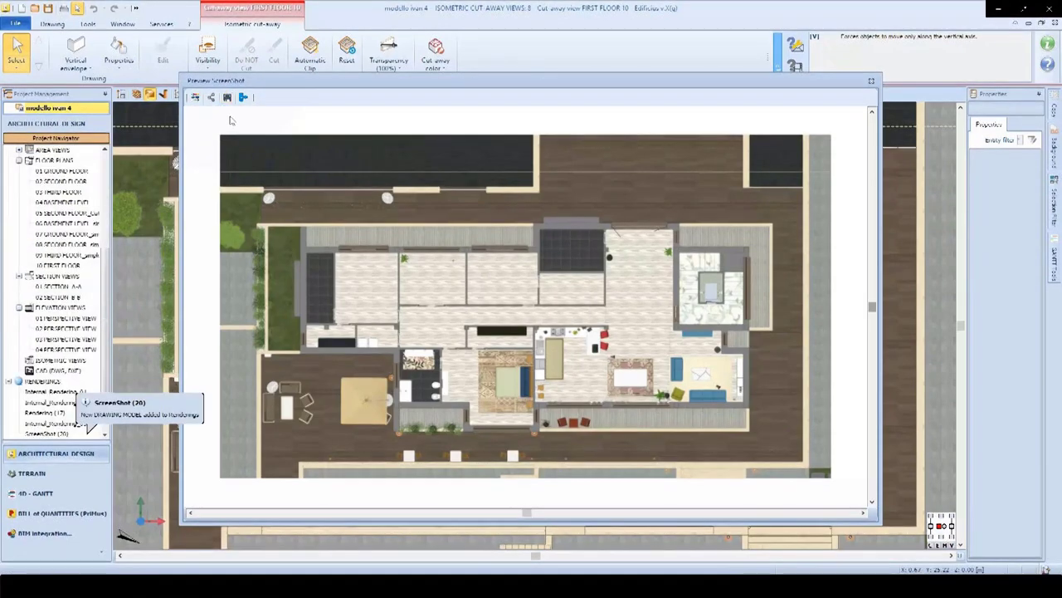
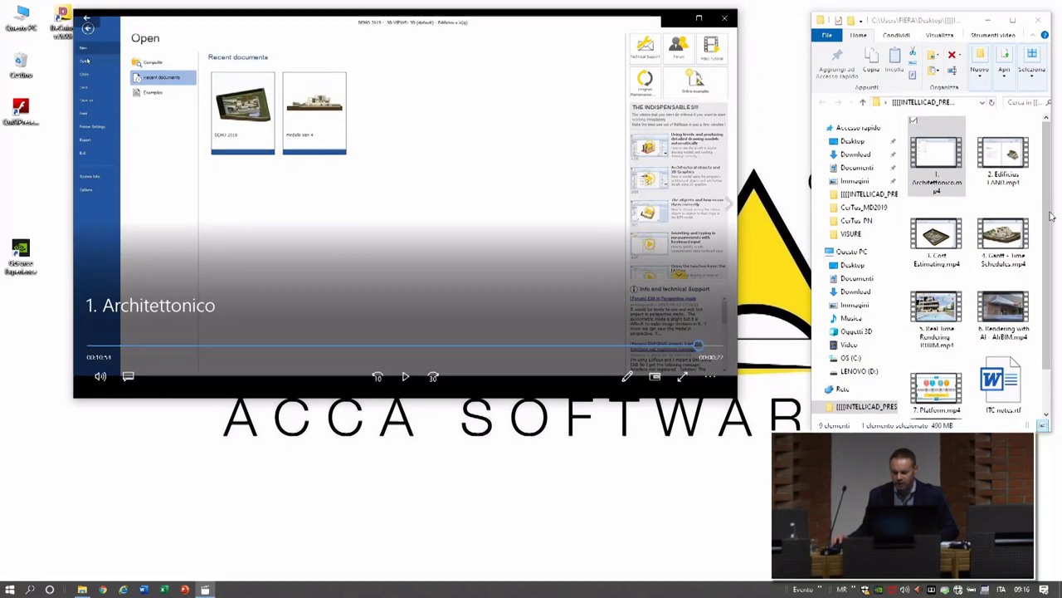
# Step: Play the video file "2. Edificius LAND.mp4" full screen in the media player
pyautogui.moveTo(1003, 156); pyautogui.dragTo(432, 166)
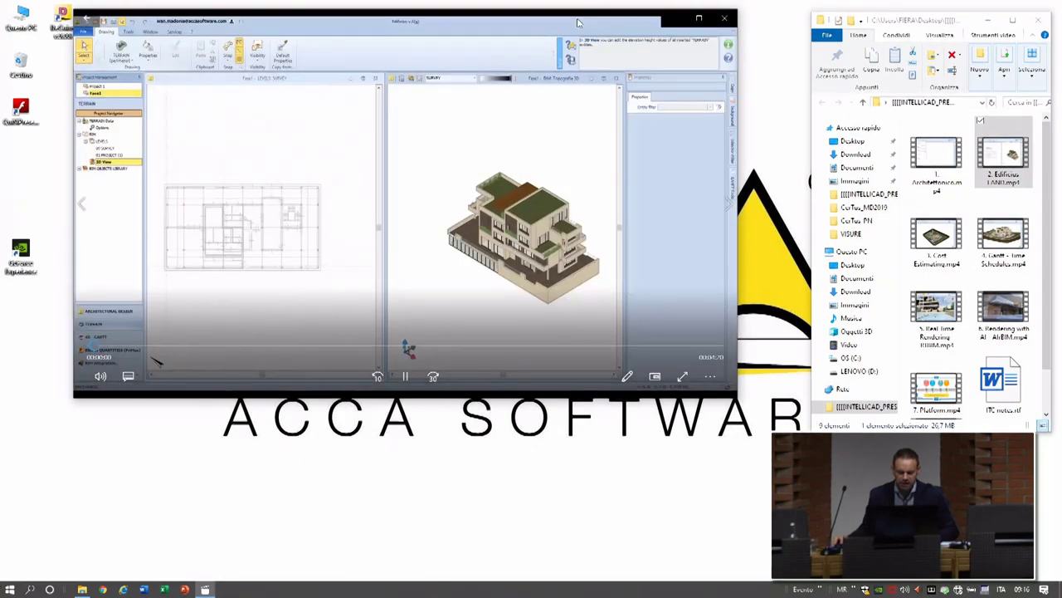
pyautogui.doubleClick(577, 22)
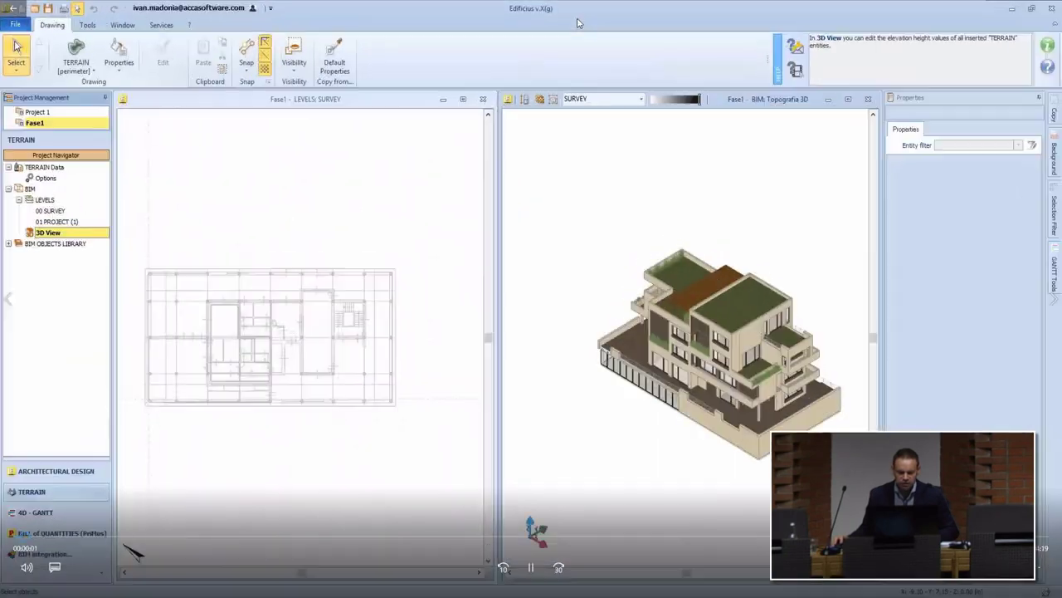
pyautogui.press('space')
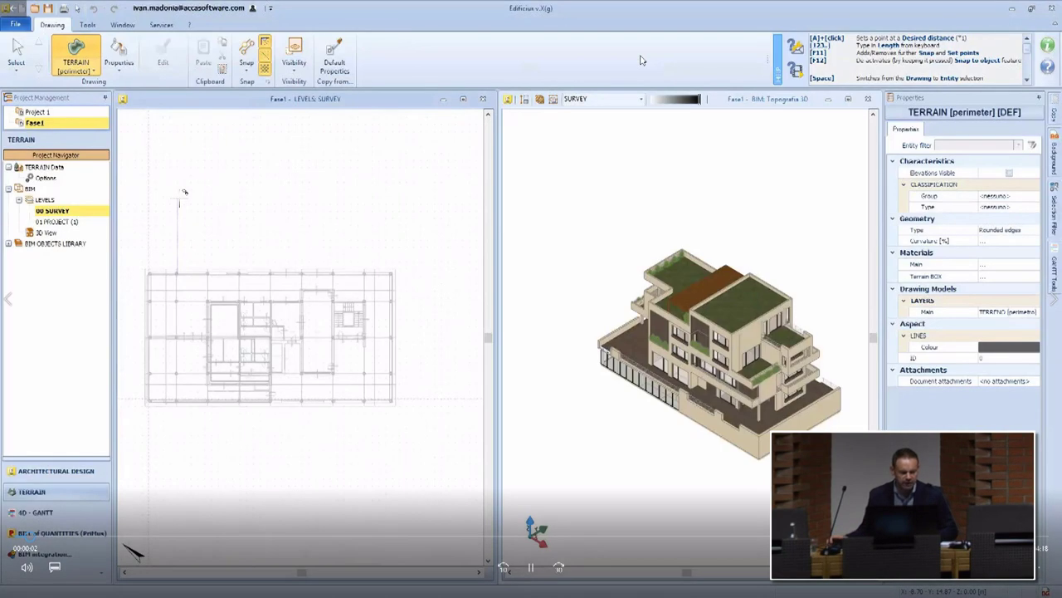
# Step: Capture a rectangular satellite area around the curved building with the Google Maps importer and bring it in as terrain on the survey level
pyautogui.rightClick(179, 201)
pyautogui.click(235, 219)
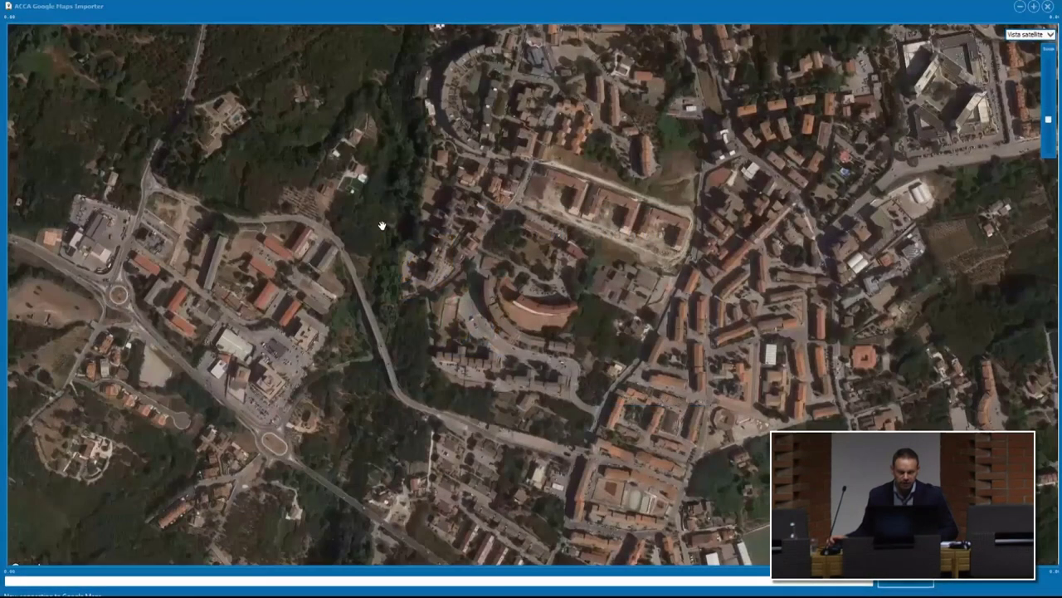
pyautogui.moveTo(380, 218); pyautogui.dragTo(591, 433)
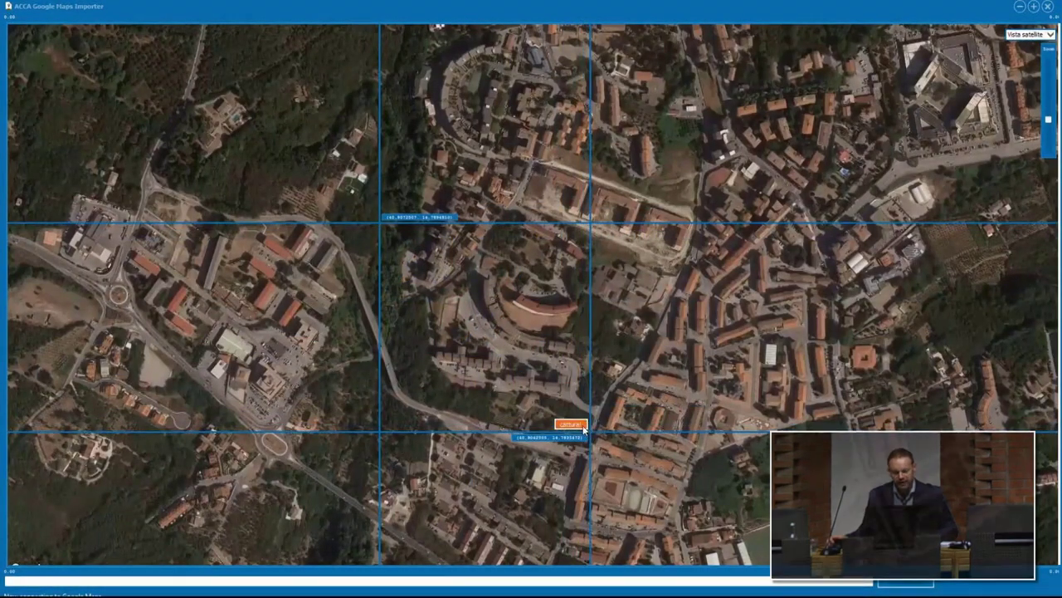
pyautogui.click(569, 423)
pyautogui.click(620, 361)
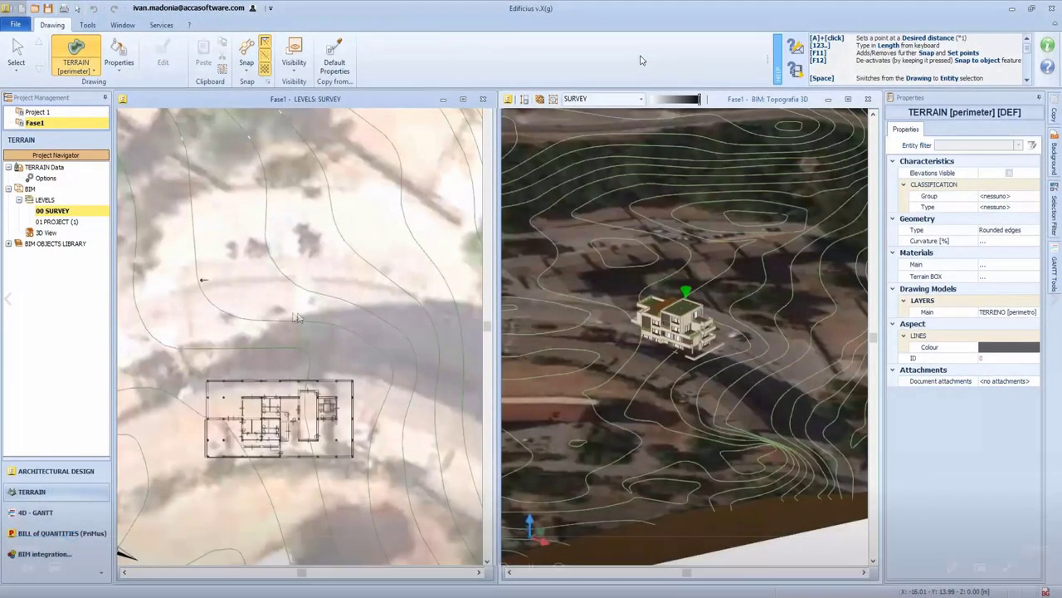
# Step: Move the terrain's reference point to the building's corner in plan and rotate the imported map terrain about it
pyautogui.click(203, 281)
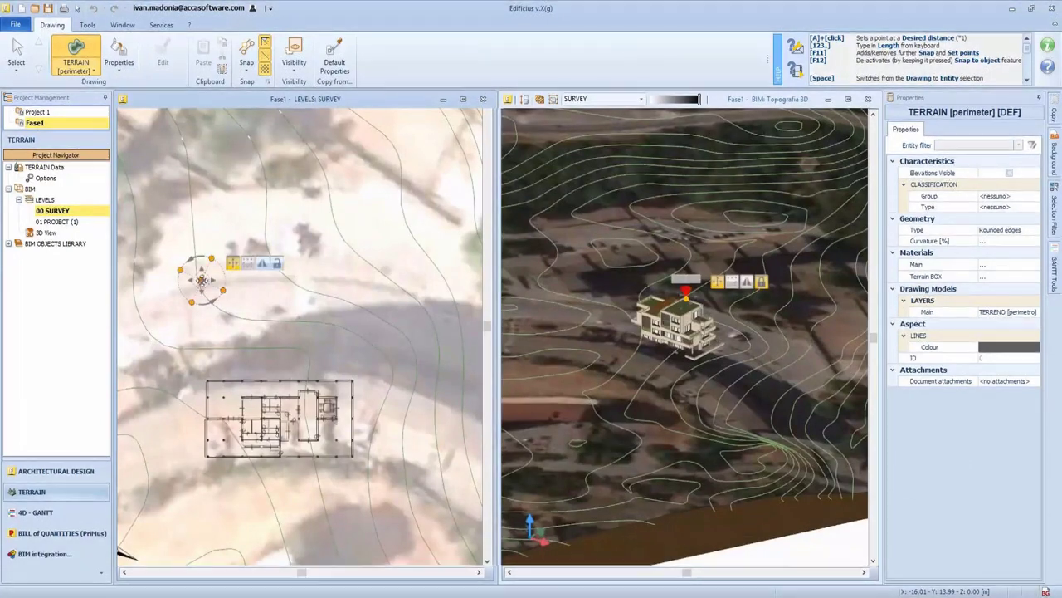
pyautogui.moveTo(201, 280); pyautogui.dragTo(353, 456)
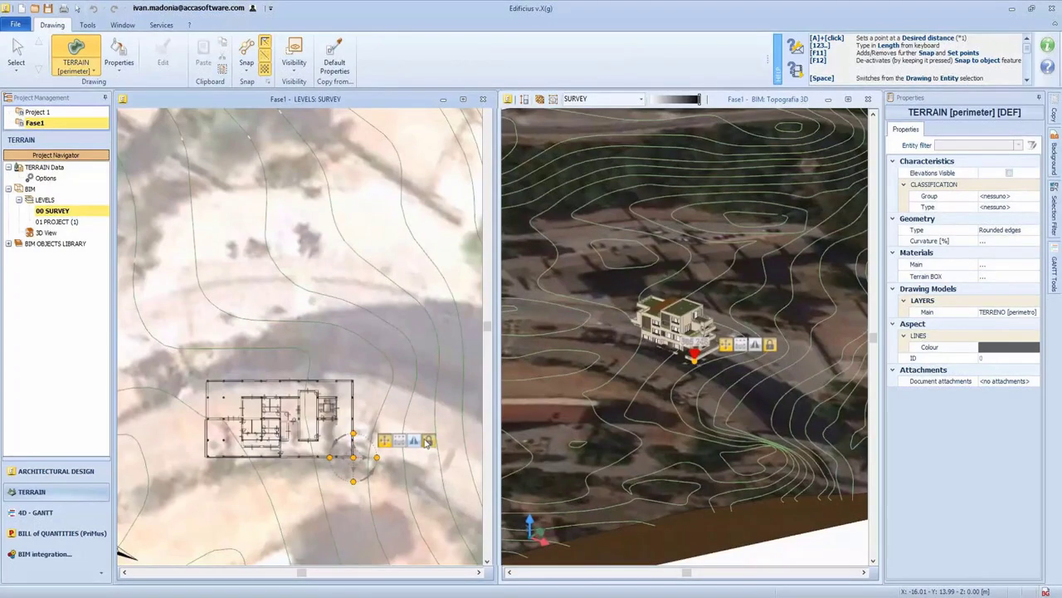
pyautogui.moveTo(353, 436); pyautogui.dragTo(389, 445)
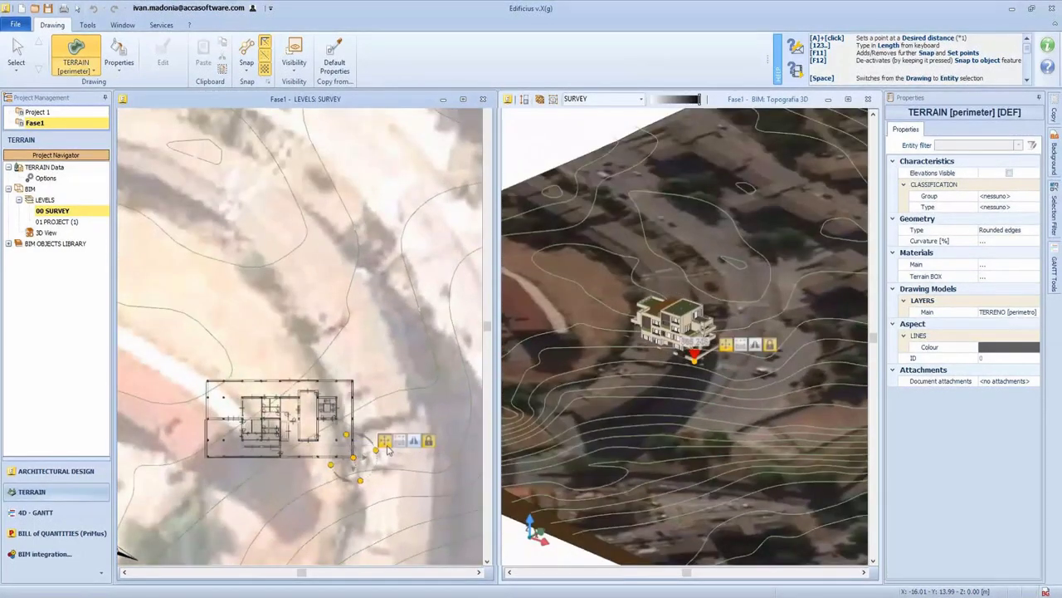
pyautogui.click(388, 449)
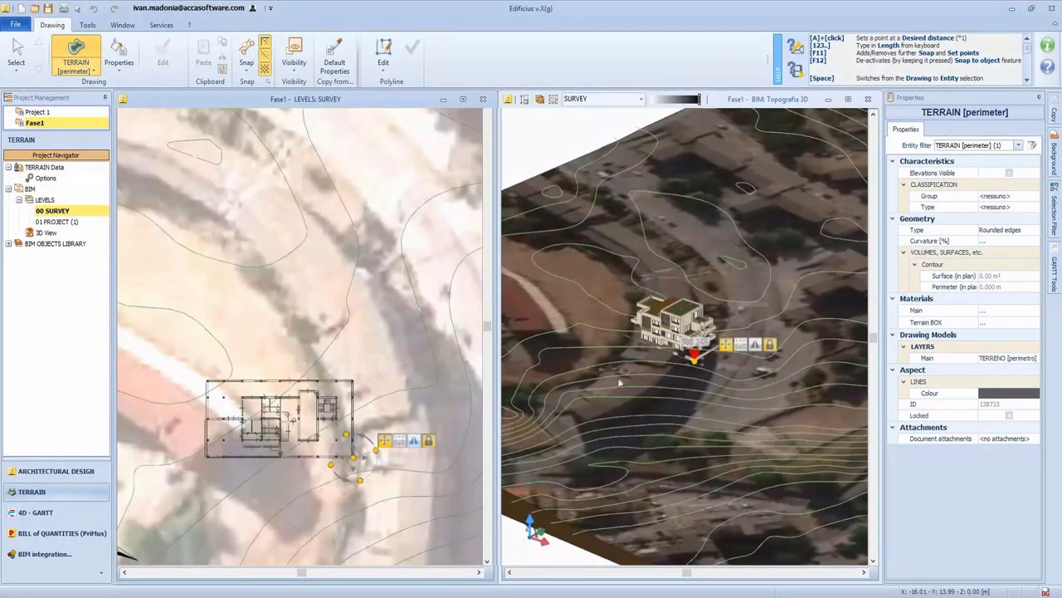
pyautogui.moveTo(694, 360); pyautogui.dragTo(797, 339)
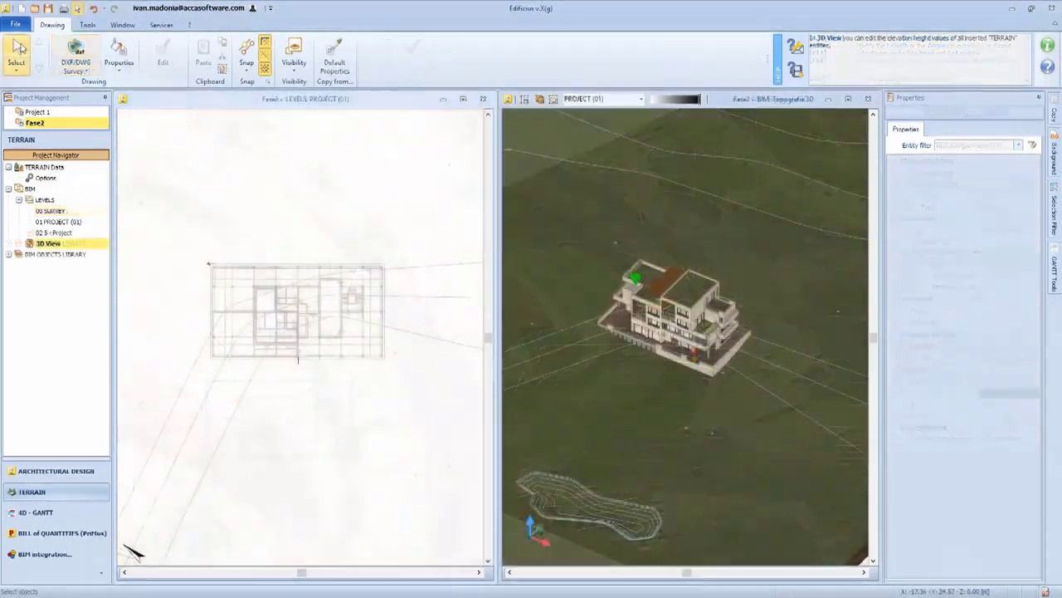
# Step: Draw a closed Earthworks polygon around the whole building on level 01 PROJECT (01), using the survey points as corners
pyautogui.click(73, 70)
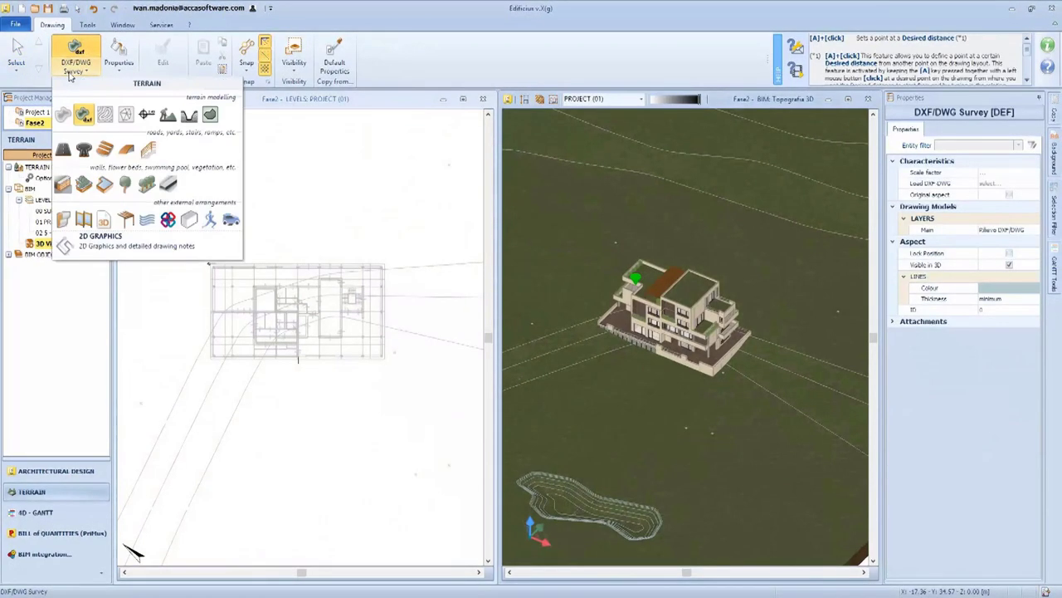
pyautogui.click(169, 115)
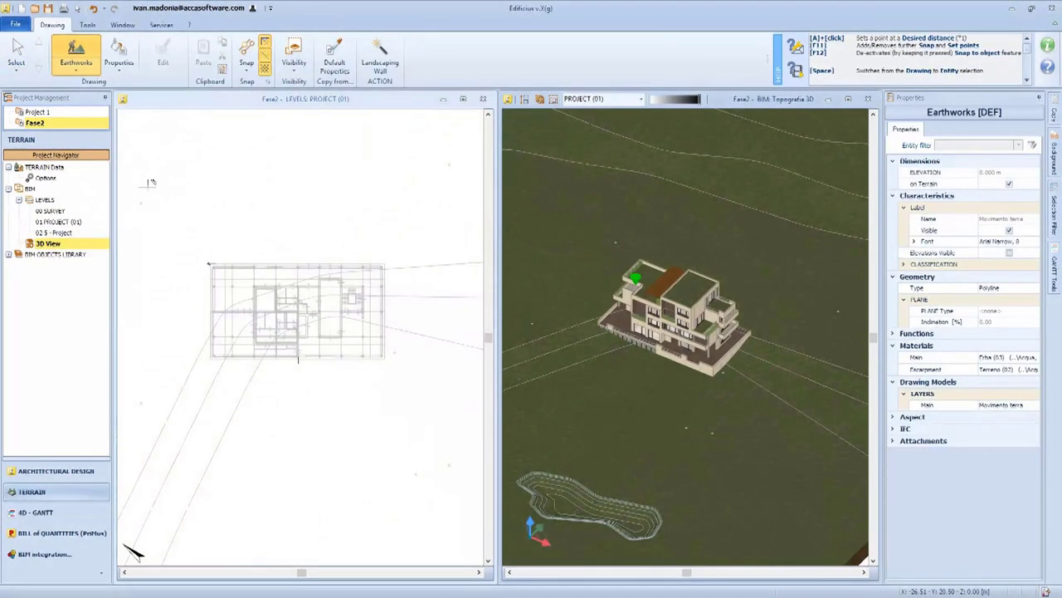
pyautogui.click(142, 203)
pyautogui.click(142, 404)
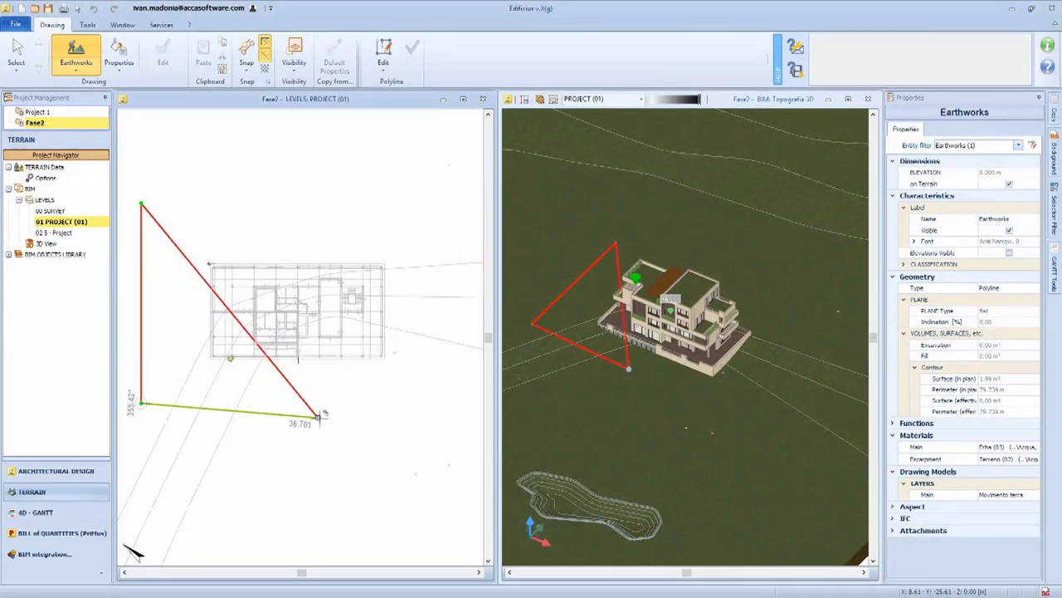
pyautogui.click(416, 473)
pyautogui.click(449, 465)
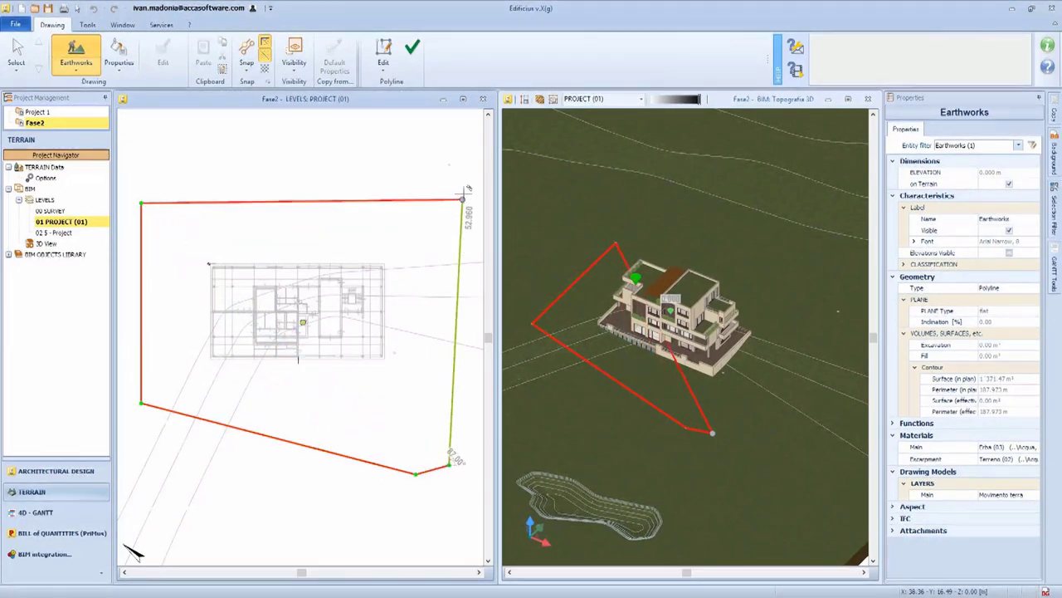
pyautogui.click(449, 166)
pyautogui.click(413, 50)
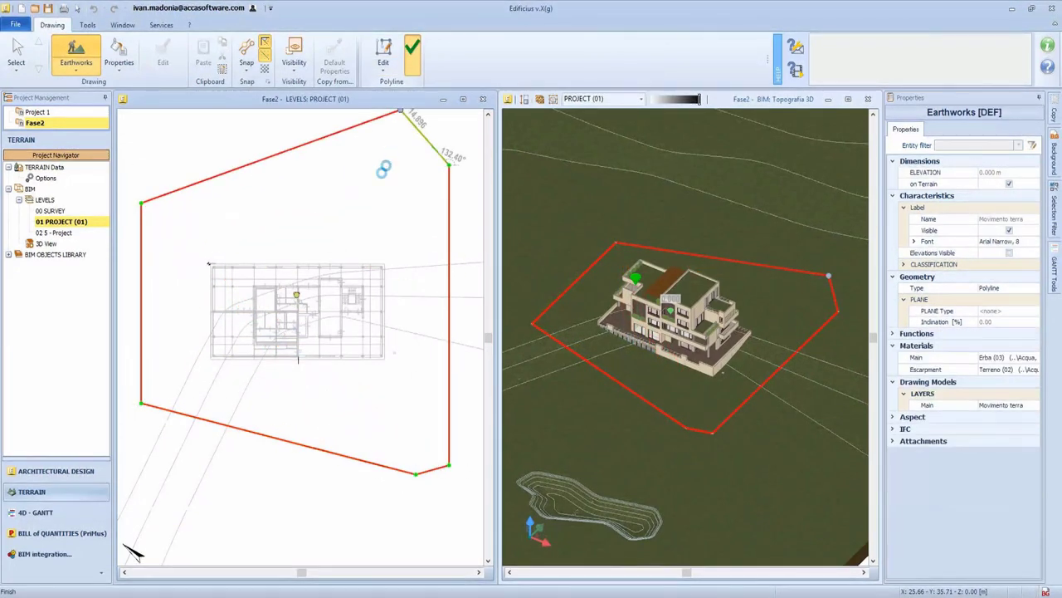
# Step: Lower the earthworks area to an elevation of -3.290 m at the base of the building and apply an offset to it
pyautogui.click(18, 53)
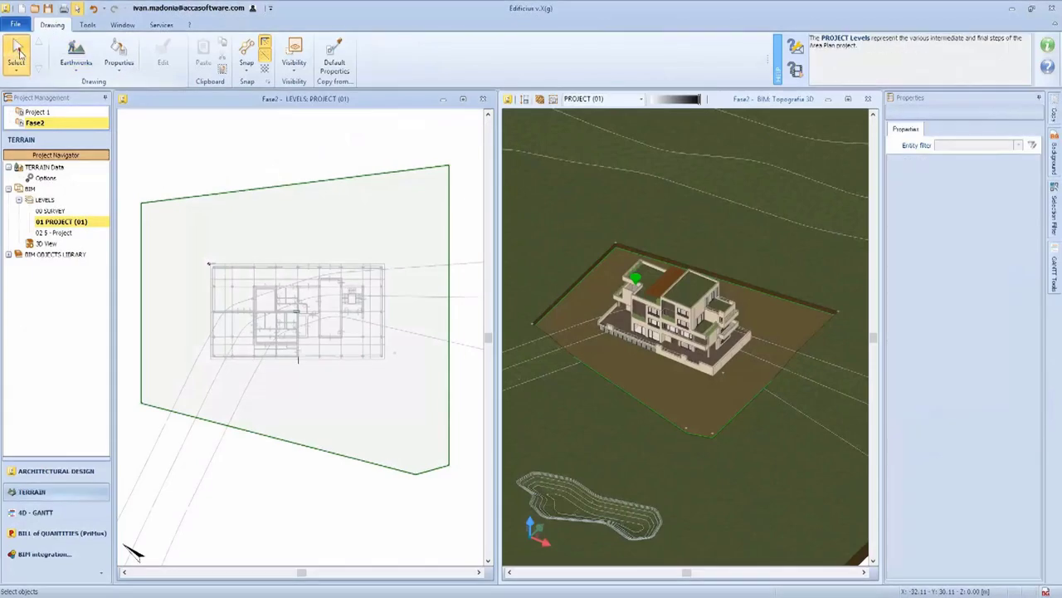
pyautogui.click(279, 200)
pyautogui.moveTo(694, 101); pyautogui.dragTo(676, 101)
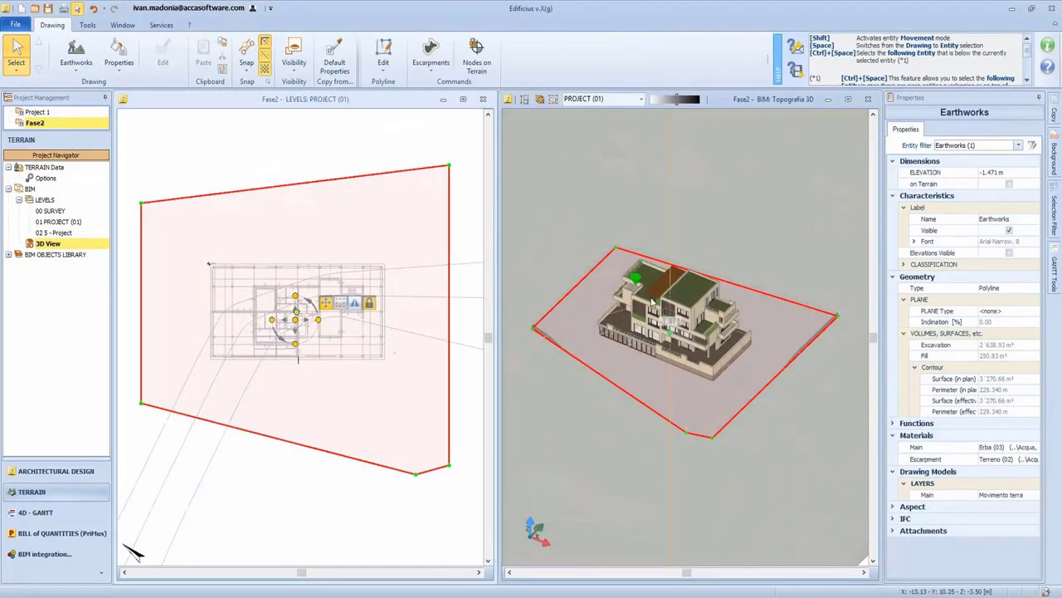
pyautogui.click(670, 332)
pyautogui.scroll(10, 707, 378)
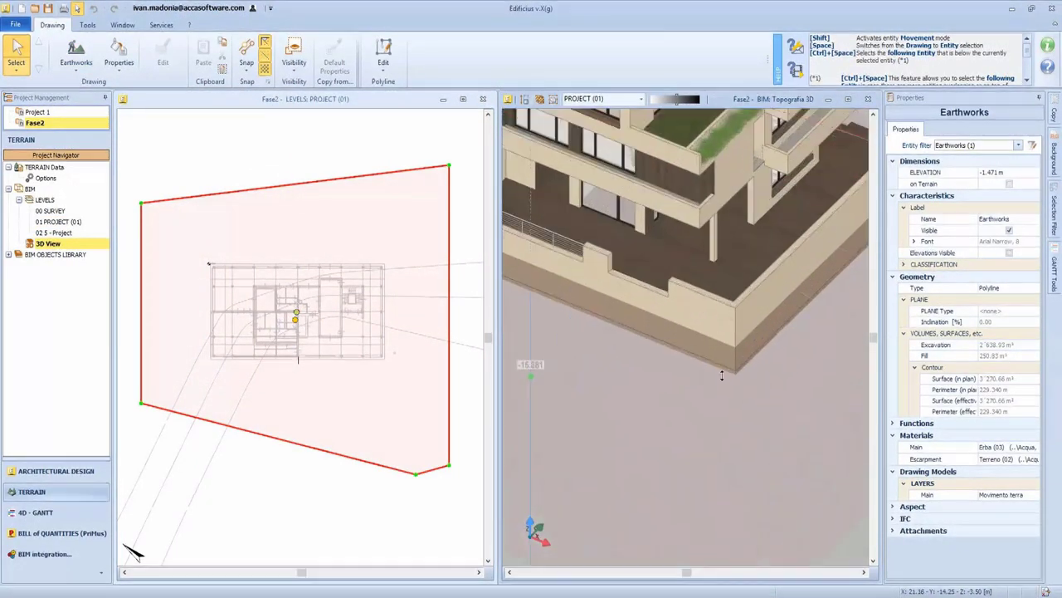
pyautogui.scroll(-6, 658, 230)
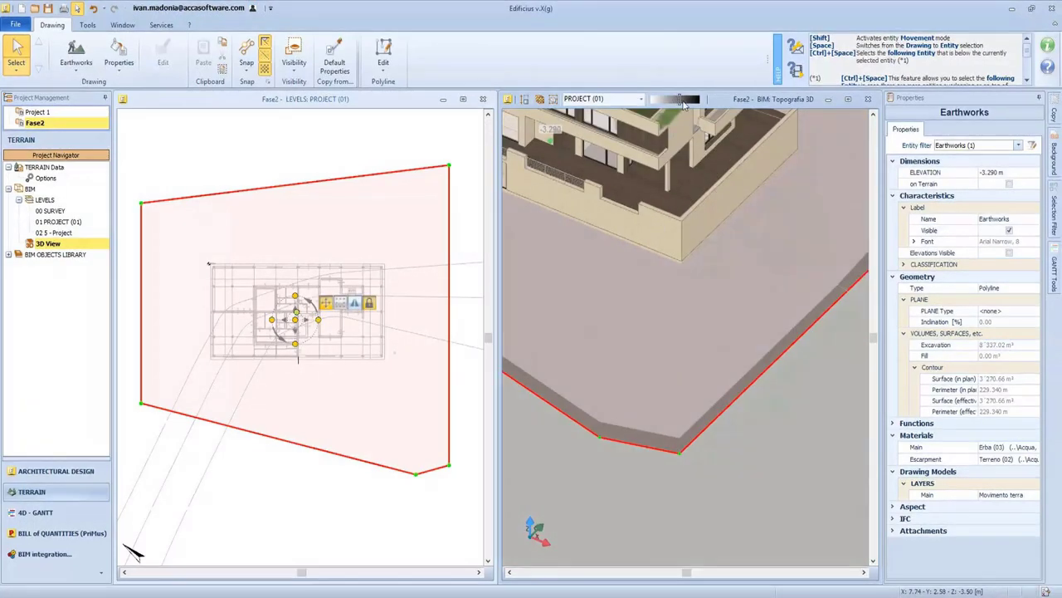
pyautogui.moveTo(684, 103); pyautogui.dragTo(701, 106)
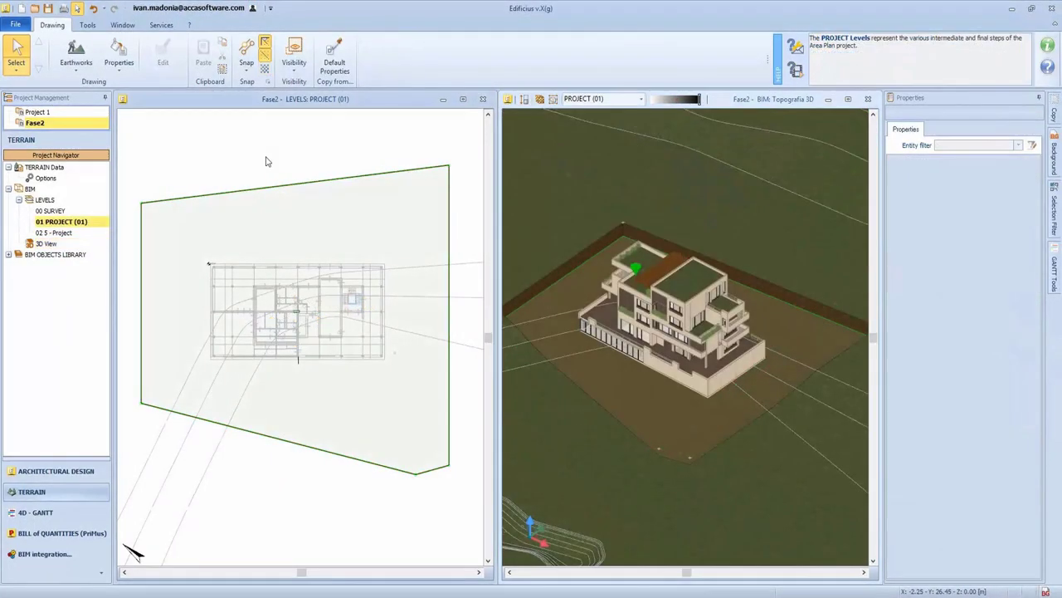
pyautogui.click(267, 200)
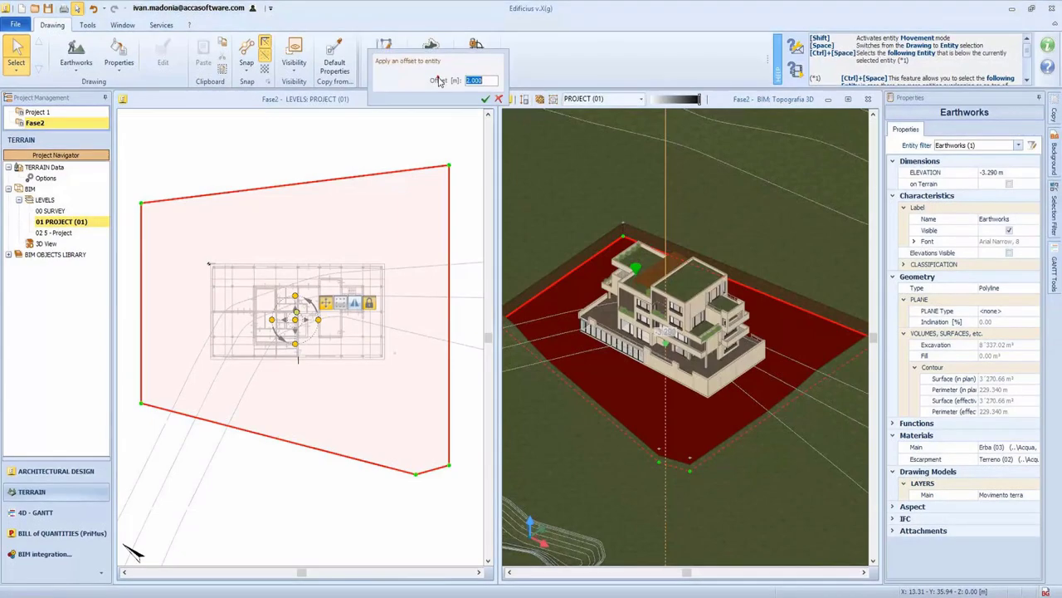
pyautogui.press('Return')
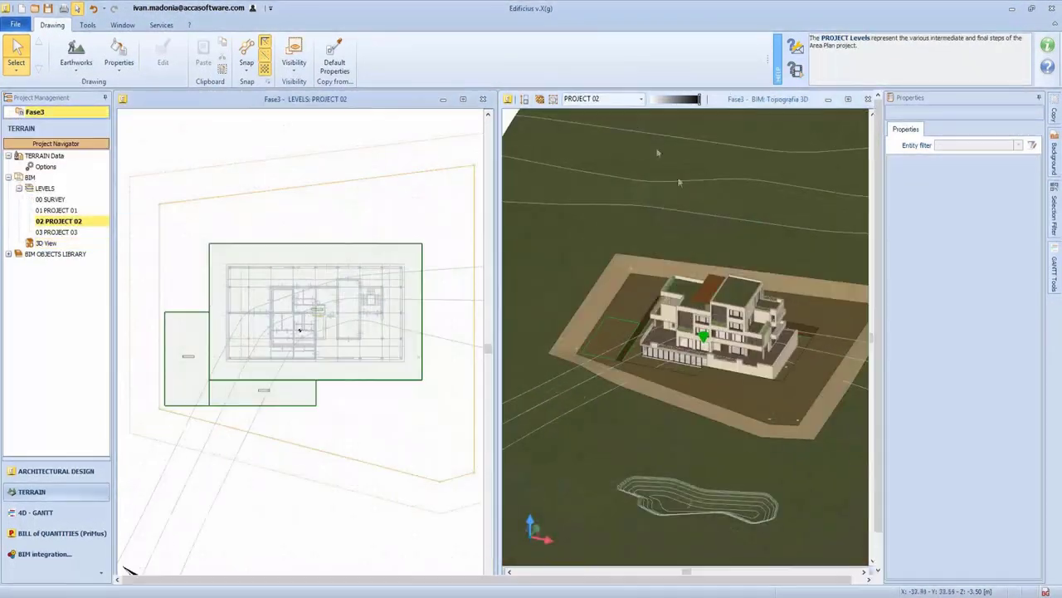
# Step: Lower the edge facing the building on the small rectangular earthworks area beside it to form a slope
pyautogui.click(198, 360)
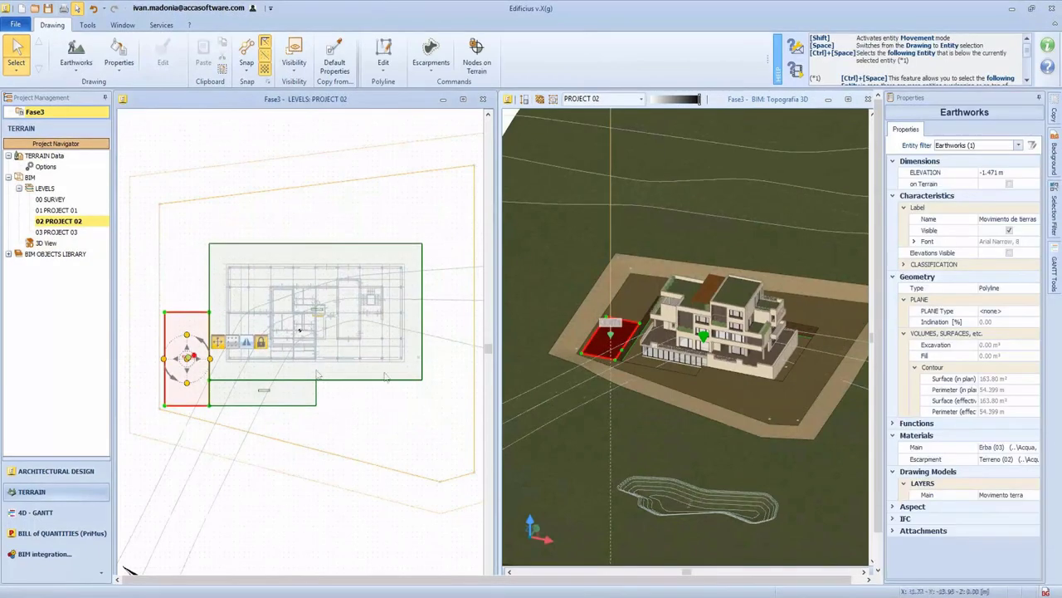
pyautogui.scroll(5, 673, 314)
pyautogui.click(670, 312)
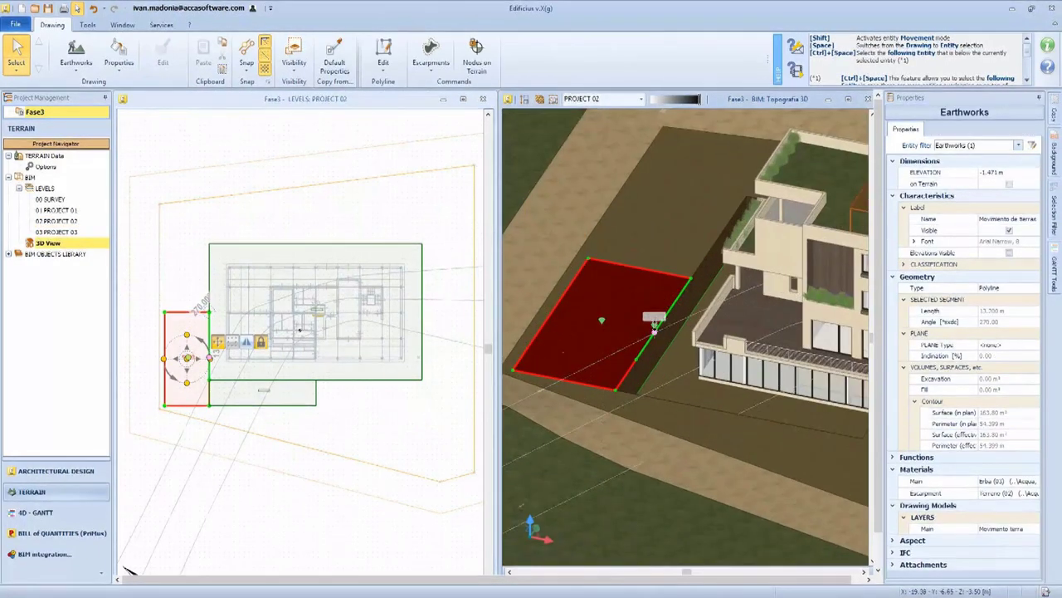
pyautogui.moveTo(656, 327); pyautogui.dragTo(634, 389)
pyautogui.click(580, 386)
pyautogui.moveTo(630, 368); pyautogui.dragTo(650, 431, button='middle')
pyautogui.click(704, 373)
pyautogui.scroll(-3, 709, 374)
pyautogui.scroll(-1, 709, 373)
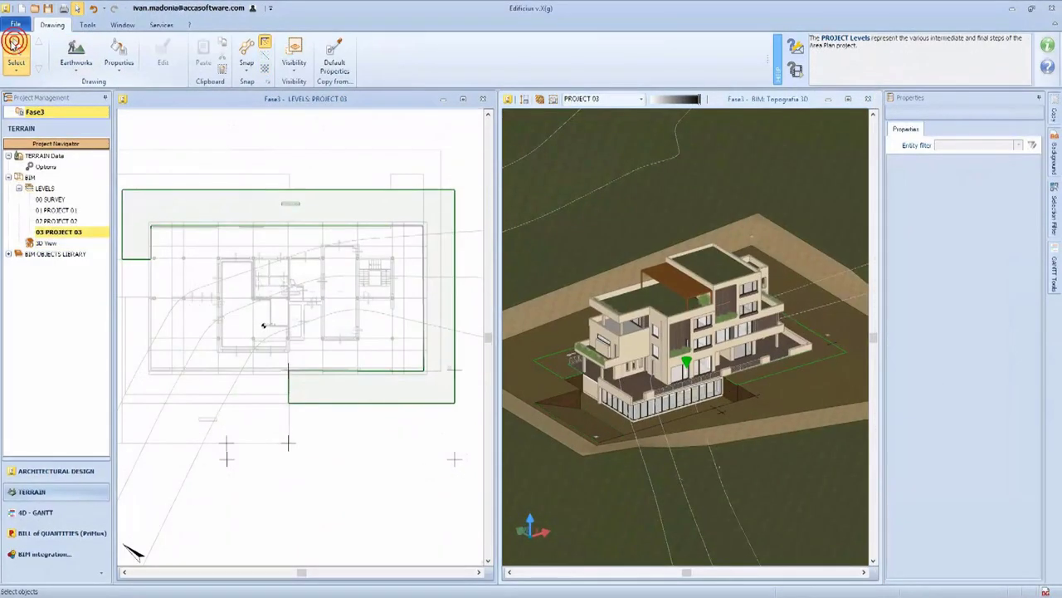
# Step: Draw a stepped Yard polygon along the building's front on level 03 PROJECT 03, following the marked corner points
pyautogui.click(76, 71)
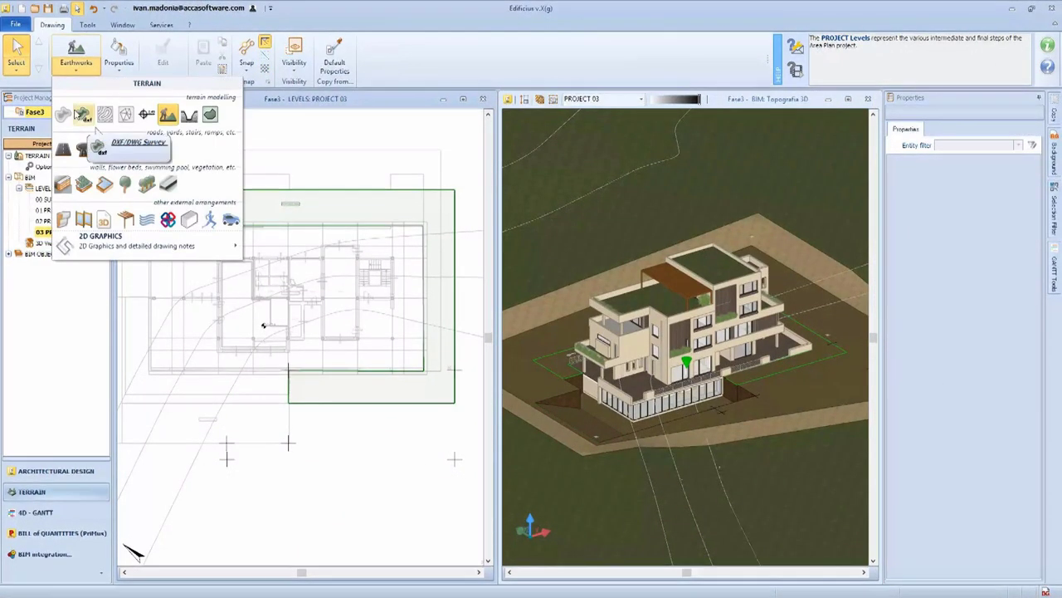
pyautogui.click(83, 151)
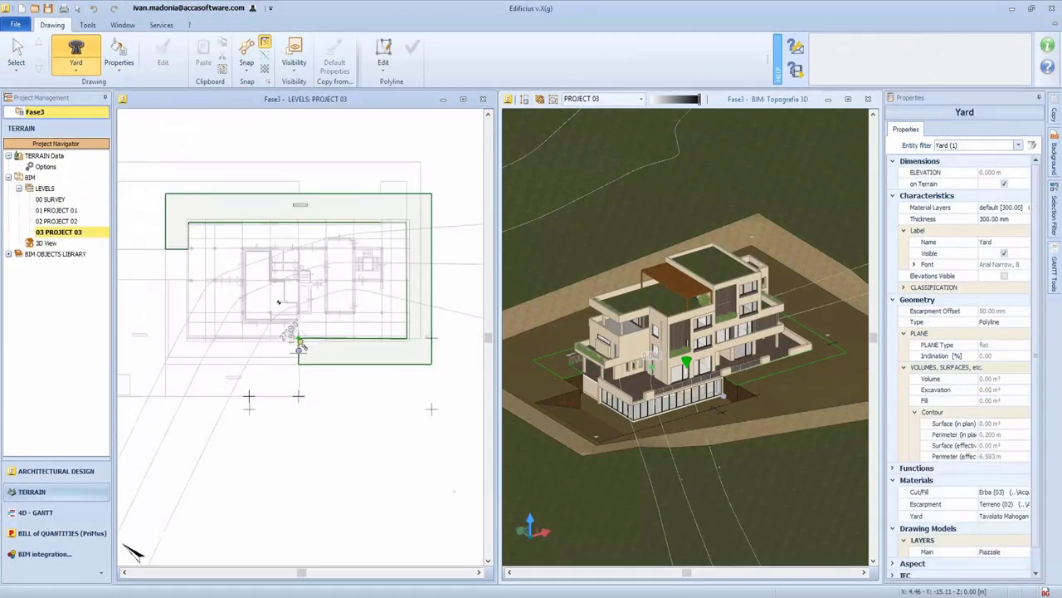
pyautogui.click(299, 396)
pyautogui.click(249, 396)
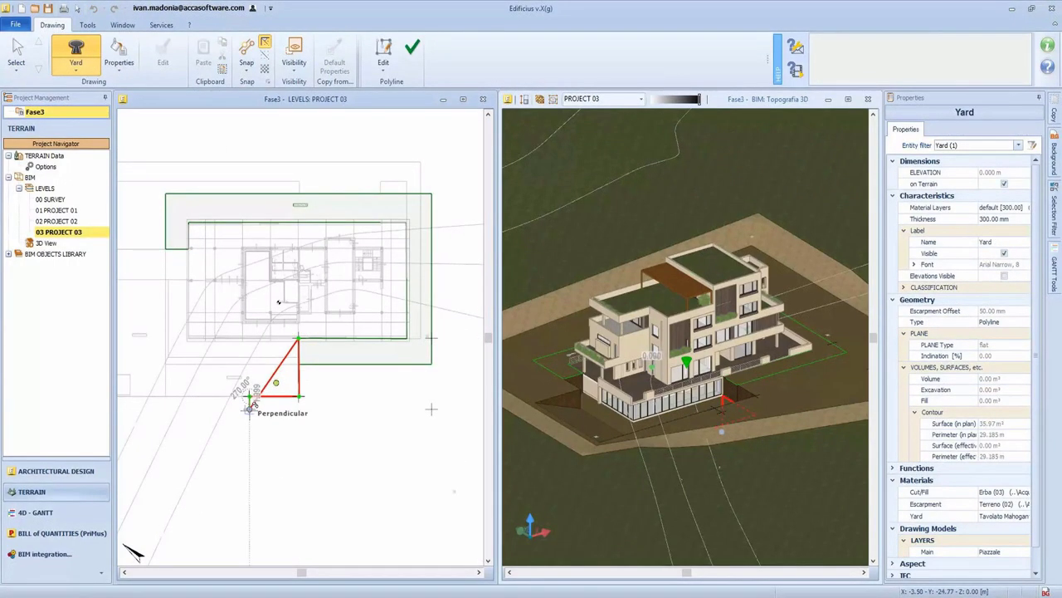
pyautogui.click(249, 409)
pyautogui.click(431, 408)
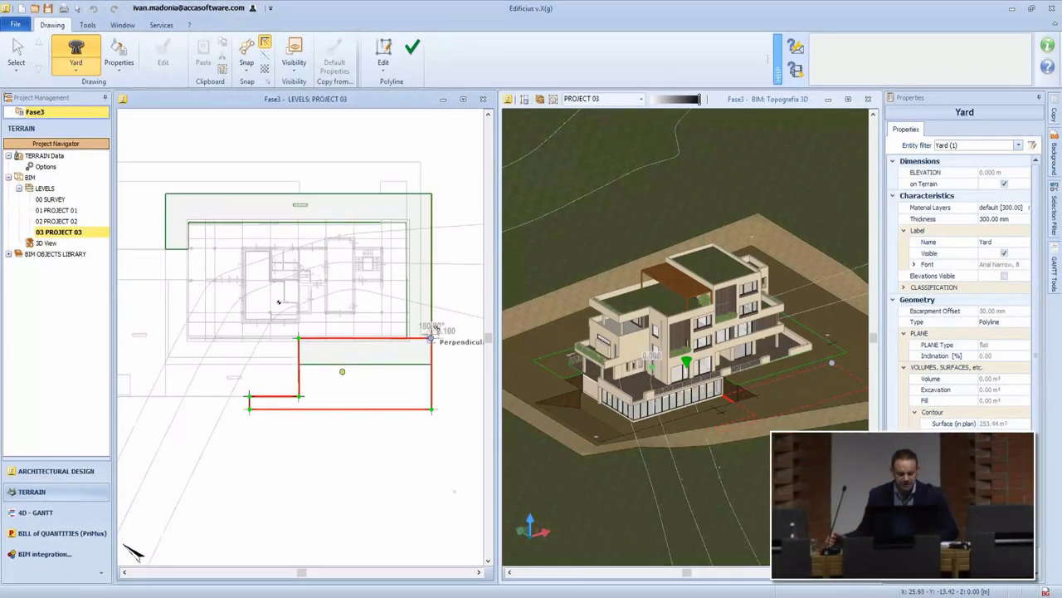
pyautogui.click(431, 336)
pyautogui.click(412, 53)
# Step: Set up a Landscaping Wall for the earth slope beside the building with a horizontal upper profile and a slanted bottom profile
pyautogui.moveTo(680, 355); pyautogui.dragTo(750, 353, button='middle')
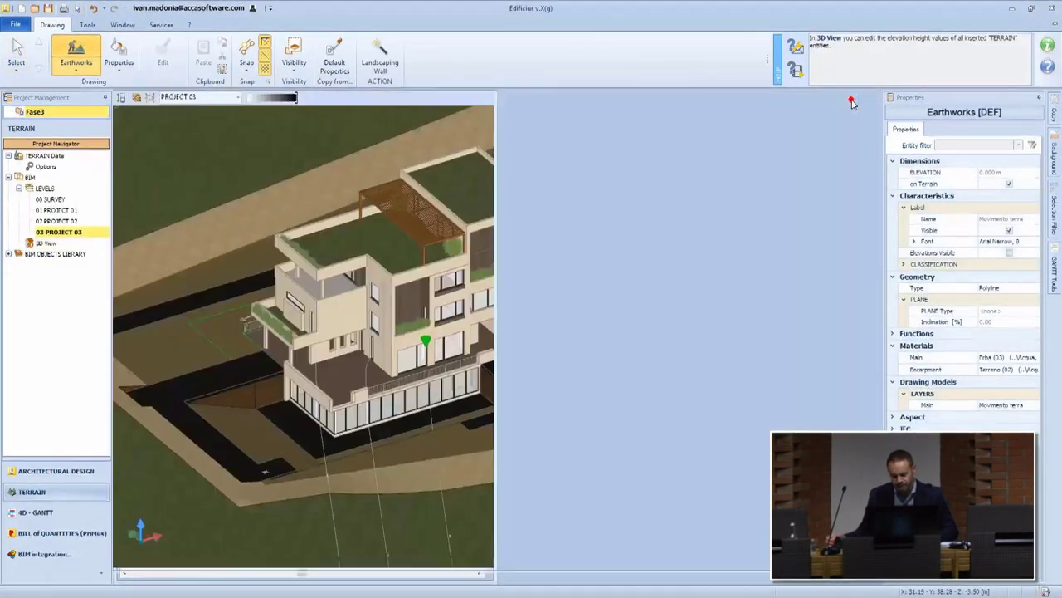
pyautogui.scroll(5, 249, 399)
pyautogui.moveTo(264, 402); pyautogui.dragTo(479, 412, button='middle')
pyautogui.moveTo(479, 412); pyautogui.dragTo(479, 435)
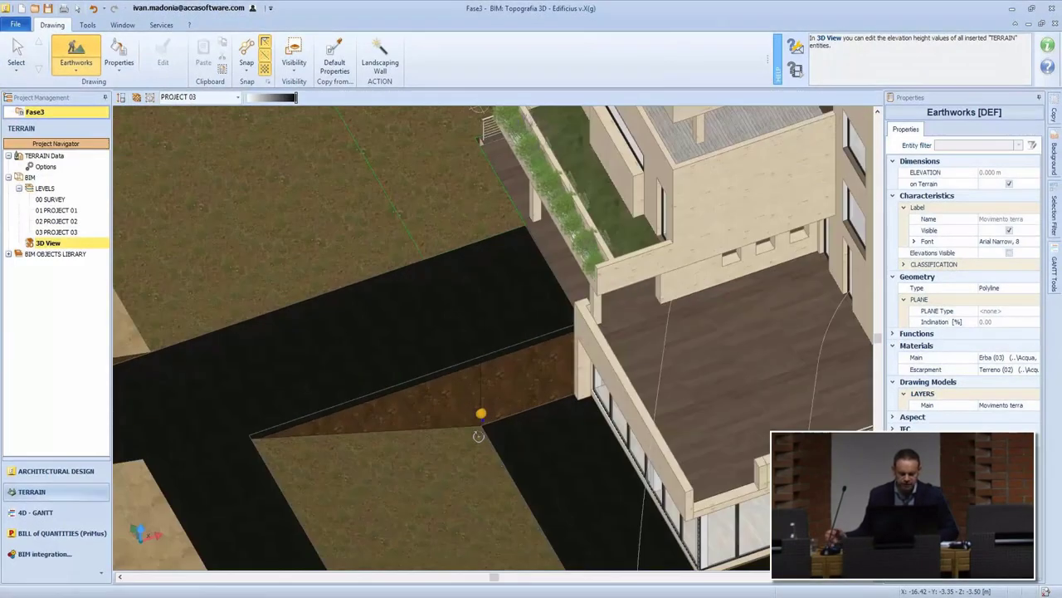
pyautogui.click(81, 72)
pyautogui.click(65, 185)
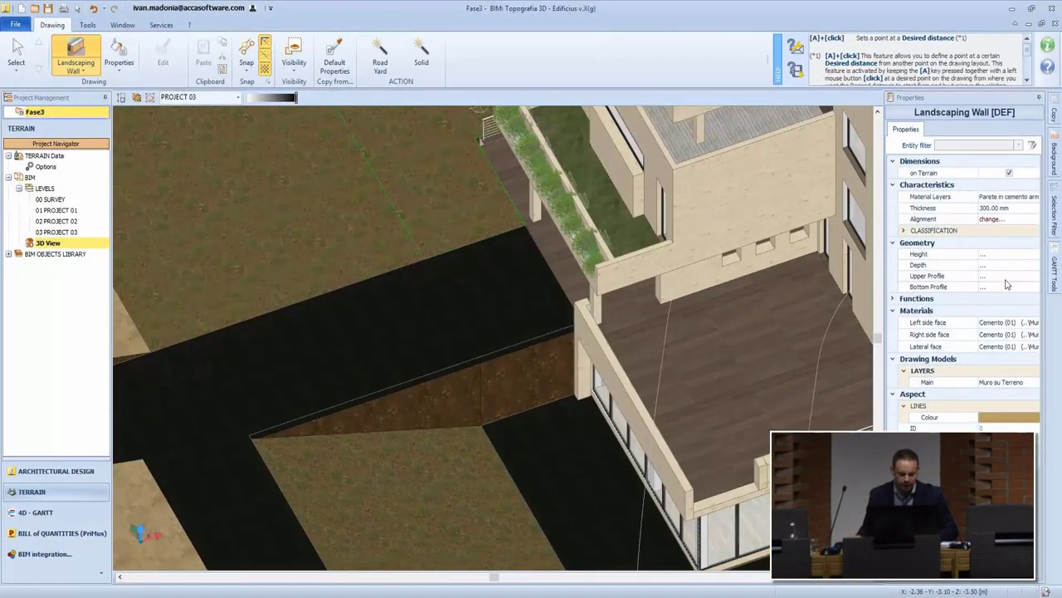
pyautogui.click(1034, 277)
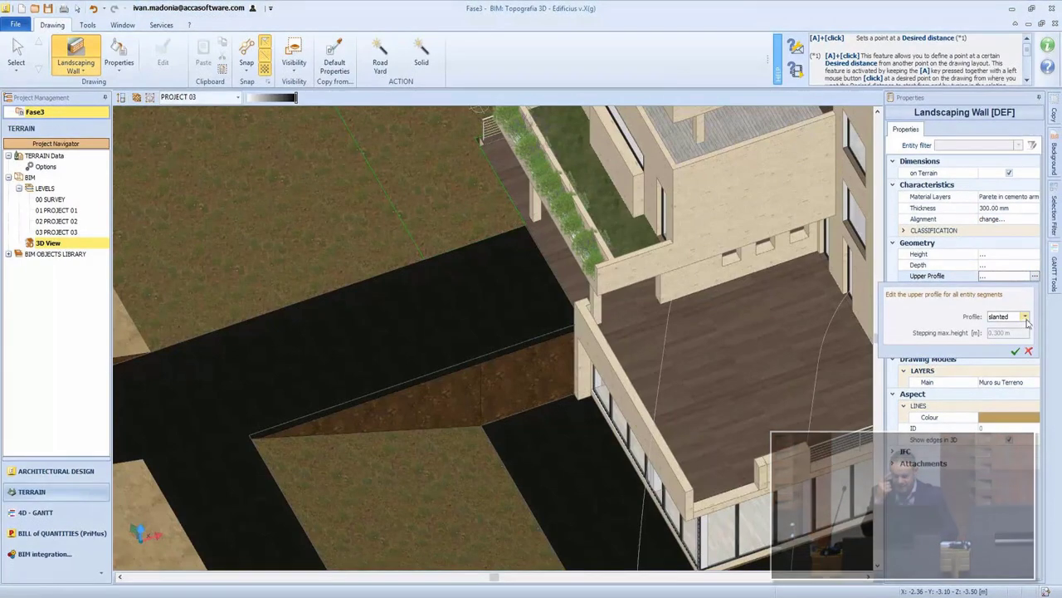
pyautogui.click(1024, 316)
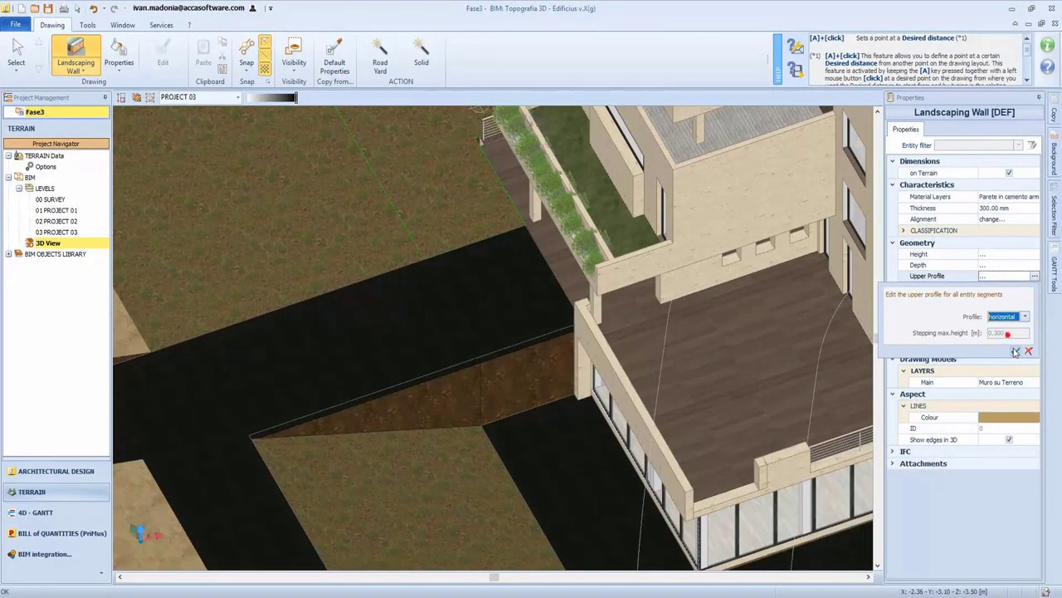
pyautogui.click(1034, 287)
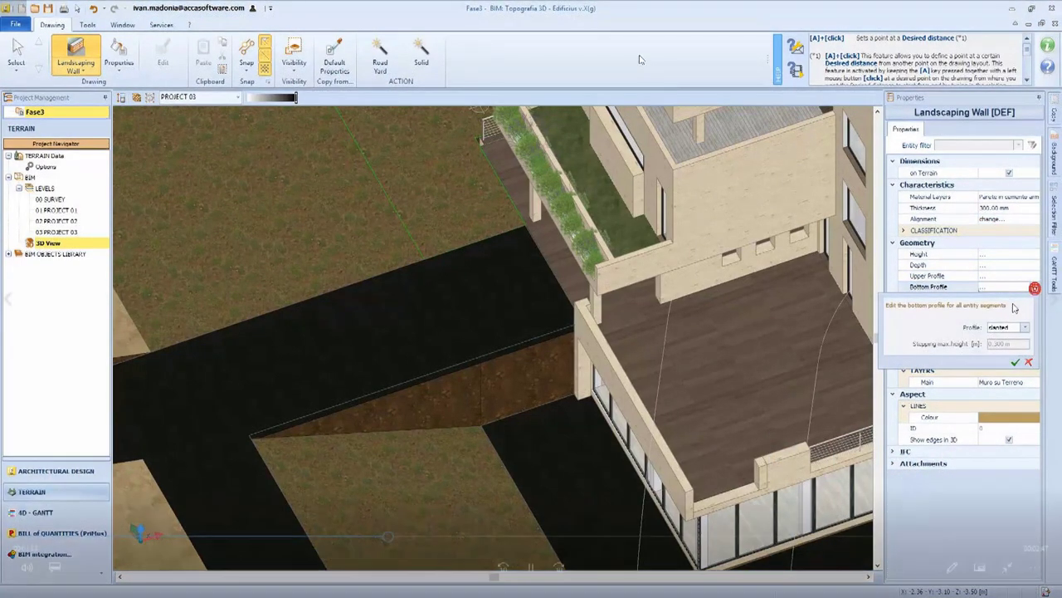
pyautogui.click(1024, 327)
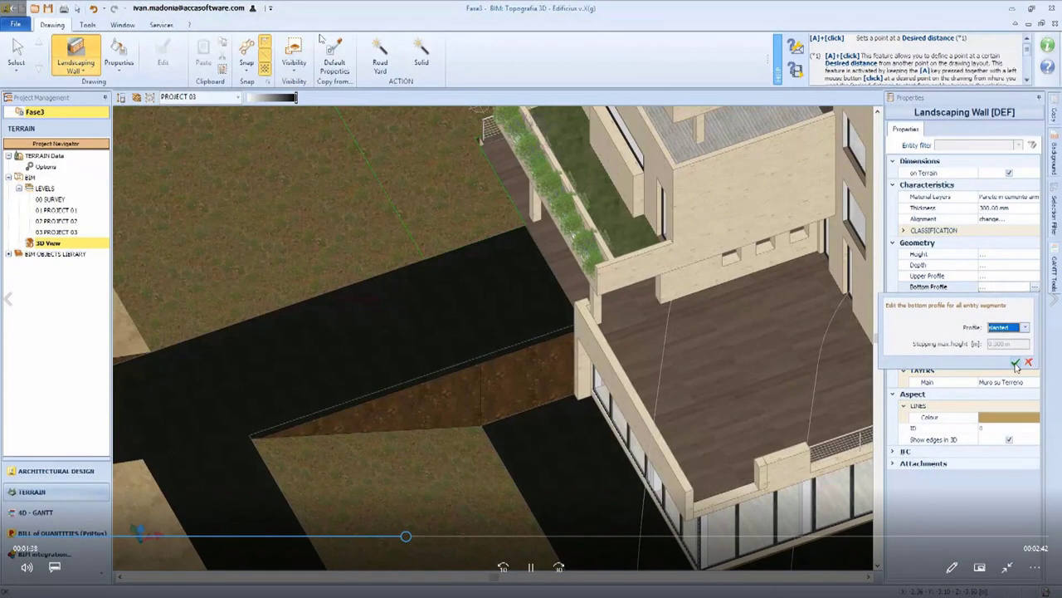
pyautogui.click(1015, 363)
# Step: Draw a two-segment landscaping wall along the foot of the earth slope, from the building's corner to the slope's far end
pyautogui.click(576, 394)
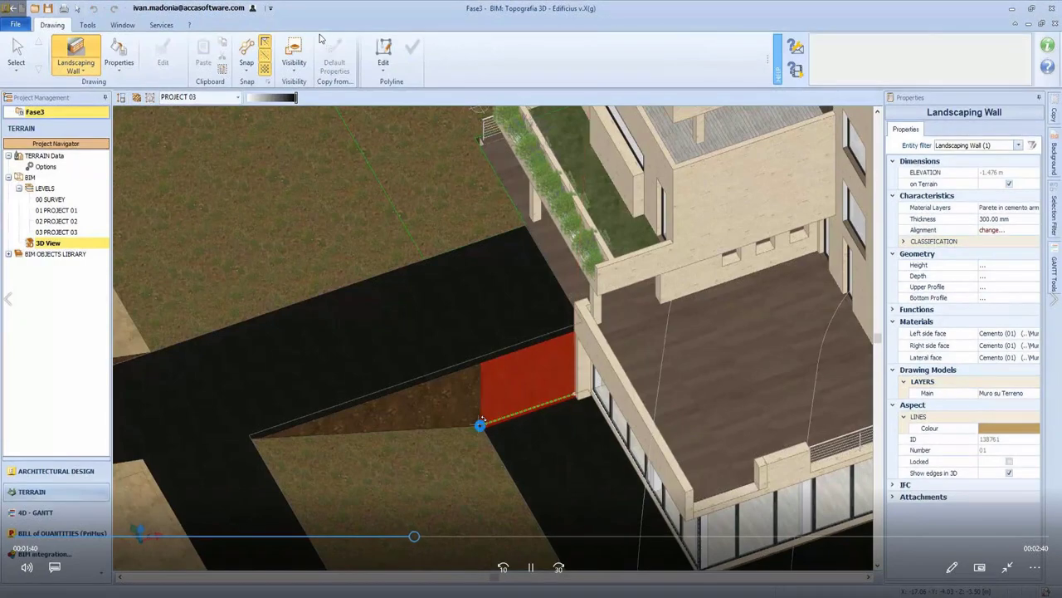
pyautogui.click(249, 435)
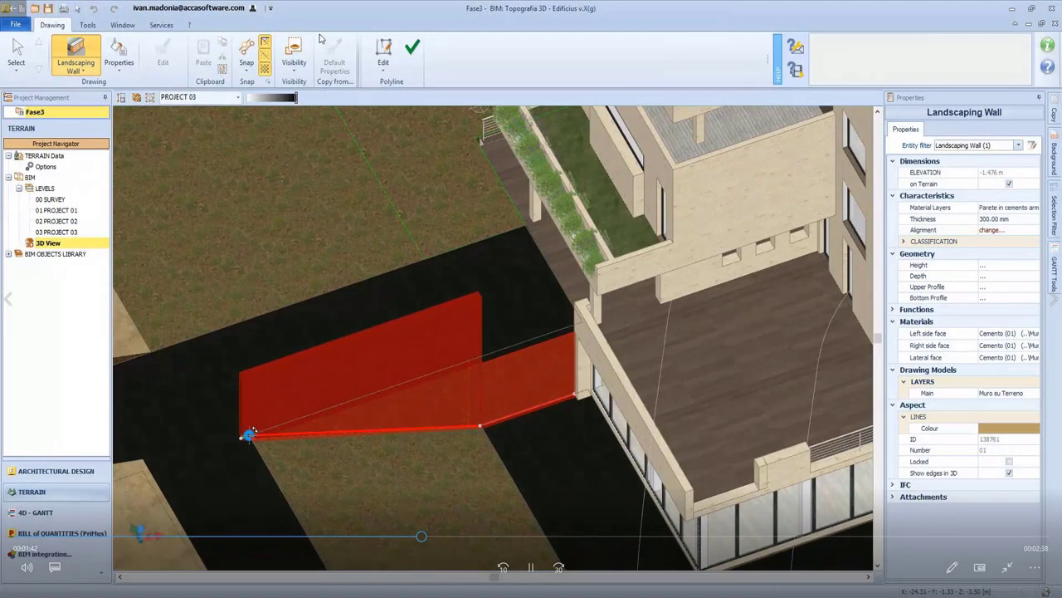
pyautogui.click(411, 47)
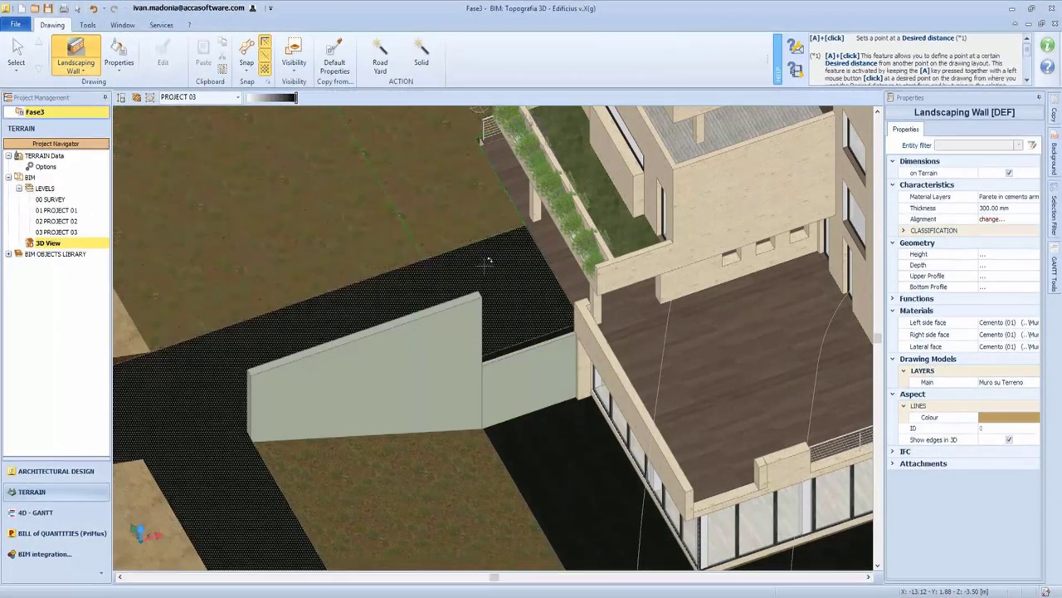
# Step: Adjust the upper corner of the landscaping wall's outer segment to the wall top at the building's corner
pyautogui.click(541, 346)
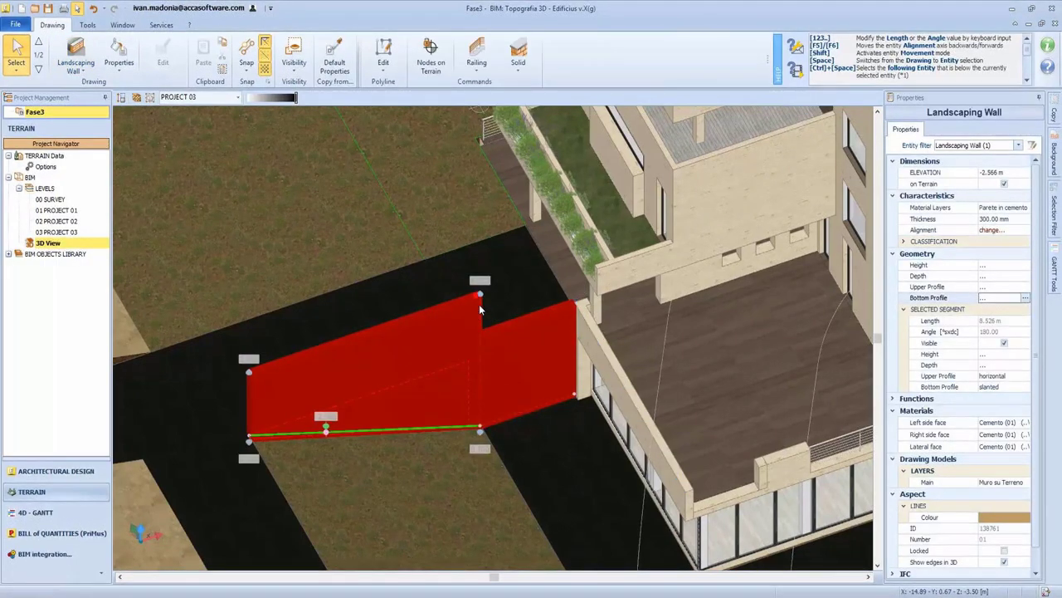
pyautogui.moveTo(480, 294); pyautogui.dragTo(579, 308)
pyautogui.press('Escape')
pyautogui.moveTo(571, 360); pyautogui.dragTo(547, 352, button='middle')
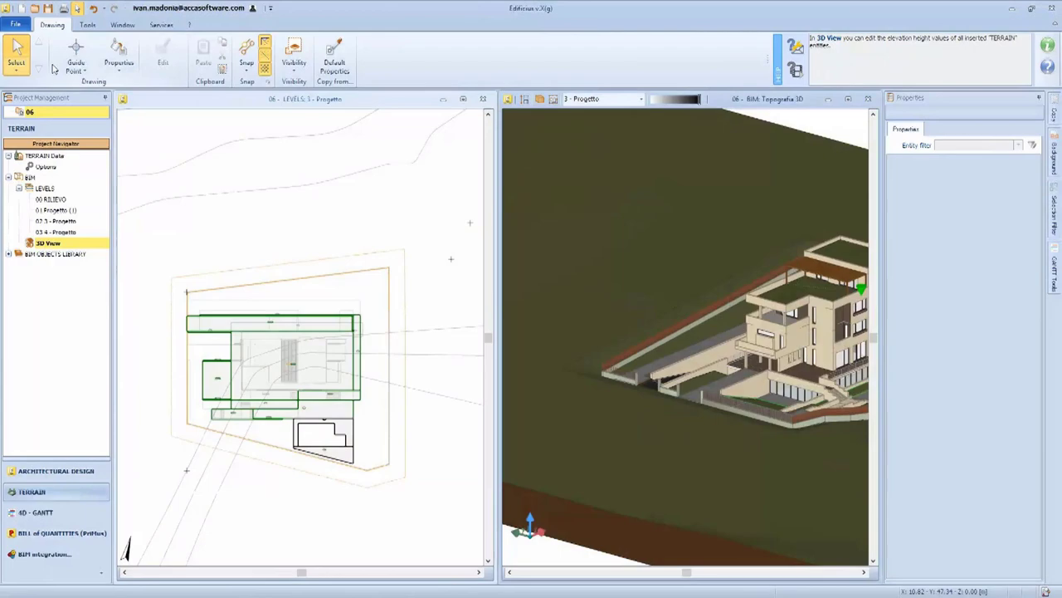
# Step: Draw a Road on level 3 - Progetto along two sides of the plot boundary, extending past its corner through the two marked guide points
pyautogui.click(75, 67)
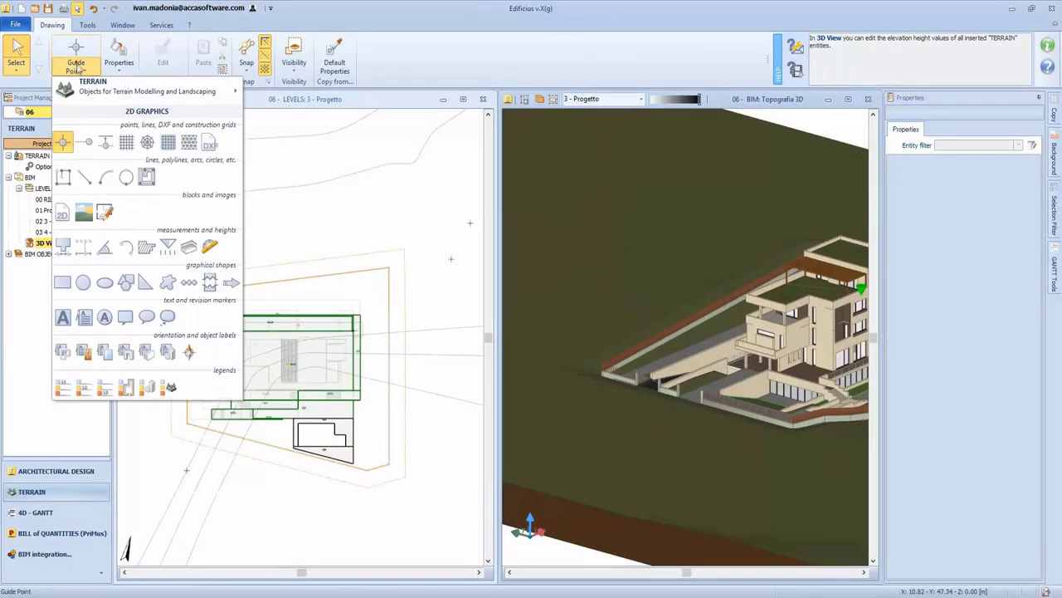
pyautogui.moveTo(226, 90)
pyautogui.click(276, 147)
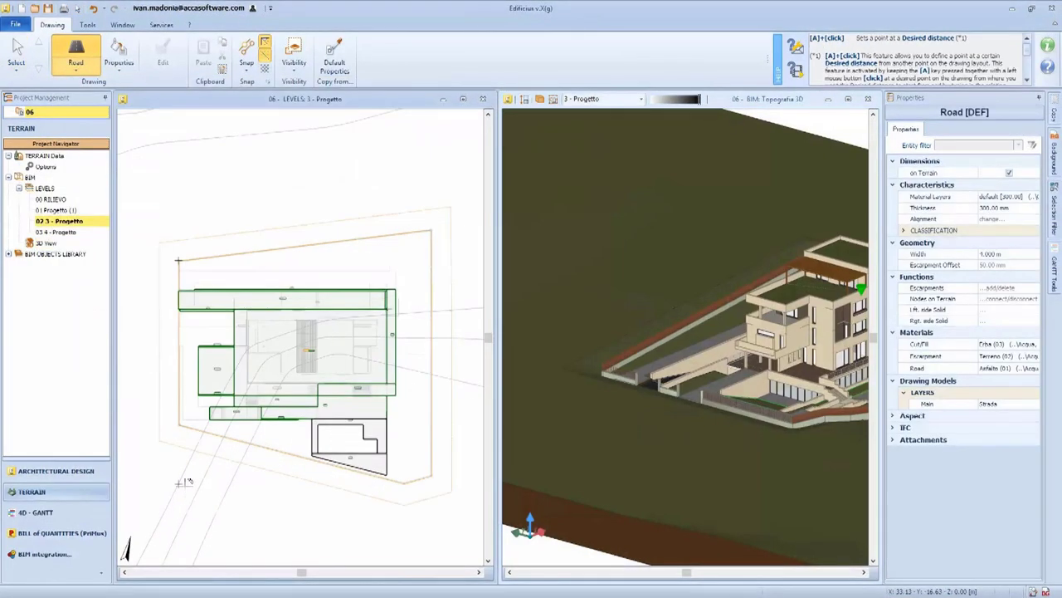
pyautogui.click(176, 483)
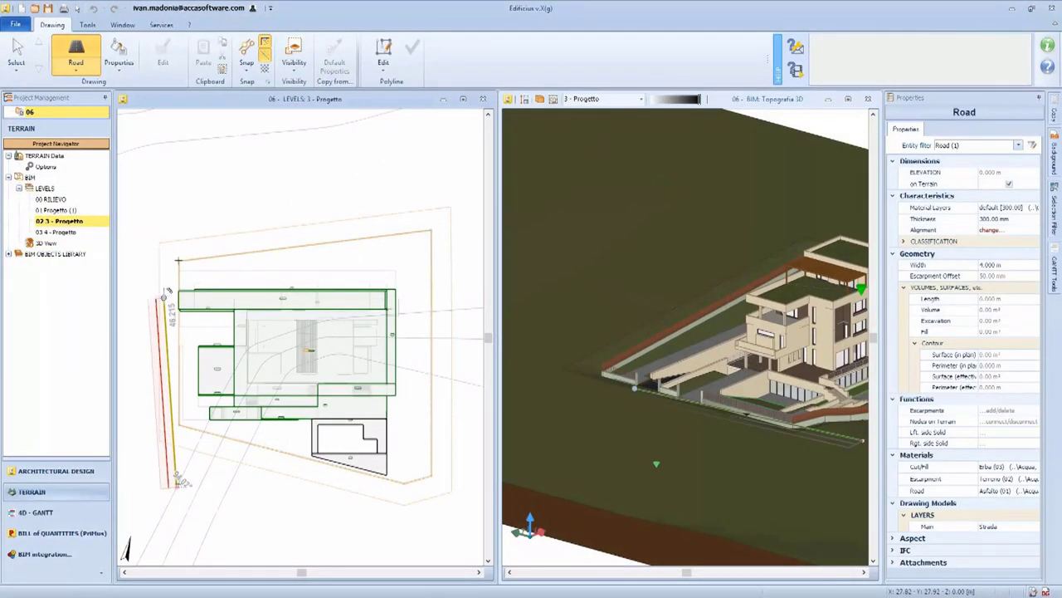
pyautogui.click(174, 254)
pyautogui.click(431, 230)
pyautogui.moveTo(442, 222); pyautogui.dragTo(334, 279, button='middle')
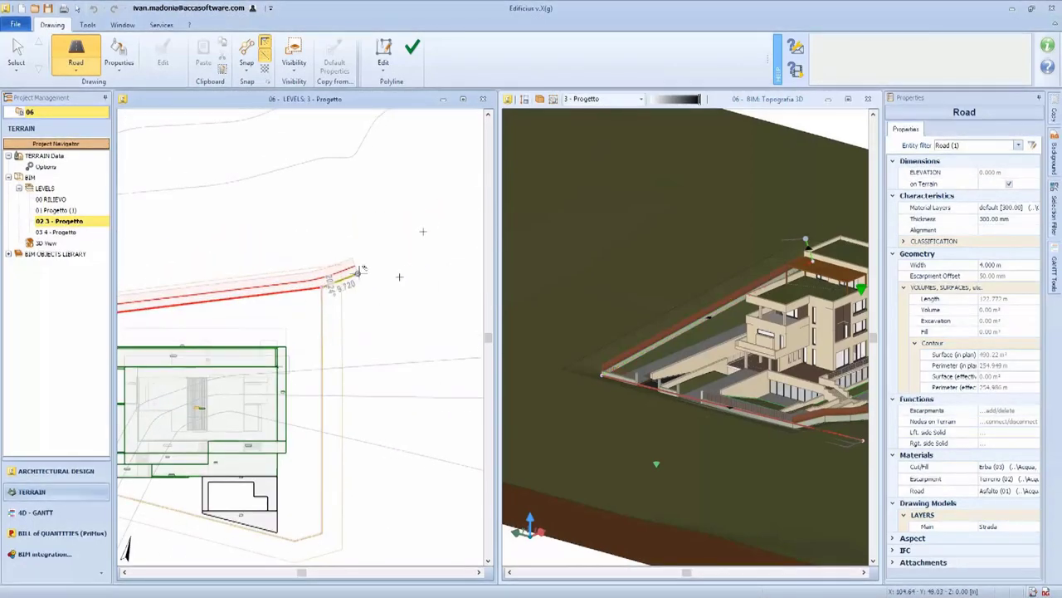
pyautogui.click(399, 276)
pyautogui.click(424, 232)
pyautogui.click(411, 47)
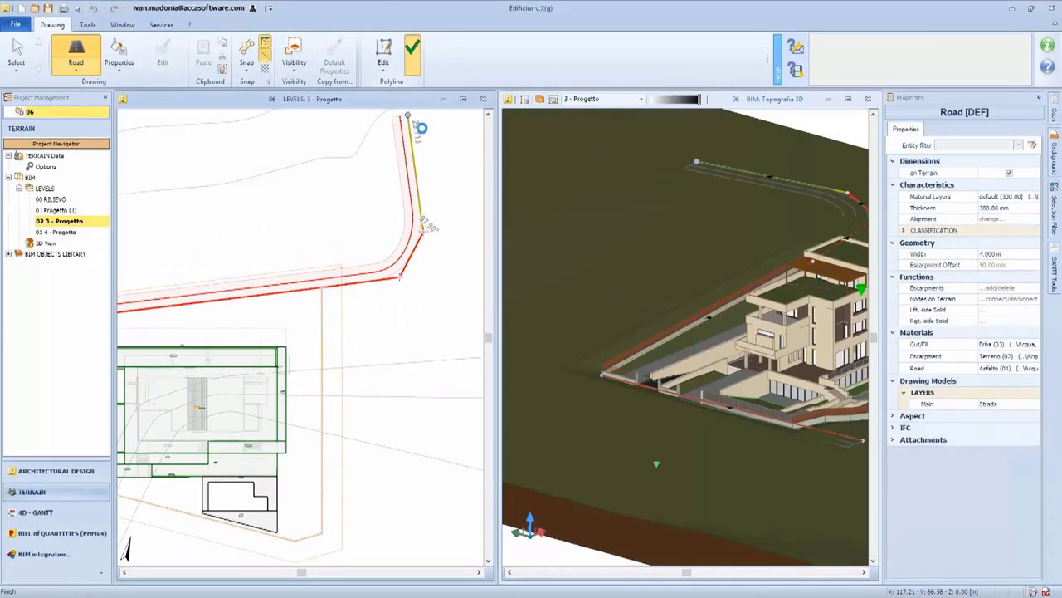
pyautogui.press('Escape')
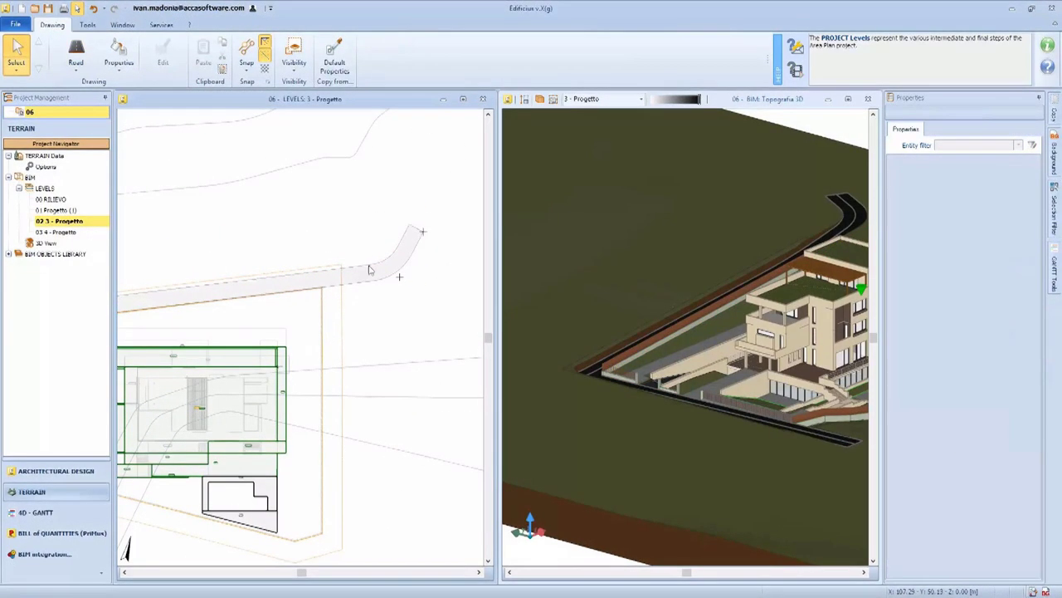
# Step: Set the road's width to 6 m and add escarpments to it
pyautogui.click(370, 269)
pyautogui.click(431, 56)
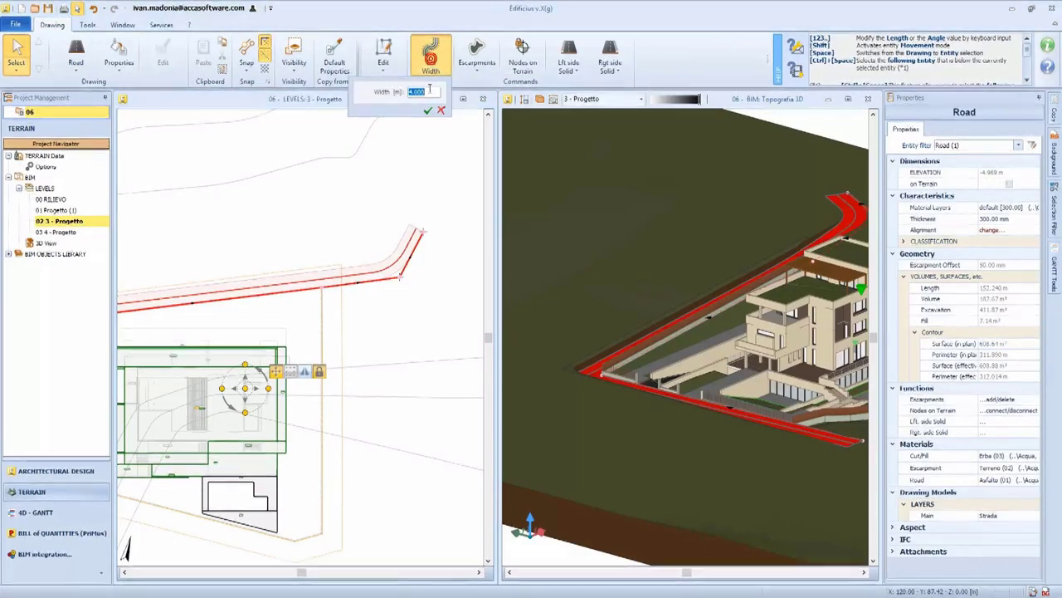
pyautogui.write('6')
pyautogui.press('Return')
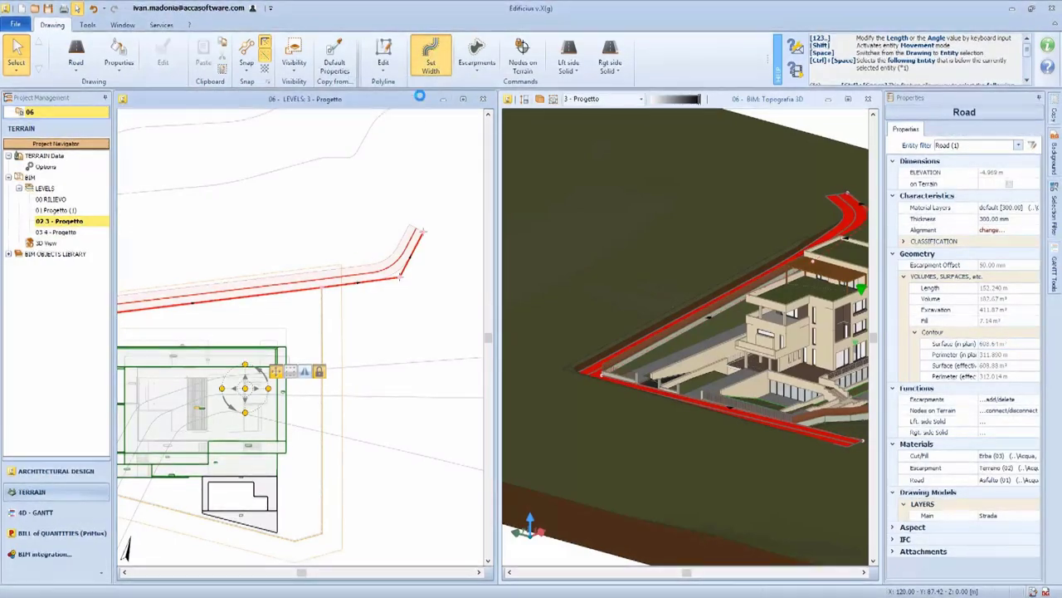
pyautogui.click(476, 67)
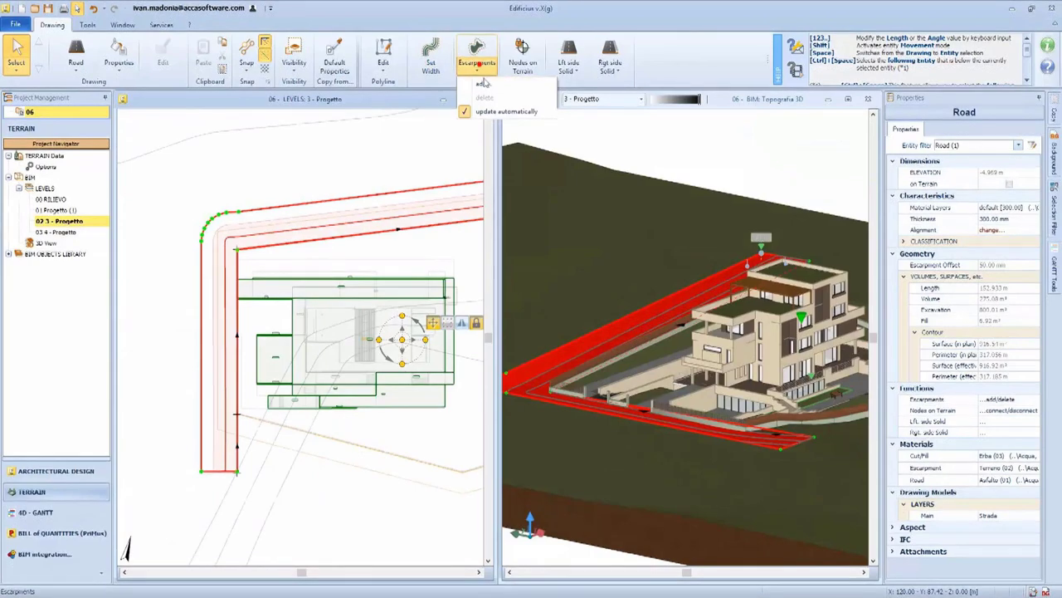
pyautogui.click(483, 82)
pyautogui.click(508, 73)
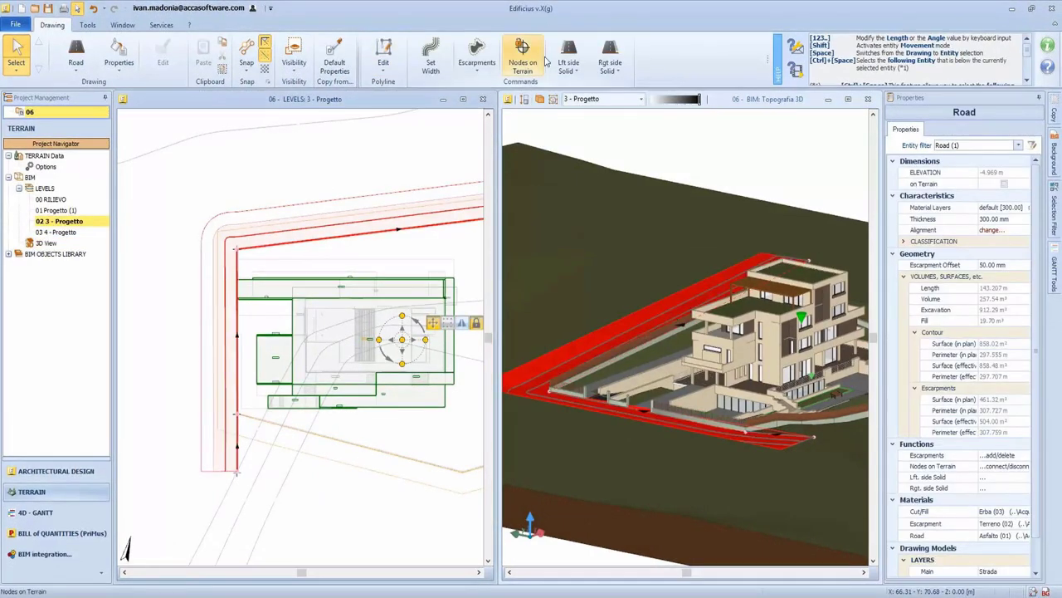
# Step: Add a solid extrusion along the road's right side with a 1 m base and 0.1 m height
pyautogui.click(608, 62)
pyautogui.click(615, 85)
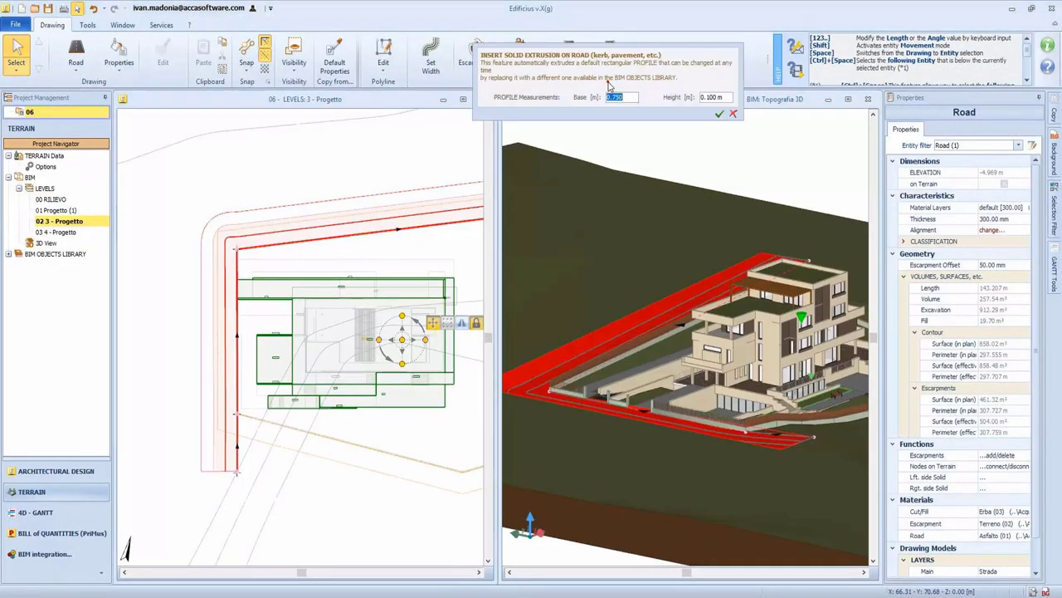
pyautogui.write('1')
pyautogui.press('Return')
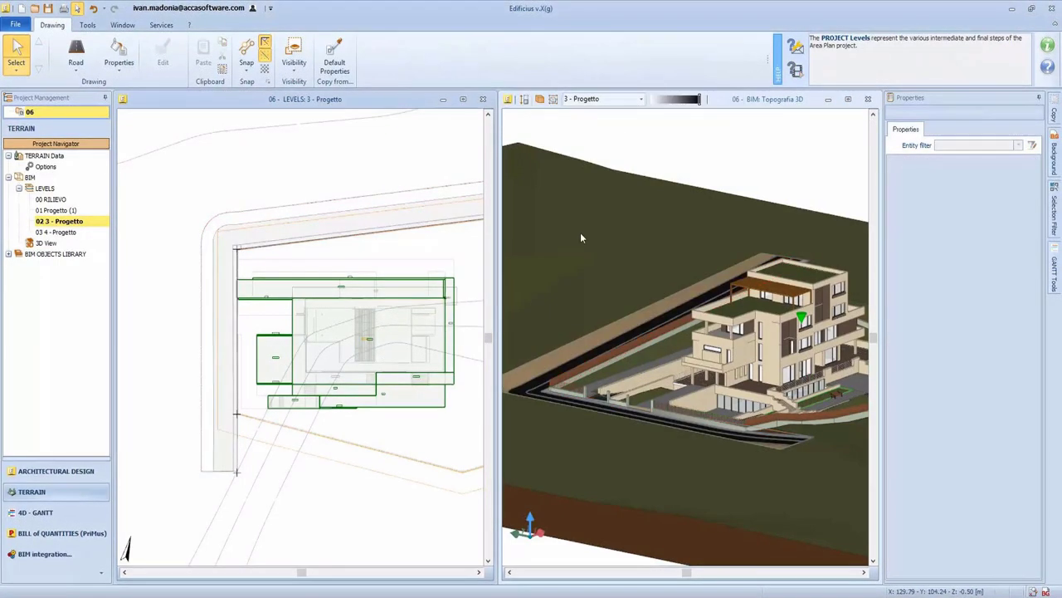
# Step: Draw an L-shaped Swimming Pool about 15 m long on the lawn in front of the building's paved terrace
pyautogui.scroll(4, 601, 431)
pyautogui.moveTo(683, 339); pyautogui.dragTo(655, 345, button='middle')
pyautogui.moveTo(654, 344)
pyautogui.mouseDown()
pyautogui.moveTo(636, 351)
pyautogui.moveTo(647, 352)
pyautogui.mouseUp()
pyautogui.moveTo(648, 352); pyautogui.dragTo(671, 351)
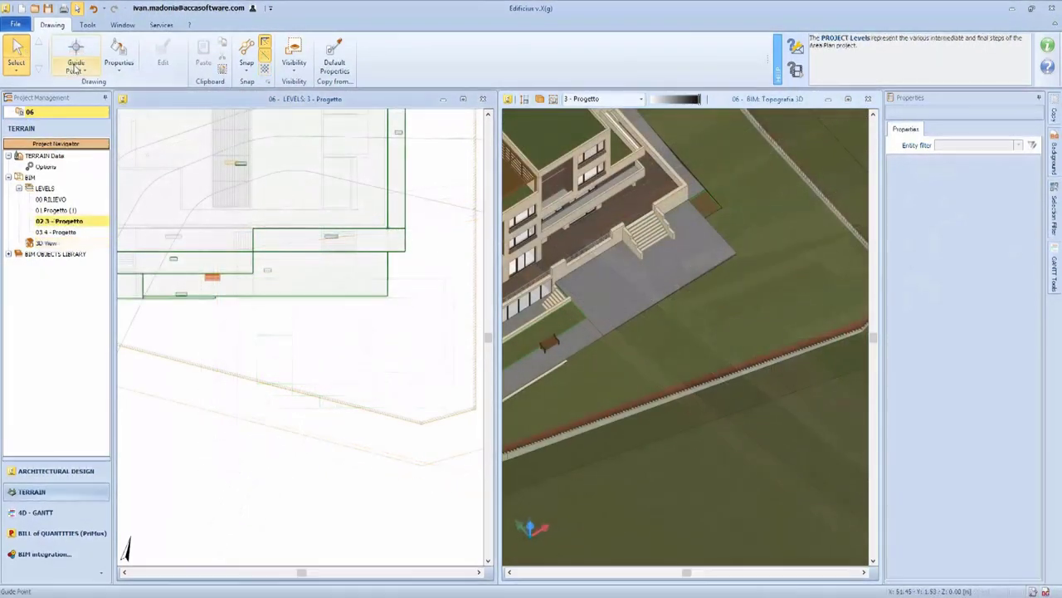
pyautogui.click(75, 68)
pyautogui.moveTo(122, 98)
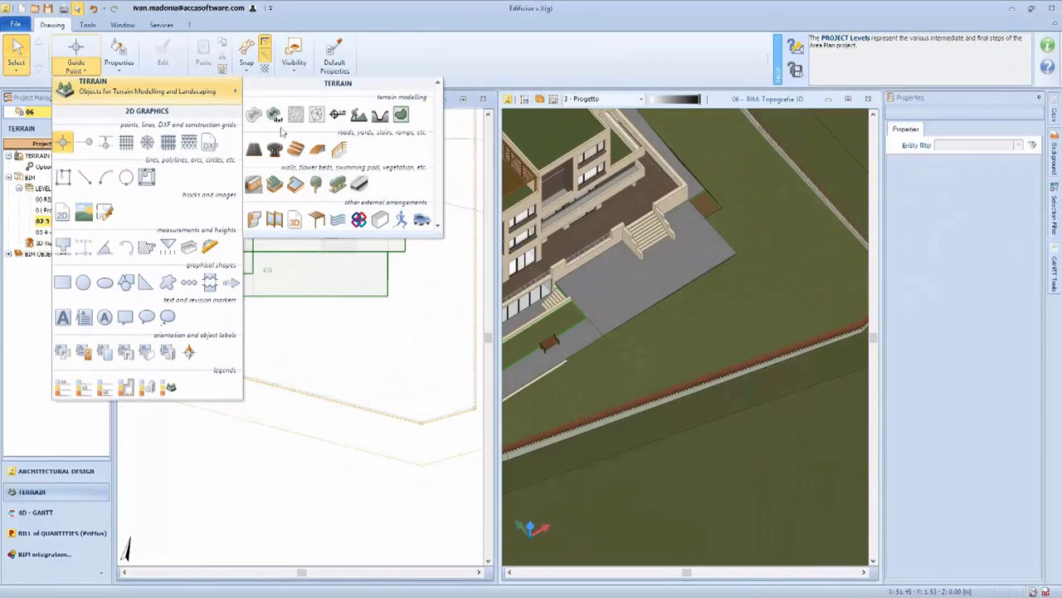
pyautogui.click(294, 184)
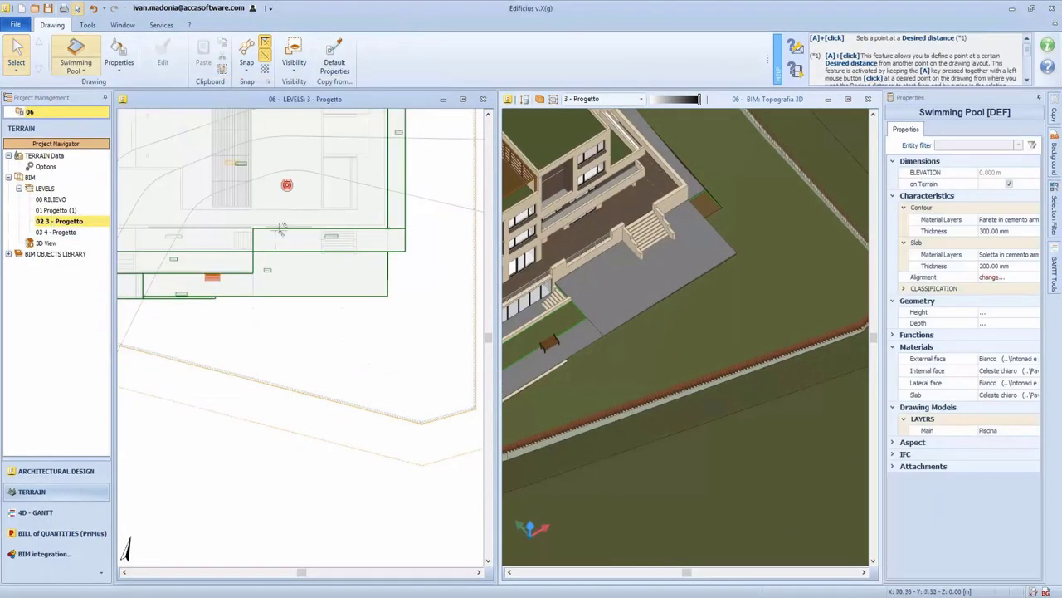
pyautogui.click(253, 308)
pyautogui.click(253, 365)
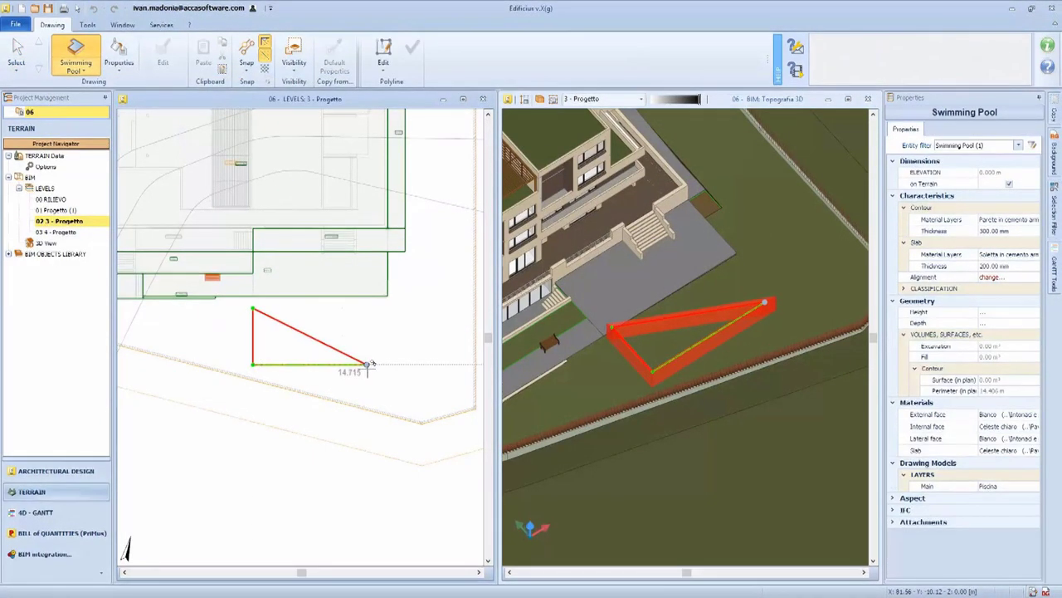
pyautogui.click(370, 364)
pyautogui.click(369, 336)
pyautogui.click(343, 336)
pyautogui.click(343, 307)
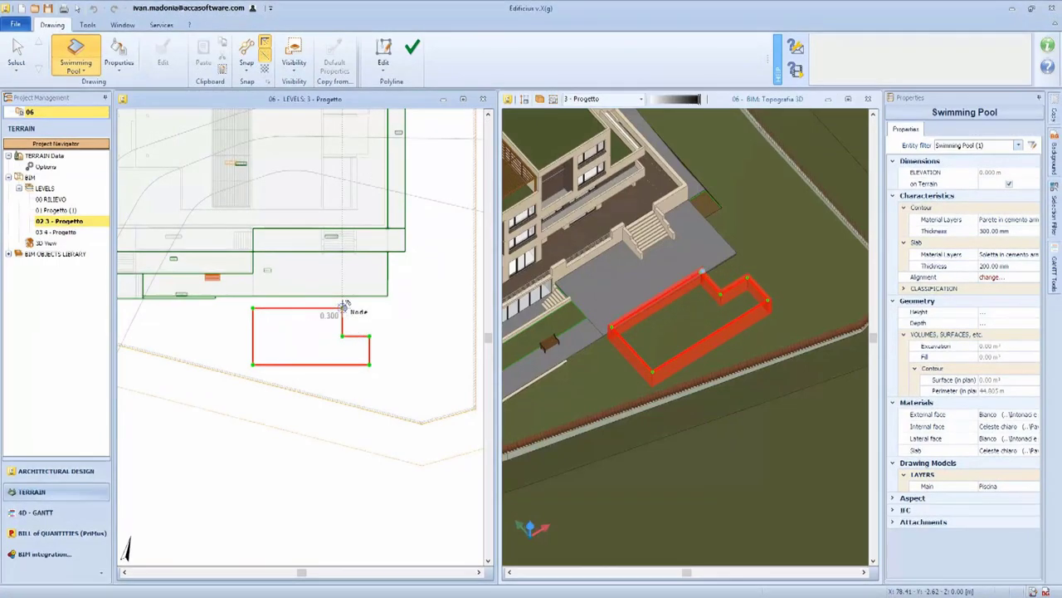
pyautogui.click(412, 48)
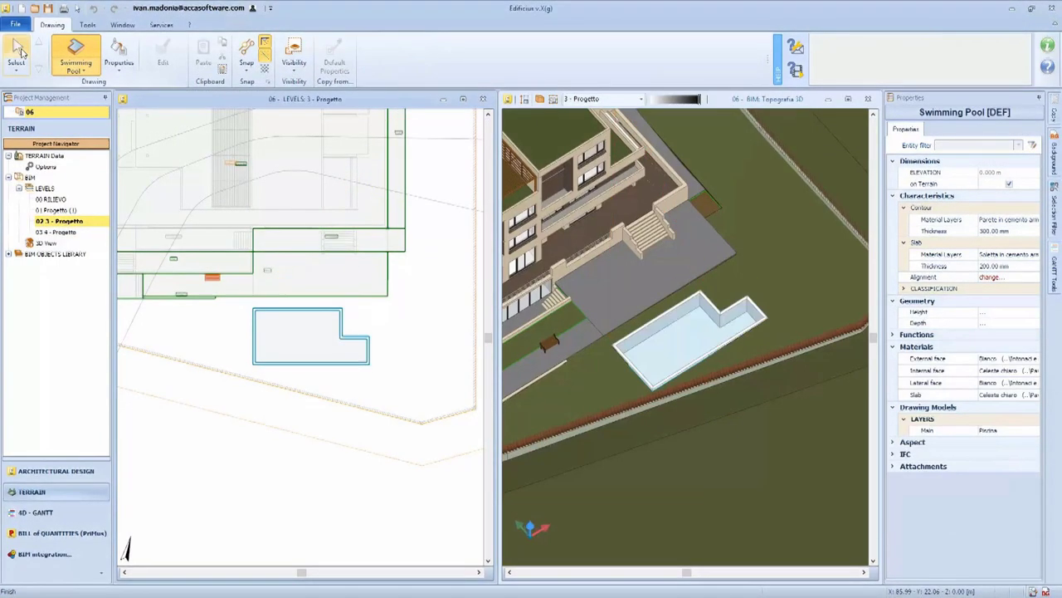
pyautogui.press('Escape')
# Step: Edit the depth from terrain for all vertices of the swimming pool
pyautogui.click(283, 326)
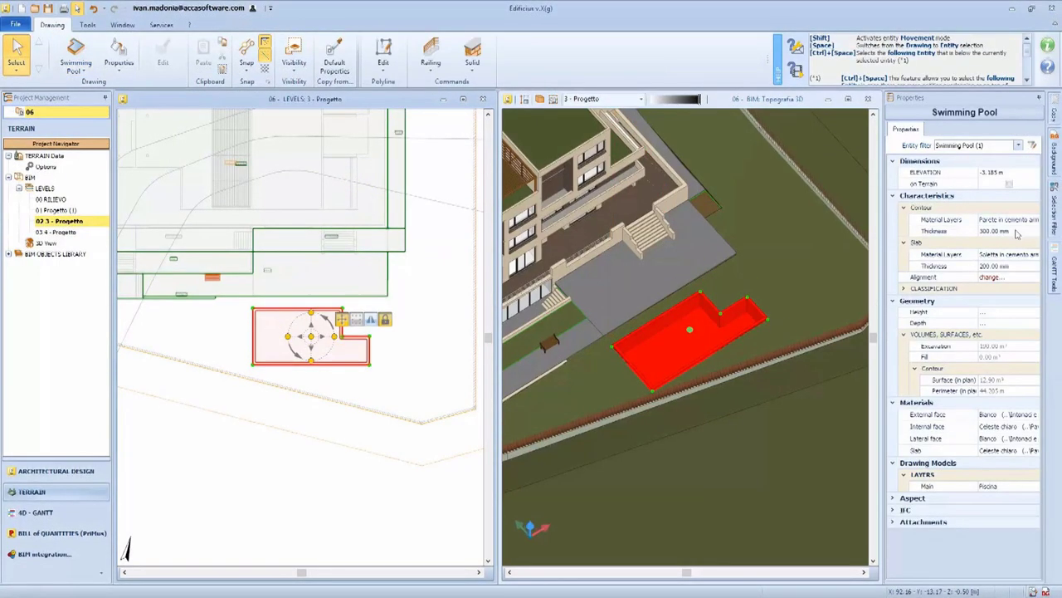
pyautogui.click(1018, 323)
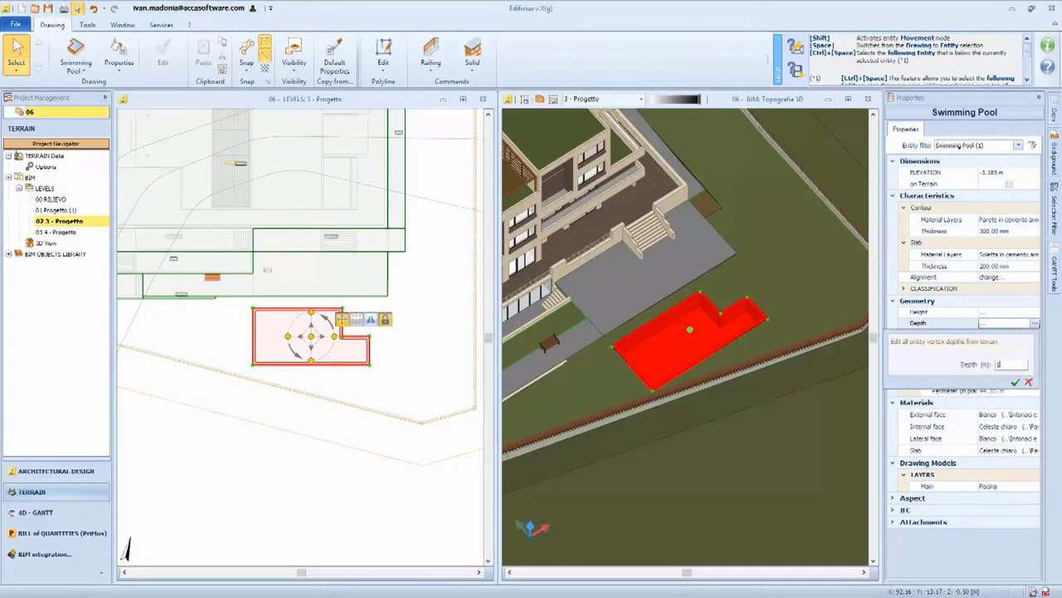
pyautogui.click(764, 358)
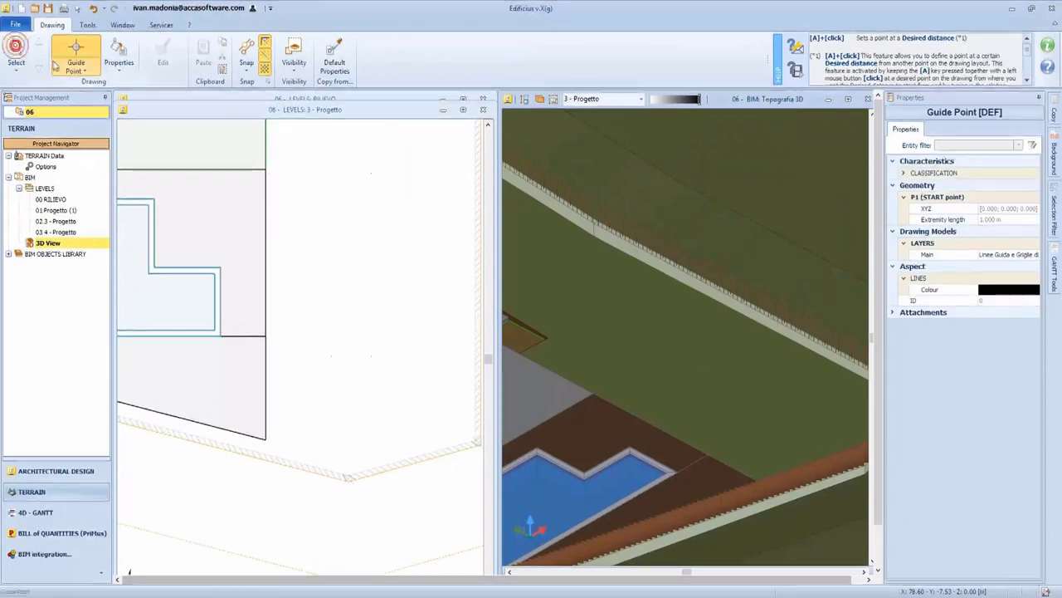
# Step: Draw a stepped Flower Bed polygon beside the pool paving, from the paving's upper corner down to the boundary wall
pyautogui.click(65, 68)
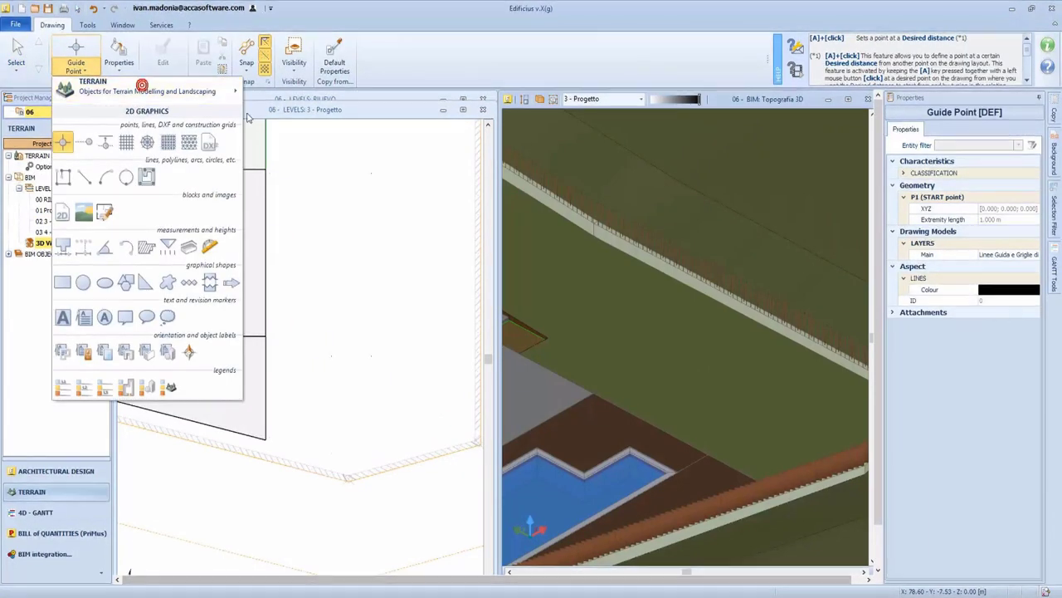
pyautogui.moveTo(166, 89)
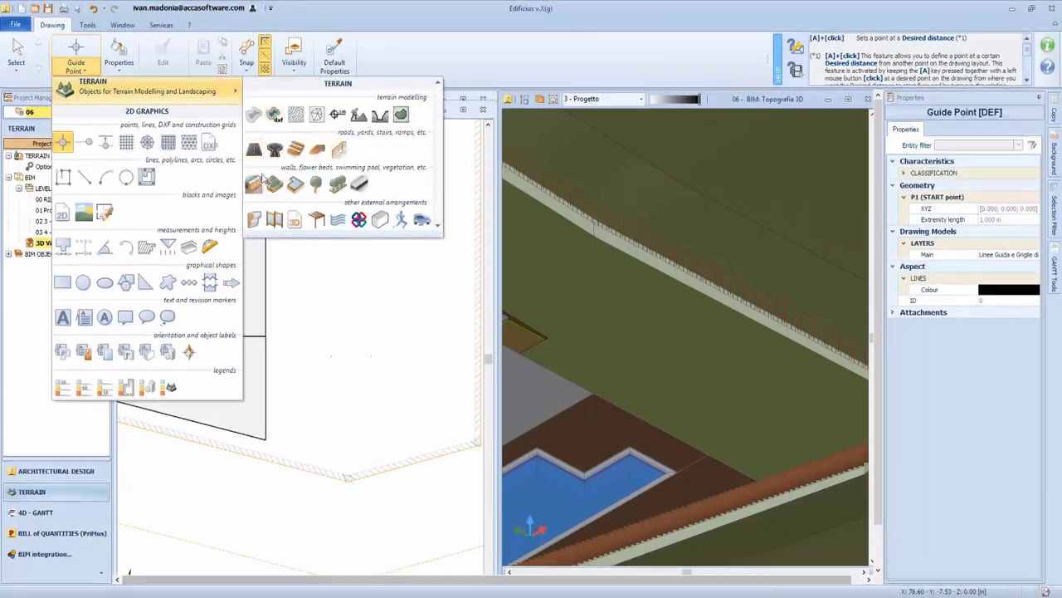
pyautogui.click(295, 184)
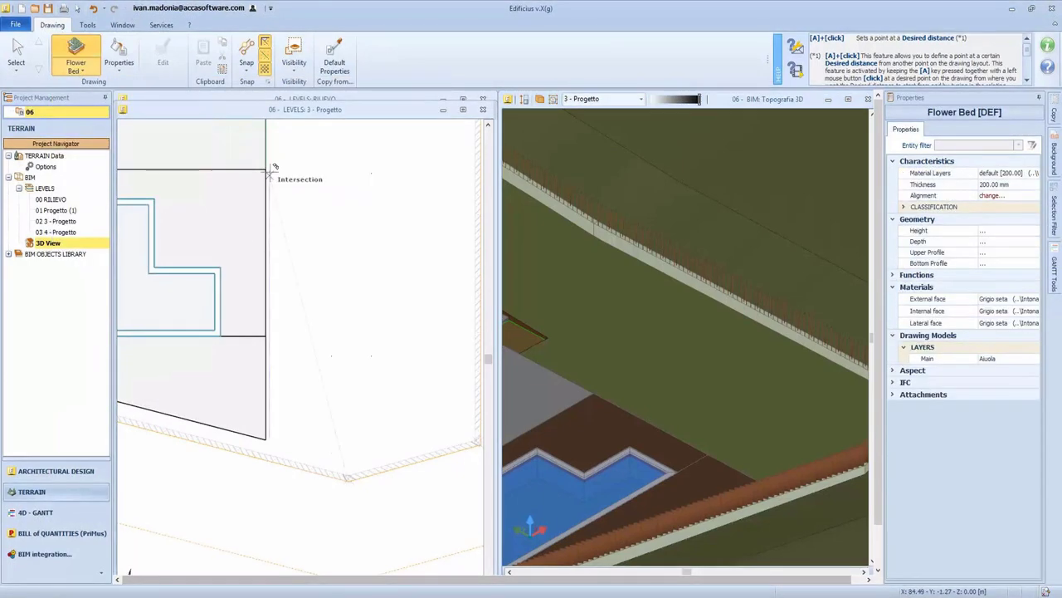
pyautogui.click(269, 172)
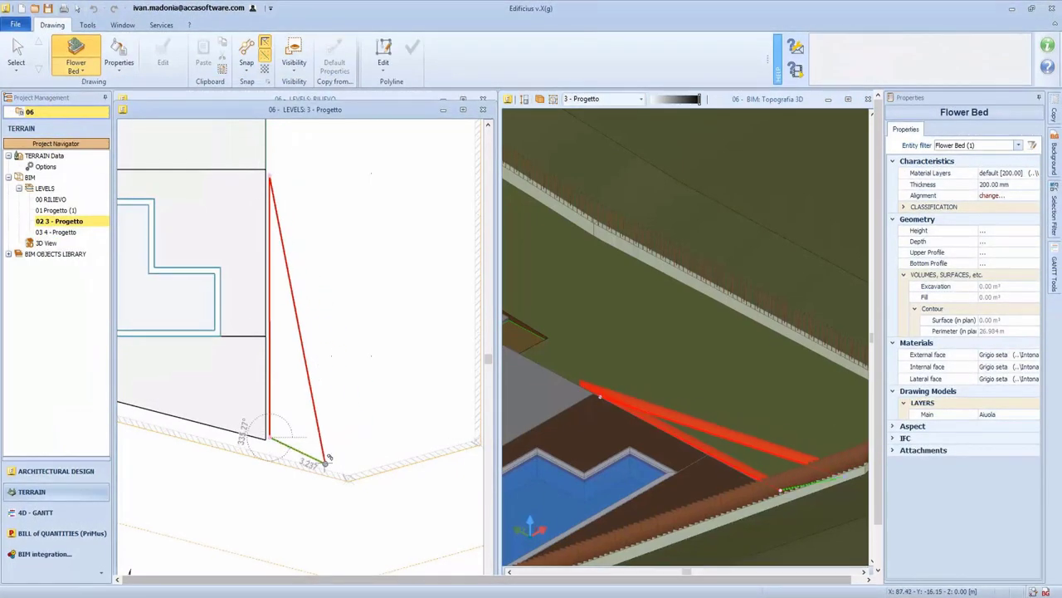
pyautogui.click(331, 455)
pyautogui.click(331, 355)
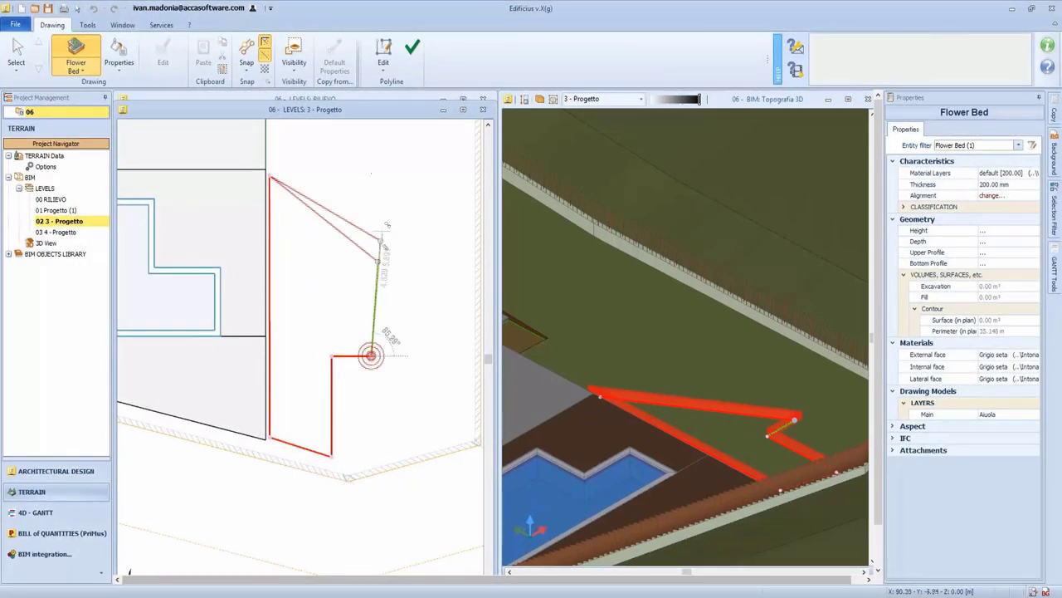
pyautogui.click(371, 355)
pyautogui.click(371, 174)
pyautogui.click(413, 54)
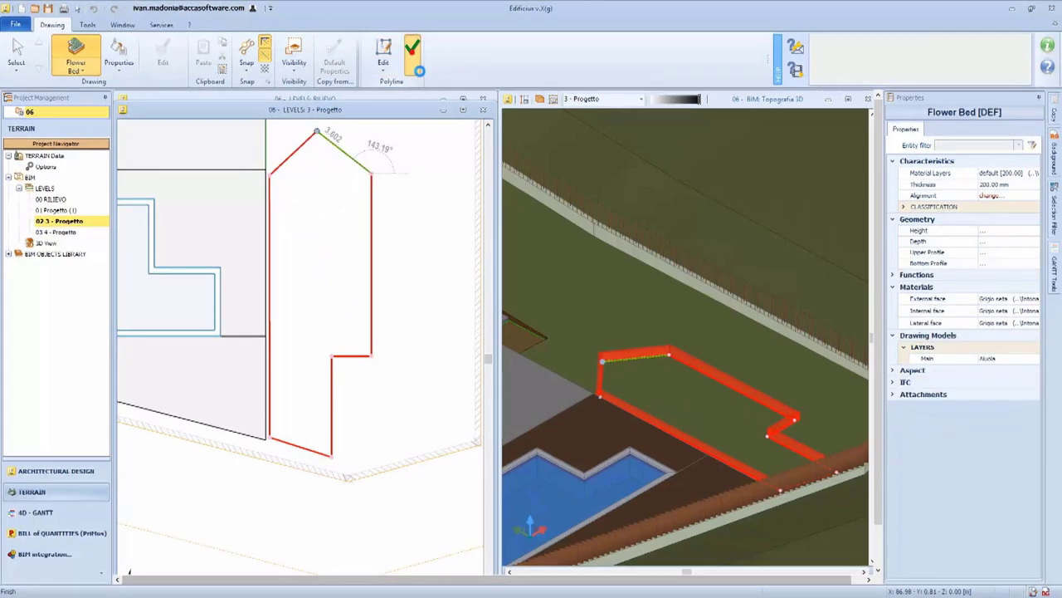
# Step: Convert the flower bed's long outer side to an arc and bulge it outward, away from the pool
pyautogui.rightClick(371, 281)
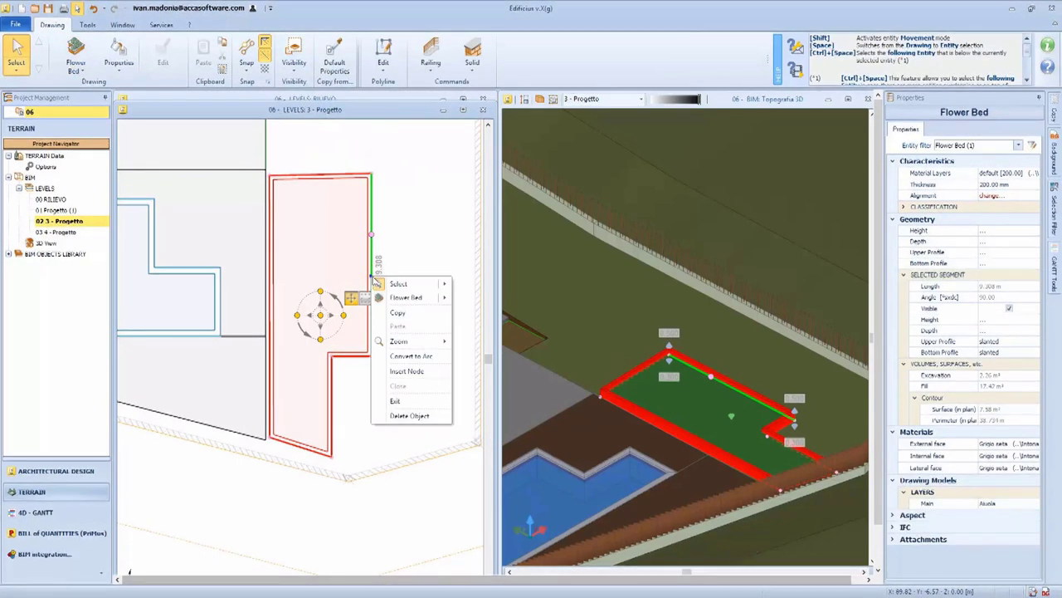
pyautogui.click(409, 356)
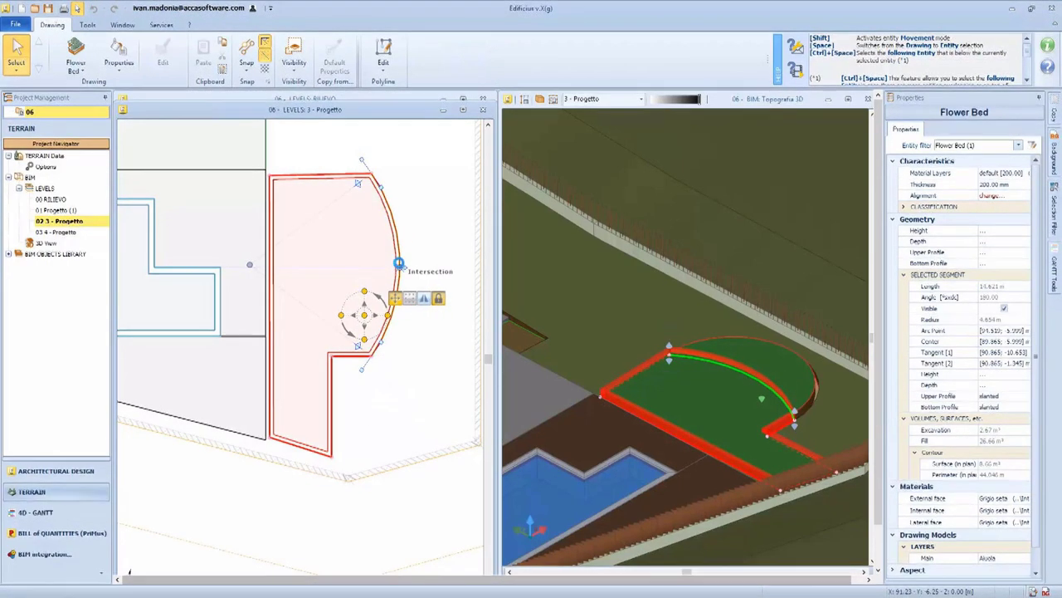
pyautogui.click(401, 266)
# Step: Draw a Vegetation area of Cespuglio and Gardenia plants along the inner outline of the curved flower bed beside the pool
pyautogui.click(76, 70)
pyautogui.moveTo(87, 93)
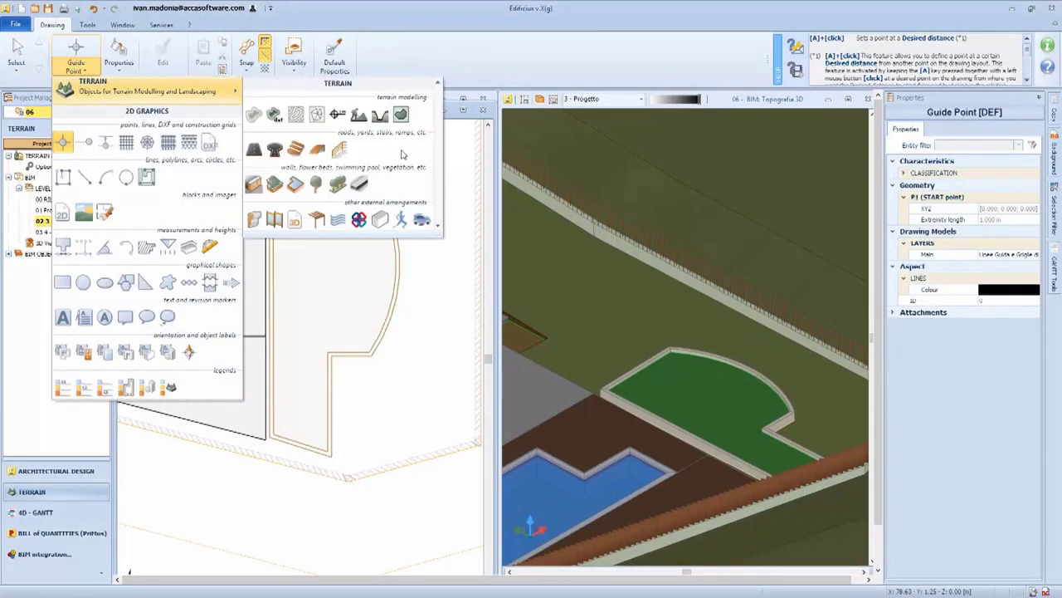
pyautogui.click(337, 188)
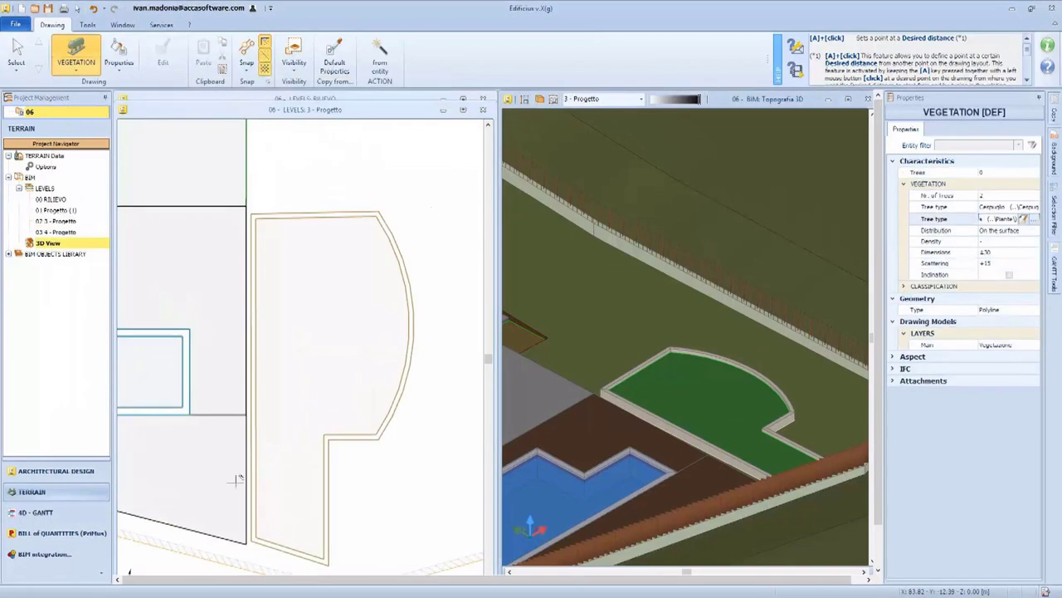
pyautogui.click(256, 536)
pyautogui.click(327, 555)
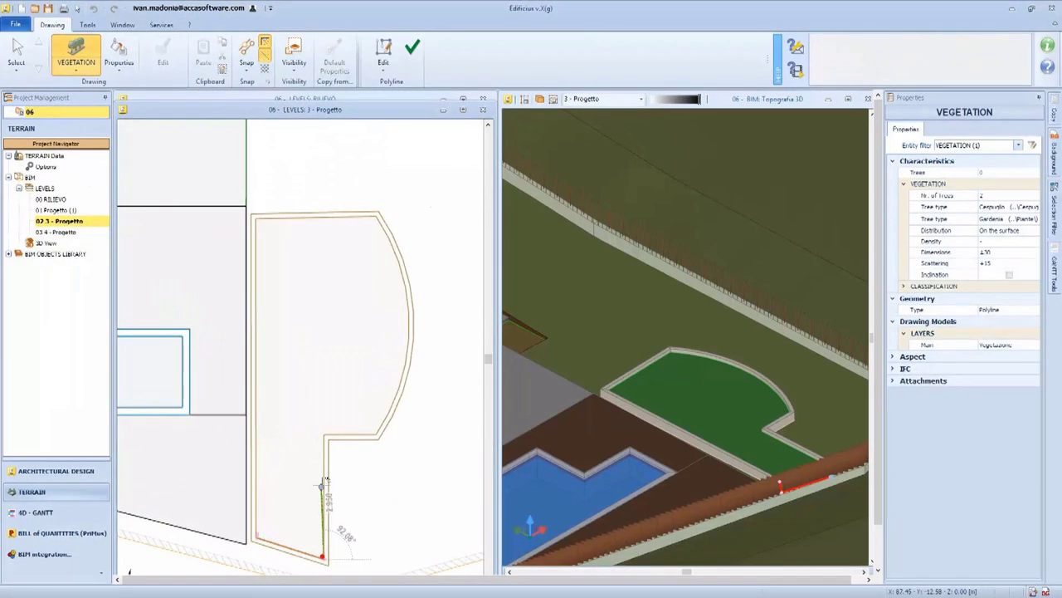
pyautogui.click(326, 435)
pyautogui.click(378, 435)
pyautogui.click(377, 218)
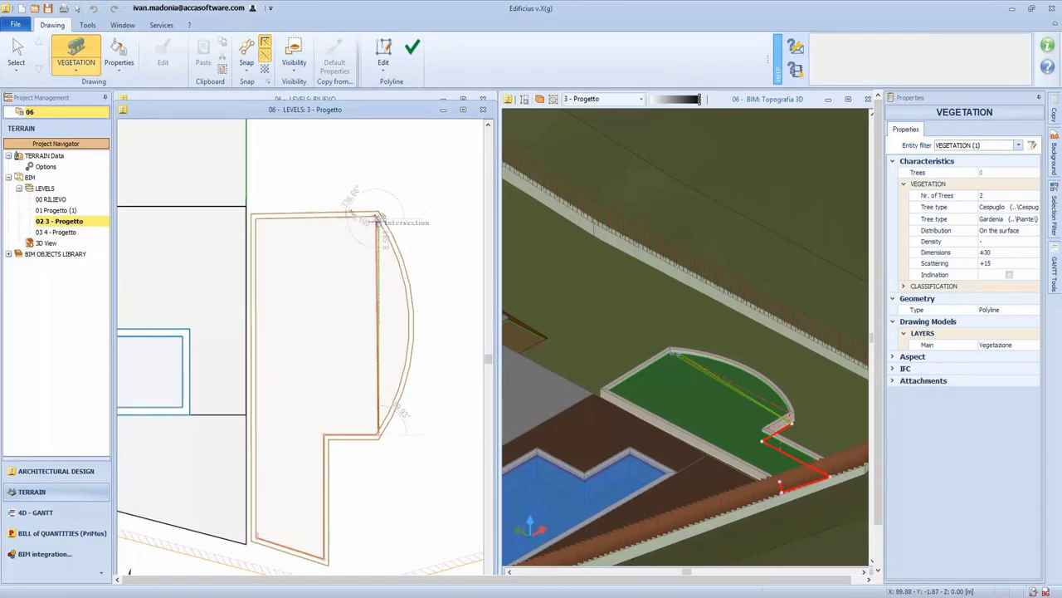
pyautogui.click(256, 217)
pyautogui.click(256, 536)
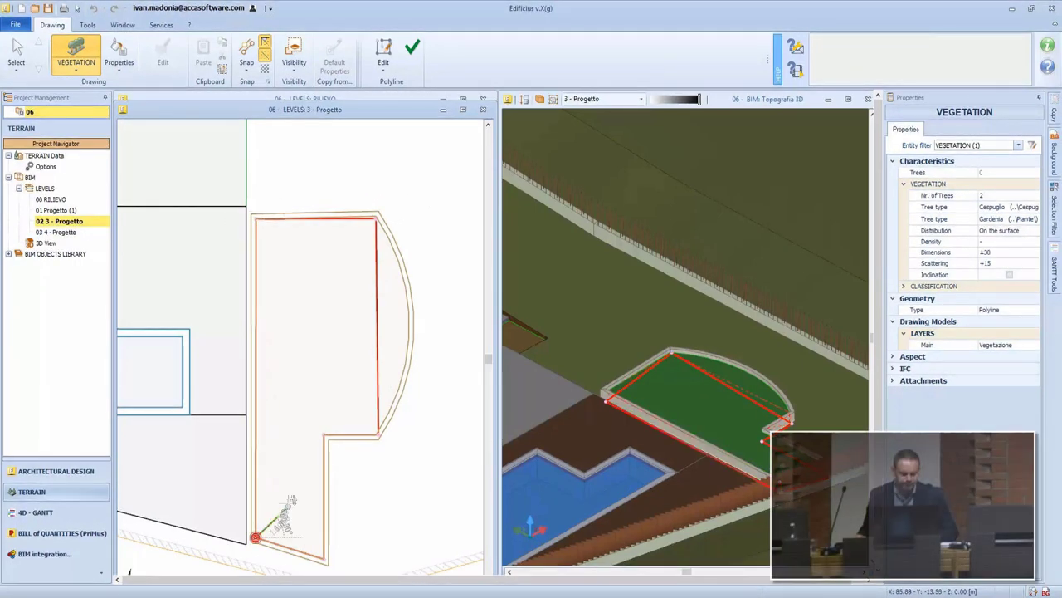
pyautogui.click(412, 47)
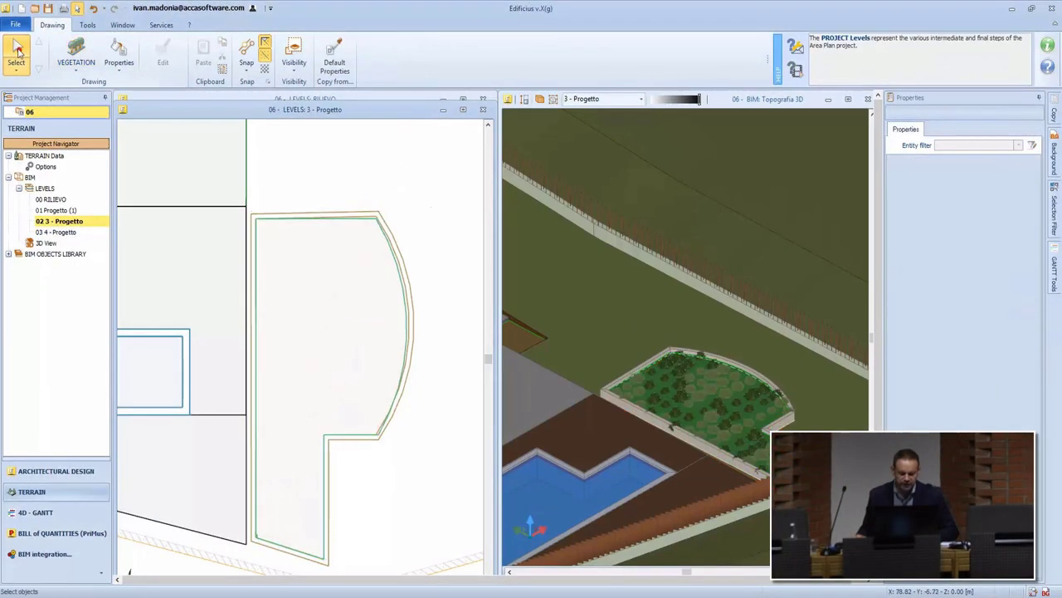
# Step: Configure new vegetation with one tree type, Ibisco rosso from the Piante library folder, distributed along the perimeter
pyautogui.click(76, 51)
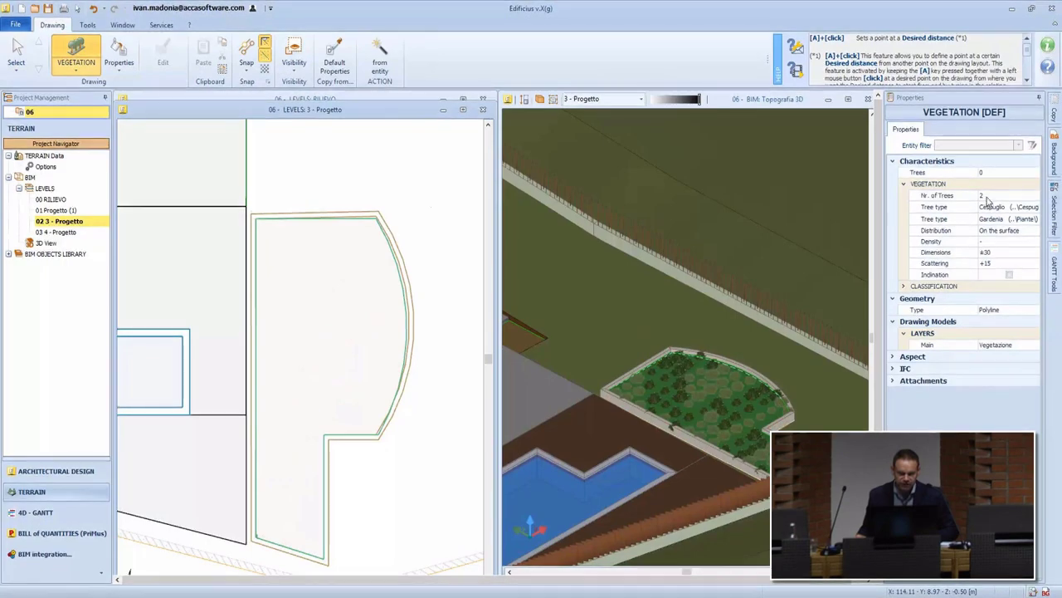
pyautogui.click(1011, 195)
pyautogui.click(998, 206)
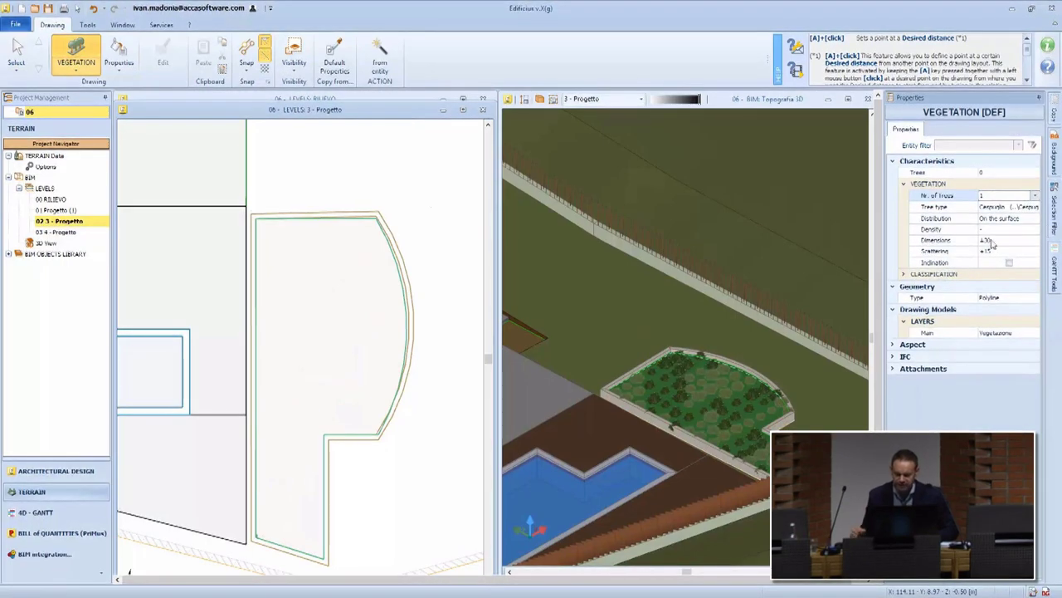
pyautogui.click(1007, 218)
pyautogui.click(1035, 219)
pyautogui.click(1004, 230)
pyautogui.click(1014, 207)
pyautogui.click(1032, 207)
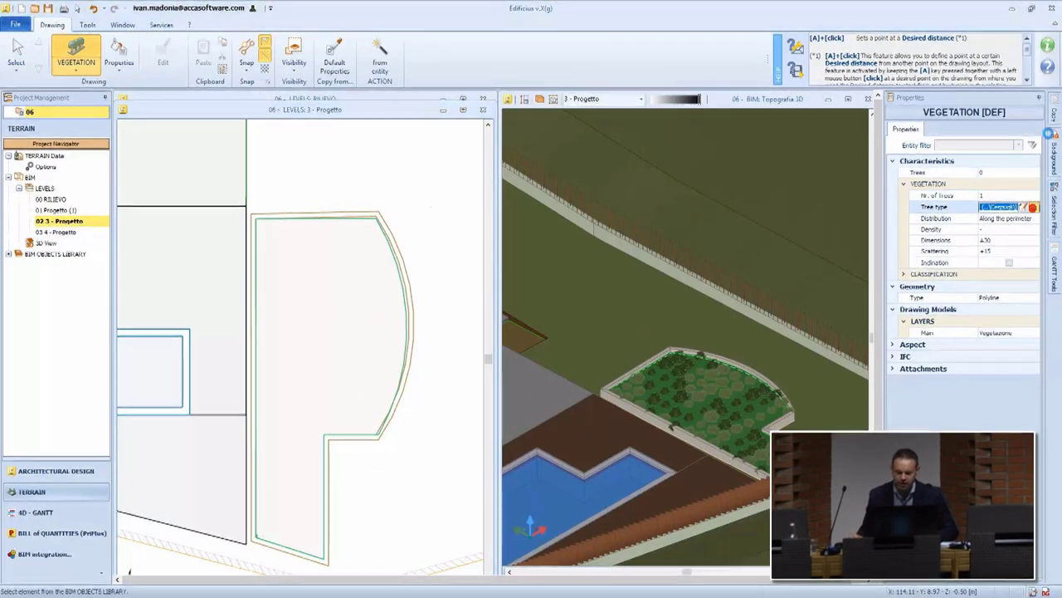
pyautogui.click(1024, 206)
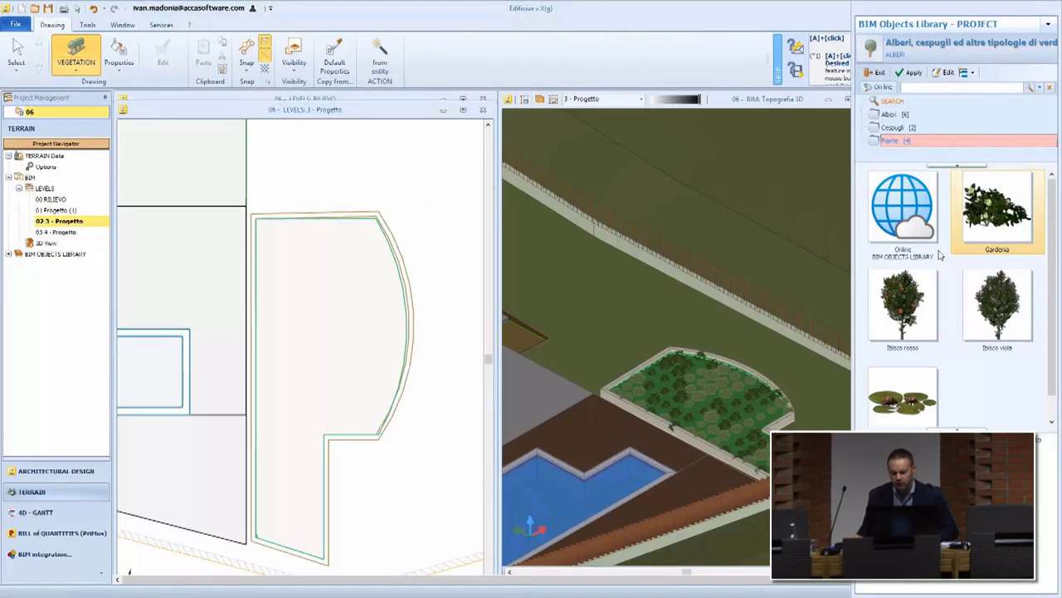
pyautogui.doubleClick(887, 300)
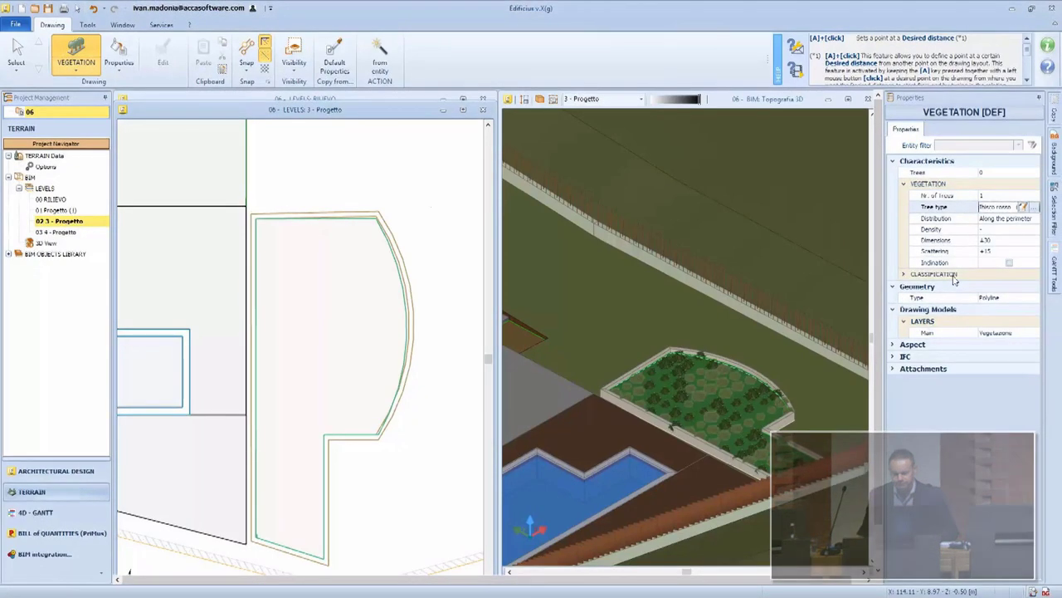
# Step: Draw the Ibisco rosso hedge as a polyline just inside the boundary wall, around the corner beyond the flower bed
pyautogui.scroll(-3, 643, 333)
pyautogui.scroll(-3, 279, 504)
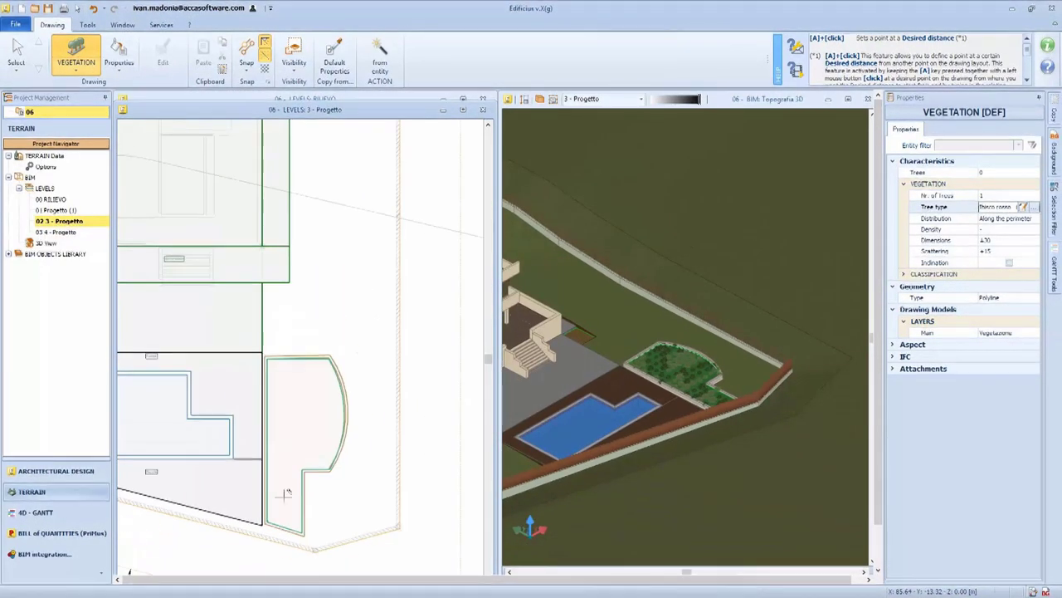
pyautogui.moveTo(287, 493); pyautogui.dragTo(274, 399, button='middle')
pyautogui.click(305, 444)
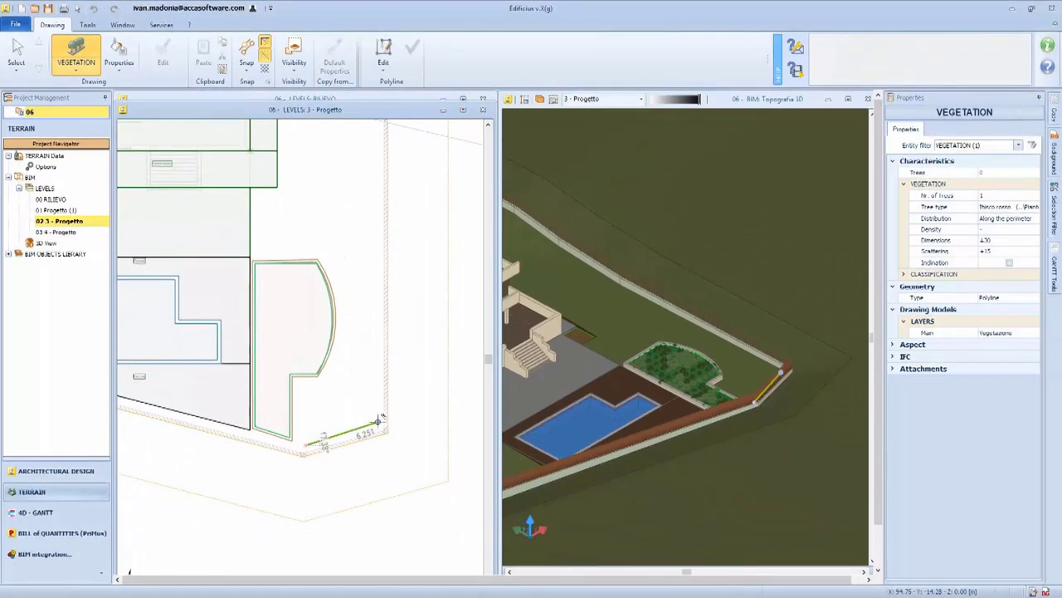
pyautogui.click(379, 425)
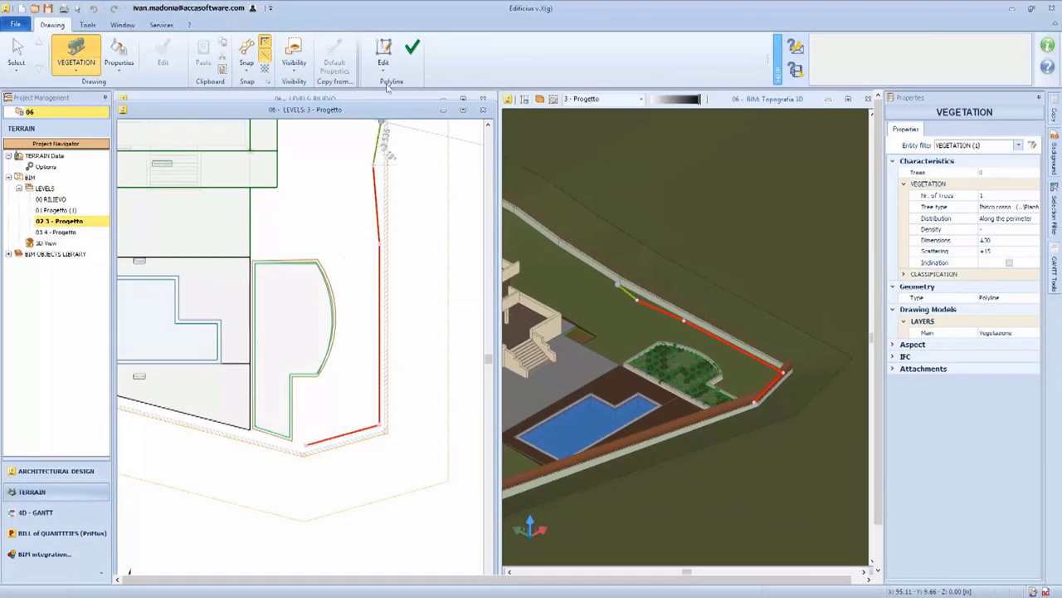
pyautogui.click(408, 52)
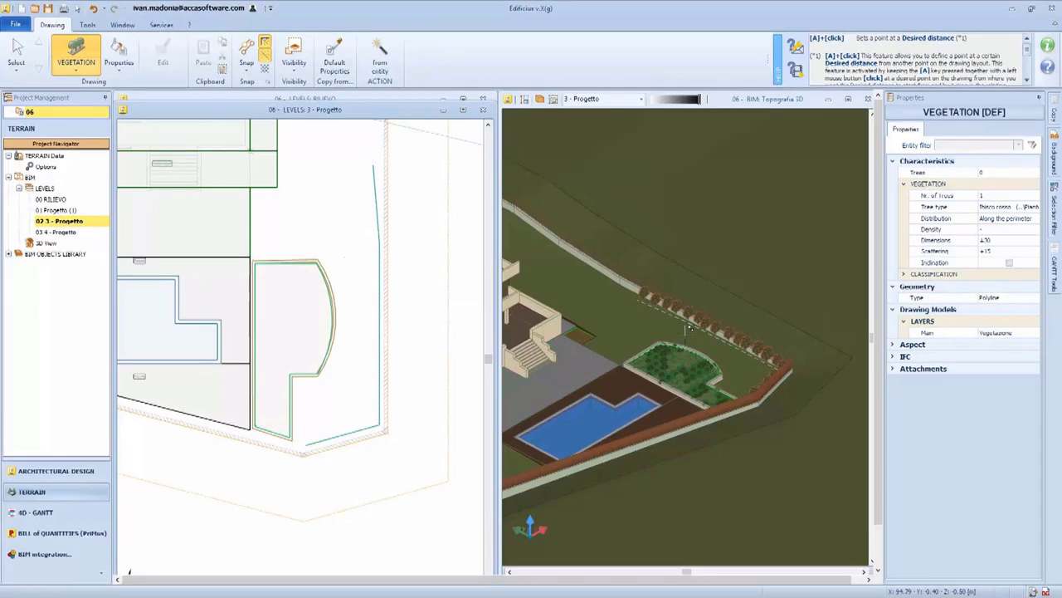
pyautogui.scroll(4, 561, 253)
pyautogui.press('Escape')
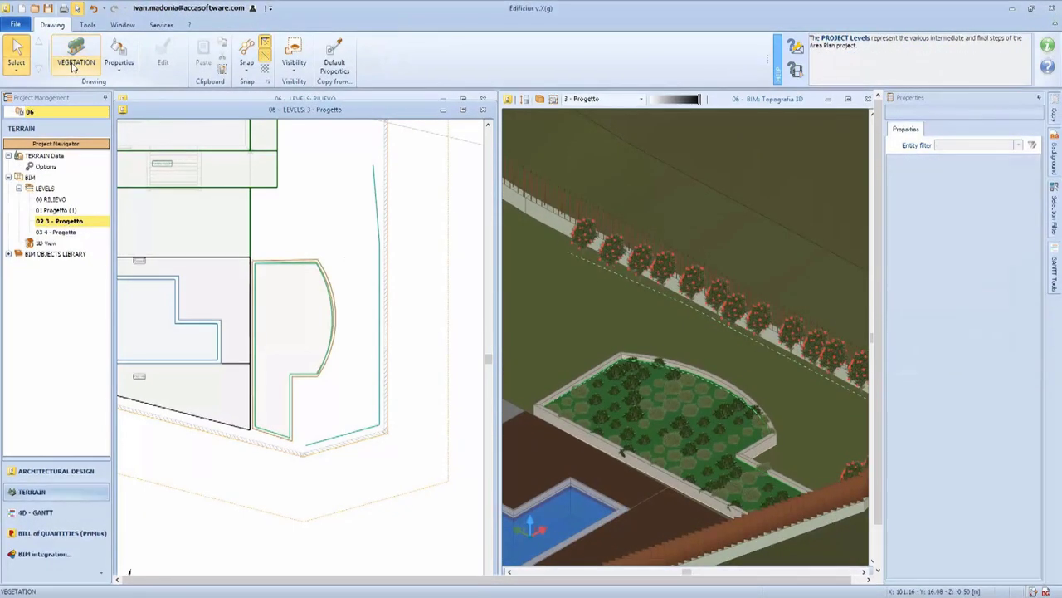
# Step: Place a Borsolo europeo tree on the lawn between the curved flower bed and the boundary wall
pyautogui.click(73, 66)
pyautogui.click(129, 186)
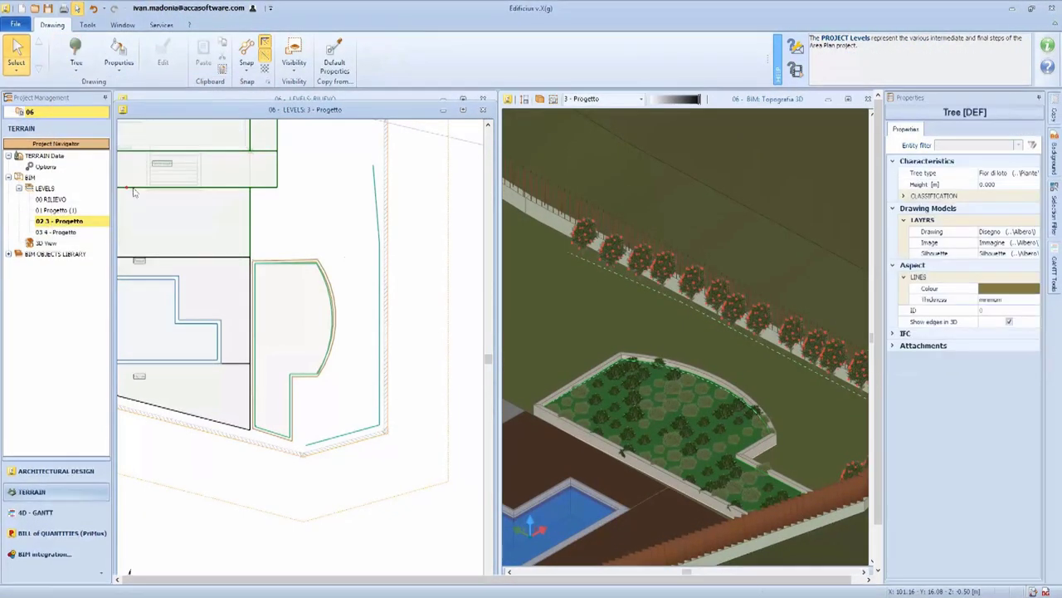
pyautogui.click(1007, 174)
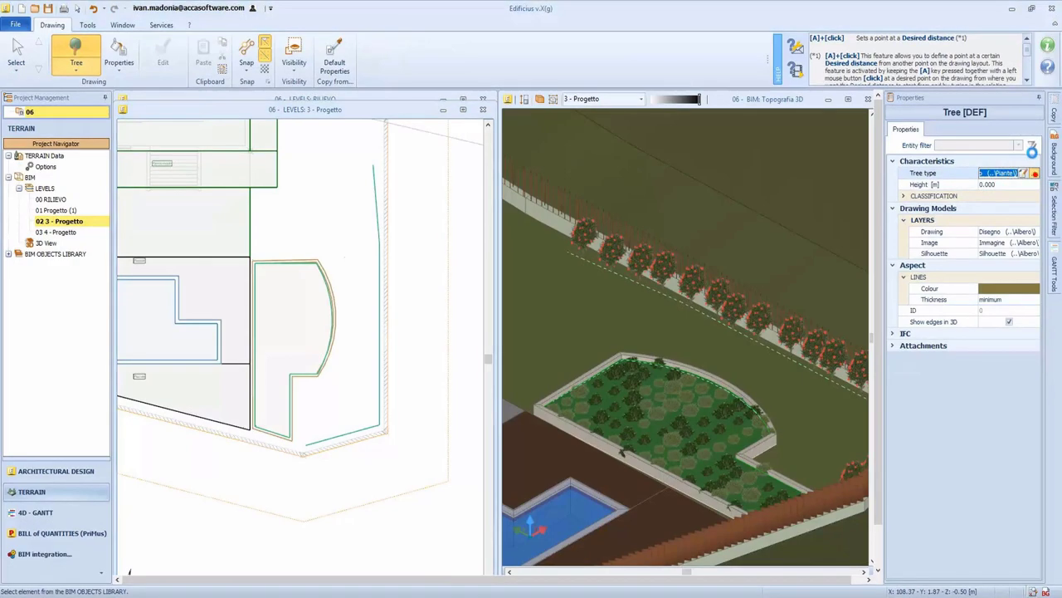
pyautogui.doubleClick(922, 353)
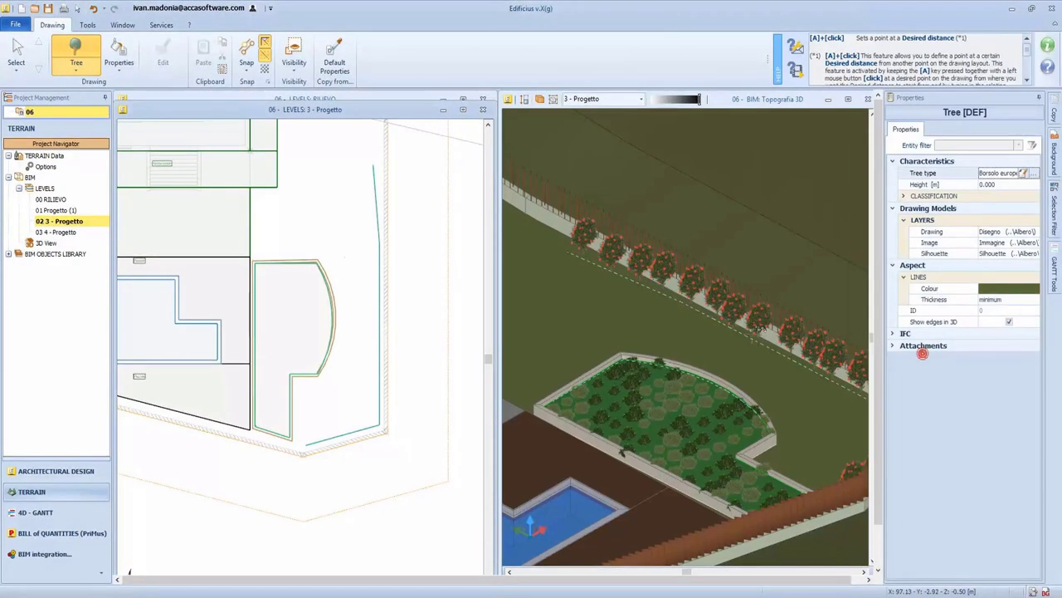
pyautogui.click(327, 205)
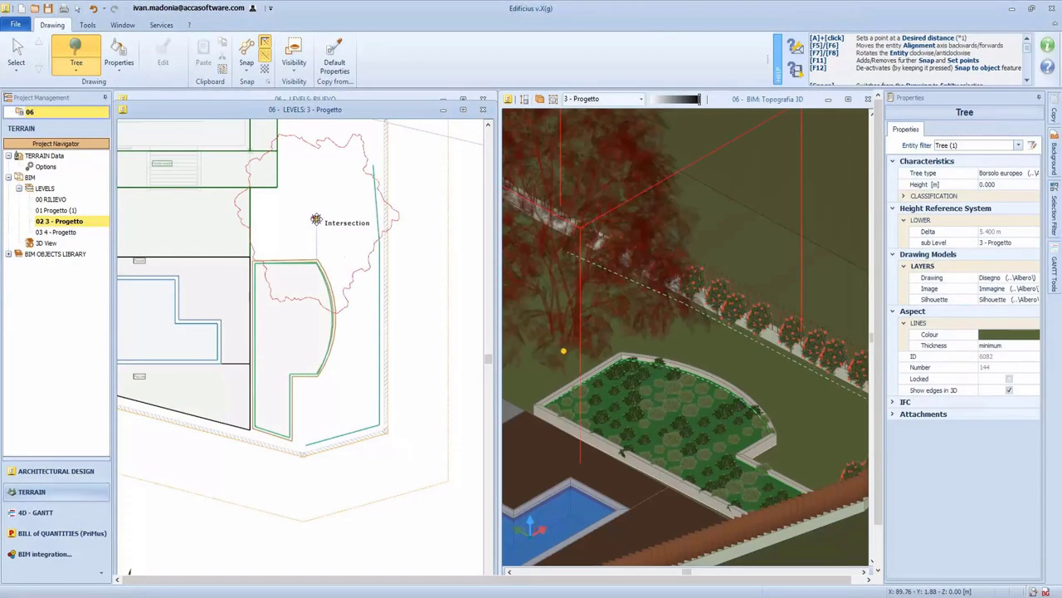
pyautogui.click(328, 203)
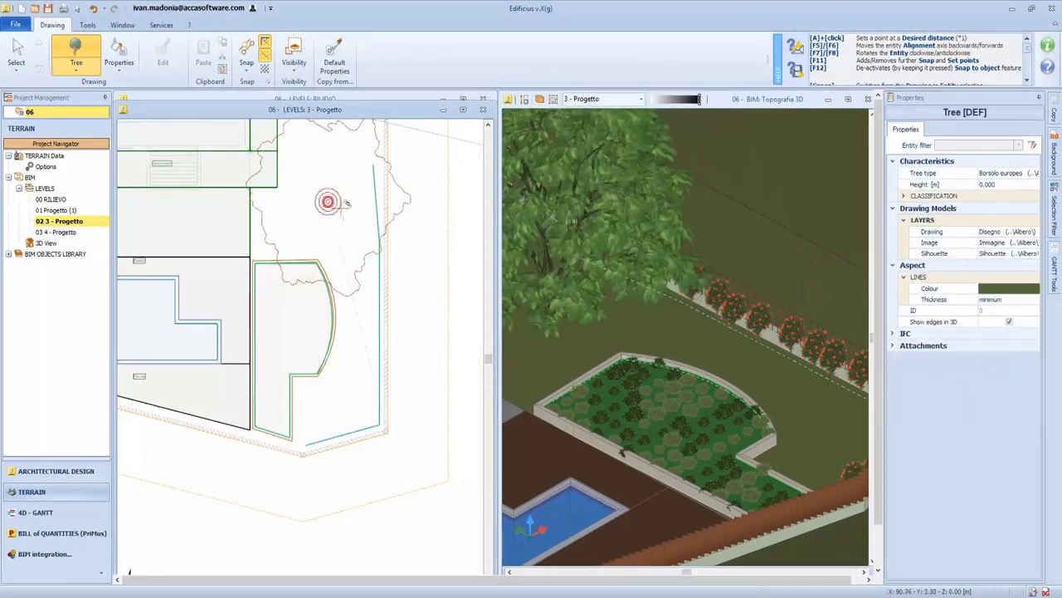
# Step: Set the height of the newly placed Borsolo europeo tree to 5 m
pyautogui.click(517, 196)
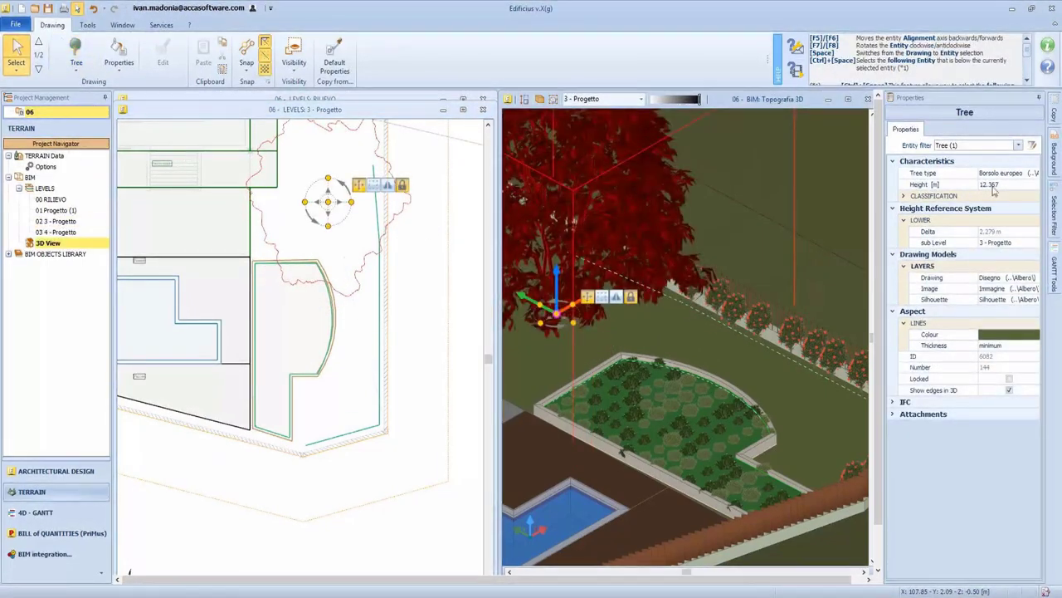
pyautogui.write('5')
pyautogui.press('Return')
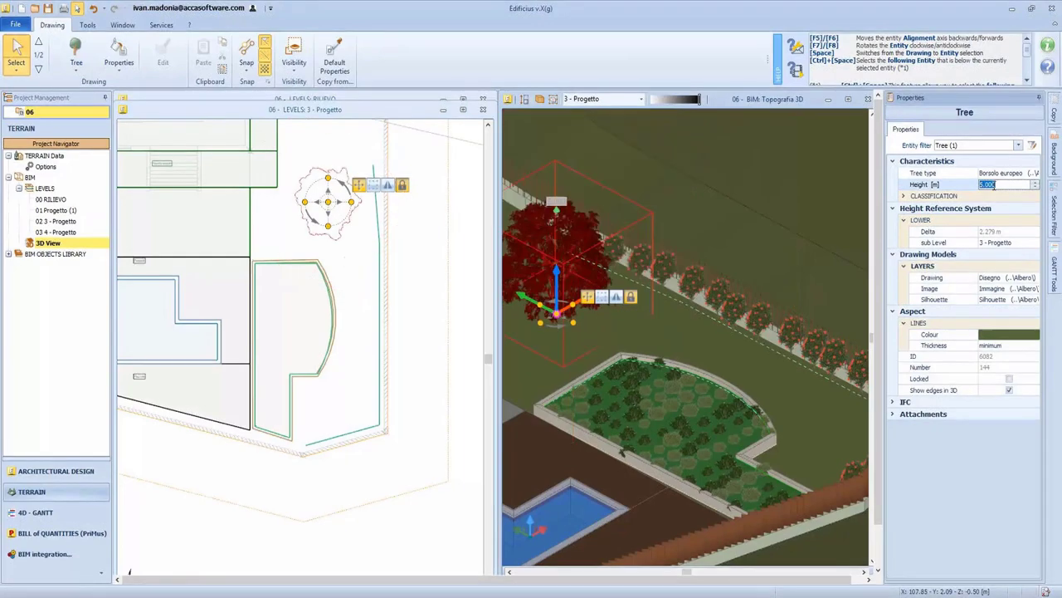
# Step: Move the tree slightly closer to the flower bed and stretch its height to about 6.32 m
pyautogui.moveTo(580, 284); pyautogui.dragTo(609, 316)
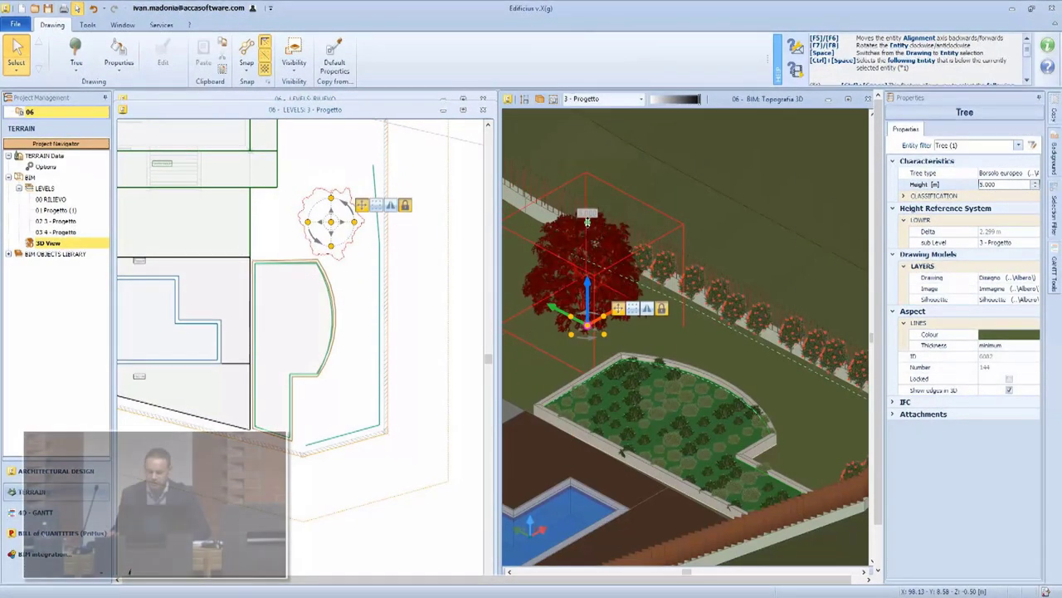
pyautogui.moveTo(587, 213); pyautogui.dragTo(592, 195)
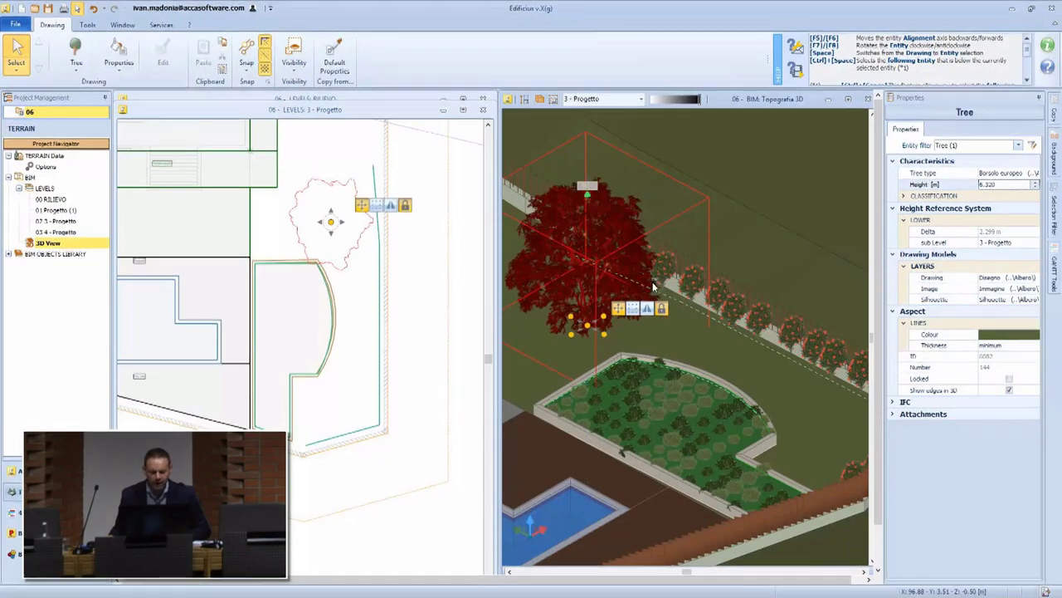
pyautogui.press('Escape')
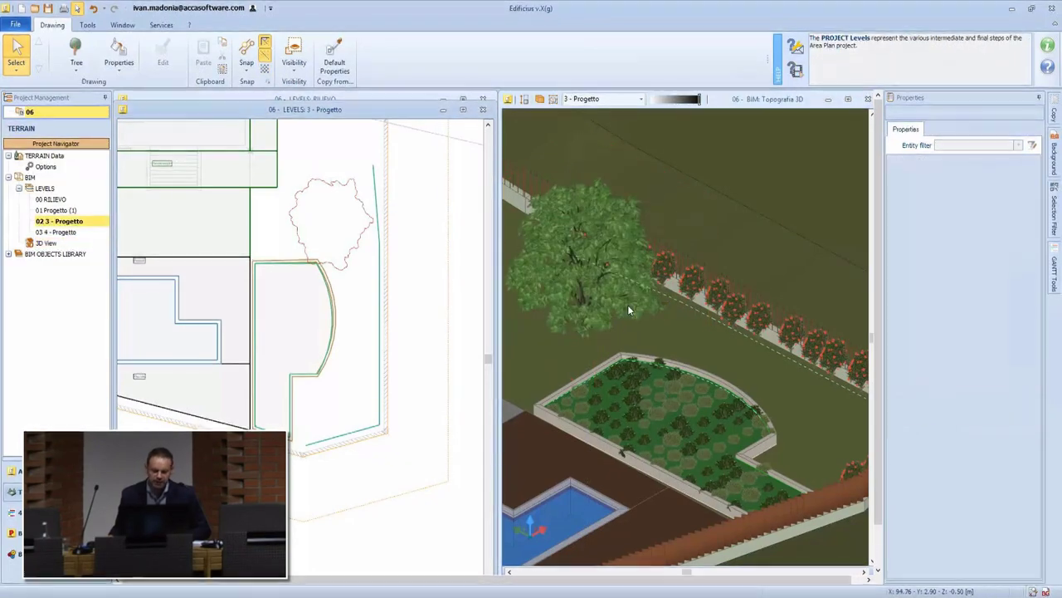
# Step: Browse the online texture library and apply a brown material to the paving around the swimming pool
pyautogui.click(22, 48)
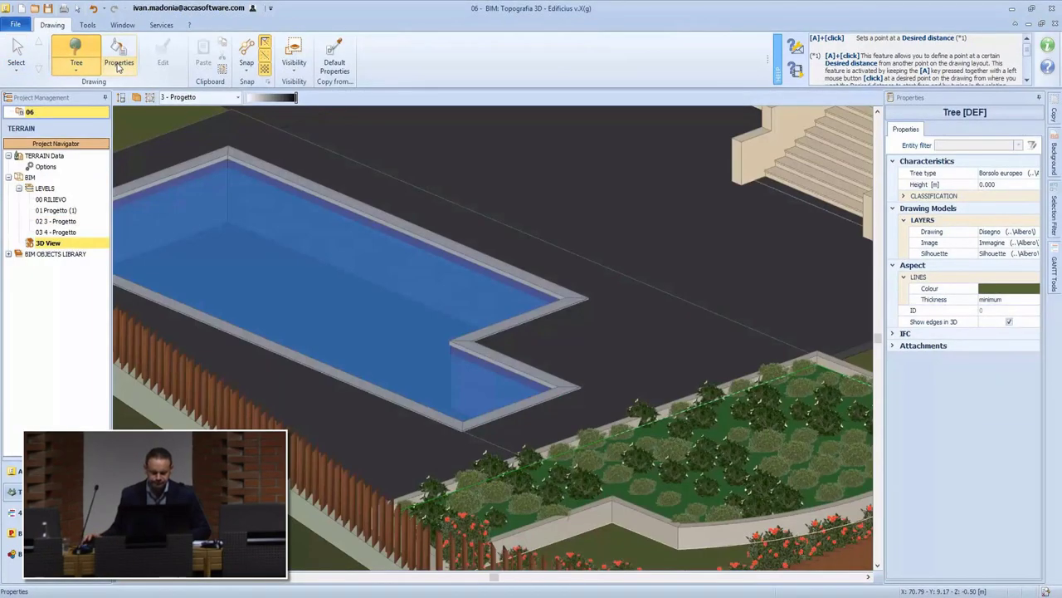
pyautogui.click(119, 67)
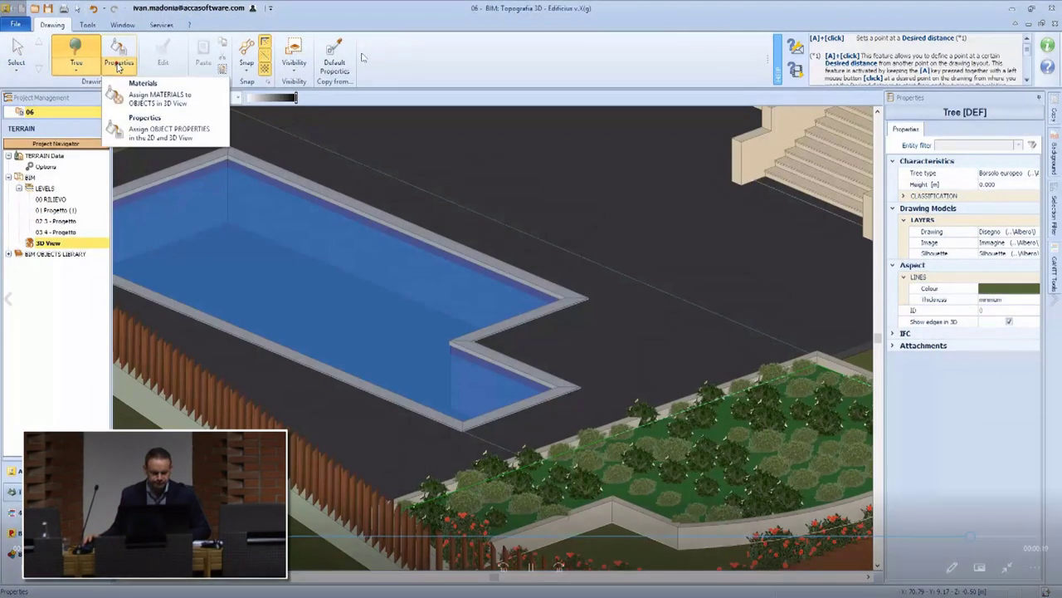
pyautogui.click(137, 86)
pyautogui.click(915, 205)
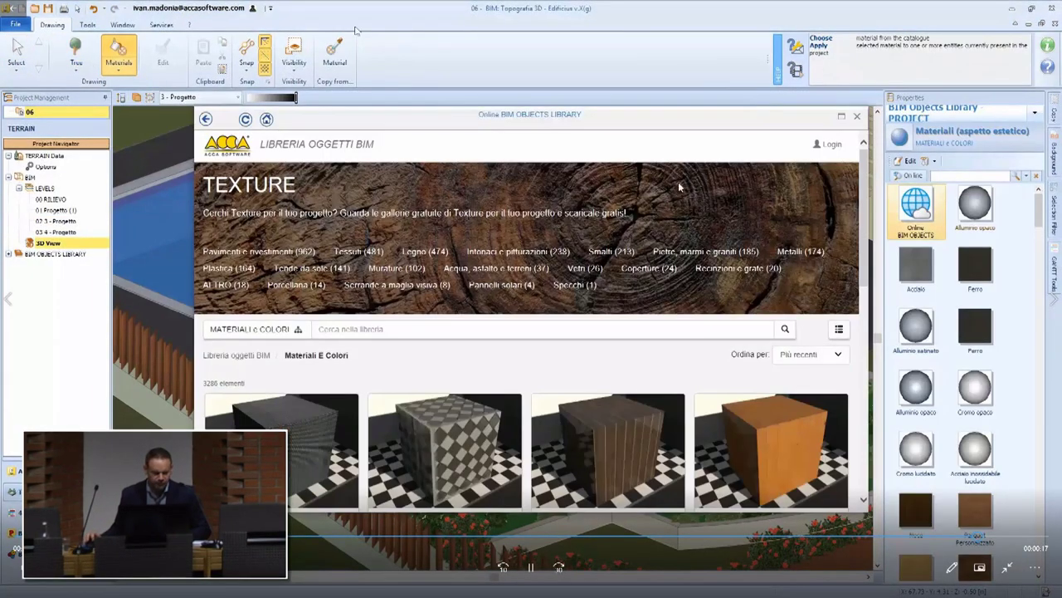
pyautogui.scroll(-3, 531, 332)
pyautogui.press('Escape')
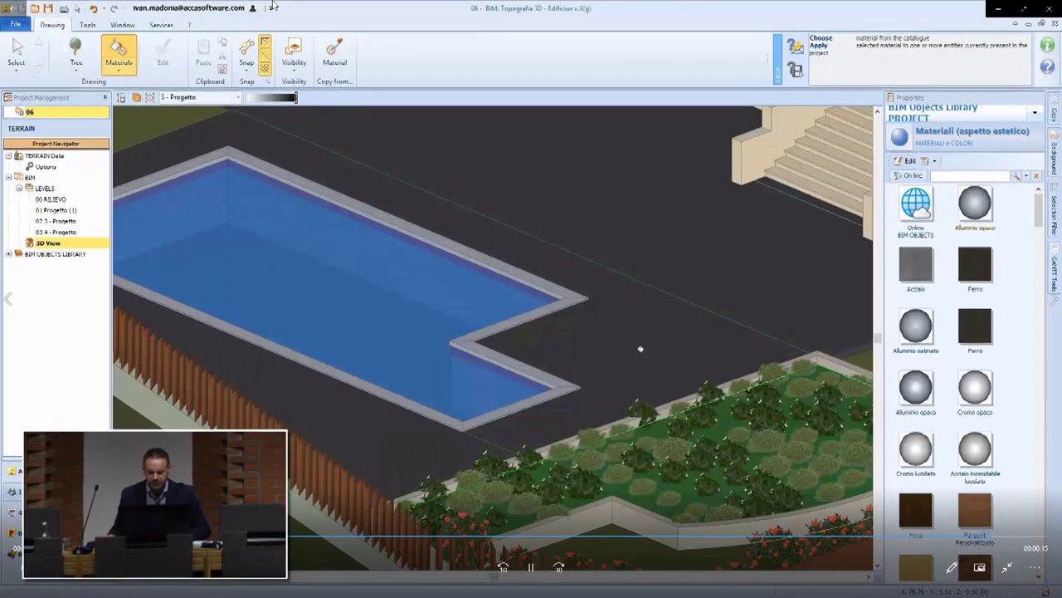
pyautogui.click(439, 434)
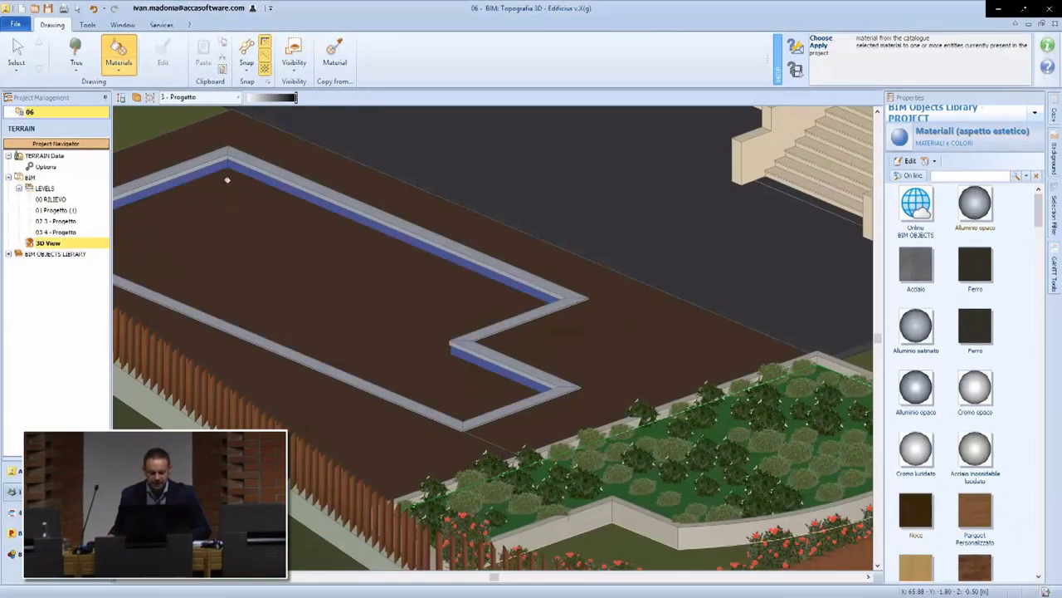
pyautogui.press('Escape')
# Step: Display the 3D view as Shaded (Textures) and inspect the paving around the pool
pyautogui.click(137, 97)
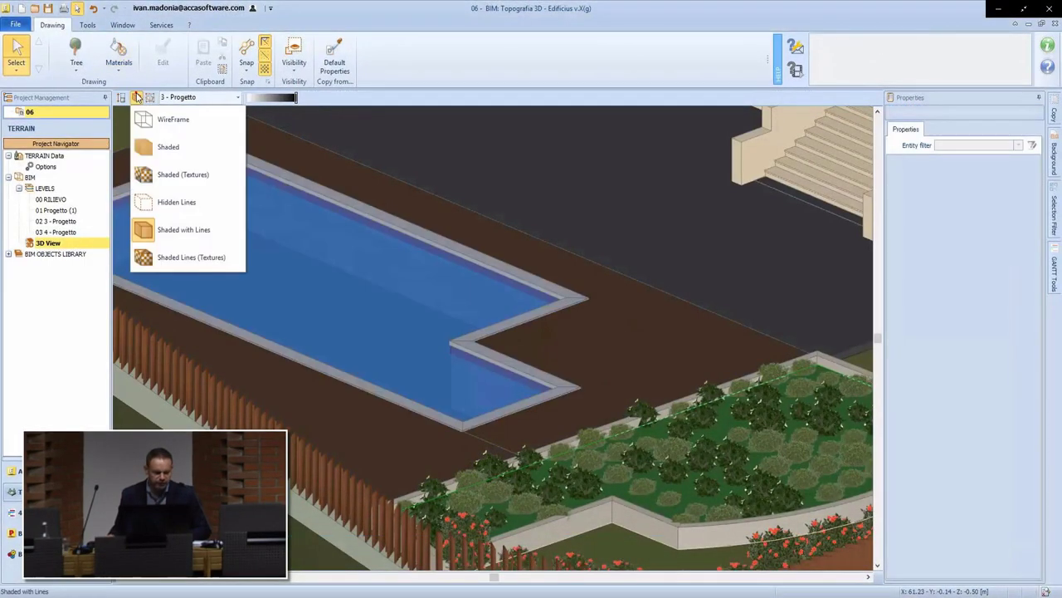
pyautogui.click(181, 173)
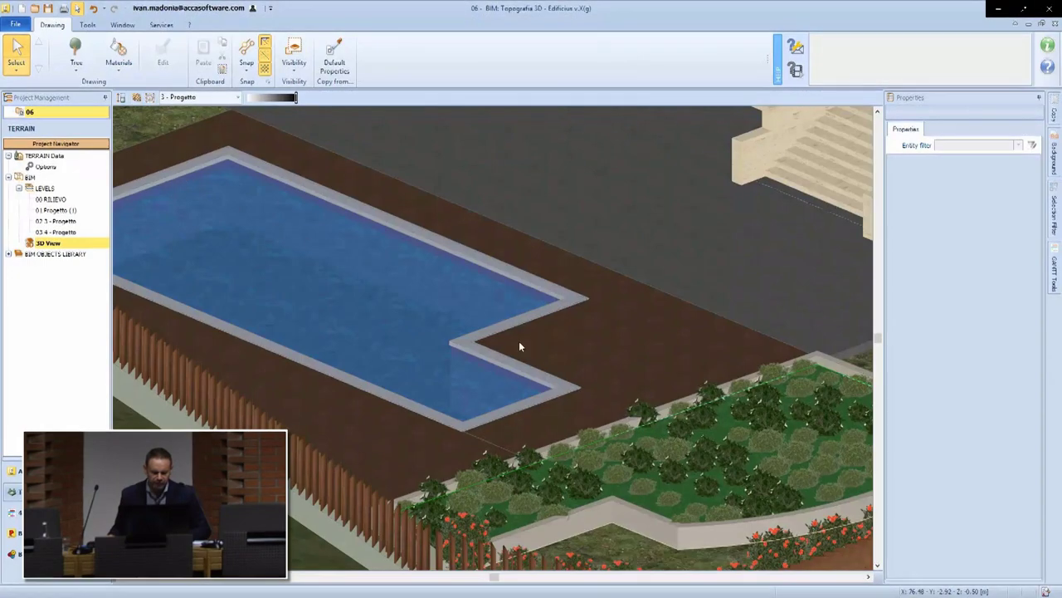
pyautogui.scroll(5, 520, 342)
pyautogui.moveTo(540, 346); pyautogui.dragTo(424, 426, button='middle')
pyautogui.scroll(-2, 540, 349)
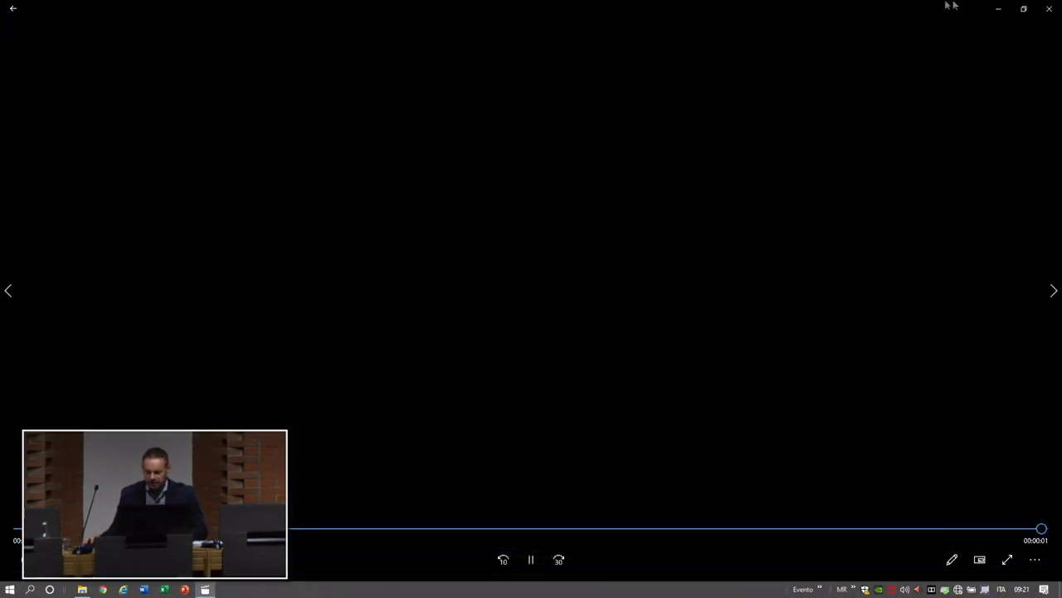
# Step: Close the video player window
pyautogui.click(1050, 10)
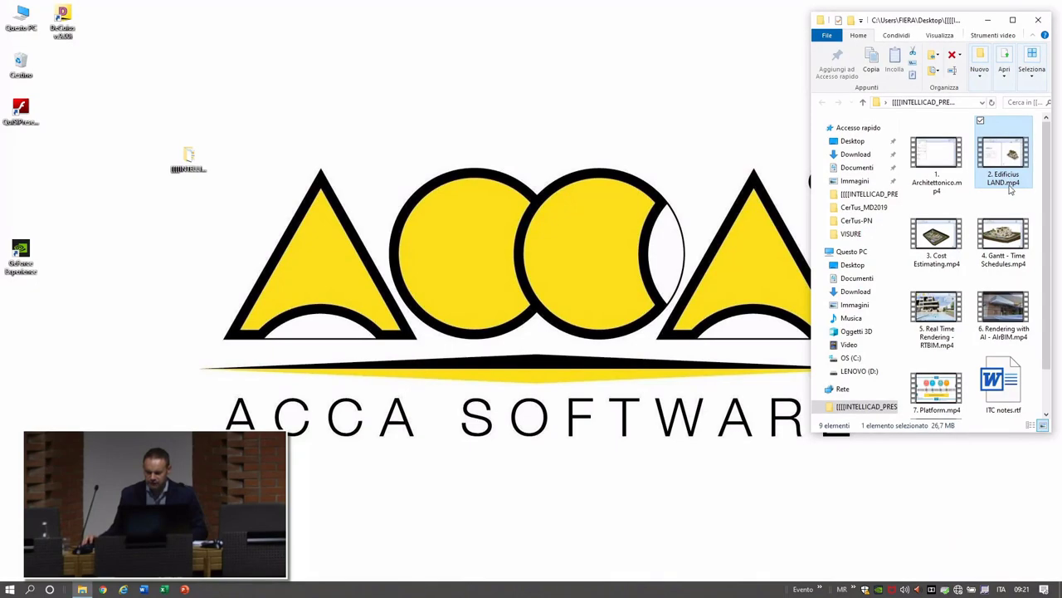
# Step: Open the video 3. Cost Estimating.mp4 from the presentation folder and toggle its playback
pyautogui.doubleClick(936, 239)
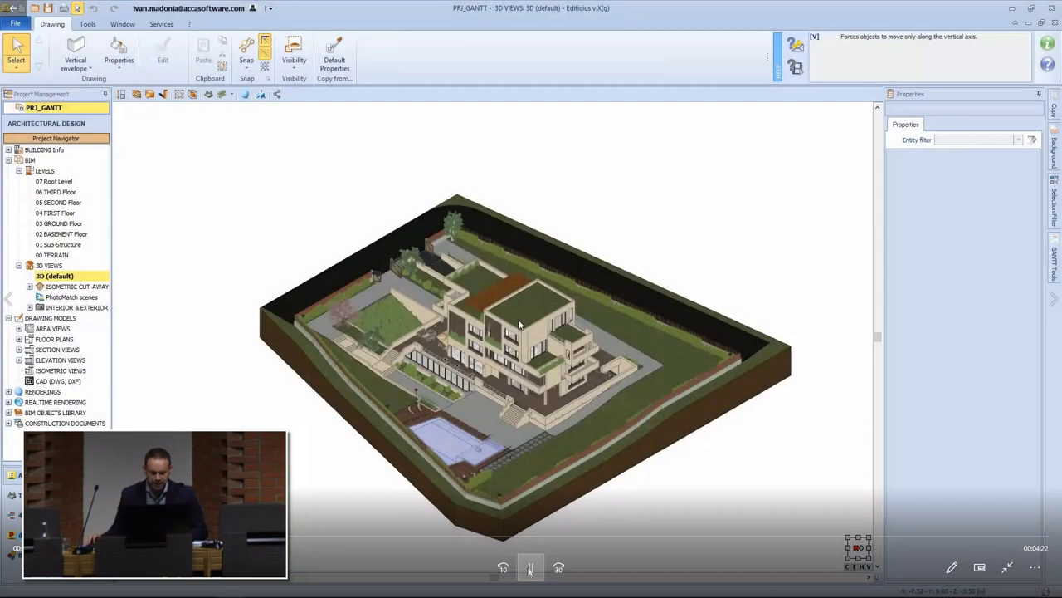
pyautogui.click(531, 567)
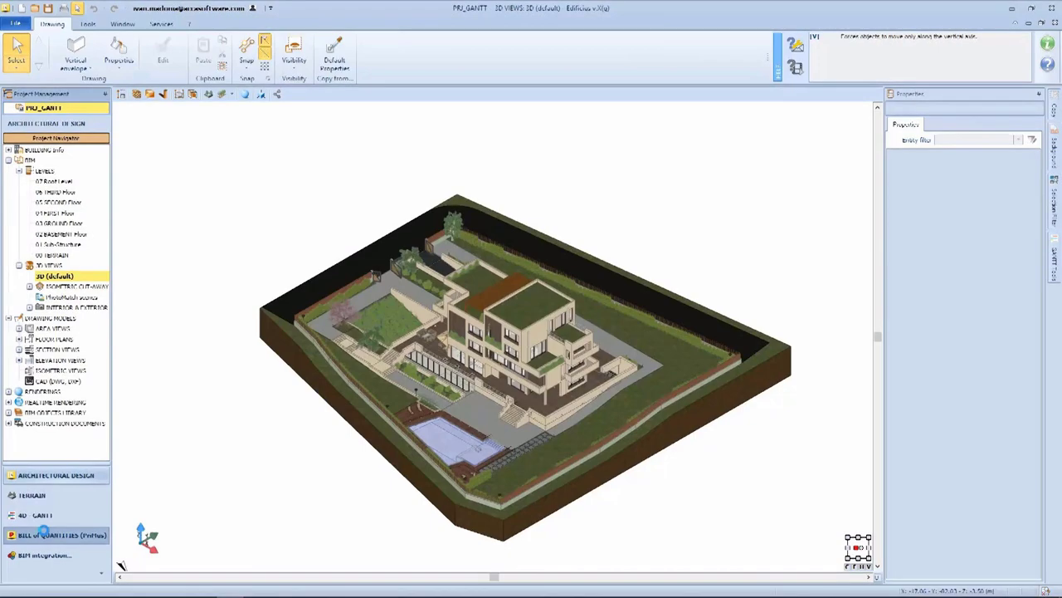
# Step: Switch the PRJ_GANTT project to the Bill of Quantities (PriMus) environment and select the ground floor office window in the 3D view
pyautogui.click(45, 535)
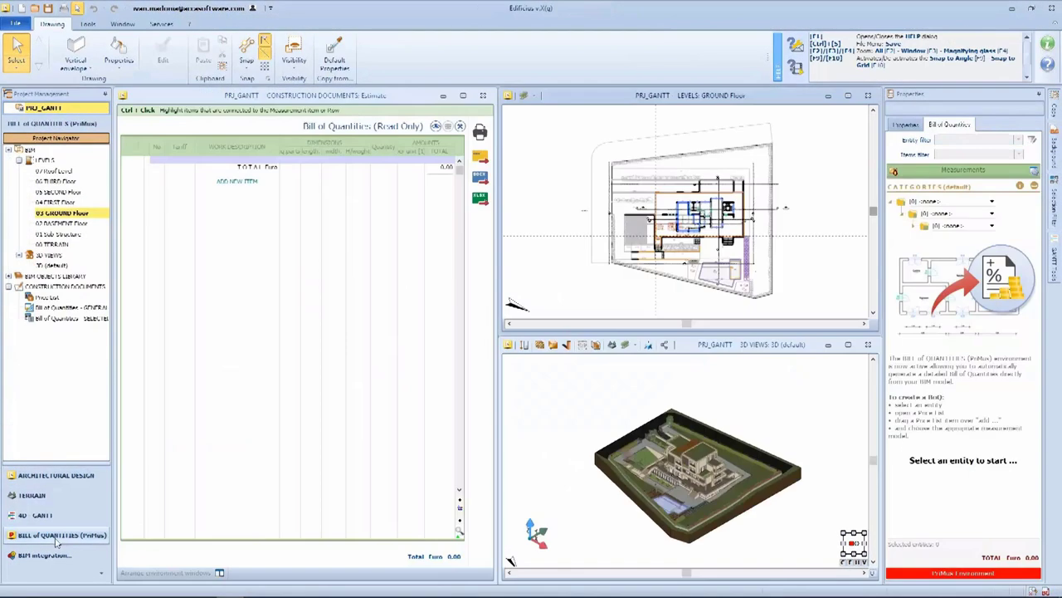
pyautogui.scroll(10, 680, 461)
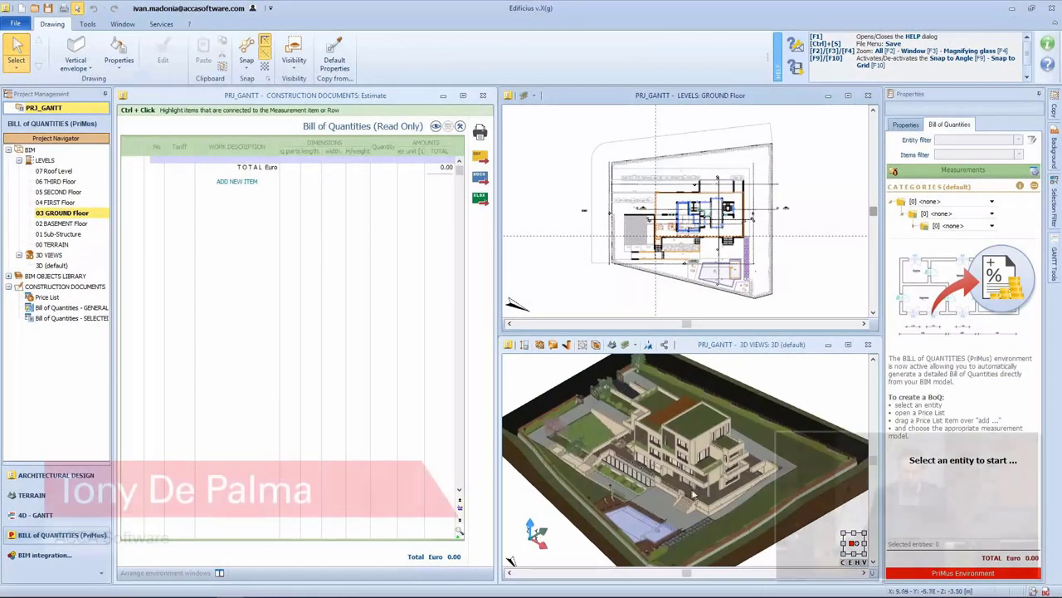
pyautogui.click(681, 461)
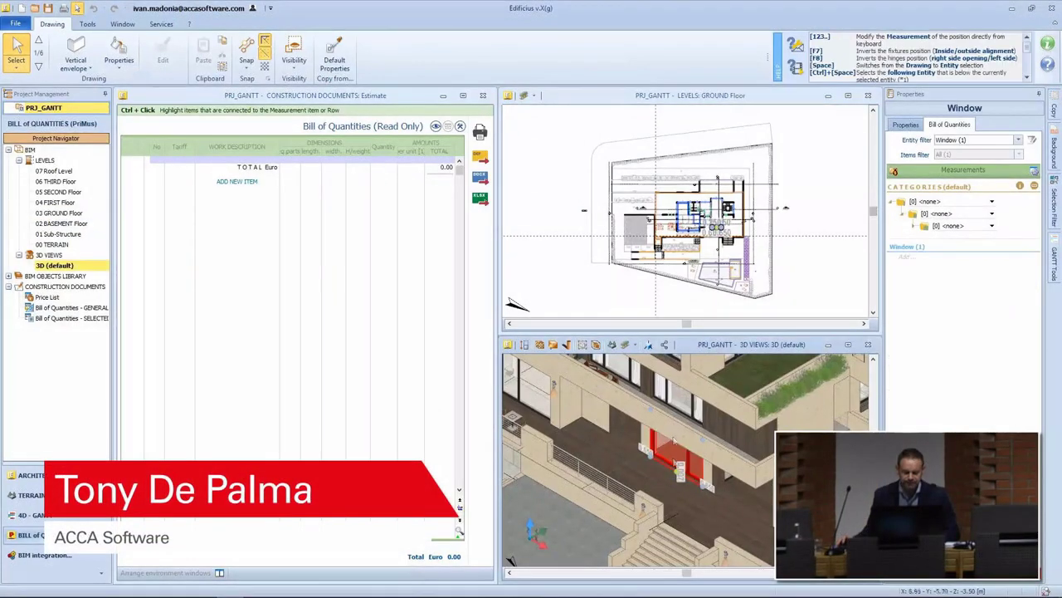
pyautogui.scroll(4, 712, 254)
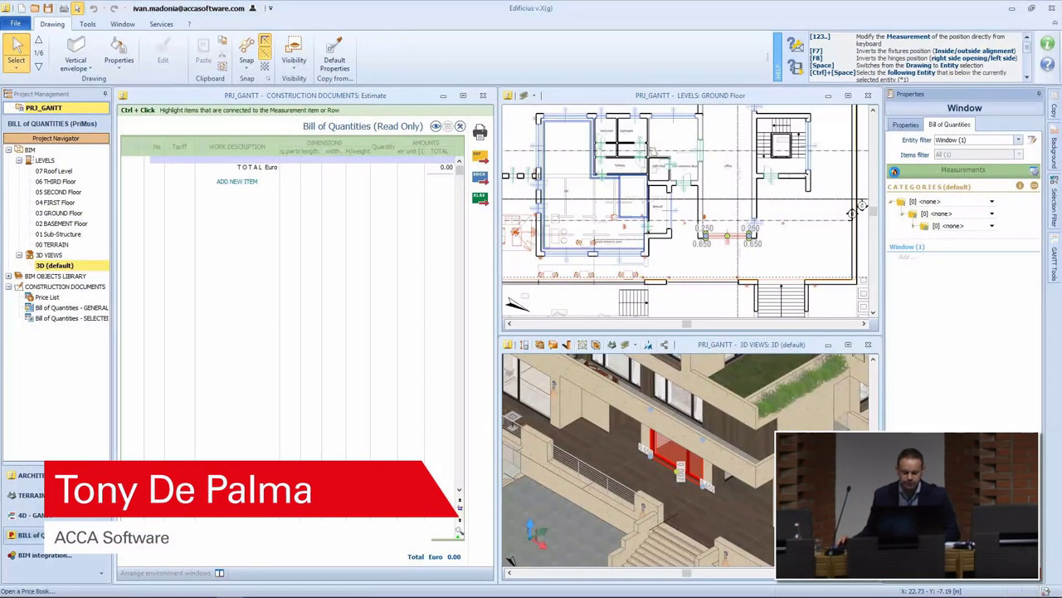
# Step: Open the price list PL Example_001.dcf and look through its items
pyautogui.click(894, 172)
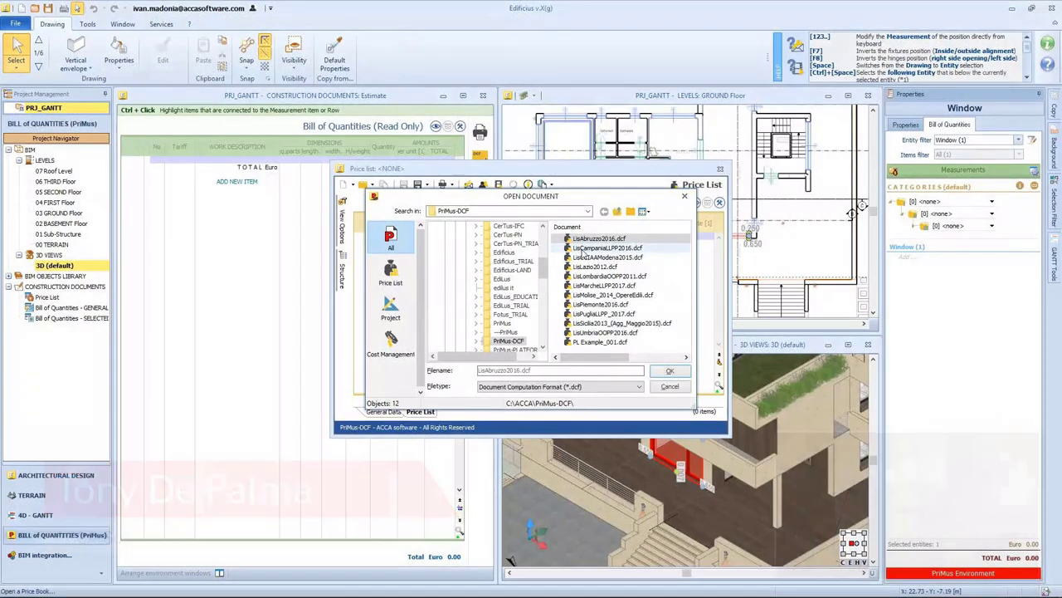
pyautogui.doubleClick(585, 344)
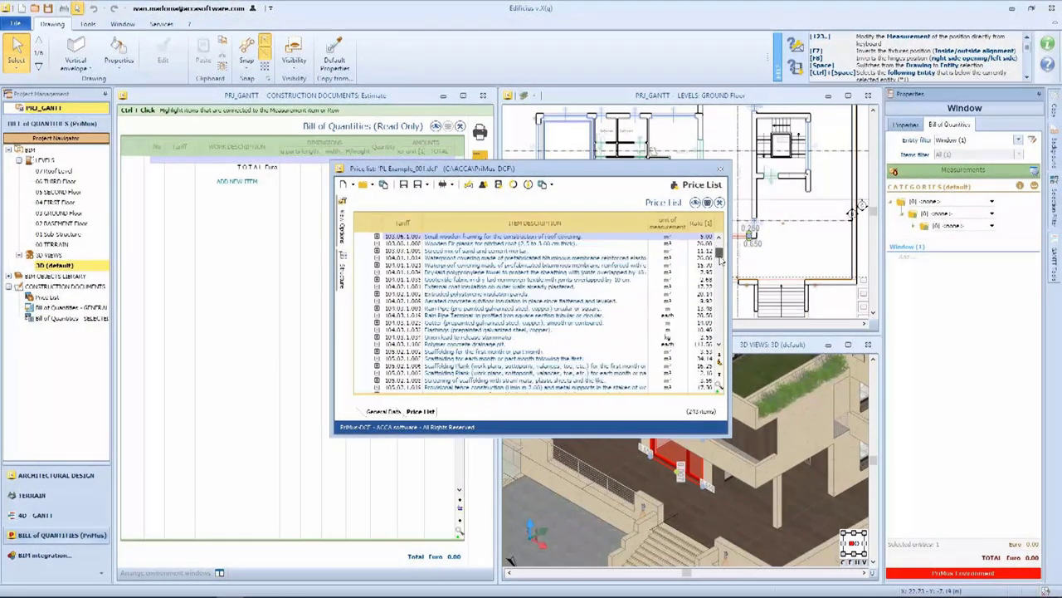
pyautogui.moveTo(720, 260); pyautogui.dragTo(721, 337)
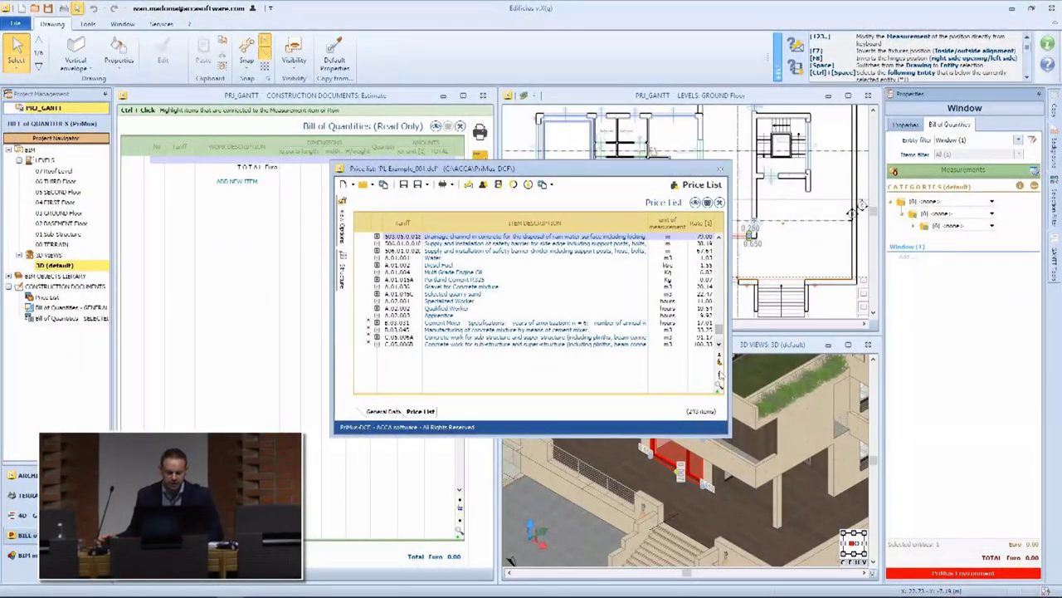
# Step: Search the price list for "wind" and select the item for windows with one or two sliding door wings
pyautogui.click(719, 385)
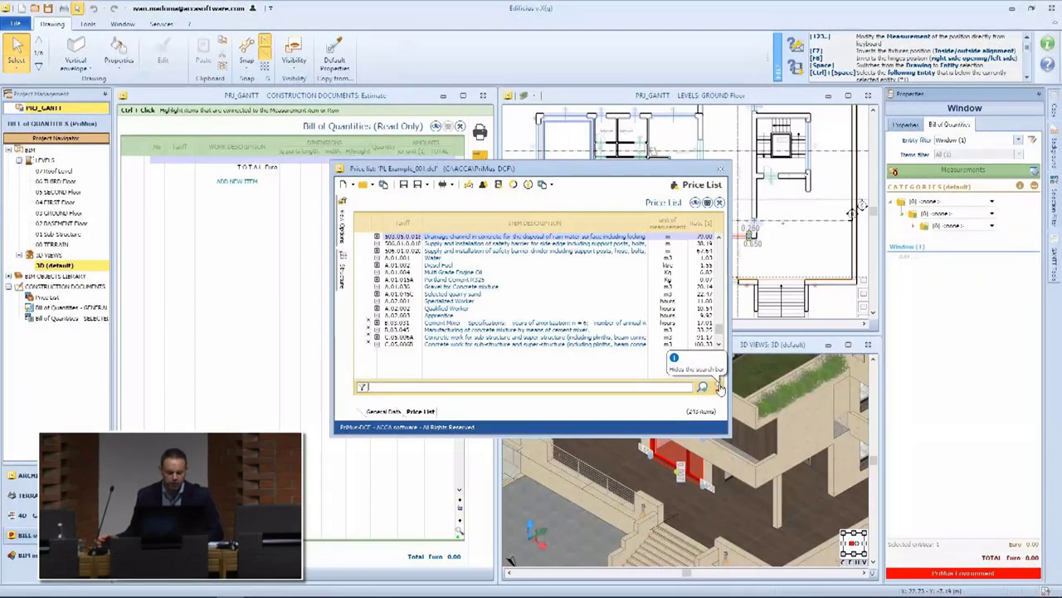
pyautogui.write('wind')
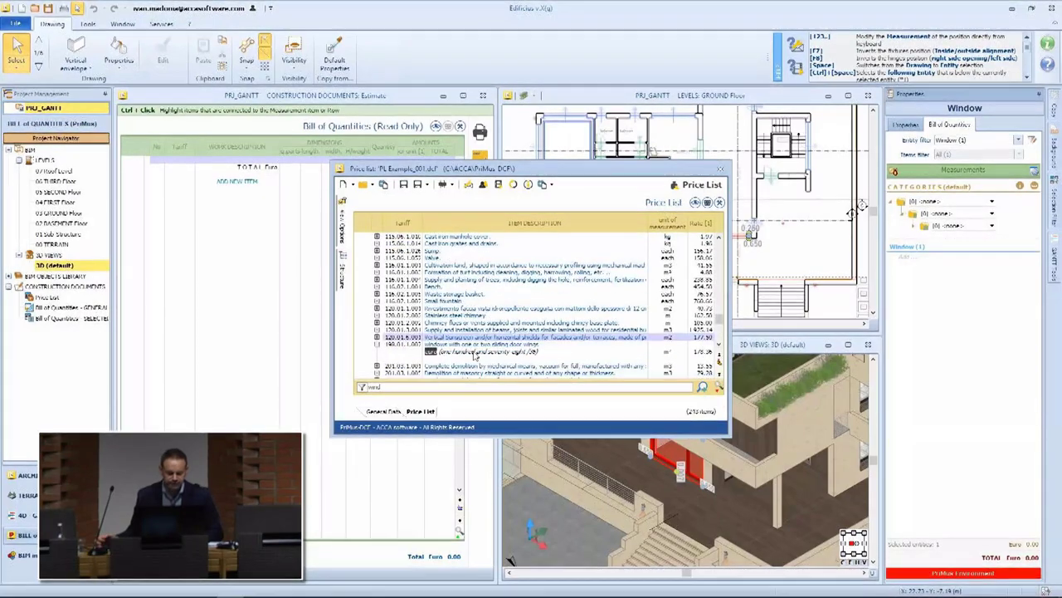
pyautogui.click(470, 344)
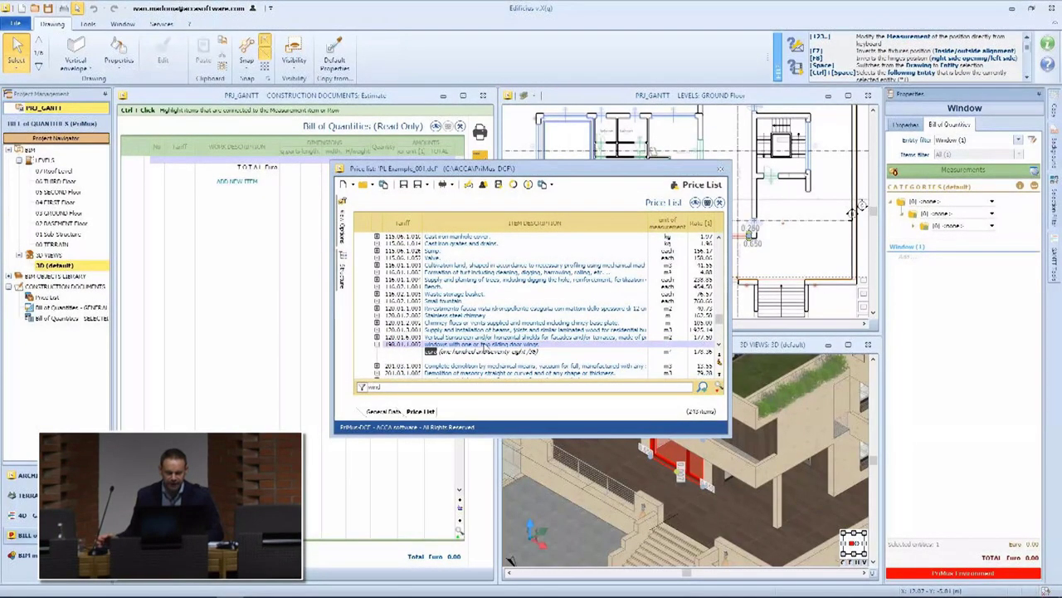
# Step: Assign the sliding window price item to the selected window as a measurement, keeping all categories at <none>
pyautogui.moveTo(486, 346); pyautogui.dragTo(827, 274)
pyautogui.moveTo(882, 242); pyautogui.dragTo(898, 246)
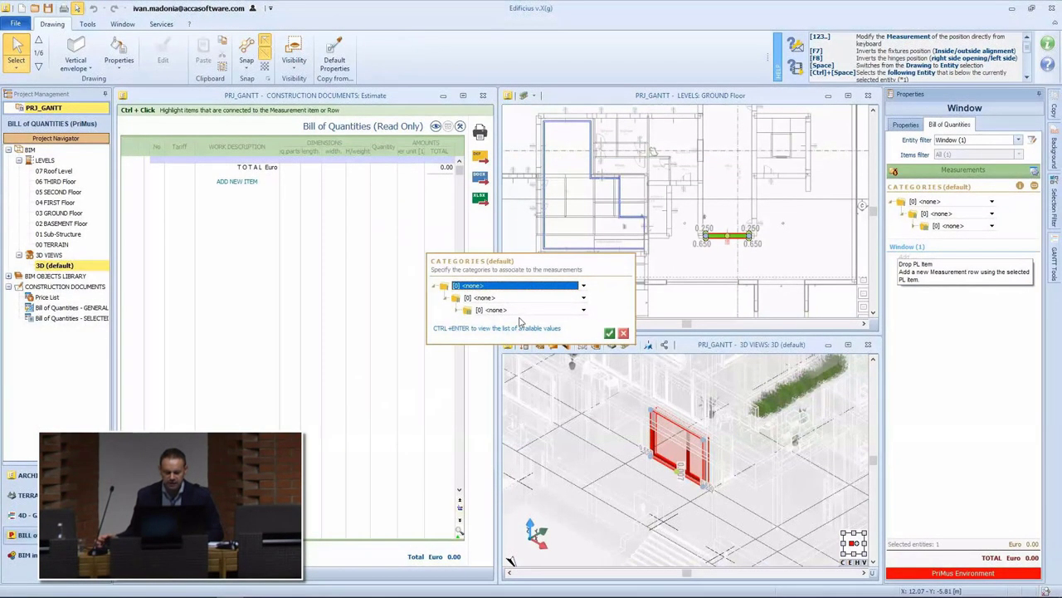
pyautogui.click(610, 333)
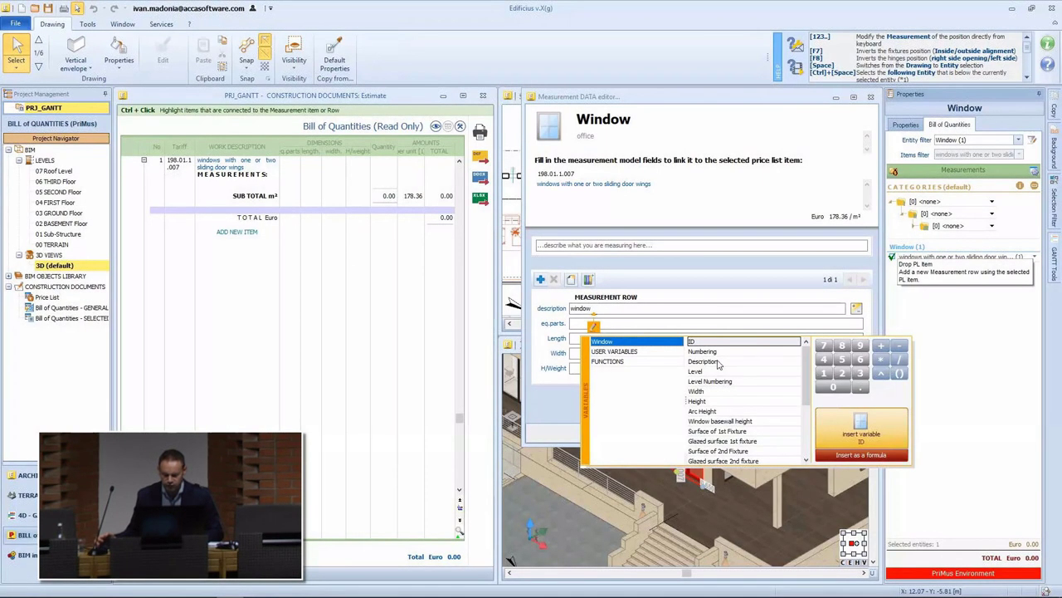
# Step: Append the window's Description and Level Numbering variables to the measurement row description
pyautogui.click(718, 363)
pyautogui.doubleClick(718, 363)
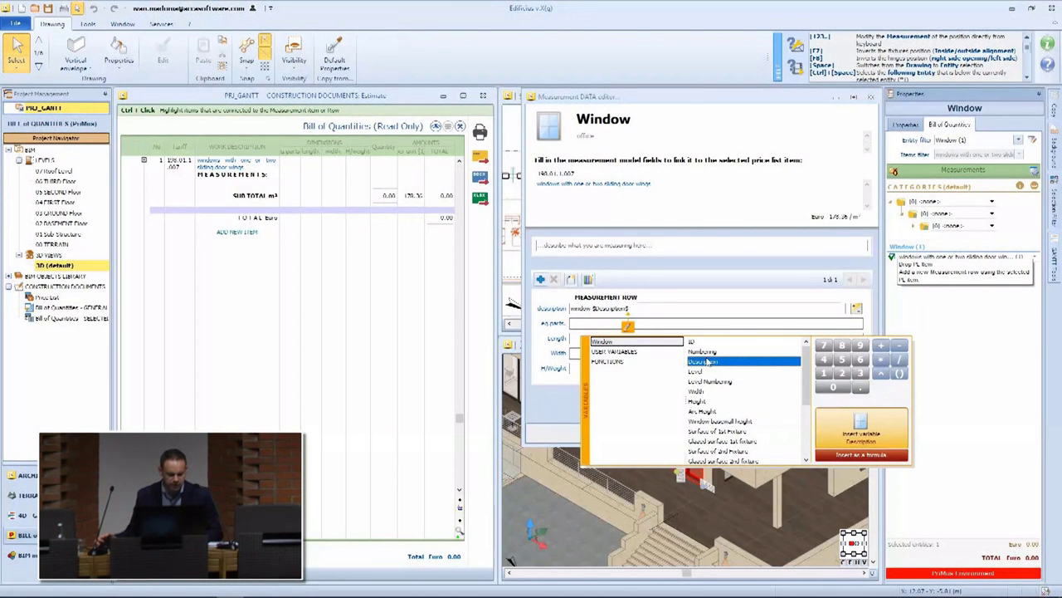
pyautogui.click(654, 308)
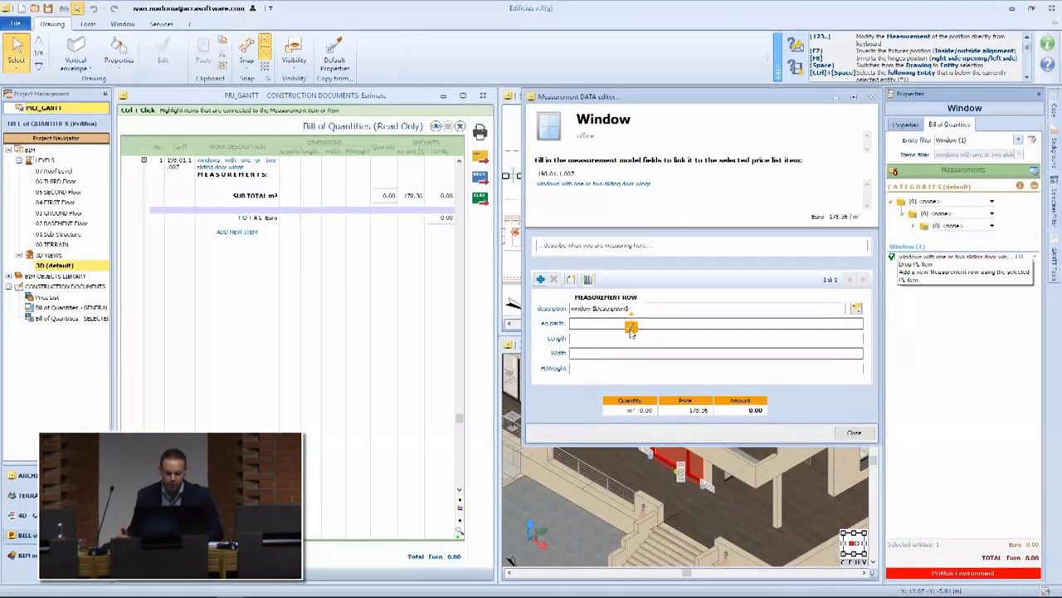
pyautogui.click(629, 327)
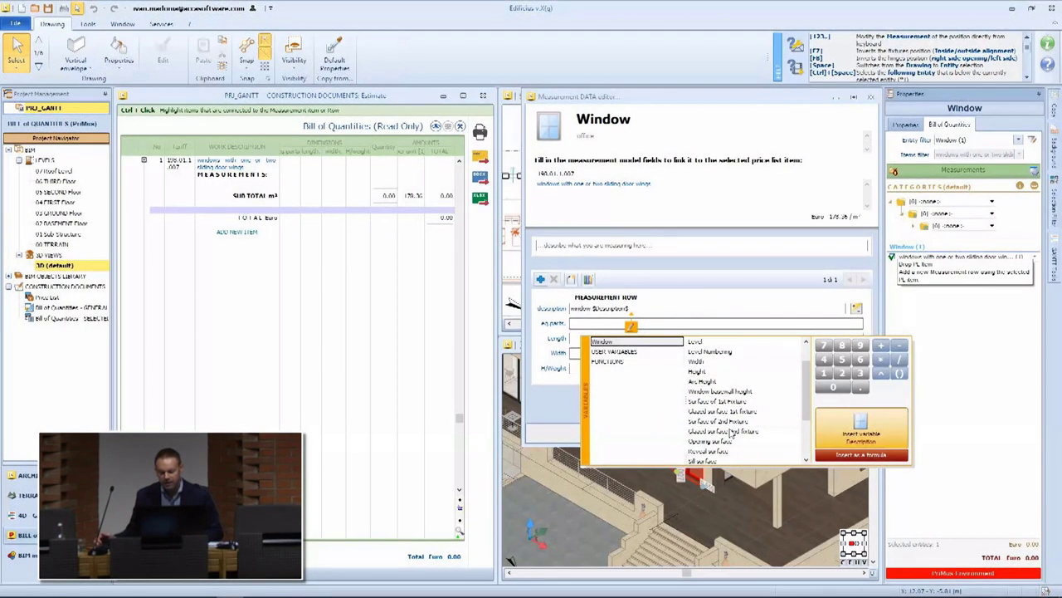
pyautogui.doubleClick(709, 351)
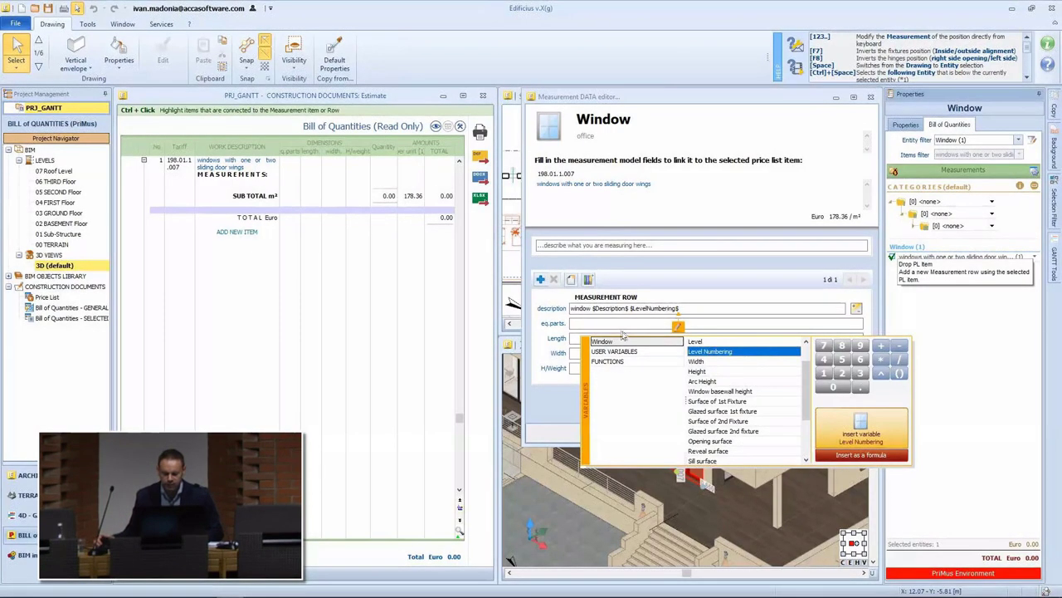
# Step: Link the measurement row's width to the window's Width variable
pyautogui.click(581, 353)
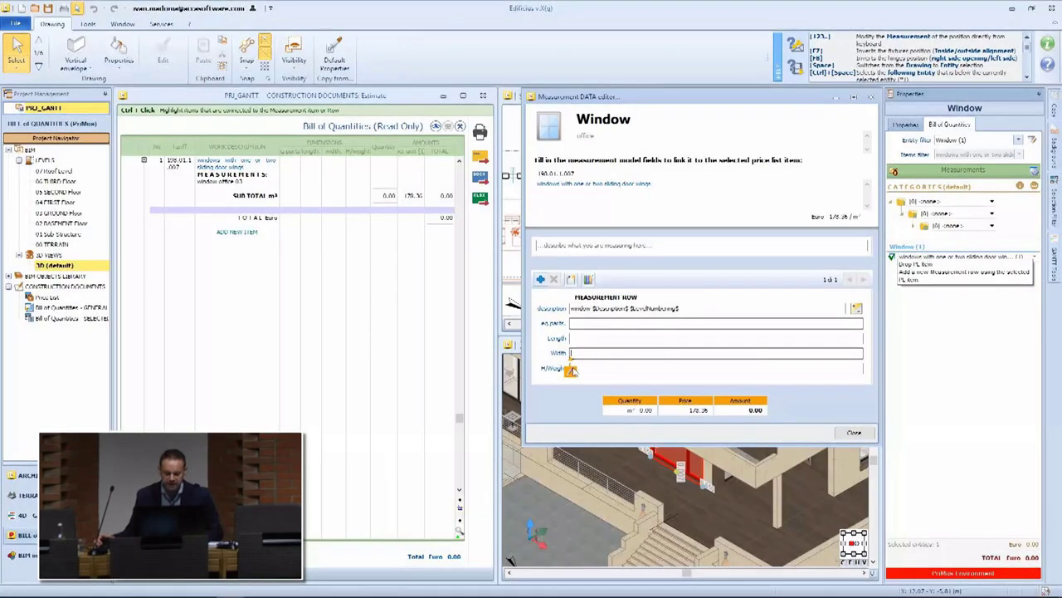
pyautogui.click(569, 370)
pyautogui.click(601, 386)
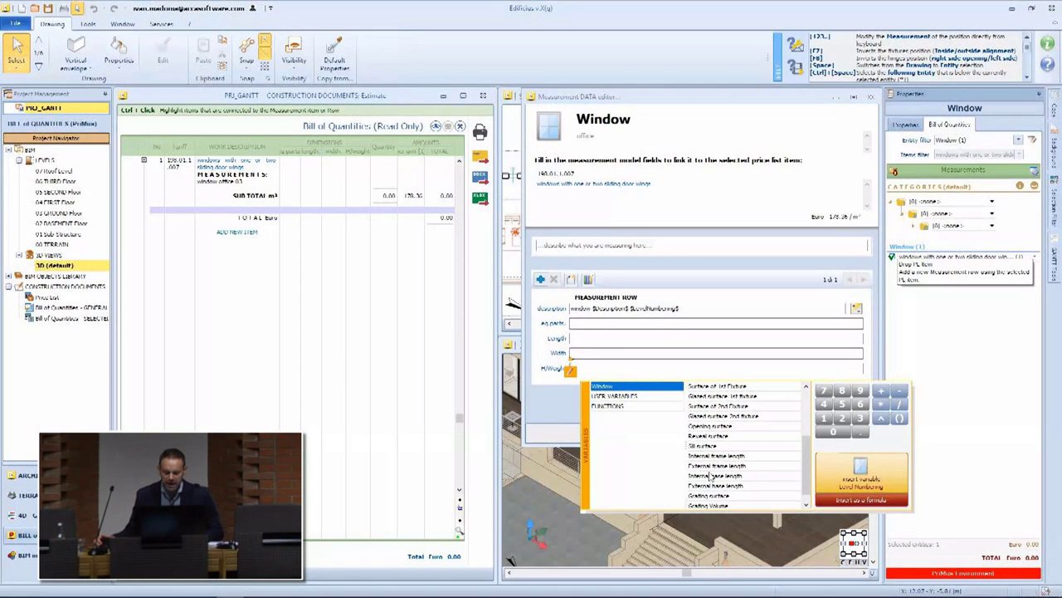
pyautogui.scroll(1, 716, 473)
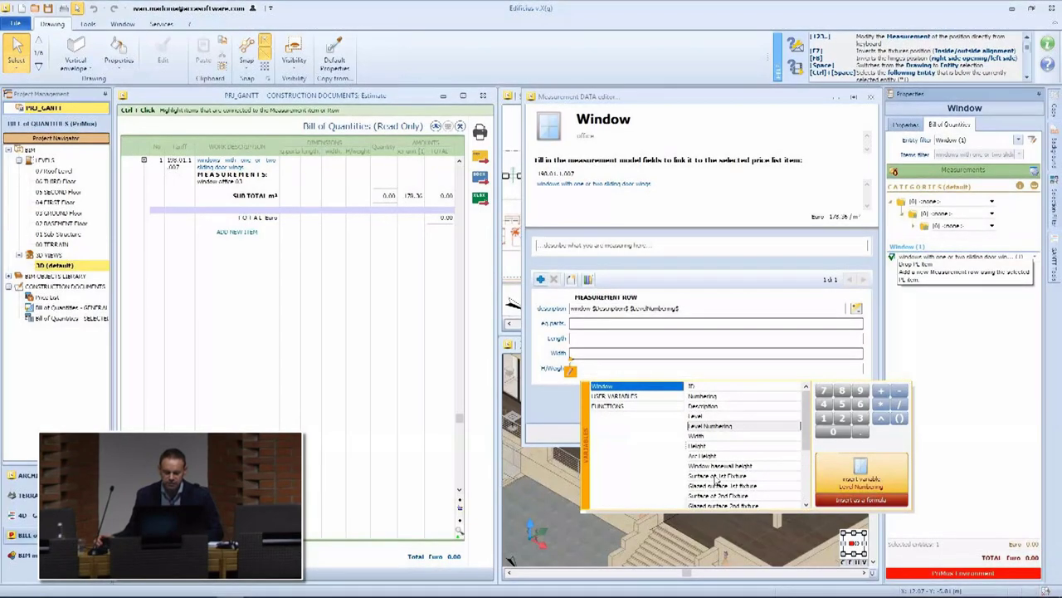
pyautogui.click(709, 437)
pyautogui.doubleClick(709, 437)
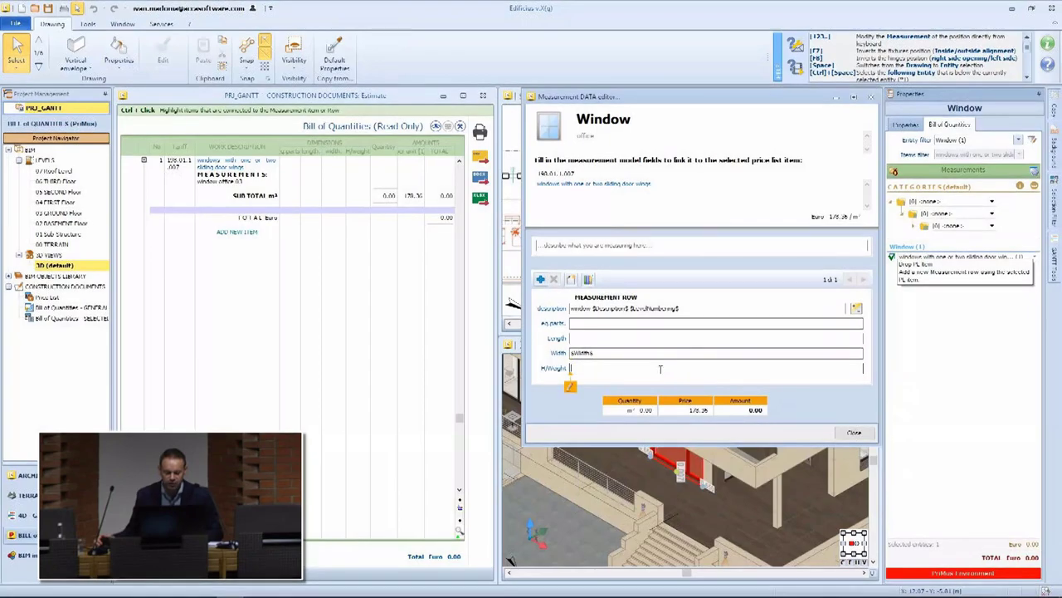
# Step: Insert the Height variable as the H/Weight value of the window's measurement row and close the measurement editor
pyautogui.click(570, 387)
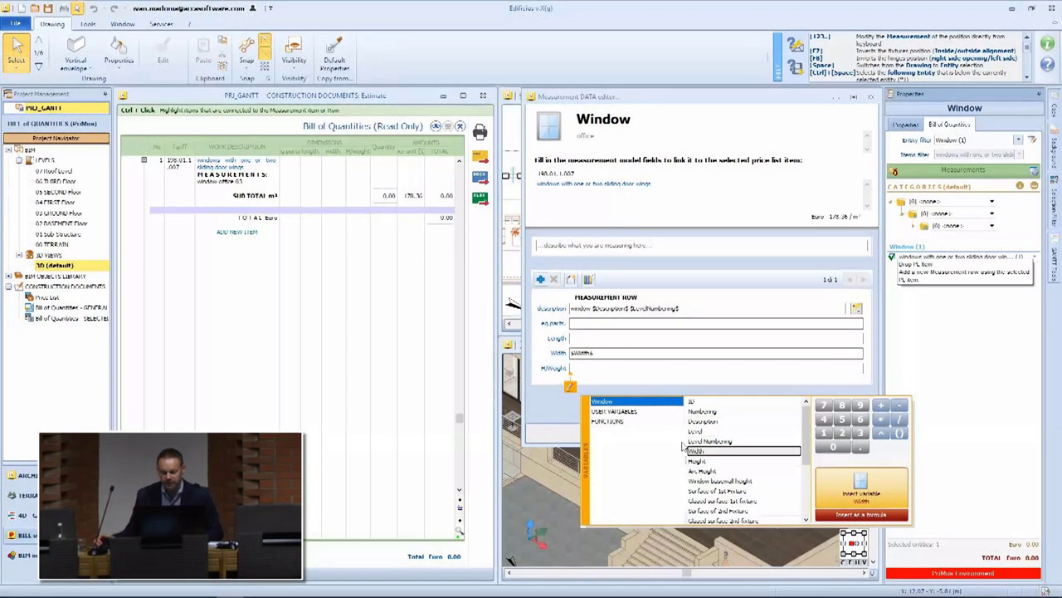
pyautogui.doubleClick(697, 462)
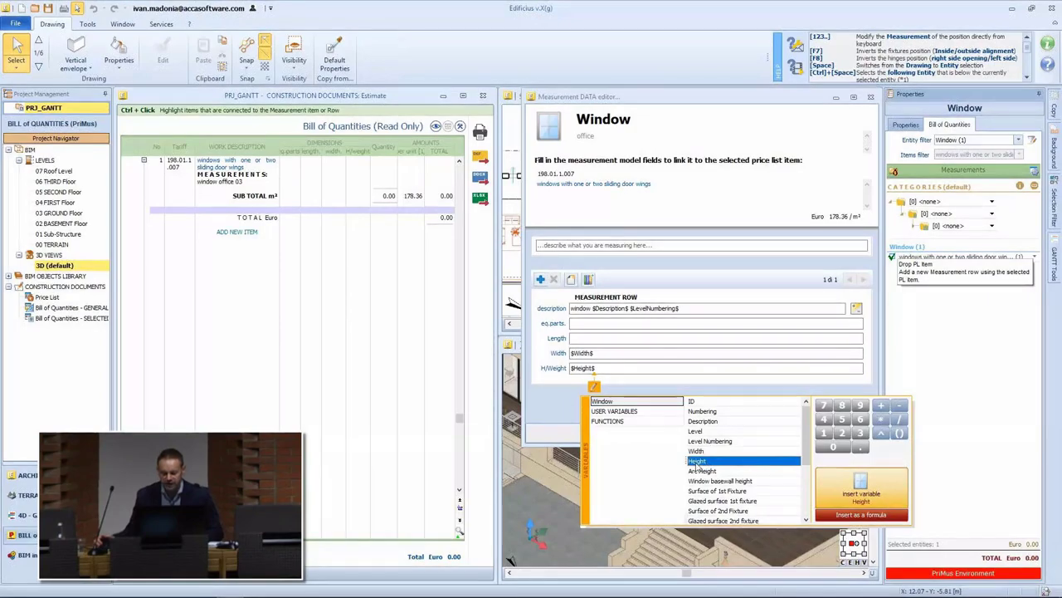
pyautogui.click(596, 386)
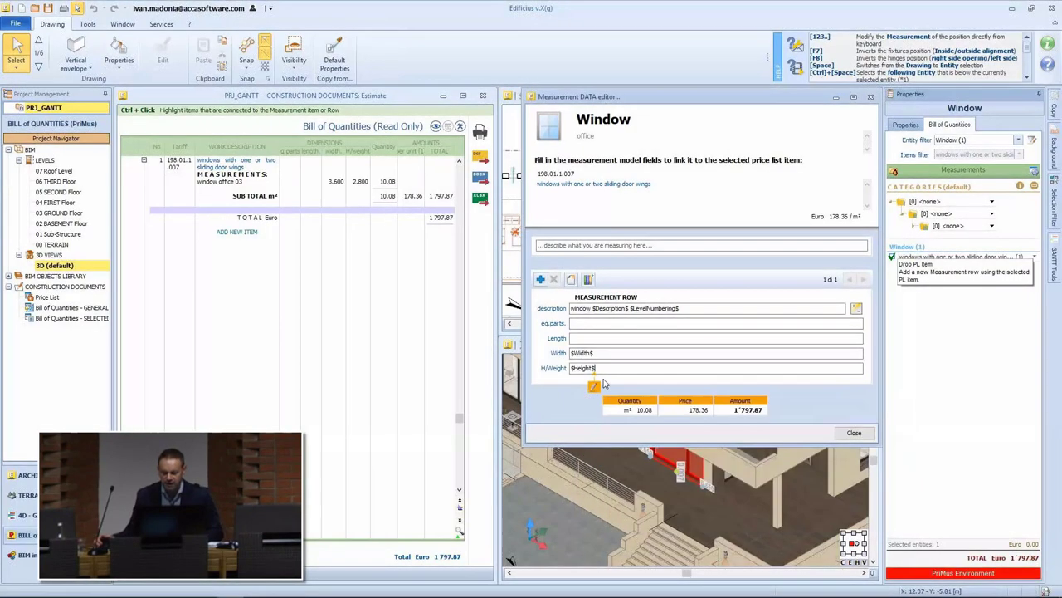
pyautogui.click(855, 433)
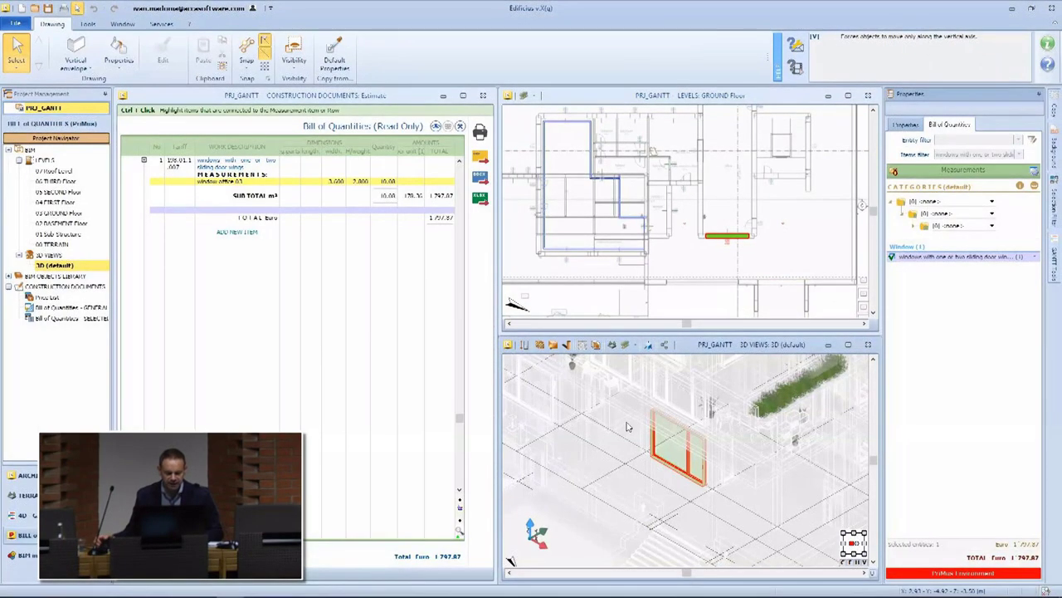
# Step: Select the whole model in the 3D view and apply the sliding-door-wing windows price item to every window, then clear the selection
pyautogui.scroll(-10, 611, 421)
pyautogui.scroll(1, 640, 425)
pyautogui.moveTo(639, 425)
pyautogui.mouseDown(button='middle')
pyautogui.moveTo(741, 497)
pyautogui.moveTo(699, 473)
pyautogui.mouseUp(button='middle')
pyautogui.click(845, 461)
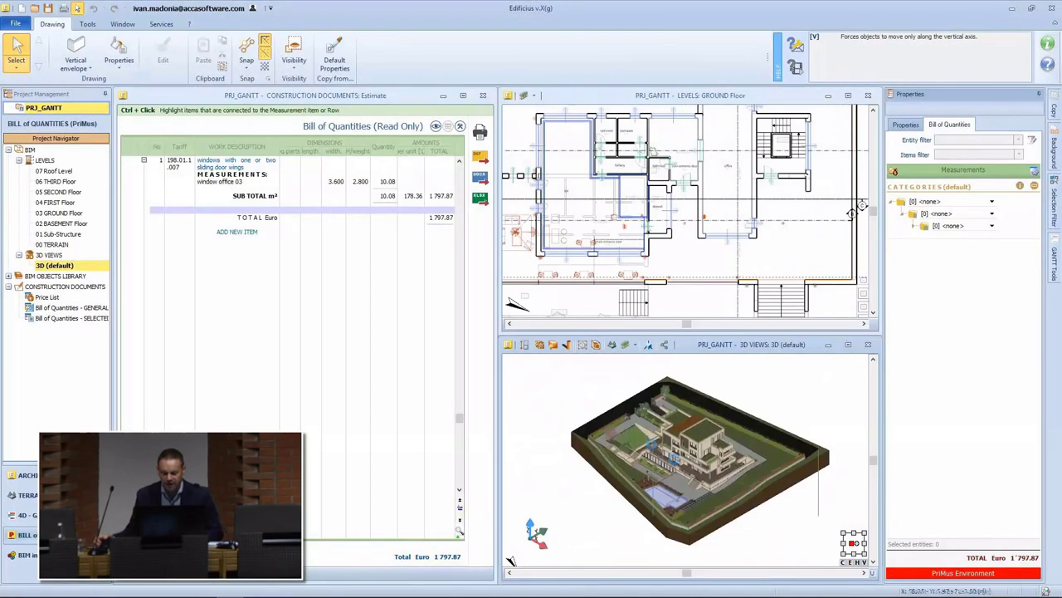
pyautogui.moveTo(818, 514); pyautogui.dragTo(586, 380)
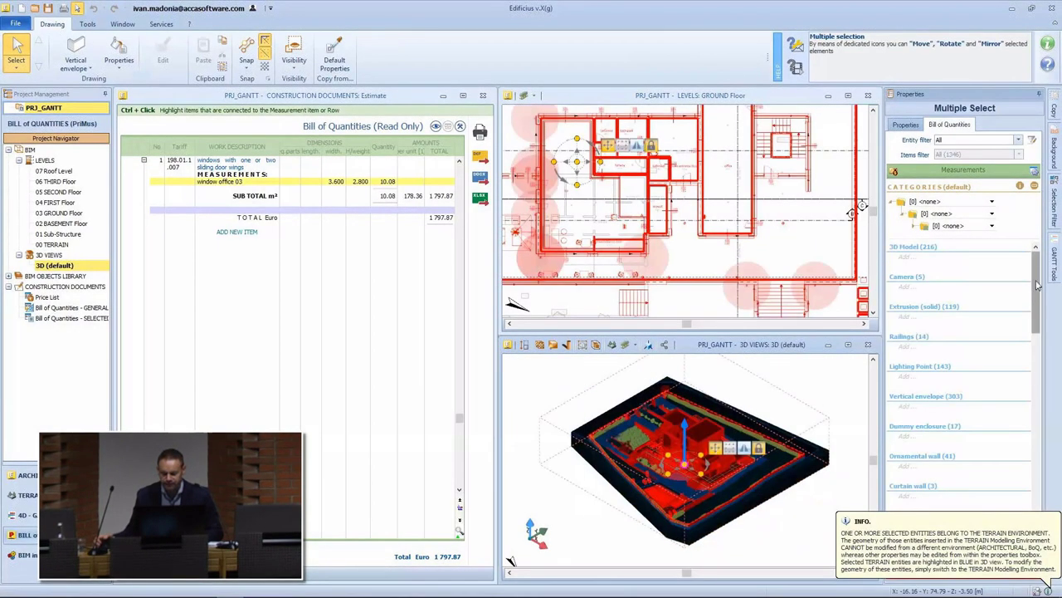
pyautogui.moveTo(1038, 285); pyautogui.dragTo(1052, 405)
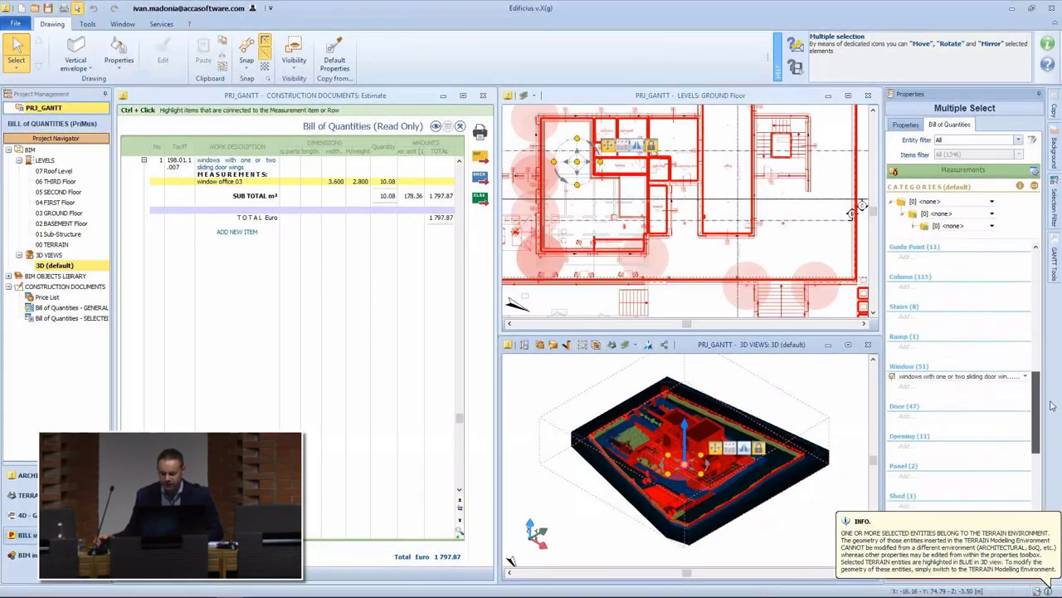
pyautogui.click(913, 377)
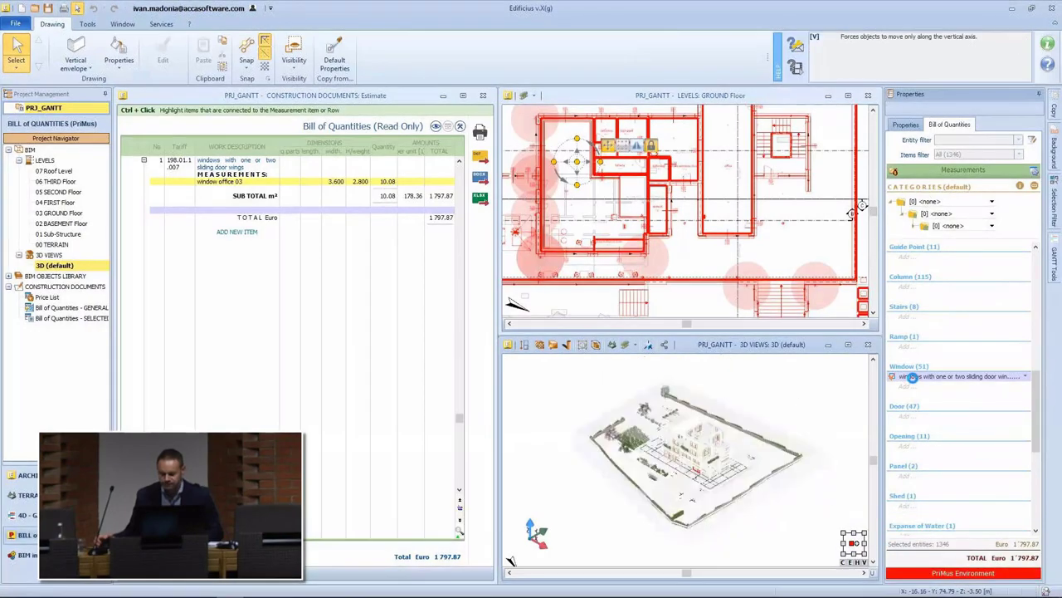
pyautogui.click(910, 366)
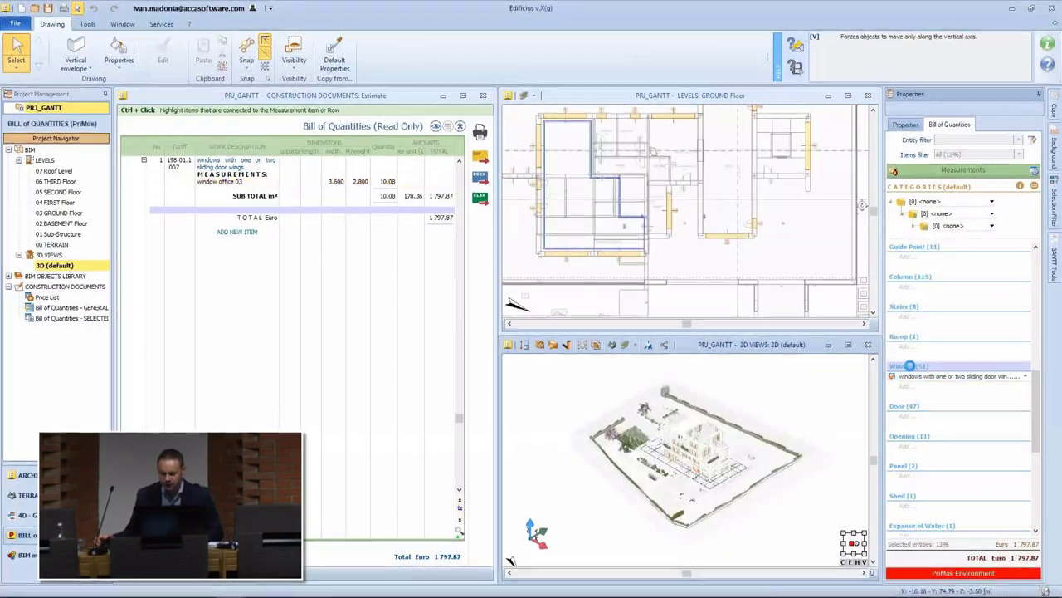
pyautogui.click(1026, 377)
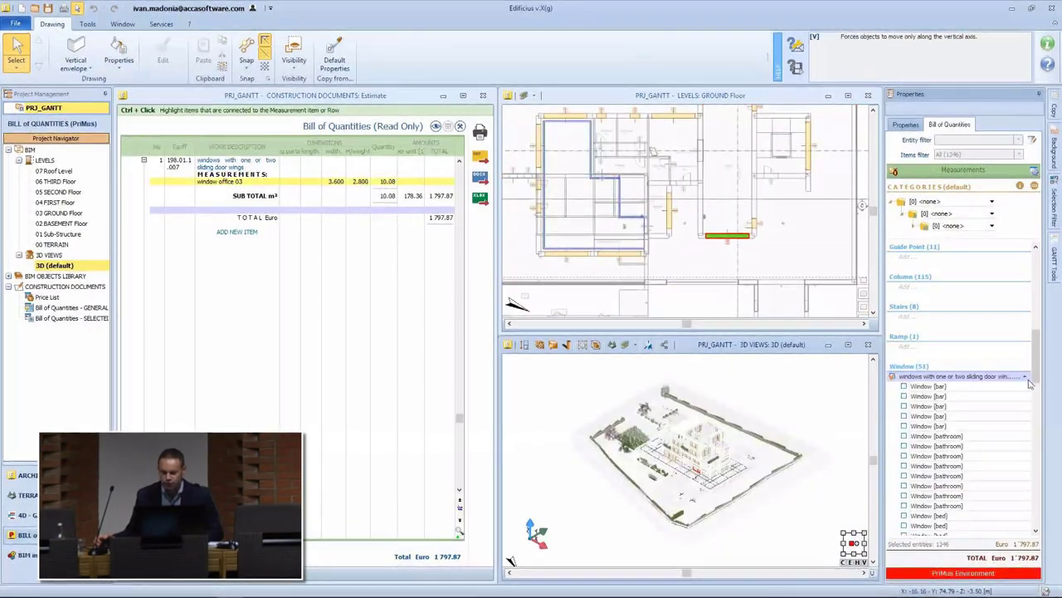
pyautogui.moveTo(1035, 381)
pyautogui.mouseDown()
pyautogui.moveTo(1042, 468)
pyautogui.moveTo(1049, 388)
pyautogui.mouseUp()
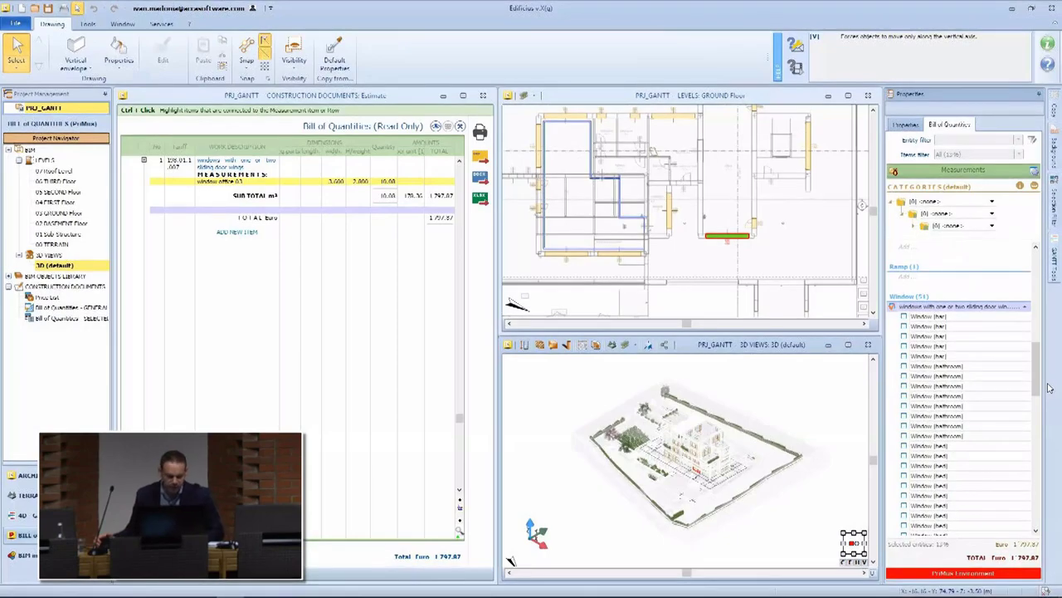
pyautogui.click(893, 308)
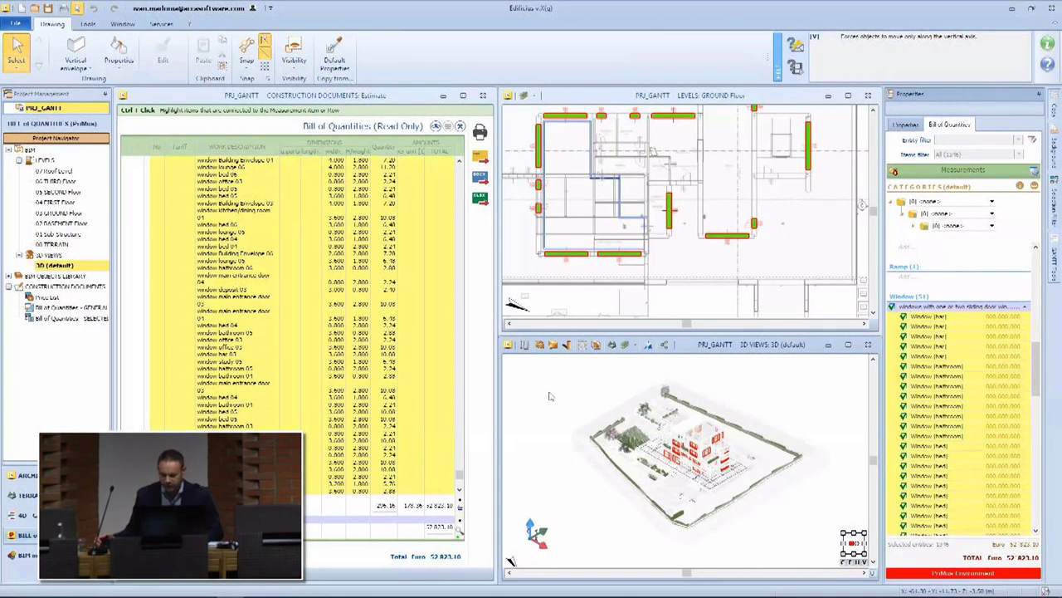
pyautogui.click(546, 381)
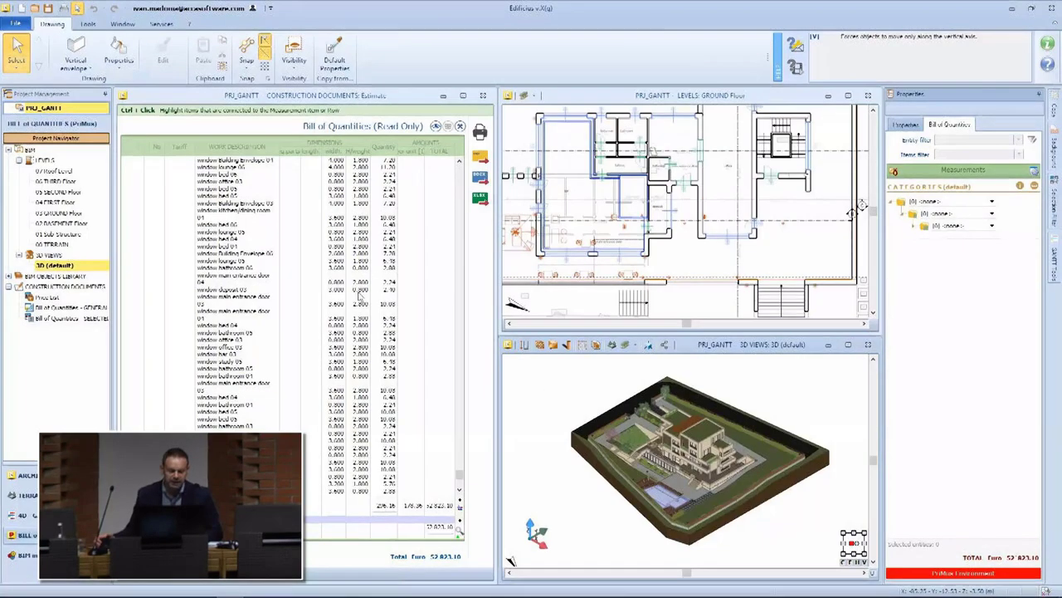
# Step: Search the price list for "surf" and assign "Internal plaster on flat surfaces" to the ground-floor bar room, leaving its categories at none
pyautogui.click(571, 196)
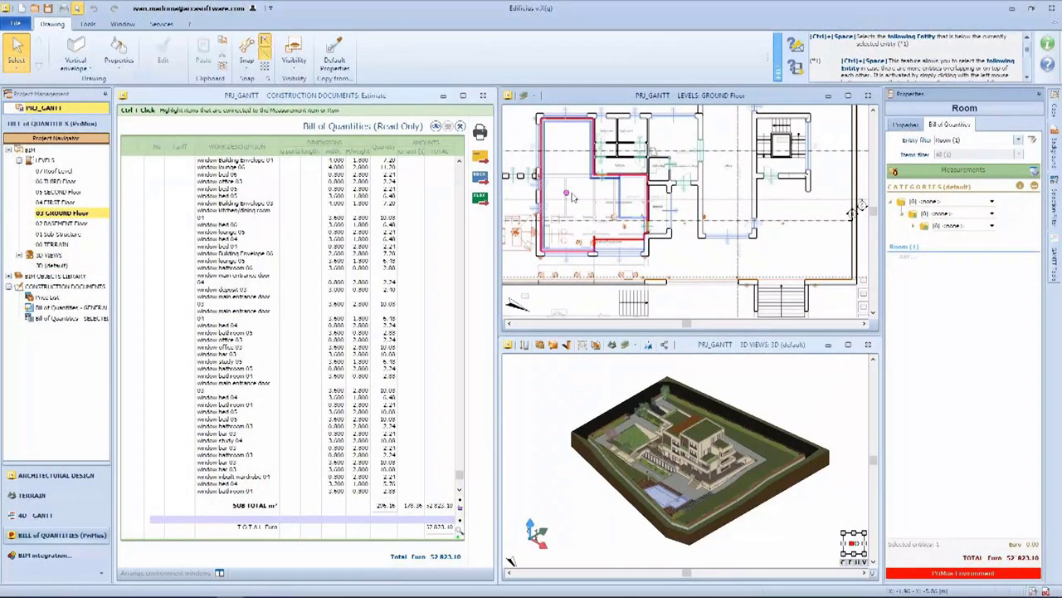
pyautogui.click(907, 256)
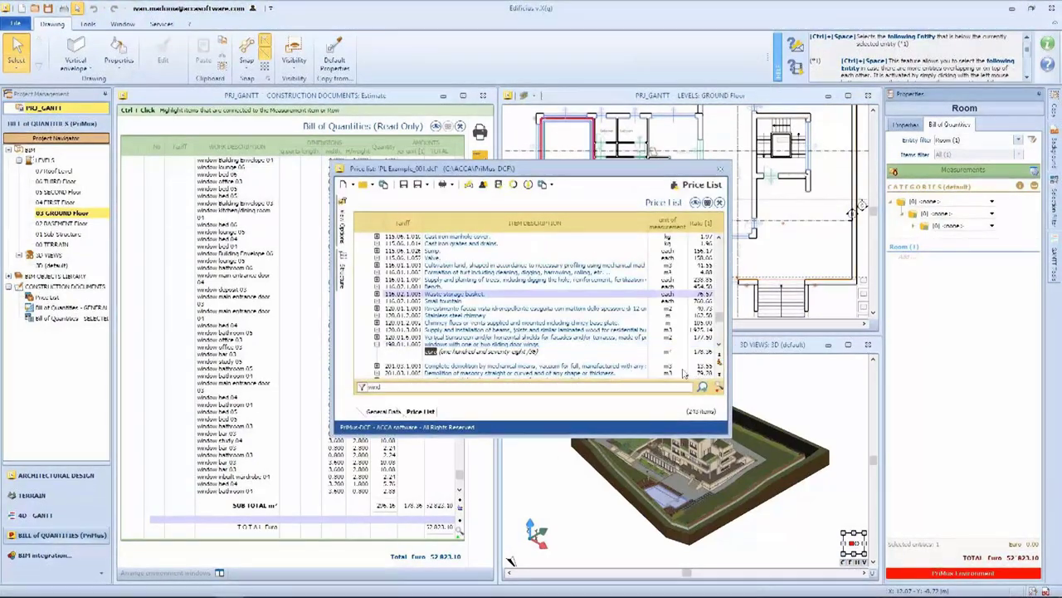
pyautogui.click(718, 386)
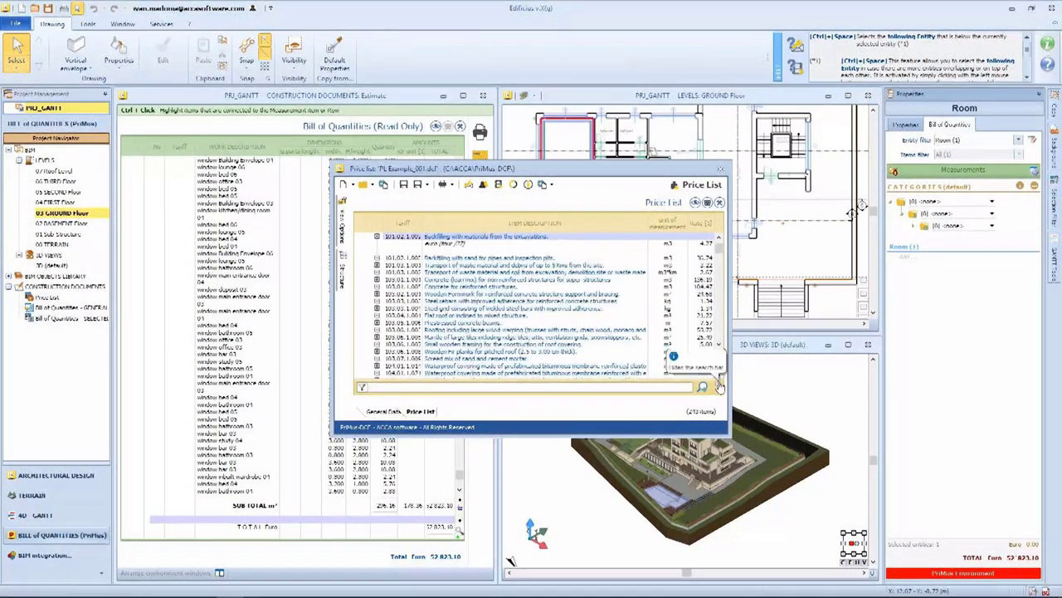
pyautogui.write('surf')
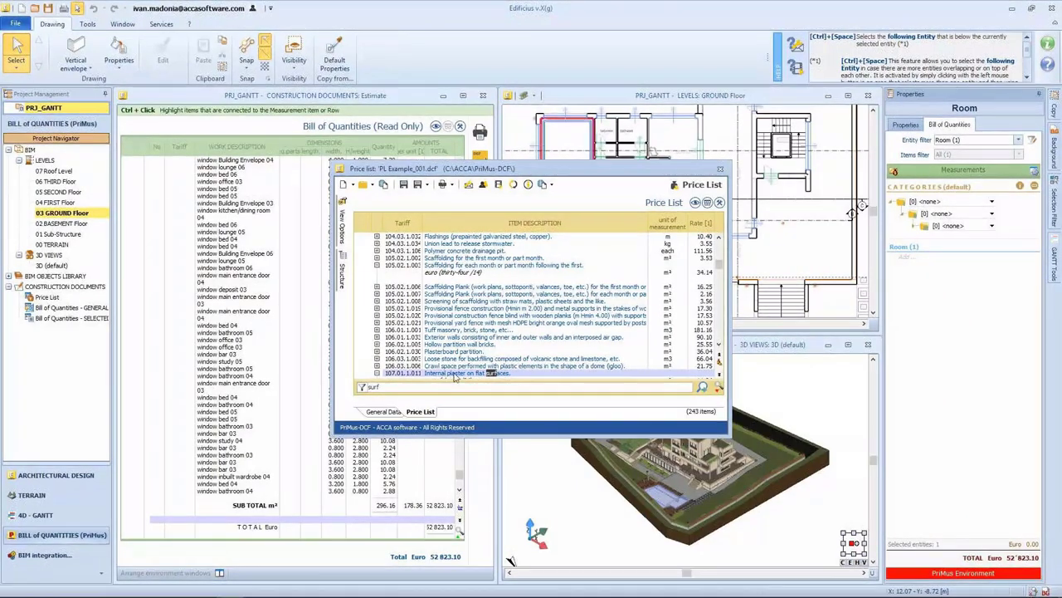
pyautogui.moveTo(455, 375); pyautogui.dragTo(869, 246)
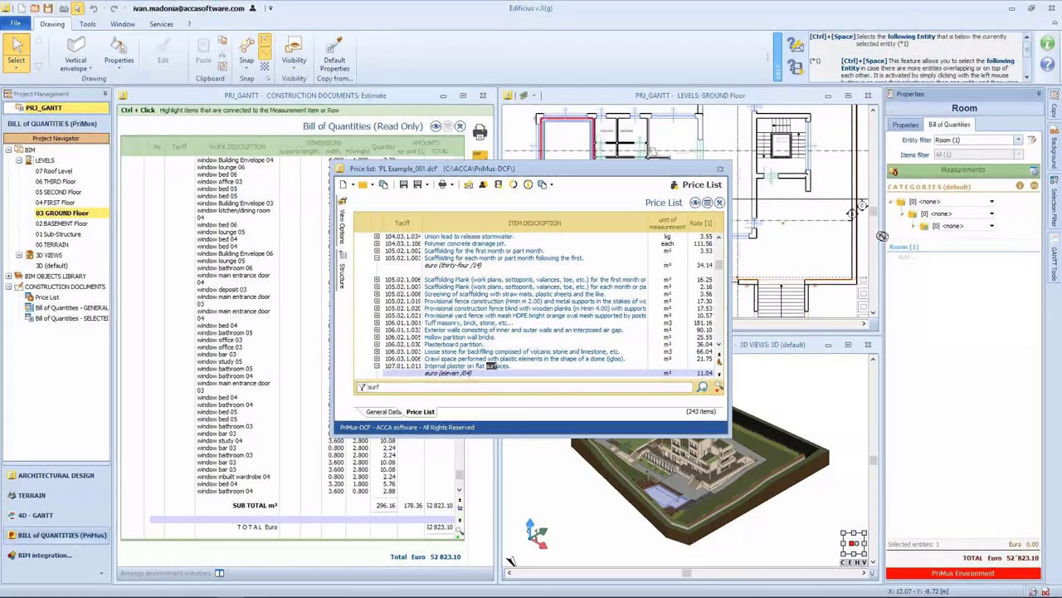
pyautogui.moveTo(491, 366); pyautogui.dragTo(904, 251)
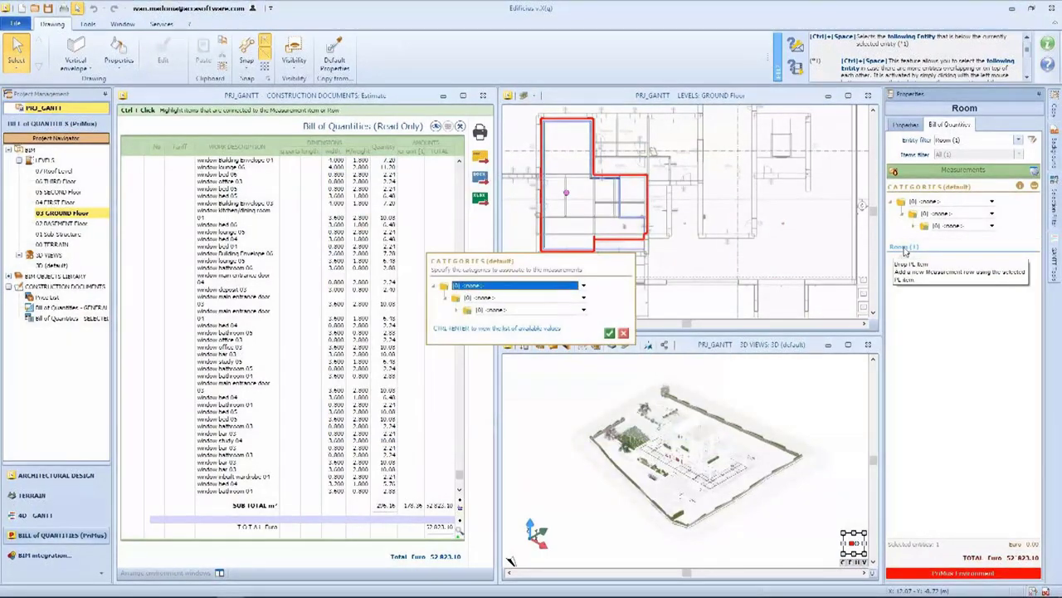
pyautogui.click(609, 332)
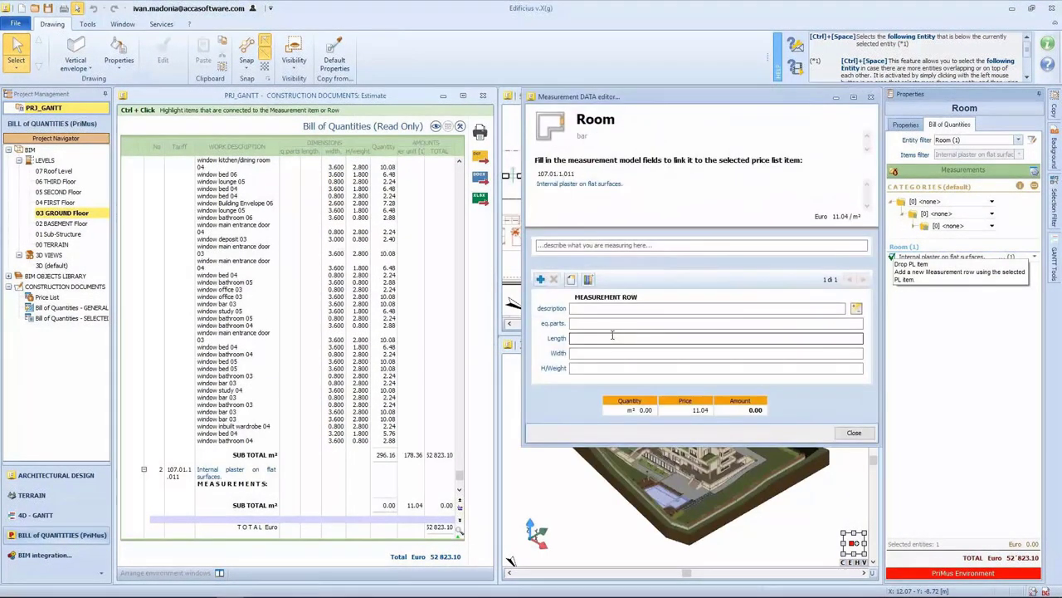
# Step: Apply the "Wall surface considering tiles net of any openings + ceiling surface" measurement model to the bar room's plaster item and close the editor
pyautogui.click(588, 280)
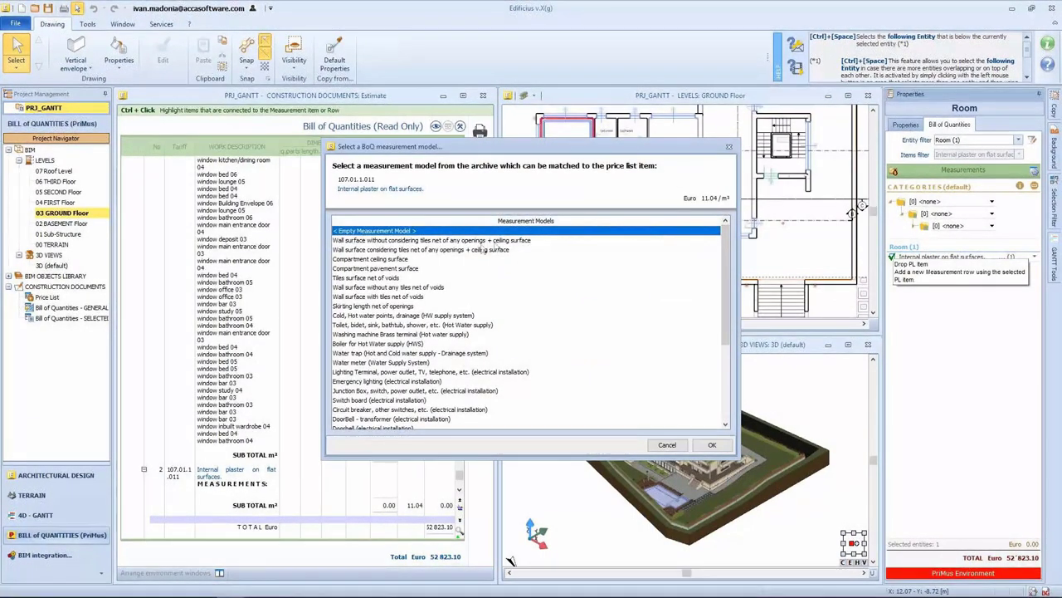
pyautogui.doubleClick(432, 249)
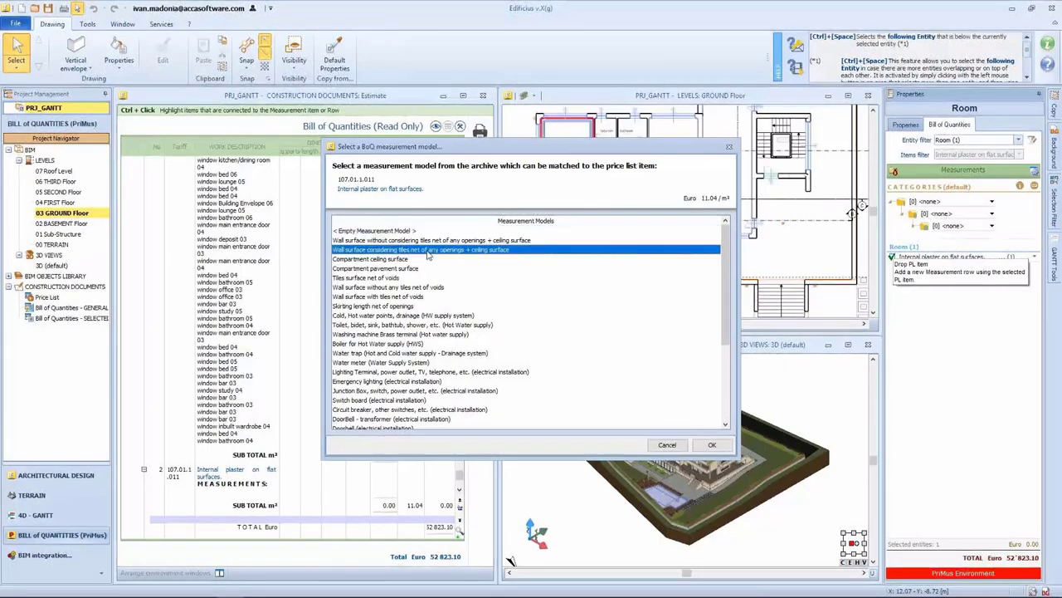
pyautogui.click(854, 433)
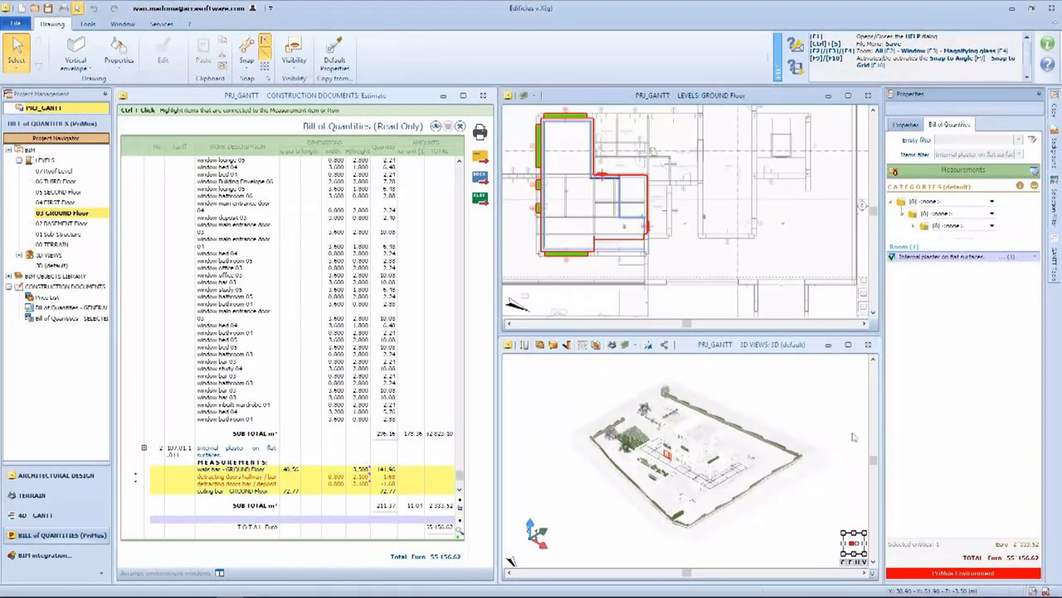
pyautogui.click(770, 412)
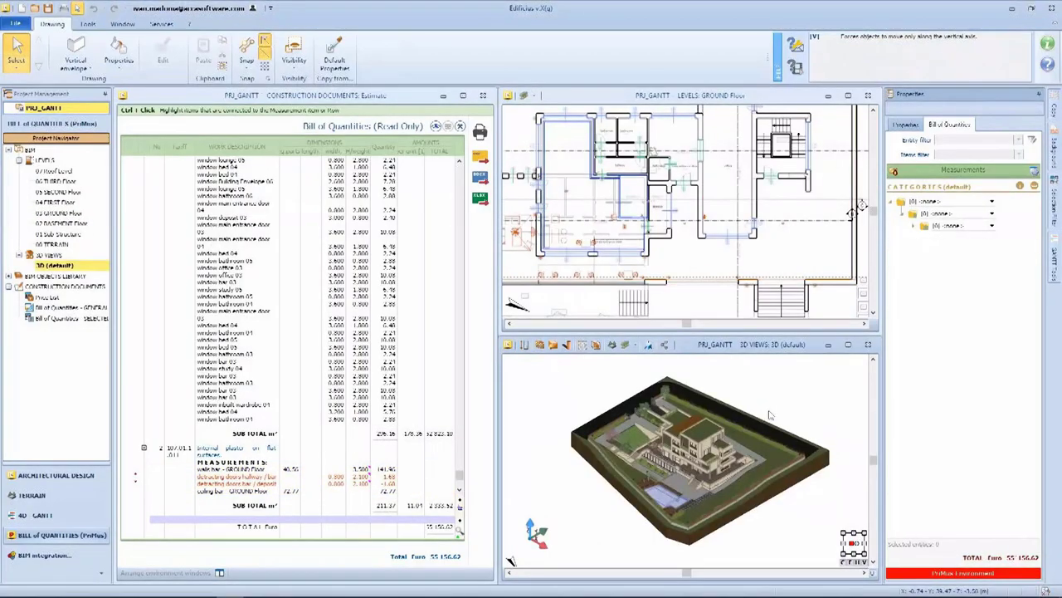
# Step: Select the building's entities in the ground floor plan, filter them to Room, and apply the internal plaster item to all selected rooms
pyautogui.moveTo(580, 186); pyautogui.dragTo(624, 251, button='middle')
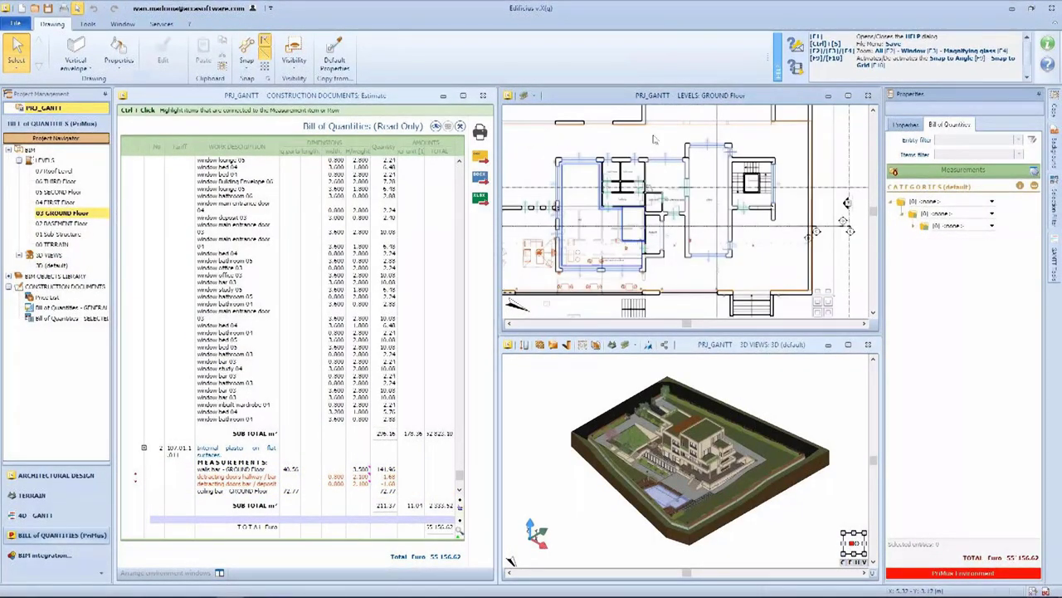
pyautogui.hotkey('ctrl', 'a')
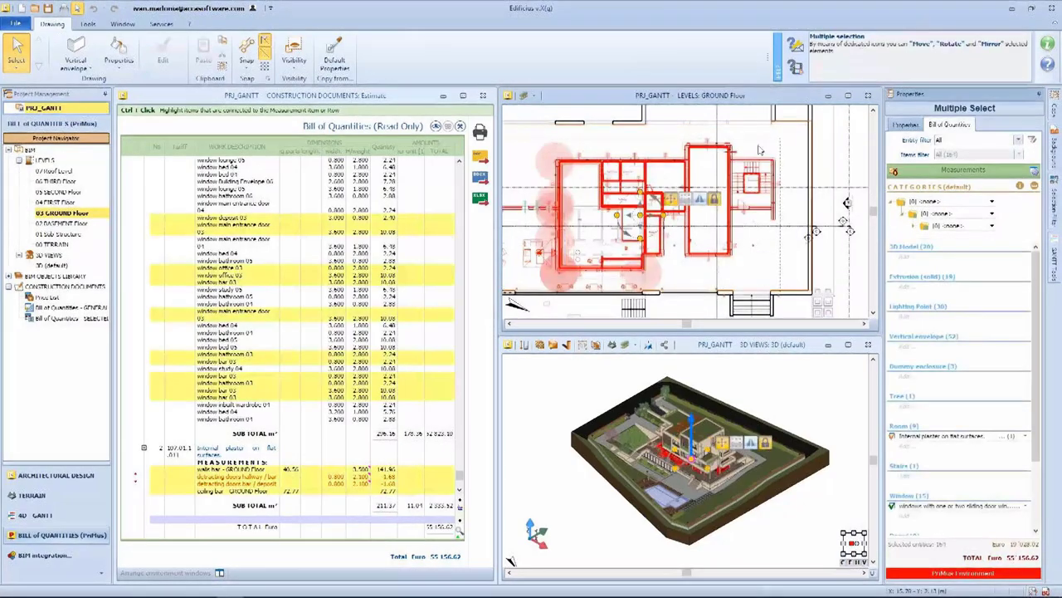
pyautogui.click(1018, 140)
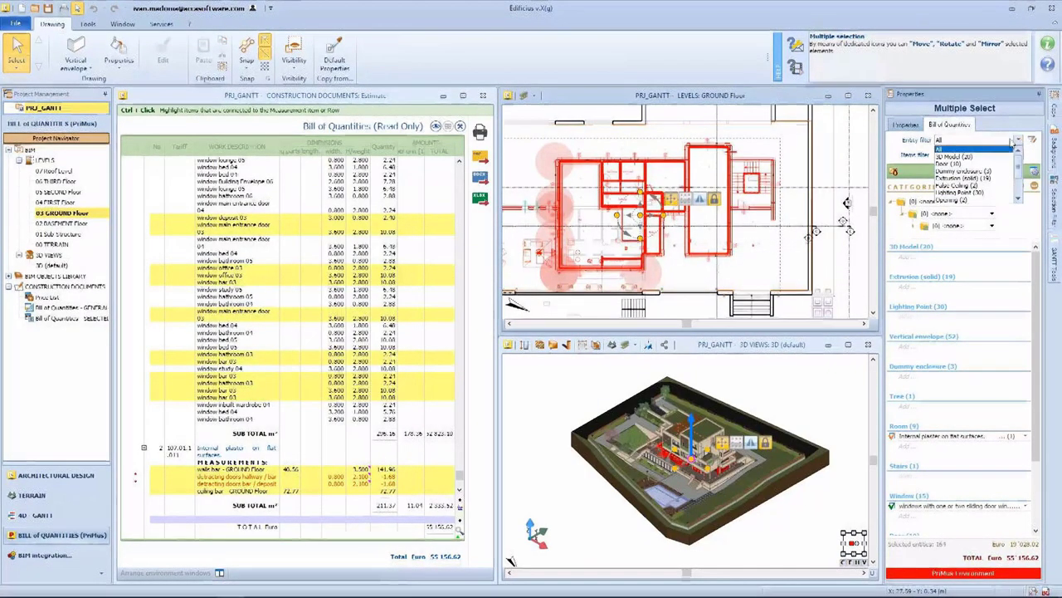
pyautogui.scroll(-2, 998, 171)
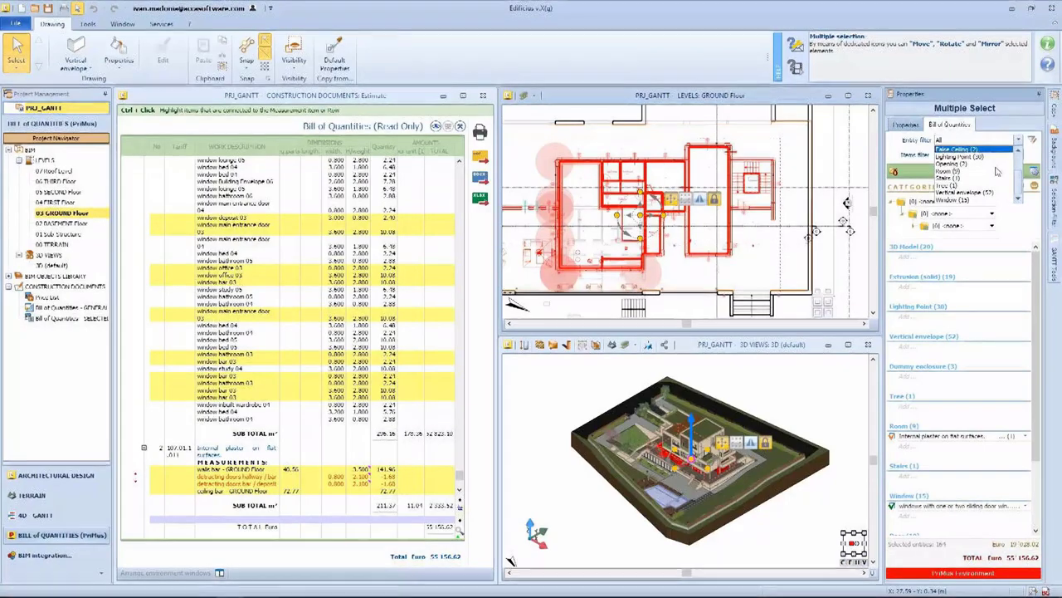
pyautogui.click(949, 171)
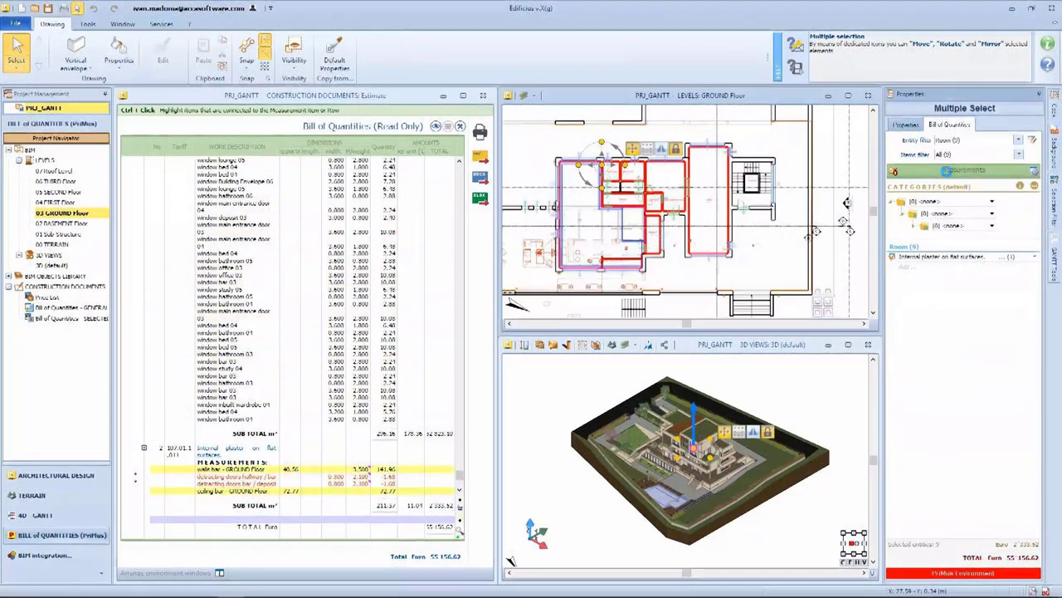
pyautogui.click(893, 257)
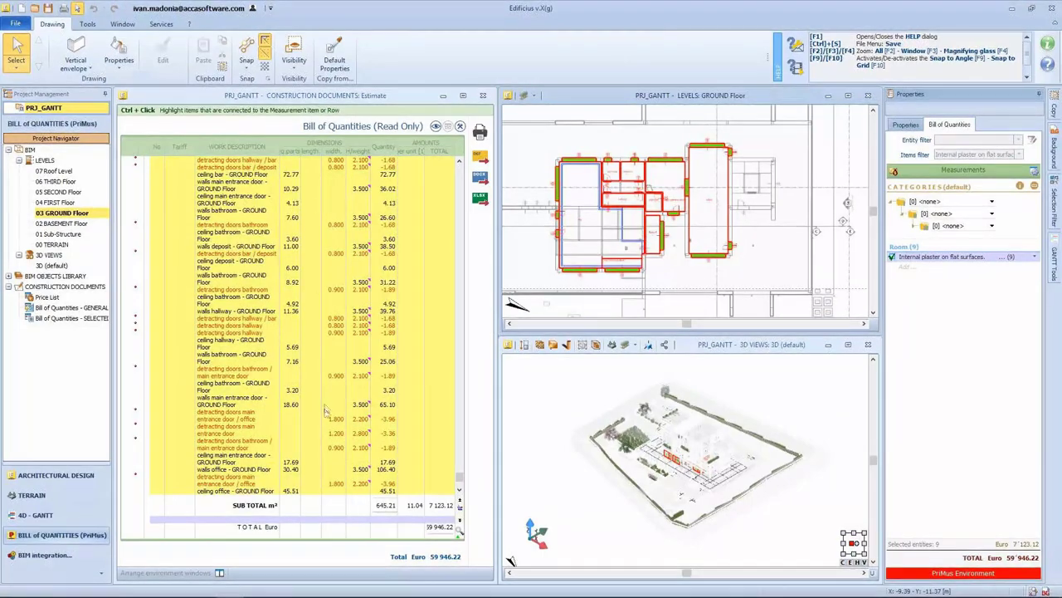
# Step: Highlight the window linked to the "window main entrance door 03" measurement row, select it in the ground floor plan, and inspect it closely
pyautogui.press('space')
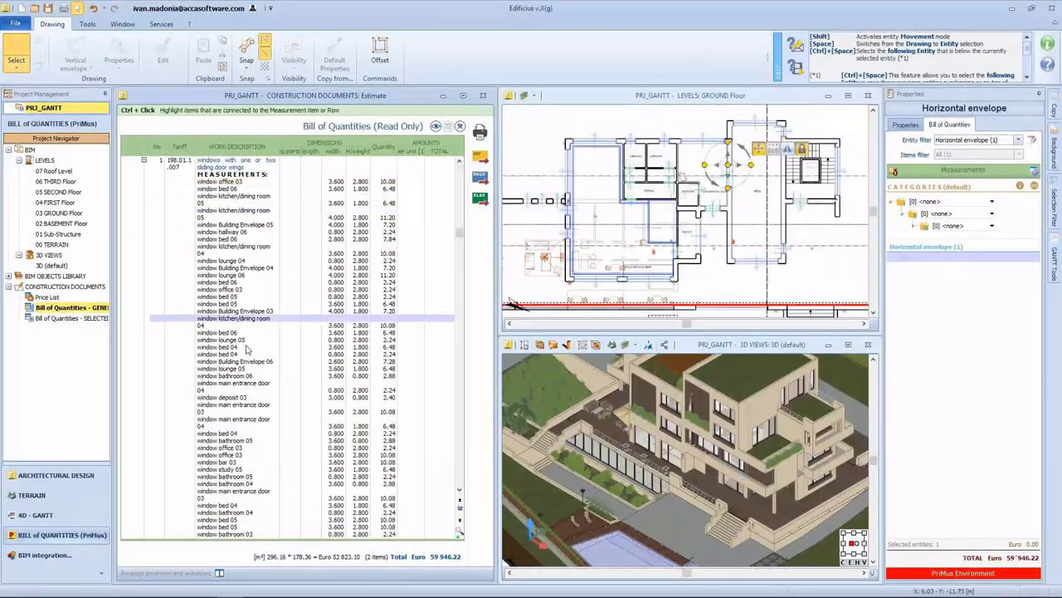
pyautogui.keyDown('ctrl'); pyautogui.click(243, 406); pyautogui.keyUp('ctrl')
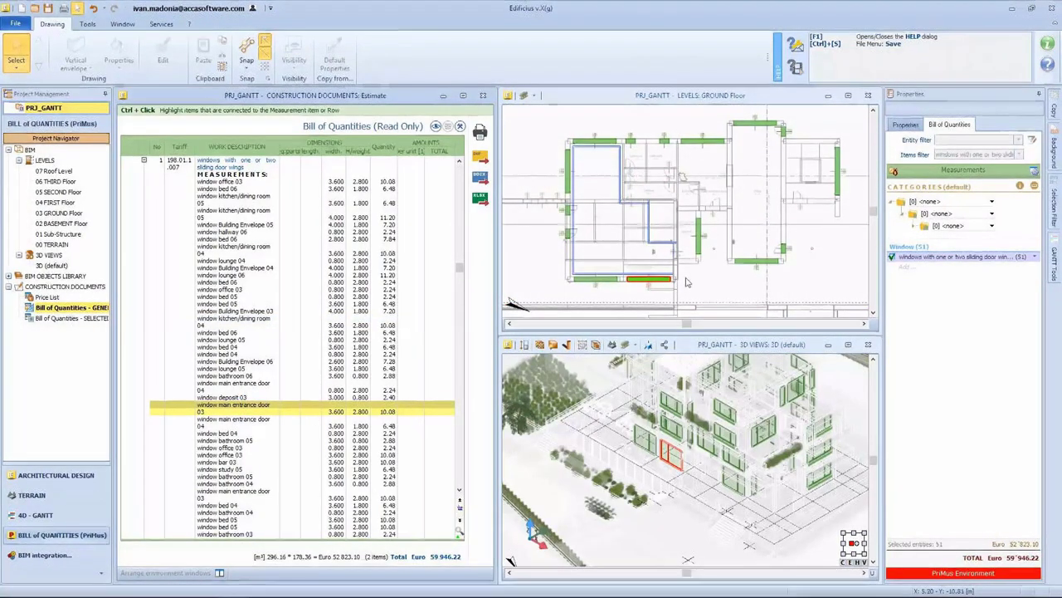
pyautogui.click(640, 281)
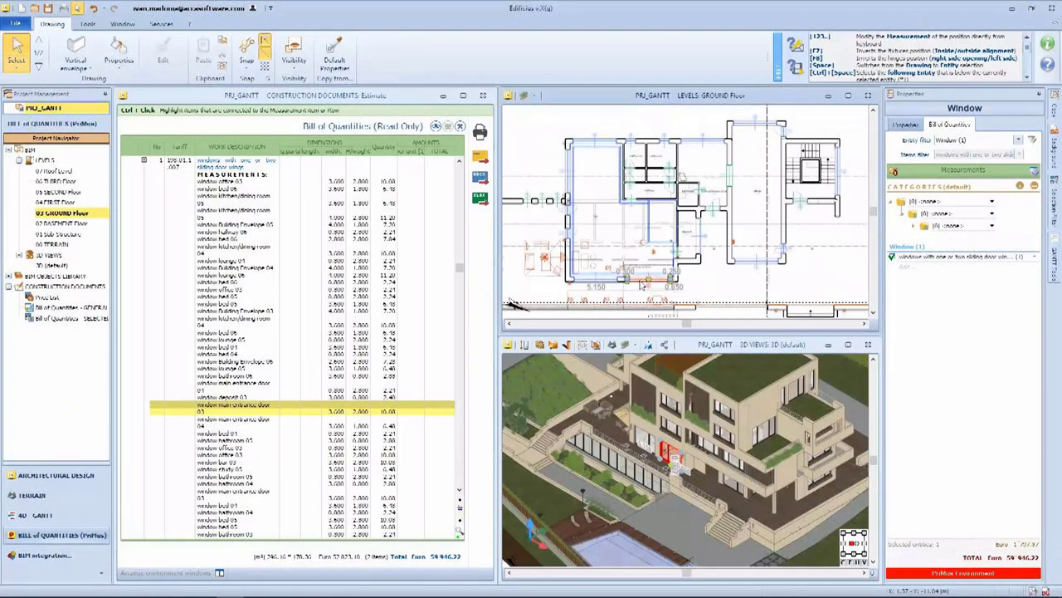
pyautogui.scroll(5, 668, 460)
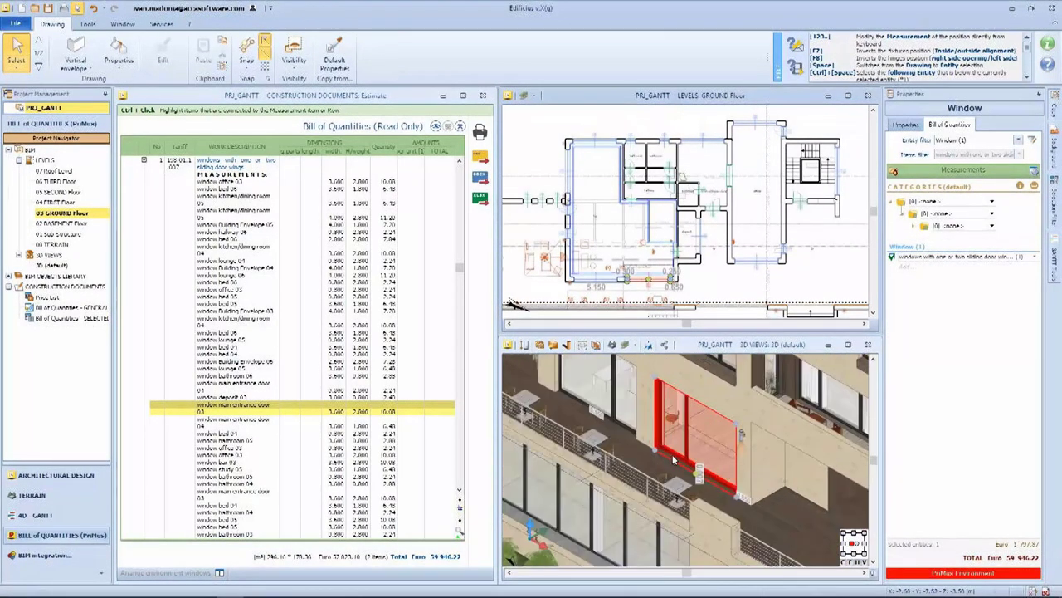
pyautogui.scroll(5, 662, 289)
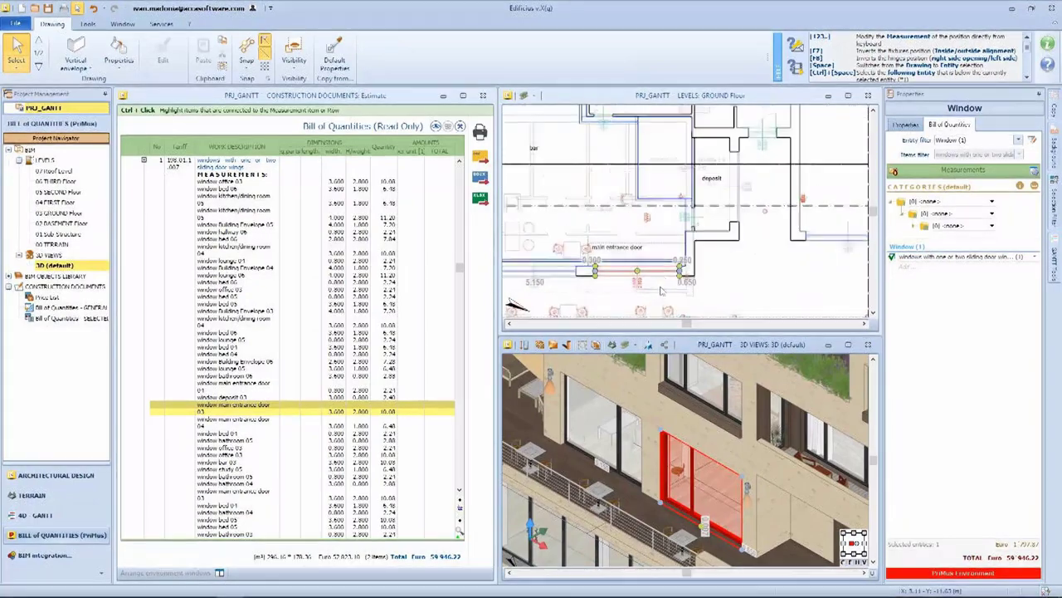
# Step: Narrow the selected "window main entrance door 03" to about 1.84 m wide in the ground floor plan
pyautogui.scroll(3, 661, 290)
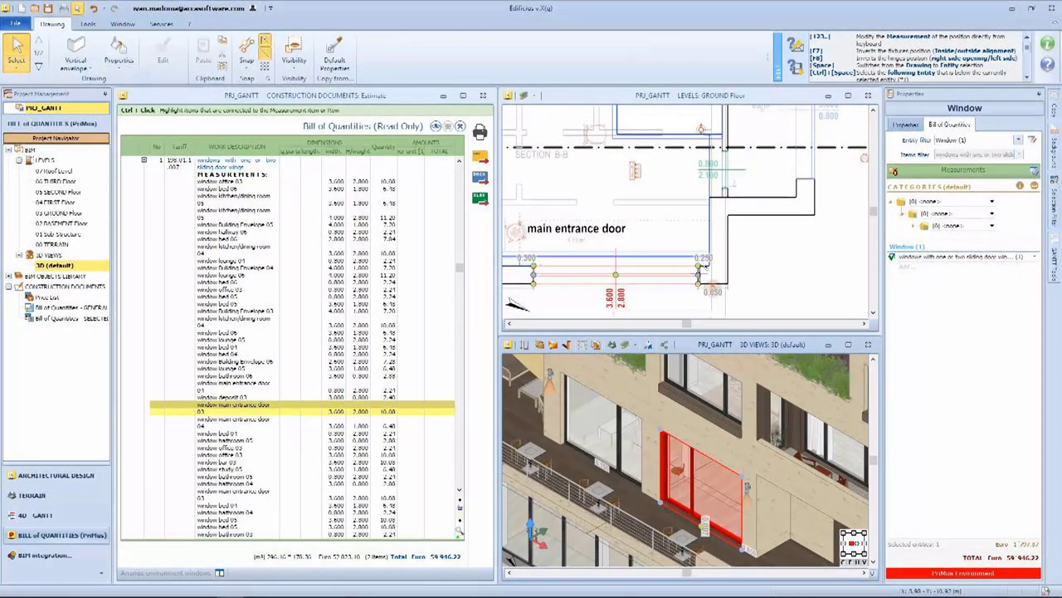
pyautogui.press('space')
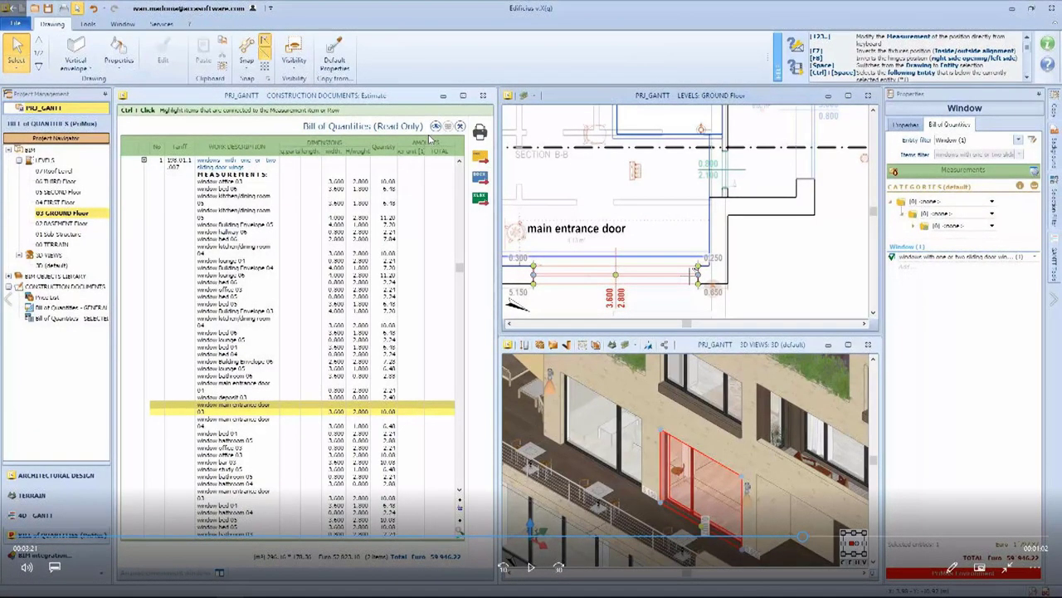
pyautogui.press('space')
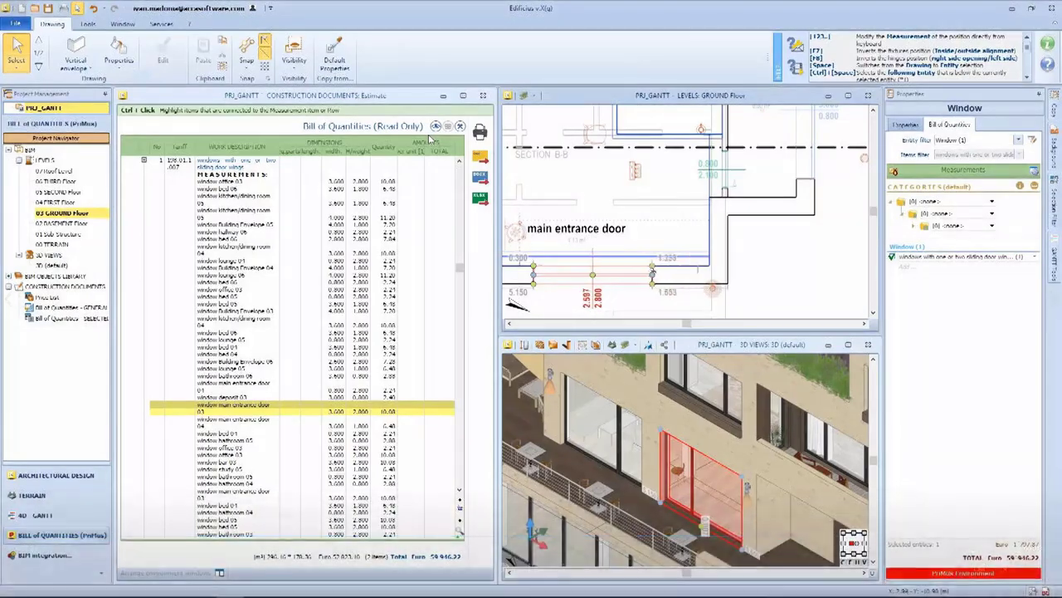
pyautogui.moveTo(618, 276); pyautogui.dragTo(617, 284)
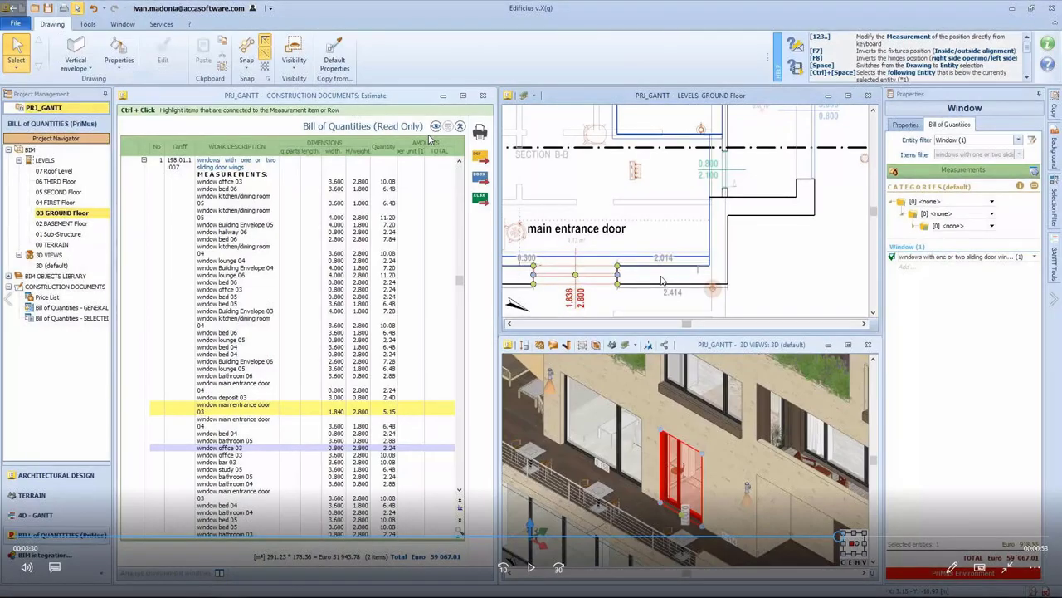
# Step: Widen the main entrance door window to about 3.59 m in the ground floor plan and deselect it
pyautogui.moveTo(618, 274); pyautogui.dragTo(698, 273)
pyautogui.click(698, 273)
pyautogui.scroll(-5, 669, 234)
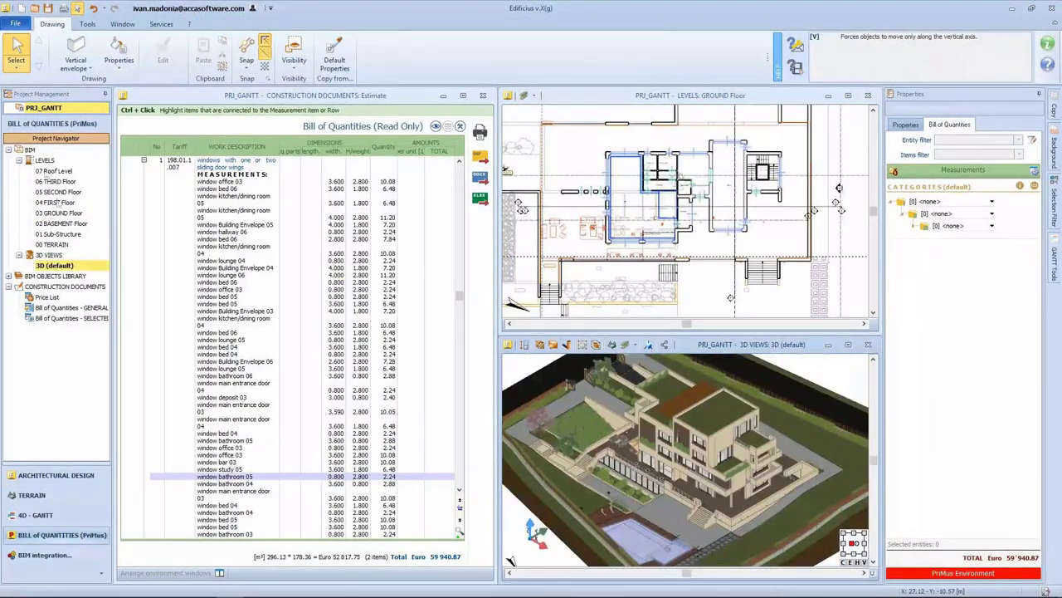
# Step: Switch to PriMus through the BIM integration, opening the project's bill of quantities in a maximized window
pyautogui.click(45, 554)
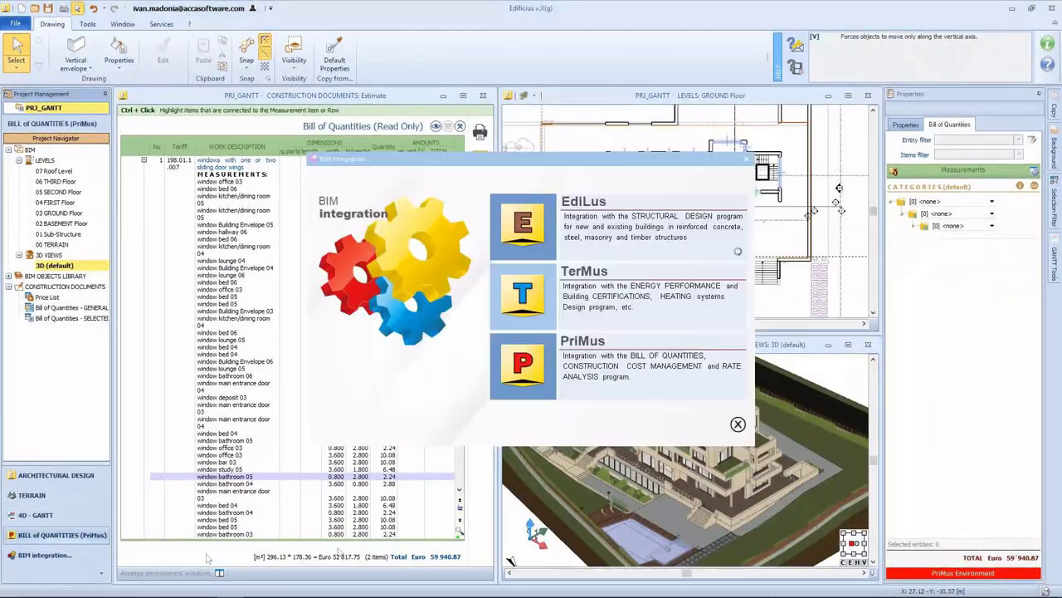
pyautogui.click(604, 368)
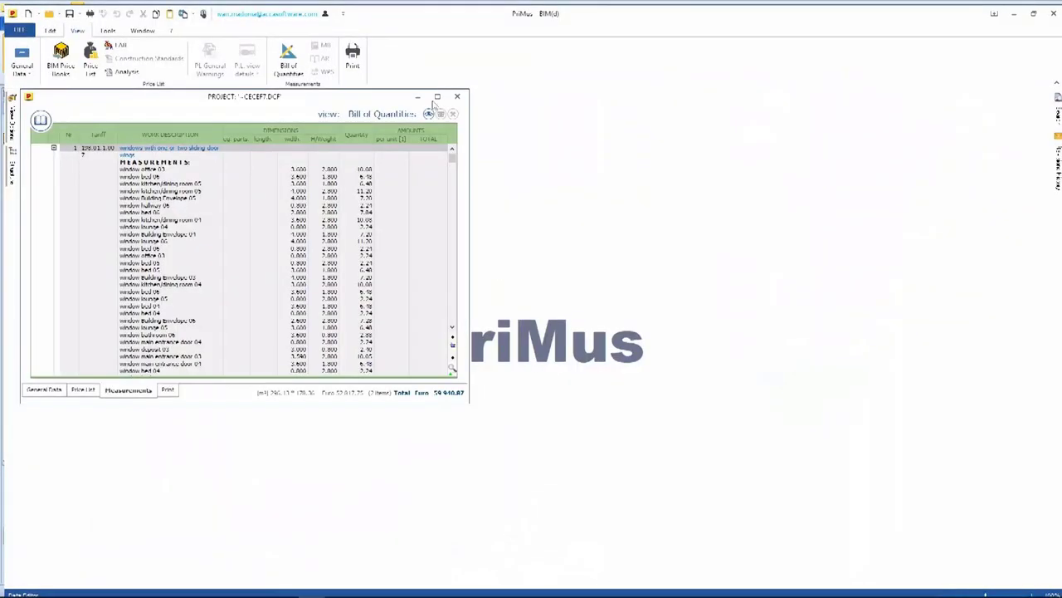
pyautogui.click(437, 97)
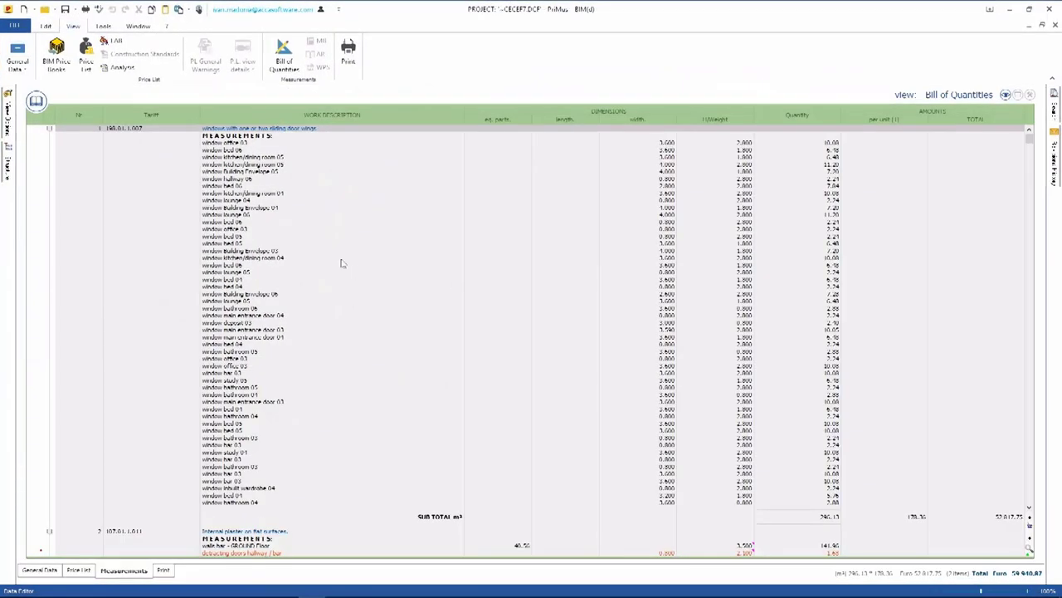
# Step: Open the sample estimate Example_My_Home_Estimate.dcf and restore the documents to separate windows
pyautogui.click(54, 10)
pyautogui.click(64, 24)
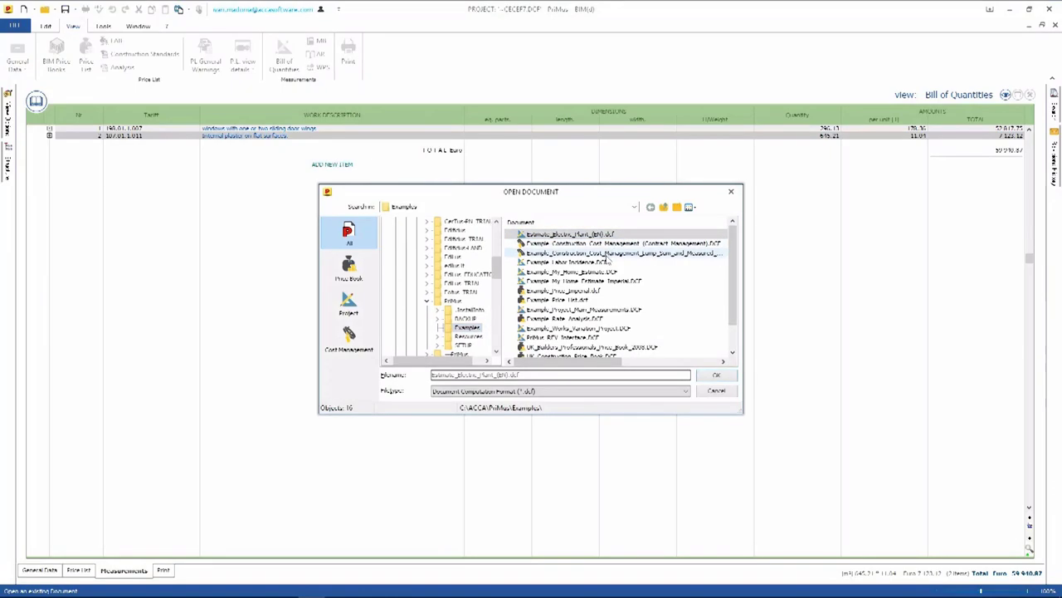
pyautogui.doubleClick(604, 271)
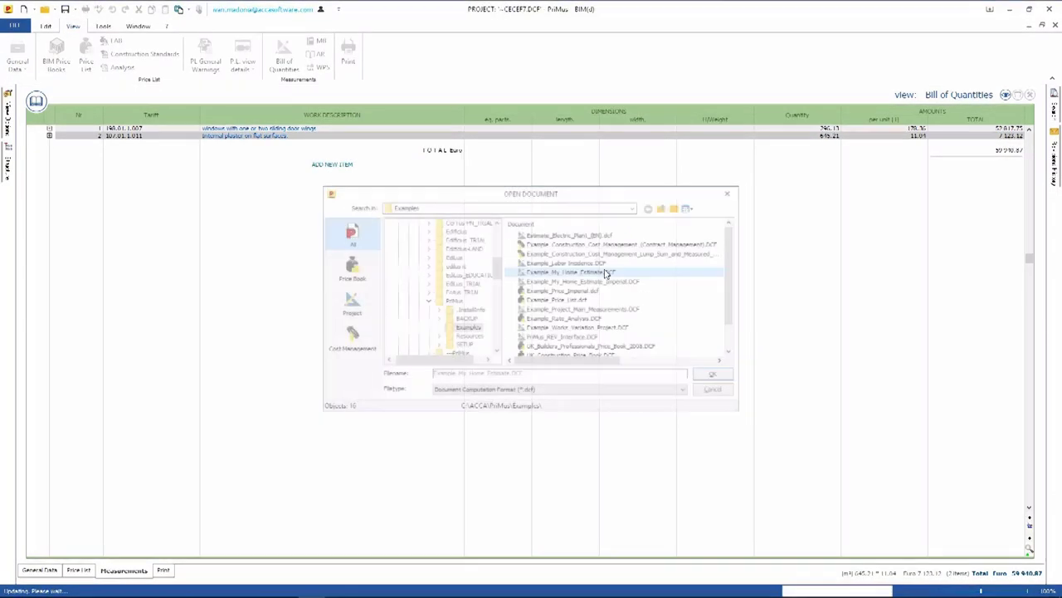
pyautogui.click(1042, 26)
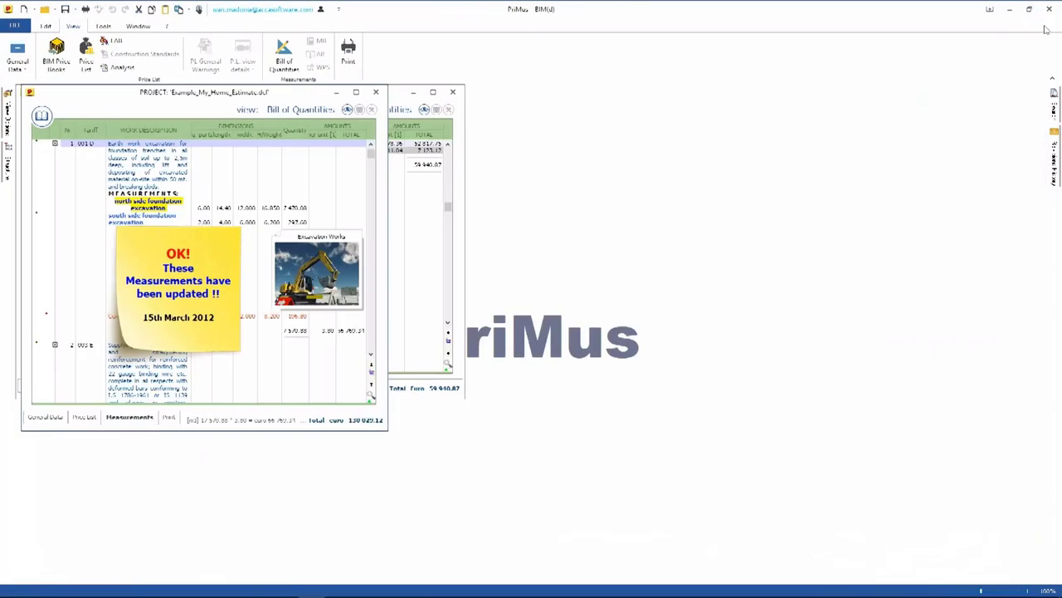
# Step: Set the sample estimate beside the project's bill and copy item 005-E, the precast beams work, into the bill
pyautogui.moveTo(372, 153); pyautogui.dragTo(374, 319)
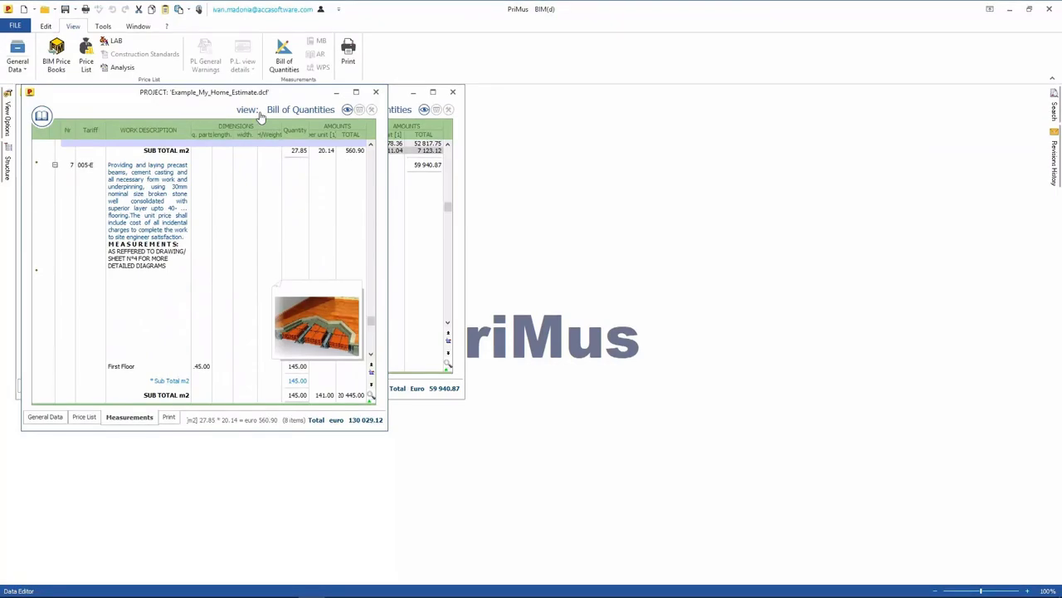
pyautogui.moveTo(265, 93); pyautogui.dragTo(802, 88)
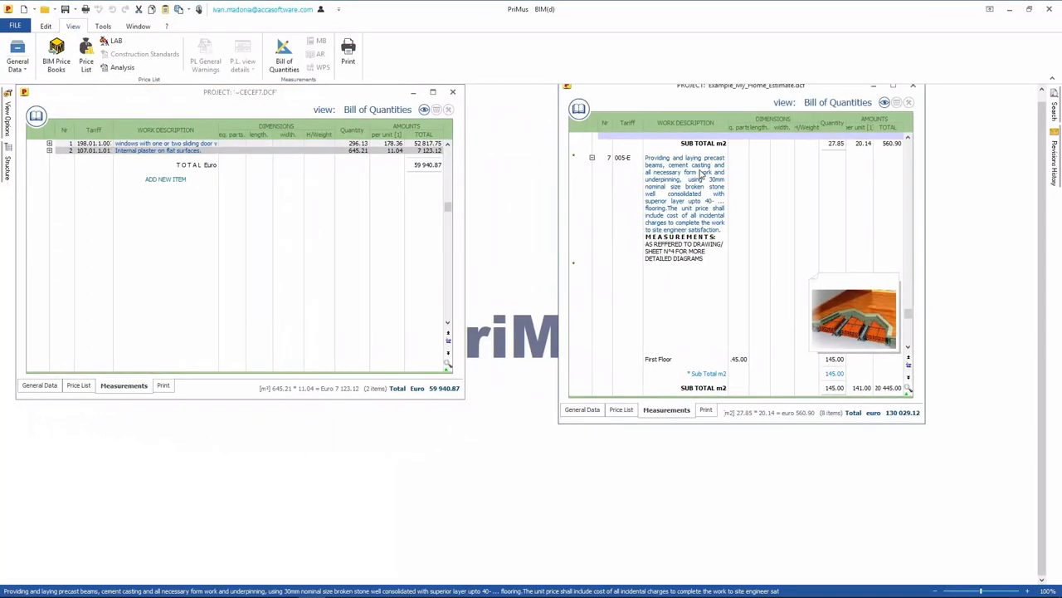
pyautogui.moveTo(685, 172); pyautogui.dragTo(297, 204)
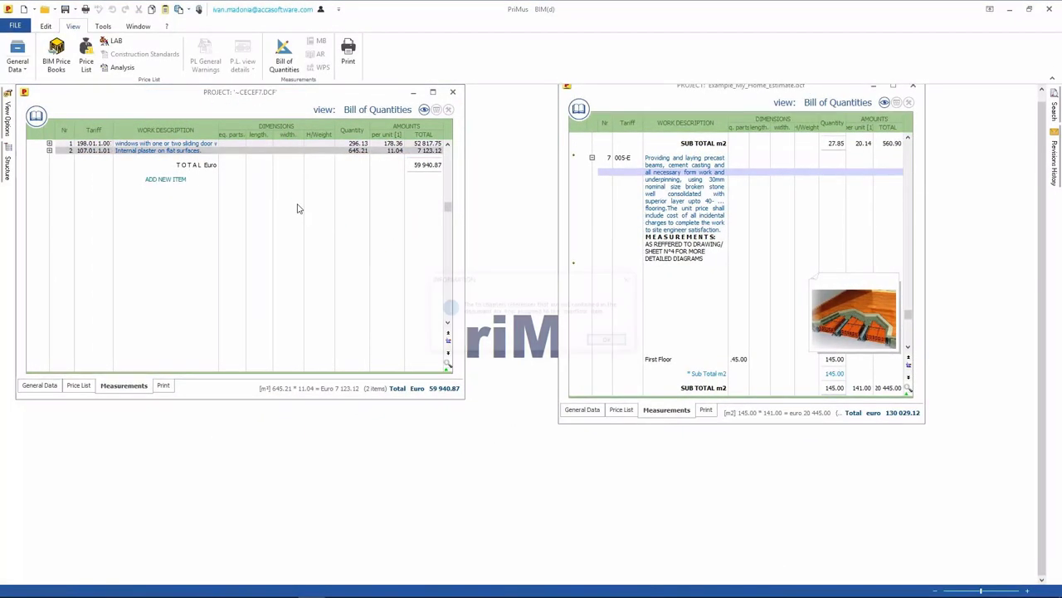
pyautogui.click(615, 342)
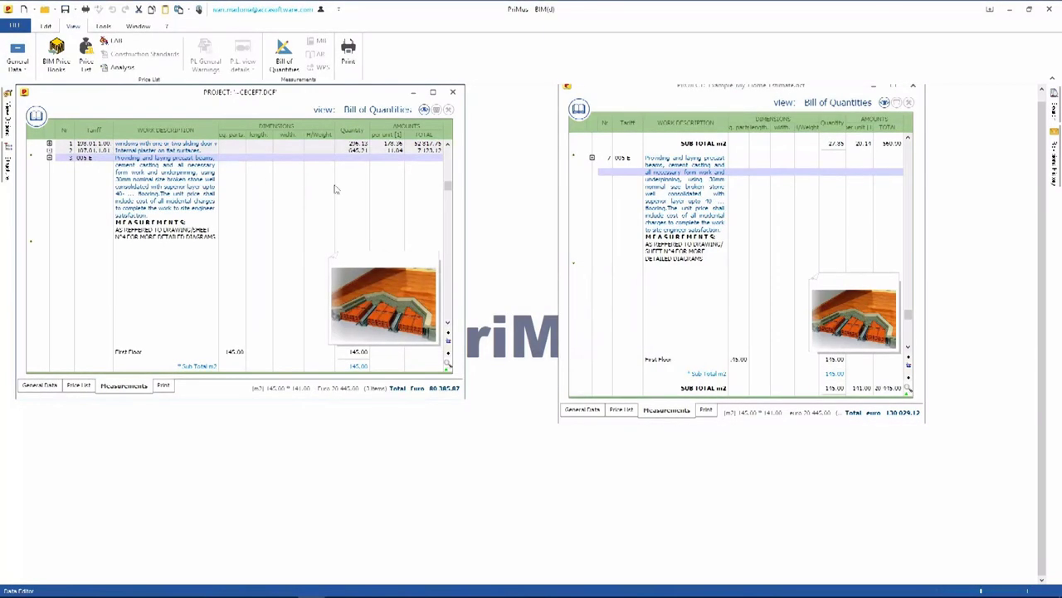
# Step: Close both estimates and PriMus to return to Edificius, and collapse the windows and internal plaster items in the bill of quantities
pyautogui.click(913, 87)
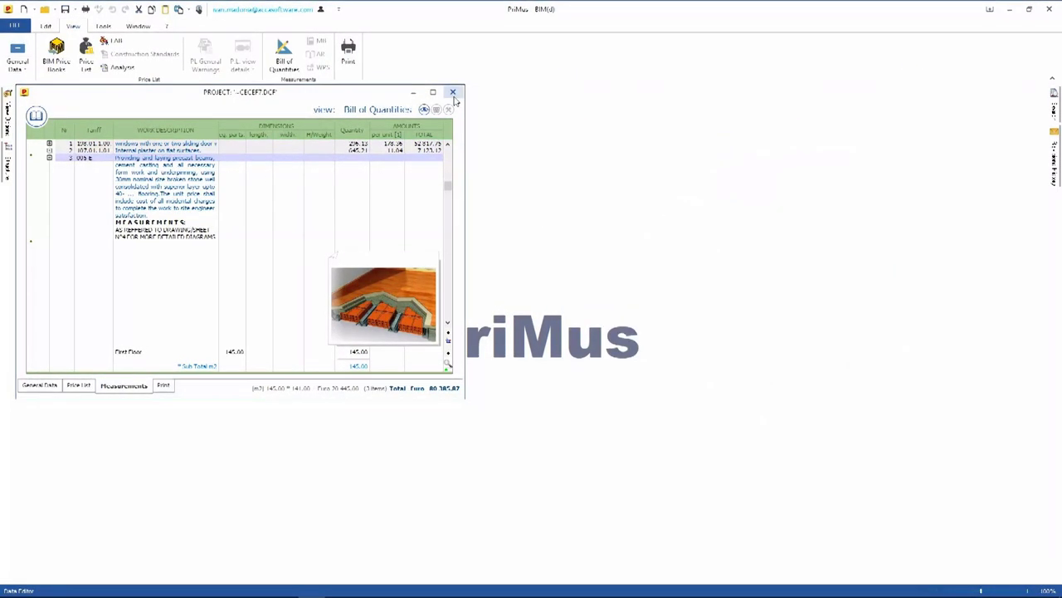
pyautogui.click(453, 93)
pyautogui.click(508, 339)
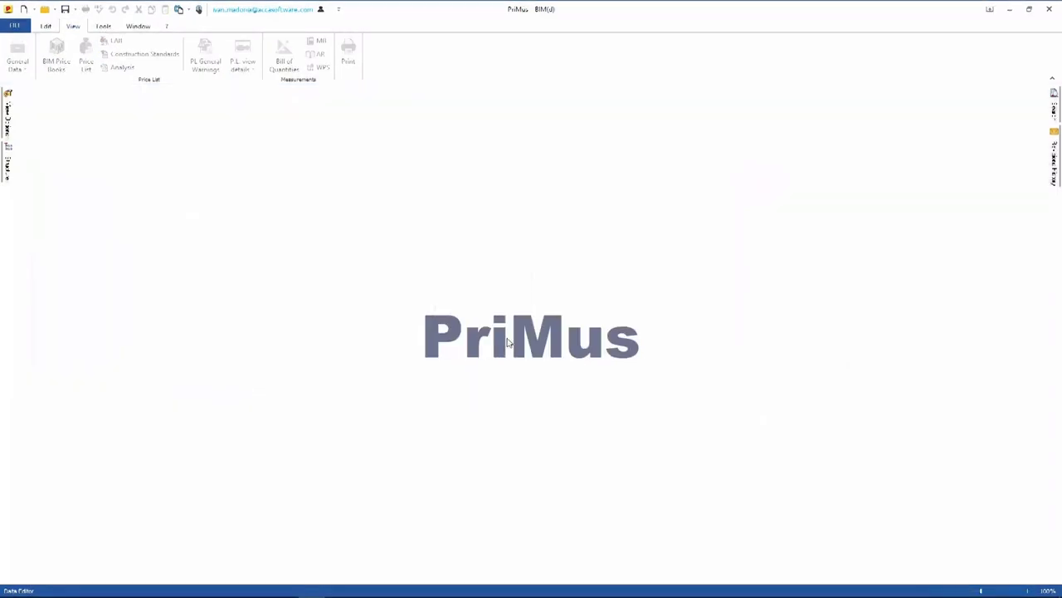
pyautogui.click(1050, 9)
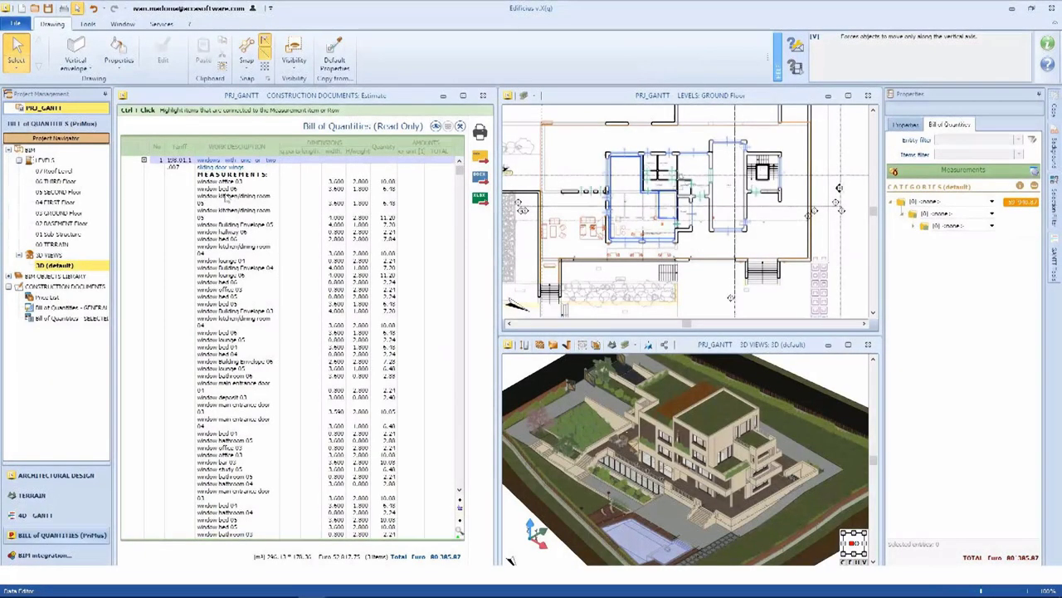
pyautogui.click(143, 161)
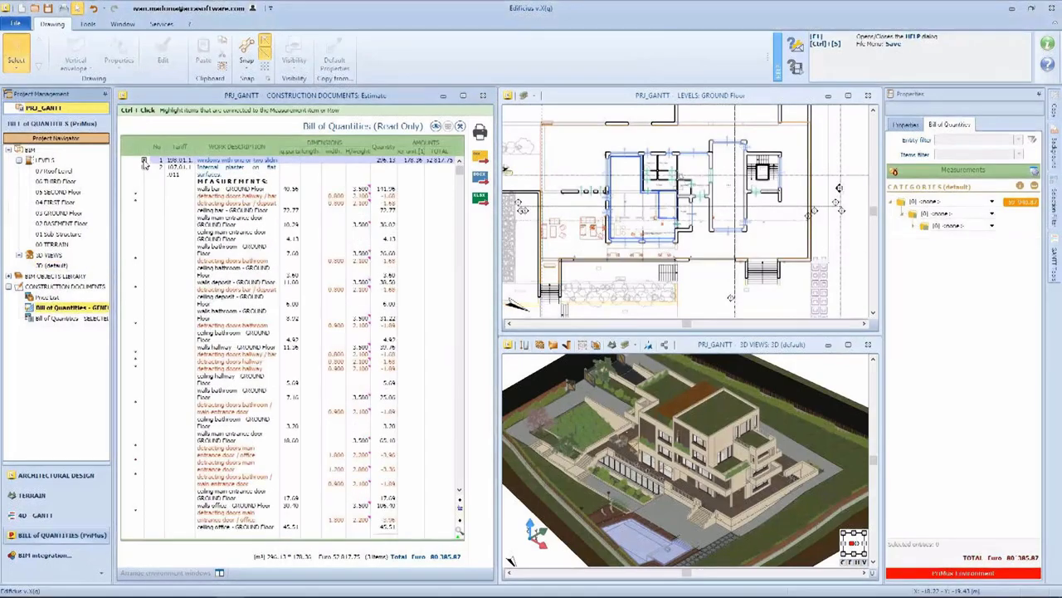
pyautogui.click(144, 167)
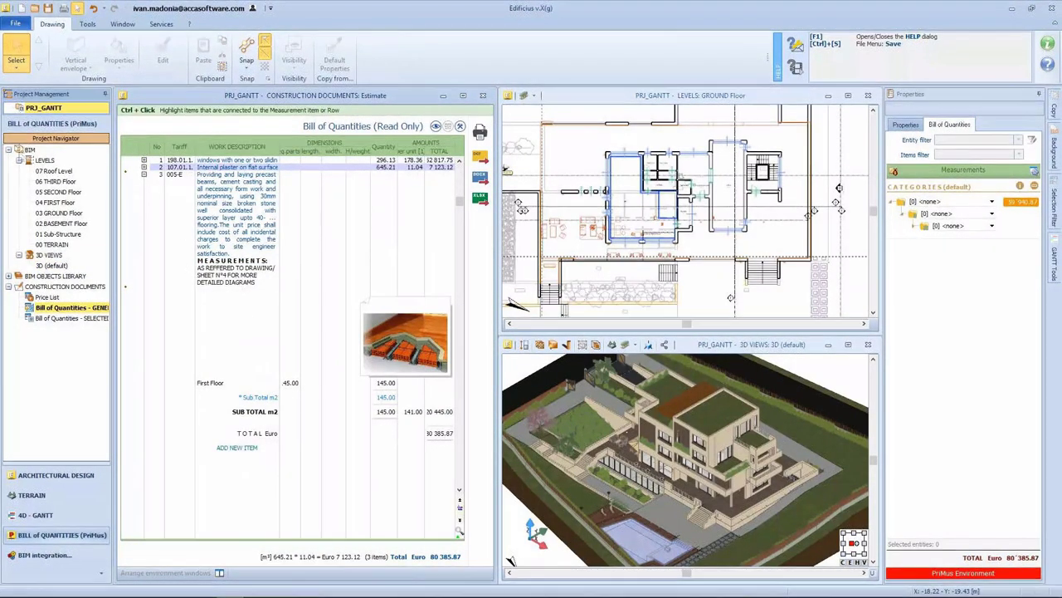
# Step: In the 4D-GANTT environment, add an activity named "foundation" running from 29/04/2019 to 07/05/2019
pyautogui.click(34, 473)
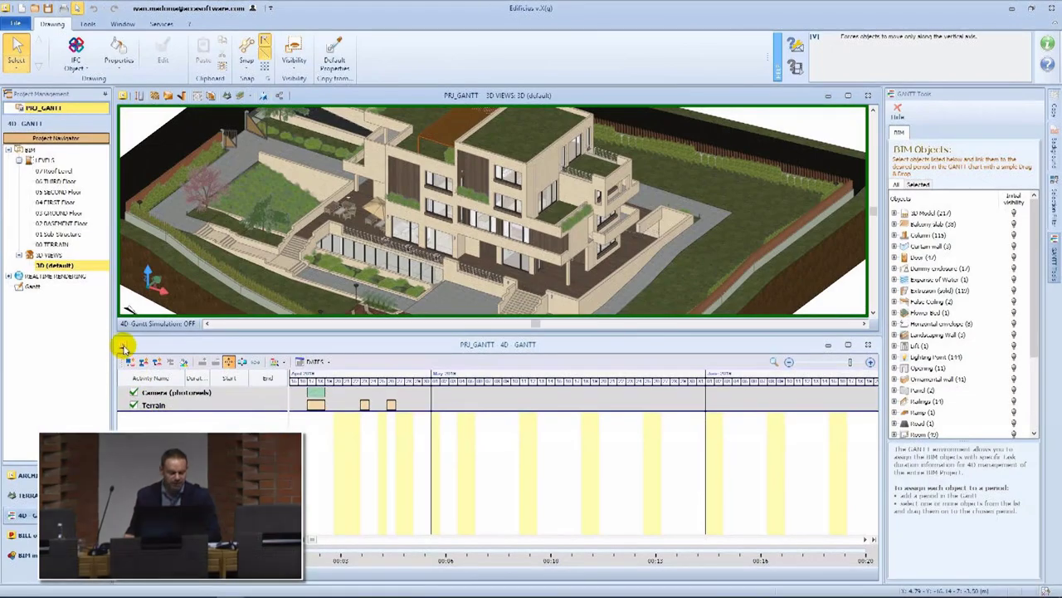
pyautogui.click(129, 362)
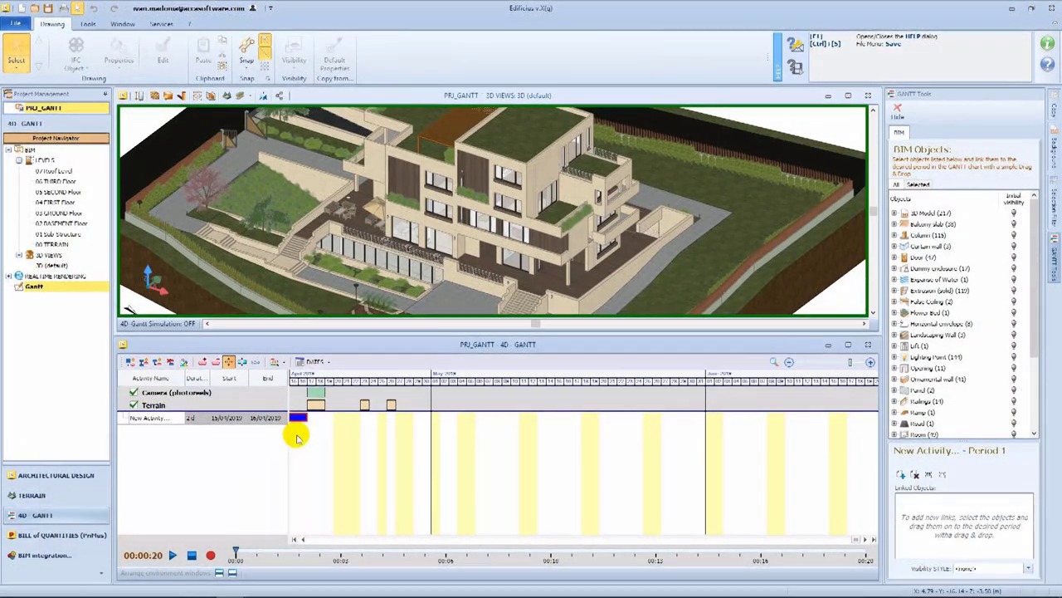
pyautogui.moveTo(296, 416); pyautogui.dragTo(490, 417)
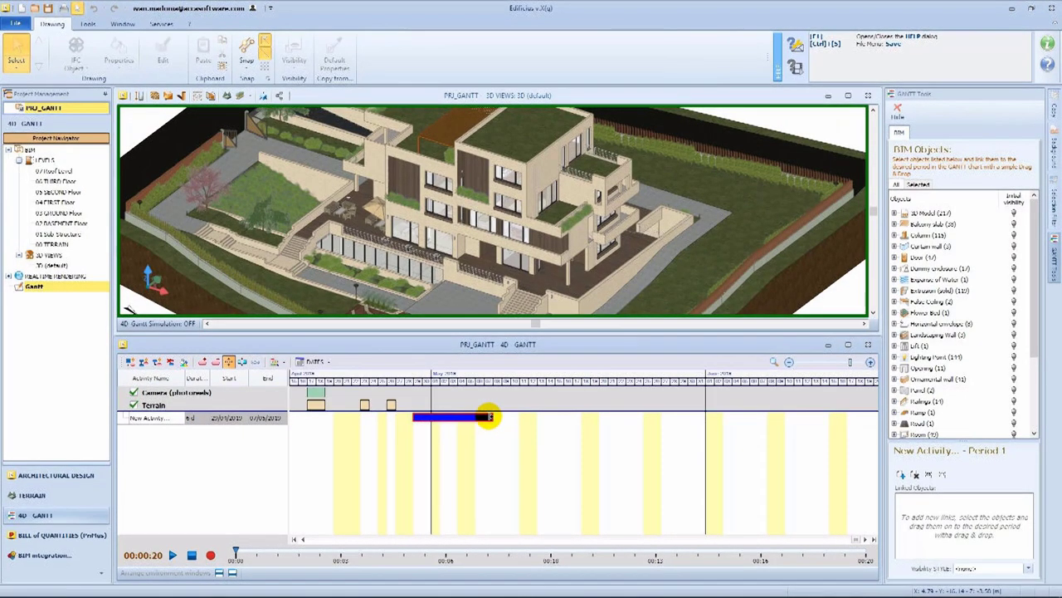
pyautogui.doubleClick(176, 418)
pyautogui.write('Founda')
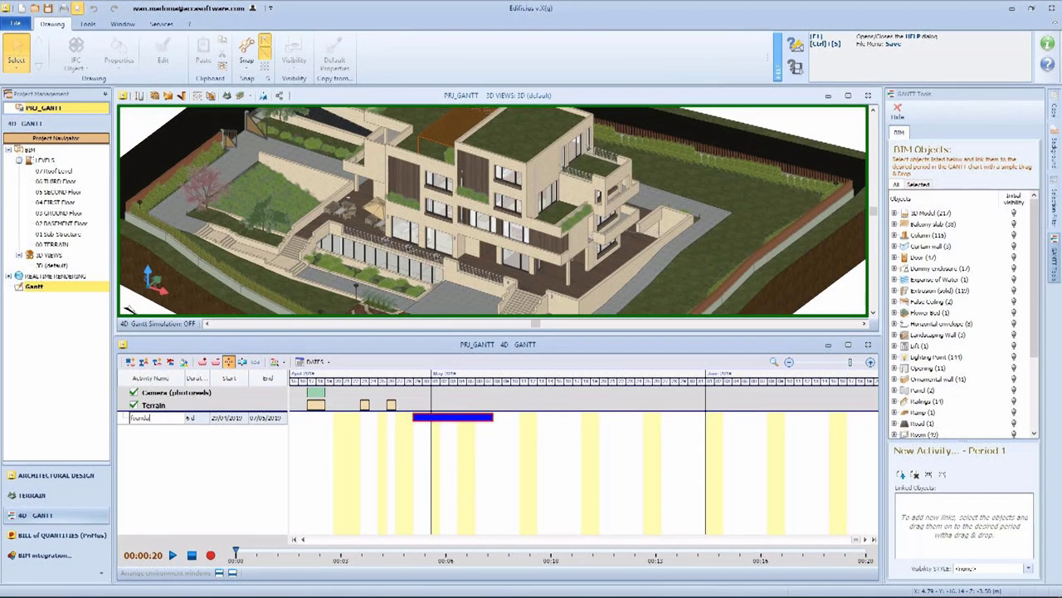
pyautogui.write('tion')
pyautogui.click(292, 279)
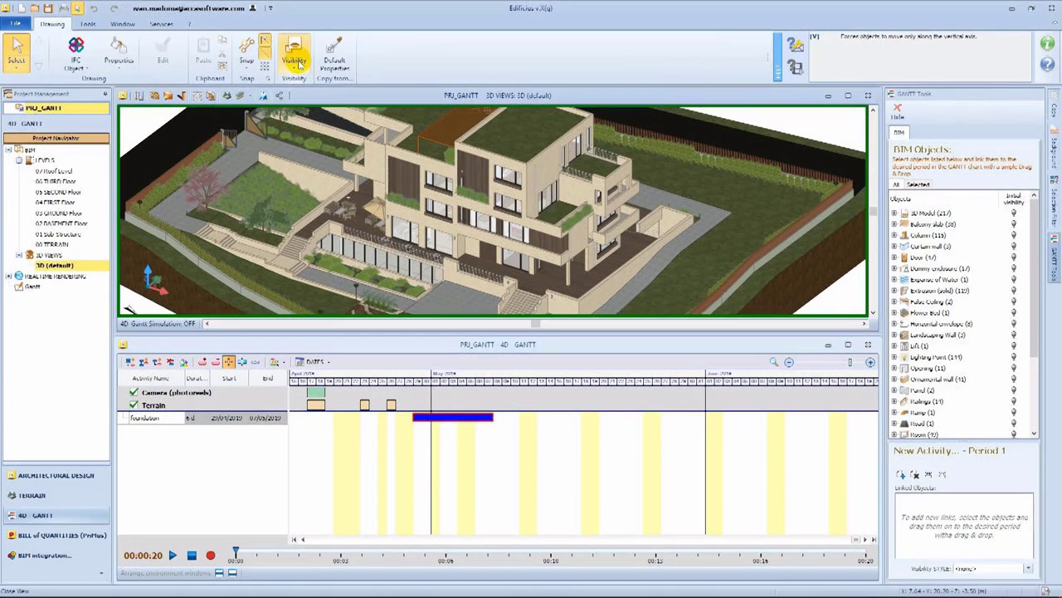
# Step: Hide the Roof Level and the THIRD, SECOND, FIRST and GROUND Floor levels in the 3D view
pyautogui.click(298, 67)
pyautogui.moveTo(316, 247)
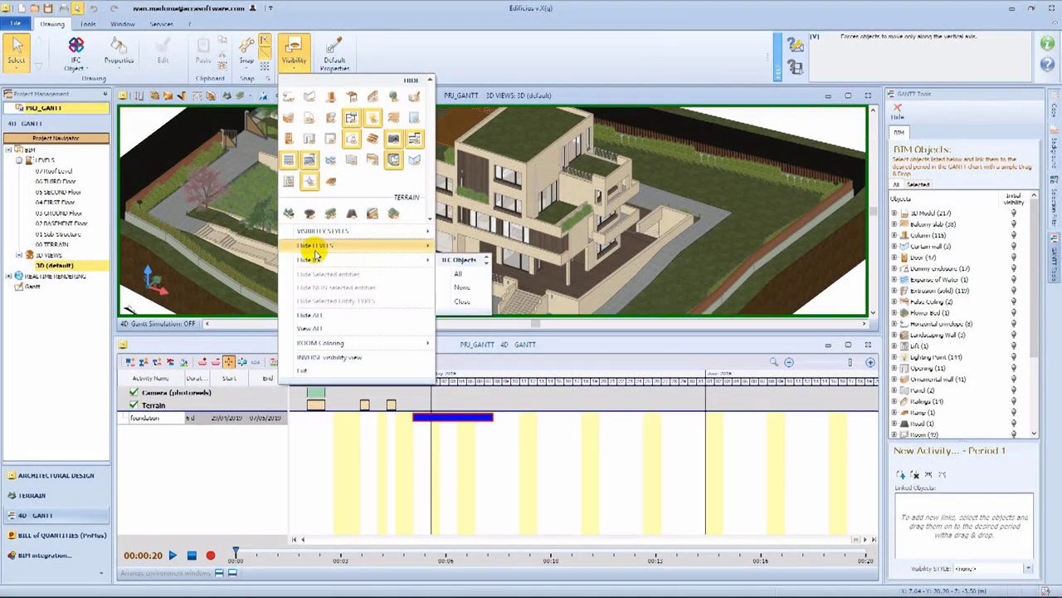
pyautogui.click(454, 245)
pyautogui.click(455, 257)
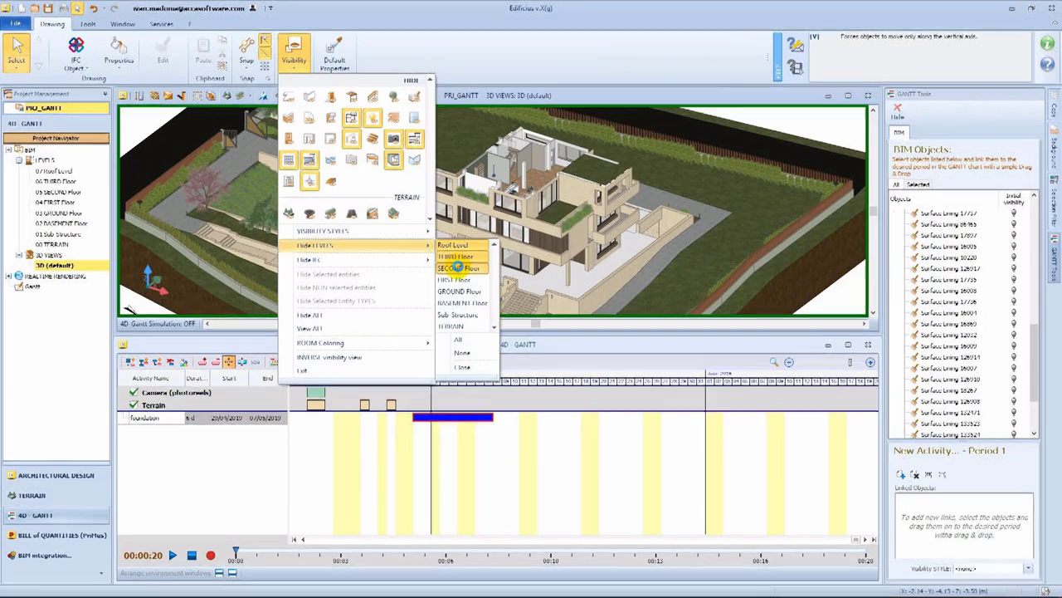
pyautogui.click(457, 268)
pyautogui.click(462, 280)
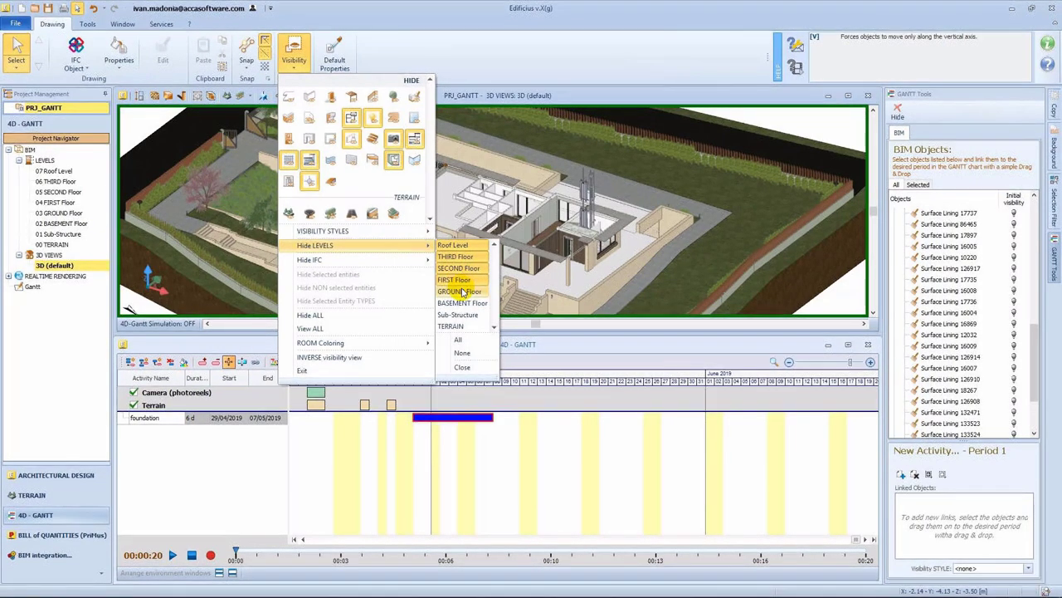
pyautogui.click(462, 291)
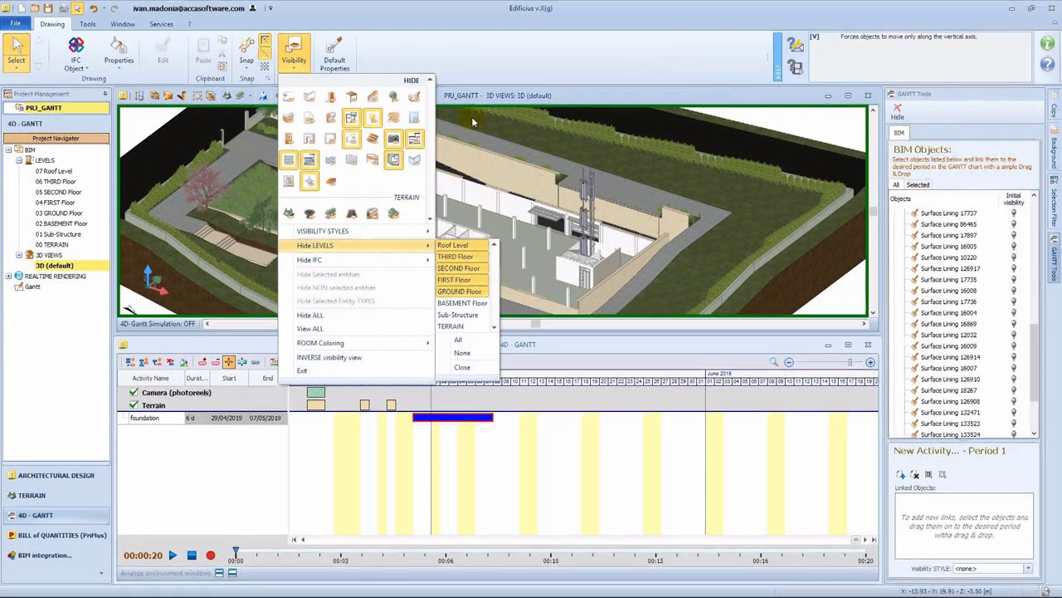
pyautogui.click(474, 60)
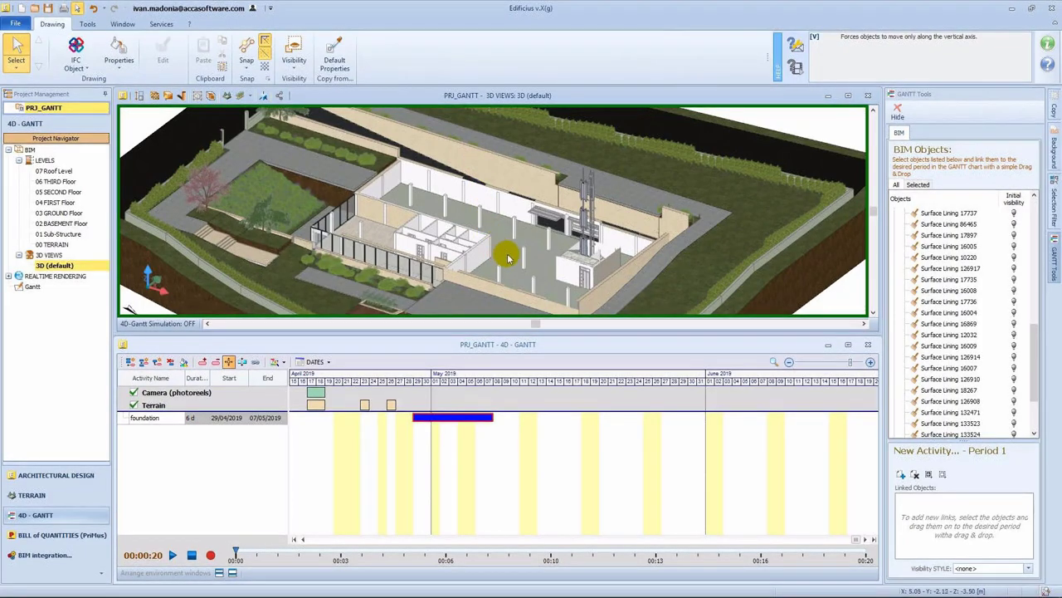
# Step: Select the basement floor slab in the 3D view and link its horizontal envelope to the foundation period
pyautogui.click(523, 272)
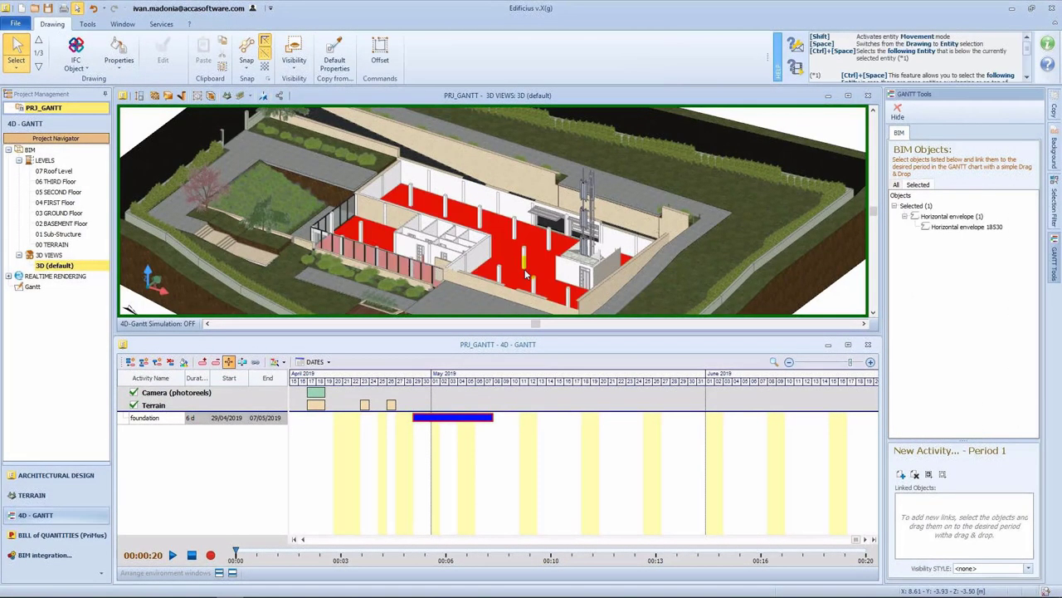
pyautogui.moveTo(912, 224); pyautogui.dragTo(453, 418)
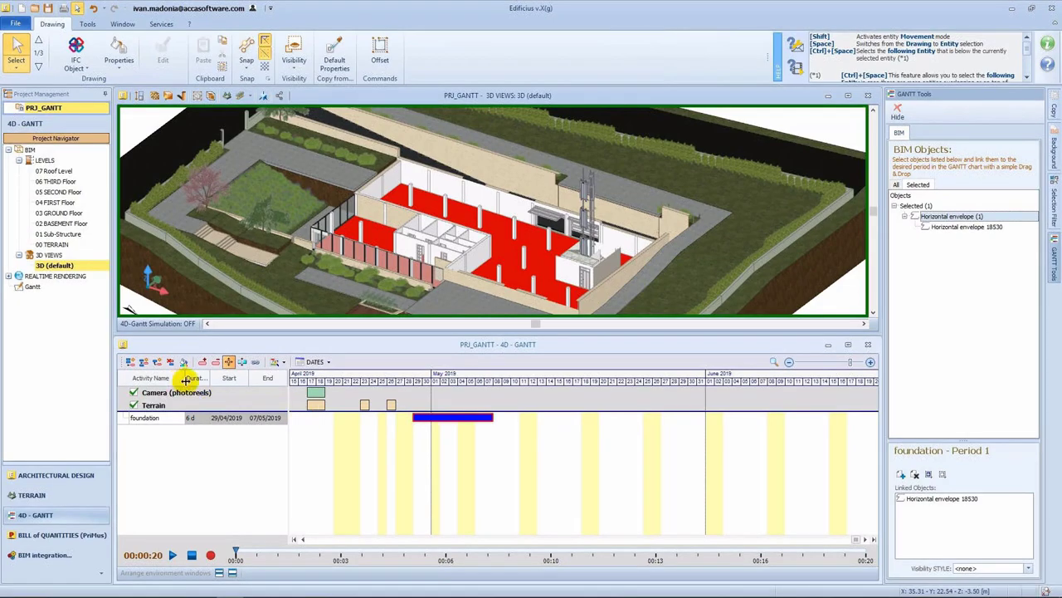
# Step: Add a second Gantt activity running from 08/05/2019 to 17/05/2019 and name it "walls"
pyautogui.click(130, 361)
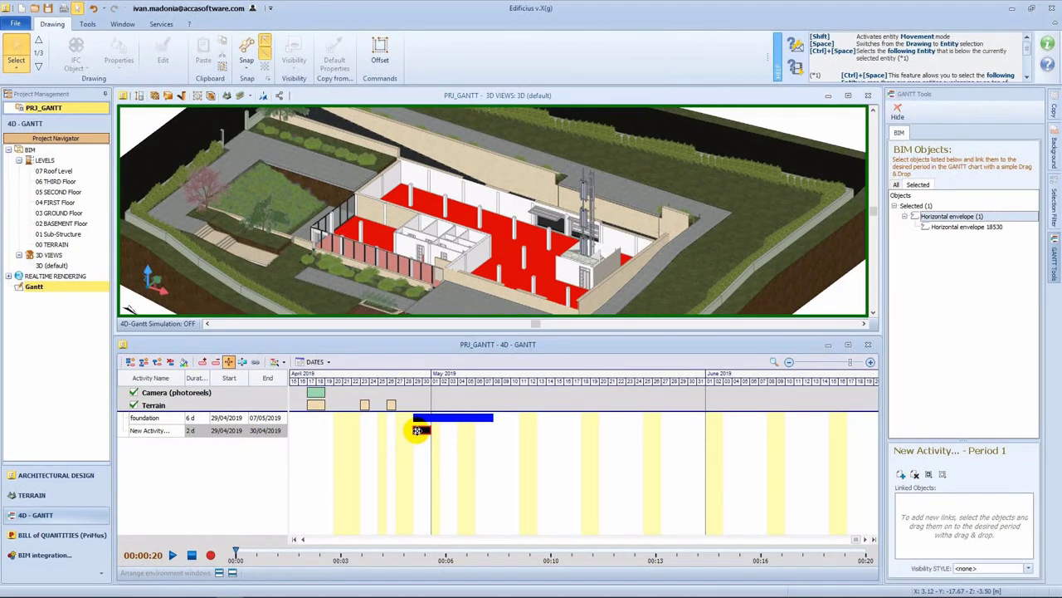
pyautogui.moveTo(426, 431); pyautogui.dragTo(581, 429)
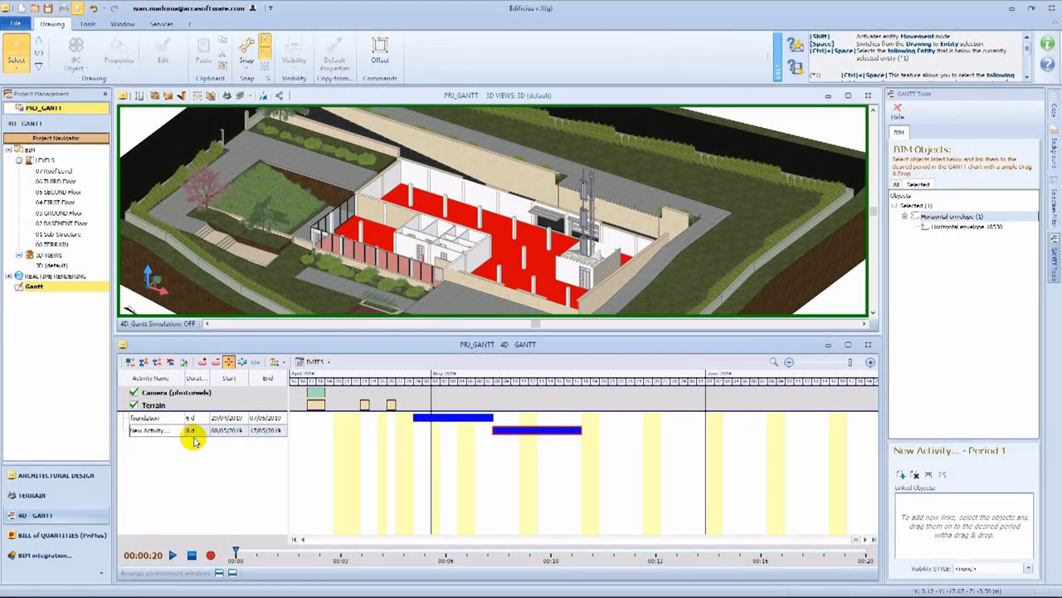
pyautogui.doubleClick(159, 429)
pyautogui.write('walls')
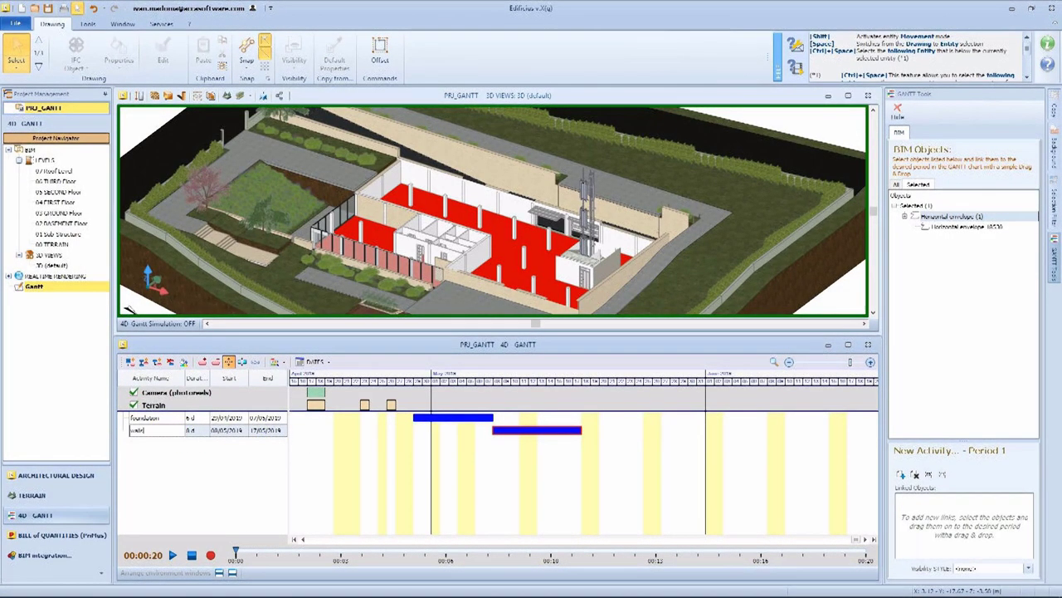
# Step: Select the basement's perimeter and interior walls in the 3D view and link their vertical envelopes to the walls period
pyautogui.click(157, 430)
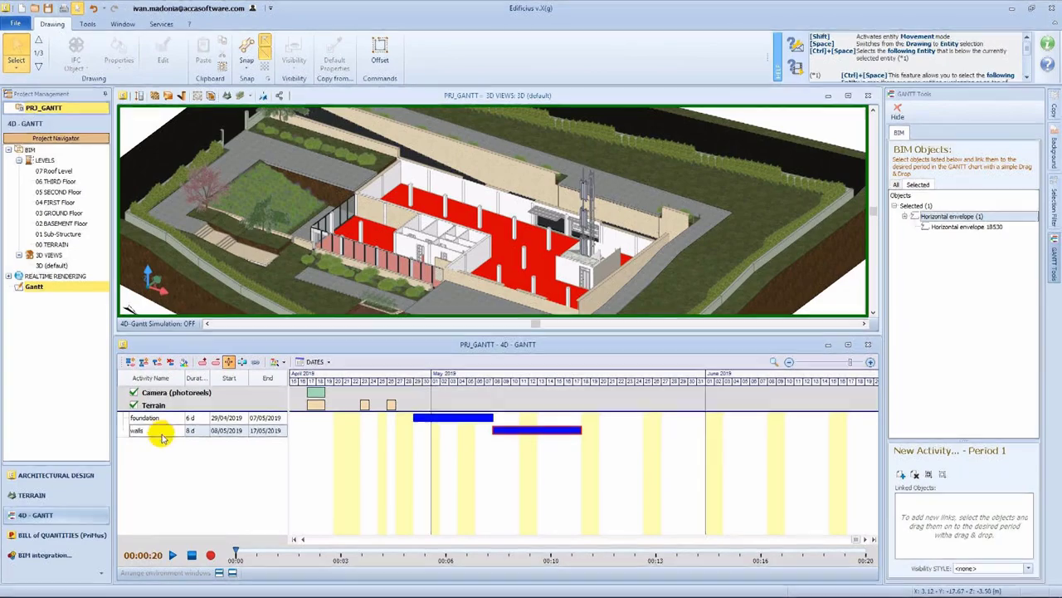
pyautogui.click(378, 191)
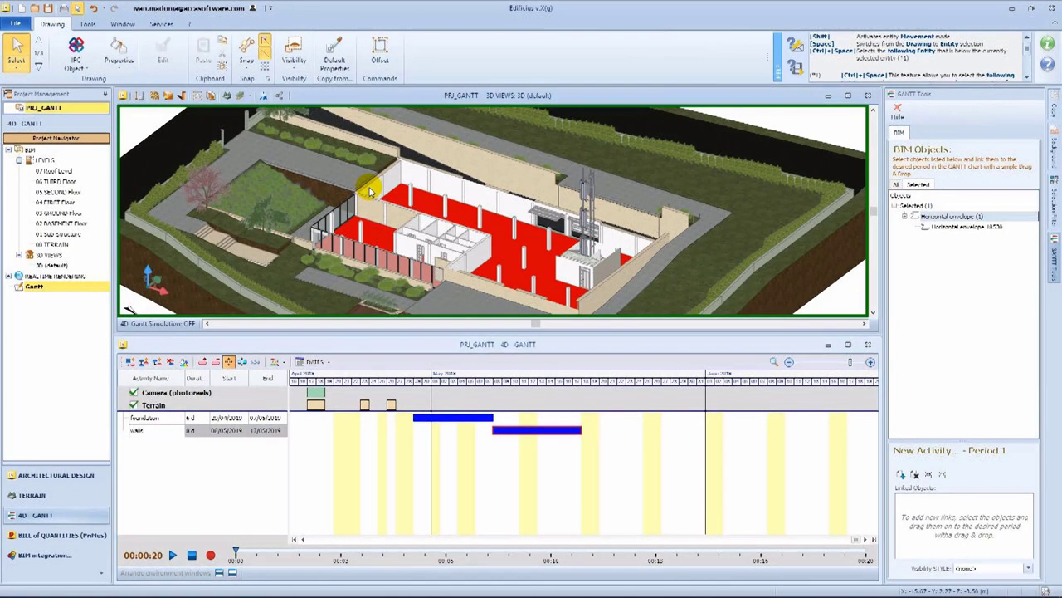
pyautogui.keyDown('ctrl'); pyautogui.click(421, 183); pyautogui.keyUp('ctrl')
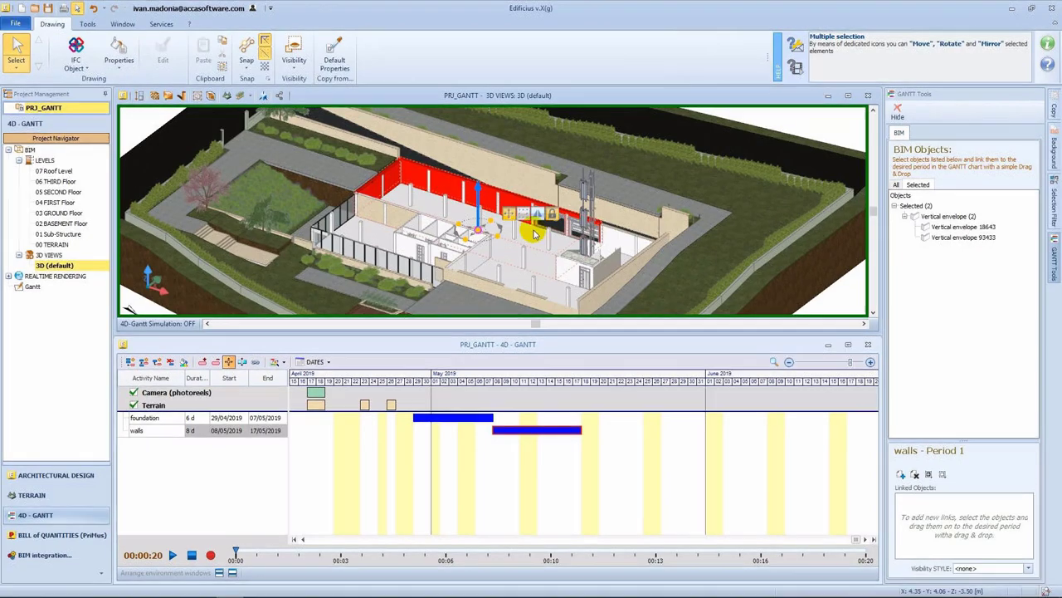
pyautogui.keyDown('ctrl'); pyautogui.click(613, 241); pyautogui.keyUp('ctrl')
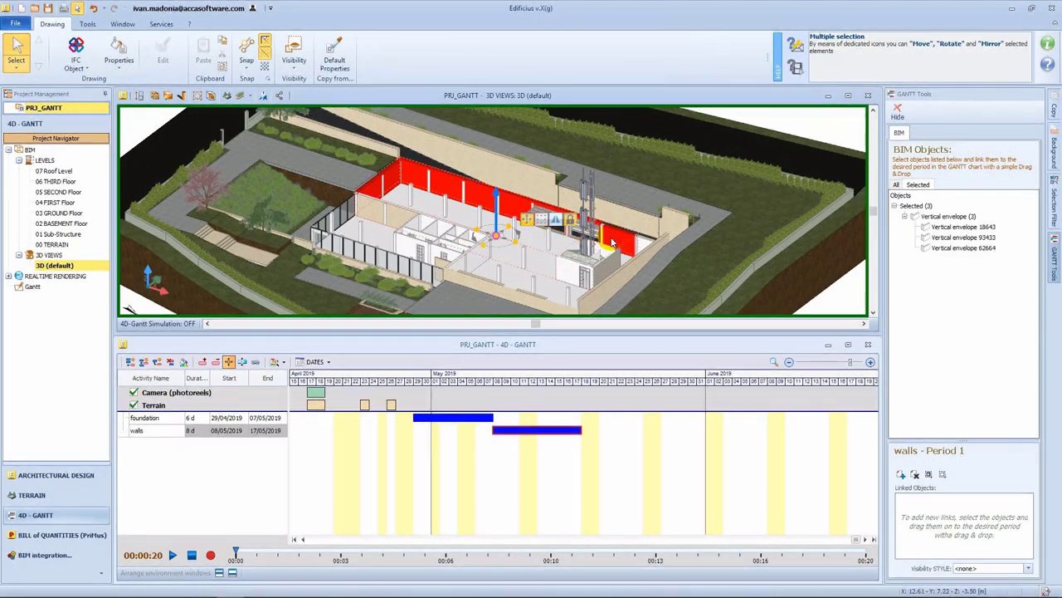
pyautogui.keyDown('ctrl'); pyautogui.click(639, 245); pyautogui.keyUp('ctrl')
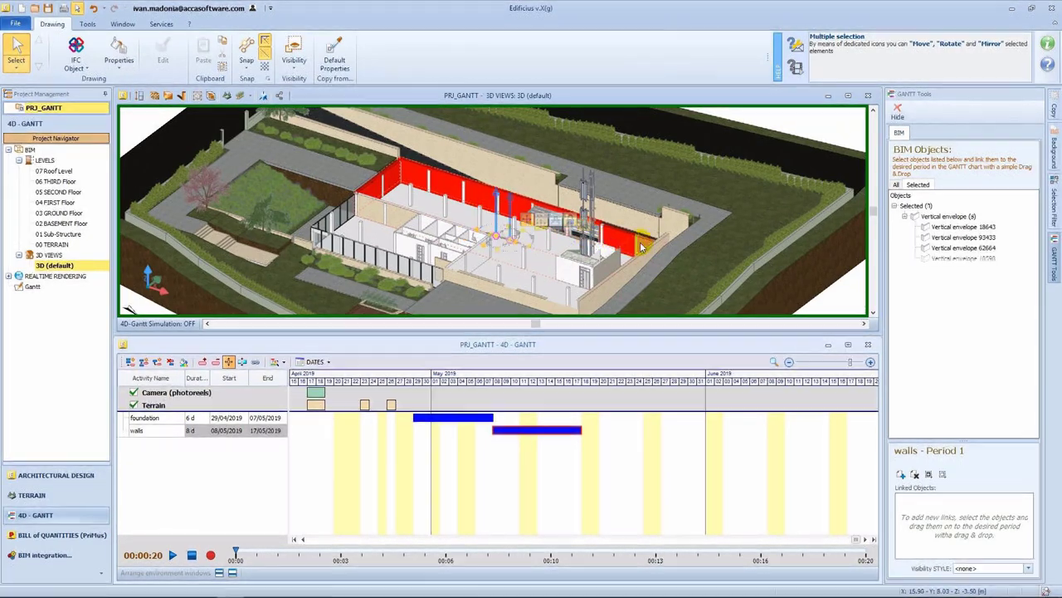
pyautogui.keyDown('ctrl'); pyautogui.click(624, 267); pyautogui.keyUp('ctrl')
pyautogui.keyDown('ctrl'); pyautogui.click(564, 304); pyautogui.keyUp('ctrl')
pyautogui.keyDown('ctrl'); pyautogui.click(451, 271); pyautogui.keyUp('ctrl')
pyautogui.keyDown('ctrl'); pyautogui.click(410, 222); pyautogui.keyUp('ctrl')
pyautogui.keyDown('ctrl'); pyautogui.click(451, 232); pyautogui.keyUp('ctrl')
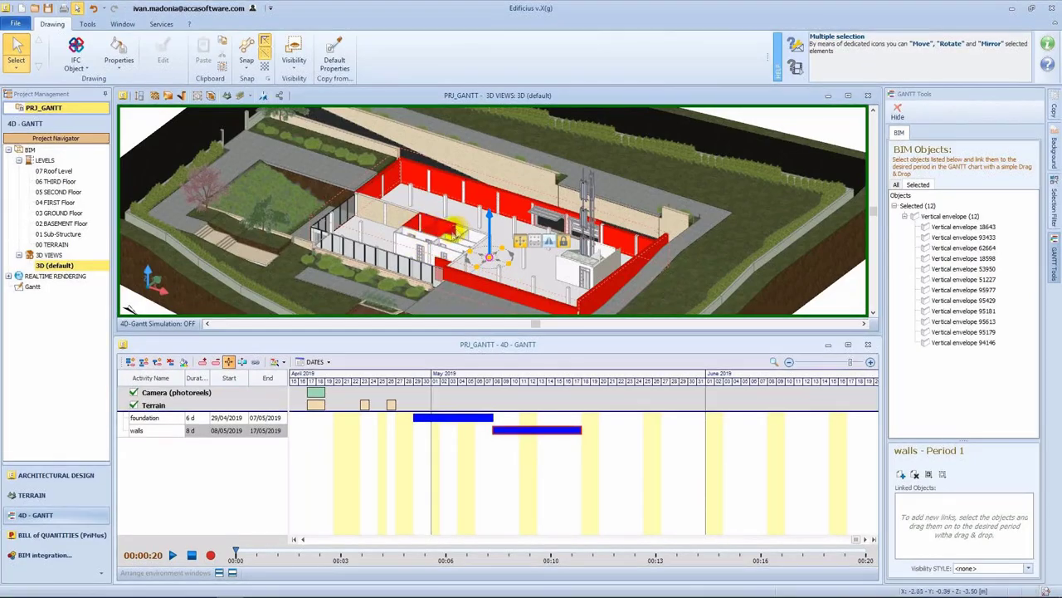
pyautogui.keyDown('ctrl'); pyautogui.click(466, 229); pyautogui.keyUp('ctrl')
pyautogui.keyDown('ctrl'); pyautogui.click(473, 247); pyautogui.keyUp('ctrl')
pyautogui.keyDown('ctrl'); pyautogui.click(459, 243); pyautogui.keyUp('ctrl')
pyautogui.keyDown('ctrl'); pyautogui.click(452, 241); pyautogui.keyUp('ctrl')
pyautogui.keyDown('ctrl'); pyautogui.click(447, 241); pyautogui.keyUp('ctrl')
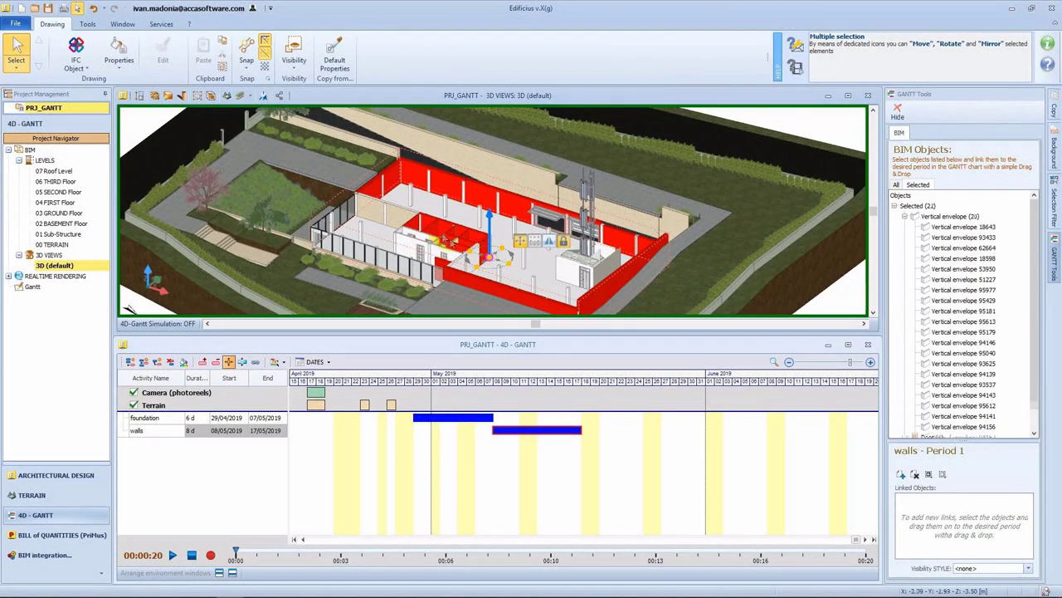
pyautogui.keyDown('ctrl'); pyautogui.click(417, 235); pyautogui.keyUp('ctrl')
pyautogui.keyDown('ctrl'); pyautogui.click(403, 235); pyautogui.keyUp('ctrl')
pyautogui.keyDown('ctrl'); pyautogui.click(442, 251); pyautogui.keyUp('ctrl')
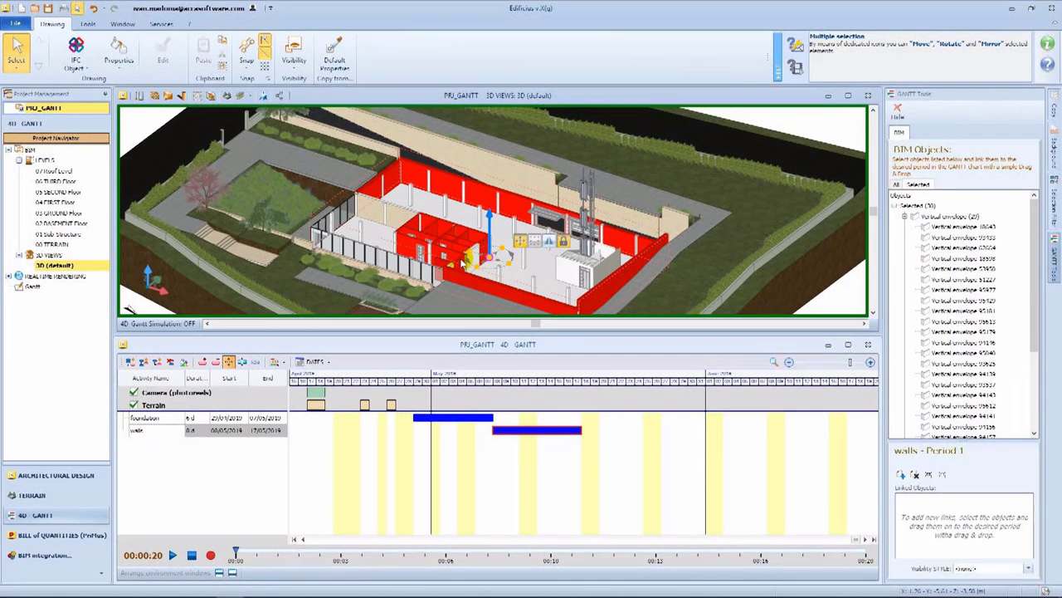
pyautogui.keyDown('ctrl'); pyautogui.click(469, 252); pyautogui.keyUp('ctrl')
pyautogui.keyDown('ctrl'); pyautogui.click(468, 259); pyautogui.keyUp('ctrl')
pyautogui.keyDown('ctrl'); pyautogui.click(591, 269); pyautogui.keyUp('ctrl')
pyautogui.keyDown('ctrl'); pyautogui.click(606, 266); pyautogui.keyUp('ctrl')
pyautogui.keyDown('ctrl'); pyautogui.click(603, 251); pyautogui.keyUp('ctrl')
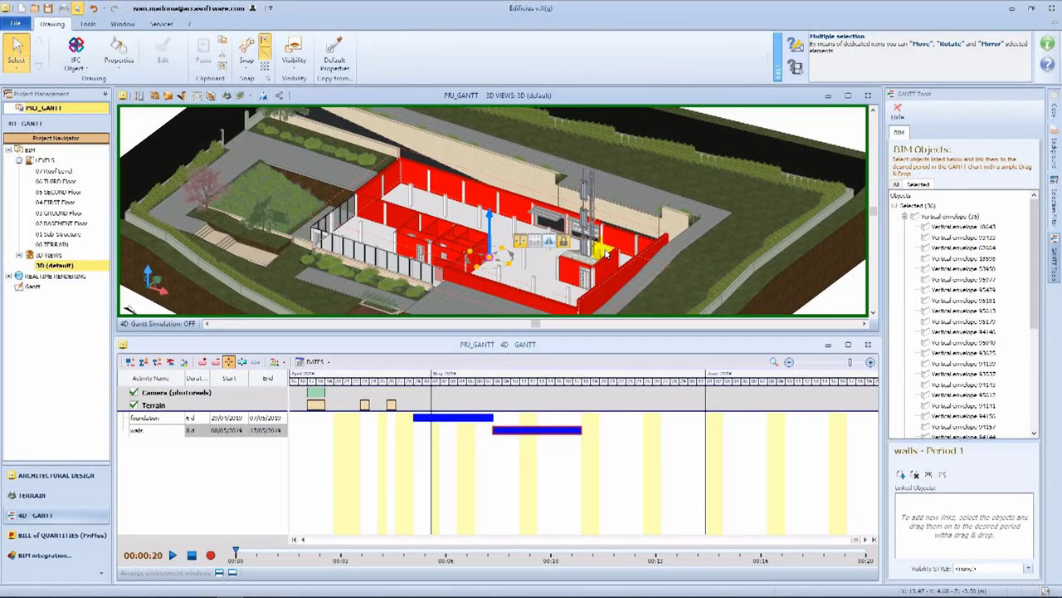
pyautogui.keyDown('ctrl'); pyautogui.click(588, 249); pyautogui.keyUp('ctrl')
pyautogui.moveTo(938, 215); pyautogui.dragTo(540, 432)
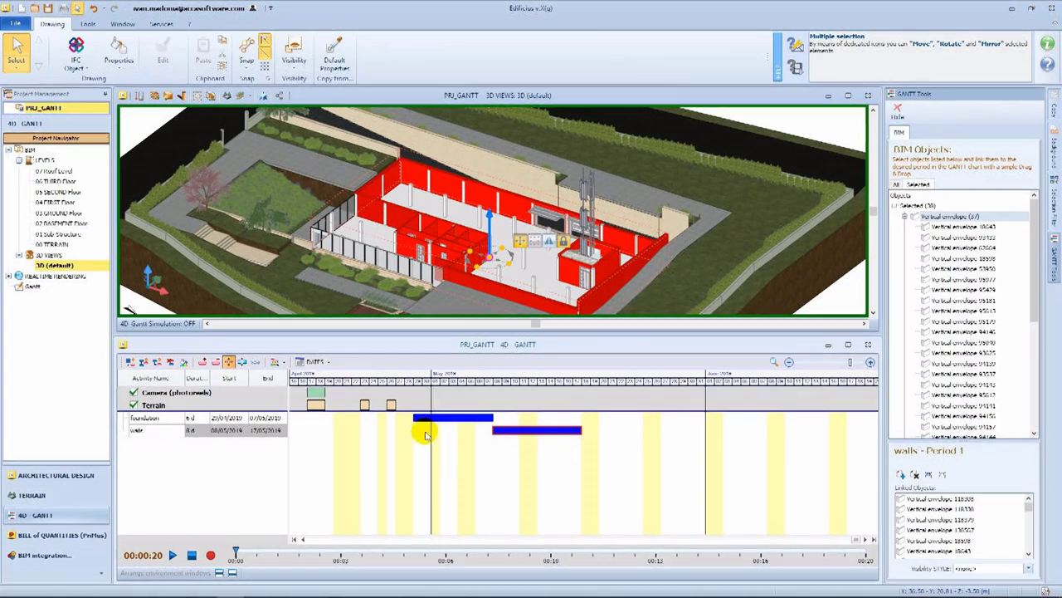
# Step: Add a "curtain wall" activity running from 13/05/2019 to 21/05/2019 and link the basement's glazed curtain walls to it
pyautogui.click(130, 363)
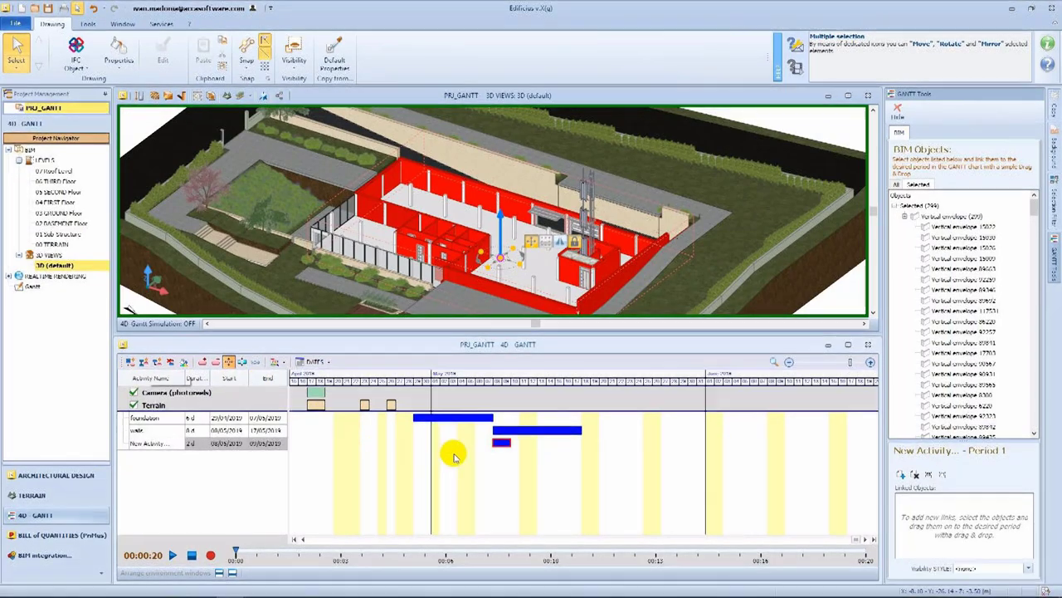
pyautogui.moveTo(505, 444); pyautogui.dragTo(616, 443)
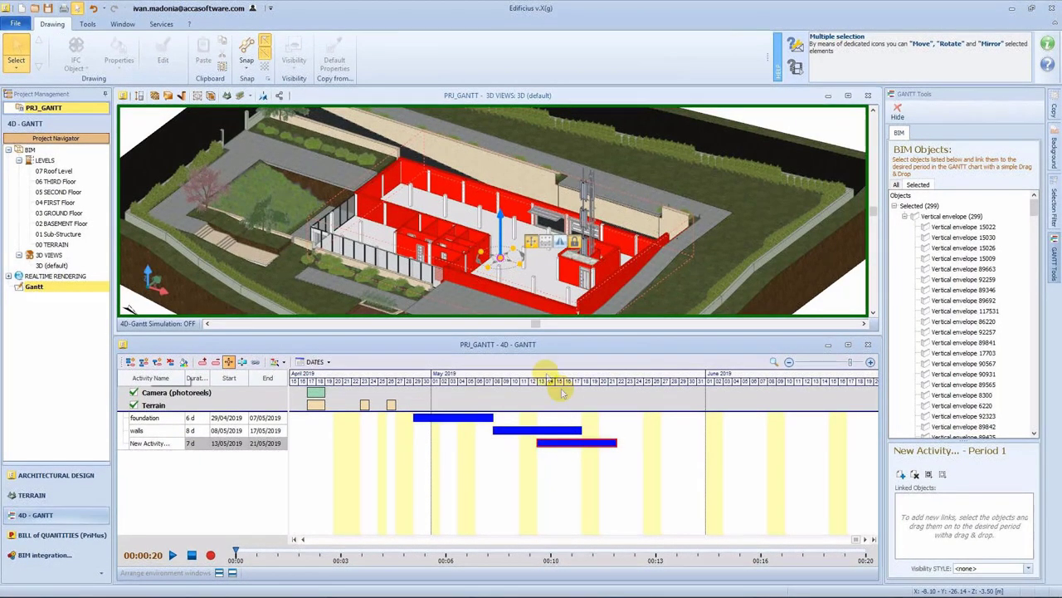
pyautogui.click(349, 218)
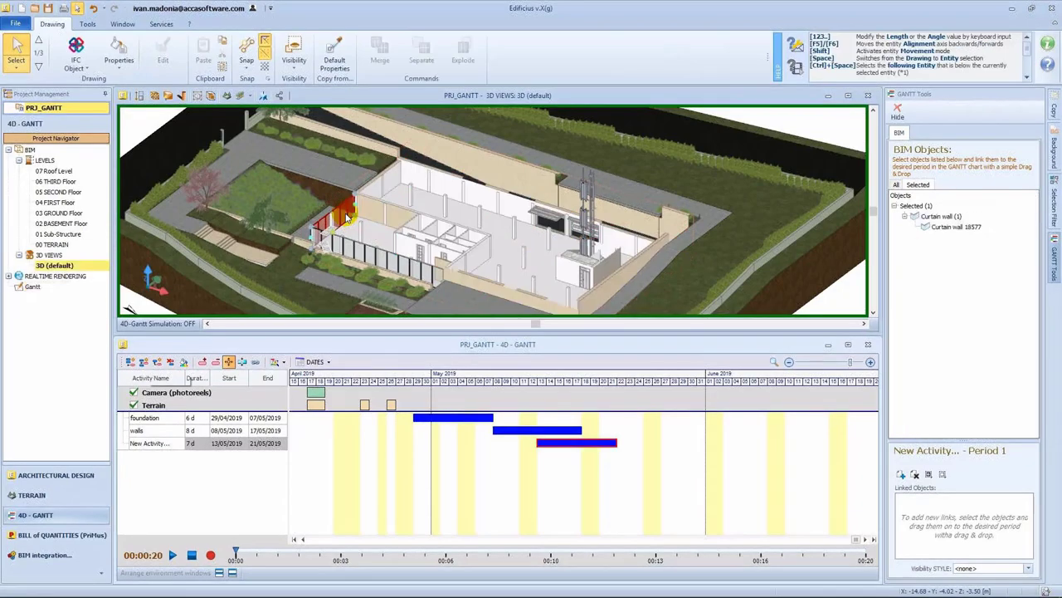
pyautogui.keyDown('ctrl'); pyautogui.click(401, 271); pyautogui.keyUp('ctrl')
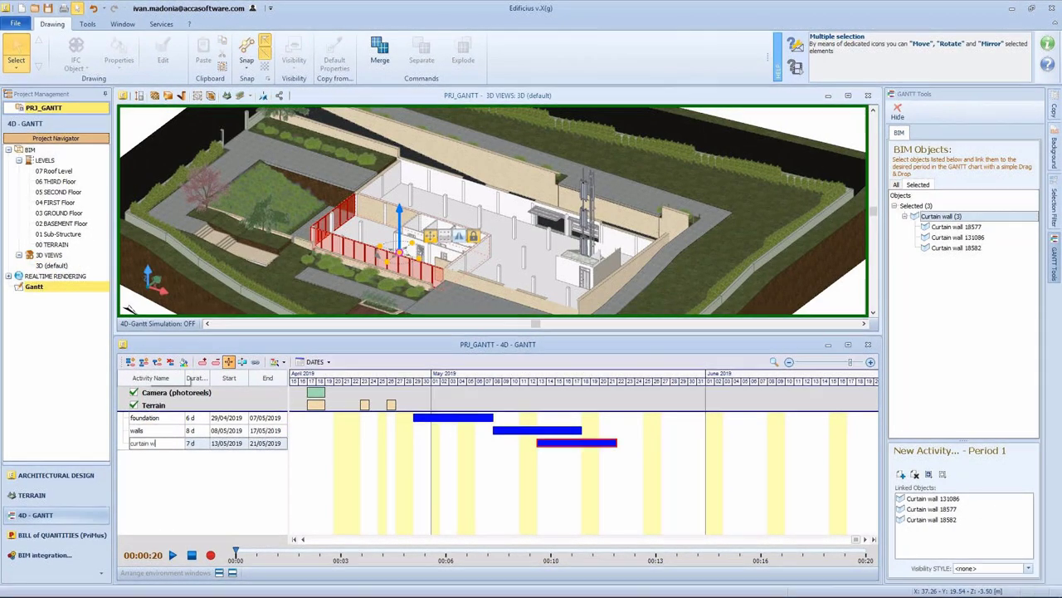
# Step: Play the 4D construction simulation for the three activities and for the complete project, and examine the building from another angle
pyautogui.click(173, 555)
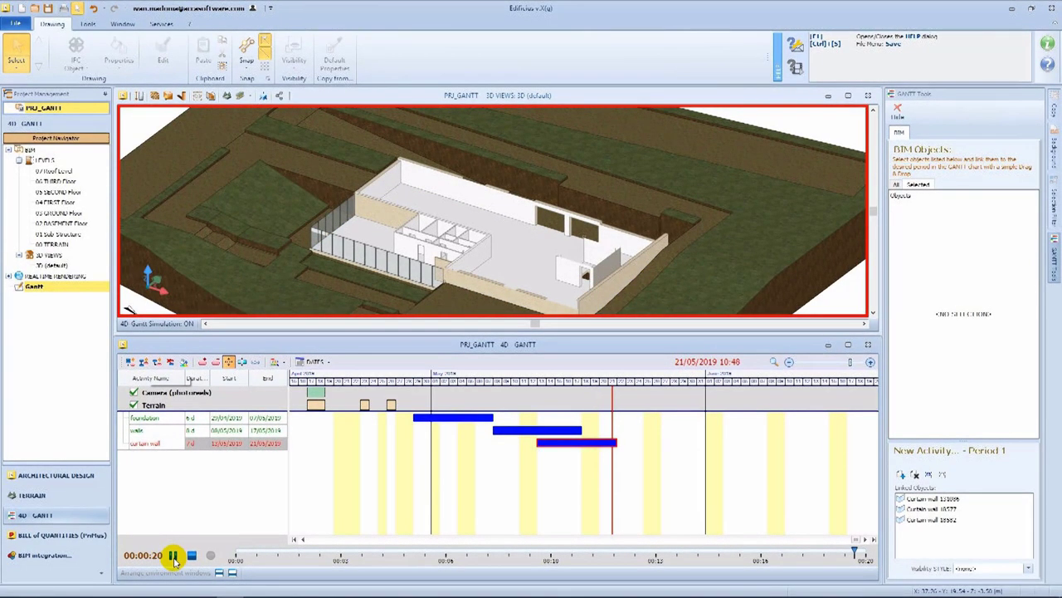
pyautogui.click(173, 558)
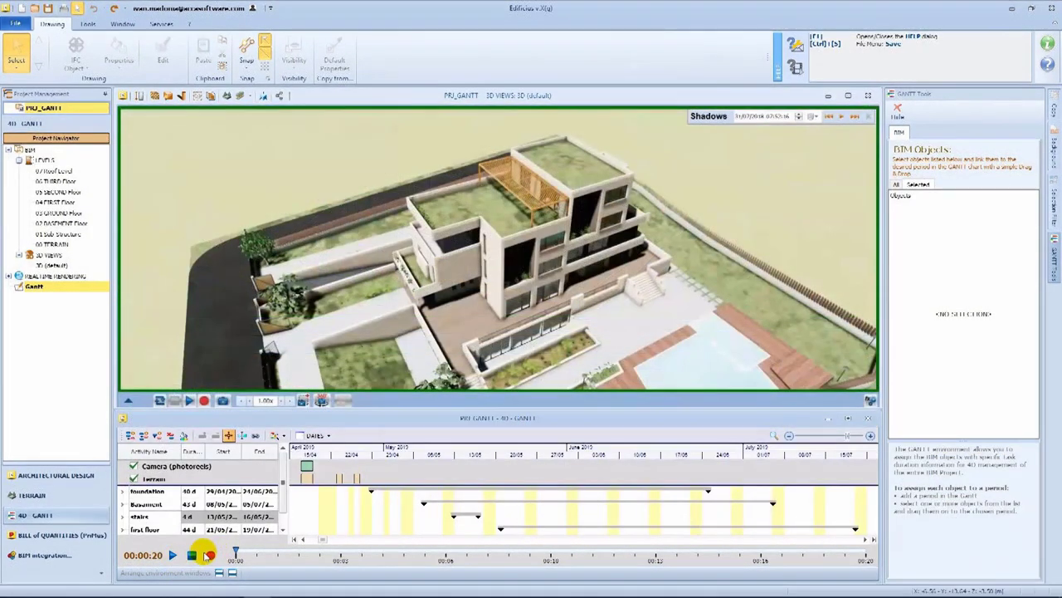
pyautogui.click(172, 555)
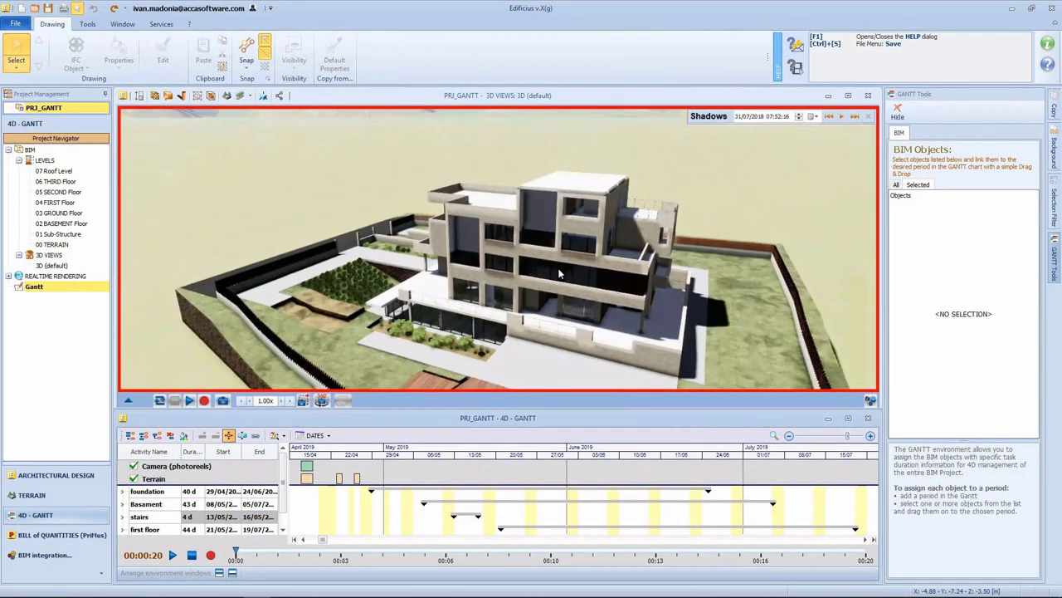
pyautogui.moveTo(556, 271); pyautogui.dragTo(533, 270, button='middle')
pyautogui.moveTo(533, 268); pyautogui.dragTo(508, 268)
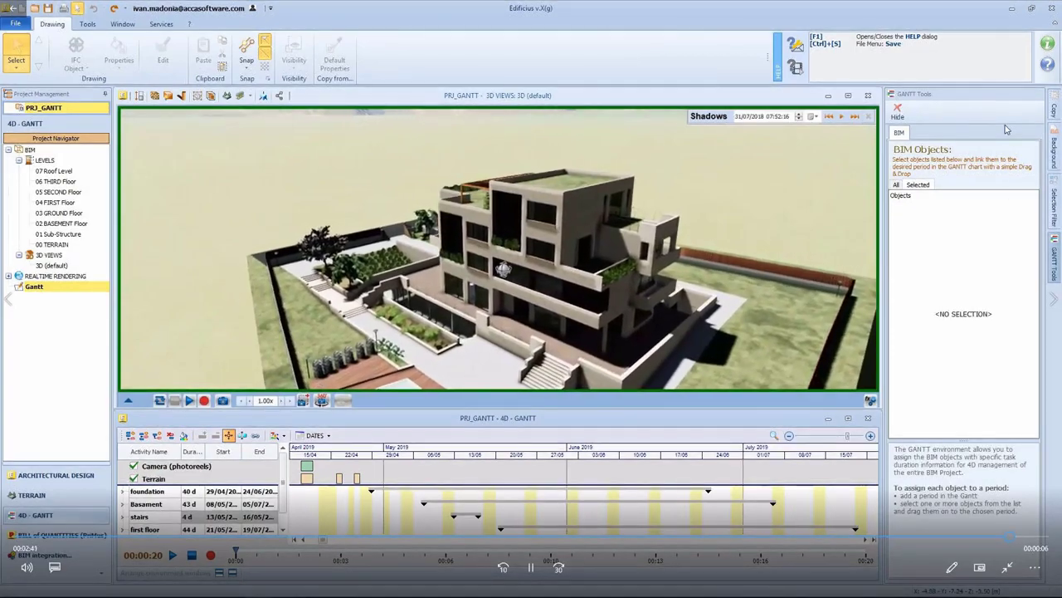
# Step: Close the current video and open "5. Real Time Rendering - RTBIM.mp4" from the presentation folder
pyautogui.press('Escape')
pyautogui.click(1051, 8)
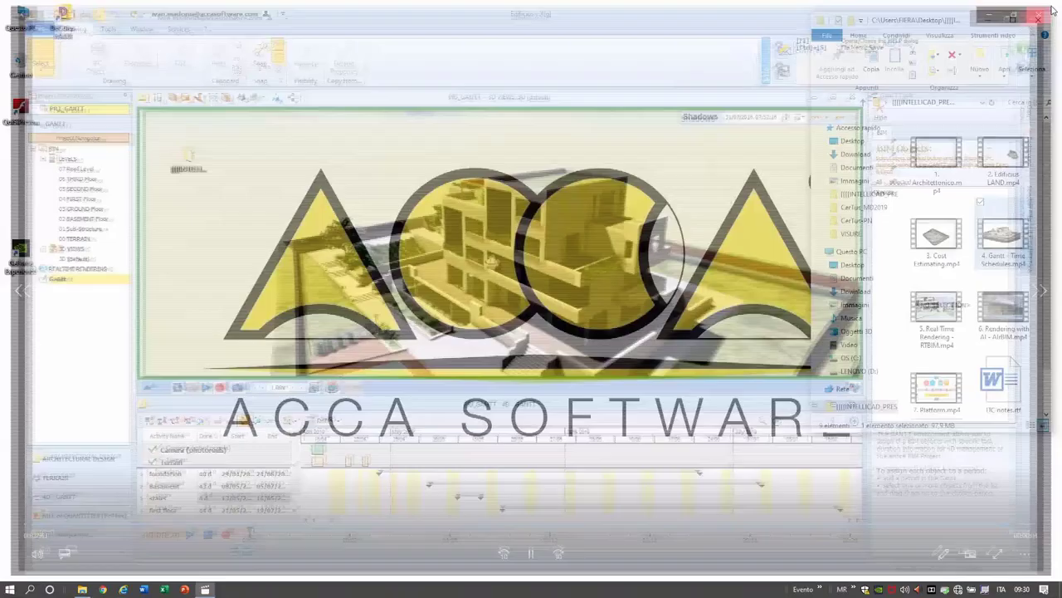
pyautogui.click(931, 308)
pyautogui.doubleClick(931, 308)
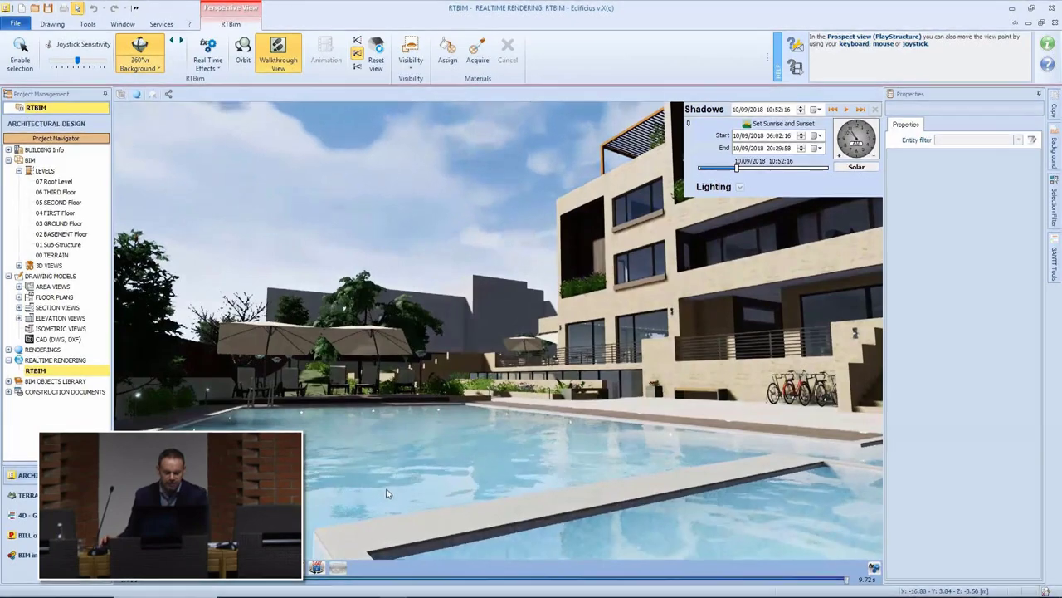
# Step: Show the animation frame strip and capture camera frames along a walkthrough from the pool to the bicycle rack
pyautogui.click(338, 567)
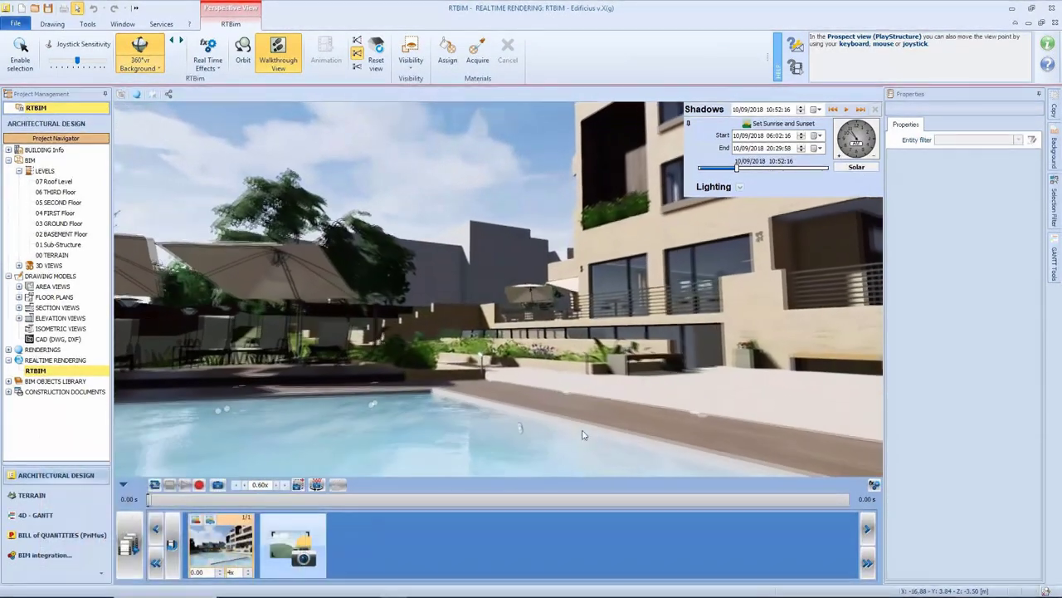
pyautogui.click(290, 544)
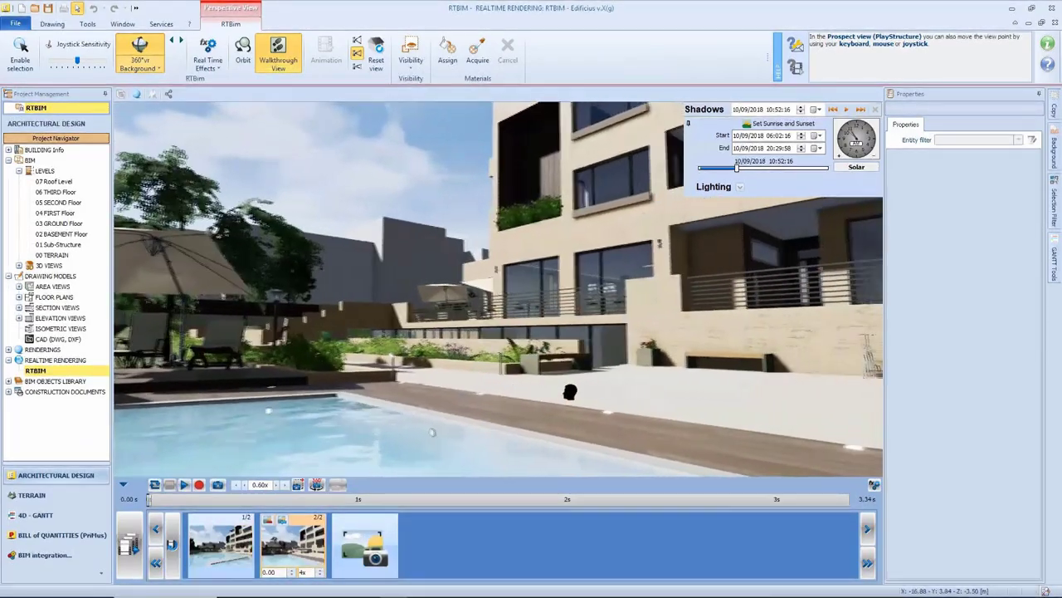
pyautogui.click(362, 545)
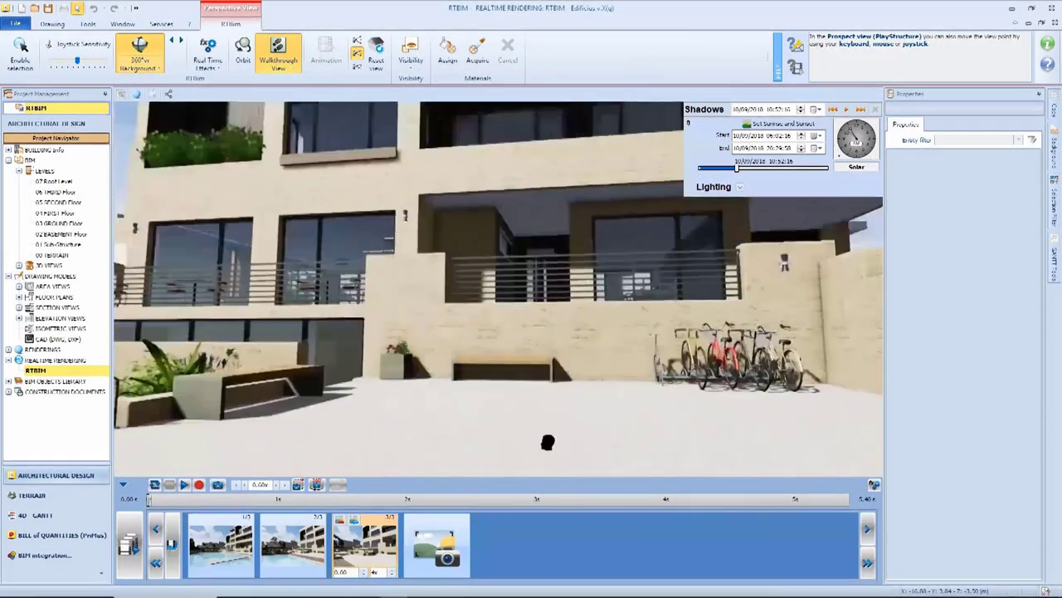
pyautogui.moveTo(547, 442); pyautogui.dragTo(542, 426)
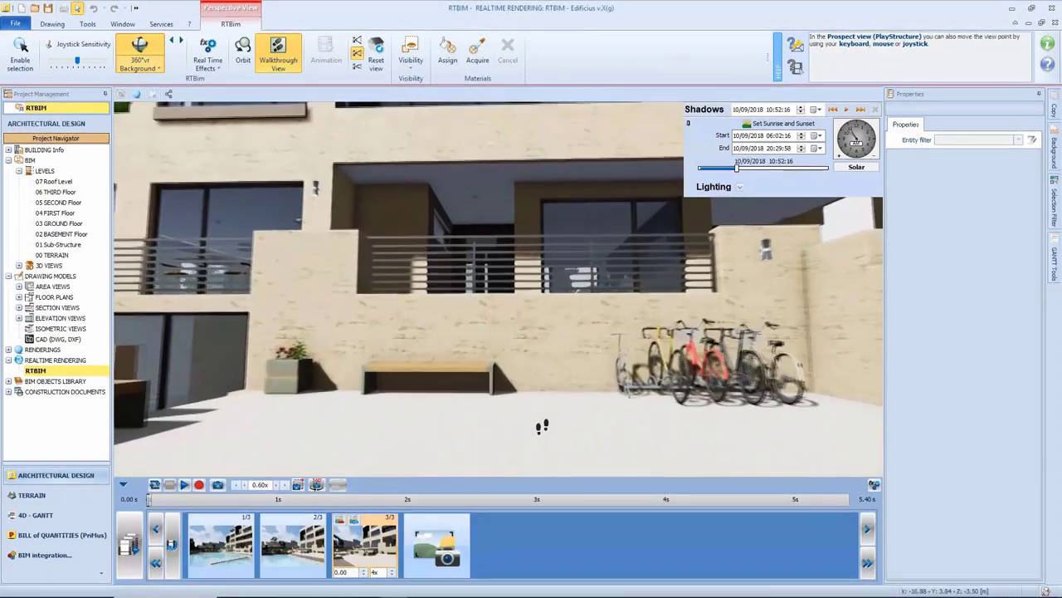
pyautogui.click(437, 546)
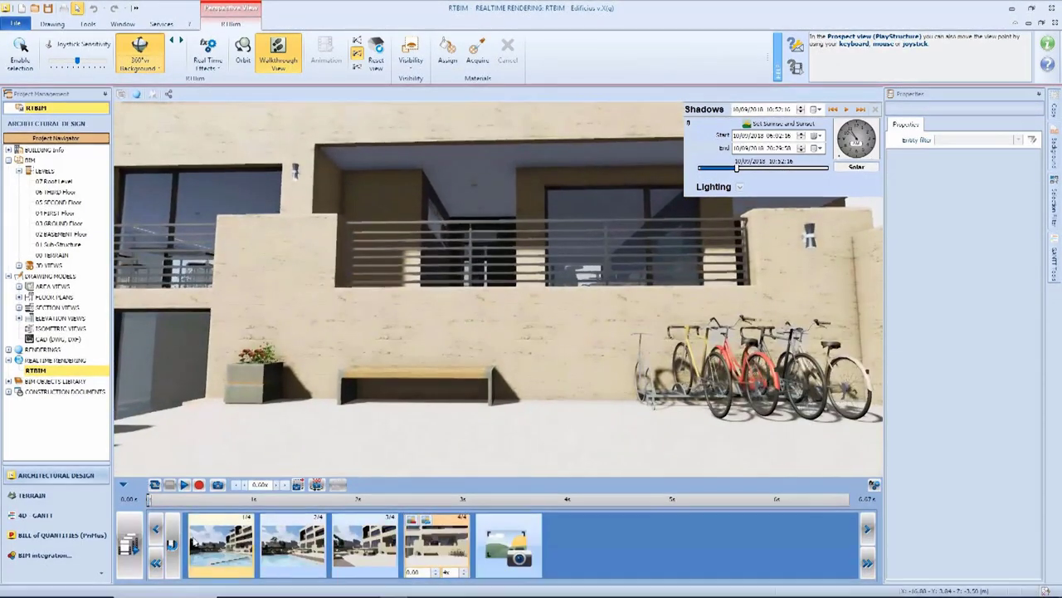
# Step: Play the walkthrough animation through its camera frames and collapse the frame strip
pyautogui.click(184, 485)
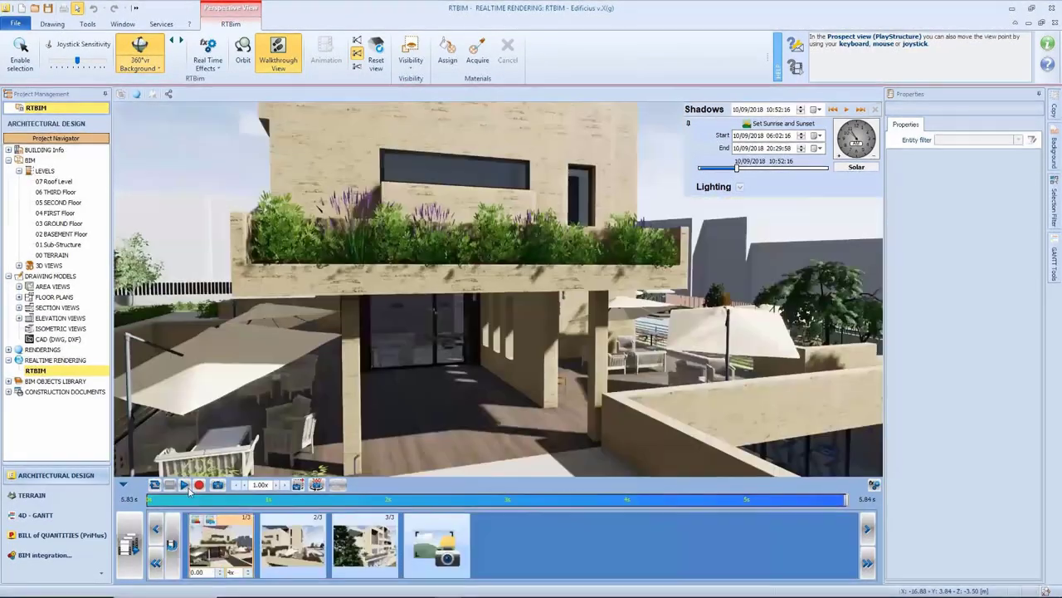
pyautogui.click(186, 487)
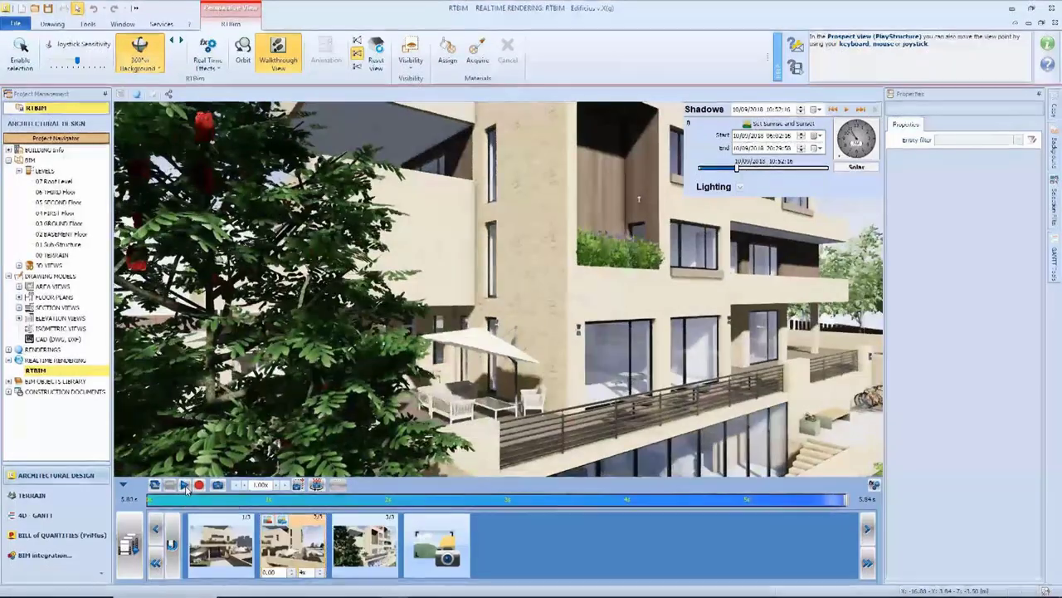
pyautogui.click(123, 485)
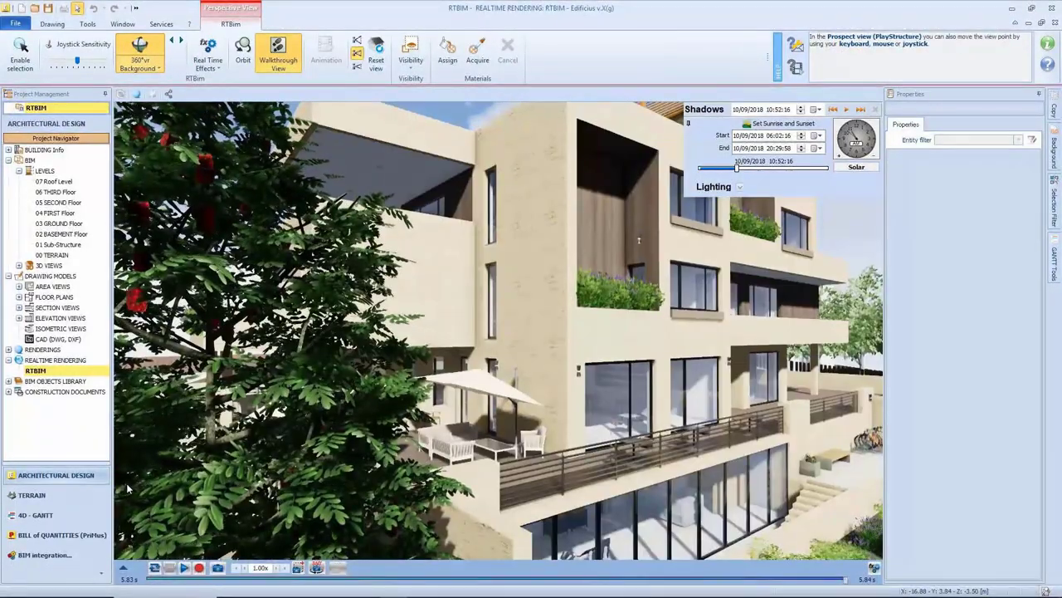
# Step: Enable Depth of Field in the real-time effect settings and pick the foreground tree as the focus point
pyautogui.click(207, 63)
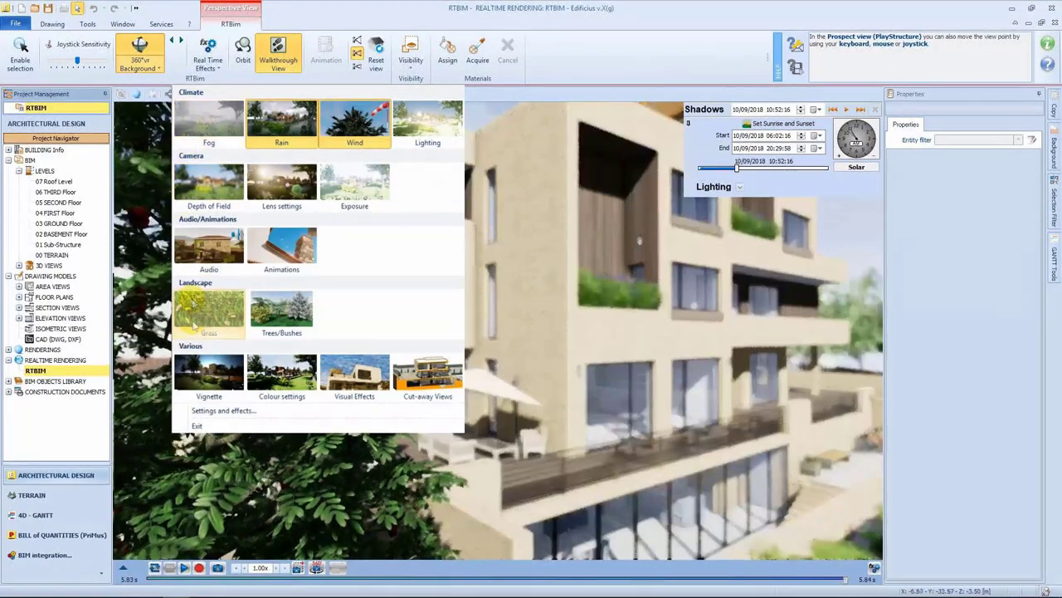
pyautogui.click(209, 410)
pyautogui.click(917, 309)
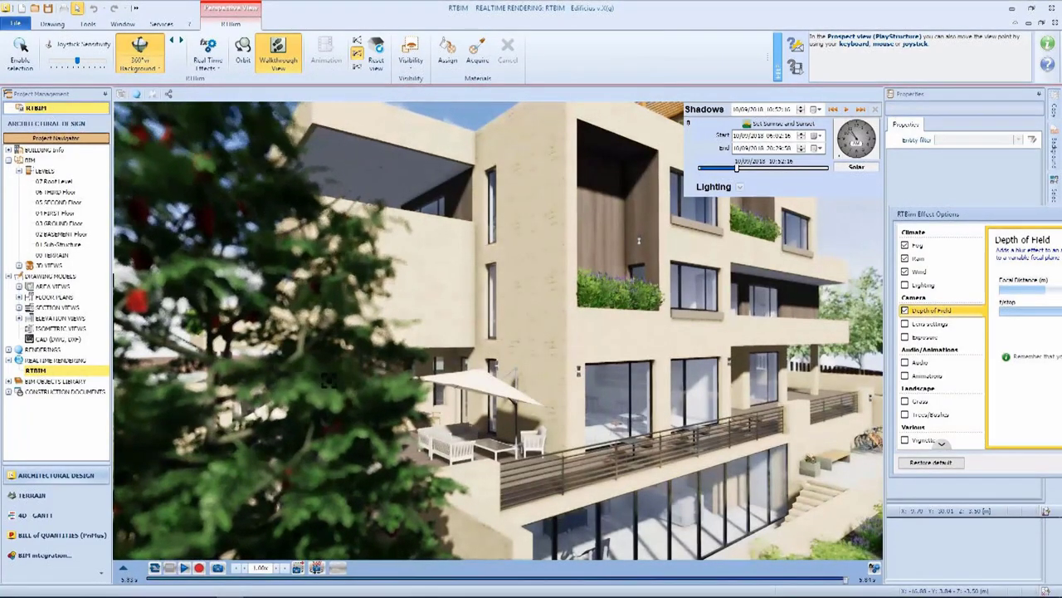
pyautogui.click(306, 386)
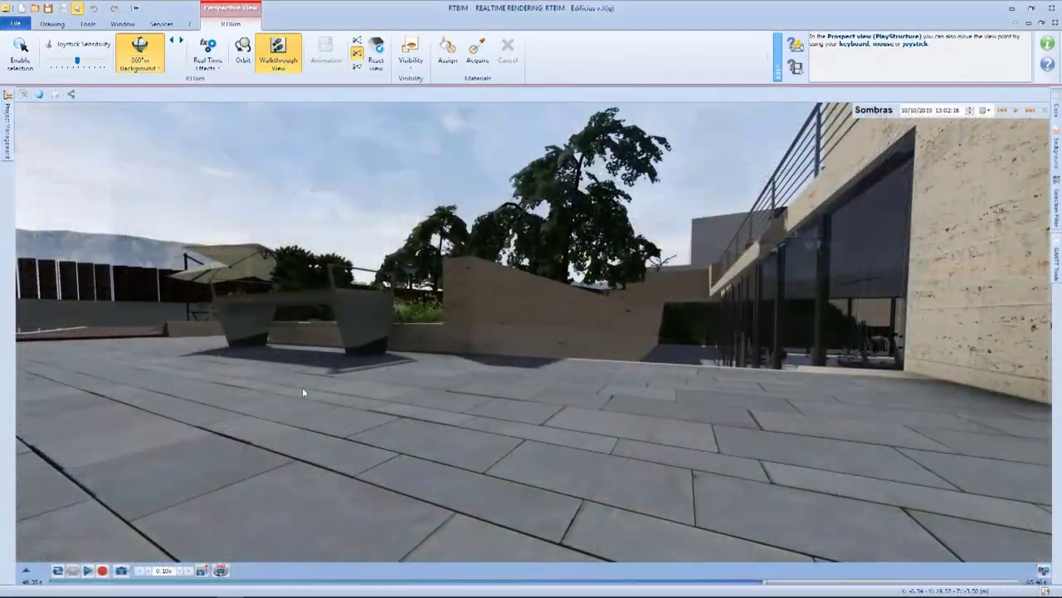
# Step: Check the active real-time effects on the poolside paving scene and play its walkthrough animation at 0.10x speed
pyautogui.click(212, 56)
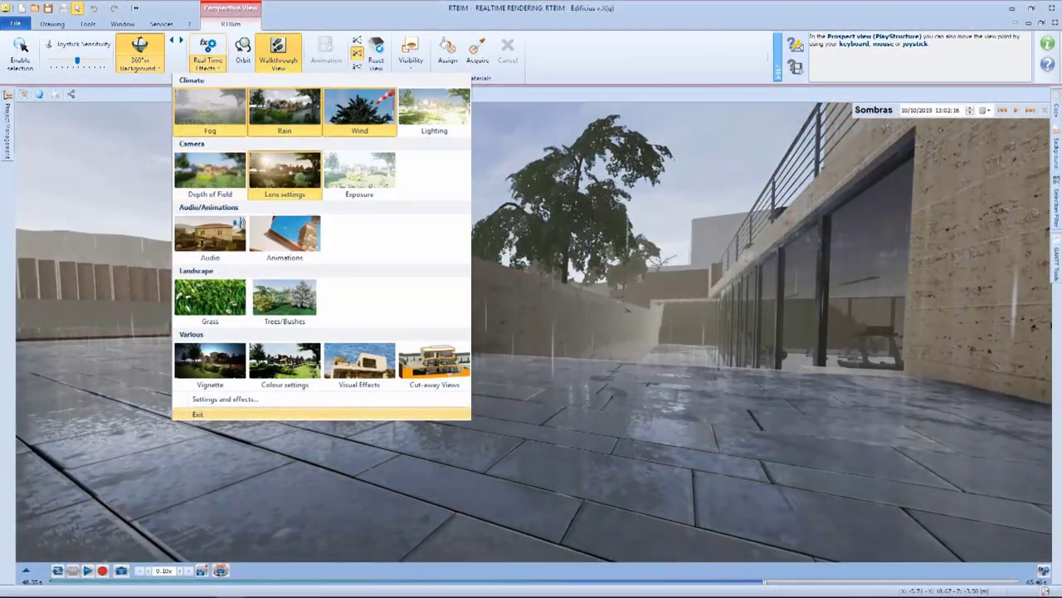
pyautogui.click(87, 571)
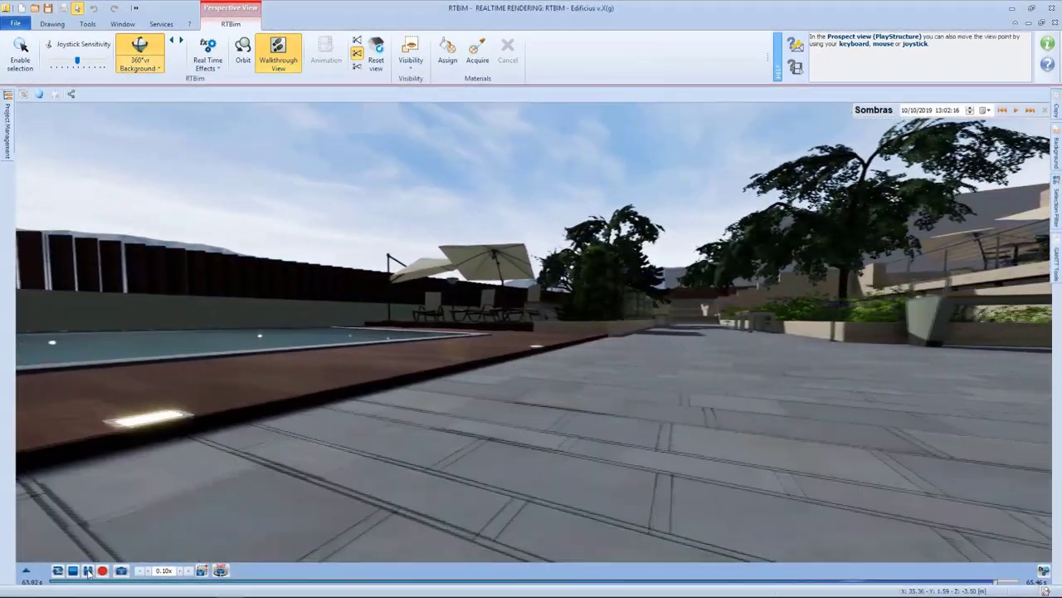
pyautogui.click(88, 571)
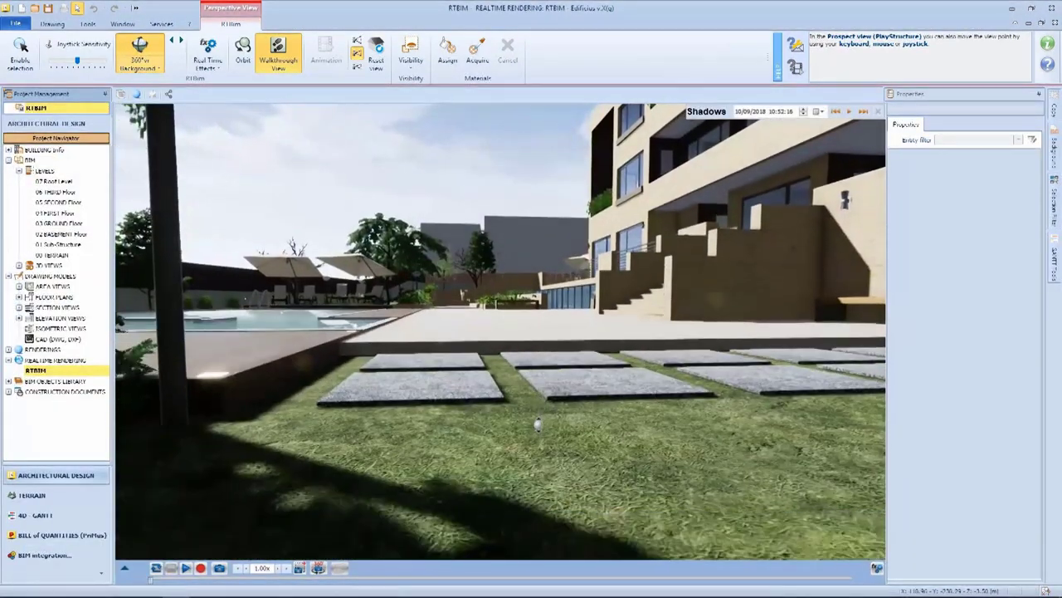
# Step: Turn on the realistic grass real-time effect for the lawn around the paving slabs and walk back across it to view the building corner
pyautogui.scroll(5, 538, 424)
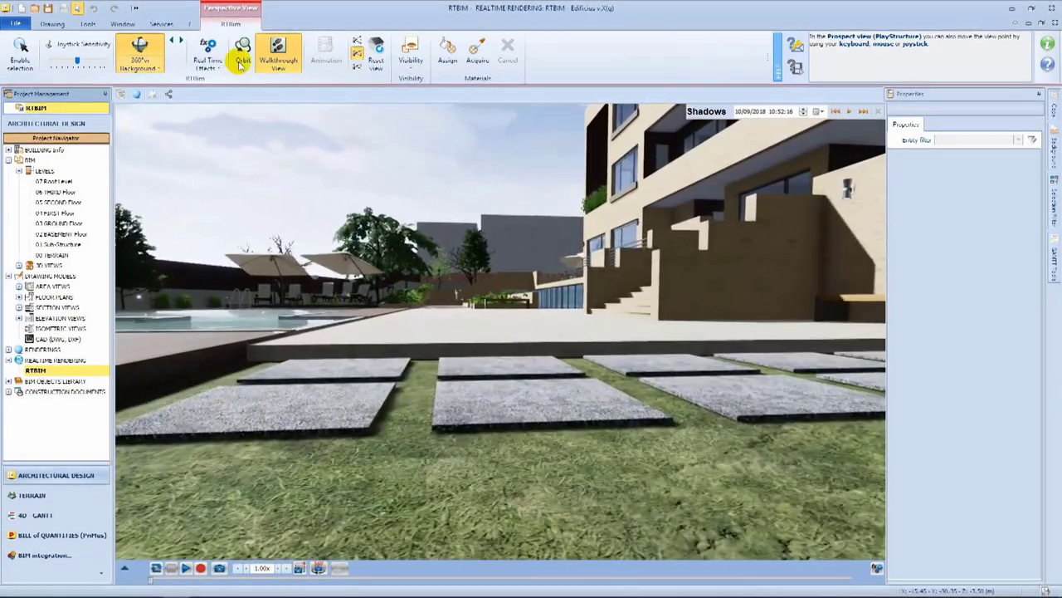
pyautogui.click(208, 58)
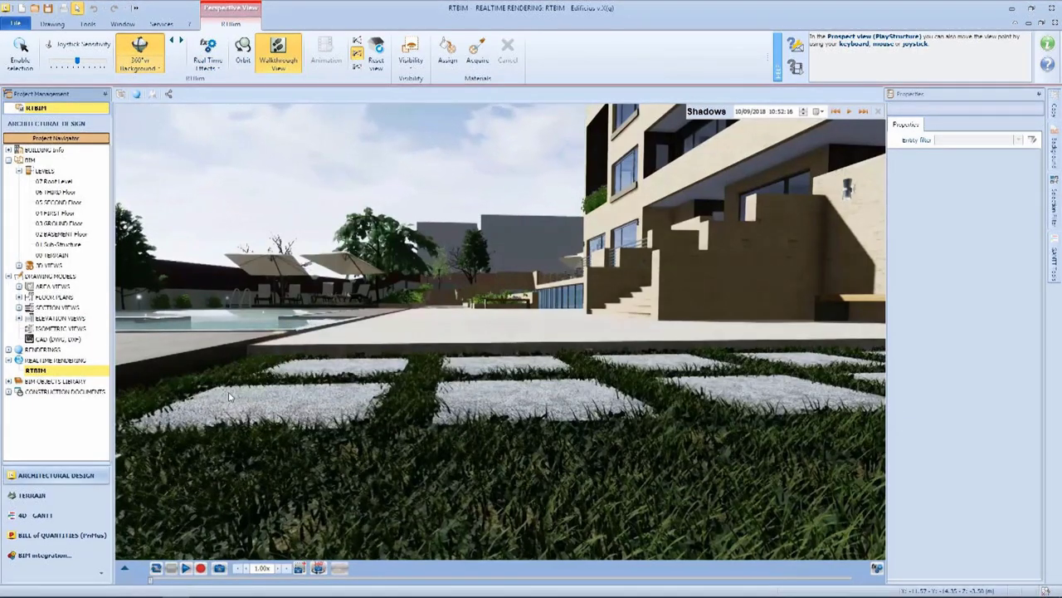
pyautogui.press('Down')
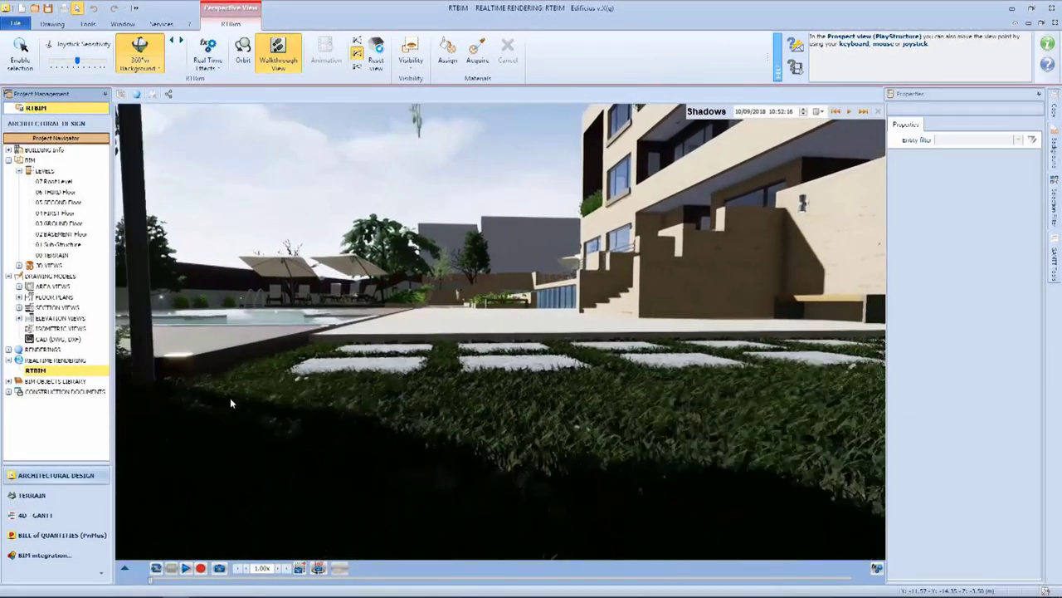
pyautogui.moveTo(259, 405); pyautogui.dragTo(428, 374)
pyautogui.press('Down')
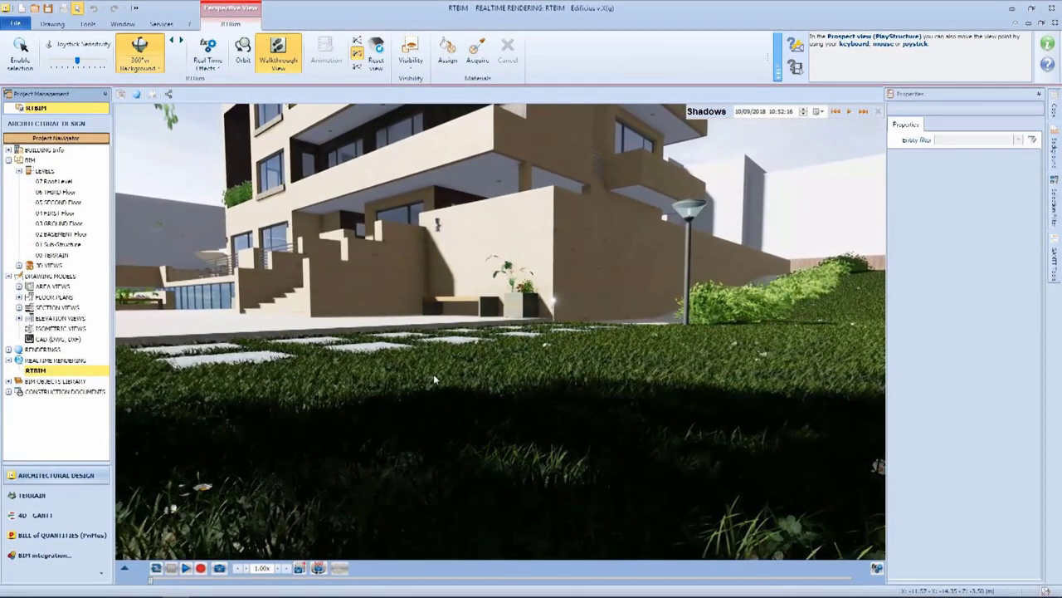
# Step: Switch on all lights by classification in the exterior night scene and in the dark interior dining scene
pyautogui.click(849, 113)
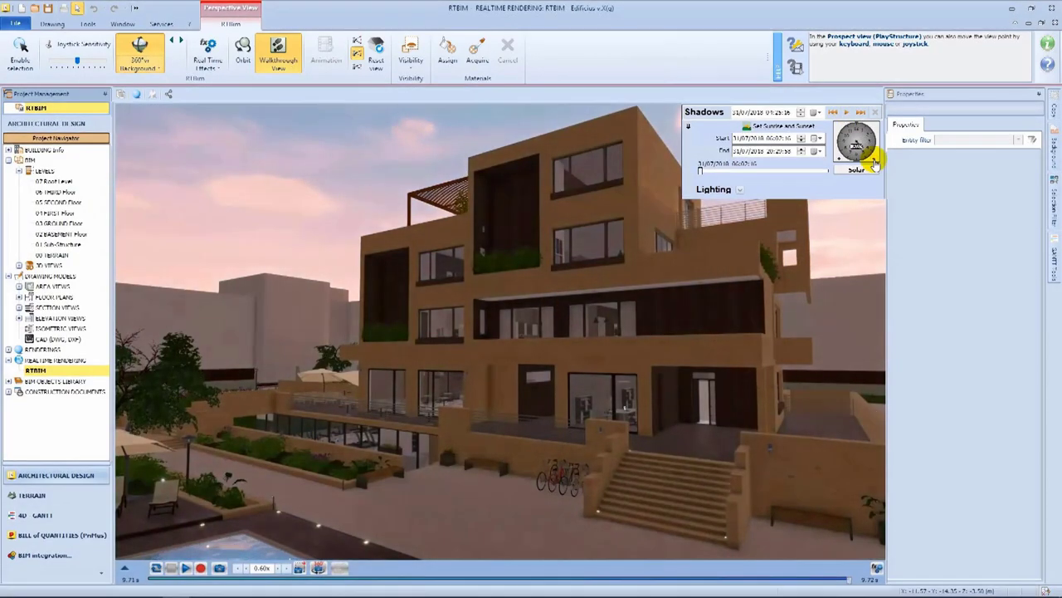
pyautogui.click(740, 189)
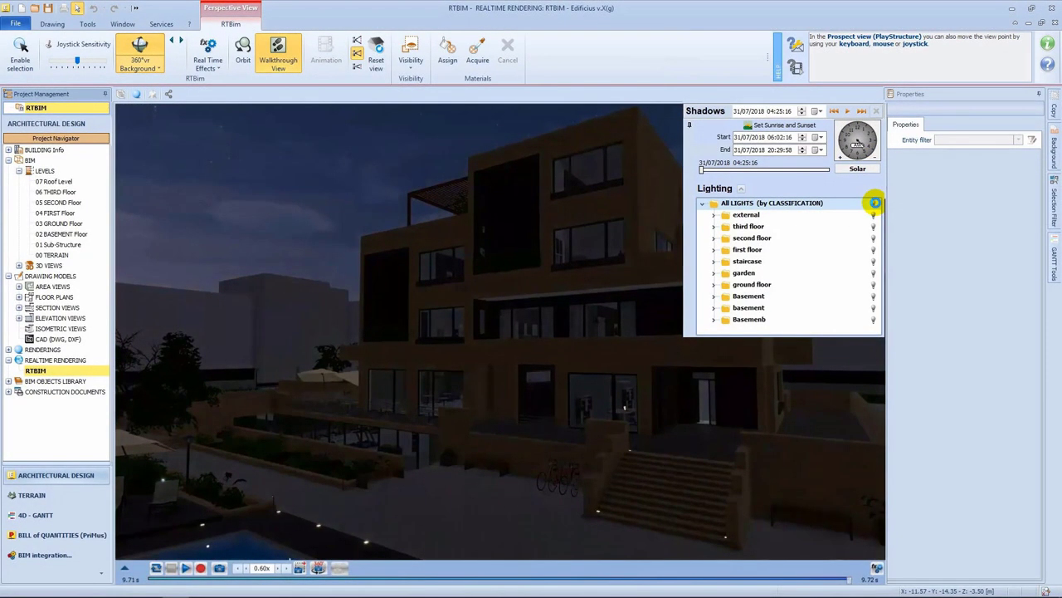
pyautogui.click(875, 203)
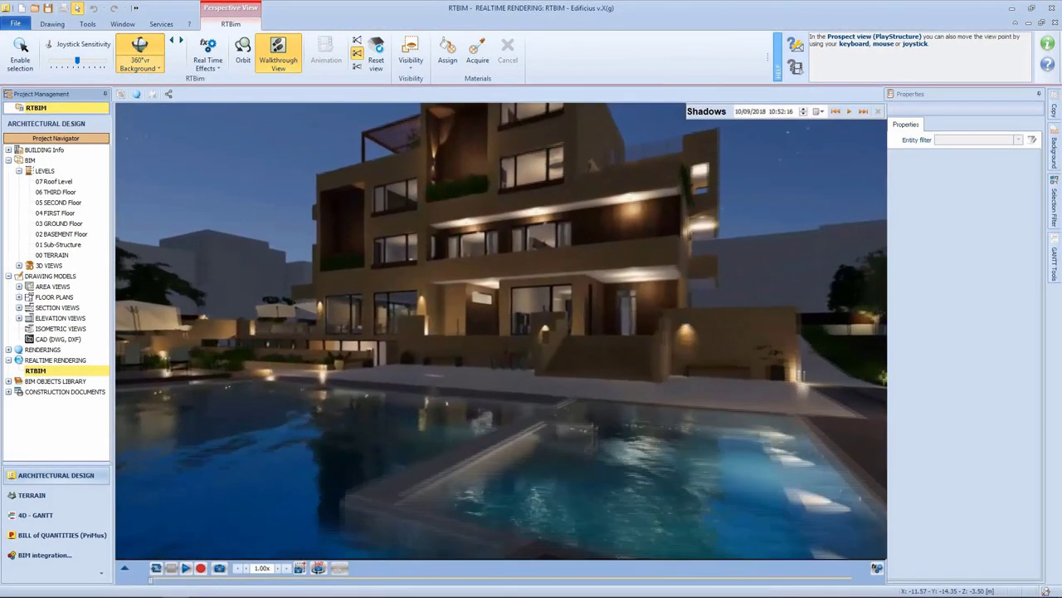
pyautogui.press('Up')
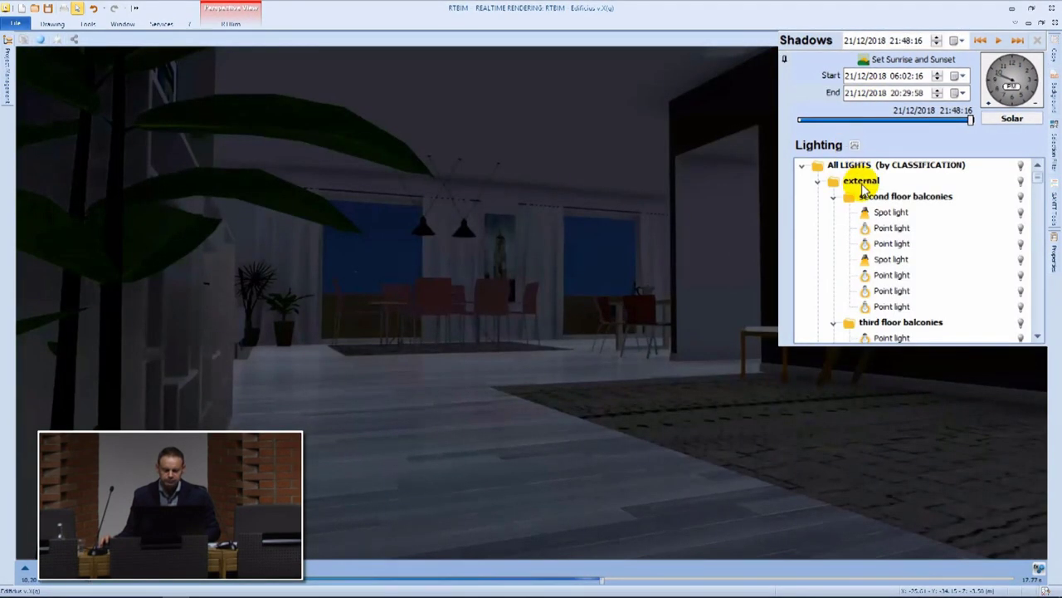
pyautogui.click(1021, 165)
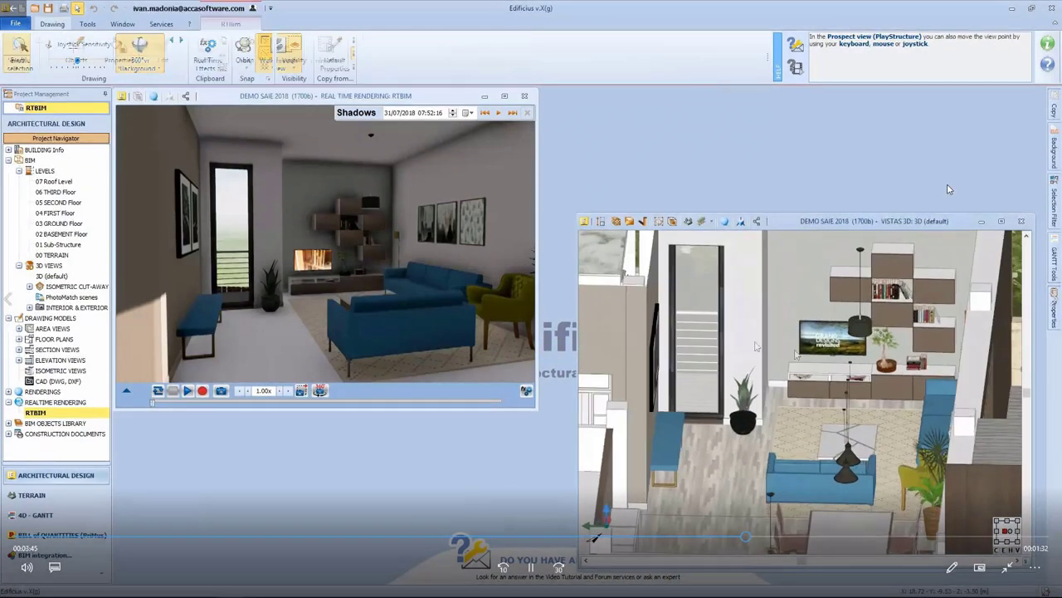
# Step: Reduce the height of the living room's glazed door by lowering its top edge in the 3D view
pyautogui.click(722, 280)
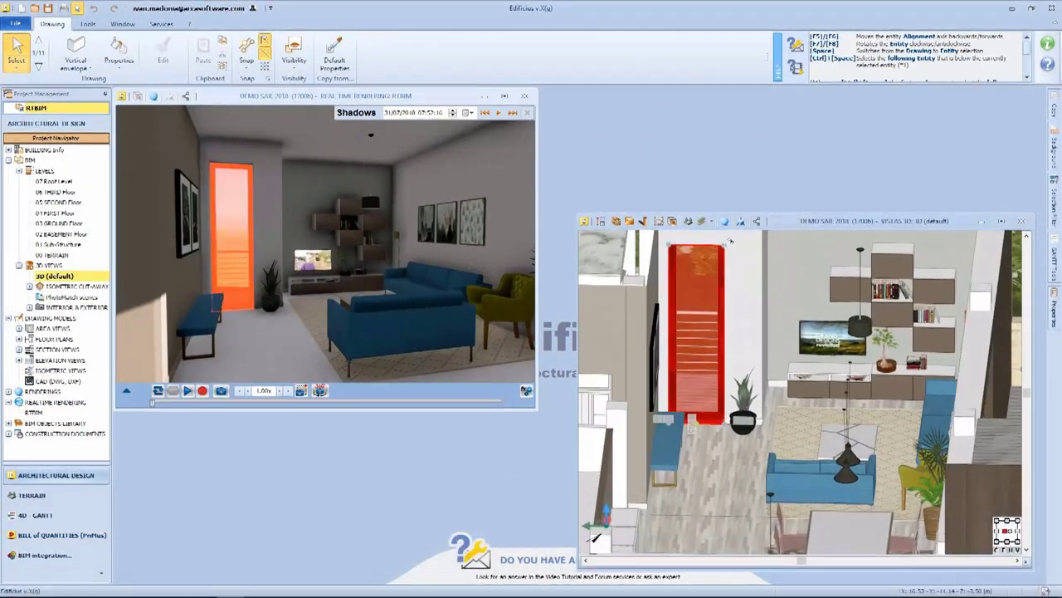
pyautogui.moveTo(731, 241); pyautogui.dragTo(729, 312)
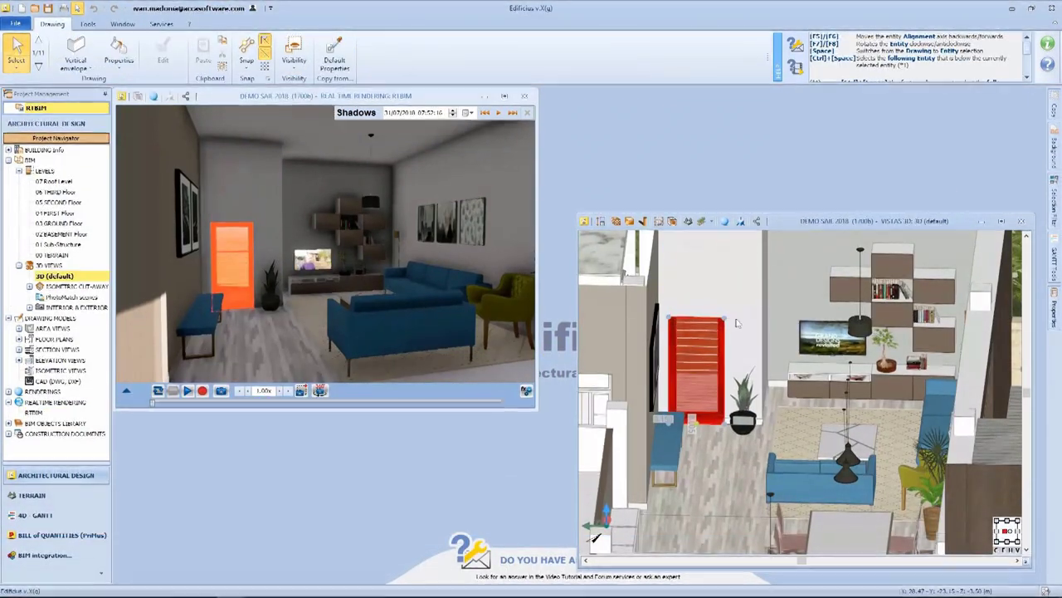
pyautogui.press('Escape')
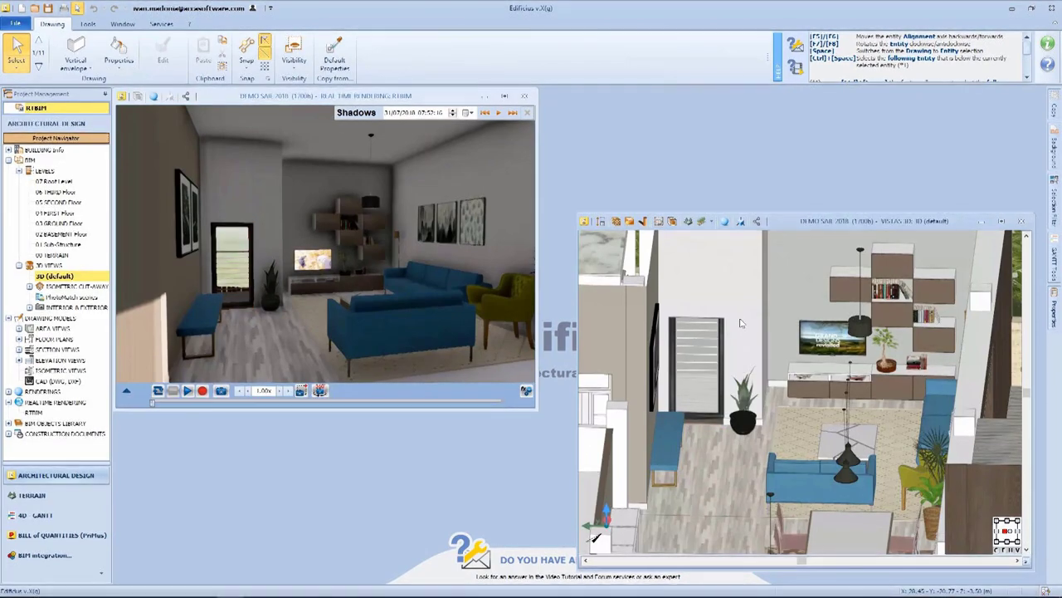
# Step: Move the potted plant from beside the glazed door to the end of the TV unit and deselect it
pyautogui.click(746, 424)
pyautogui.moveTo(744, 430); pyautogui.dragTo(788, 410)
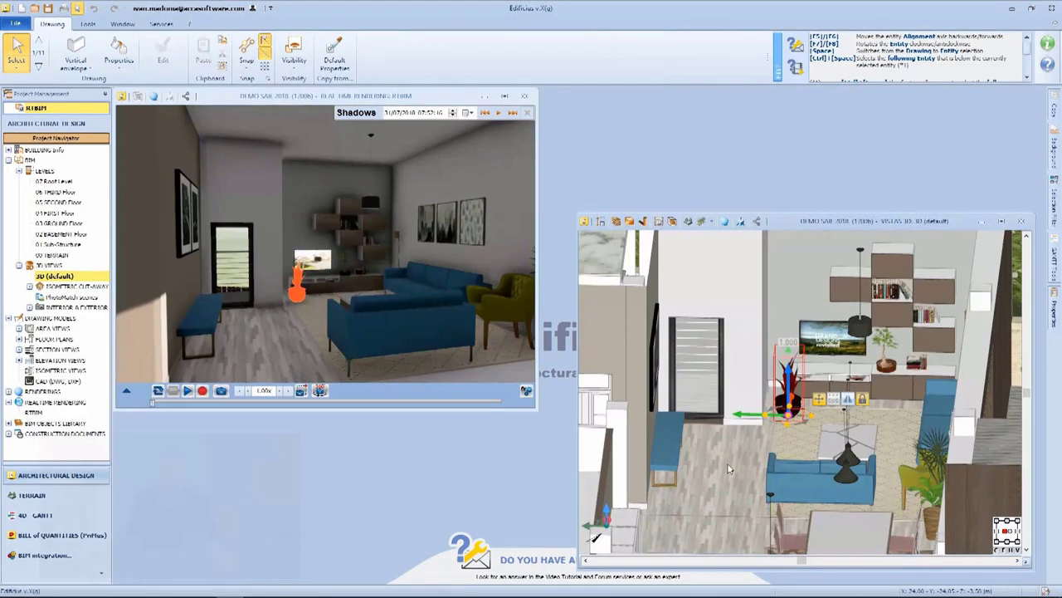
pyautogui.press('Escape')
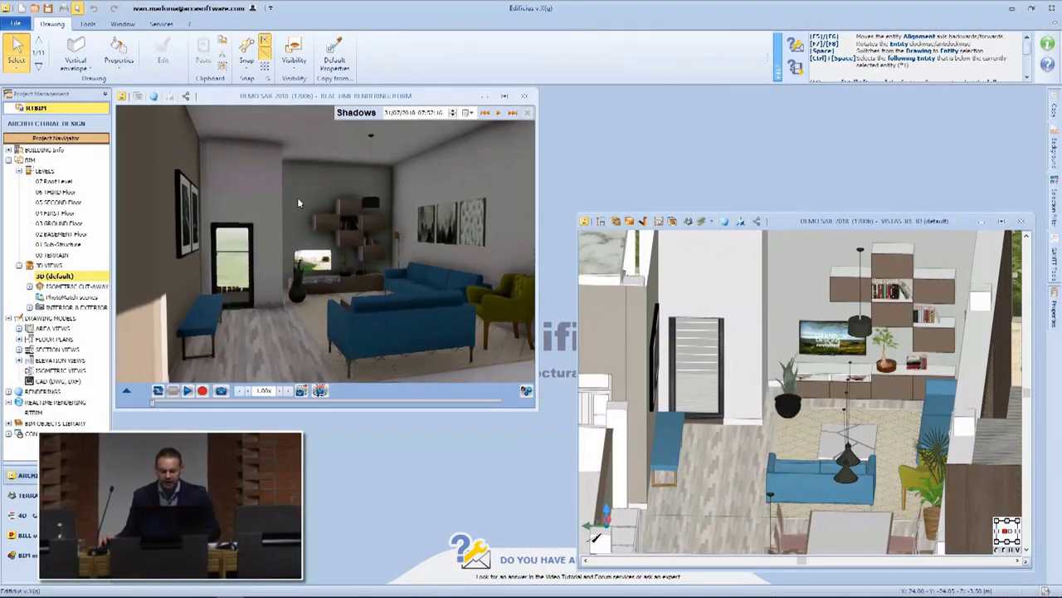
# Step: Bring both living room views closer to the coffee table and move the table across the rug towards the TV unit
pyautogui.click(305, 336)
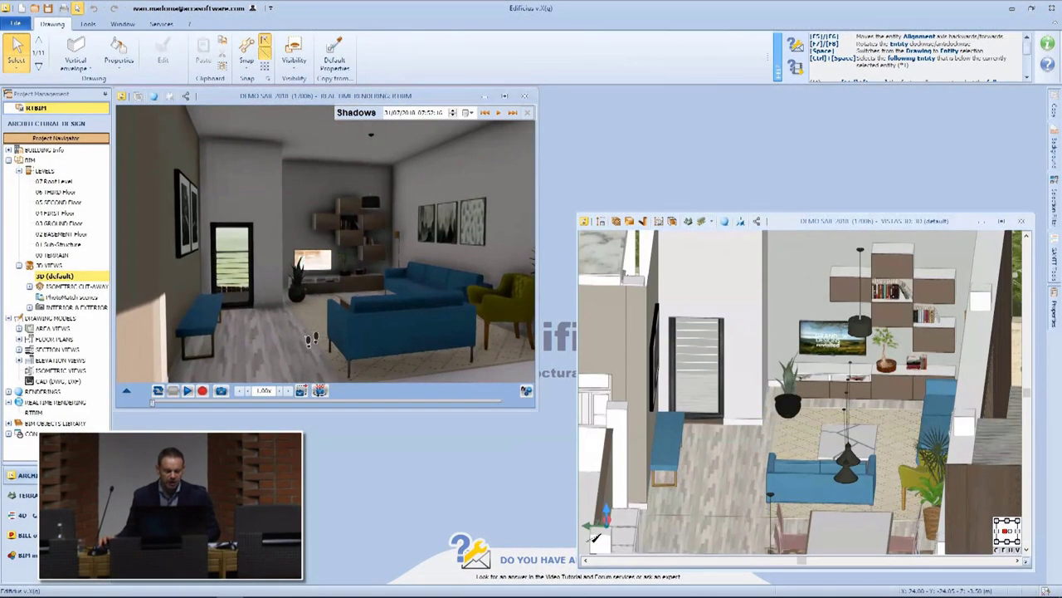
pyautogui.moveTo(312, 333); pyautogui.dragTo(359, 333)
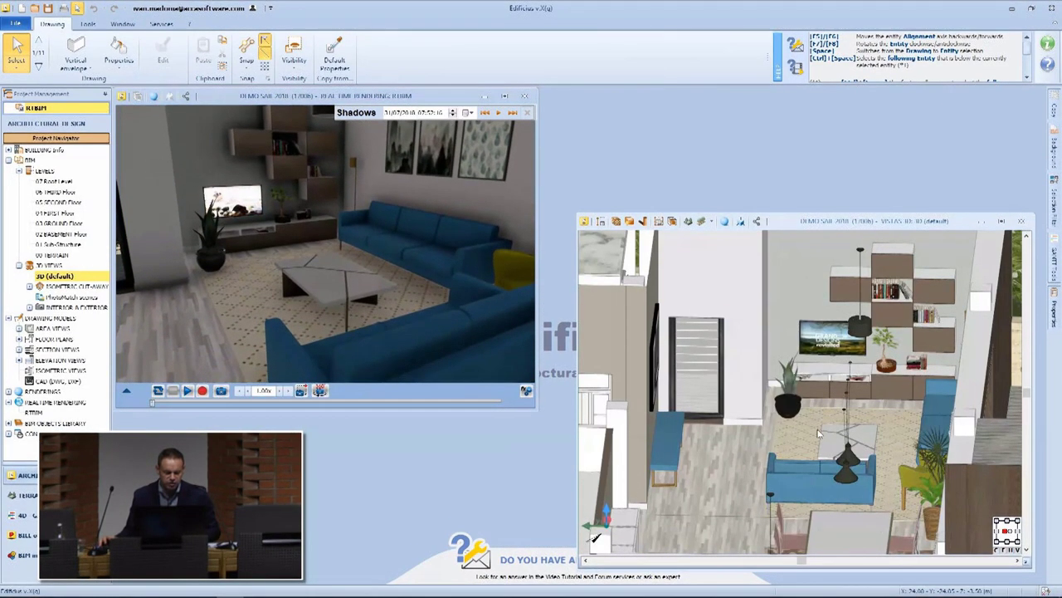
pyautogui.moveTo(818, 431); pyautogui.dragTo(830, 430, button='middle')
pyautogui.scroll(5, 830, 432)
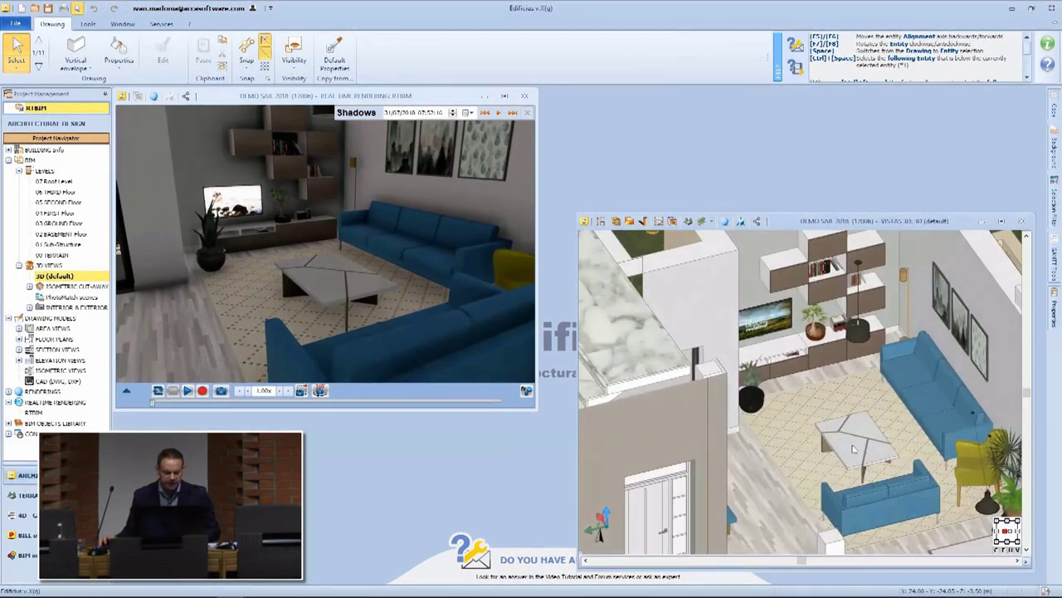
pyautogui.click(901, 460)
pyautogui.moveTo(911, 459); pyautogui.dragTo(852, 422)
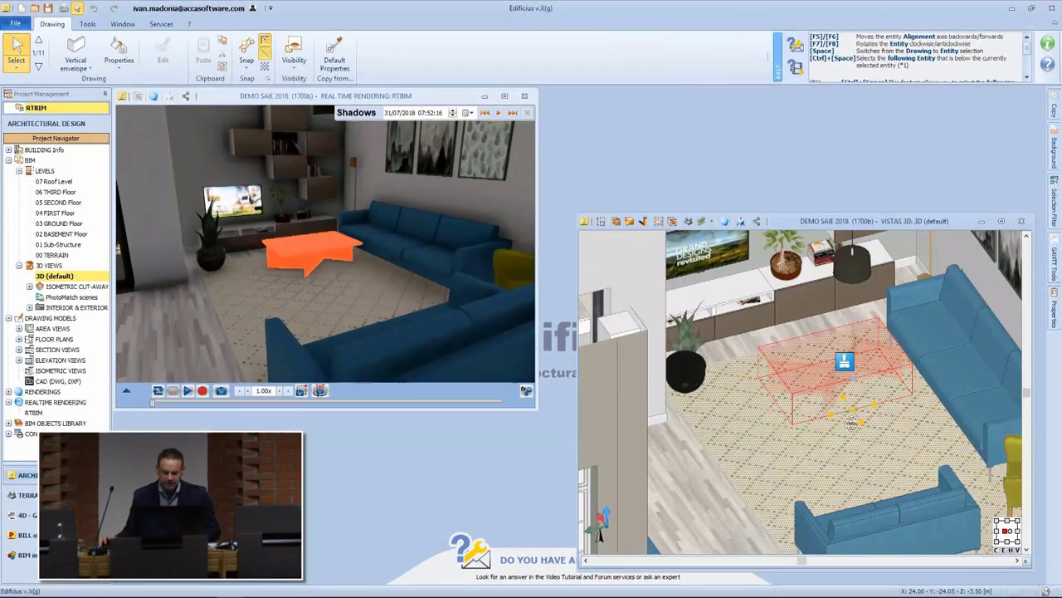
pyautogui.click(848, 445)
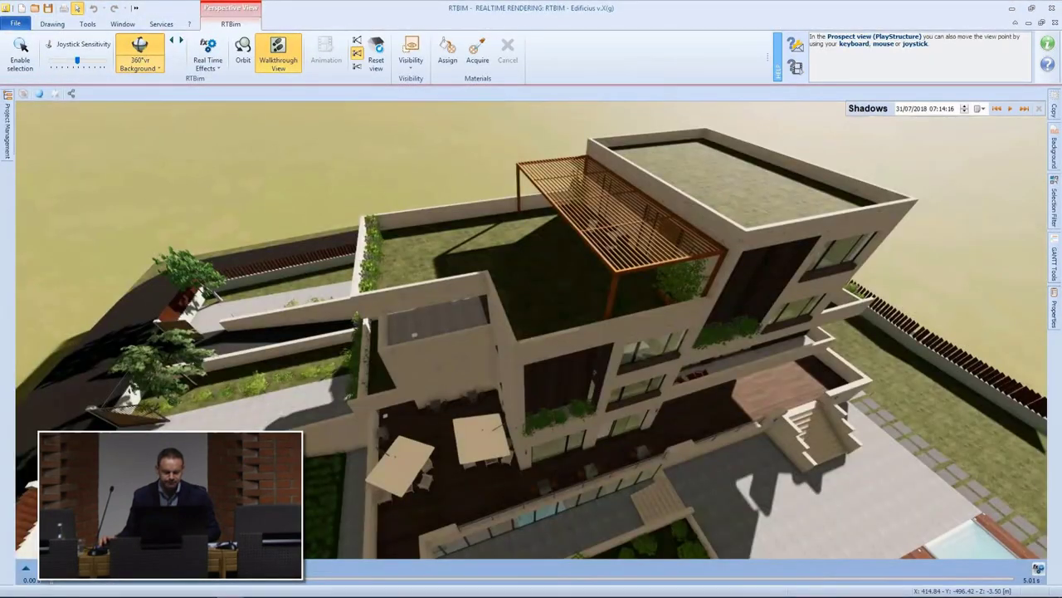
# Step: Section the building horizontally with a real-time effect to expose the rooms inside and play the sun shadow animation
pyautogui.click(209, 64)
pyautogui.click(435, 344)
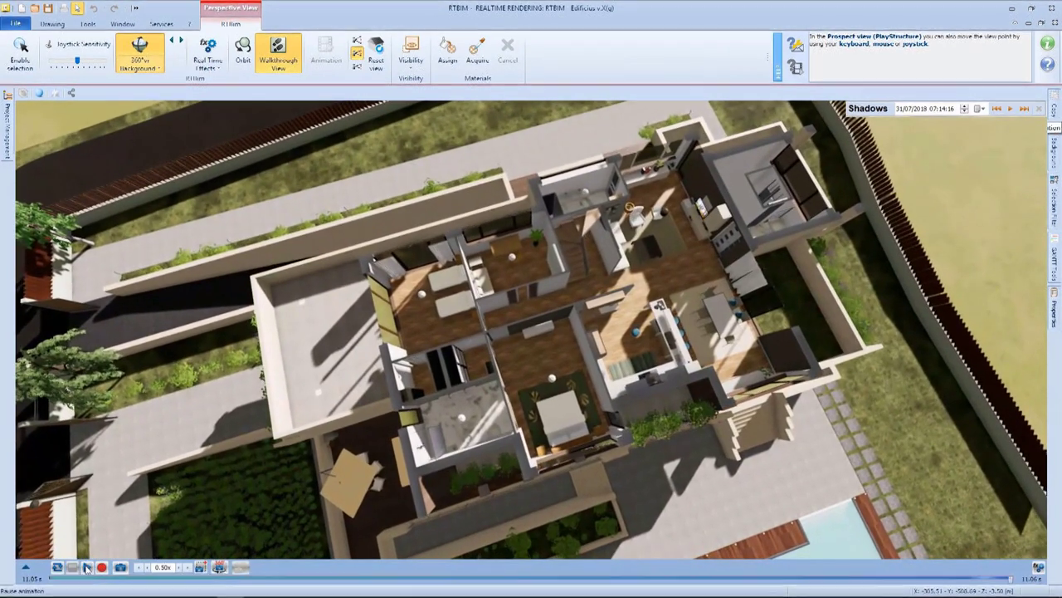
pyautogui.click(1014, 108)
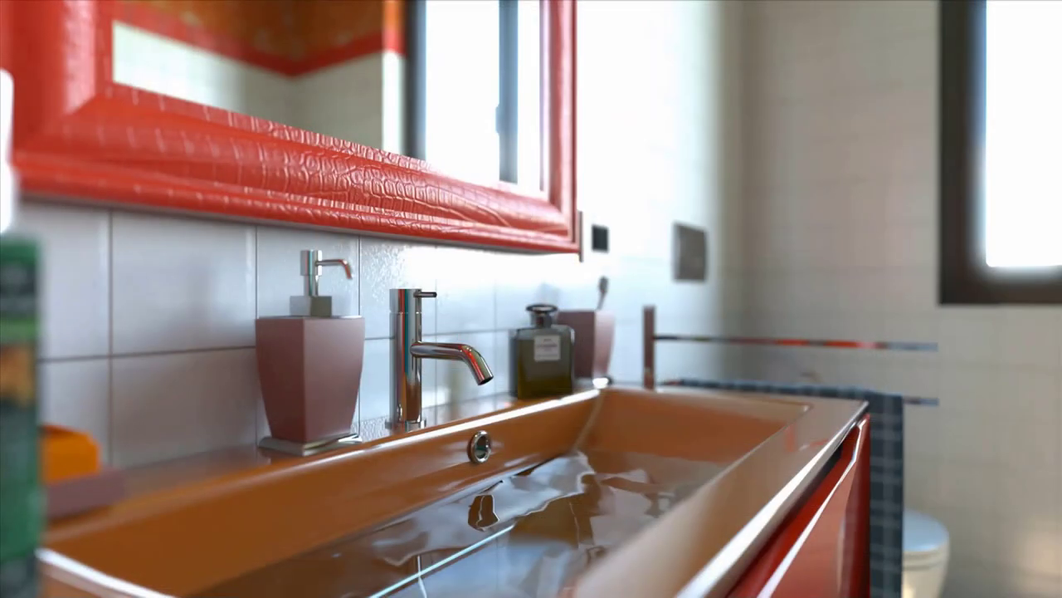
# Step: Generate the rendering preview of the New_Bath perspective with the INTERNAL settings and rotate its 360° background
pyautogui.press('space')
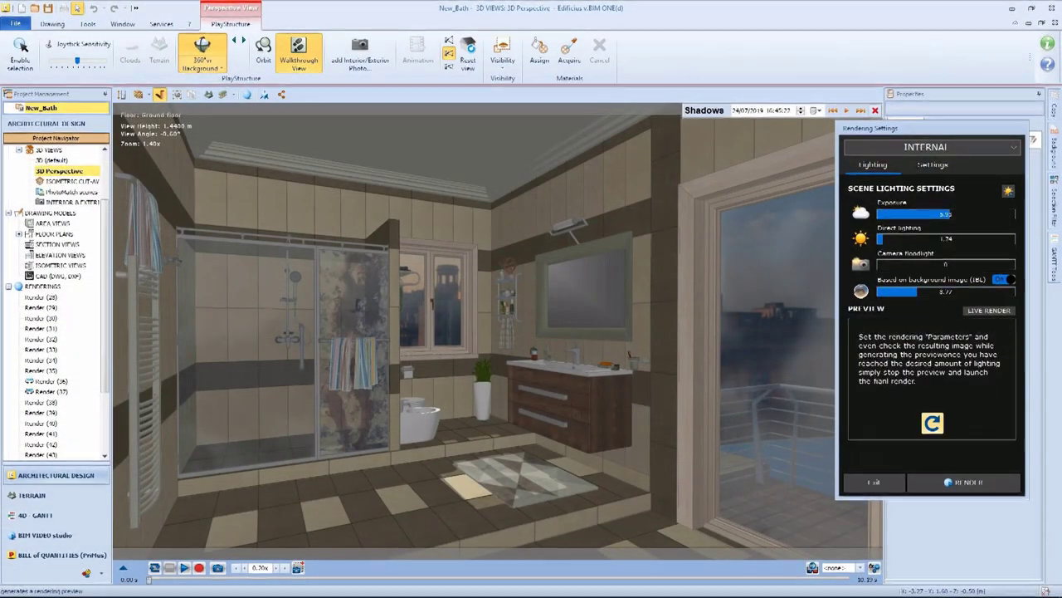
pyautogui.click(933, 420)
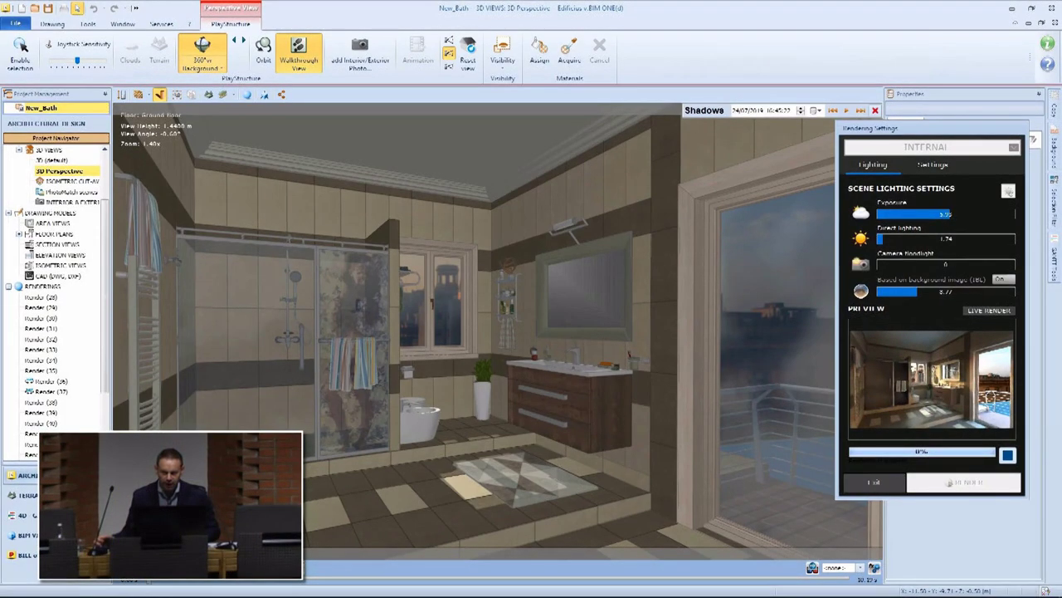
pyautogui.click(241, 40)
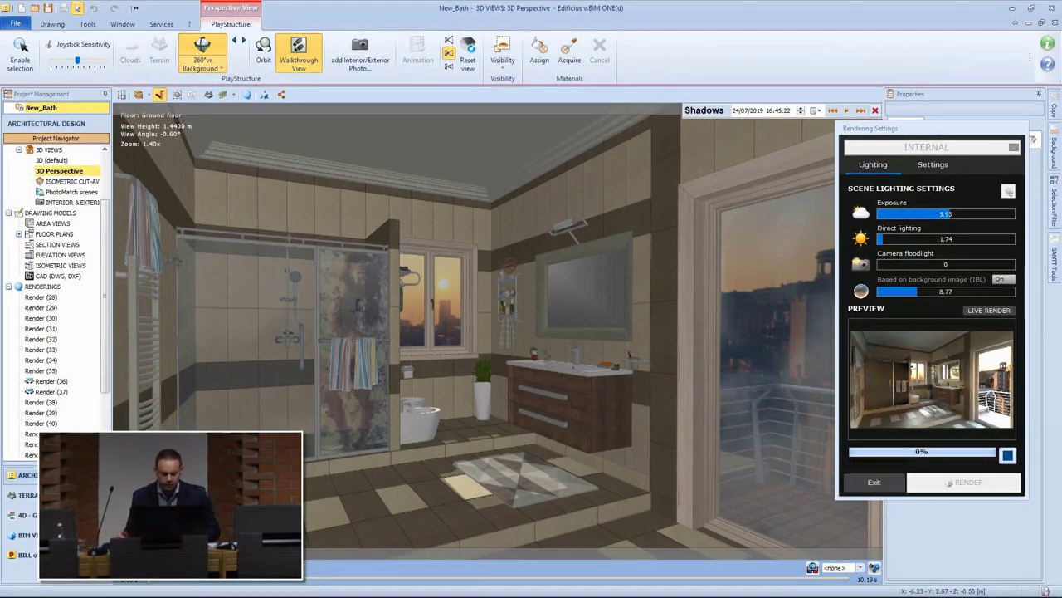
# Step: Walk through the live-rendered bathroom towards the washbasin and window, checking lighting and reflections from several viewpoints
pyautogui.press('Up')
pyautogui.press('Up')
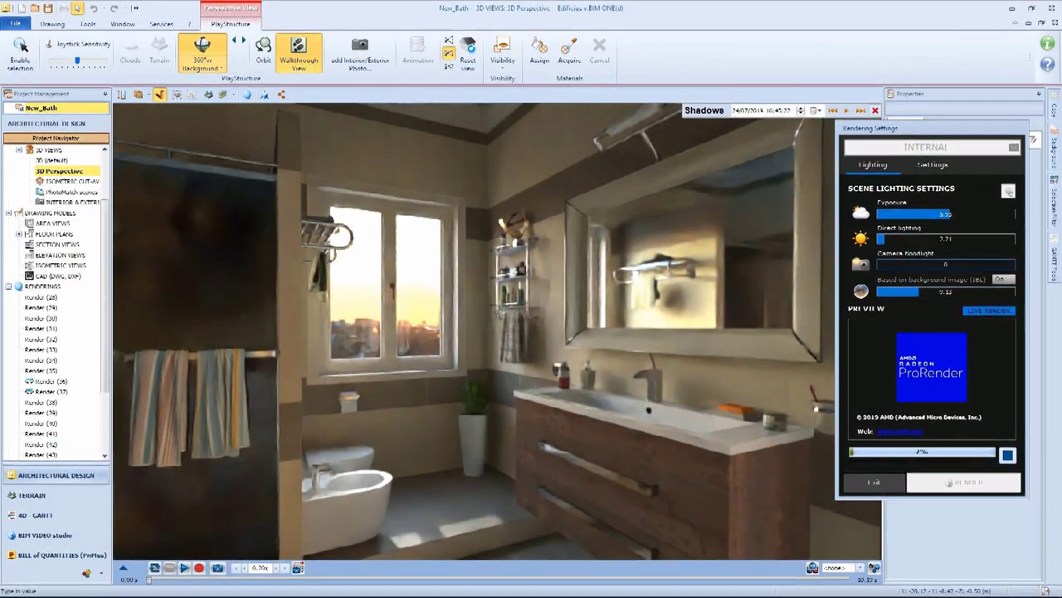
pyautogui.press('Up')
pyautogui.press('Up')
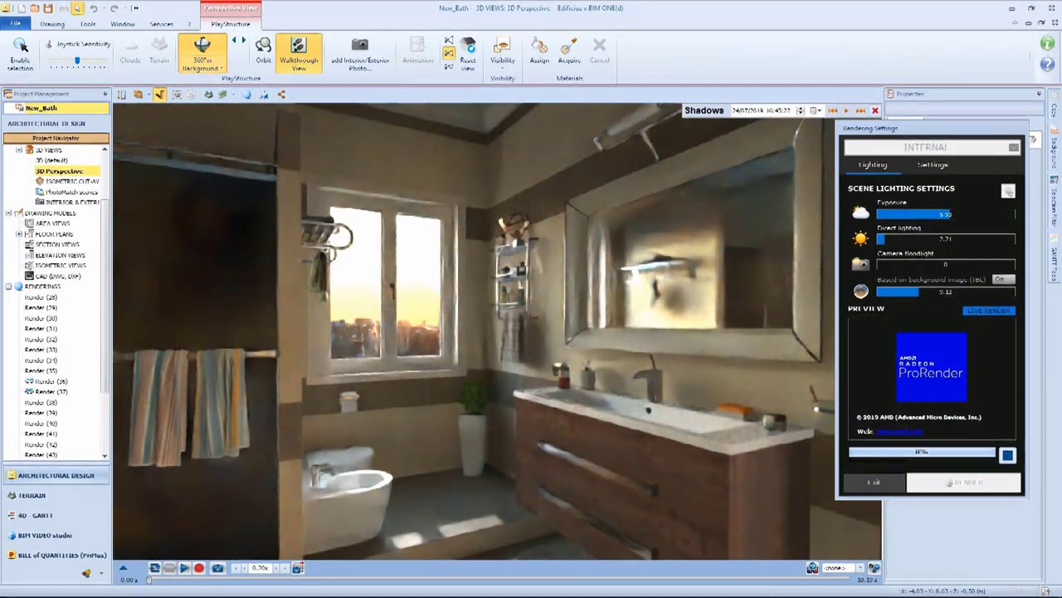
pyautogui.press('Up')
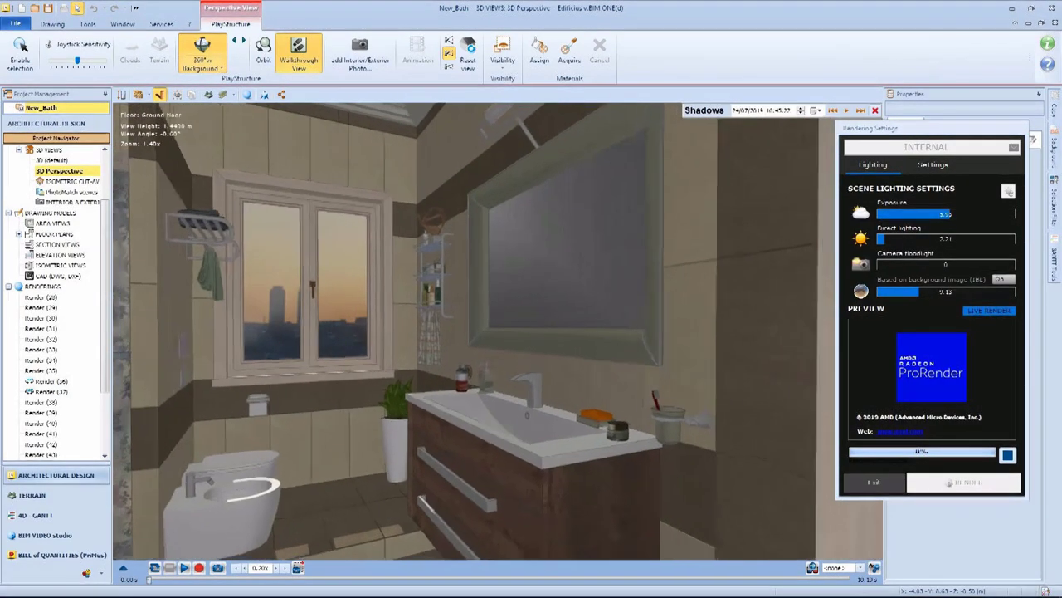
pyautogui.press('Down')
pyautogui.press('Left')
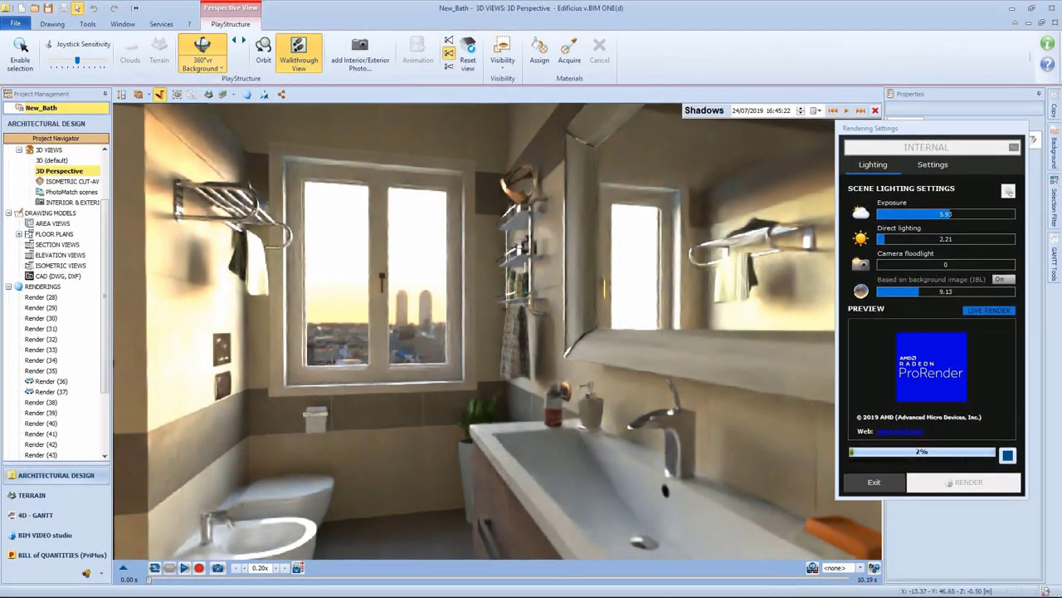
pyautogui.press('Down')
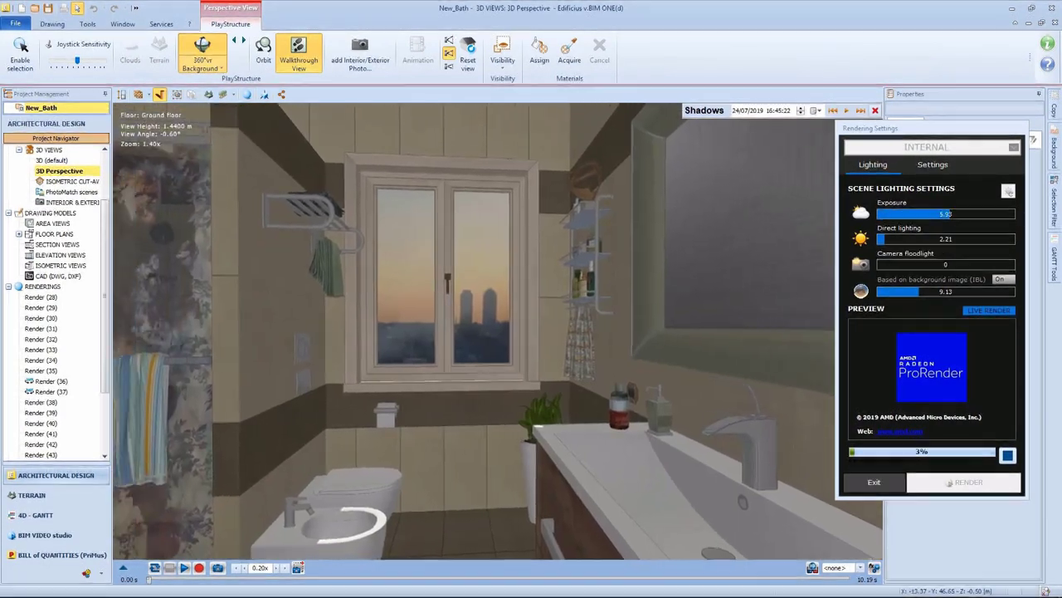
pyautogui.press('Left')
pyautogui.press('Right')
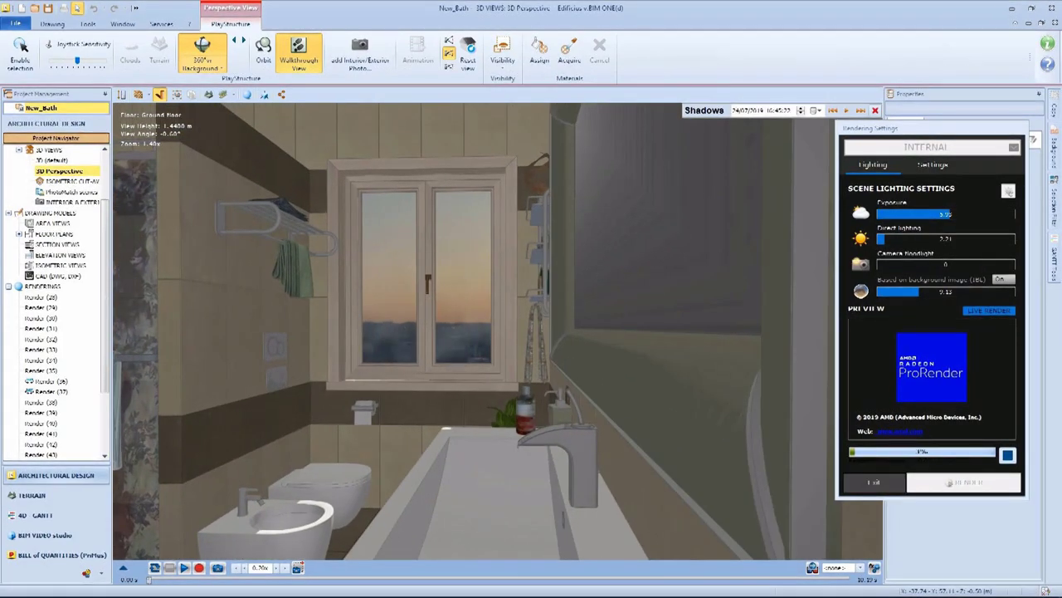
pyautogui.press('Left')
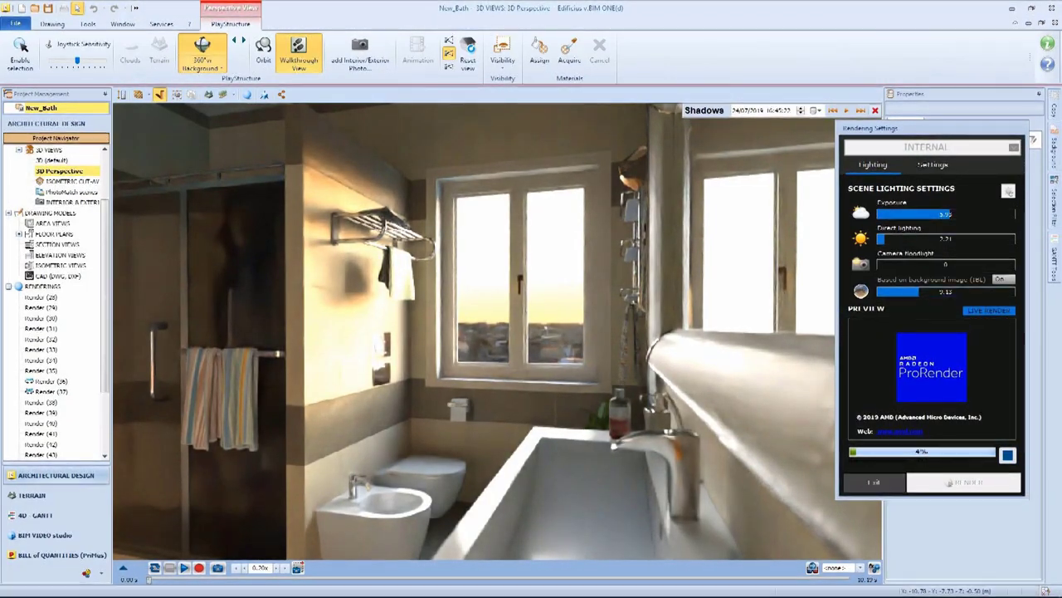
# Step: Set the Depth of Field focal distance to 0.67 m by picking the washbasin tap in the scene
pyautogui.click(932, 164)
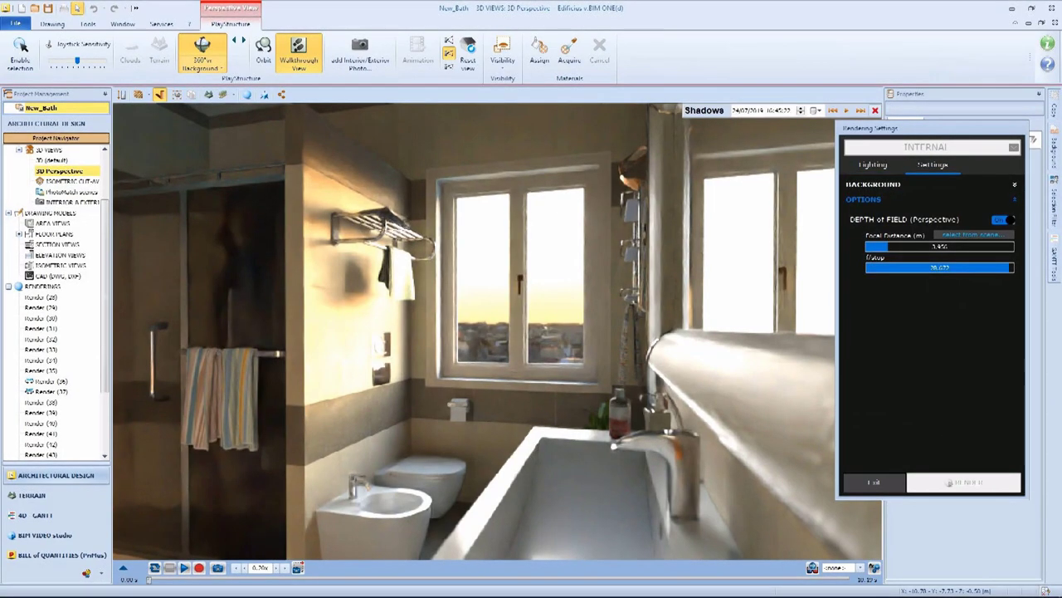
pyautogui.click(973, 234)
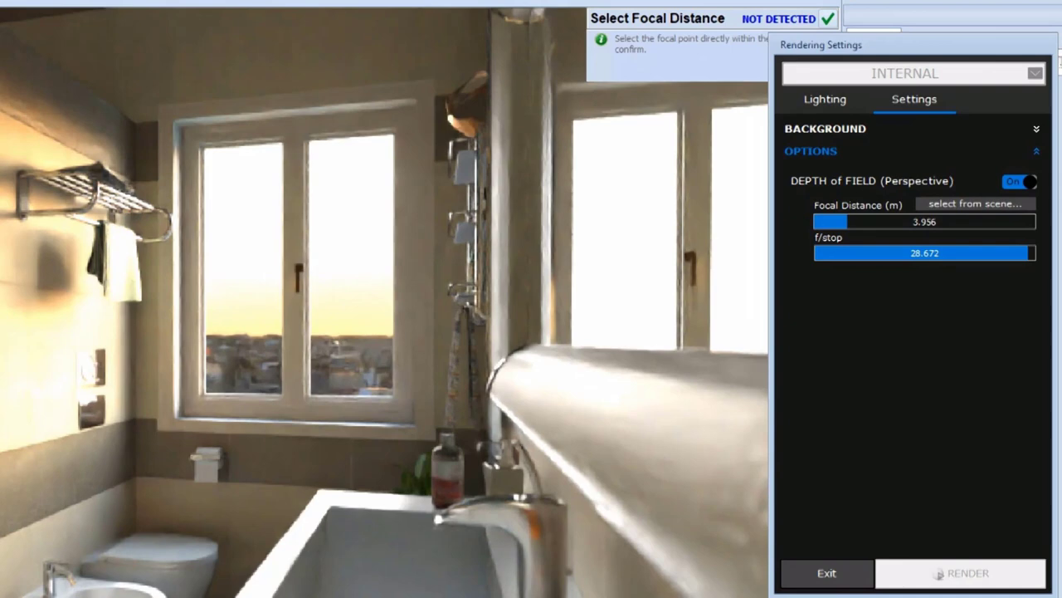
pyautogui.click(522, 519)
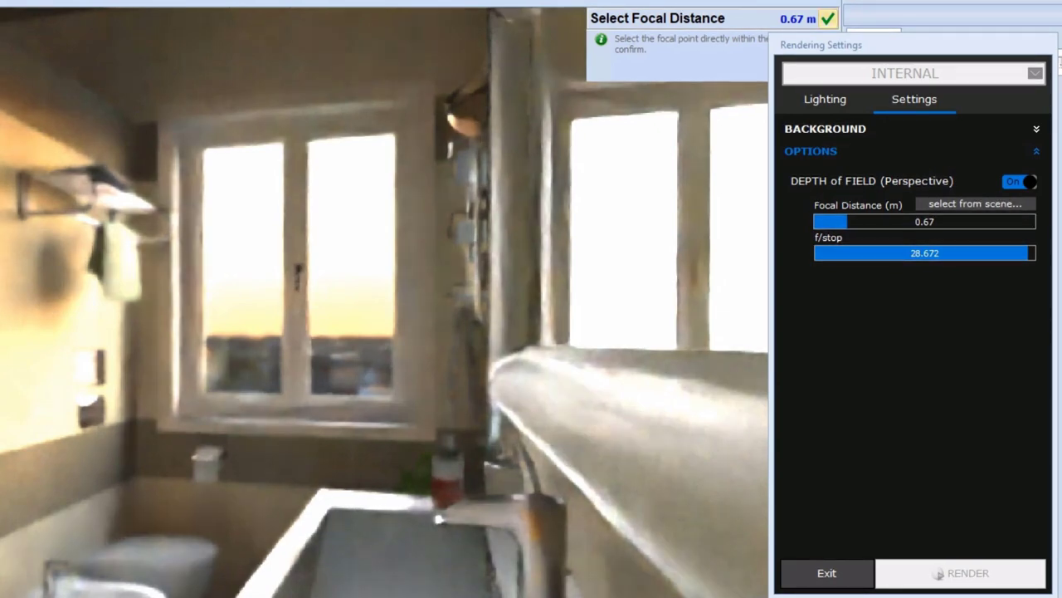
pyautogui.click(828, 18)
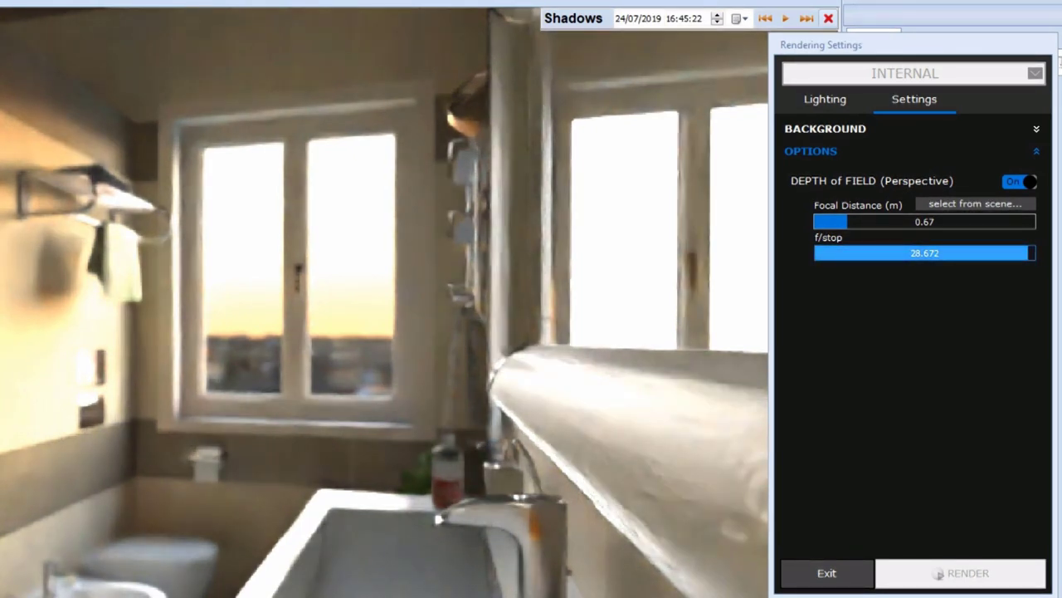
# Step: Raise the f/stop to about 29.1, confirm the focal point selection and launch the final render with the Depth of Field options kept active
pyautogui.moveTo(1028, 254); pyautogui.dragTo(1031, 254)
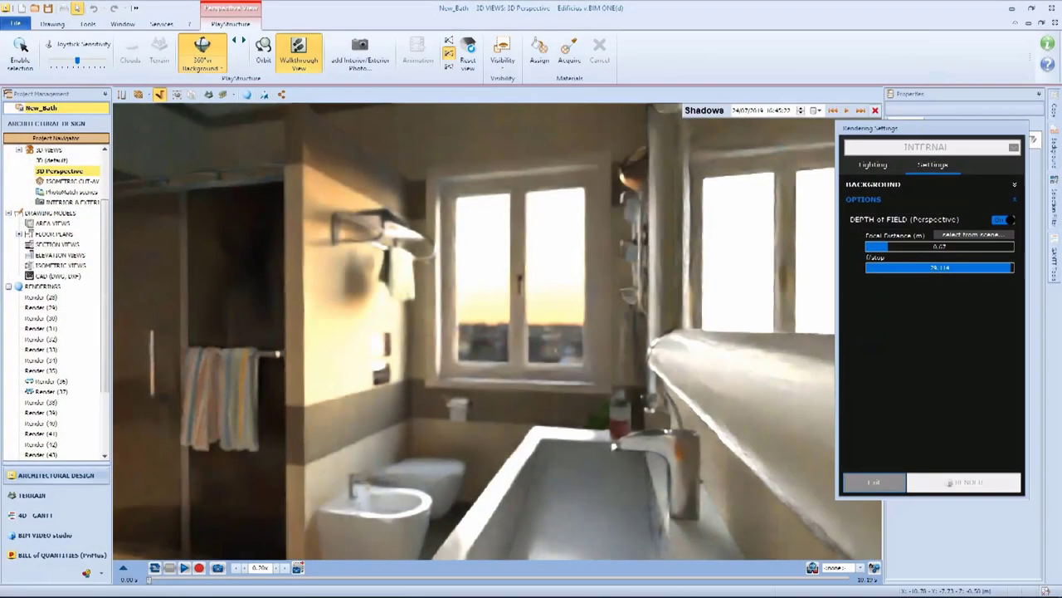
pyautogui.click(973, 235)
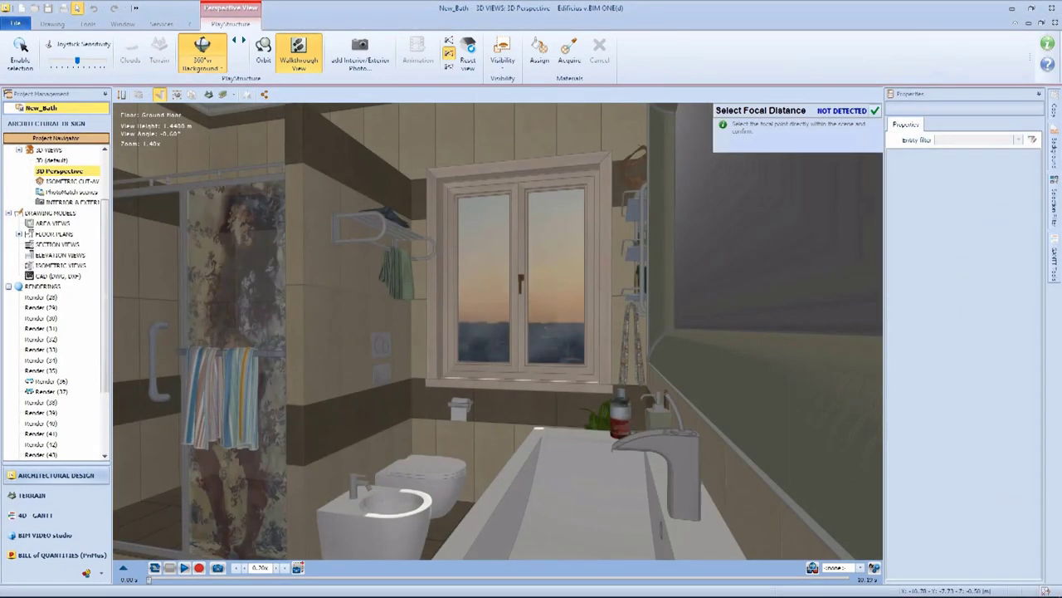
pyautogui.click(874, 111)
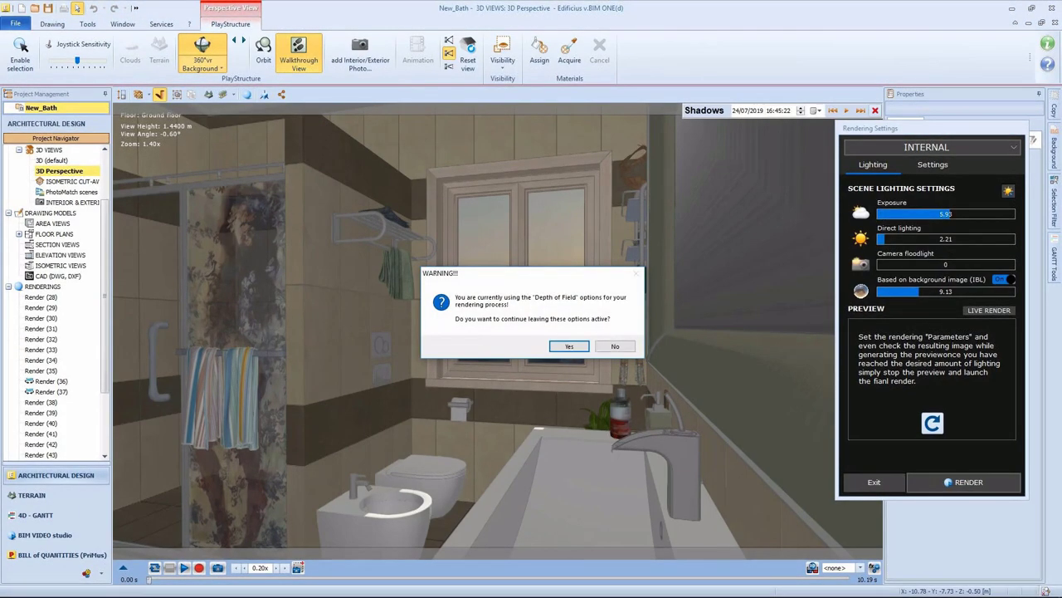
pyautogui.press('Return')
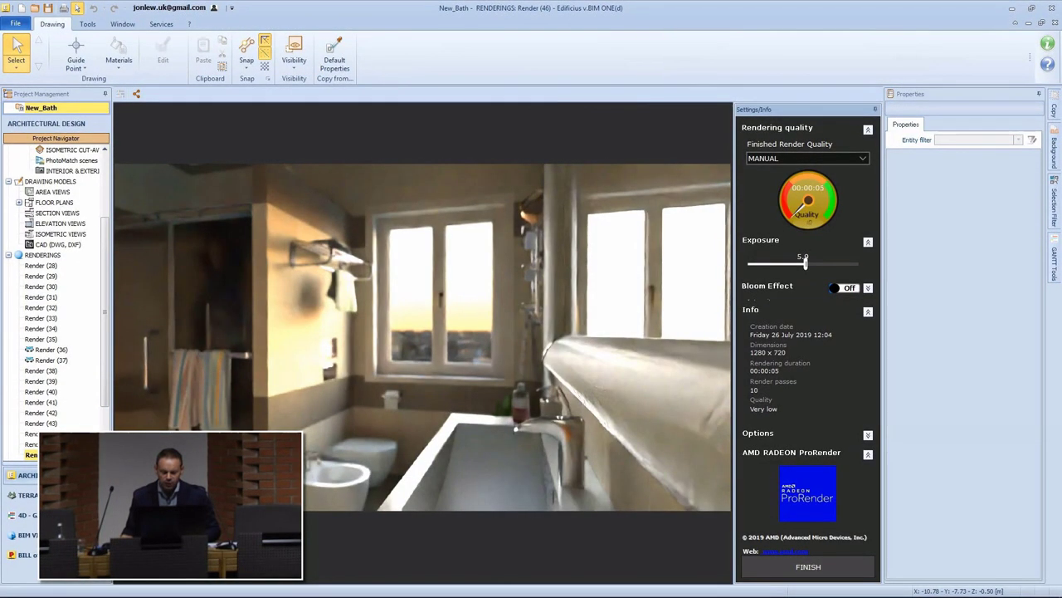
# Step: Tune the final render's exposure, trying 2.6, 3.6 and 4.8 before setting it to 5.5
pyautogui.click(868, 312)
pyautogui.moveTo(806, 263); pyautogui.dragTo(803, 263)
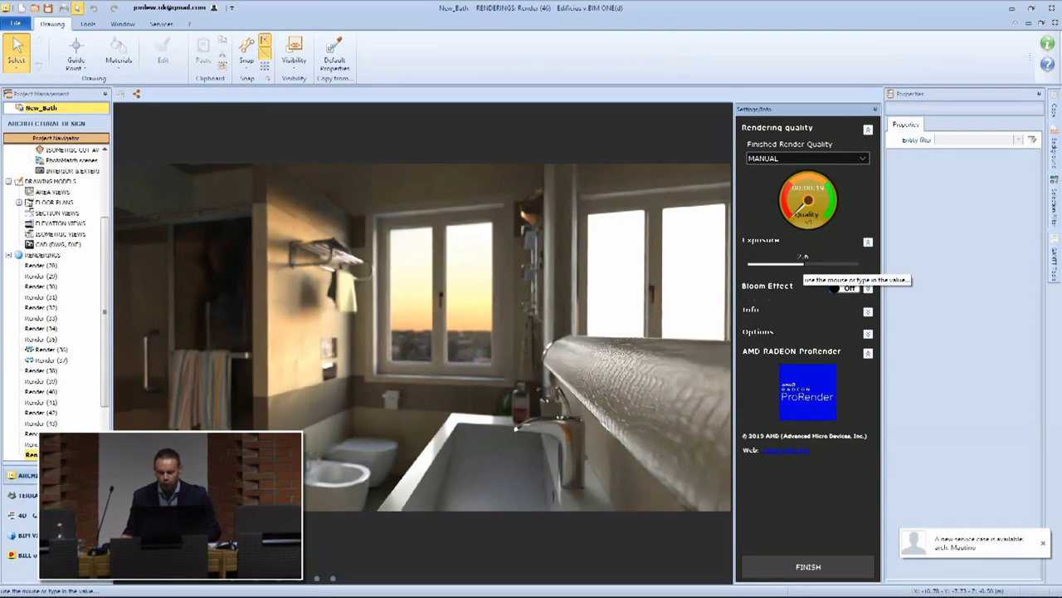
pyautogui.moveTo(803, 264); pyautogui.dragTo(806, 264)
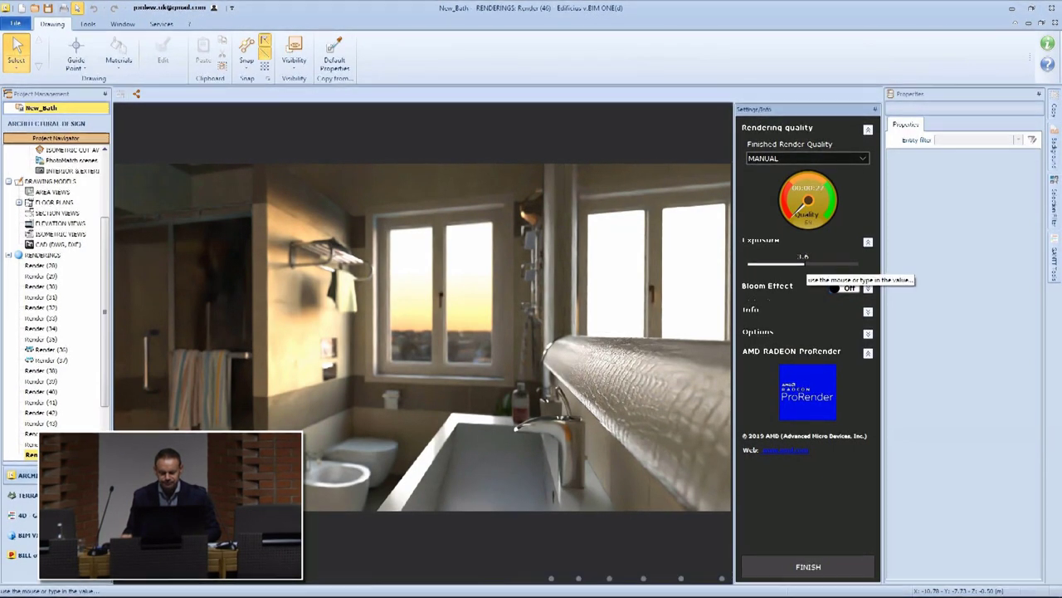
pyautogui.click(802, 256)
pyautogui.write('4.8')
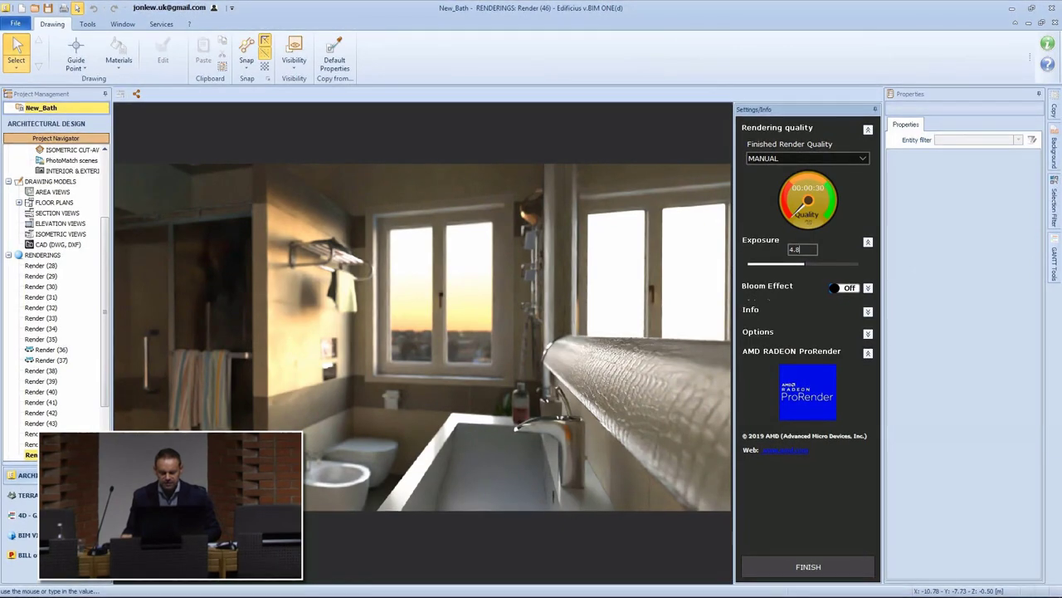
pyautogui.press('Return')
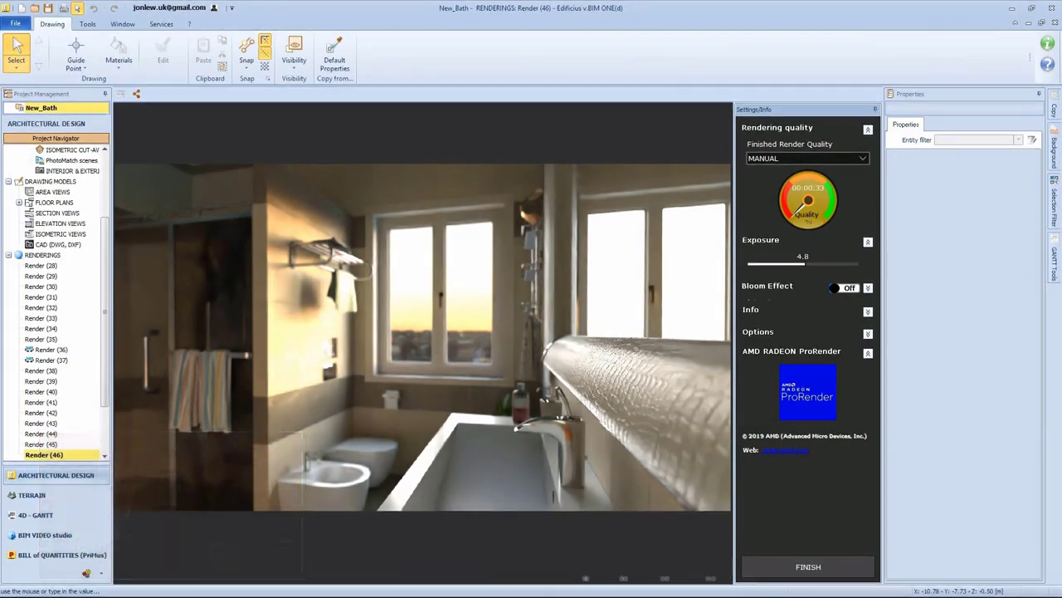
pyautogui.click(804, 251)
pyautogui.write('5')
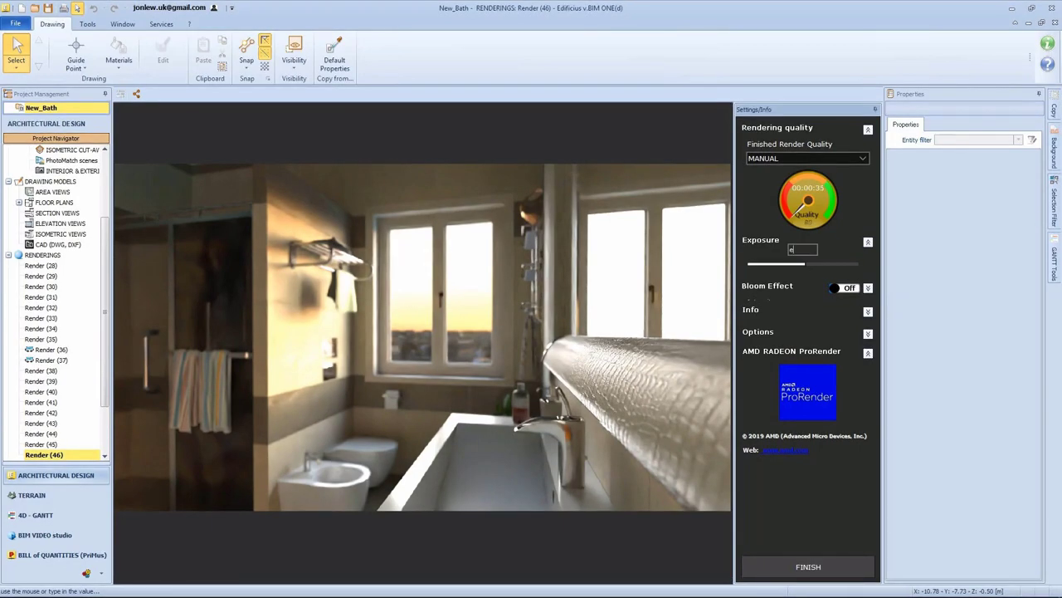
pyautogui.write('3')
pyautogui.press('Return')
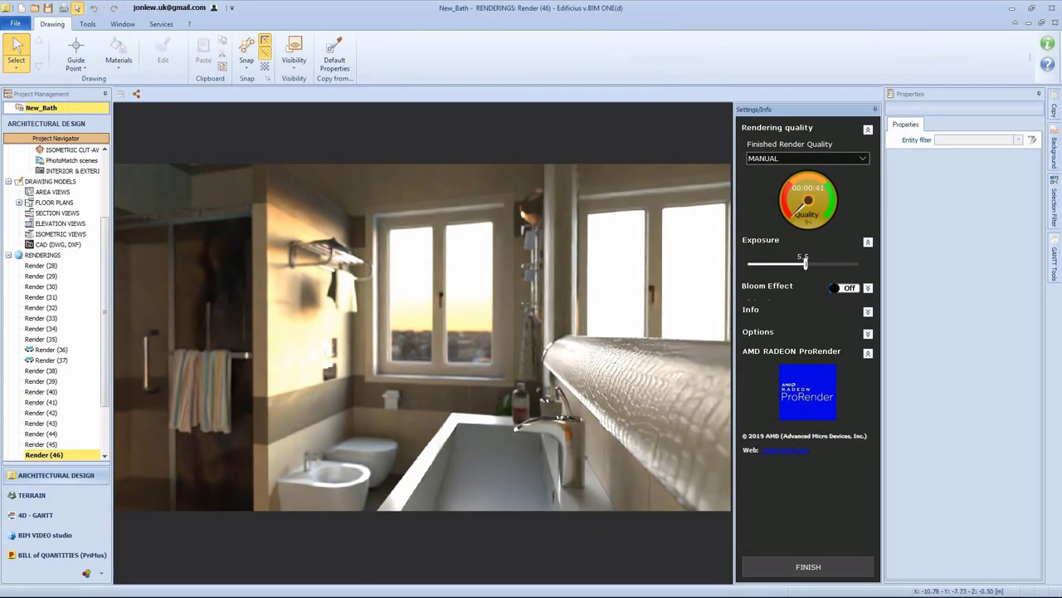
# Step: Turn on the Bloom Effect with an intensity of 0.06, a ray of 1.612 and a threshold of 0.423
pyautogui.click(844, 287)
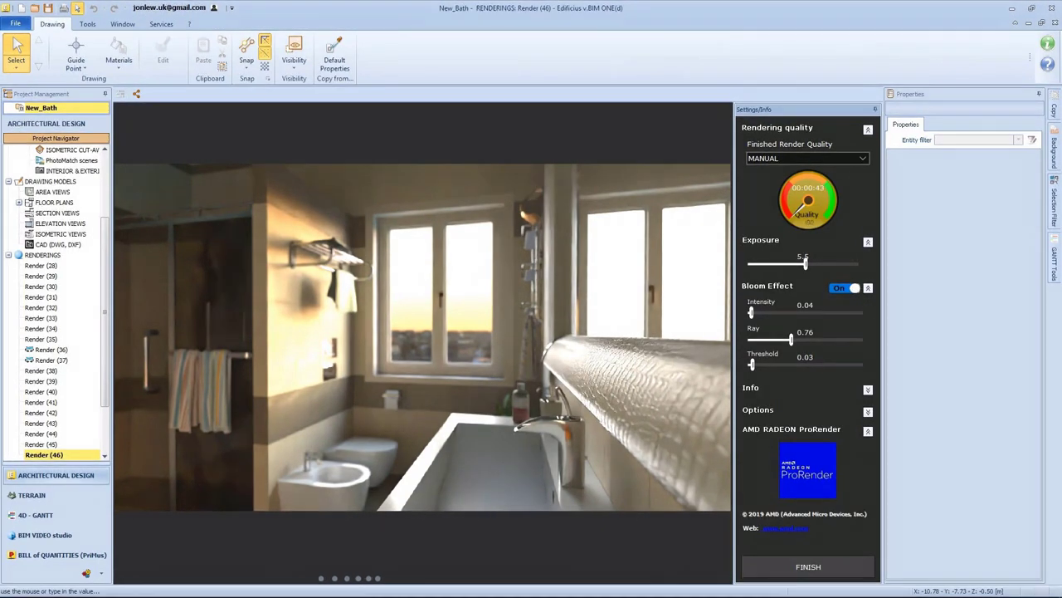
pyautogui.moveTo(751, 313)
pyautogui.mouseDown()
pyautogui.moveTo(775, 340)
pyautogui.moveTo(761, 339)
pyautogui.moveTo(838, 339)
pyautogui.mouseUp()
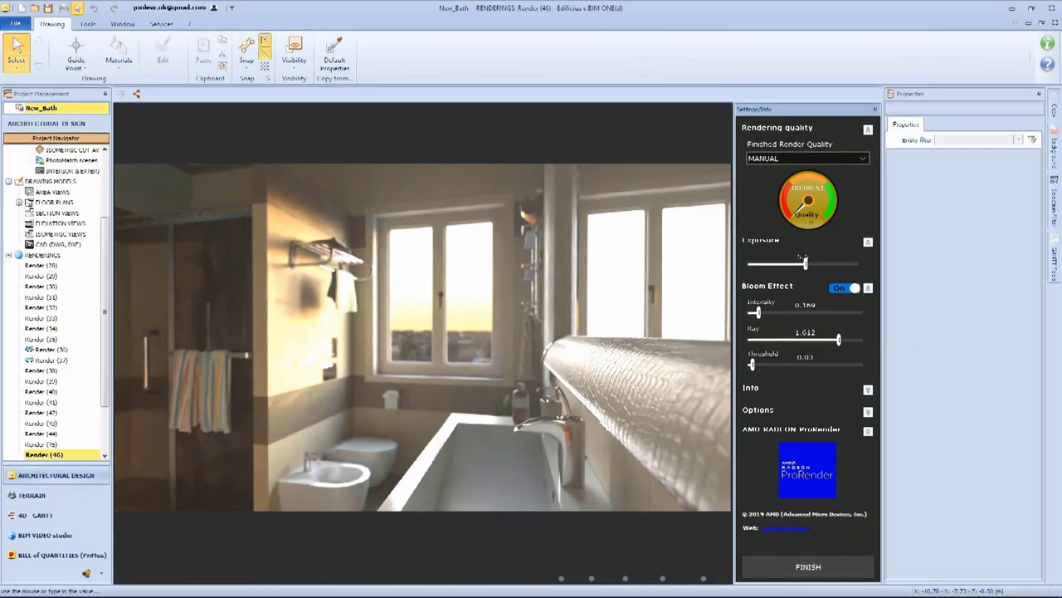
pyautogui.moveTo(752, 364); pyautogui.dragTo(796, 364)
pyautogui.moveTo(759, 312); pyautogui.dragTo(749, 312)
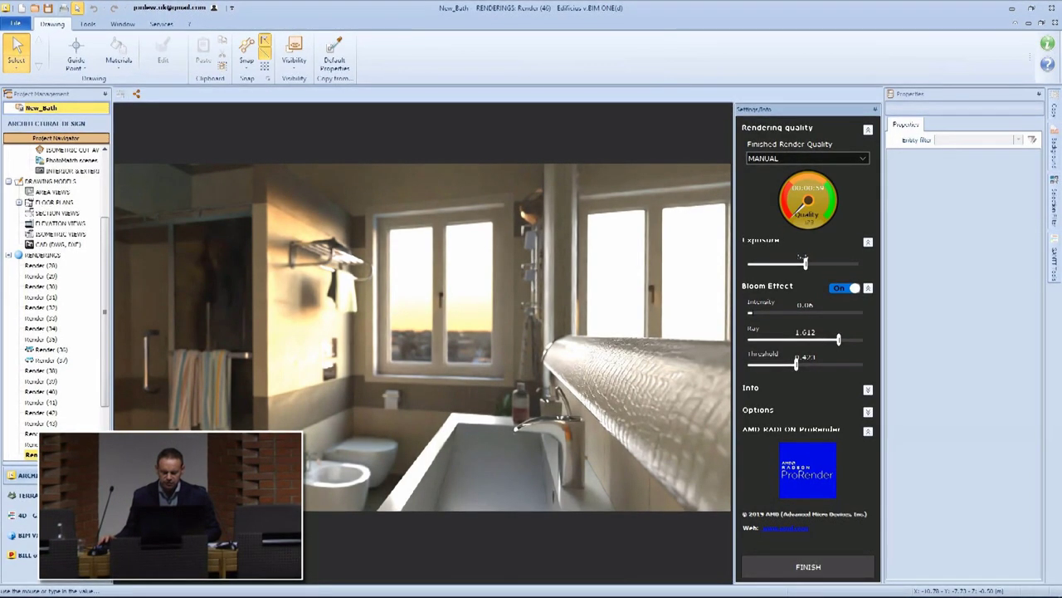
# Step: Watch the end of the bathroom rendering video, pausing and resuming it, and leave full-screen playback
pyautogui.moveTo(1059, 70)
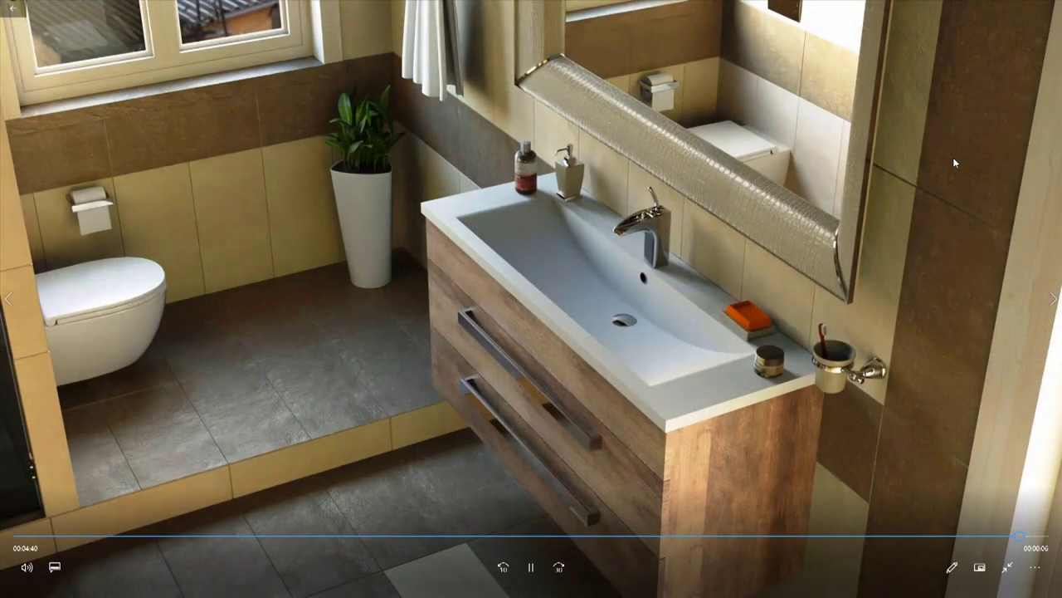
pyautogui.press('space')
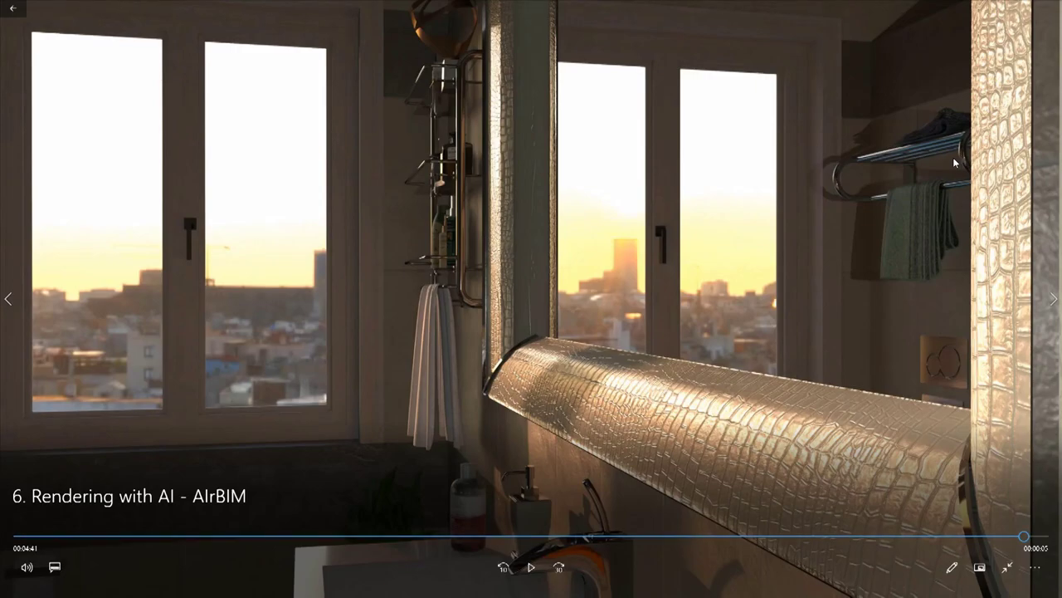
pyautogui.press('space')
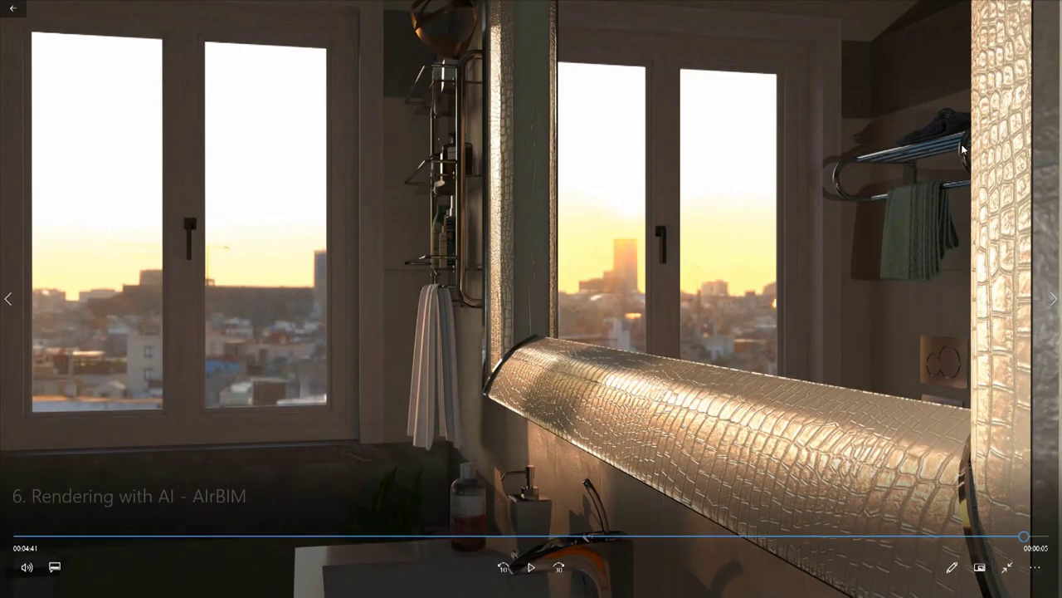
pyautogui.press('Escape')
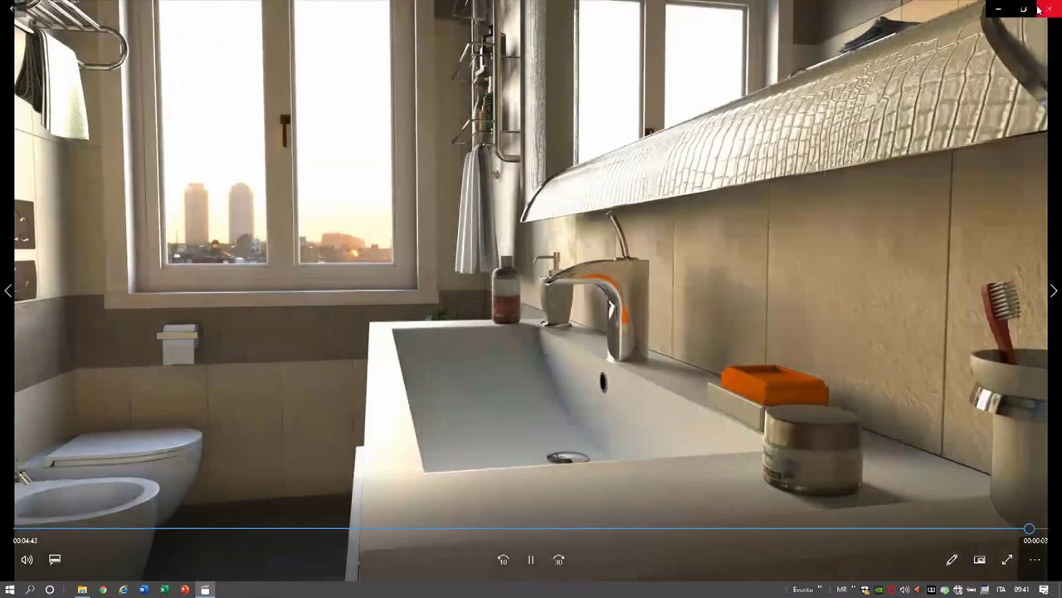
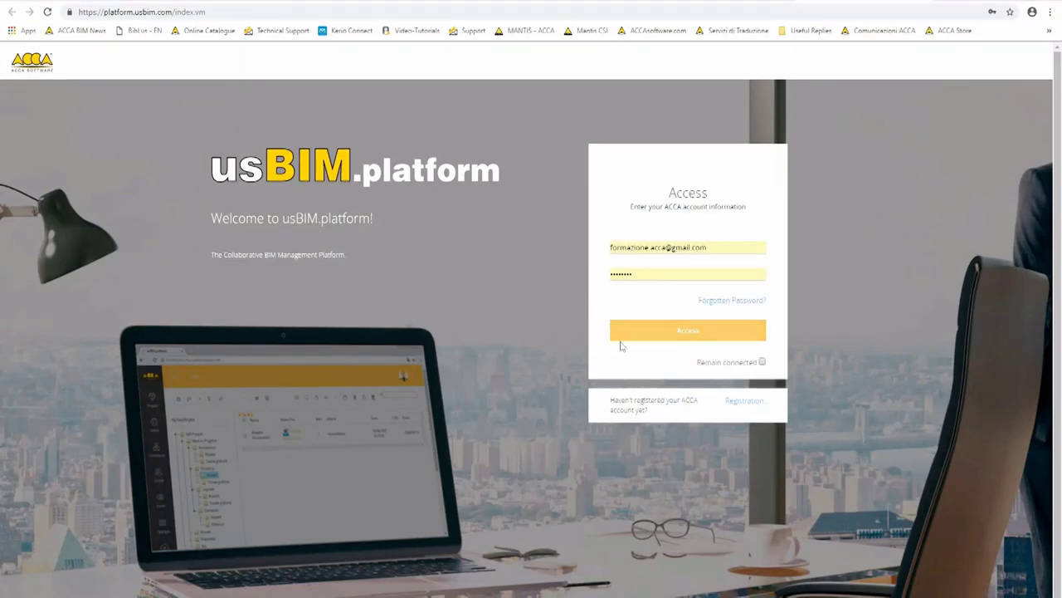
# Step: Log in to usBIM.platform in the browser and view the company list of the New User form without choosing a company
pyautogui.click(694, 332)
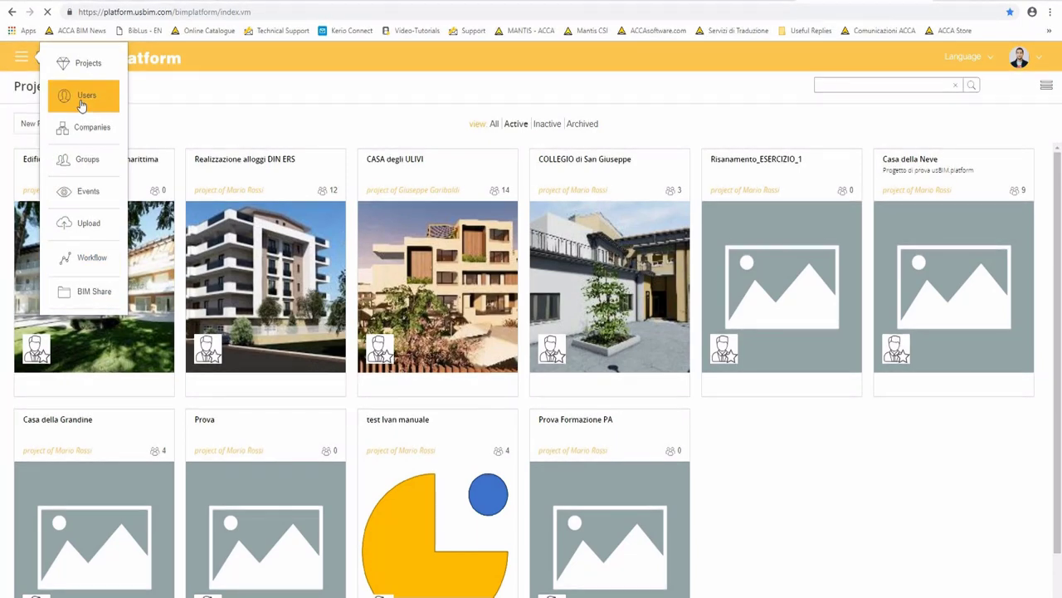
pyautogui.moveTo(590, 480)
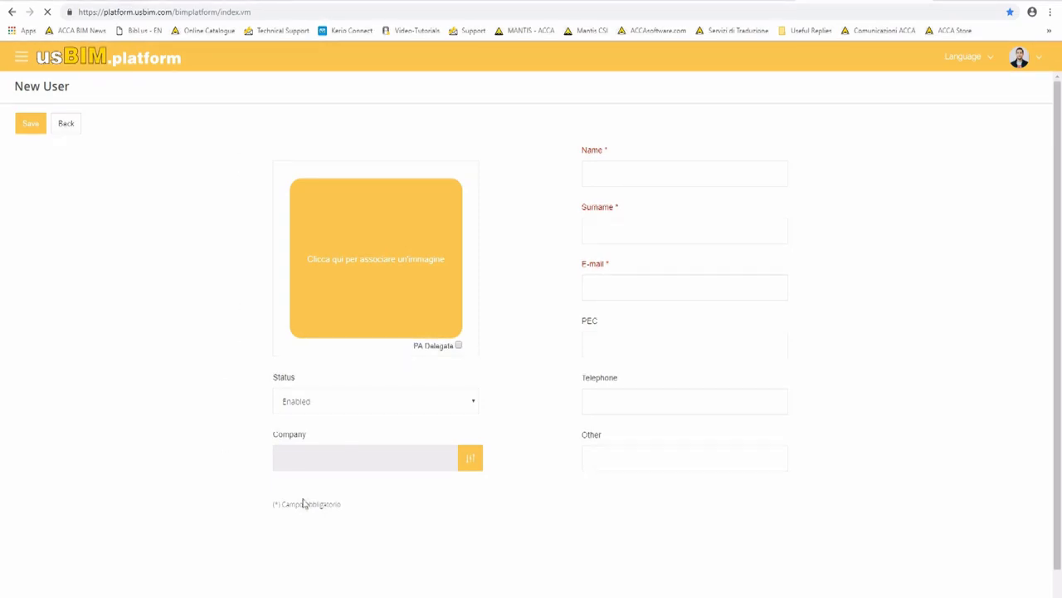
pyautogui.click(469, 465)
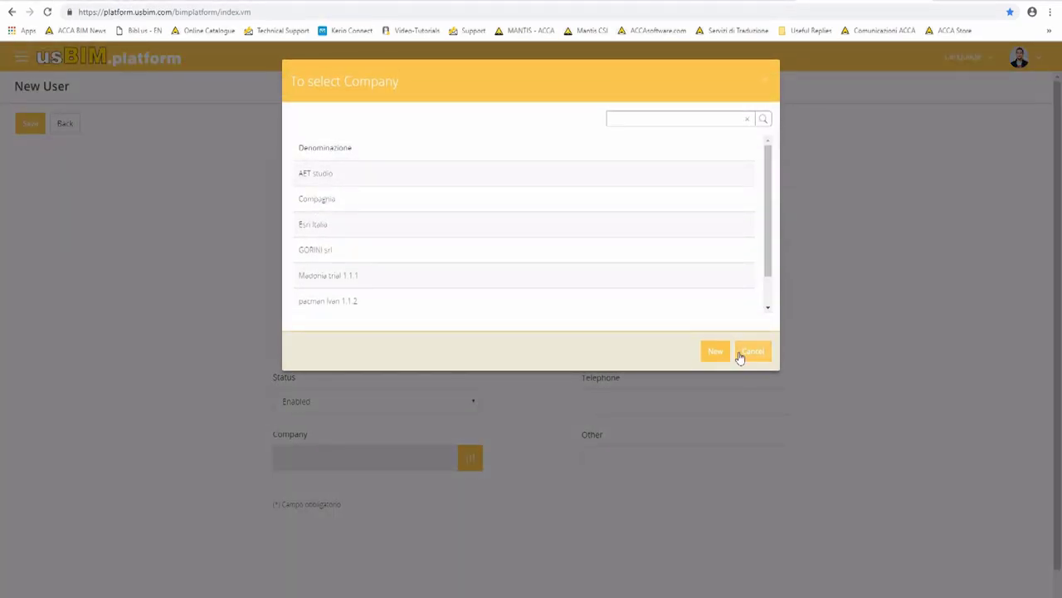
pyautogui.click(741, 355)
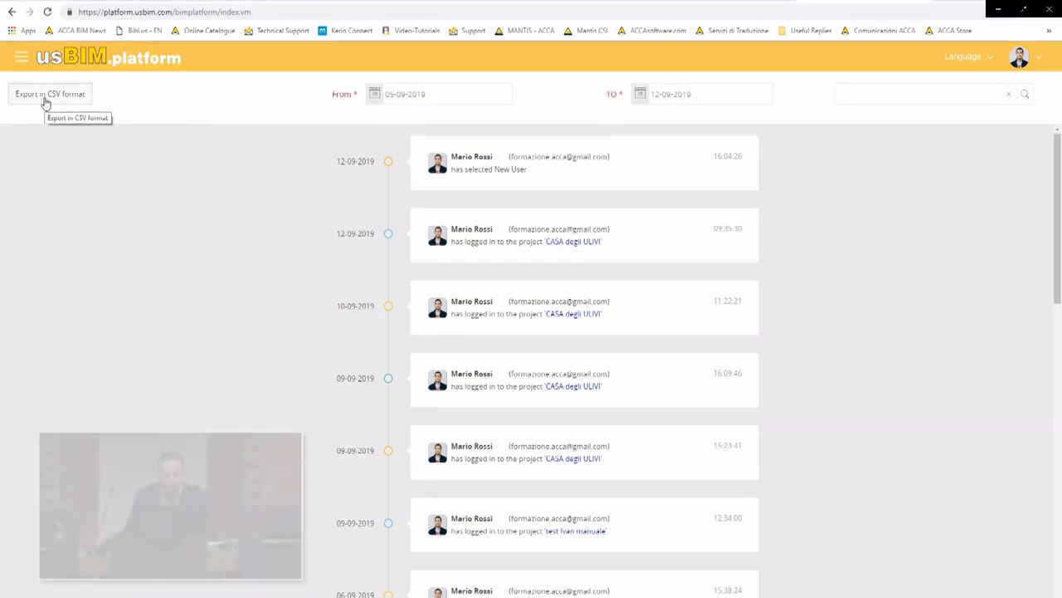
# Step: Return to the projects overview from the events log and open the CASA degli ULIVI project
pyautogui.click(21, 57)
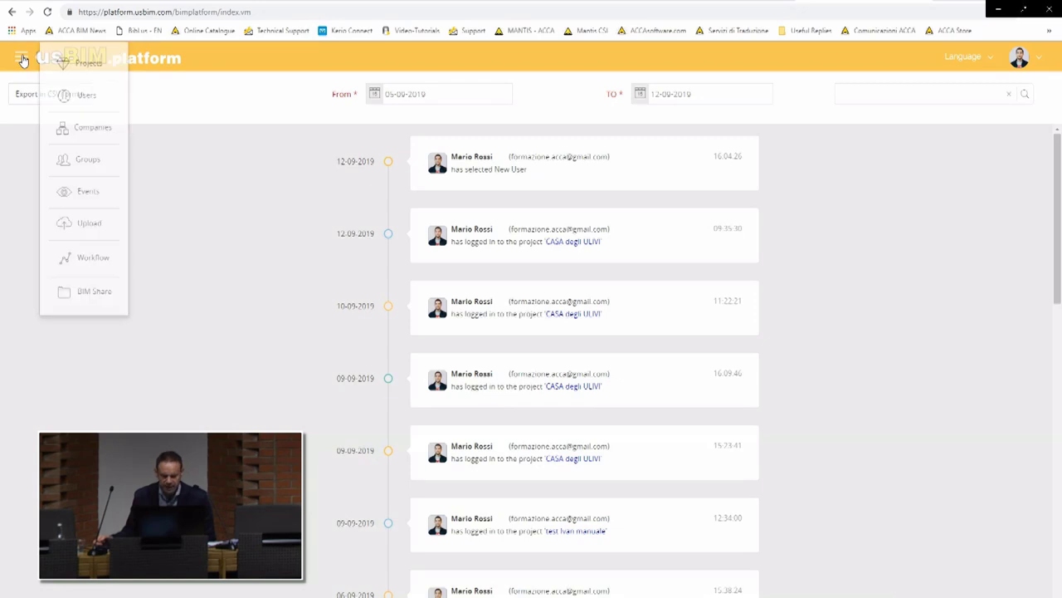
pyautogui.click(100, 73)
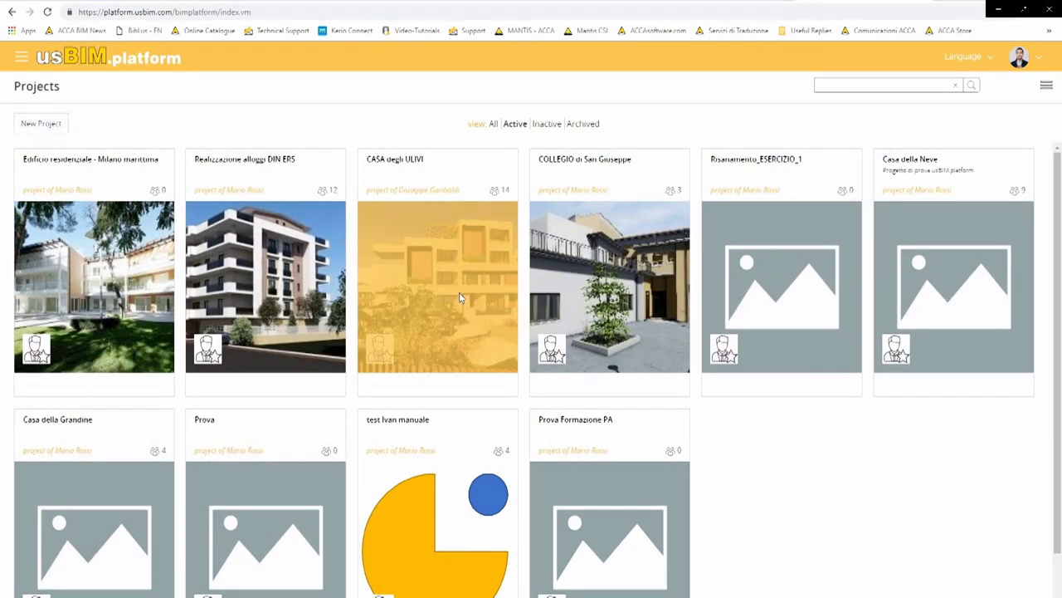
pyautogui.click(459, 295)
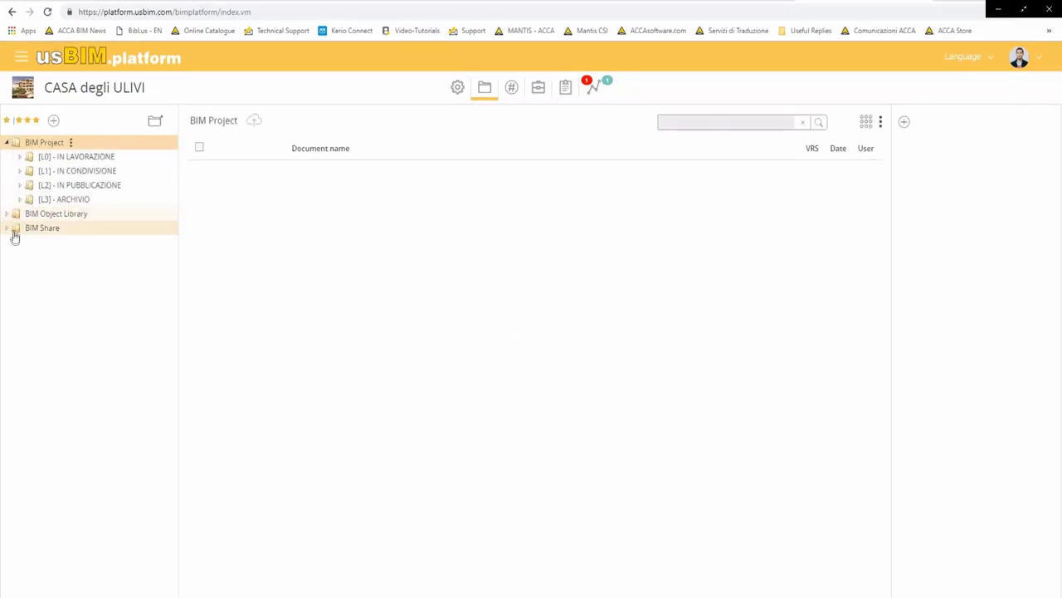
pyautogui.click(12, 16)
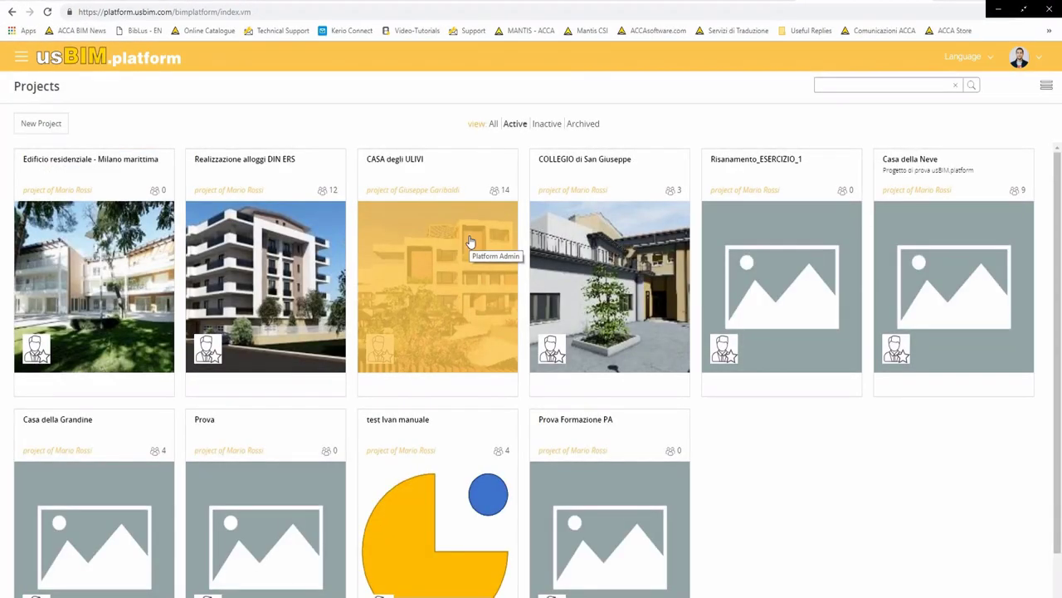
pyautogui.click(469, 241)
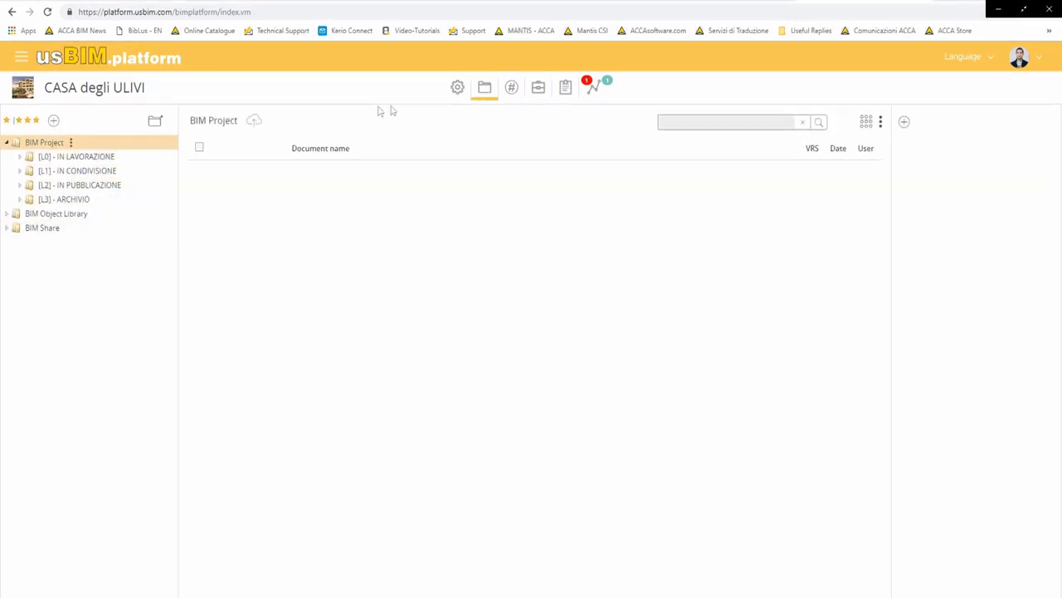
# Step: Review the project settings, examining the BIM Managers, the users and a user's assigned Strutturista role
pyautogui.click(458, 93)
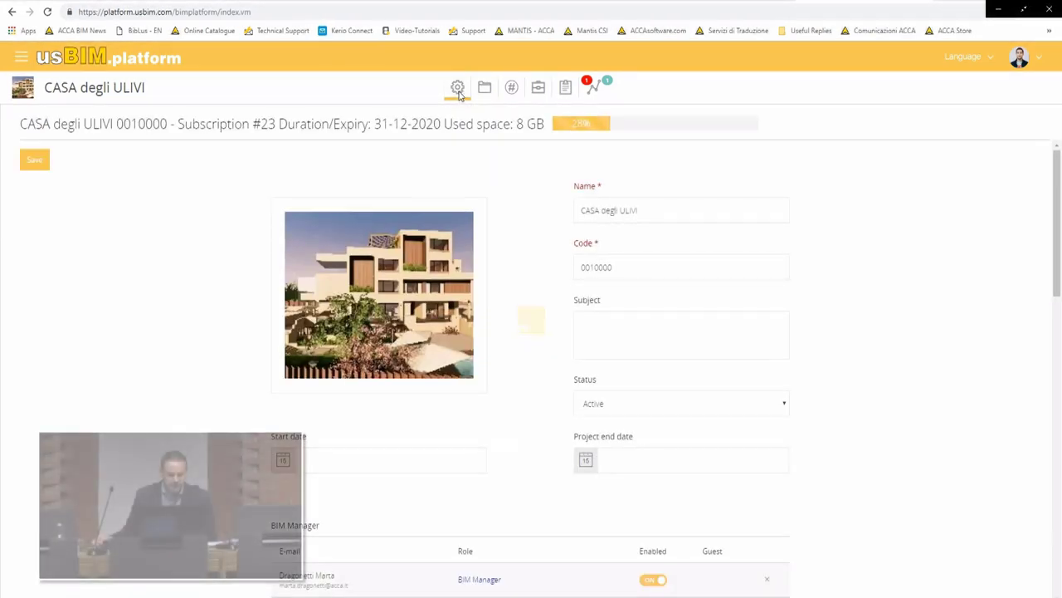
pyautogui.scroll(-4, 883, 509)
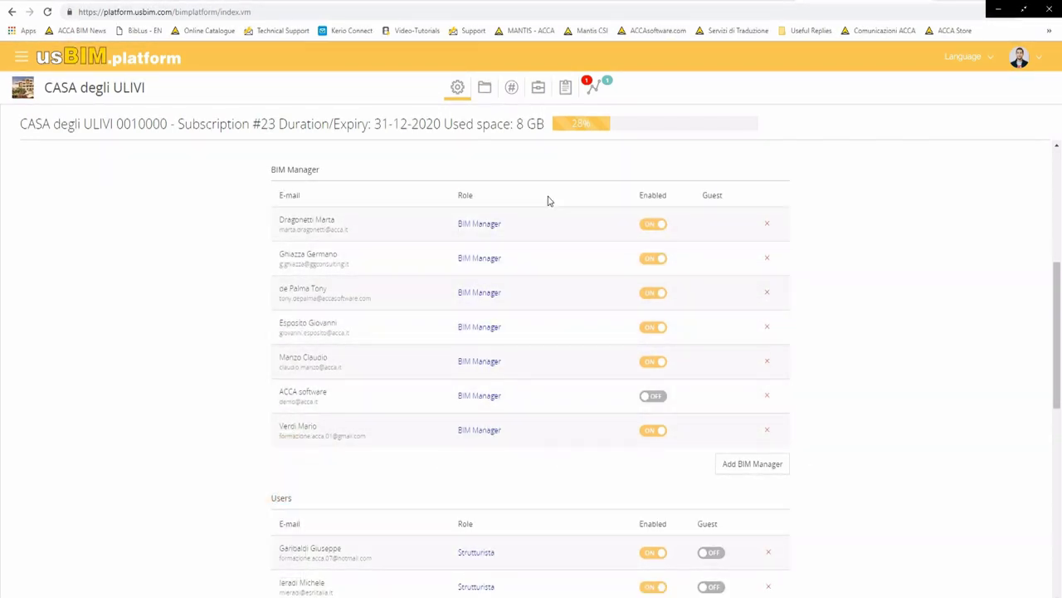
pyautogui.scroll(-2, 529, 423)
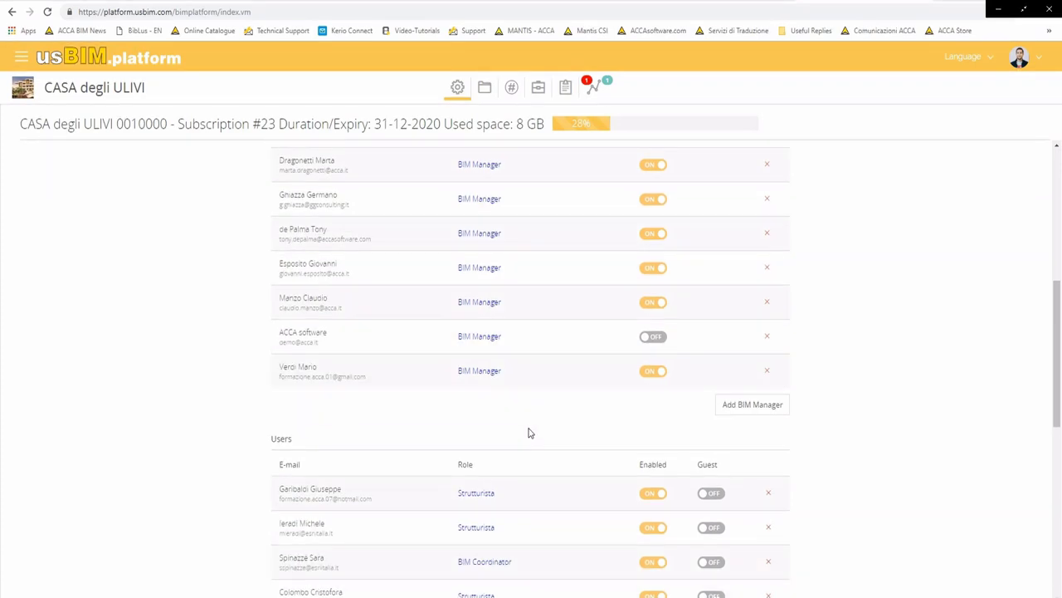
pyautogui.scroll(-1, 529, 430)
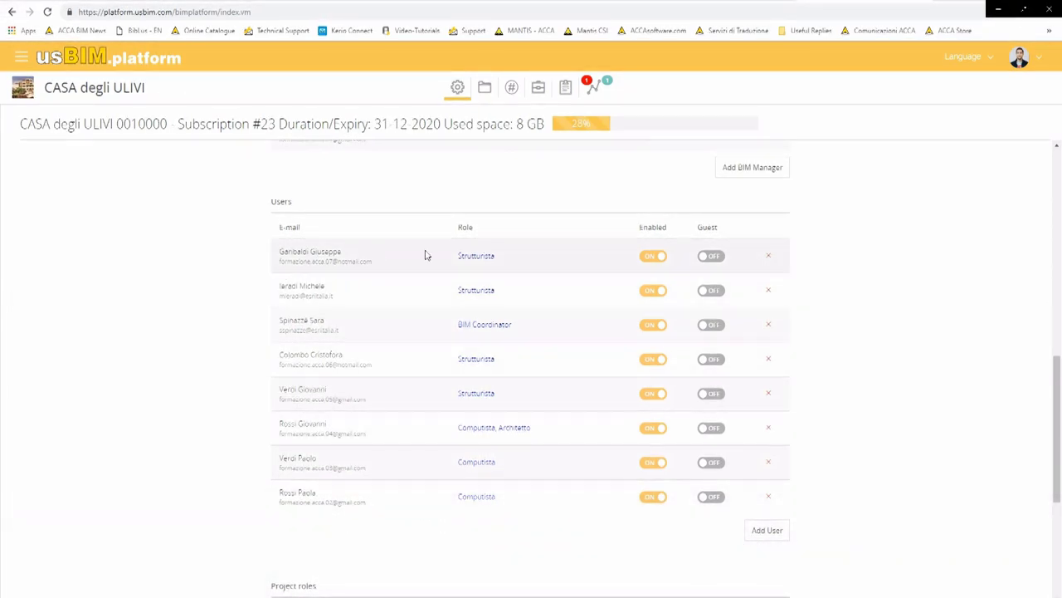
pyautogui.click(469, 400)
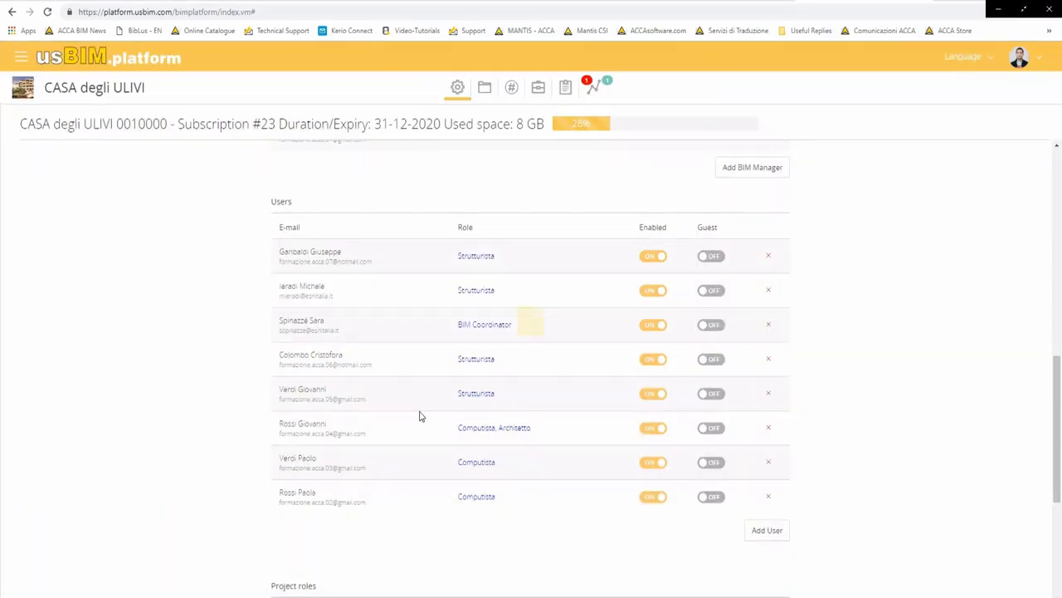
# Step: Show the documents in the Regolamenti e Normative folder of the project's BIM Share
pyautogui.click(484, 88)
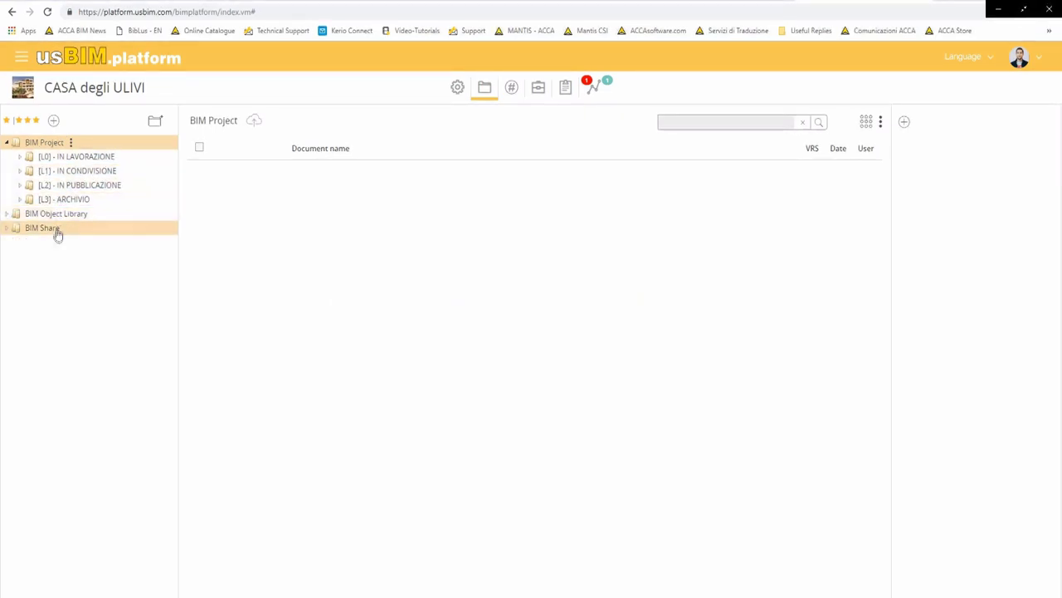
pyautogui.click(7, 228)
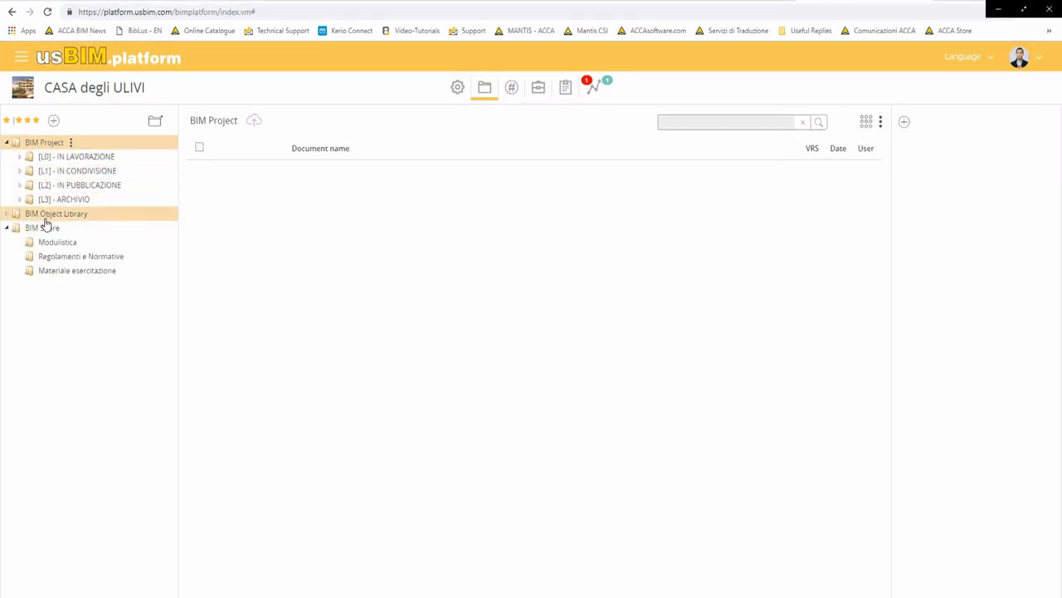
pyautogui.click(47, 261)
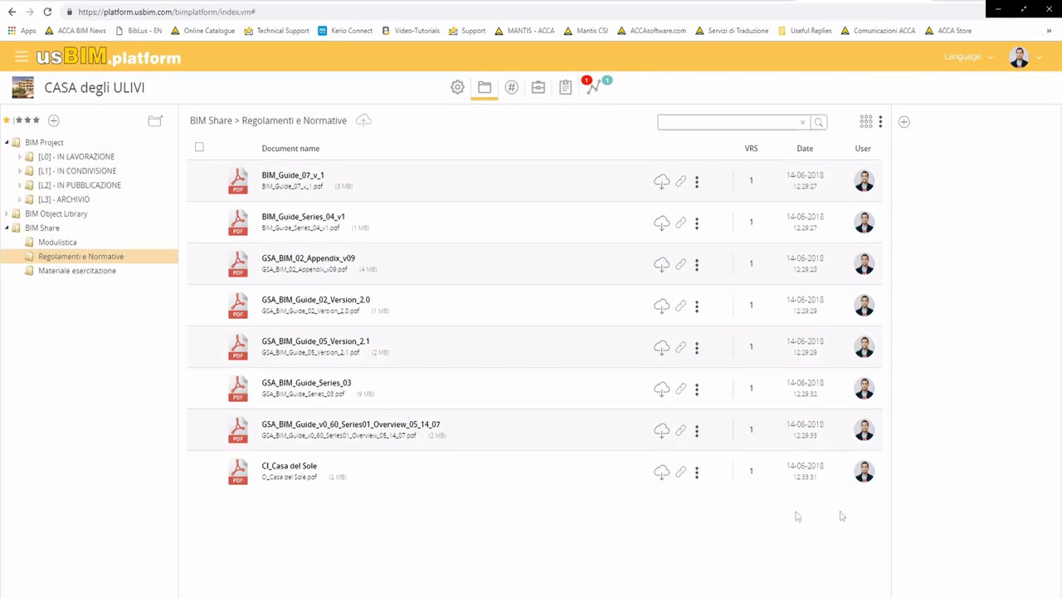
pyautogui.press('space')
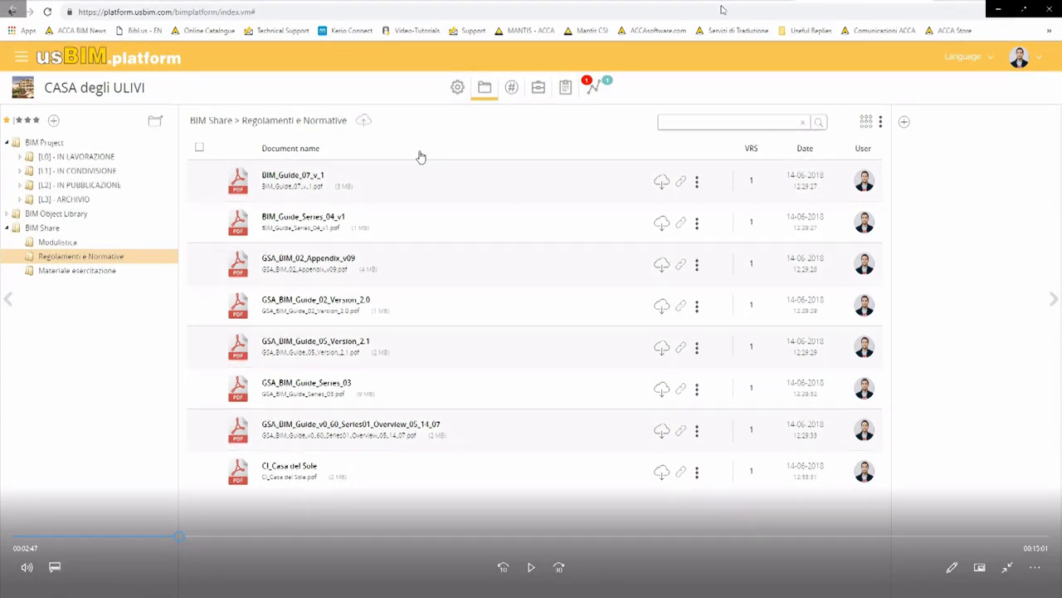
pyautogui.press('space')
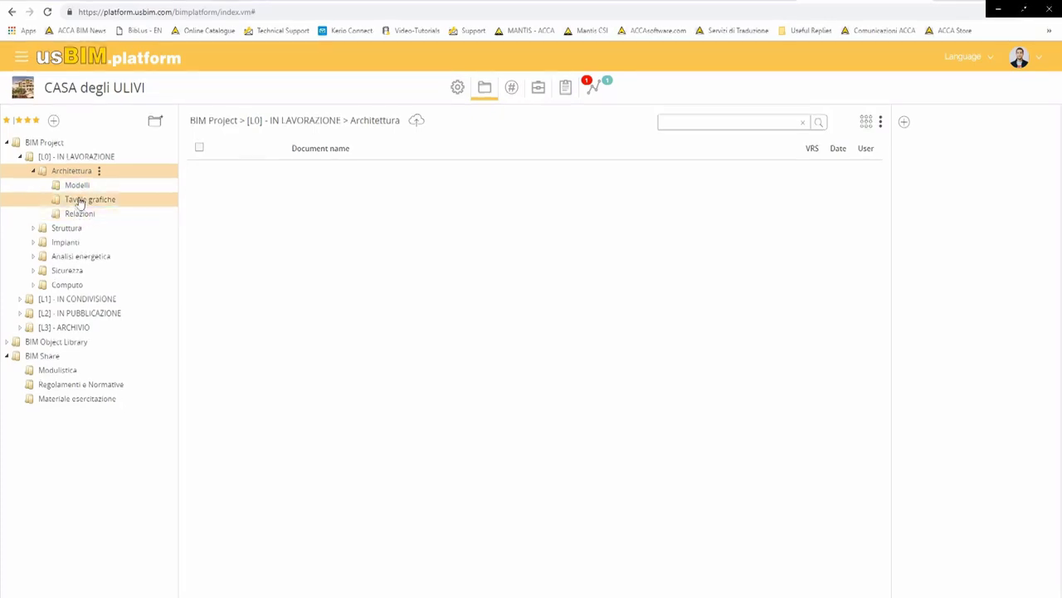
# Step: Open the Modelli folder under Architettura and view the actions available for the MODELLO ARCHITETTONICO document
pyautogui.click(103, 187)
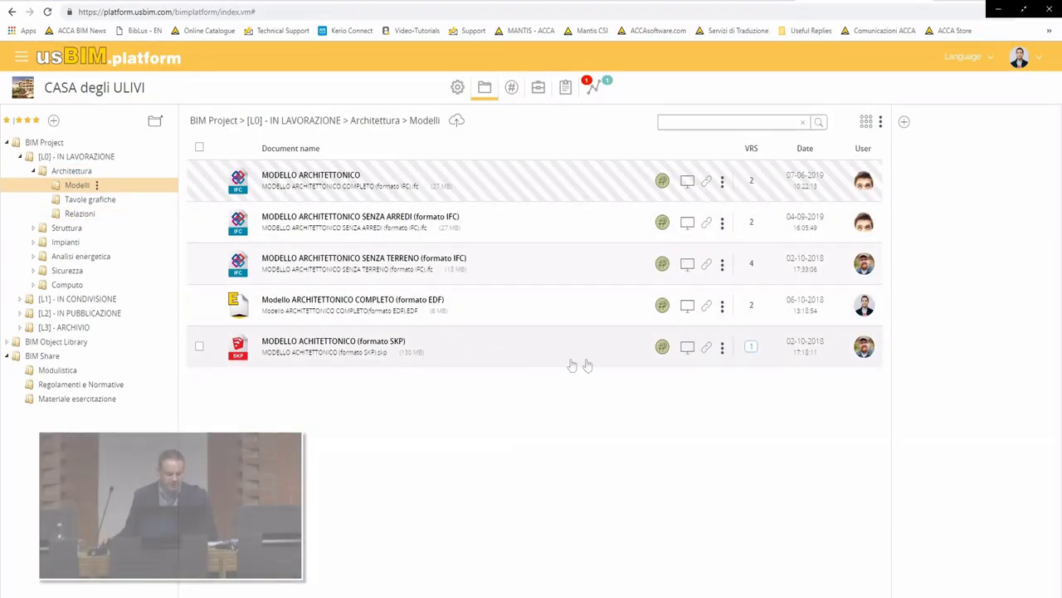
pyautogui.click(722, 184)
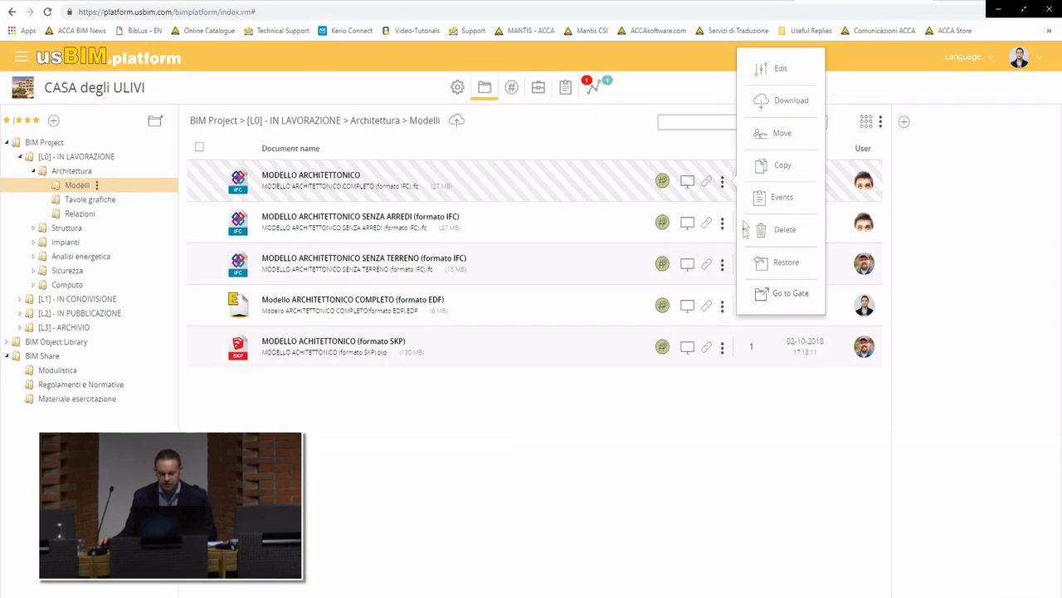
pyautogui.click(698, 141)
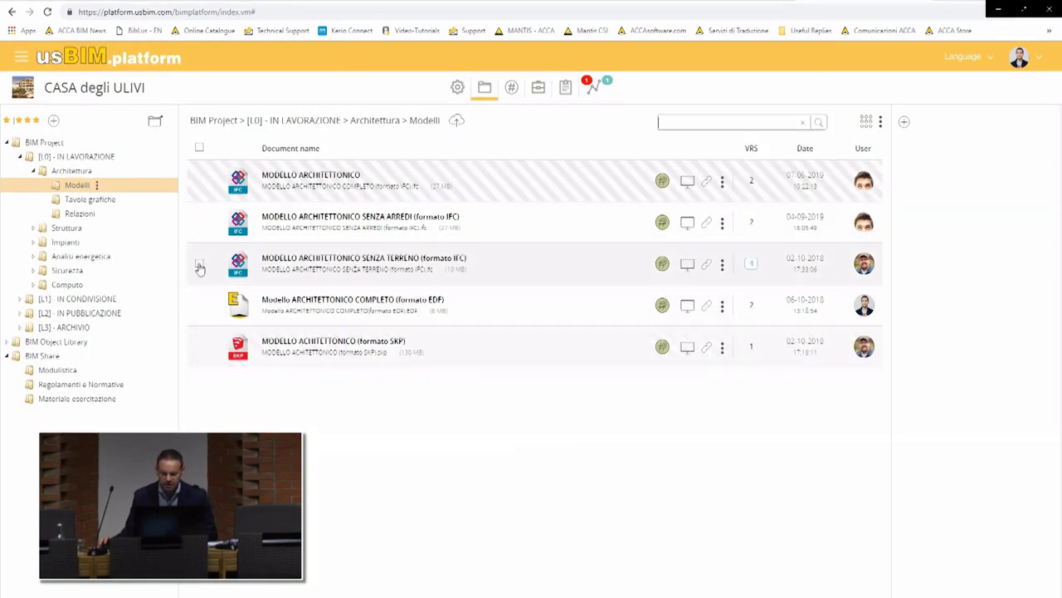
# Step: Select MODELLO ARCHITETTONICO SENZA TERRENO (formato IFC) and show its #TagBIM values and attributes
pyautogui.click(199, 265)
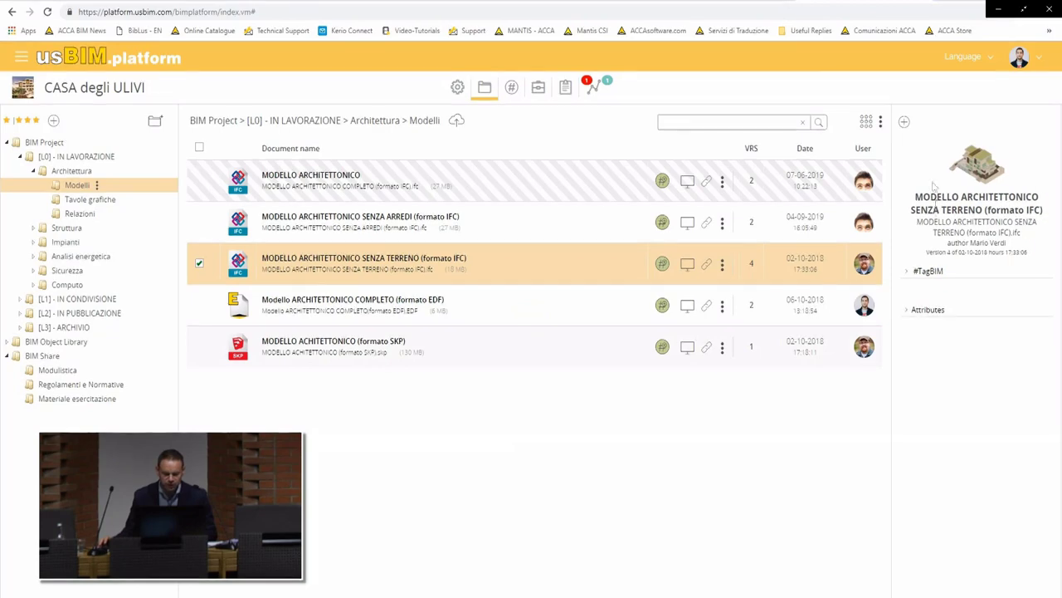
pyautogui.click(907, 272)
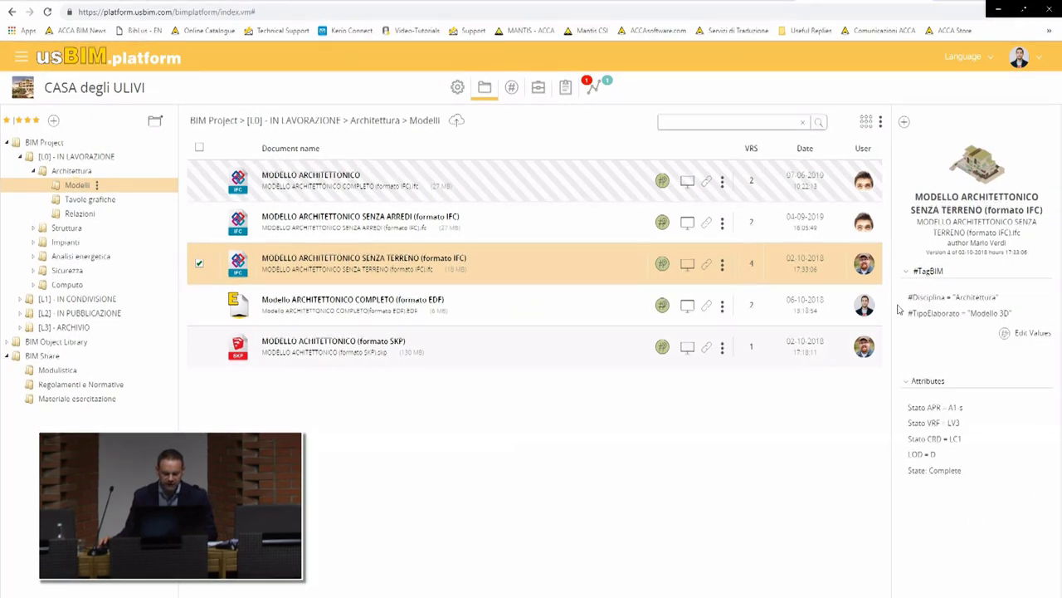
# Step: Review the Modelli folder's permissions and the type and permit options for a new permission, without saving one
pyautogui.click(96, 185)
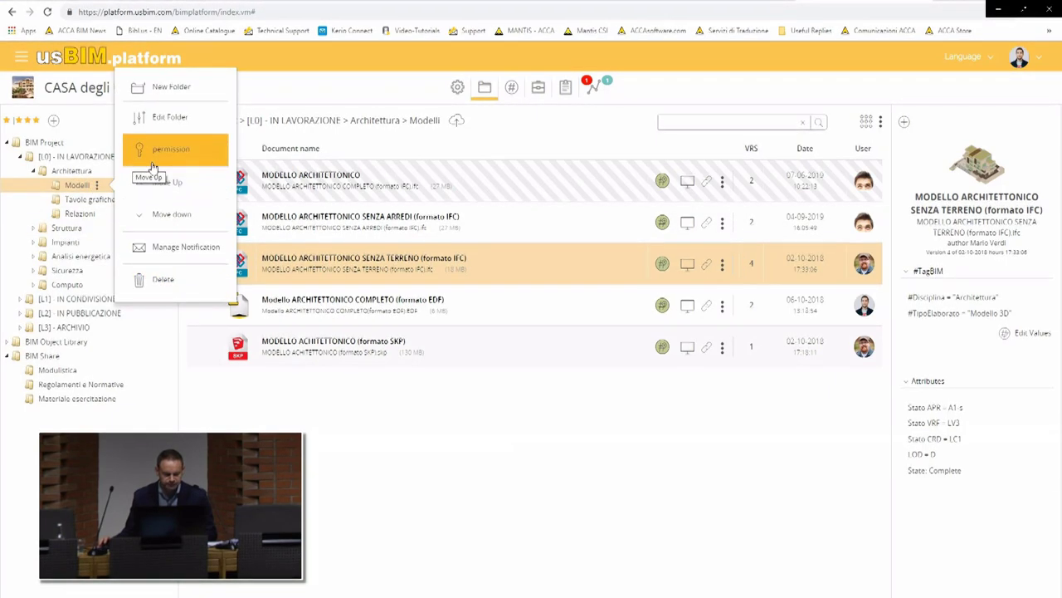
pyautogui.click(186, 154)
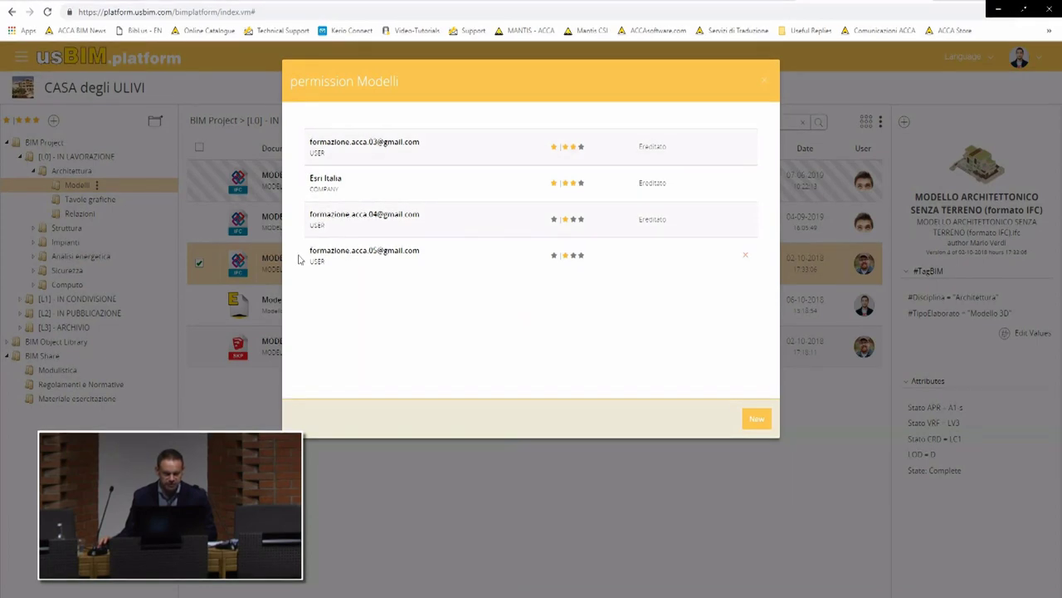
pyautogui.click(756, 418)
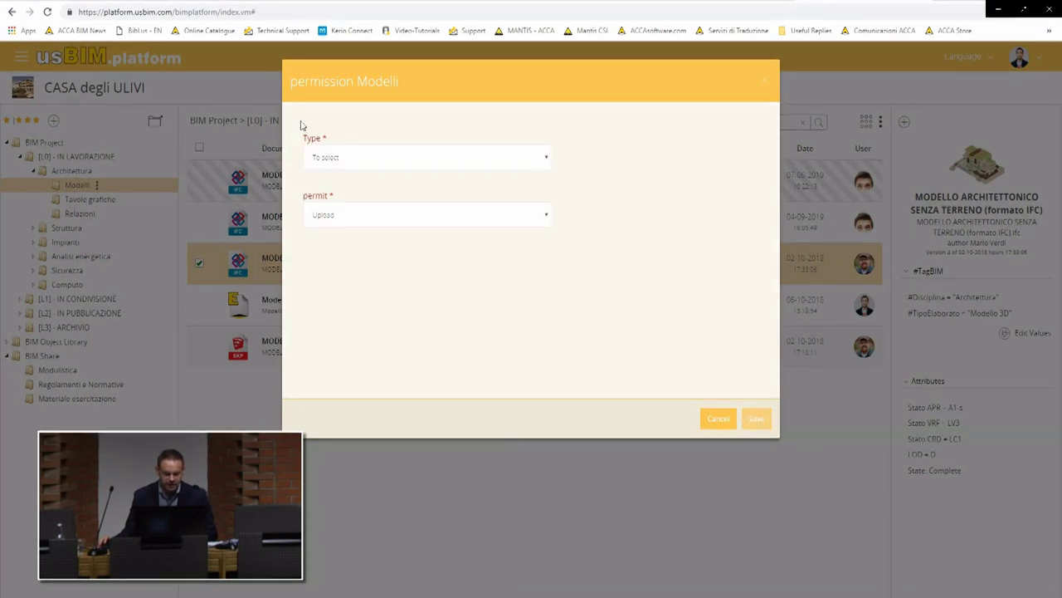
pyautogui.click(546, 158)
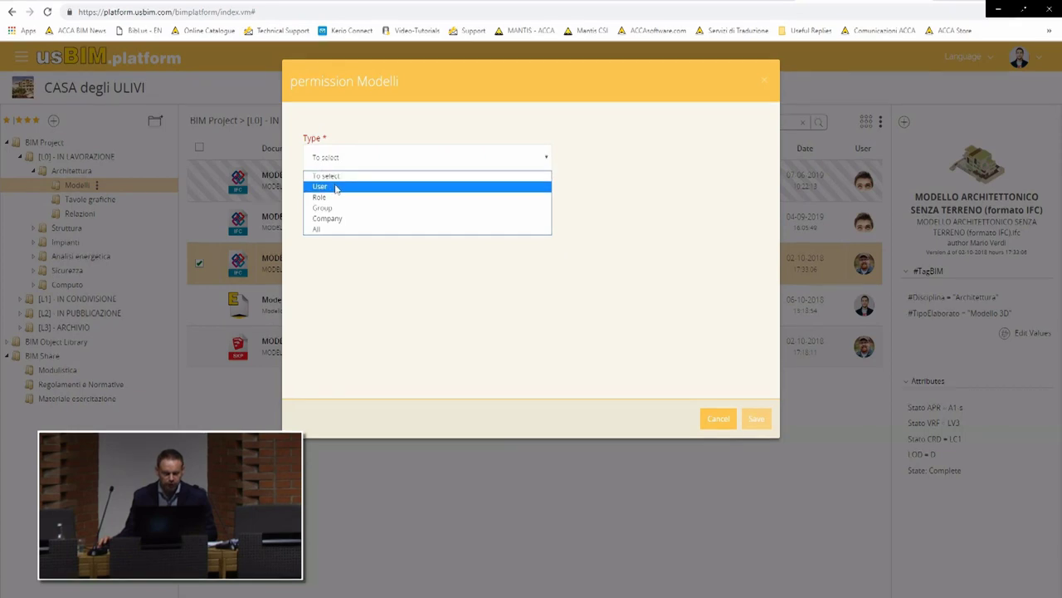
pyautogui.click(335, 229)
pyautogui.click(340, 217)
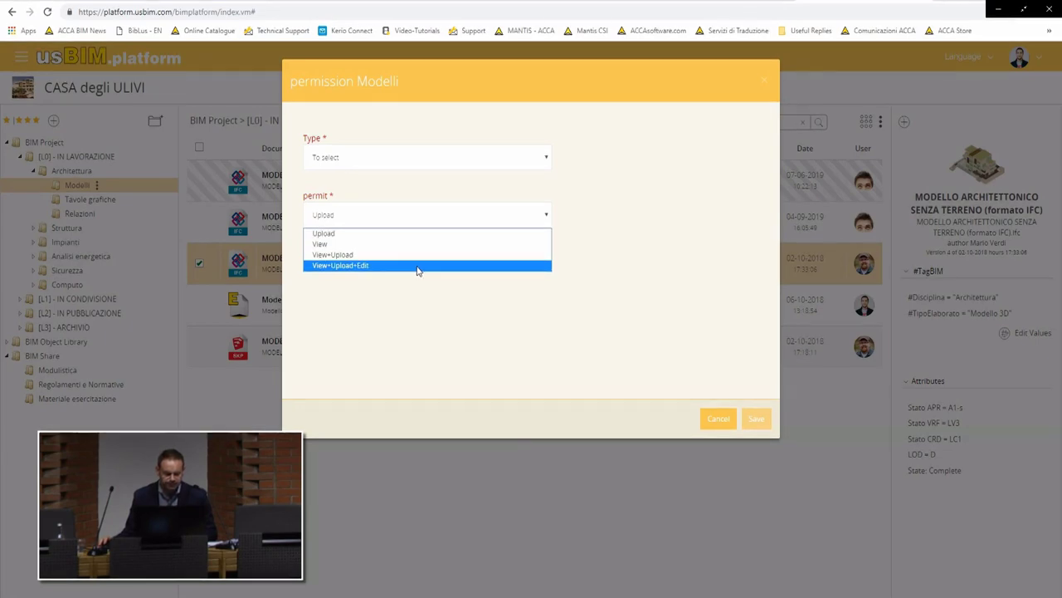
pyautogui.click(700, 404)
pyautogui.click(707, 419)
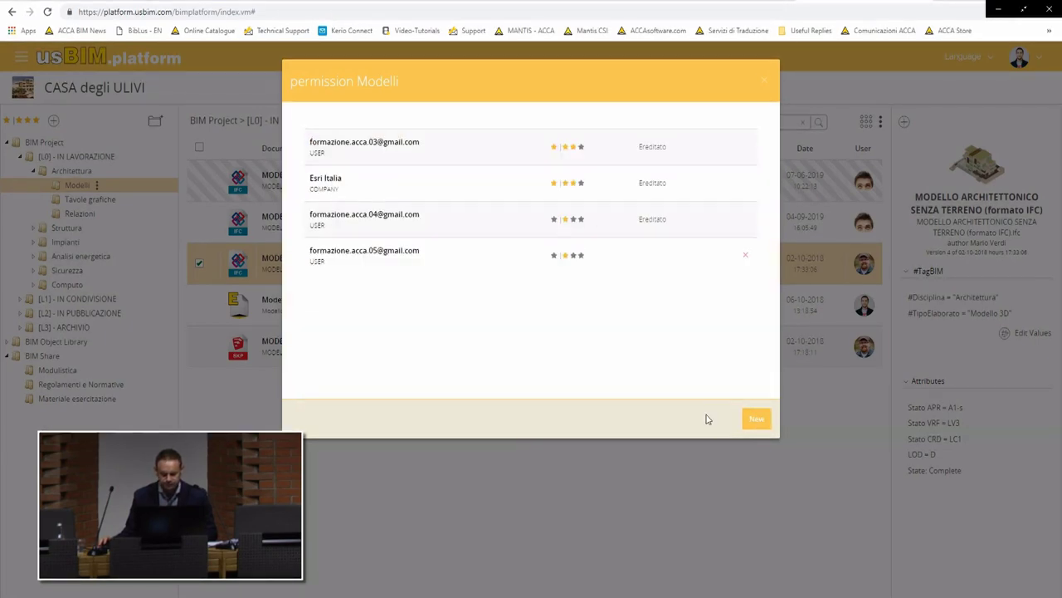
pyautogui.click(763, 82)
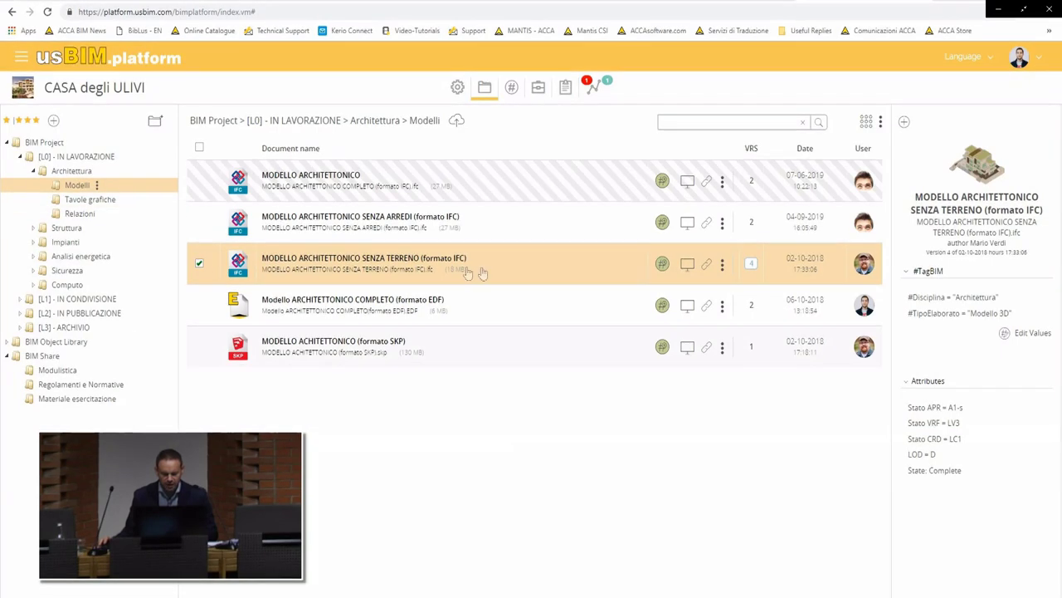
# Step: Open MODELLO ARCHITETTONICO SENZA TERRENO (formato IFC) in a maximized usBIM.browser window and view the building from the rear
pyautogui.click(687, 264)
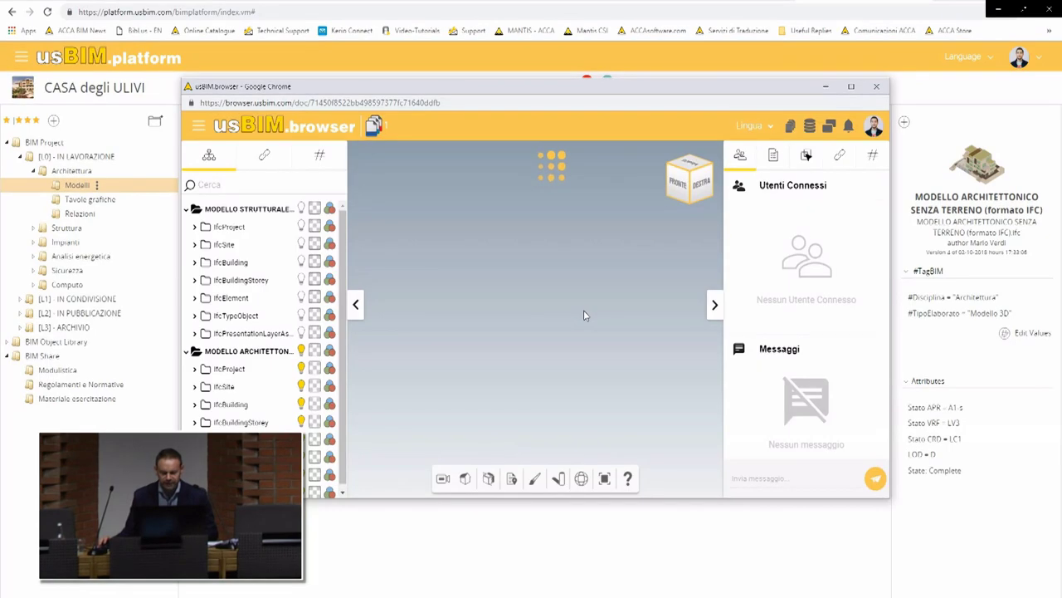
pyautogui.click(851, 88)
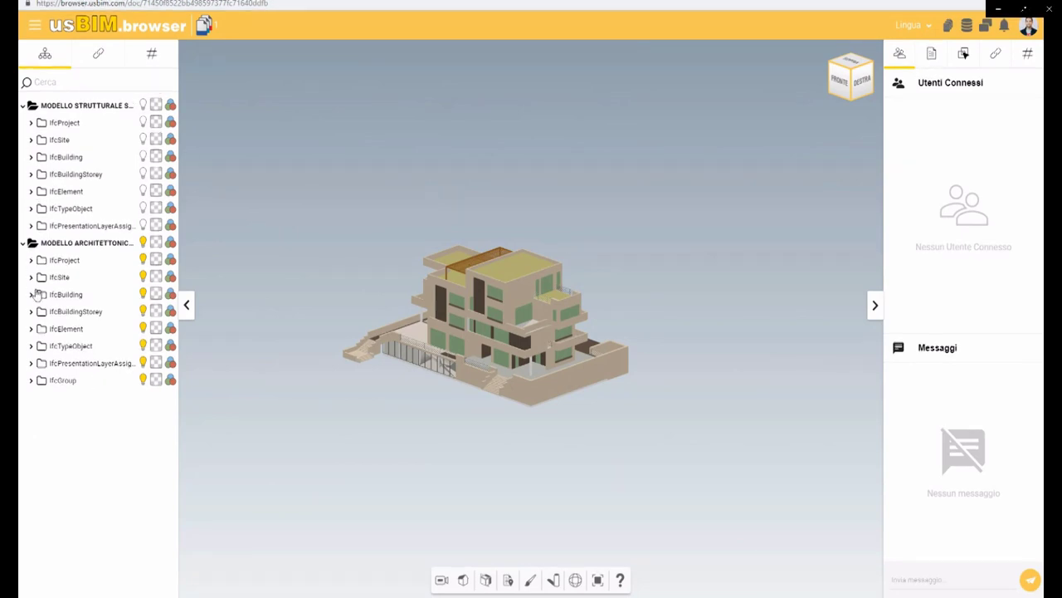
pyautogui.scroll(4, 338, 370)
pyautogui.moveTo(581, 465); pyautogui.dragTo(401, 493)
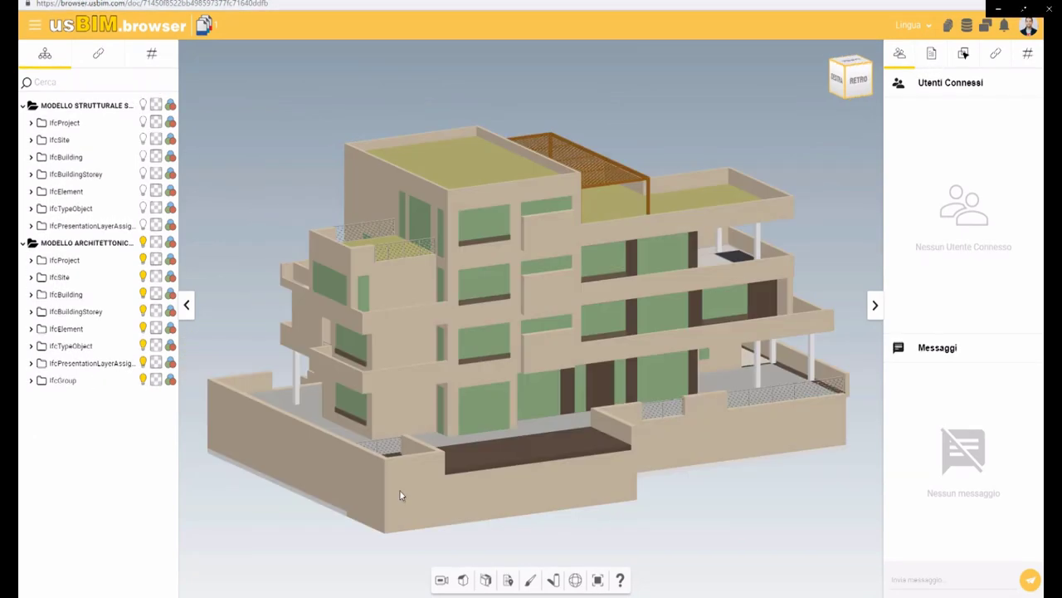
# Step: Show the building in perspective projection and return it to orthographic projection
pyautogui.click(463, 579)
pyautogui.click(491, 551)
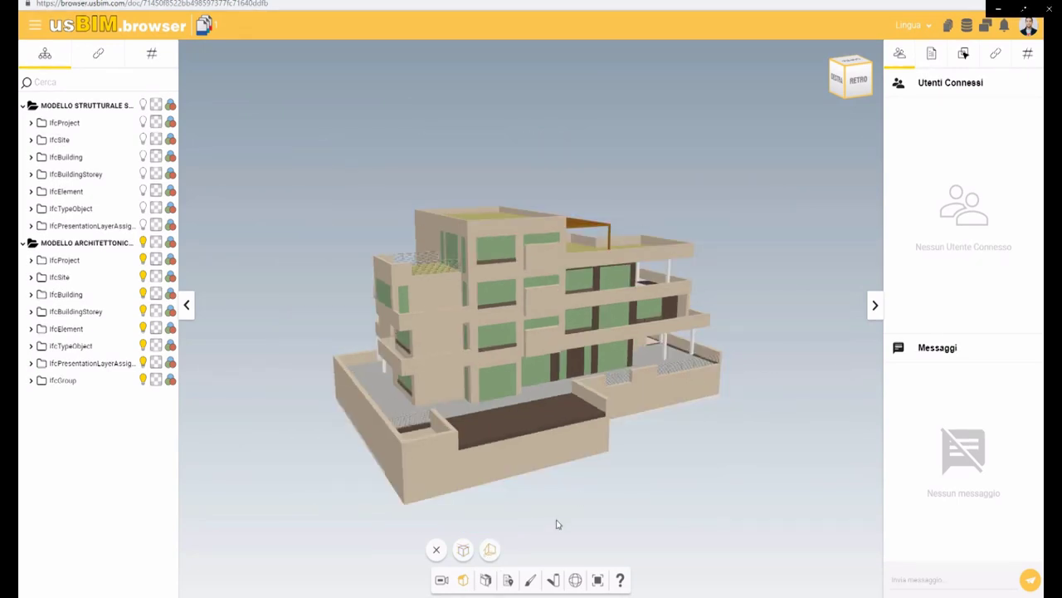
pyautogui.click(463, 550)
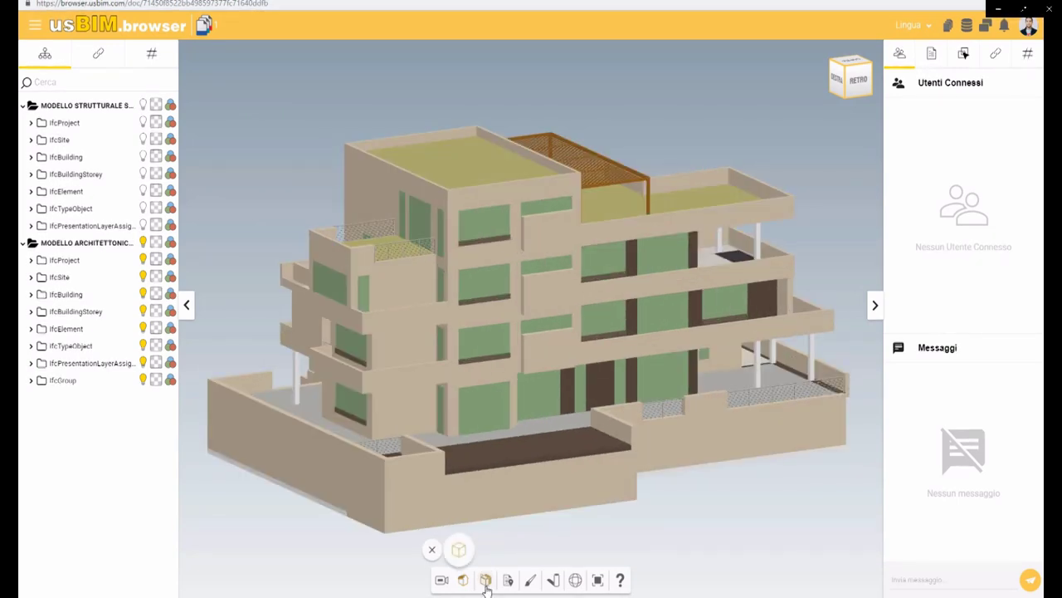
# Step: Cut the building with a section plane and rotate the plane to horizontal to examine the interior rooms
pyautogui.moveTo(485, 579)
pyautogui.click(486, 552)
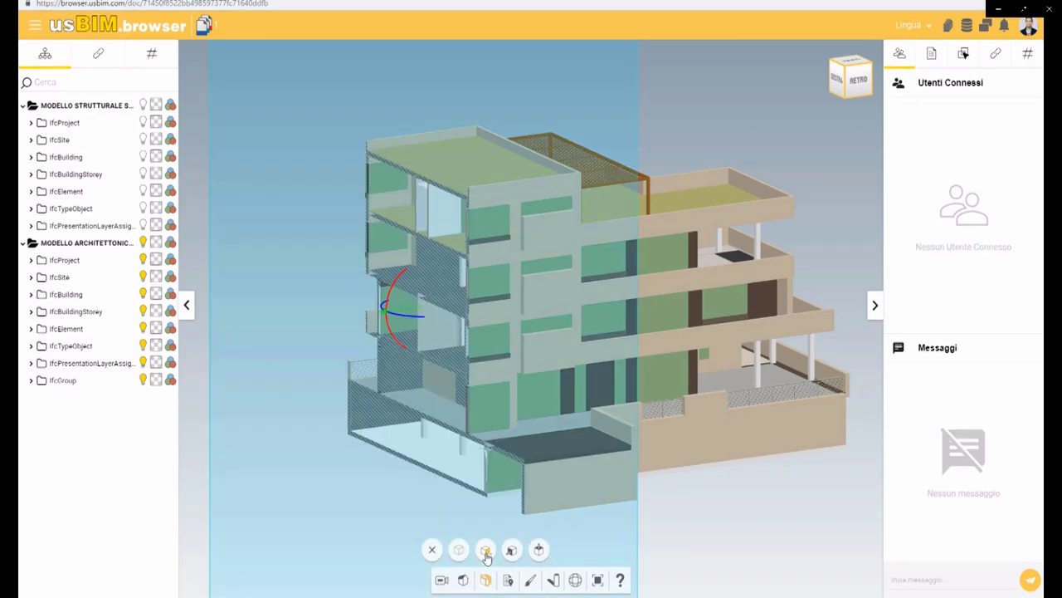
pyautogui.moveTo(432, 415); pyautogui.dragTo(398, 309)
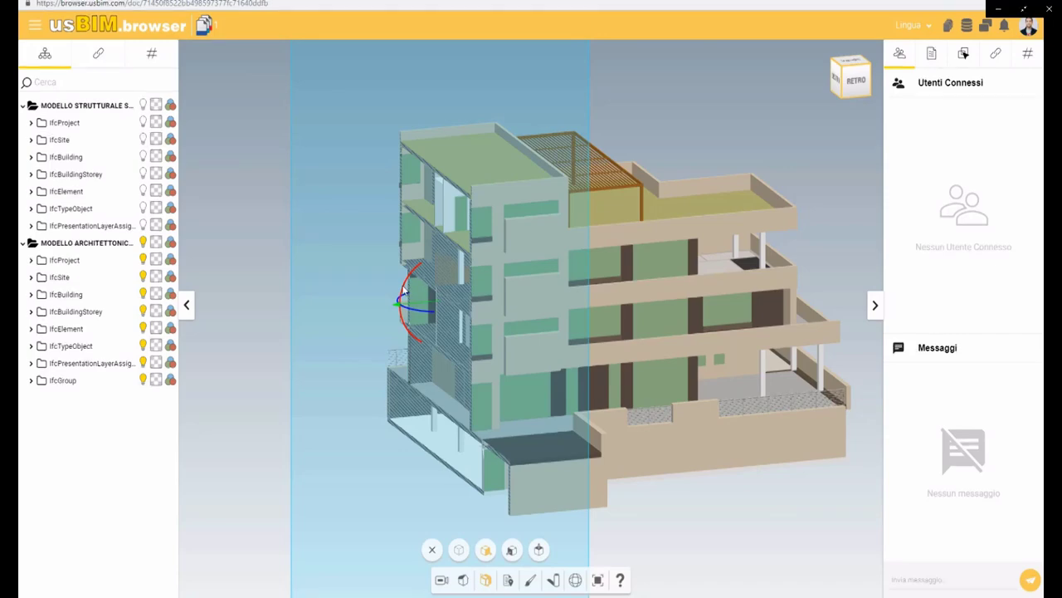
pyautogui.moveTo(404, 288); pyautogui.dragTo(435, 242)
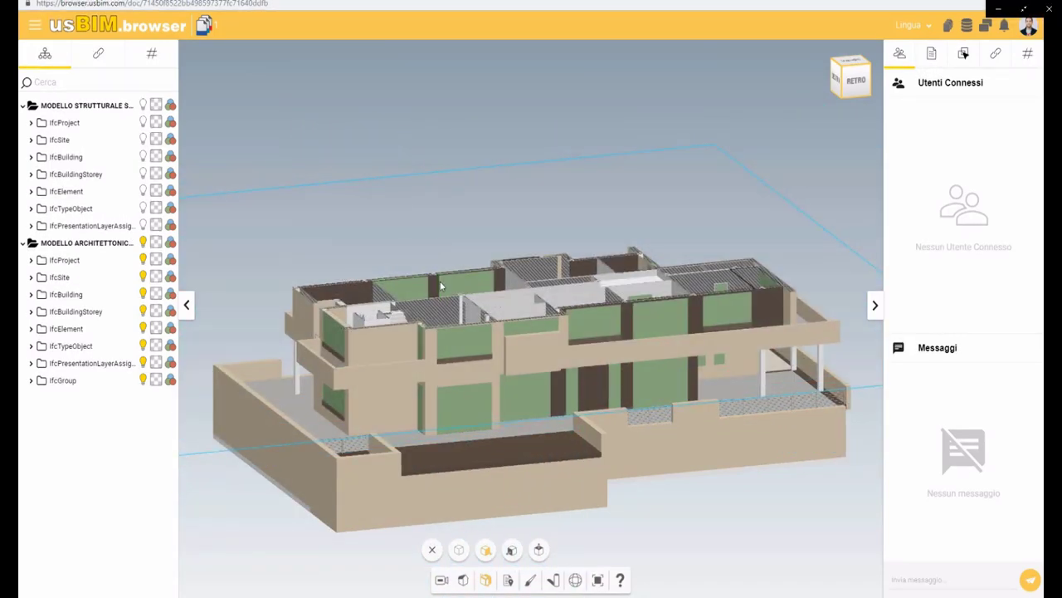
pyautogui.moveTo(459, 295); pyautogui.dragTo(550, 275)
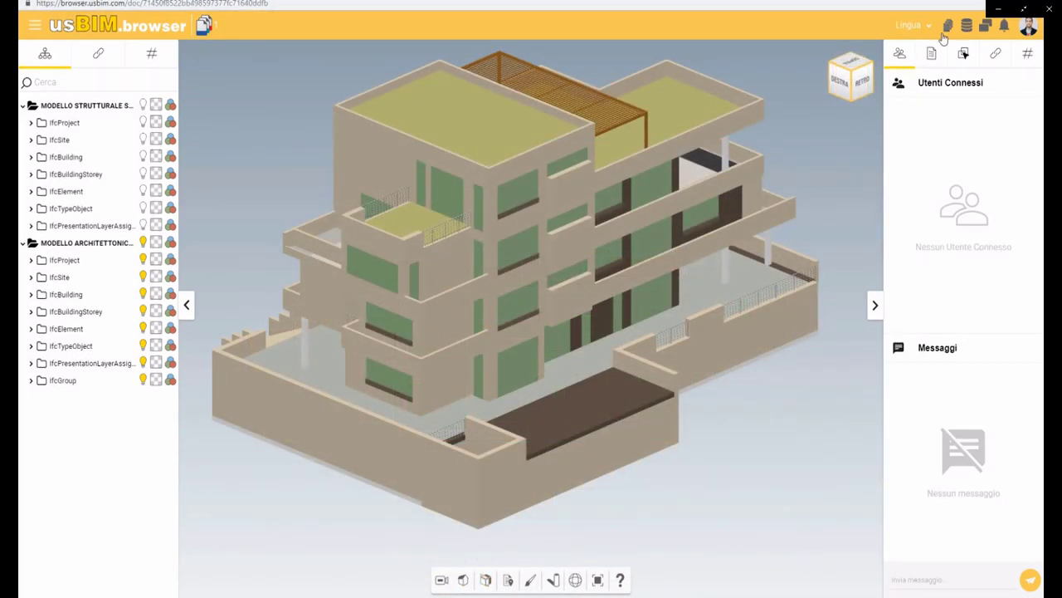
# Step: Add MODELLO ARCHITETTONICO SENZA ARREDI (formato IFC) from the Modelli folder to federation 1 and show the viewer in full size
pyautogui.click(947, 30)
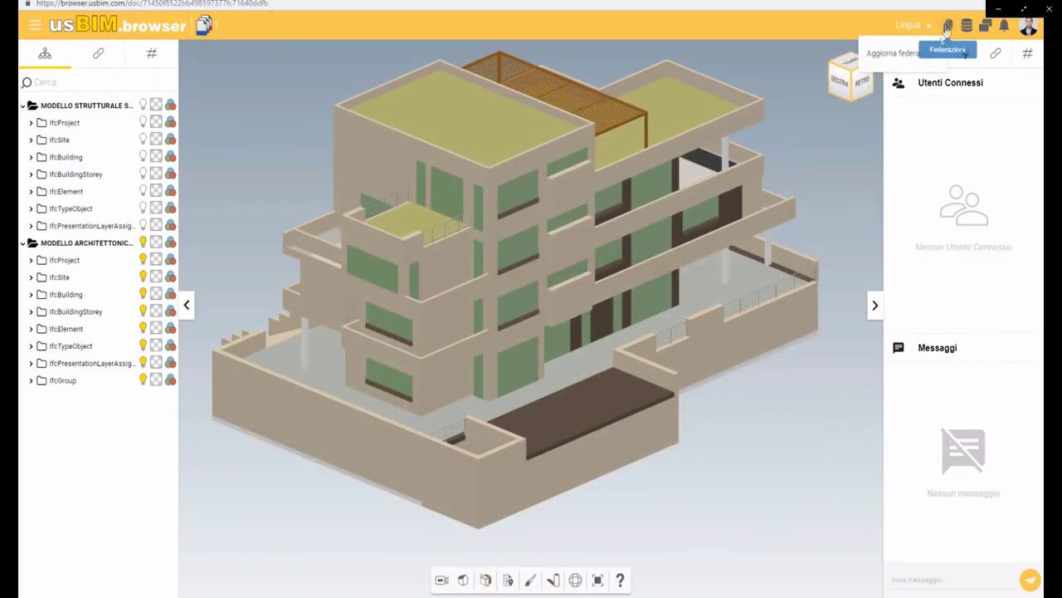
pyautogui.click(880, 51)
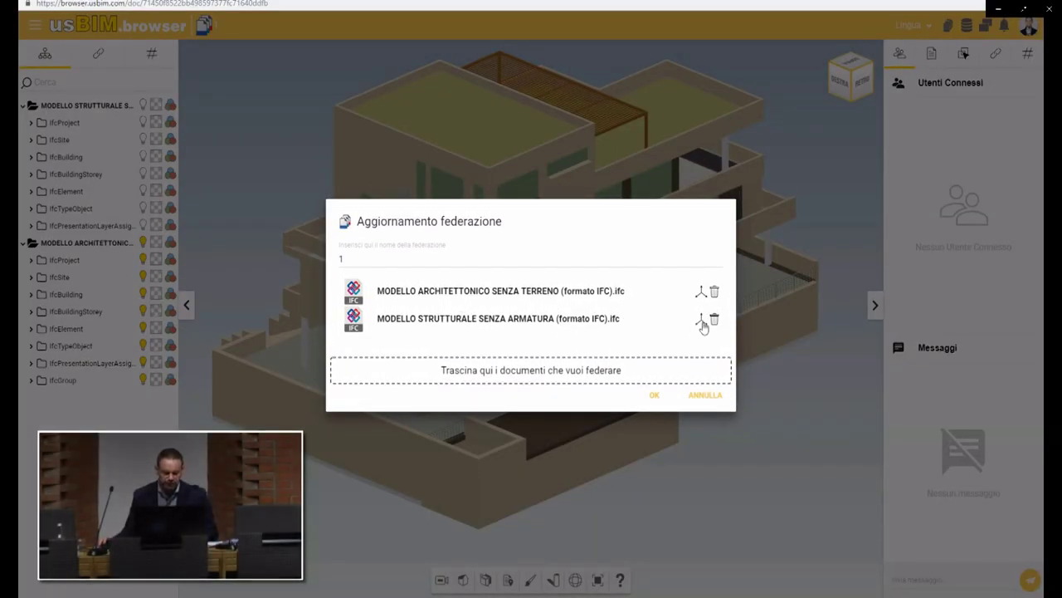
pyautogui.press('super+Right')
pyautogui.click(249, 209)
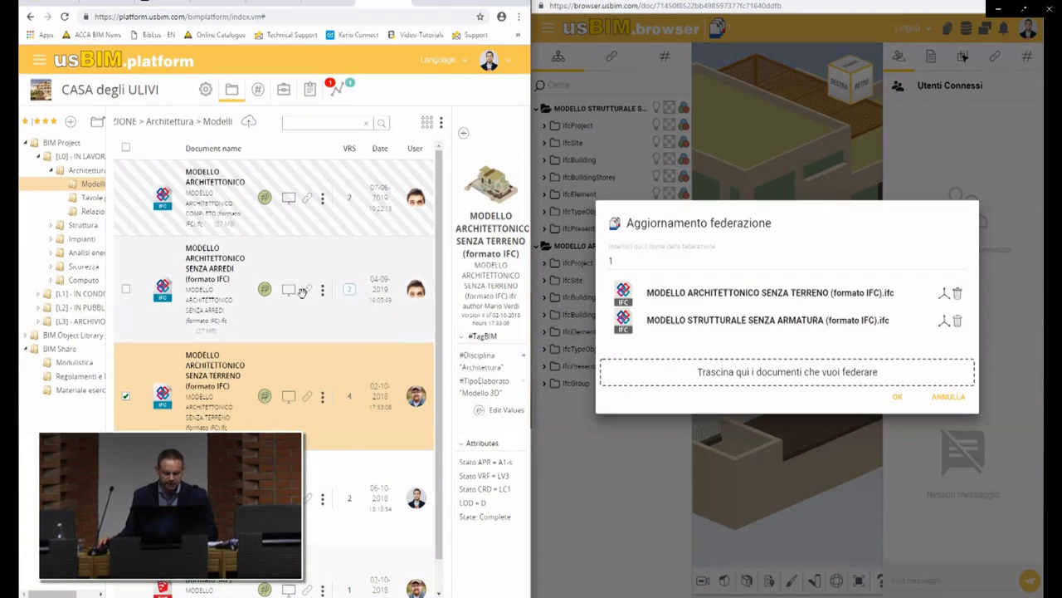
pyautogui.moveTo(171, 474); pyautogui.dragTo(705, 364)
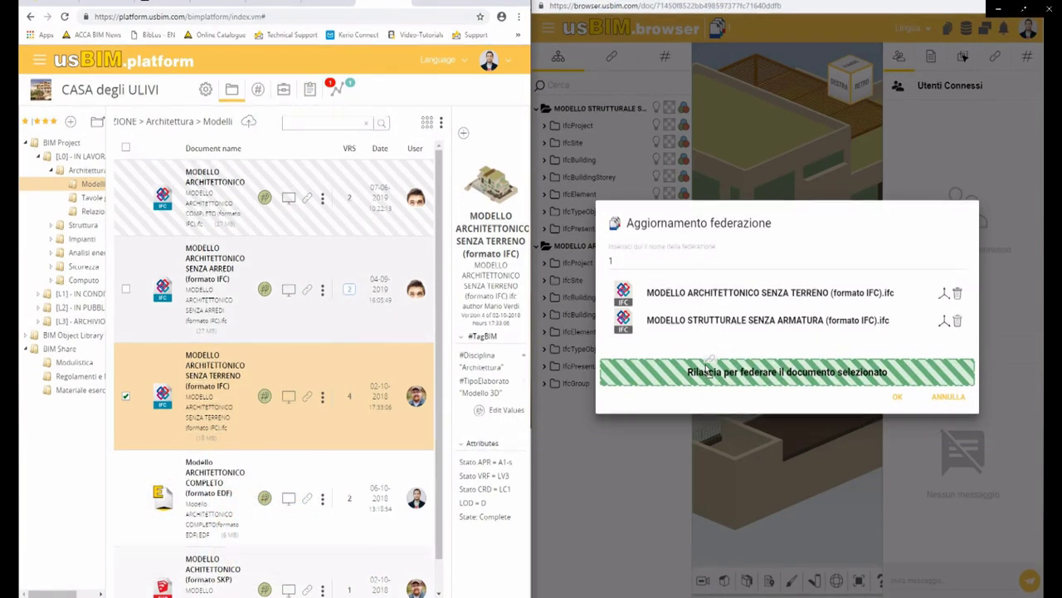
pyautogui.moveTo(705, 363); pyautogui.dragTo(708, 366)
pyautogui.click(895, 411)
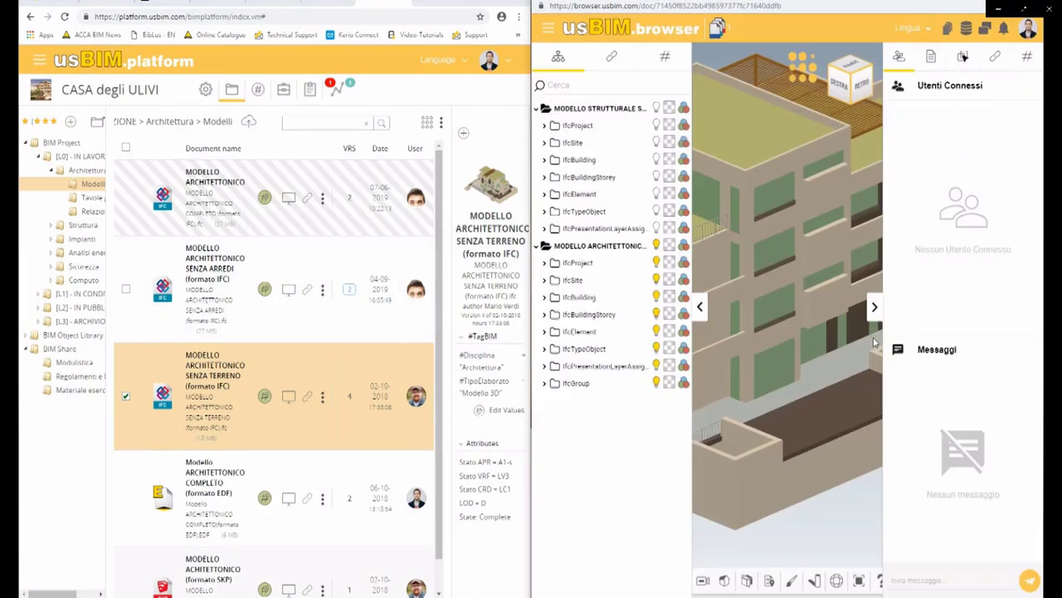
pyautogui.click(1008, 2)
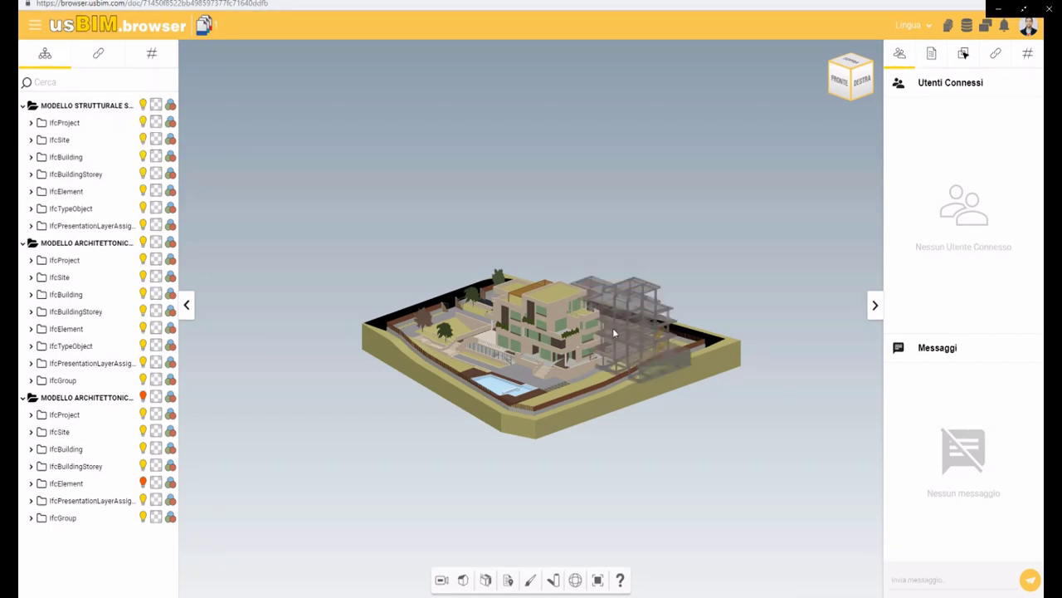
# Step: Translate MODELLO STRUTTURALE SENZA ARMATURA in the federation by X -15.720, Y -10.300 and Z -3.010
pyautogui.click(948, 28)
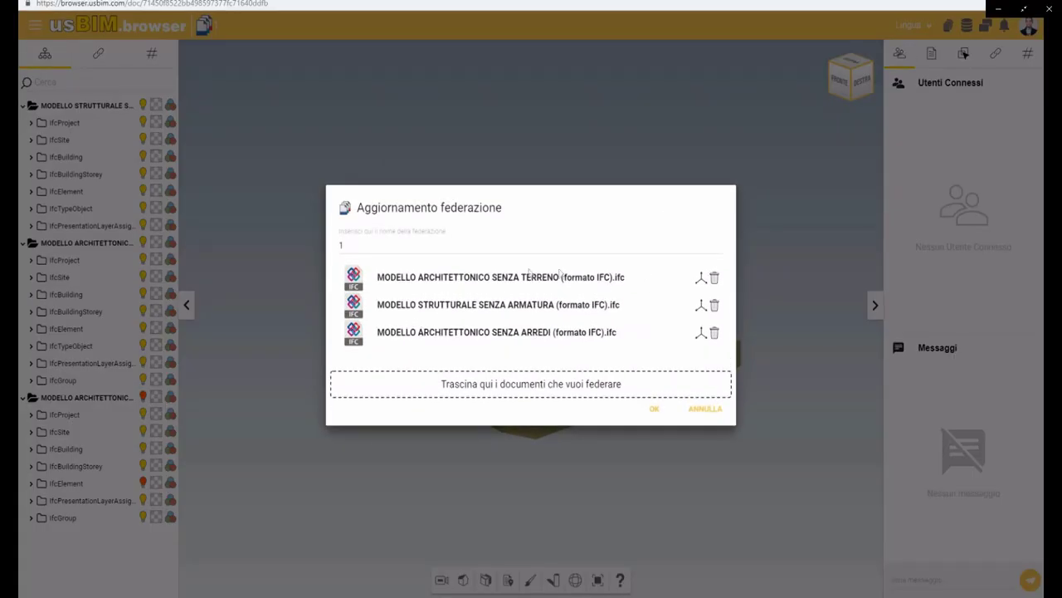
pyautogui.click(701, 305)
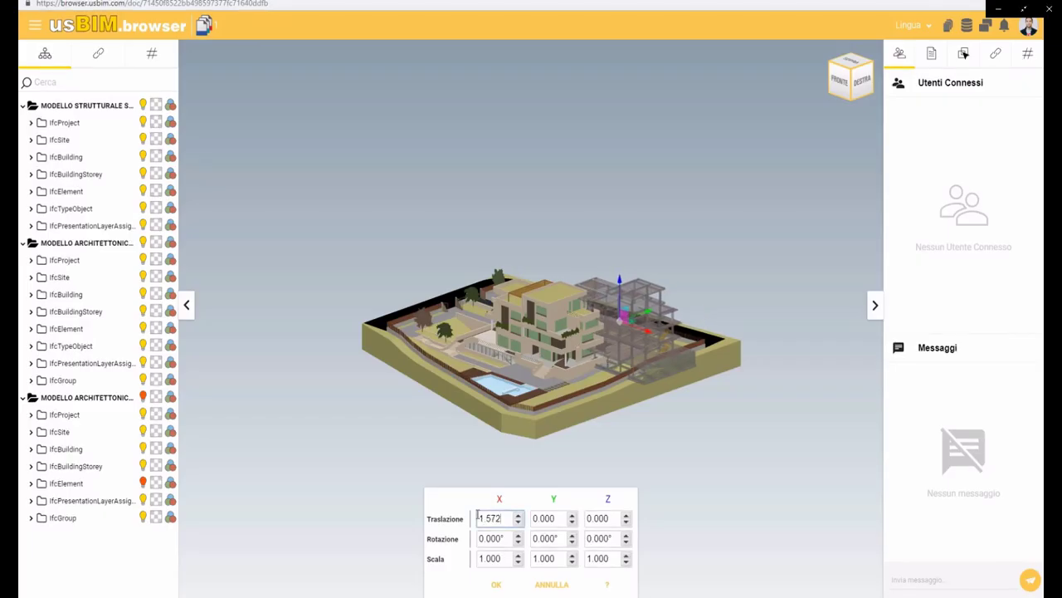
pyautogui.press('Tab')
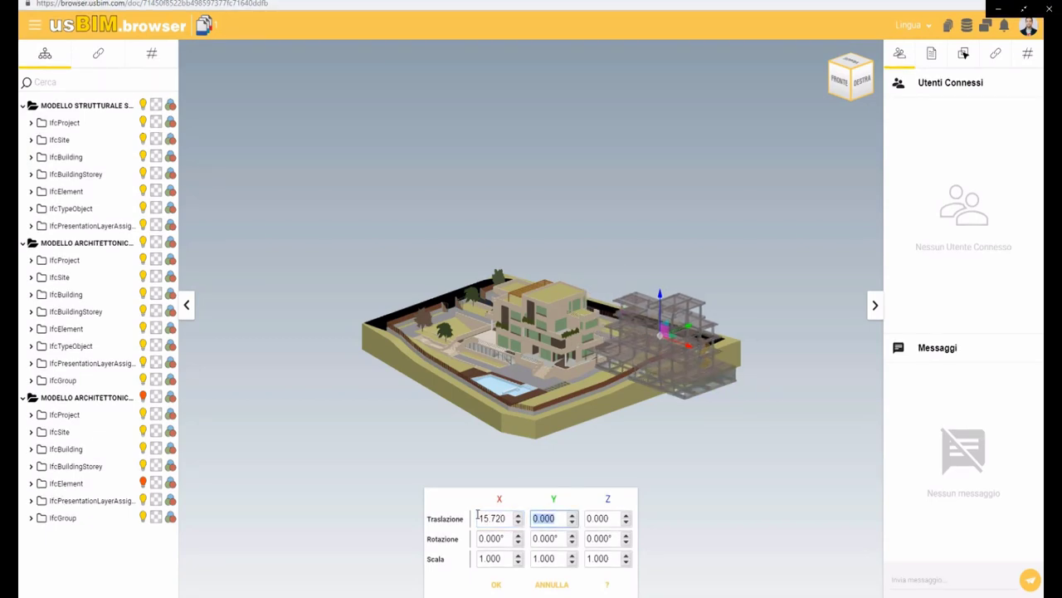
pyautogui.write('-10.300')
pyautogui.press('Tab')
pyautogui.write('3')
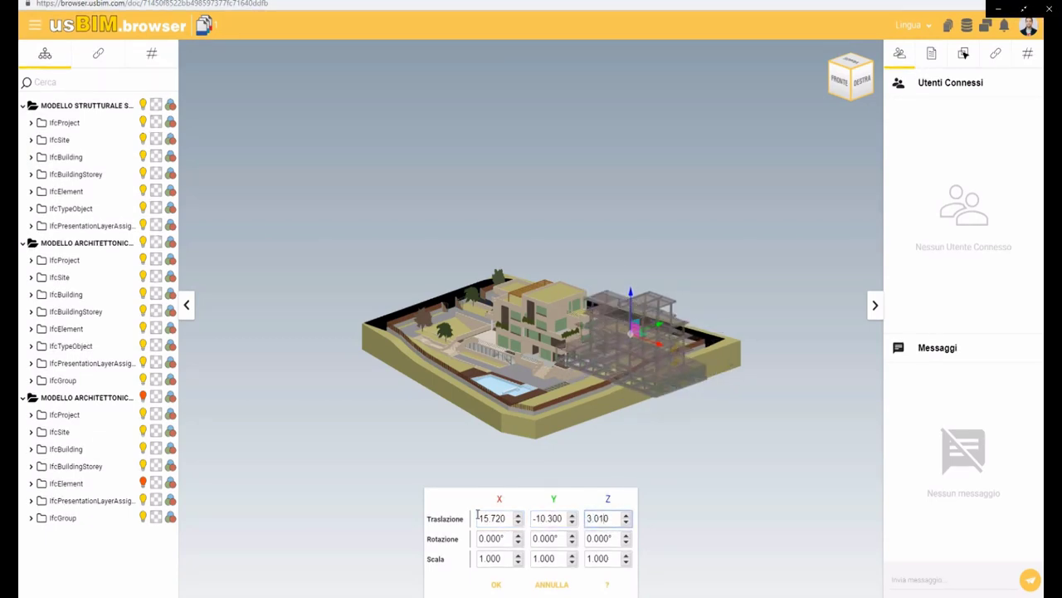
pyautogui.write('-')
pyautogui.click(587, 518)
pyautogui.write('-')
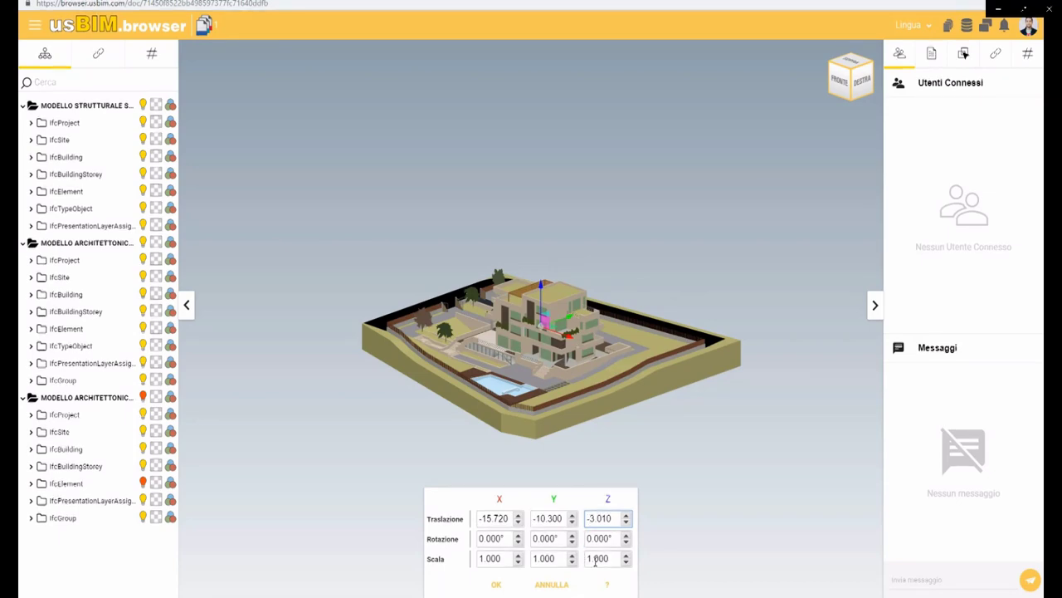
pyautogui.click(496, 586)
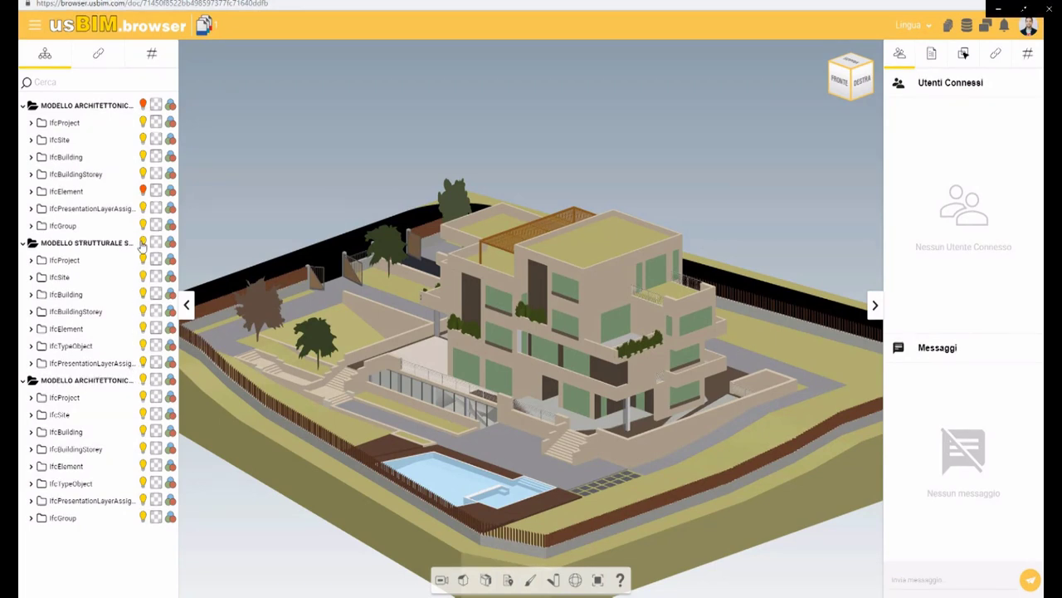
# Step: Hide the second architectural model in the federation and examine the building with the structural model from different viewpoints
pyautogui.click(143, 380)
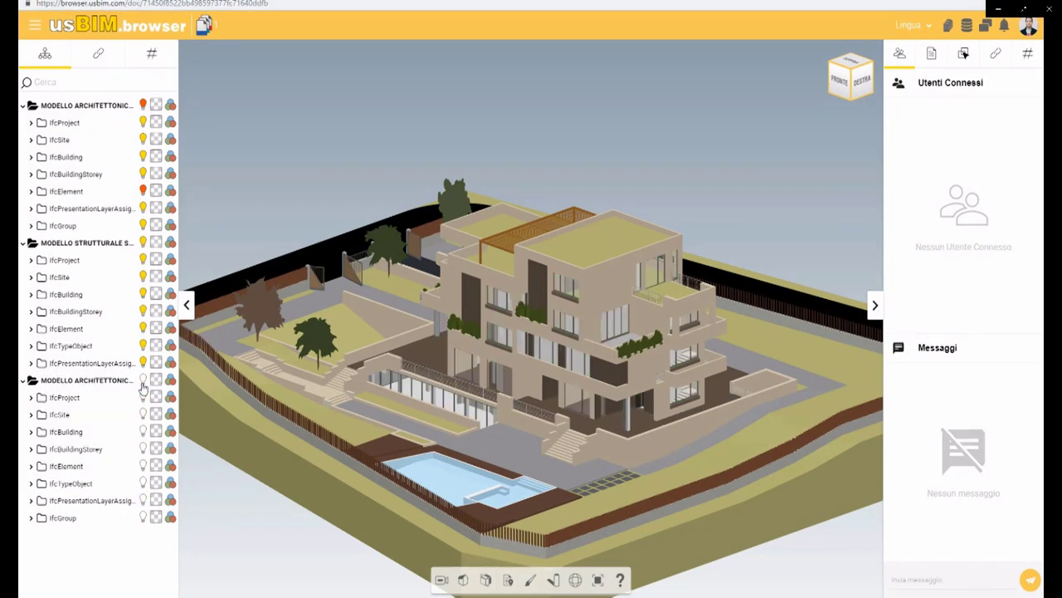
pyautogui.click(155, 105)
pyautogui.moveTo(317, 122); pyautogui.dragTo(314, 122)
pyautogui.moveTo(241, 122); pyautogui.dragTo(335, 135)
pyautogui.scroll(3, 531, 364)
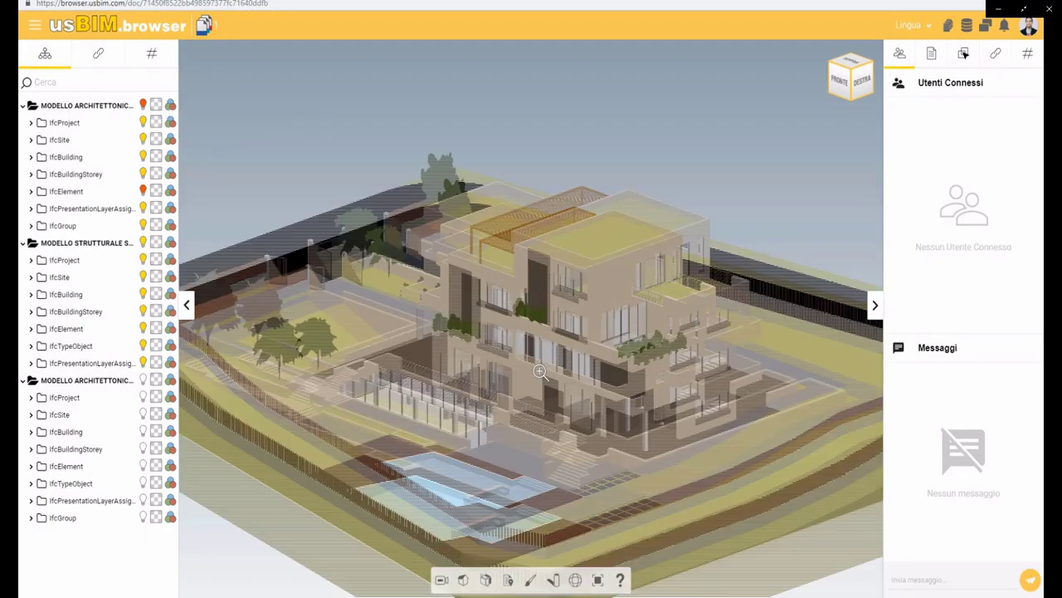
pyautogui.moveTo(531, 364); pyautogui.dragTo(541, 363)
pyautogui.scroll(-3, 541, 362)
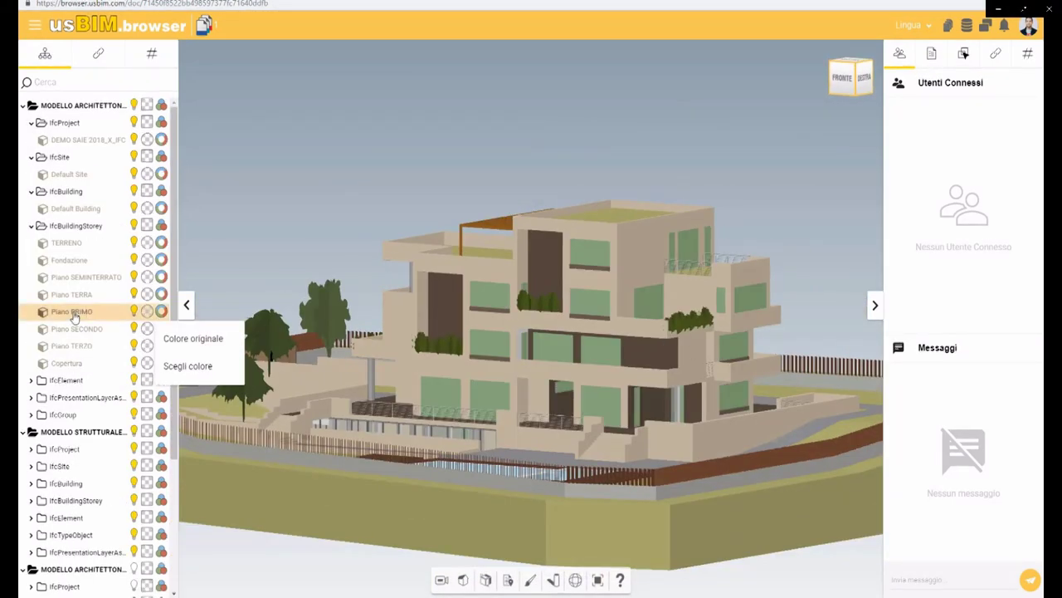
# Step: Recolour the Piano PRIMO storey of the architectural model dark red and return it to its original colour
pyautogui.click(73, 311)
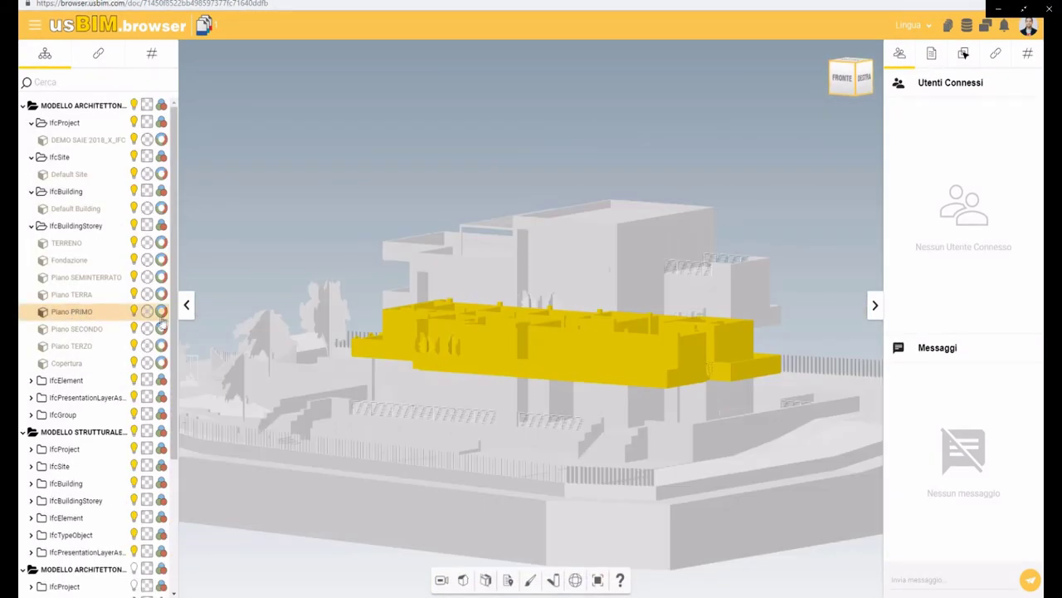
pyautogui.click(161, 313)
pyautogui.click(188, 365)
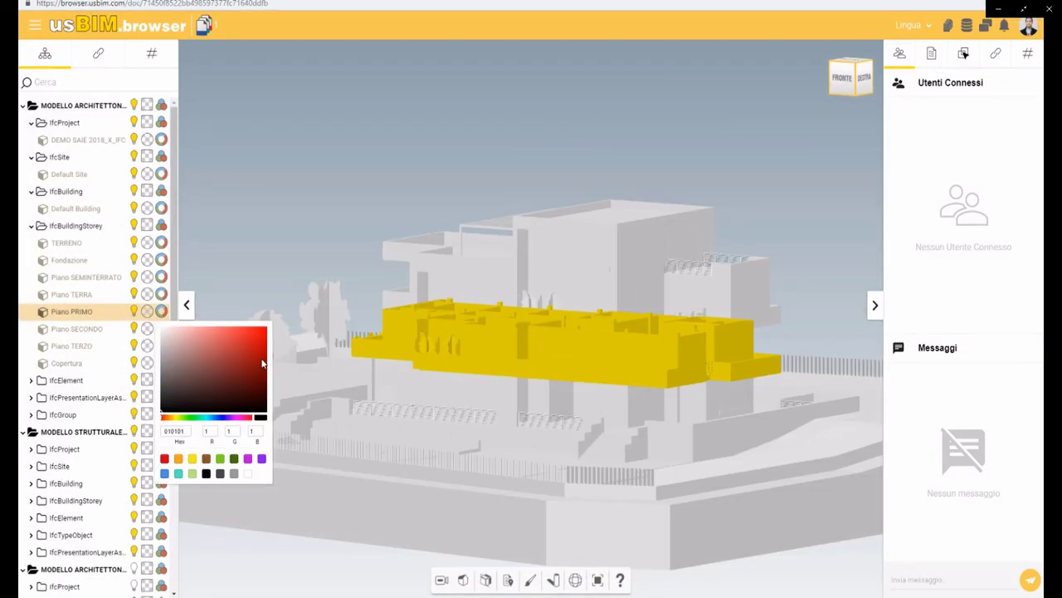
pyautogui.click(244, 358)
pyautogui.click(228, 368)
pyautogui.click(90, 312)
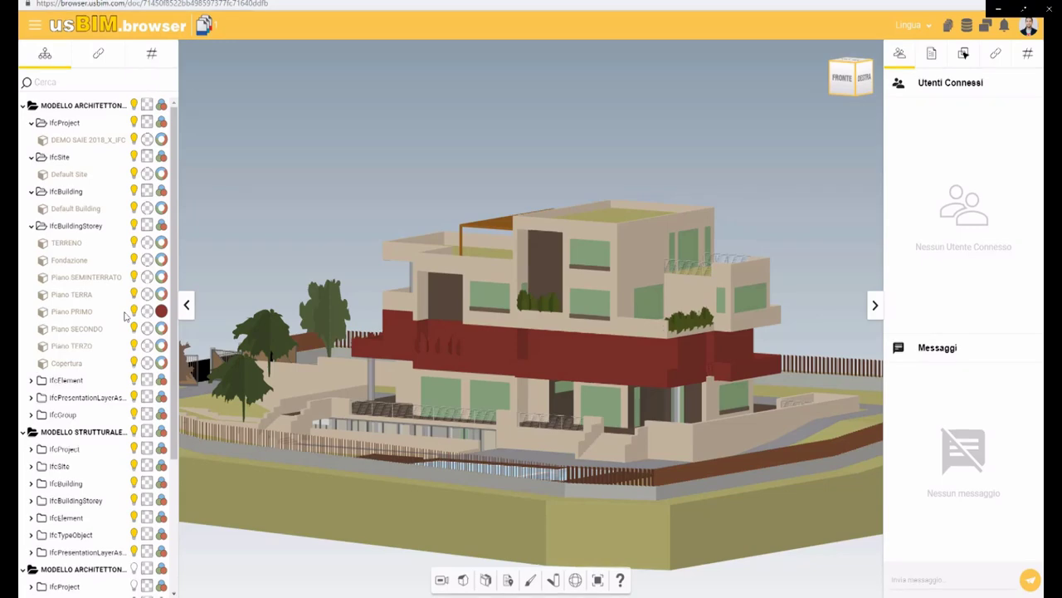
pyautogui.click(161, 311)
pyautogui.click(169, 339)
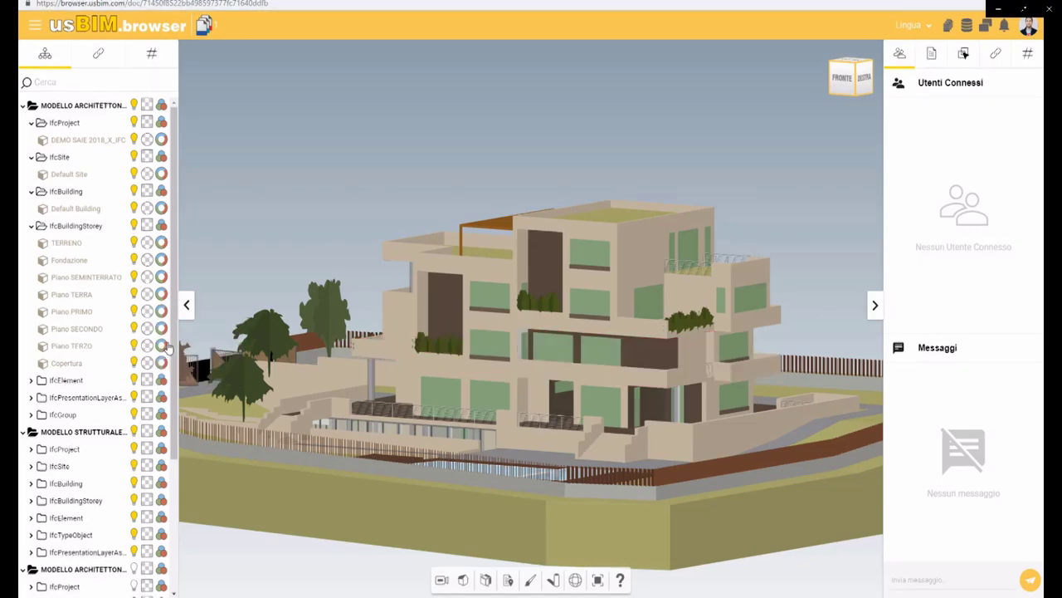
# Step: Select the top roof slab and examine its IFC properties, from general data and placement to owner history and materials
pyautogui.click(622, 220)
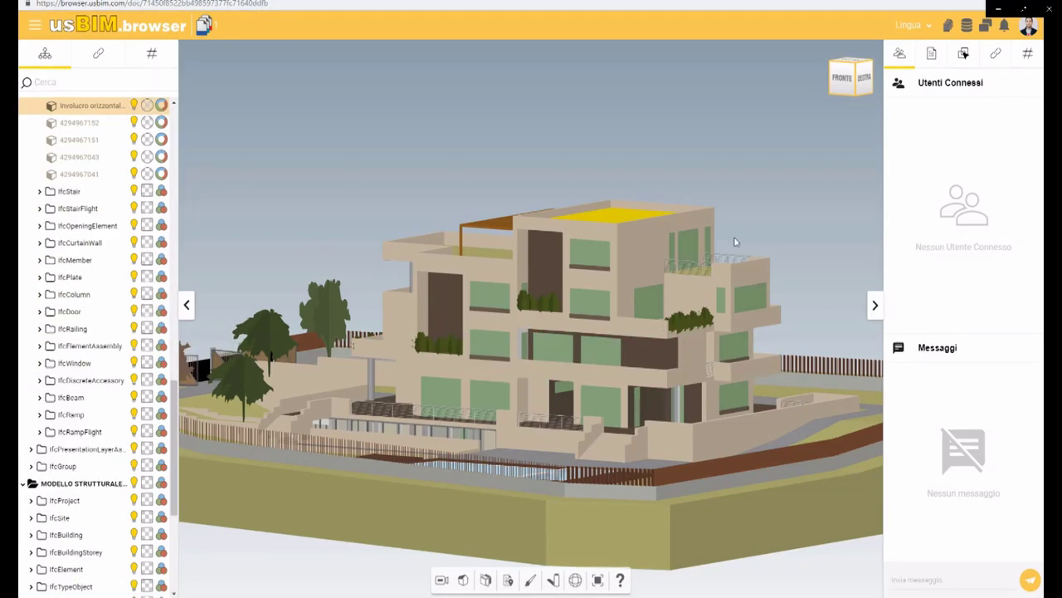
pyautogui.click(931, 54)
pyautogui.scroll(-6, 931, 291)
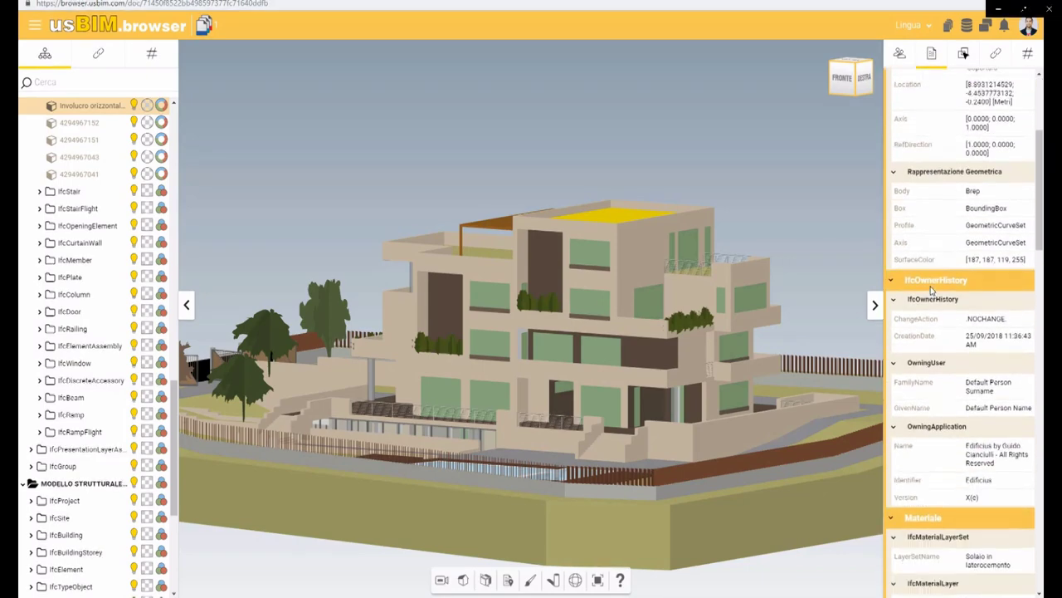
pyautogui.scroll(-1, 979, 216)
pyautogui.scroll(6, 1010, 154)
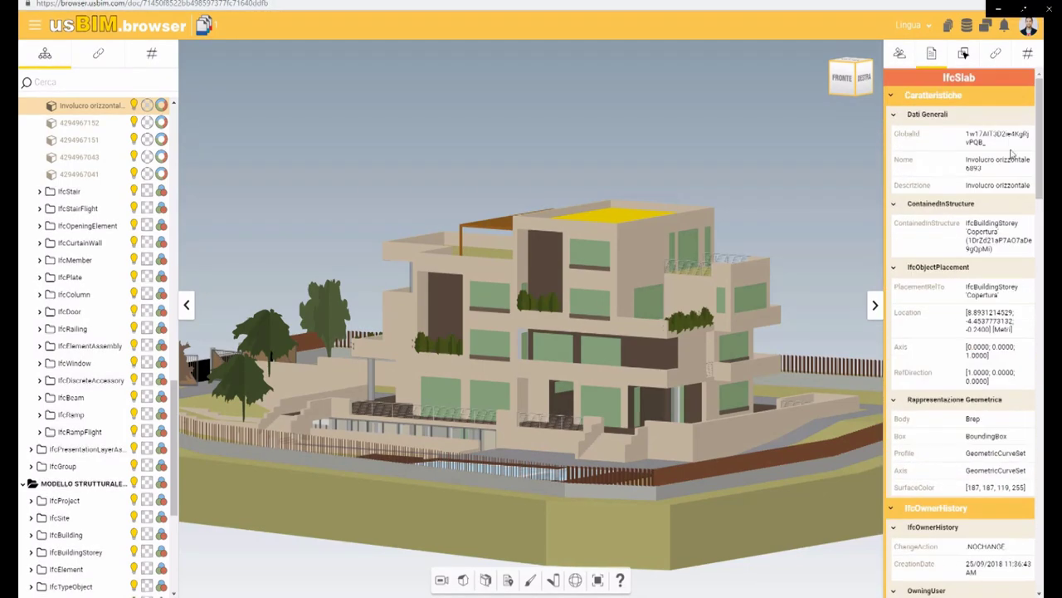
# Step: Link the document Scheda TERMOTECNICA - Solaio S1 from the Stratigrafie Solai folder to the selected roof slab
pyautogui.click(995, 54)
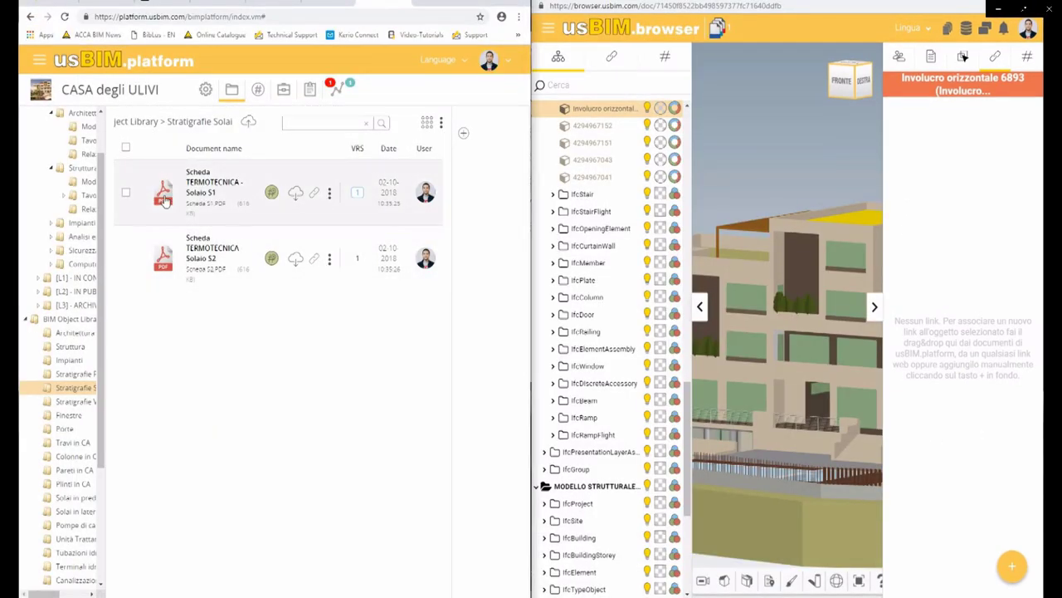
pyautogui.moveTo(316, 192); pyautogui.dragTo(1002, 338)
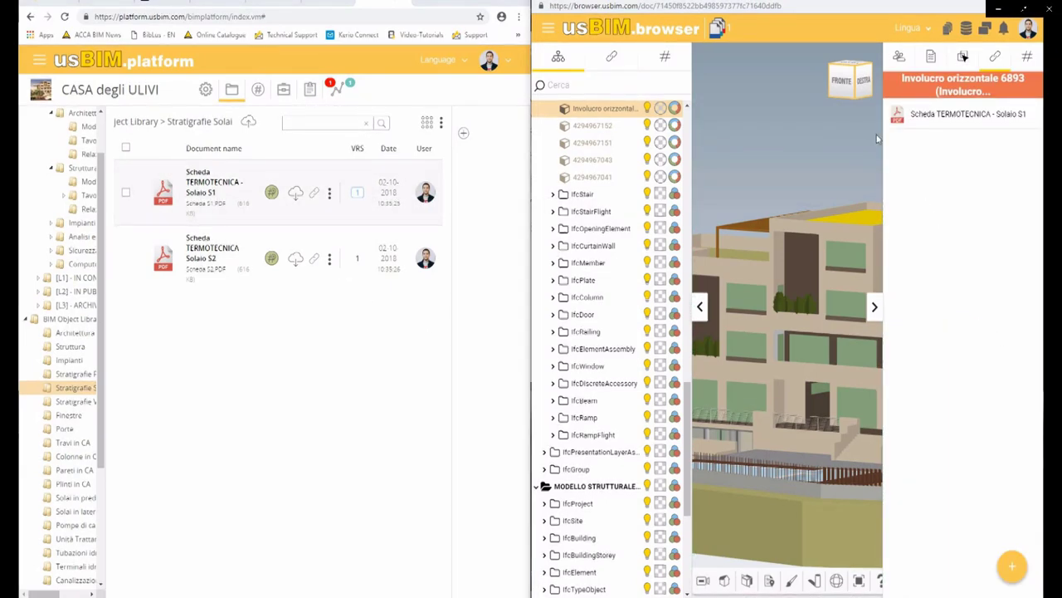
pyautogui.click(1024, 9)
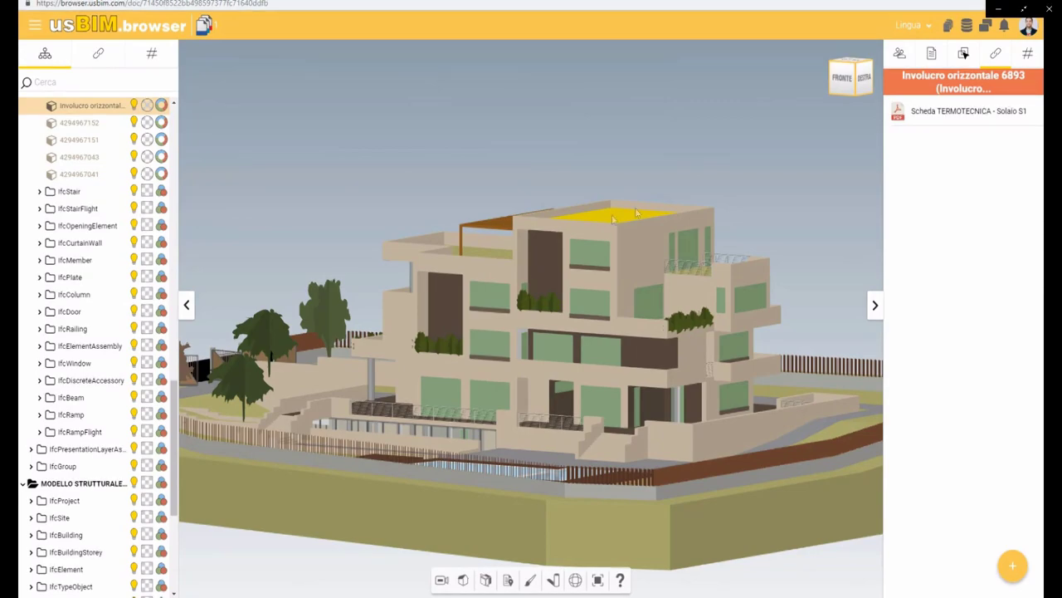
# Step: Open the Scheda TERMOTECNICA - Solaio S1 document linked to the roof slab and examine it
pyautogui.moveTo(988, 120)
pyautogui.click(942, 123)
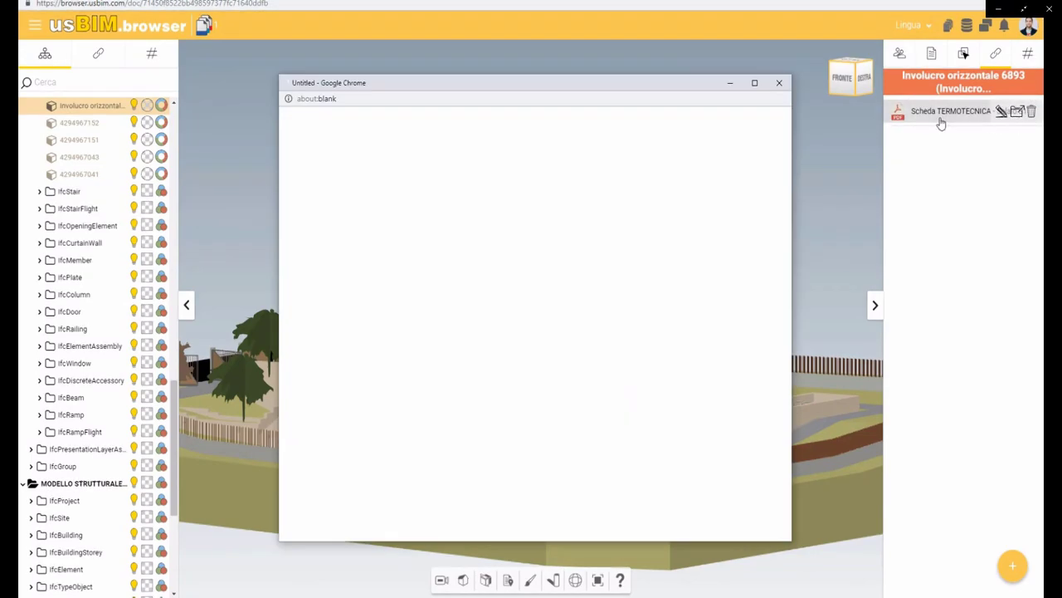
pyautogui.moveTo(786, 144); pyautogui.dragTo(749, 325)
pyautogui.scroll(6, 757, 320)
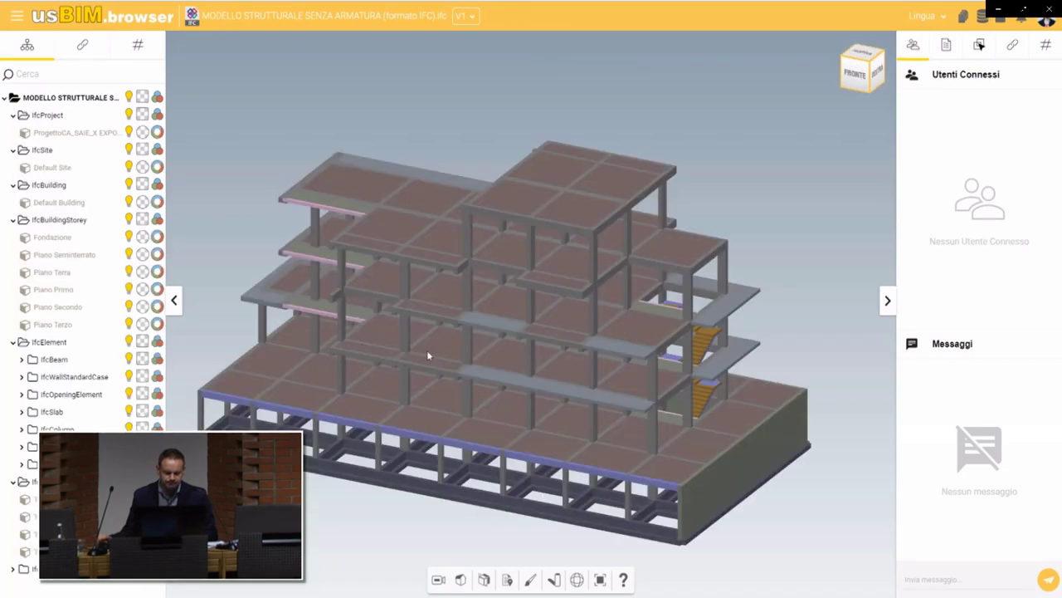
# Step: Select a first-floor front column in the structural model and examine its linked drawing Armatura PILASTRATA 13
pyautogui.click(465, 352)
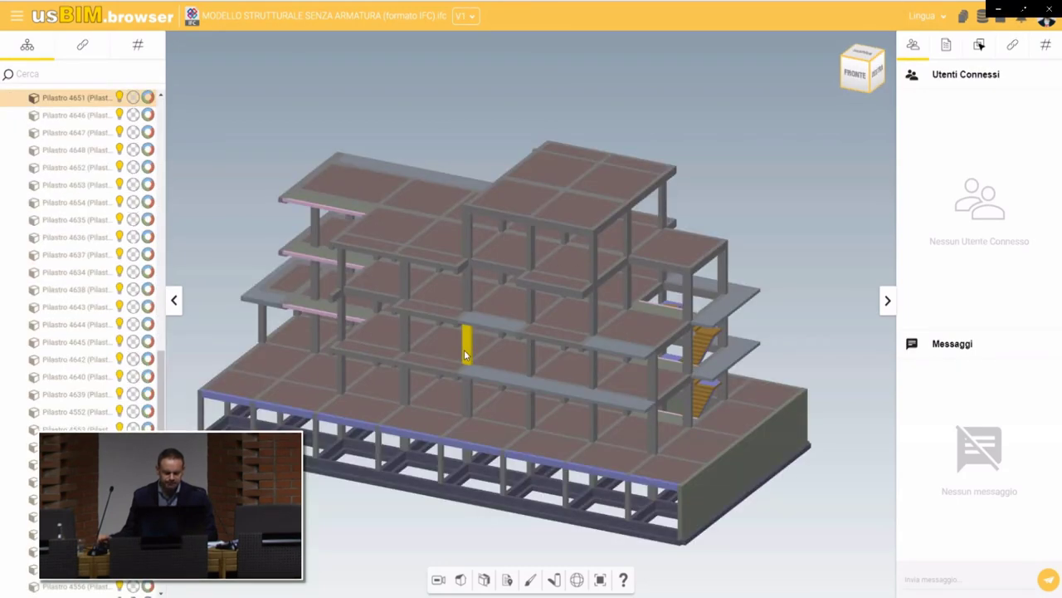
pyautogui.click(1013, 46)
pyautogui.click(951, 100)
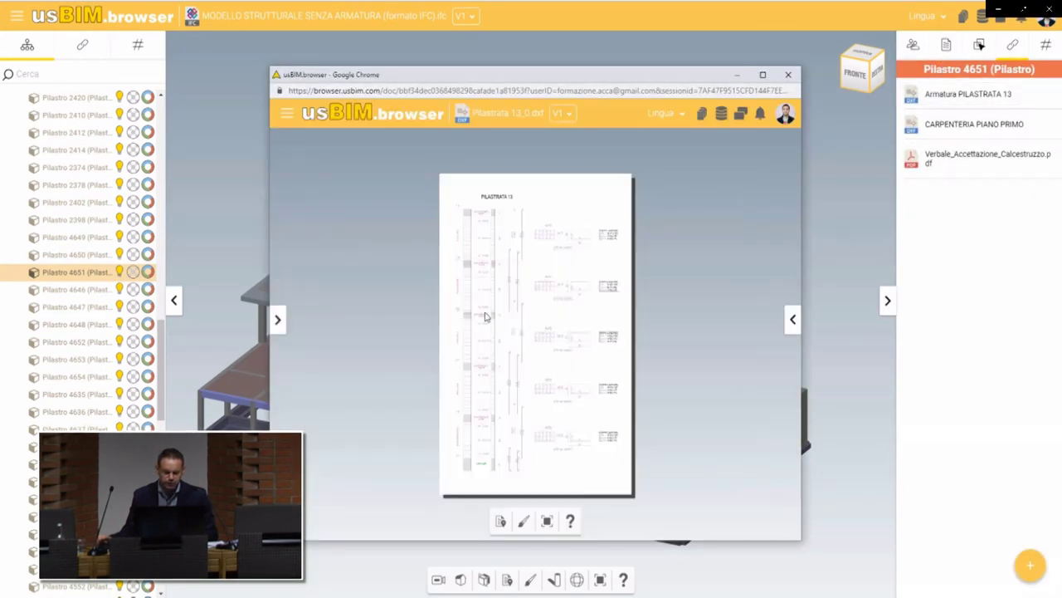
pyautogui.scroll(5, 530, 318)
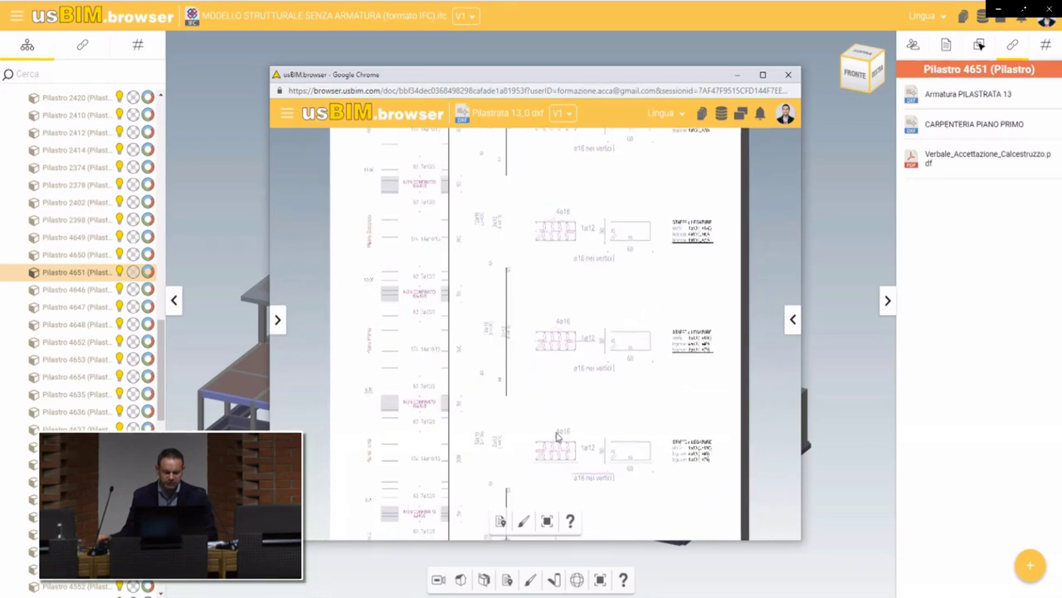
pyautogui.click(789, 75)
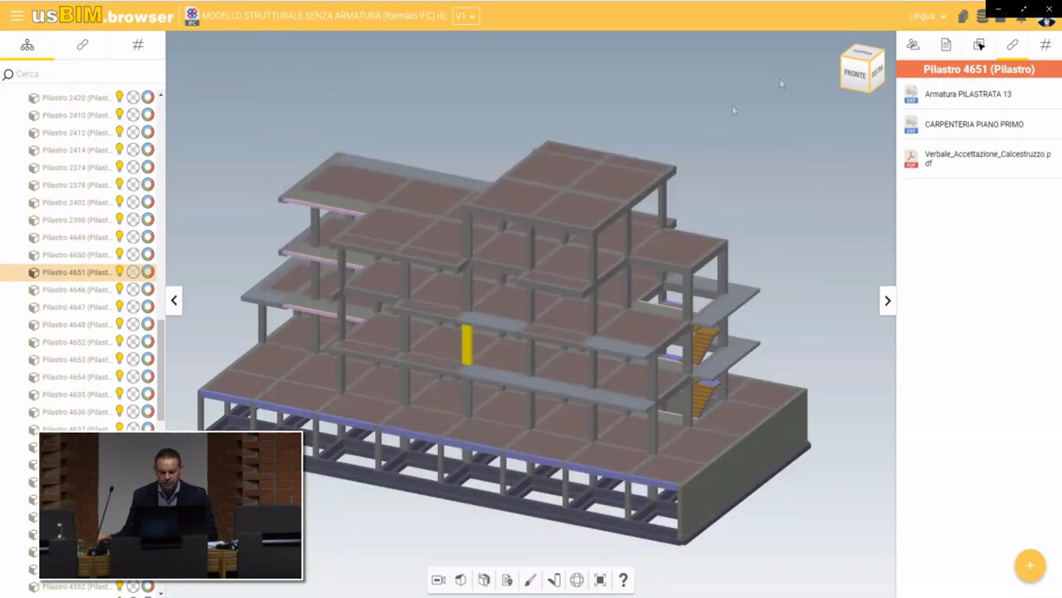
# Step: Hide the walls, opening elements, slabs and columns of the structural model by IFC class and examine the remaining frame
pyautogui.click(437, 288)
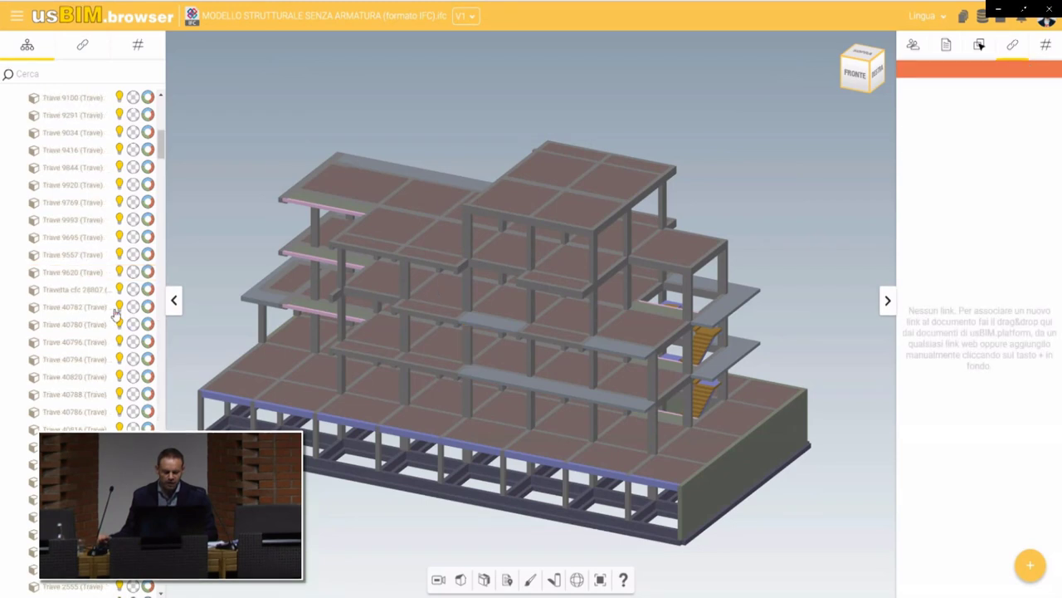
pyautogui.click(22, 358)
pyautogui.click(21, 428)
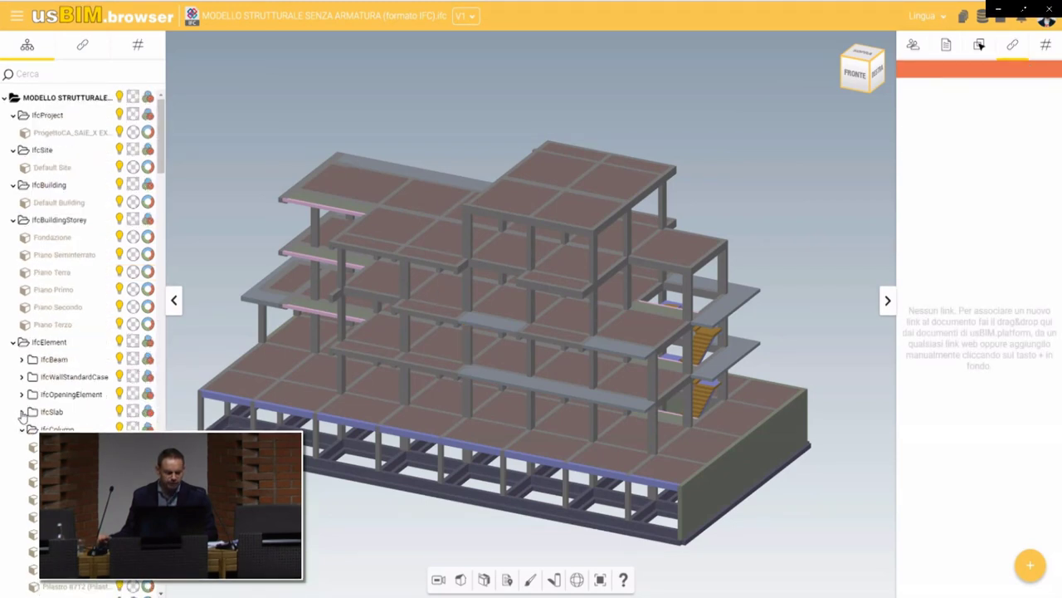
pyautogui.click(119, 376)
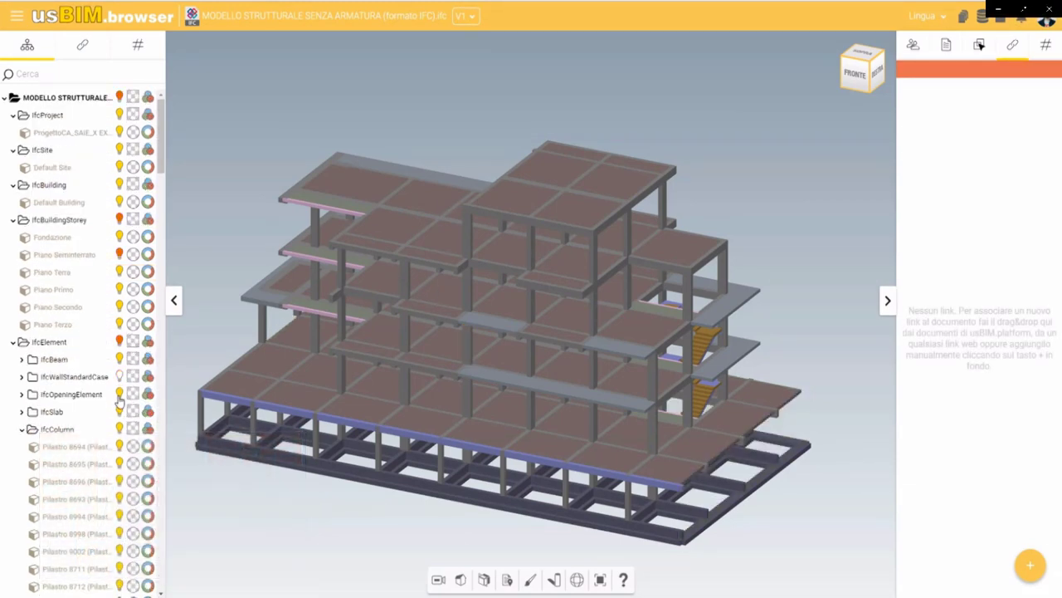
pyautogui.click(120, 412)
pyautogui.click(120, 412)
pyautogui.click(119, 412)
pyautogui.click(120, 428)
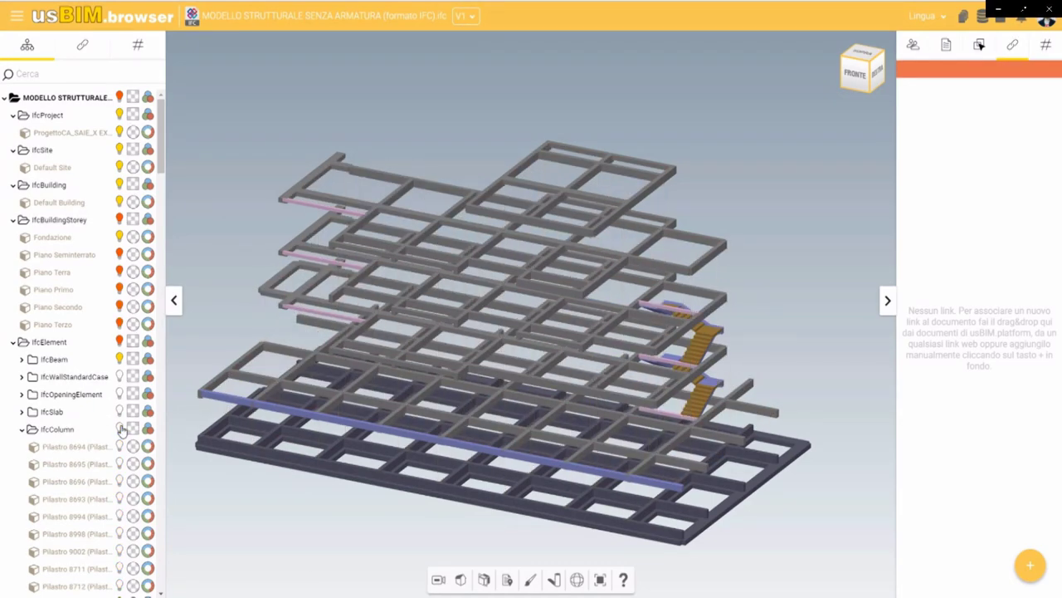
pyautogui.click(120, 411)
pyautogui.moveTo(403, 436); pyautogui.dragTo(419, 389)
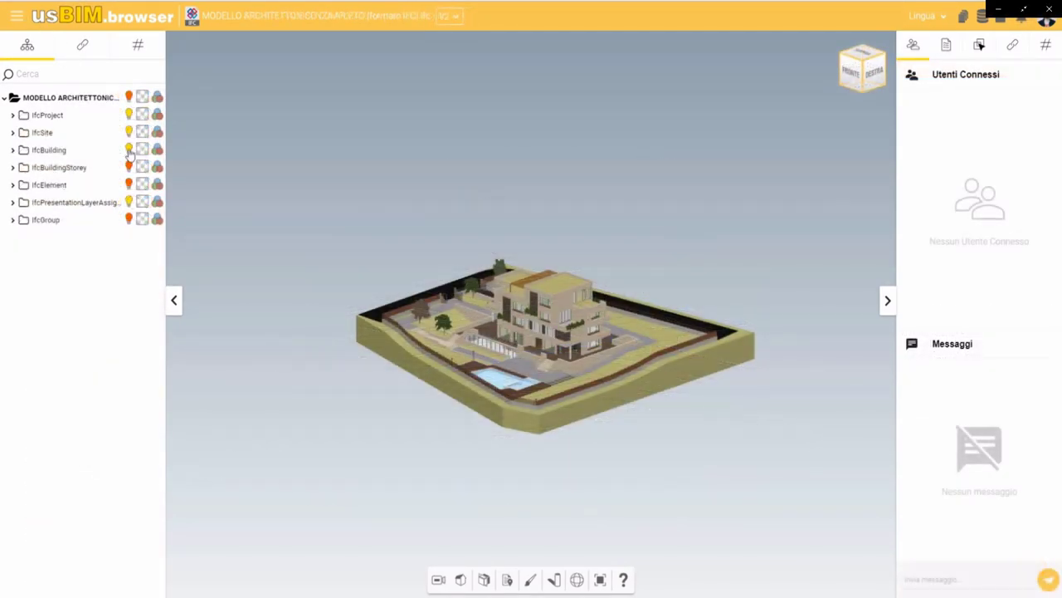
# Step: Title the issue "Modificare dimensioni e posizione infisso" and describe it as "Modificare le dimensioni dell'infisso (2,00m x 2,80m) e centrarlo rispetto alla facciata"
pyautogui.scroll(5, 489, 301)
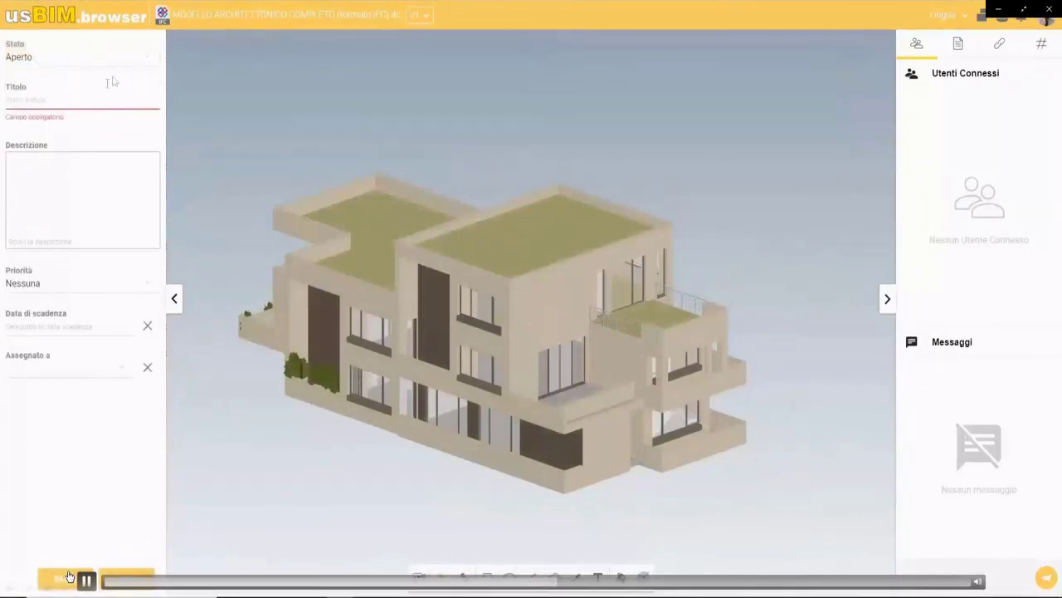
pyautogui.write('odificare')
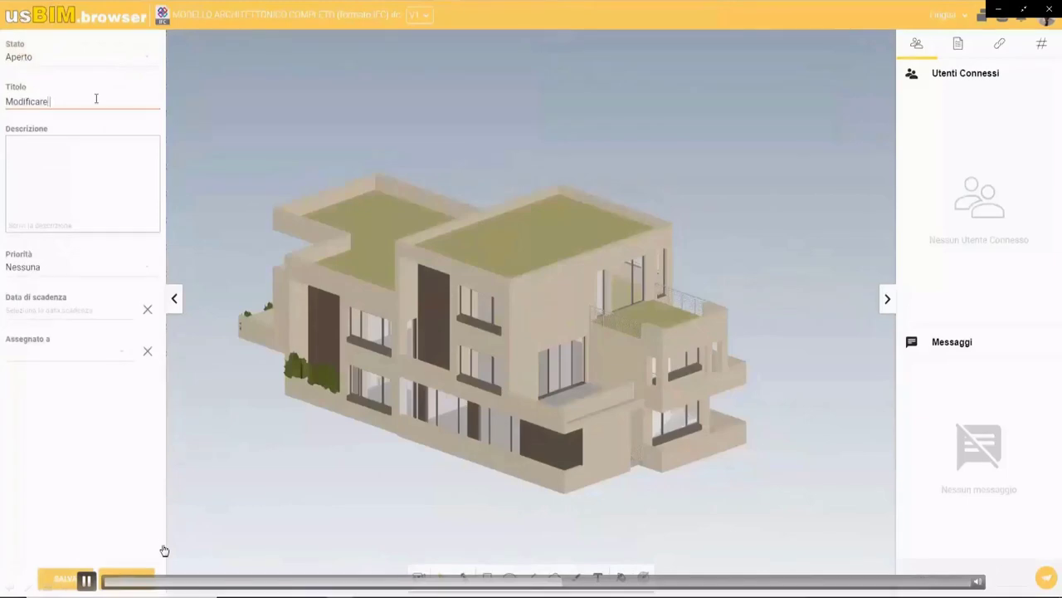
pyautogui.write(' dimensioni e posizione infisso')
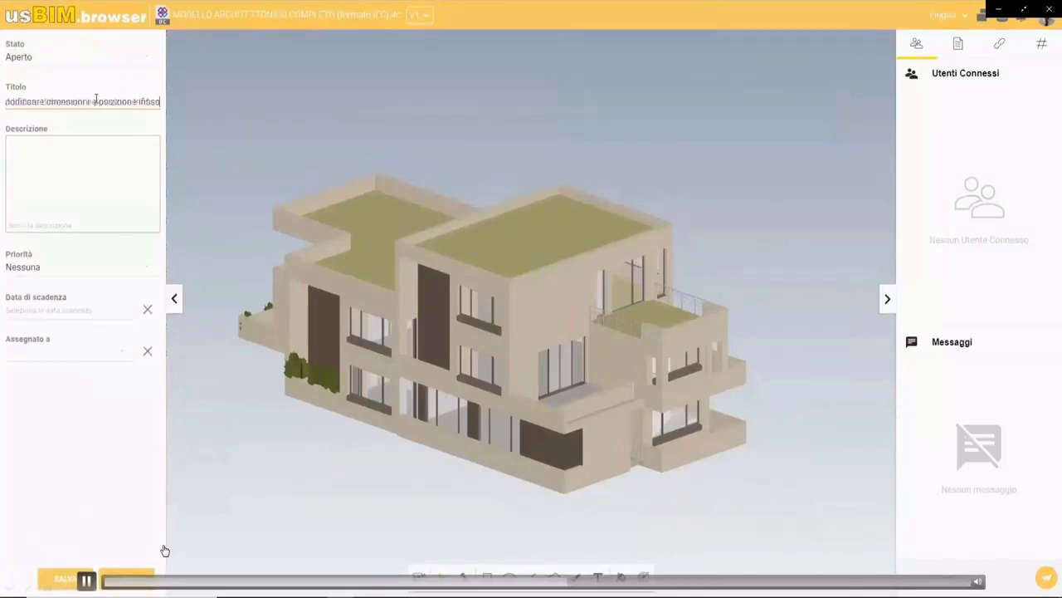
pyautogui.click(88, 158)
pyautogui.write("Modificare le dimensioni dell'infisso (2,00m x 2,80m) e centrarlo rispetto alla facciata")
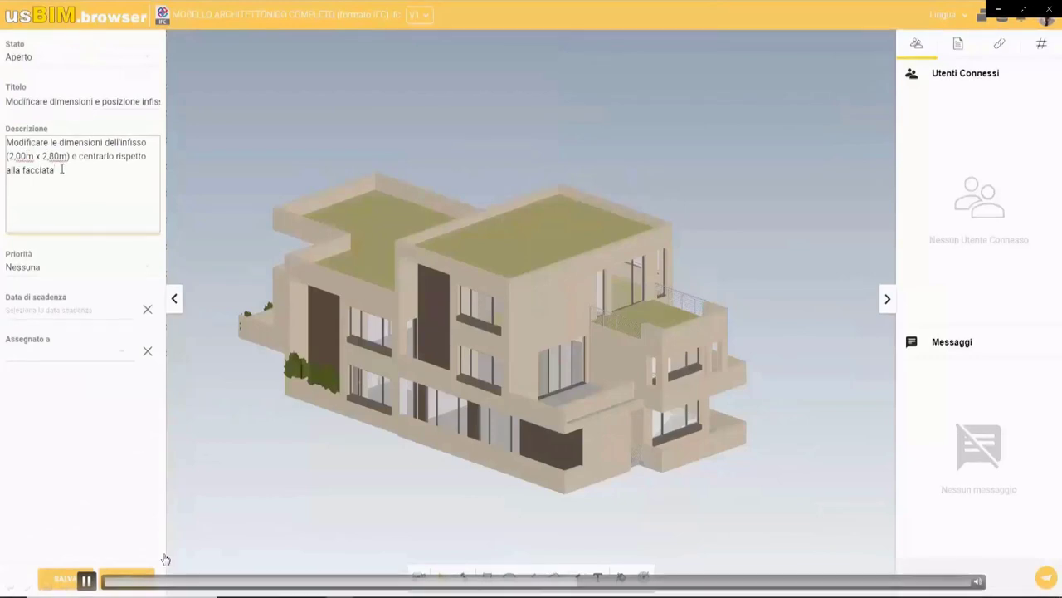
# Step: Set the issue's priority to Alta and its due date to 9/3/2019, and assign it to the first listed team member
pyautogui.click(144, 267)
pyautogui.click(92, 323)
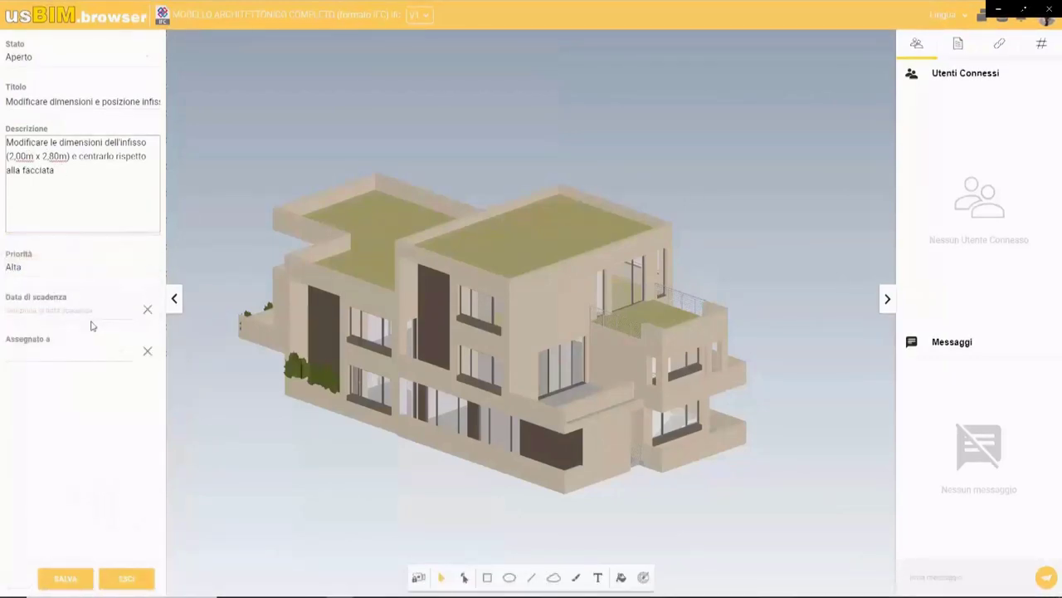
pyautogui.click(90, 314)
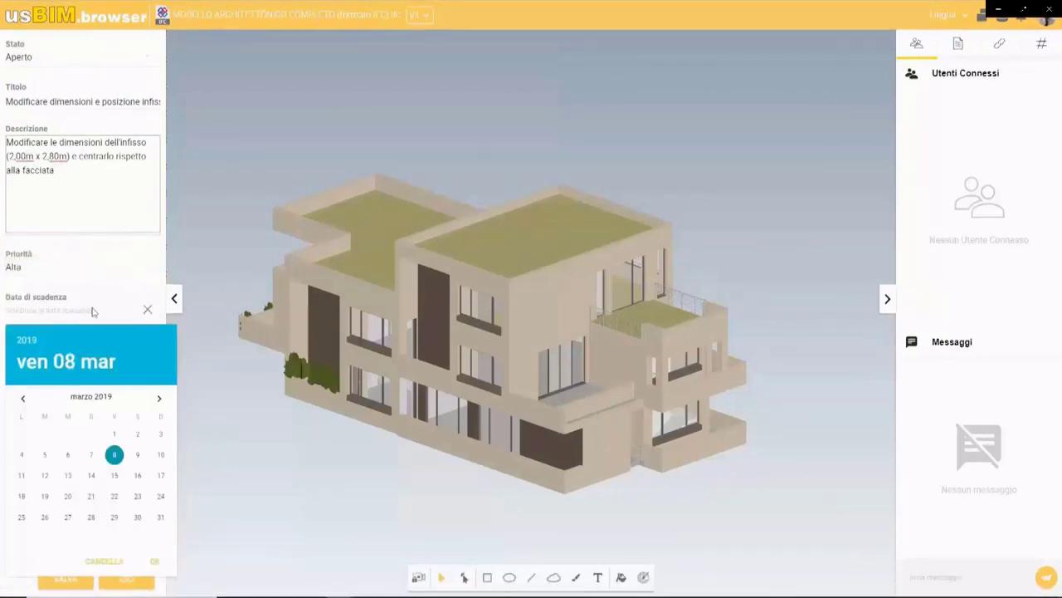
pyautogui.click(138, 456)
pyautogui.click(103, 353)
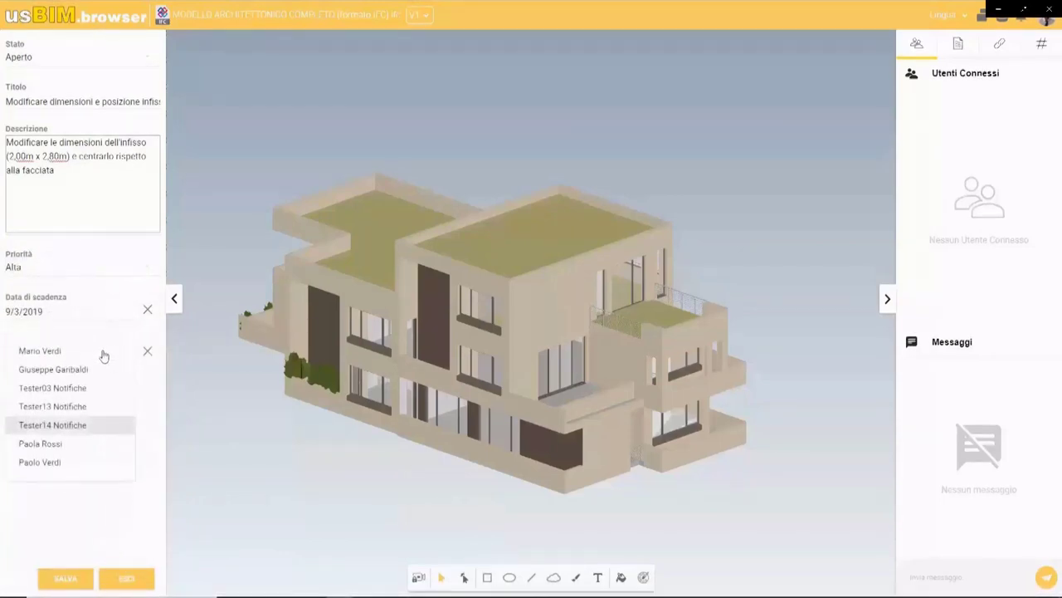
pyautogui.click(103, 352)
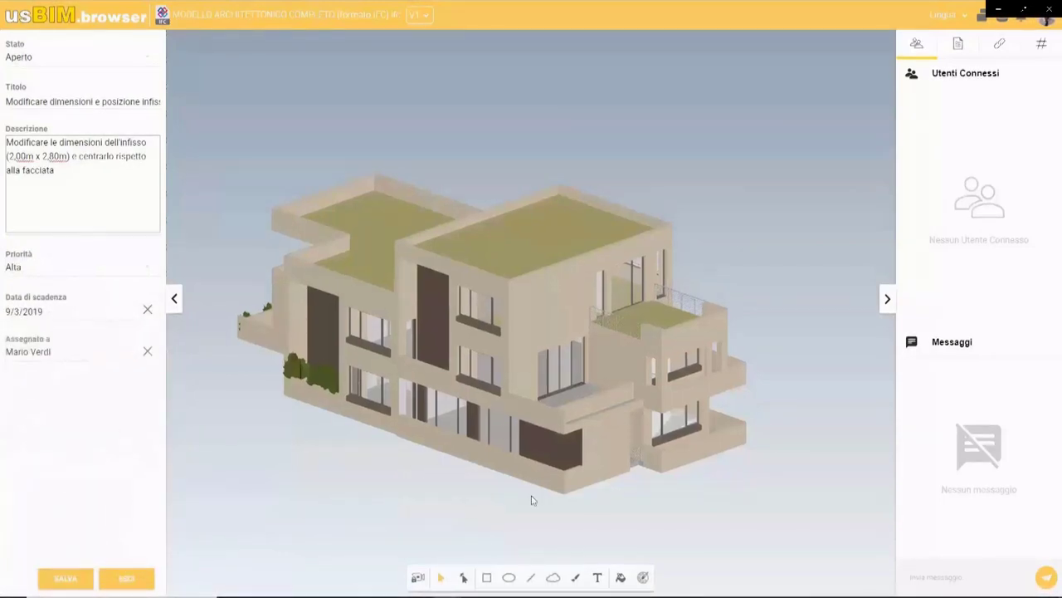
# Step: Sketch a leader line from the balcony window up into the sky and a cloud callout beside its upper end
pyautogui.moveTo(562, 378)
pyautogui.mouseDown()
pyautogui.moveTo(644, 191)
pyautogui.moveTo(648, 152)
pyautogui.mouseUp()
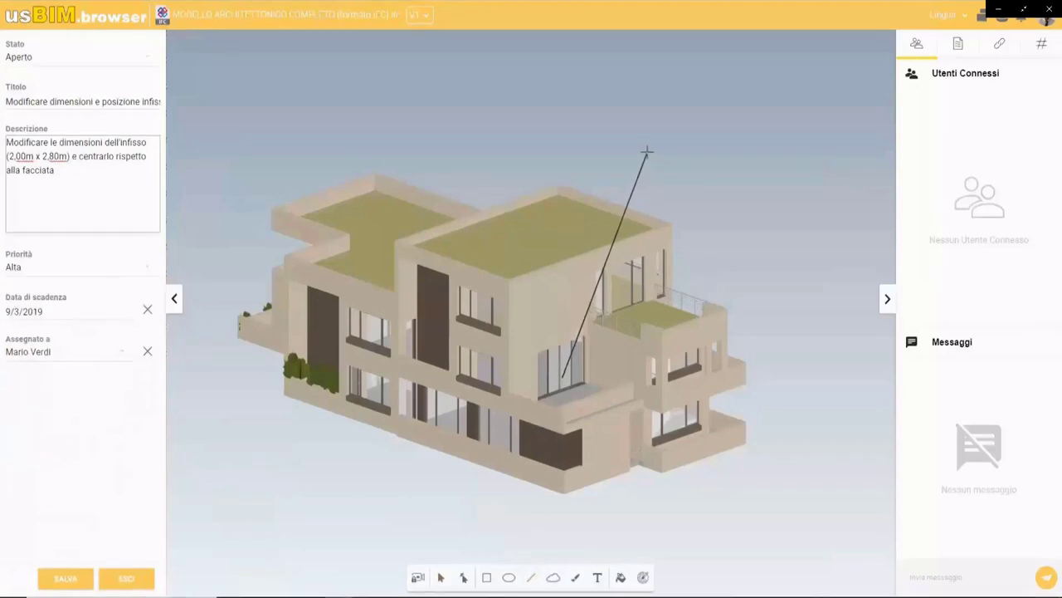
pyautogui.click(554, 578)
pyautogui.moveTo(664, 106); pyautogui.dragTo(820, 194)
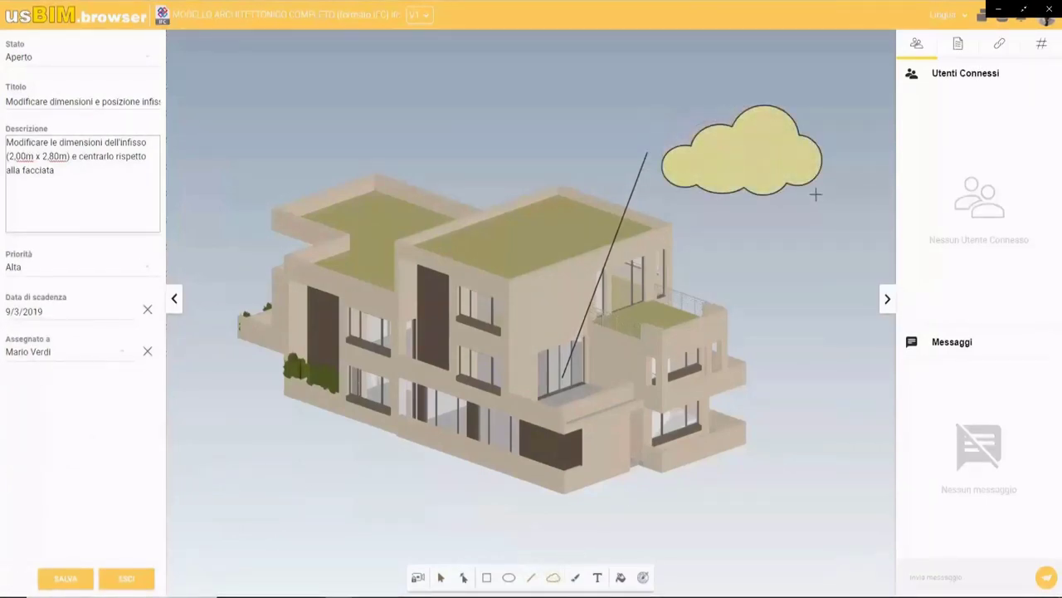
pyautogui.click(648, 475)
# Step: Label the cloud callout with the text "INFISSO DA MODIFICARE"
pyautogui.click(599, 577)
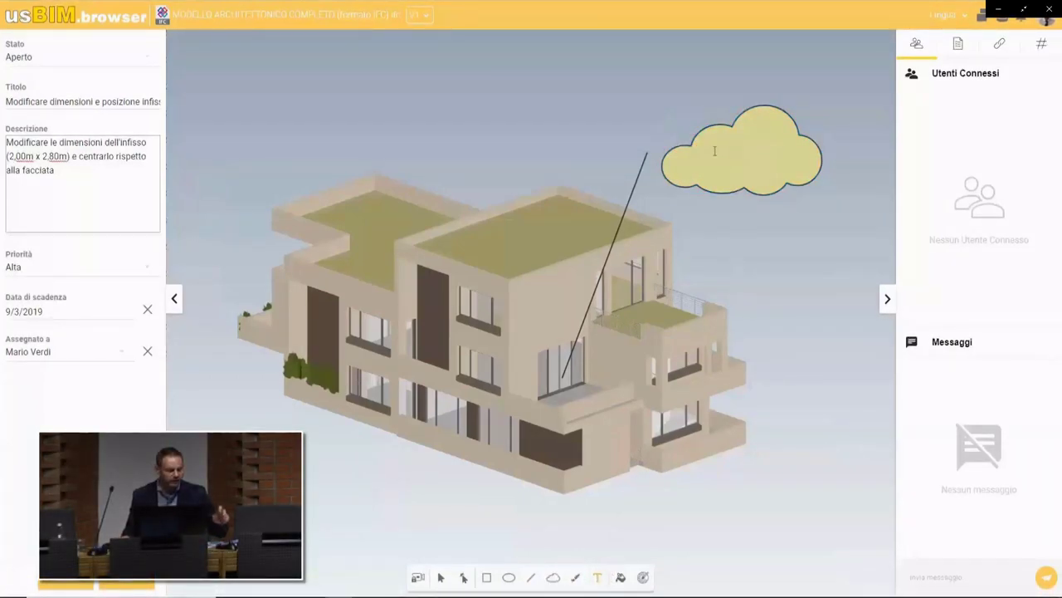
pyautogui.click(712, 149)
pyautogui.write('INFISSO')
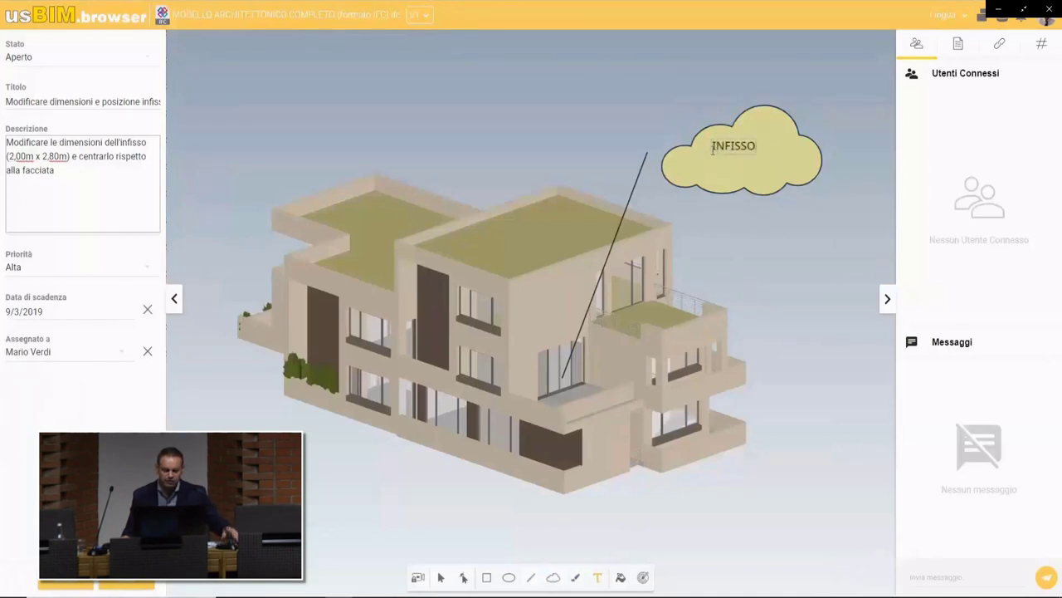
pyautogui.write(' DA MO')
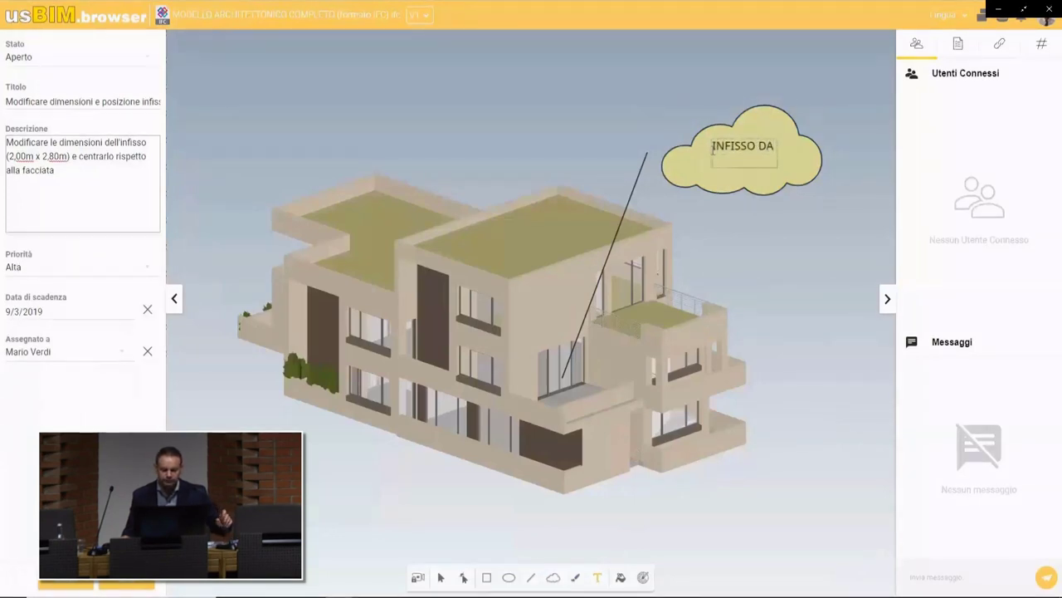
pyautogui.write('DIFICARE')
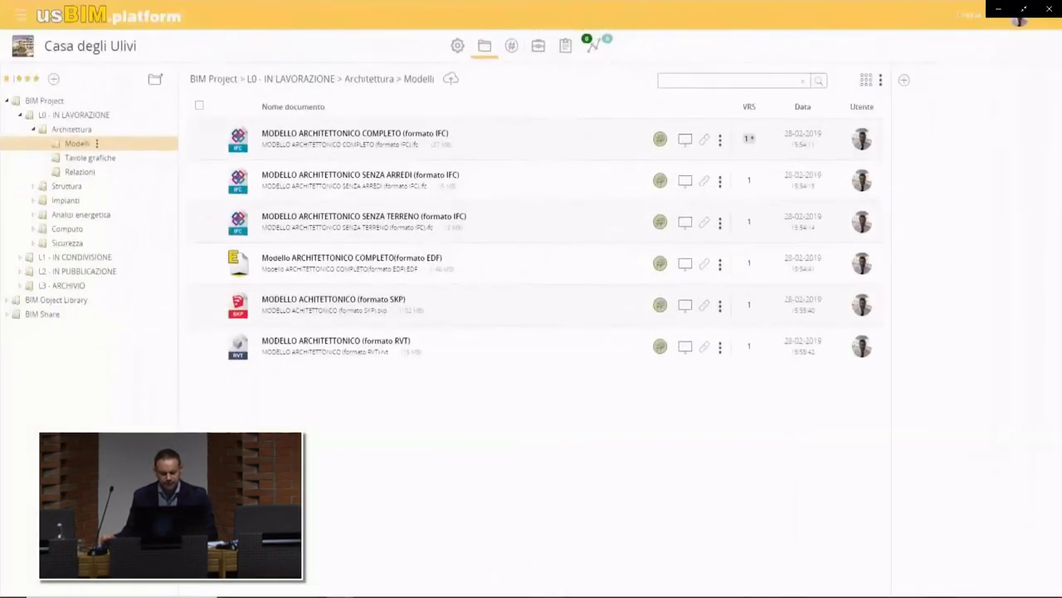
# Step: Sign out of the issue creator's account and switch to the assignee's account
pyautogui.click(1019, 17)
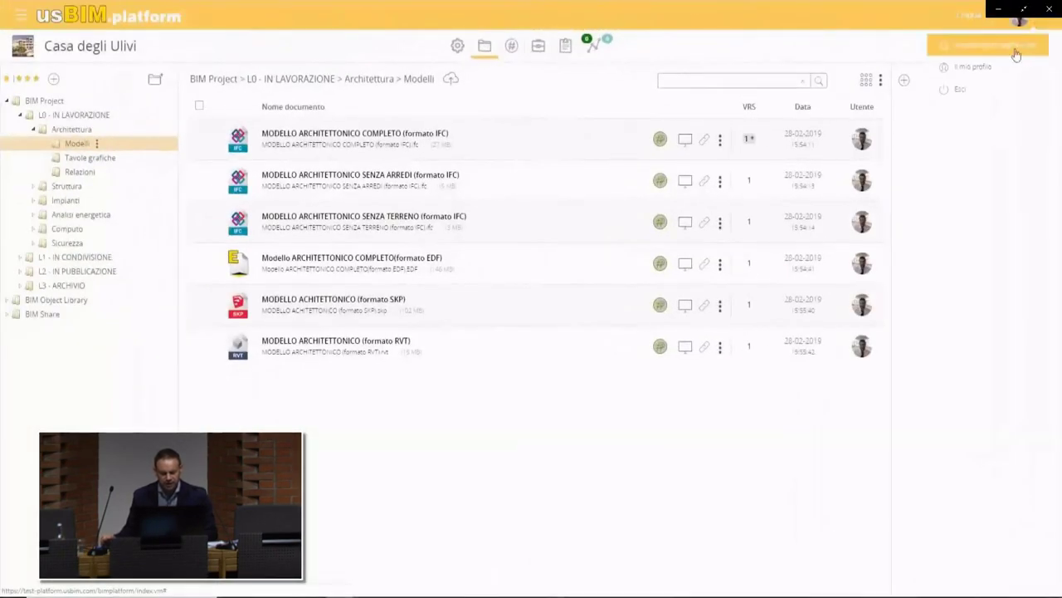
pyautogui.click(982, 93)
pyautogui.click(739, 282)
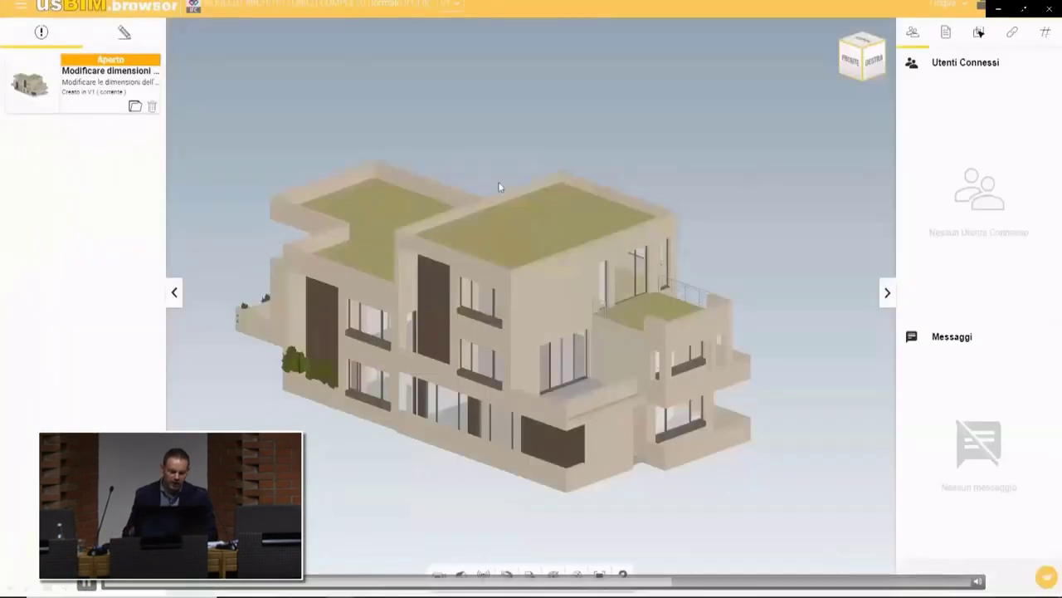
# Step: Open the window issue, review its details and add the comment "ok, provvedo alla modifica"
pyautogui.click(136, 108)
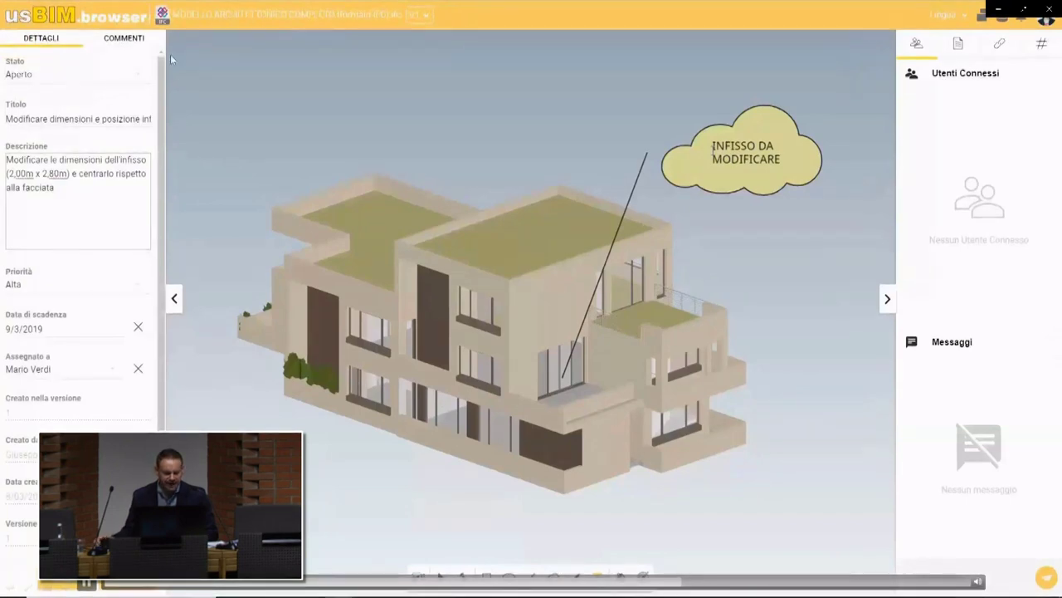
pyautogui.moveTo(161, 91); pyautogui.dragTo(161, 157)
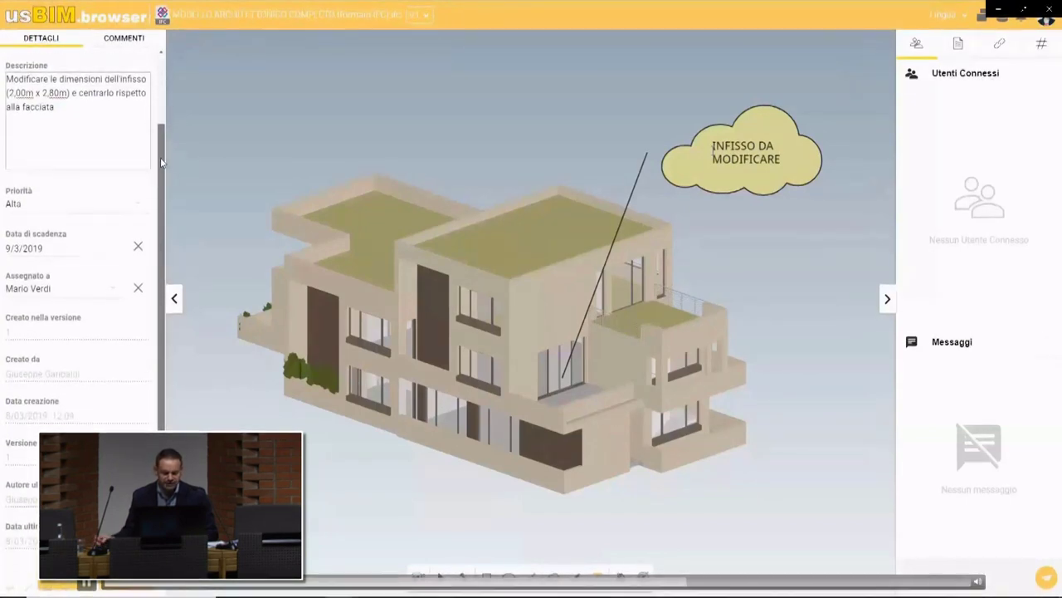
pyautogui.click(131, 38)
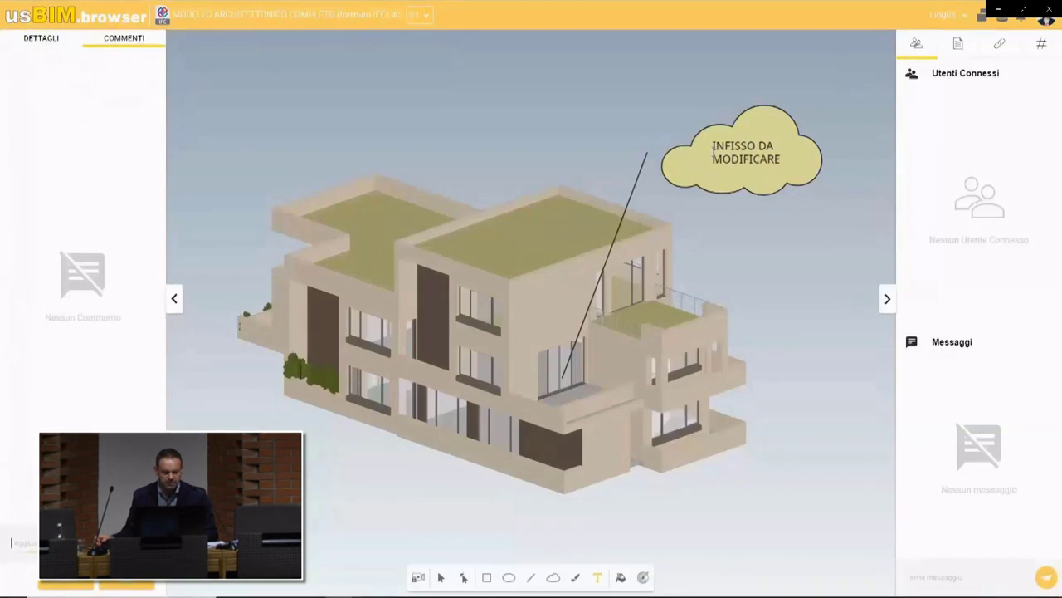
pyautogui.write('ok, pro')
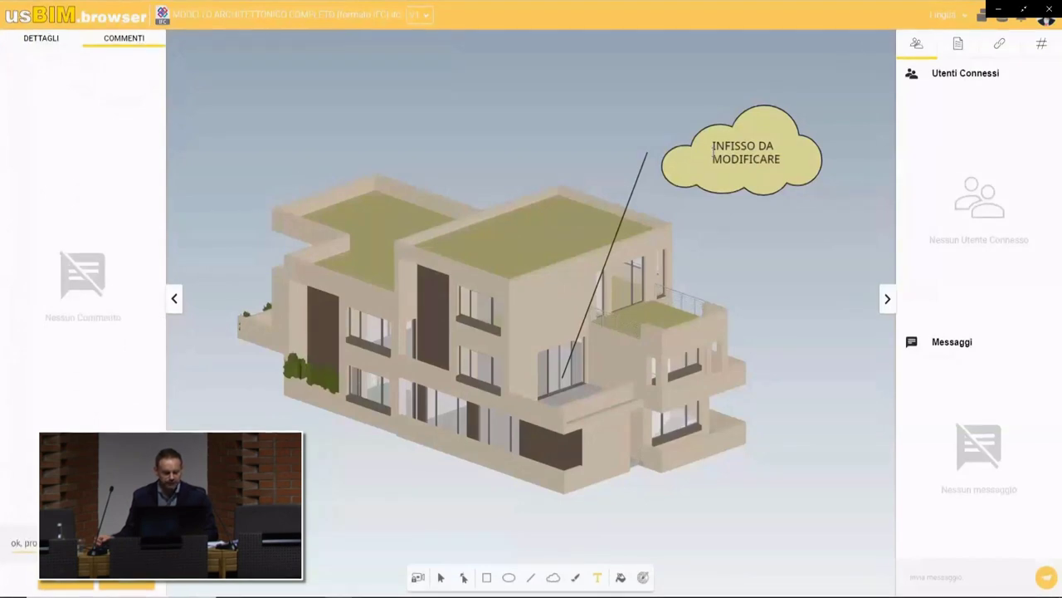
pyautogui.write('vvedo alla modifica')
pyautogui.press('Return')
# Step: Upload MODELLO ARCHITETTONICO COMPLETO (formato IFC).ifc from the desktop IFC folder into Architettura > Modelli as a new version
pyautogui.hotkey('alt', 'Tab')
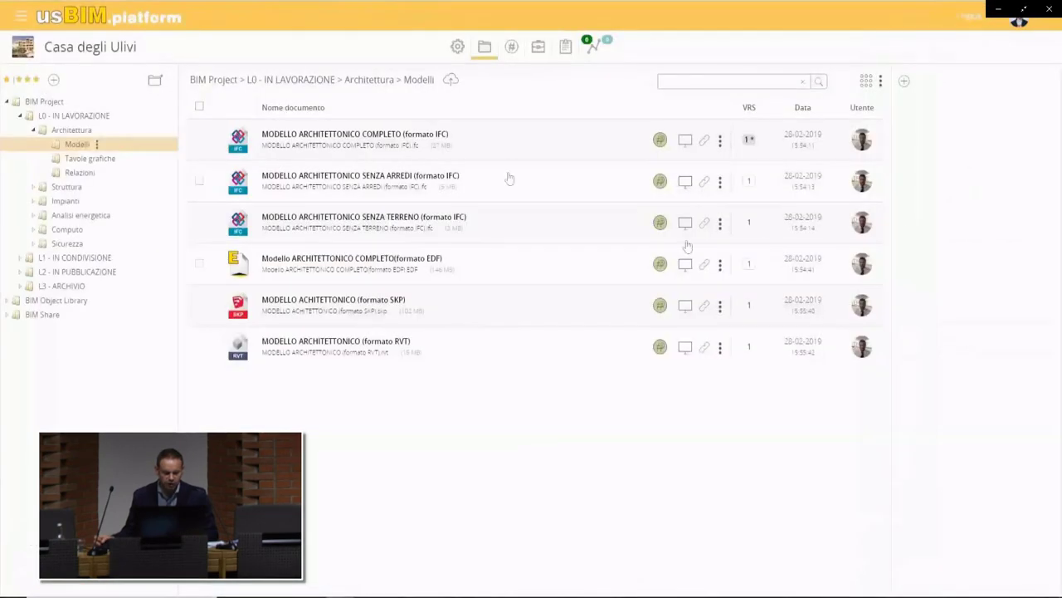
pyautogui.click(450, 80)
pyautogui.click(338, 97)
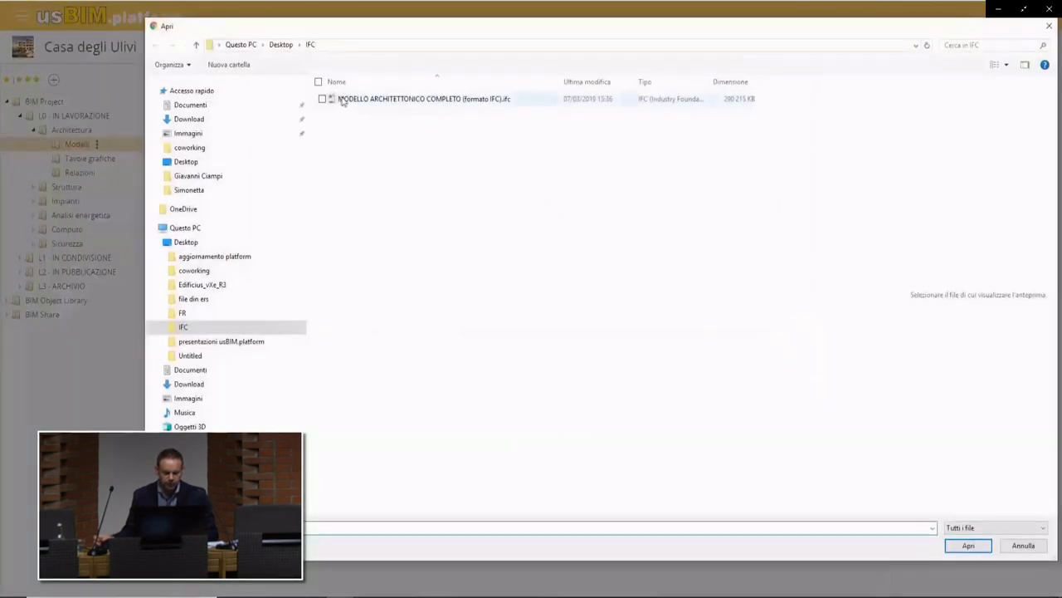
pyautogui.click(412, 98)
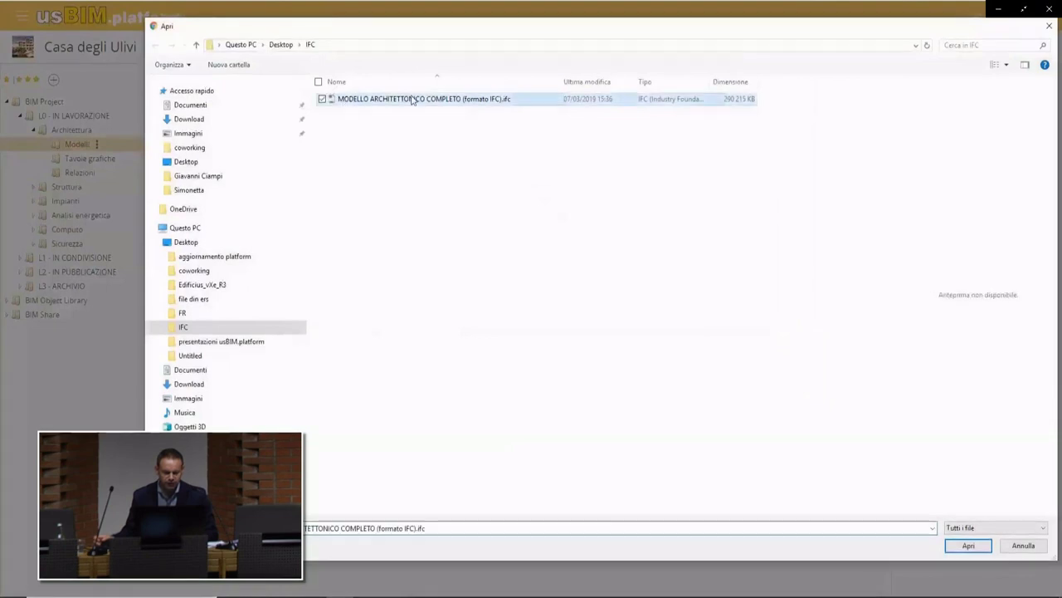
pyautogui.click(969, 546)
pyautogui.click(747, 343)
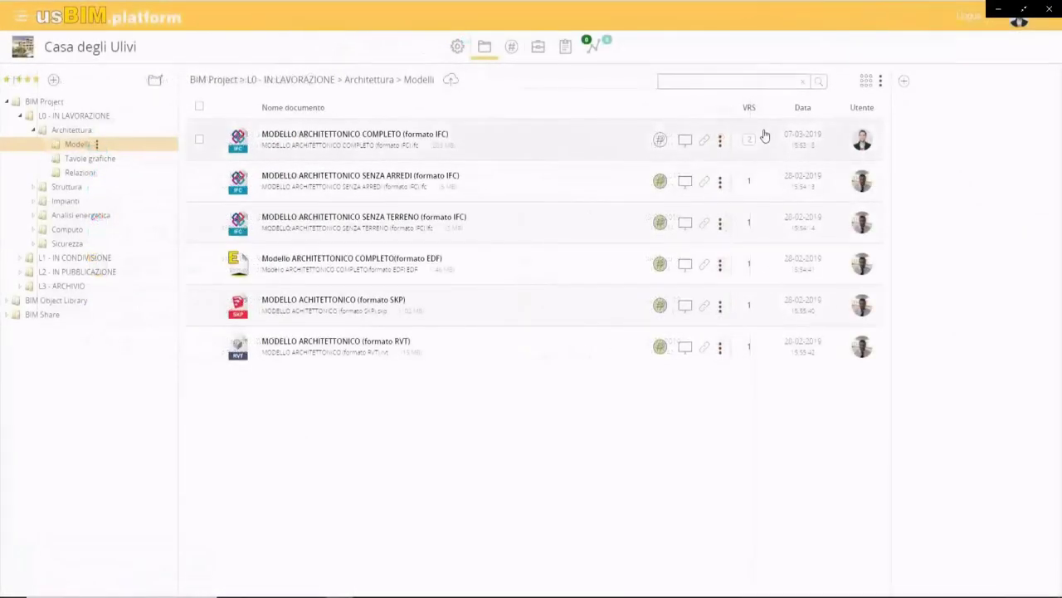
# Step: Switch back to the issue creator's account and review the window issue's details against the updated model
pyautogui.click(1019, 21)
pyautogui.click(1005, 91)
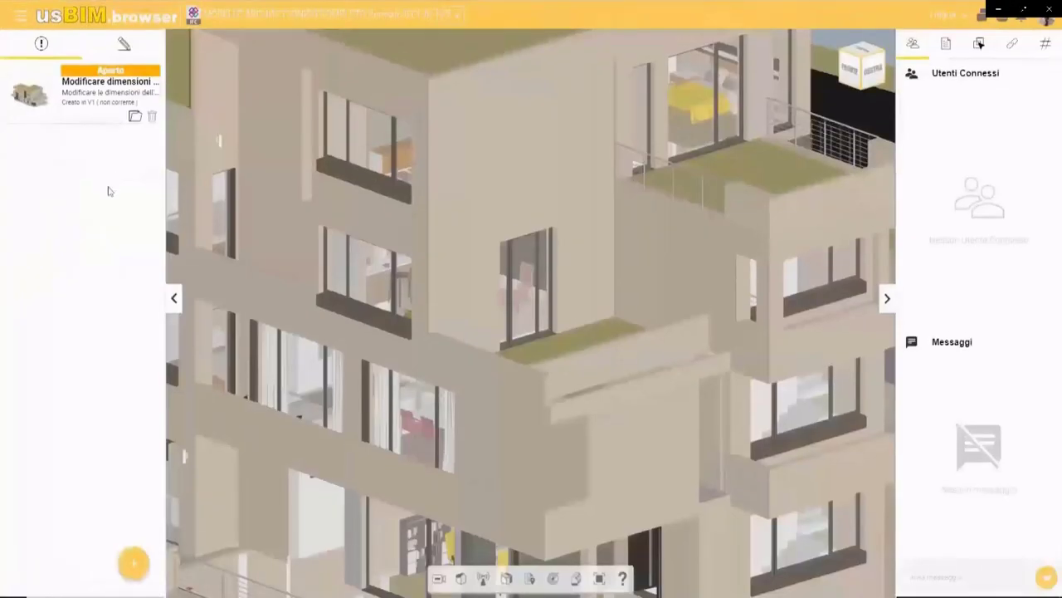
pyautogui.click(130, 121)
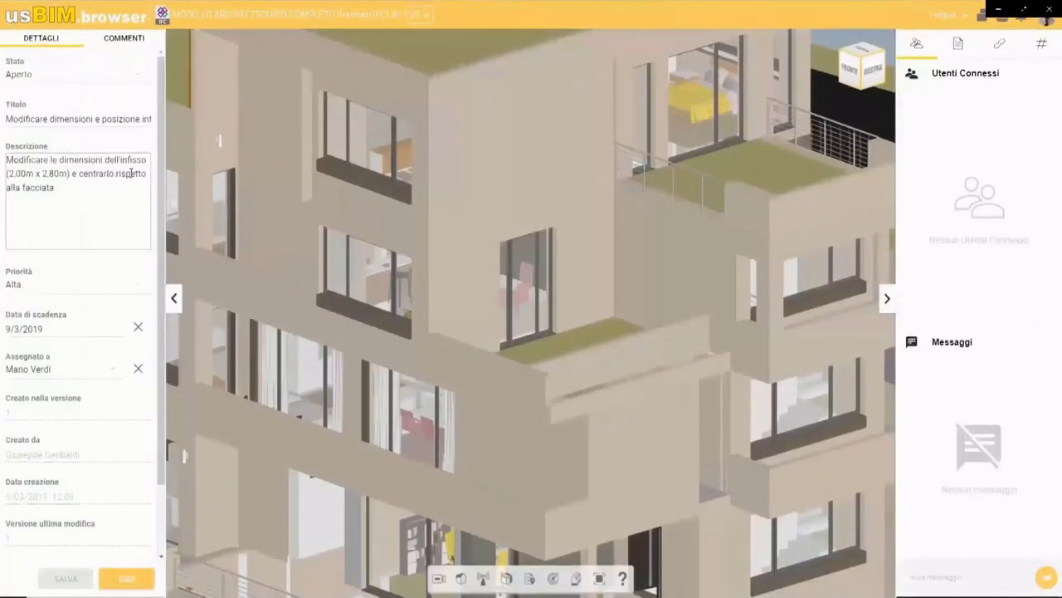
pyautogui.scroll(-2, 162, 159)
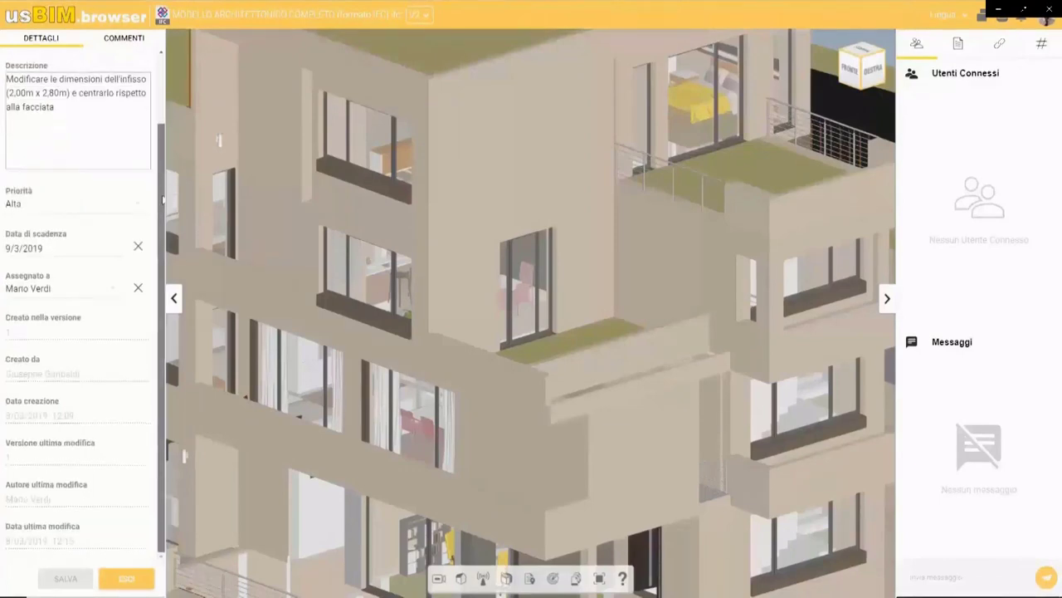
pyautogui.scroll(2, 137, 117)
# Step: Set the issue's status to Risolto, enter the response "Perfetto, buon lavoro" and save the issue
pyautogui.click(133, 79)
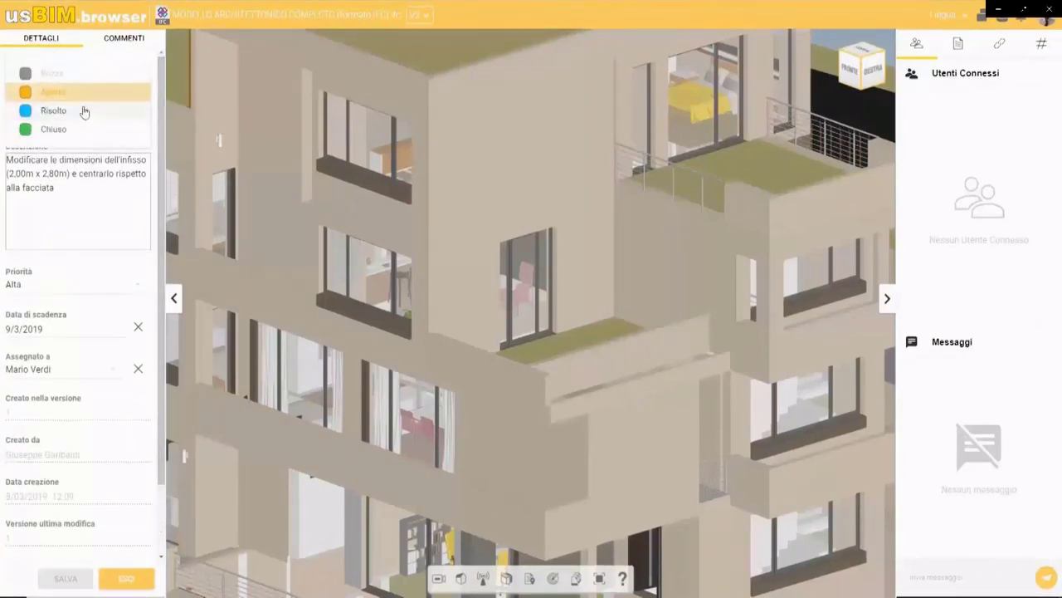
pyautogui.click(53, 110)
pyautogui.click(43, 308)
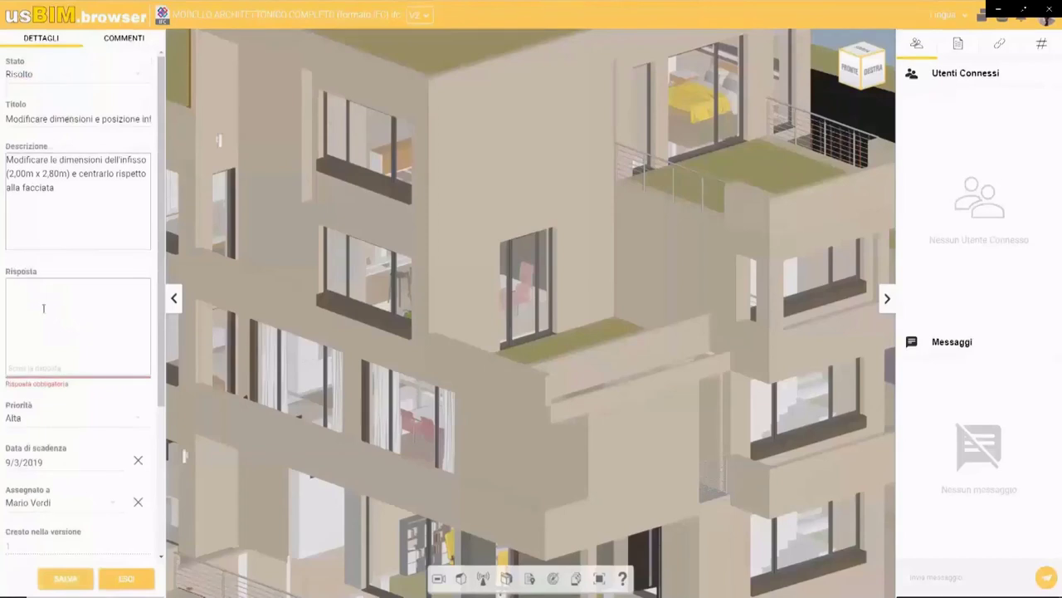
pyautogui.write('Perfetto, bu')
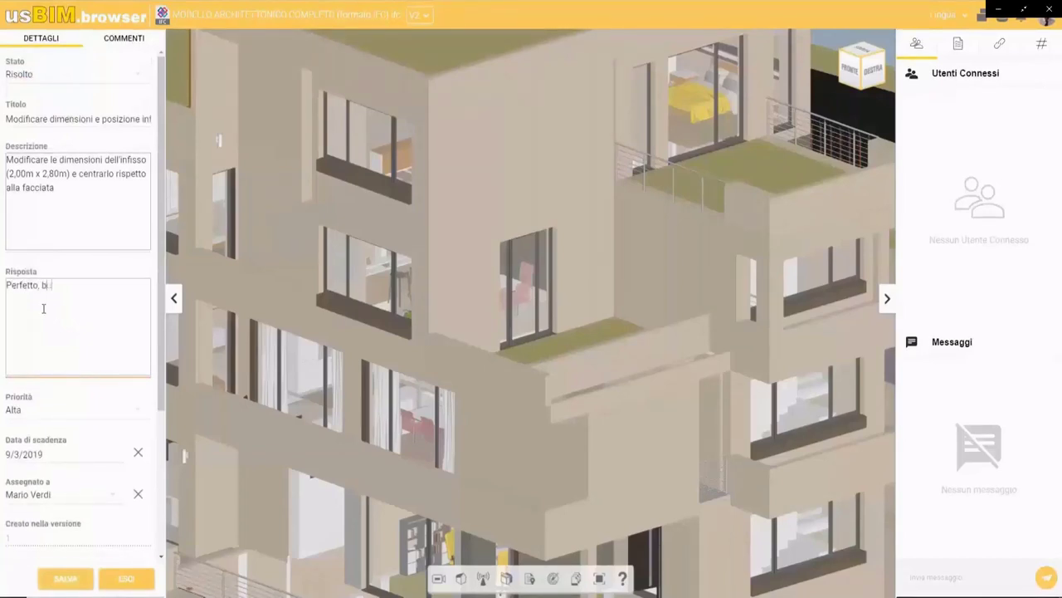
pyautogui.write('on lavoro')
pyautogui.click(70, 580)
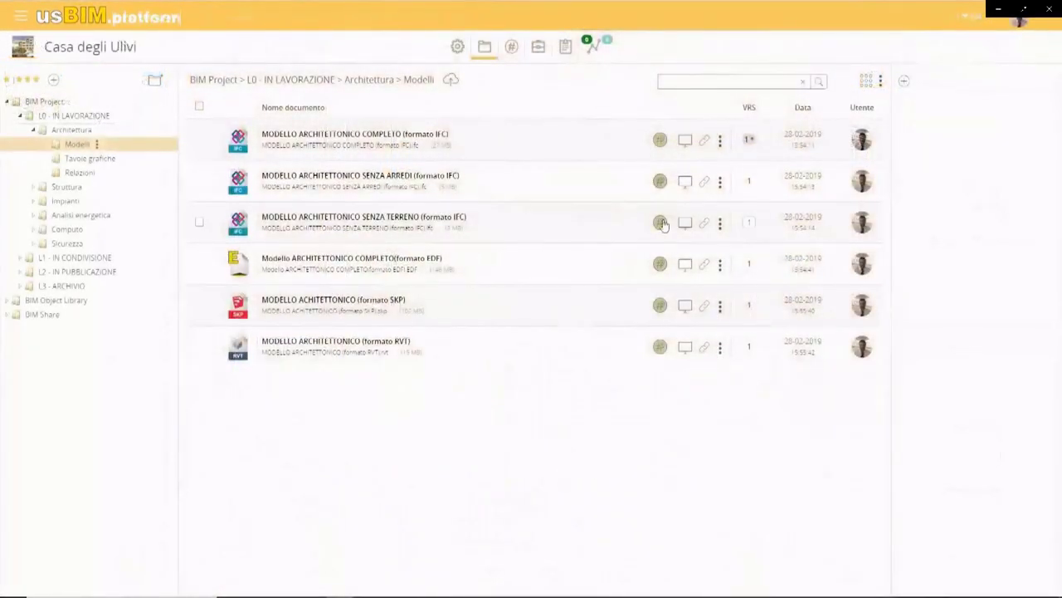
# Step: Open MODELLO ARCHITETTONICO COMPLETO (formato IFC) in the viewer and open the connected user's collaboration options
pyautogui.click(684, 140)
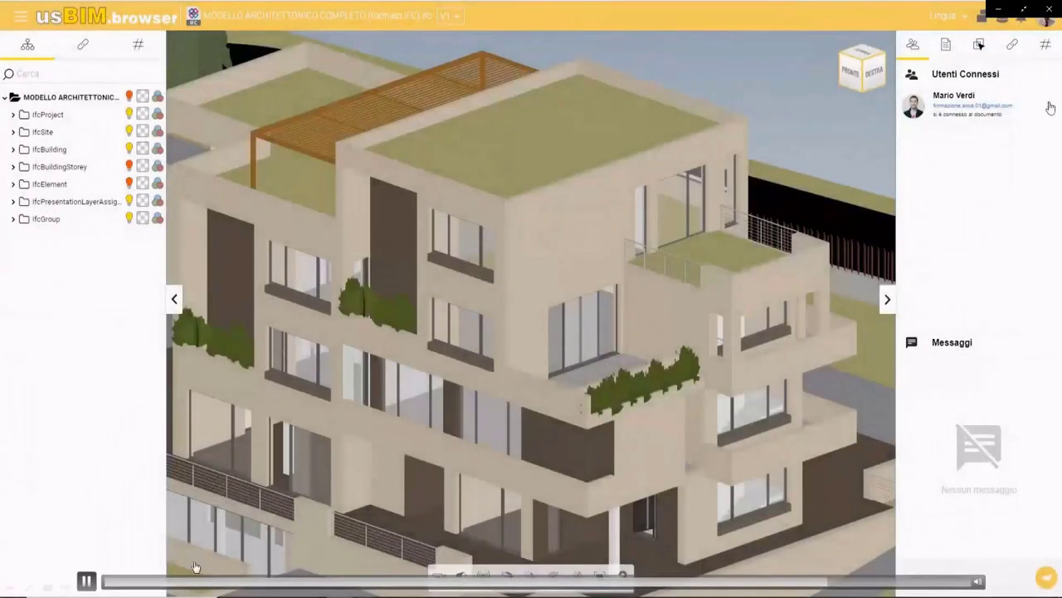
pyautogui.click(1048, 105)
pyautogui.click(89, 581)
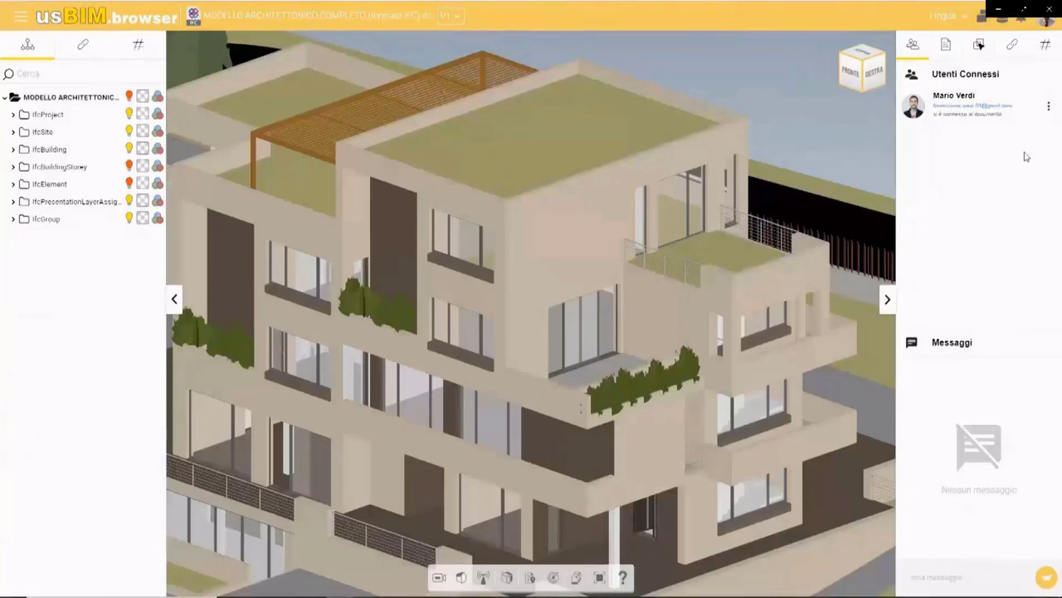
pyautogui.click(86, 581)
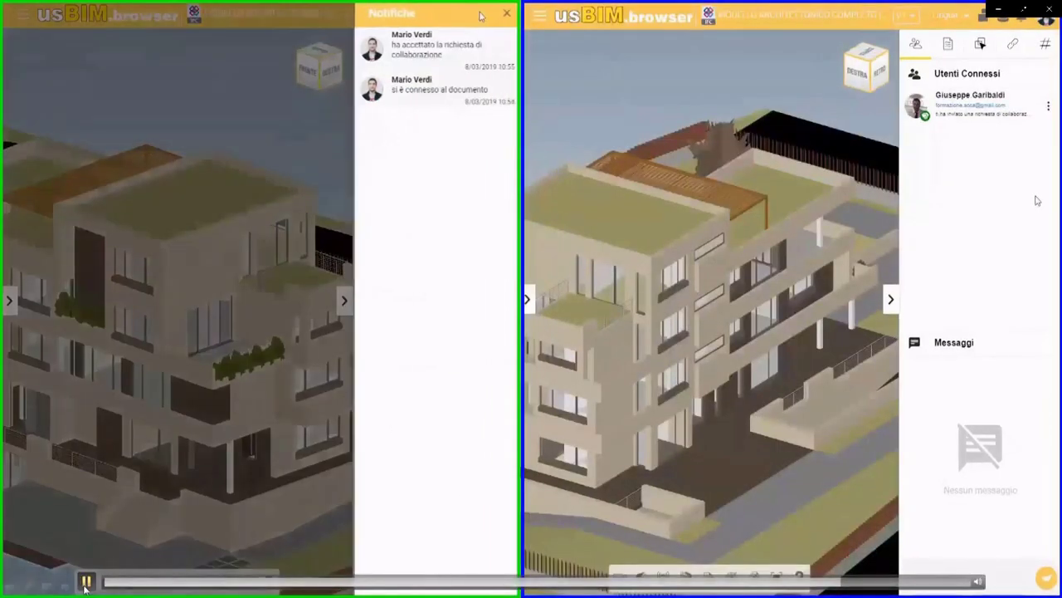
pyautogui.click(86, 581)
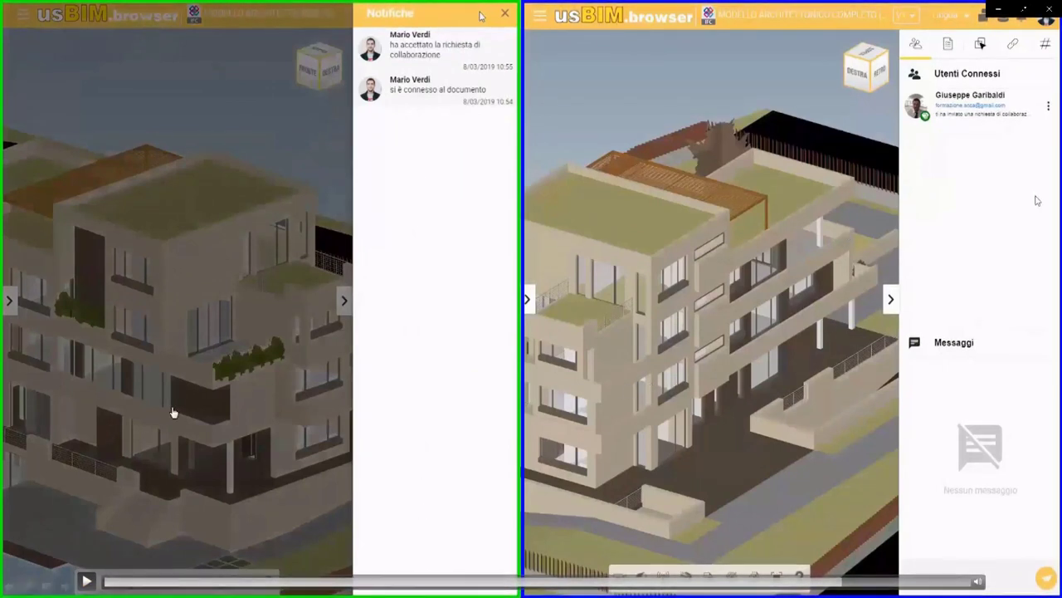
pyautogui.click(86, 581)
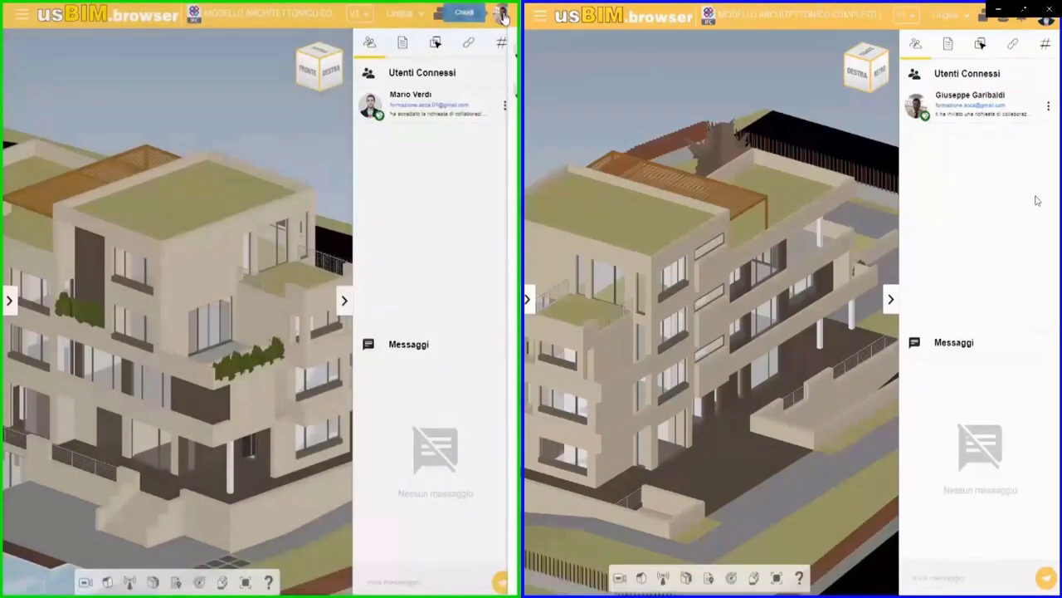
pyautogui.click(88, 579)
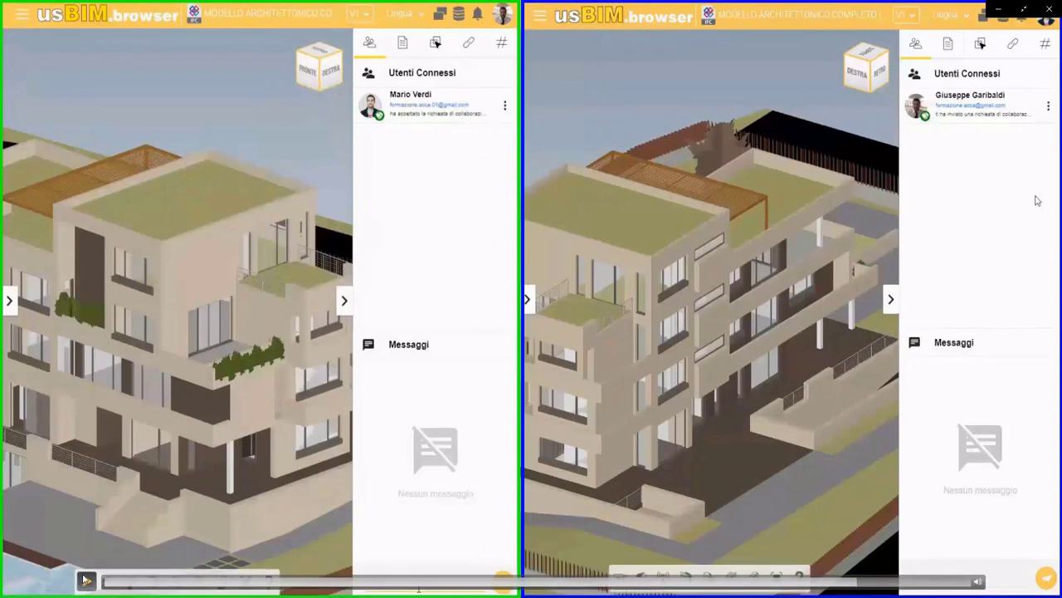
pyautogui.click(86, 581)
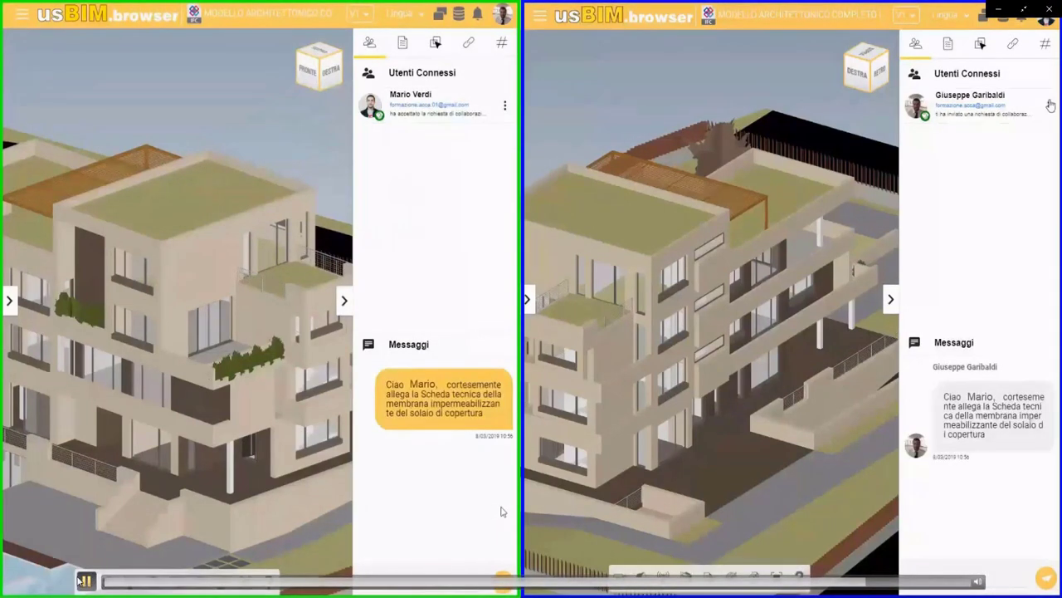
pyautogui.click(86, 580)
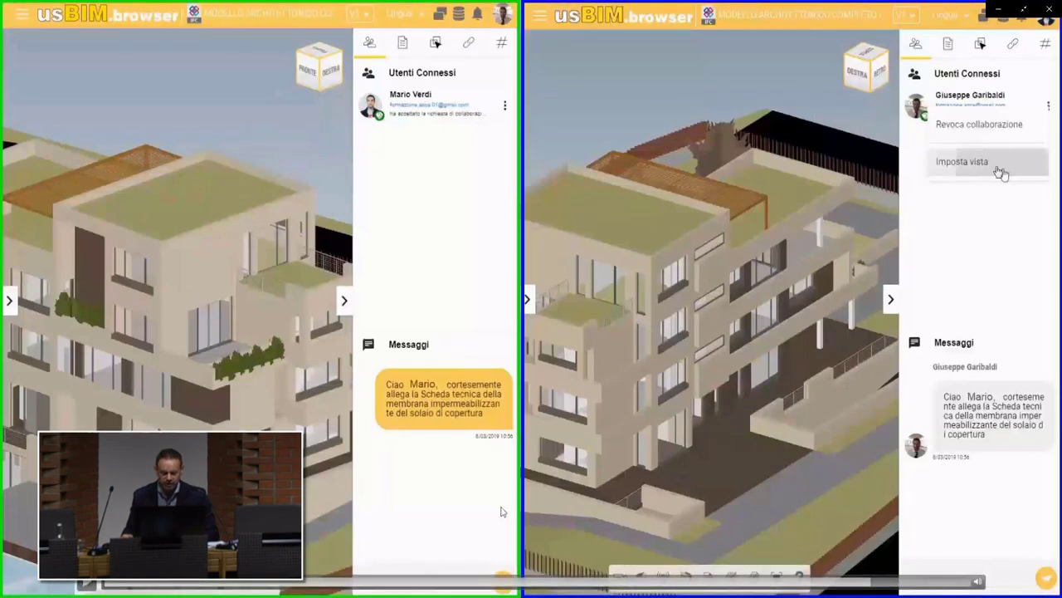
# Step: Match the second user's model view to the collaborator's and send the message "Mi puoi indicare a quale entità devo allegarla?"
pyautogui.click(1004, 174)
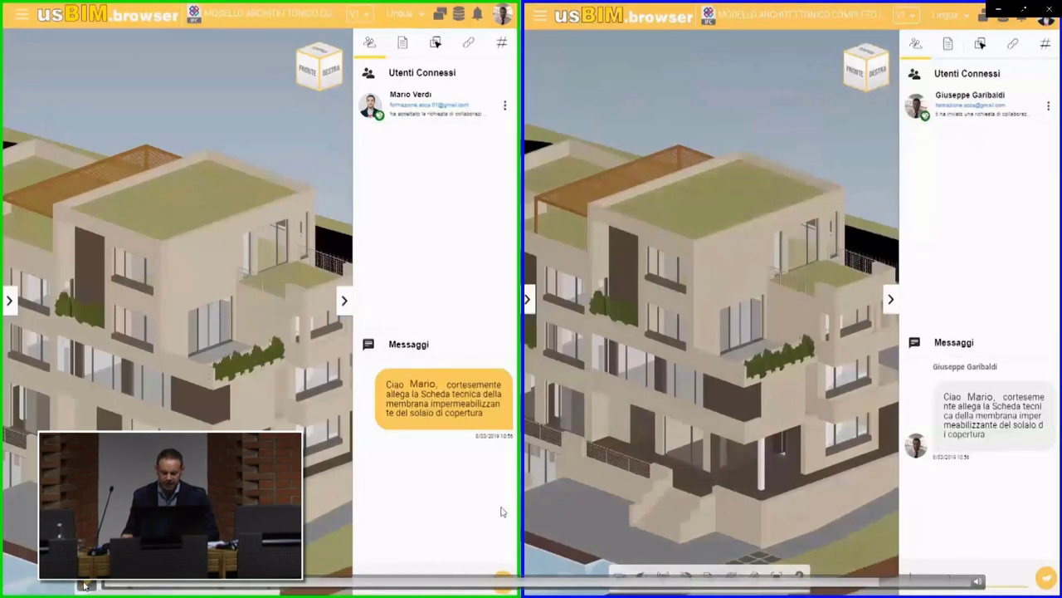
pyautogui.click(1044, 580)
# Step: Select the top roof slab in the first user's model and assign it a red colour (RGB 236, 21, 21)
pyautogui.click(187, 184)
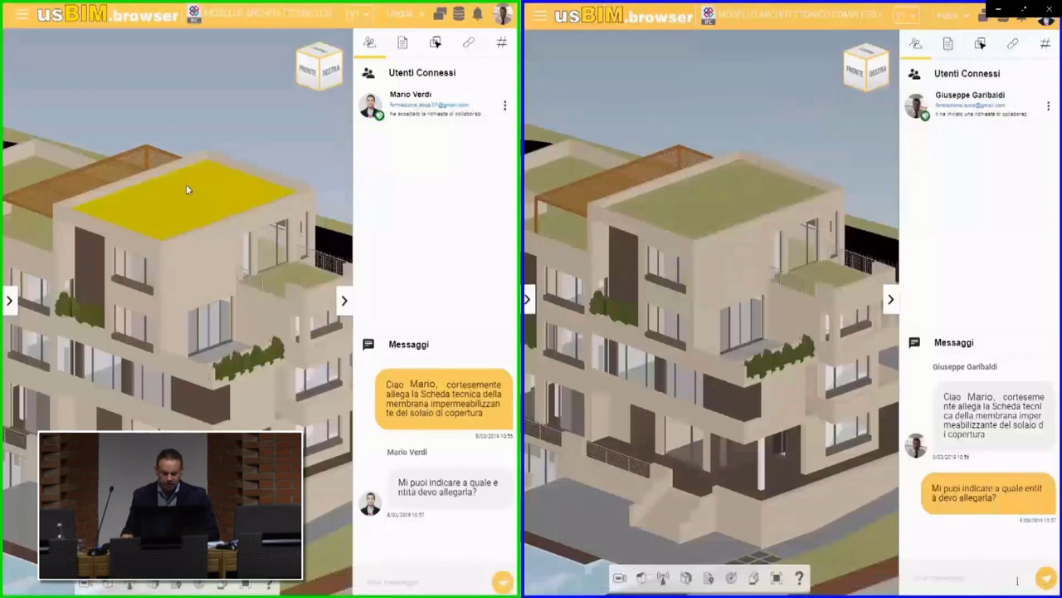
pyautogui.click(149, 224)
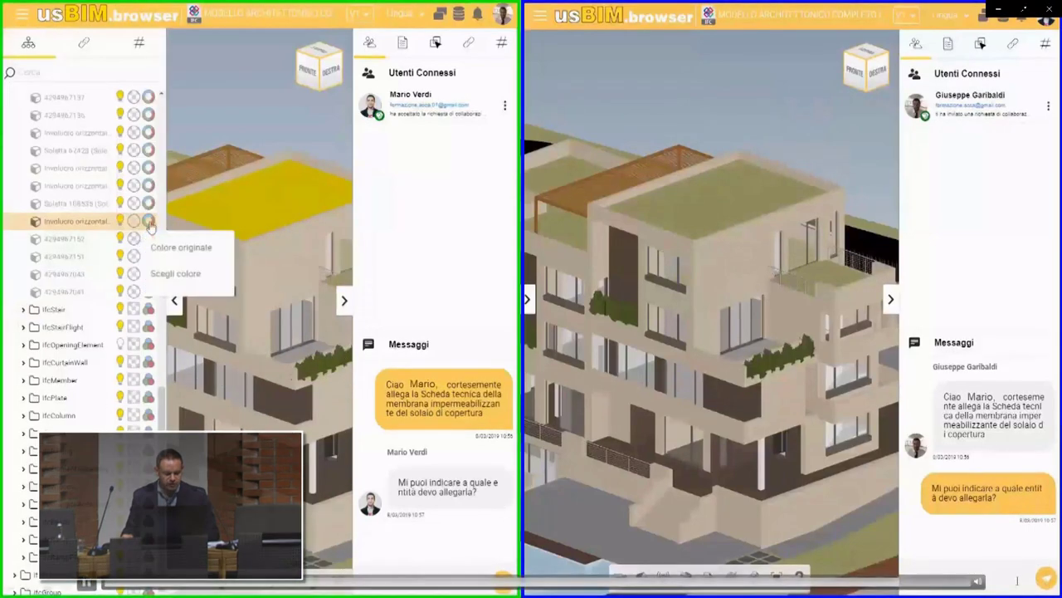
pyautogui.click(176, 276)
pyautogui.click(248, 242)
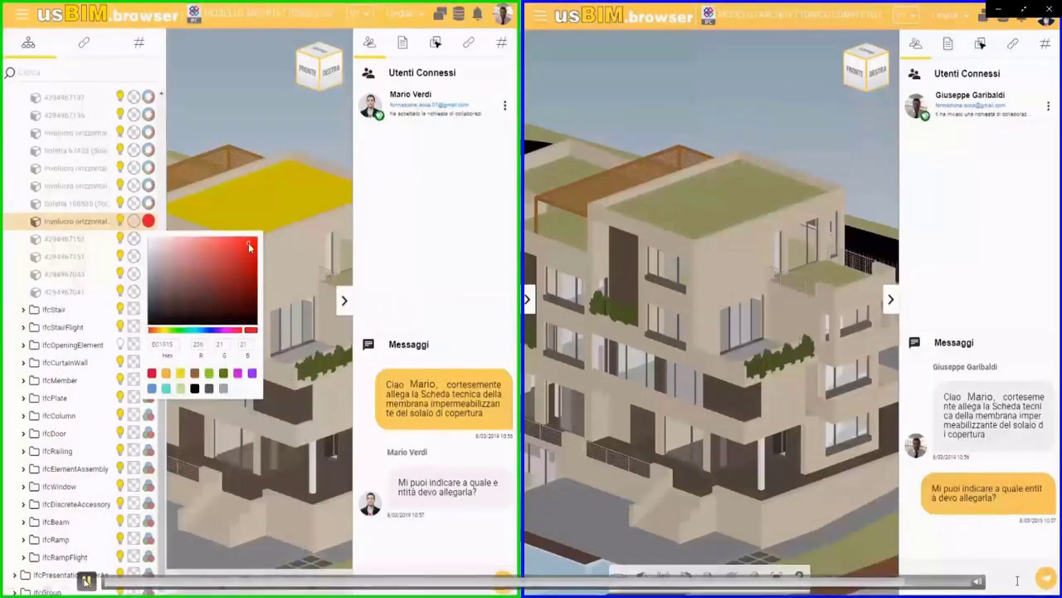
# Step: Send the second user's reply "ok" and attach "Scheda tecnica Membrana impermeabilizzante" to the red roof slab
pyautogui.click(1048, 581)
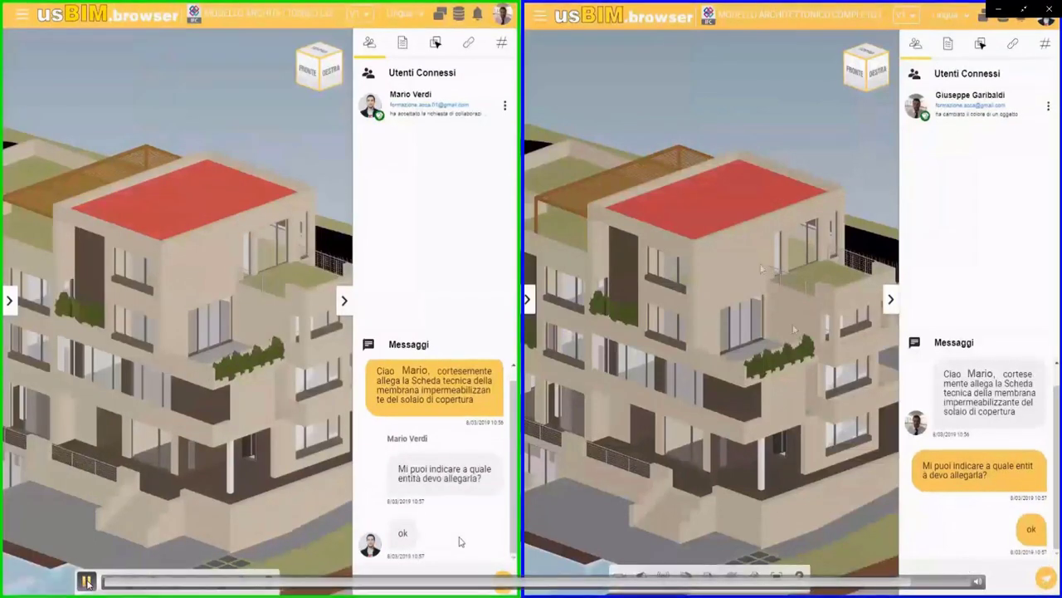
pyautogui.click(726, 200)
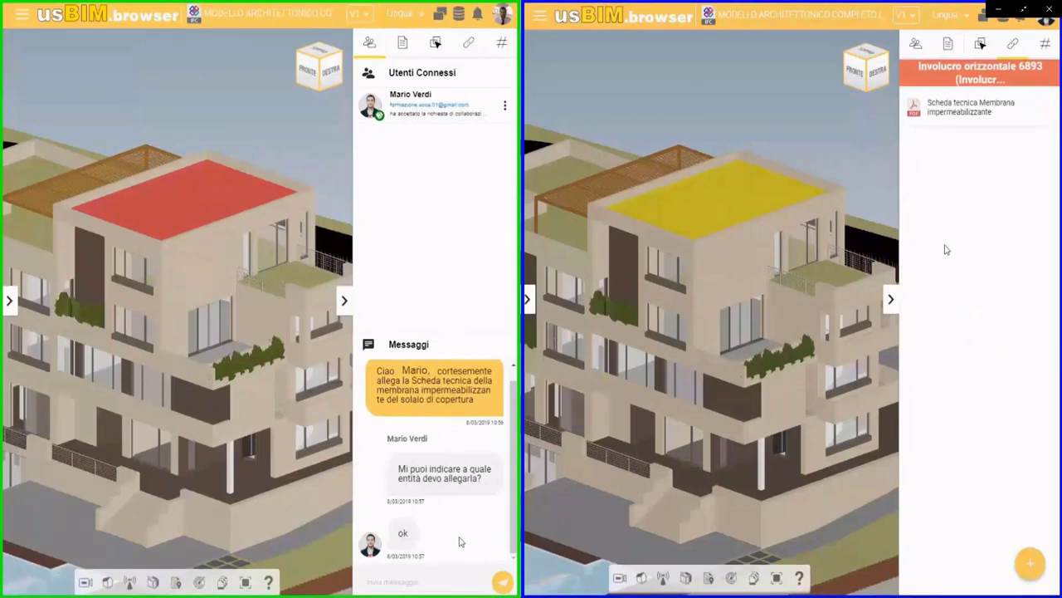
# Step: Open the first user's notifications to review the collaborator's recent activity on the model
pyautogui.click(478, 14)
pyautogui.click(119, 548)
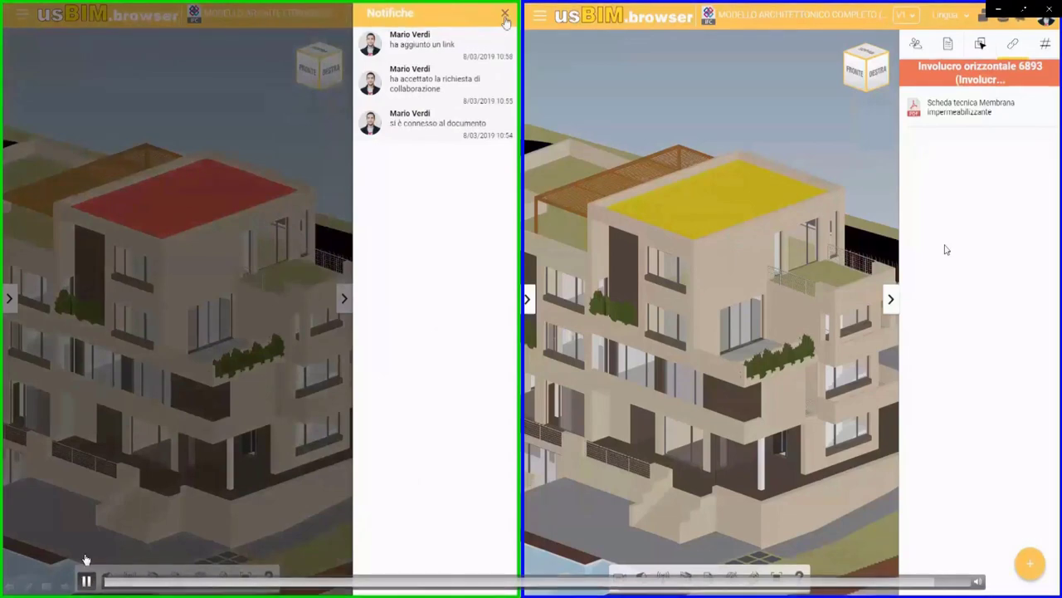
pyautogui.click(85, 581)
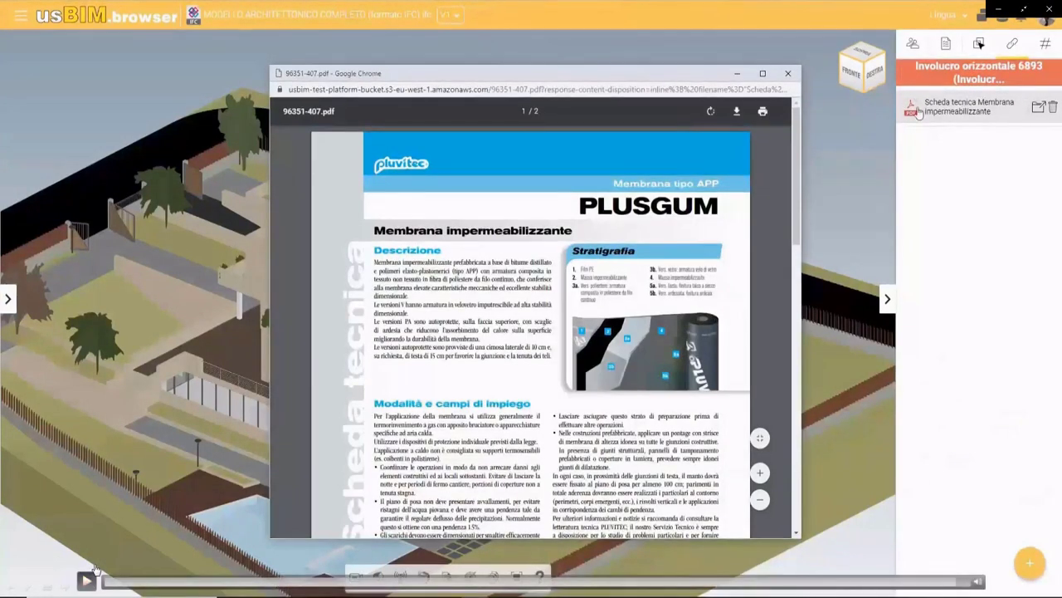
pyautogui.click(87, 579)
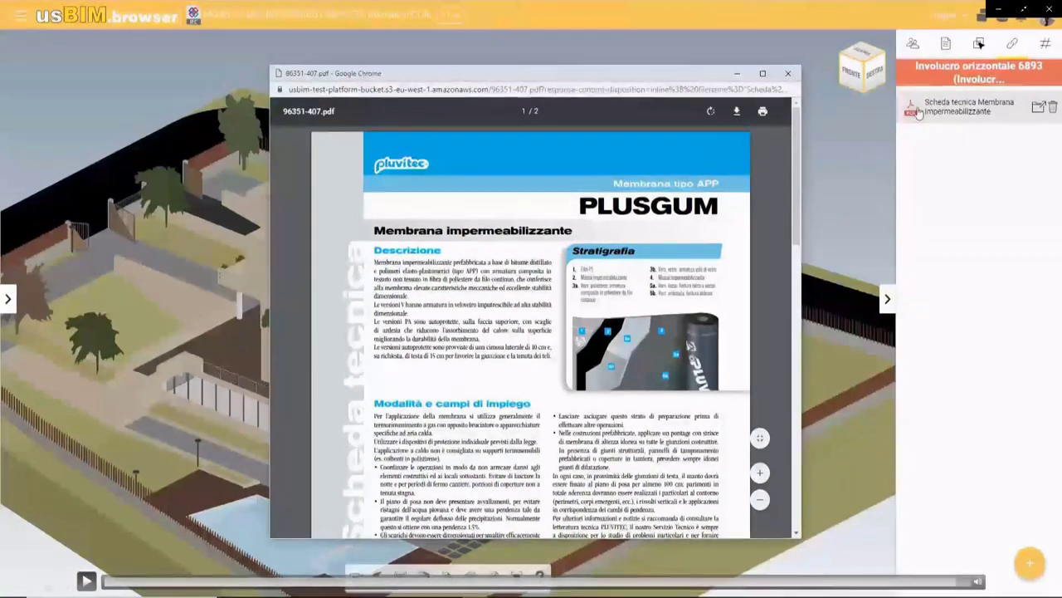
pyautogui.press('super')
pyautogui.press('super')
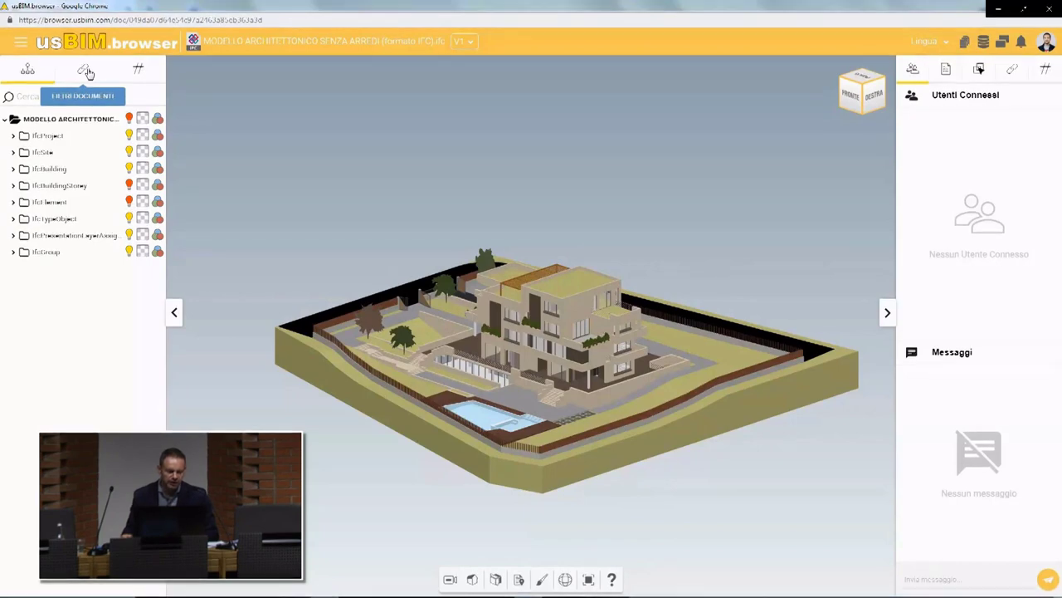
# Step: Filter the model by linked documents to highlight elements with Scheda TECNICA doppio vetro basso emissivo and Scheda TERMOTECNICA Finestra FN1, Finestra FN2 and Muratura MR1
pyautogui.click(86, 73)
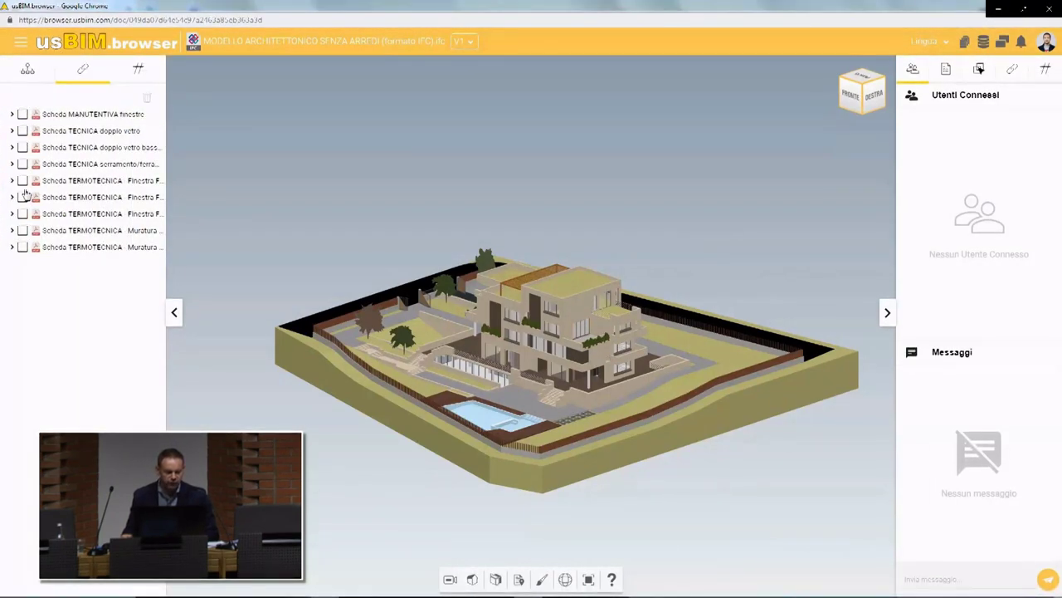
pyautogui.moveTo(166, 258); pyautogui.dragTo(237, 260)
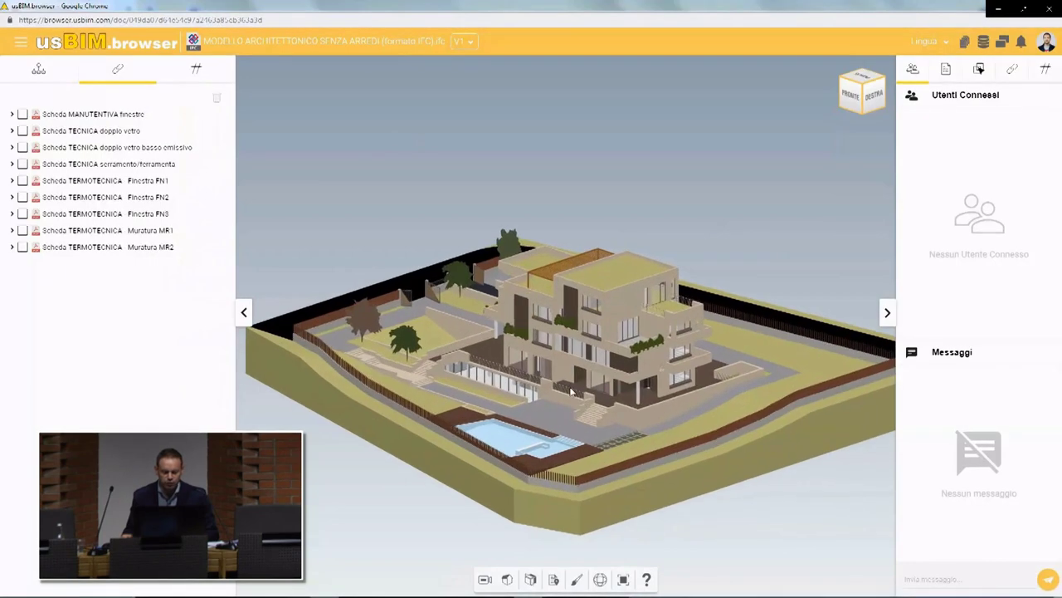
pyautogui.click(22, 147)
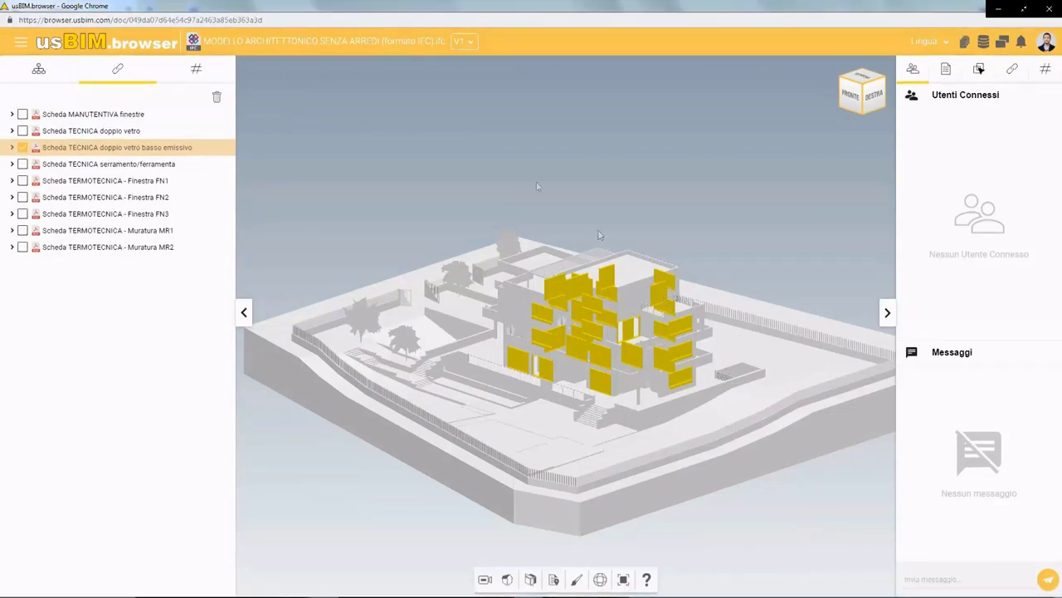
pyautogui.click(22, 182)
pyautogui.click(22, 196)
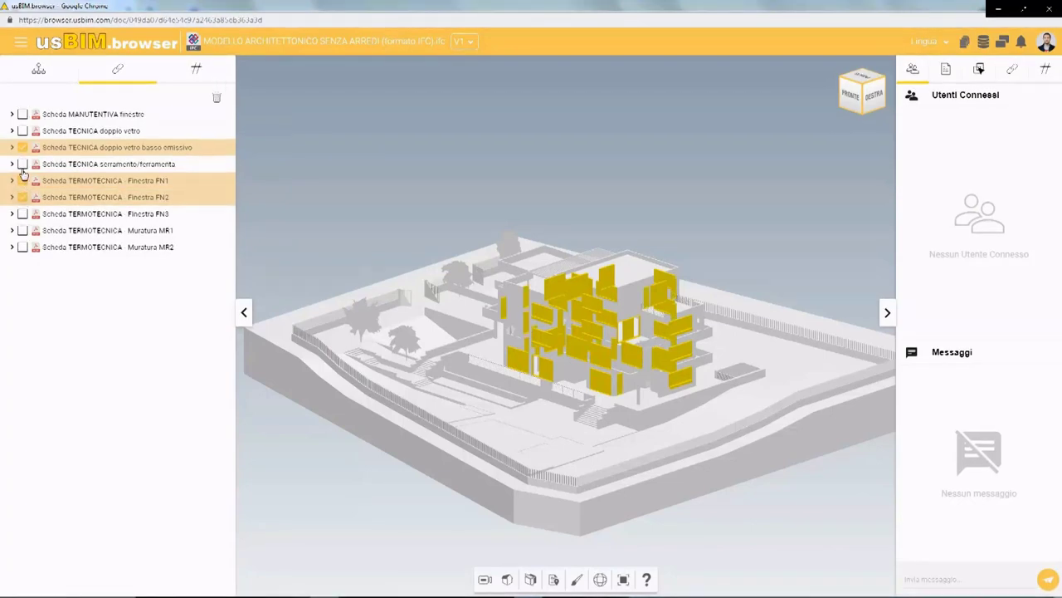
pyautogui.click(22, 231)
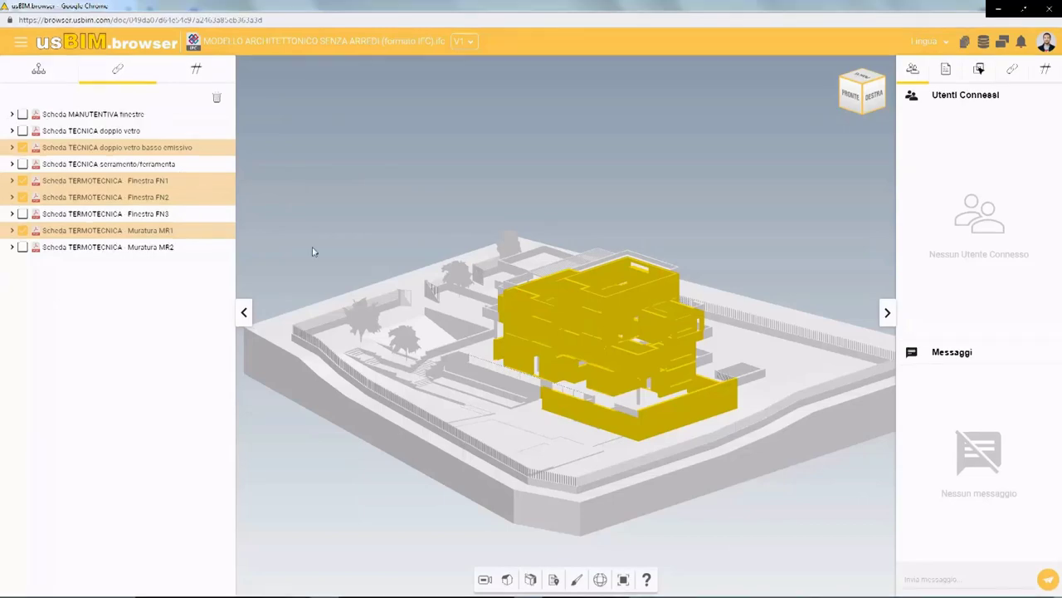
pyautogui.click(447, 173)
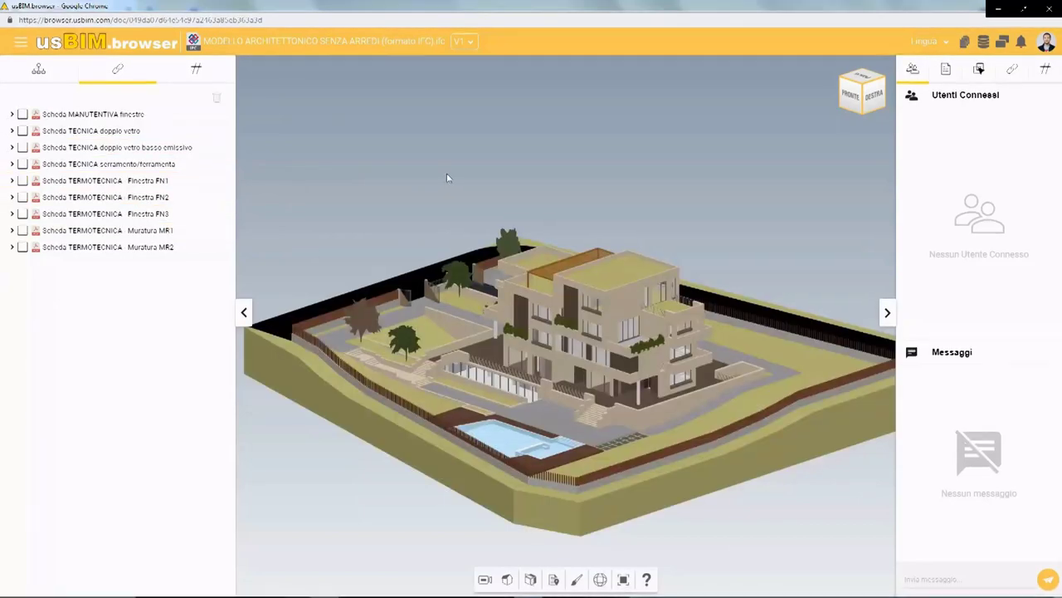
# Step: Filter the model by the #TrasmittanzaTermica [W/m2K] tag to highlight elements with values 0.9834, 1.0446 and 0.2736
pyautogui.click(199, 72)
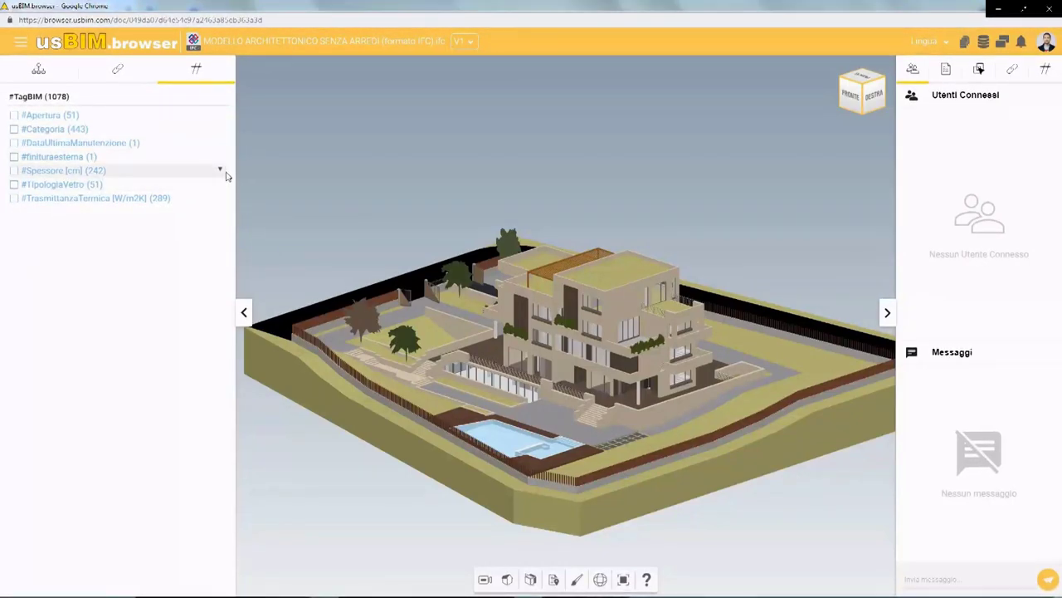
pyautogui.click(221, 198)
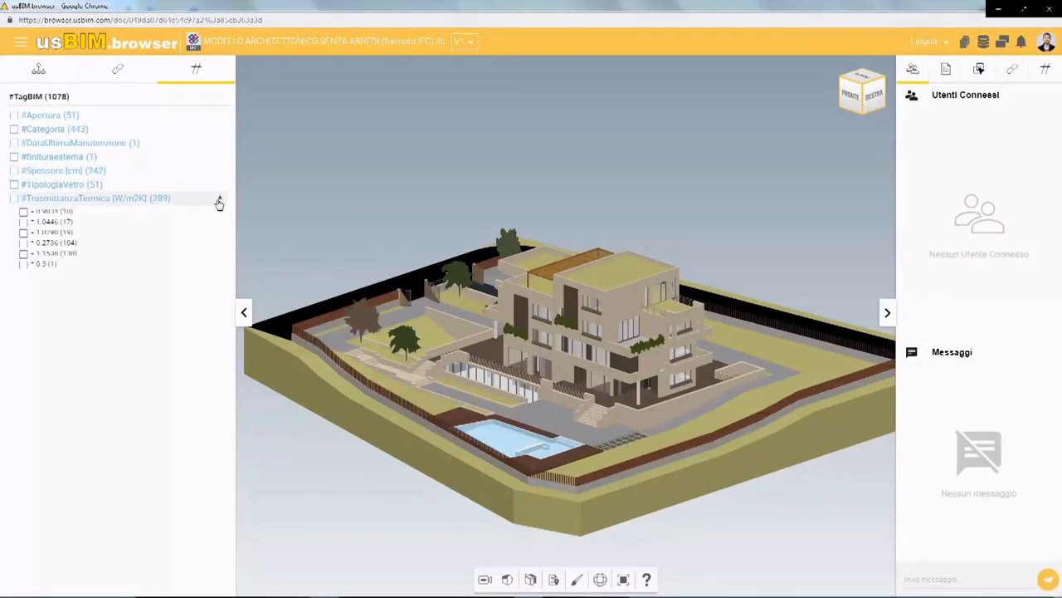
pyautogui.click(23, 211)
pyautogui.click(23, 222)
pyautogui.click(23, 242)
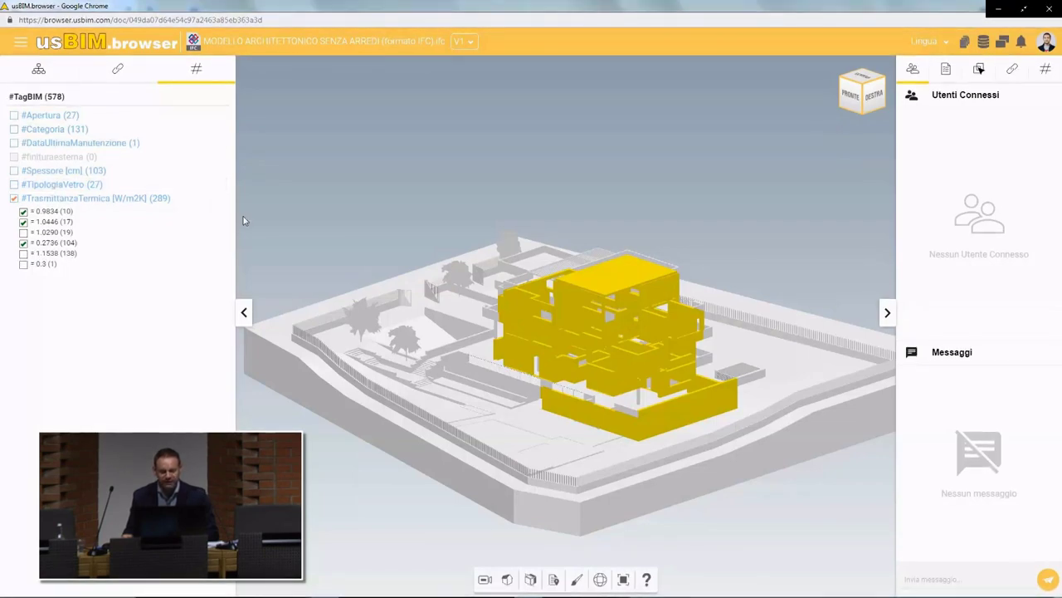
pyautogui.click(283, 188)
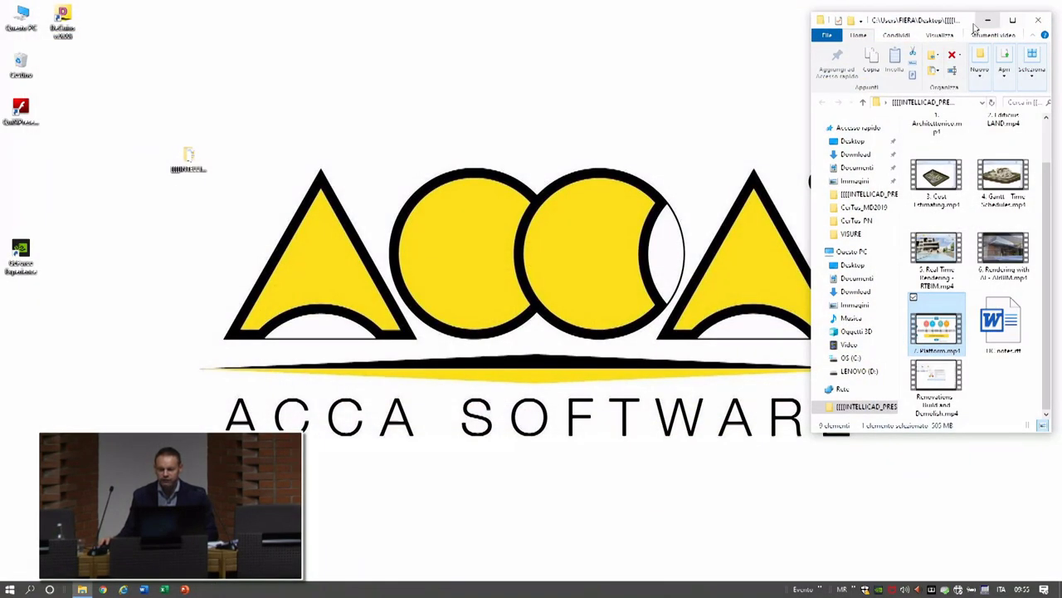
pyautogui.moveTo(947, 25); pyautogui.dragTo(907, 27)
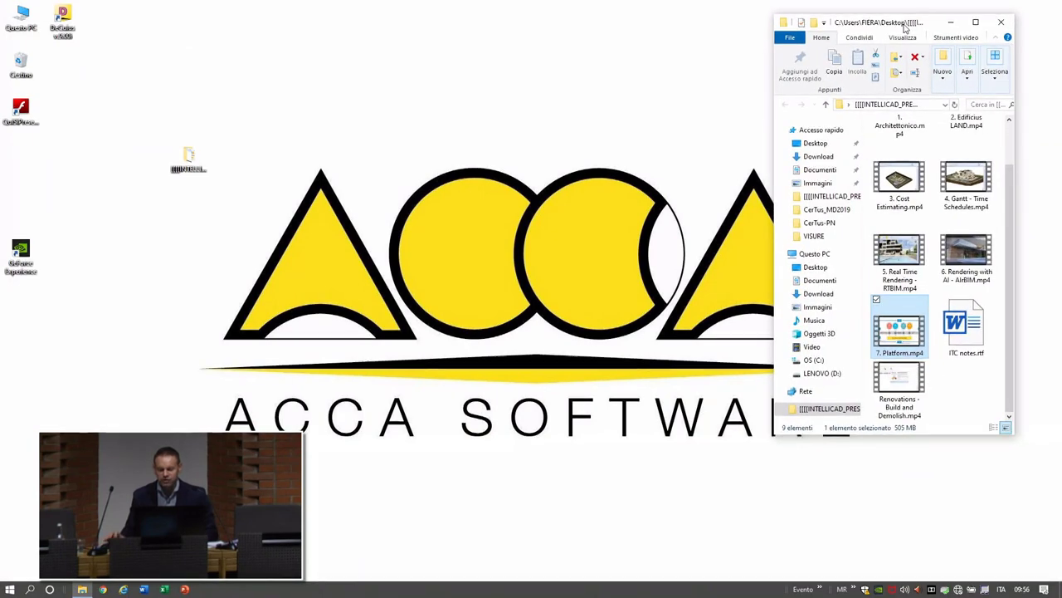